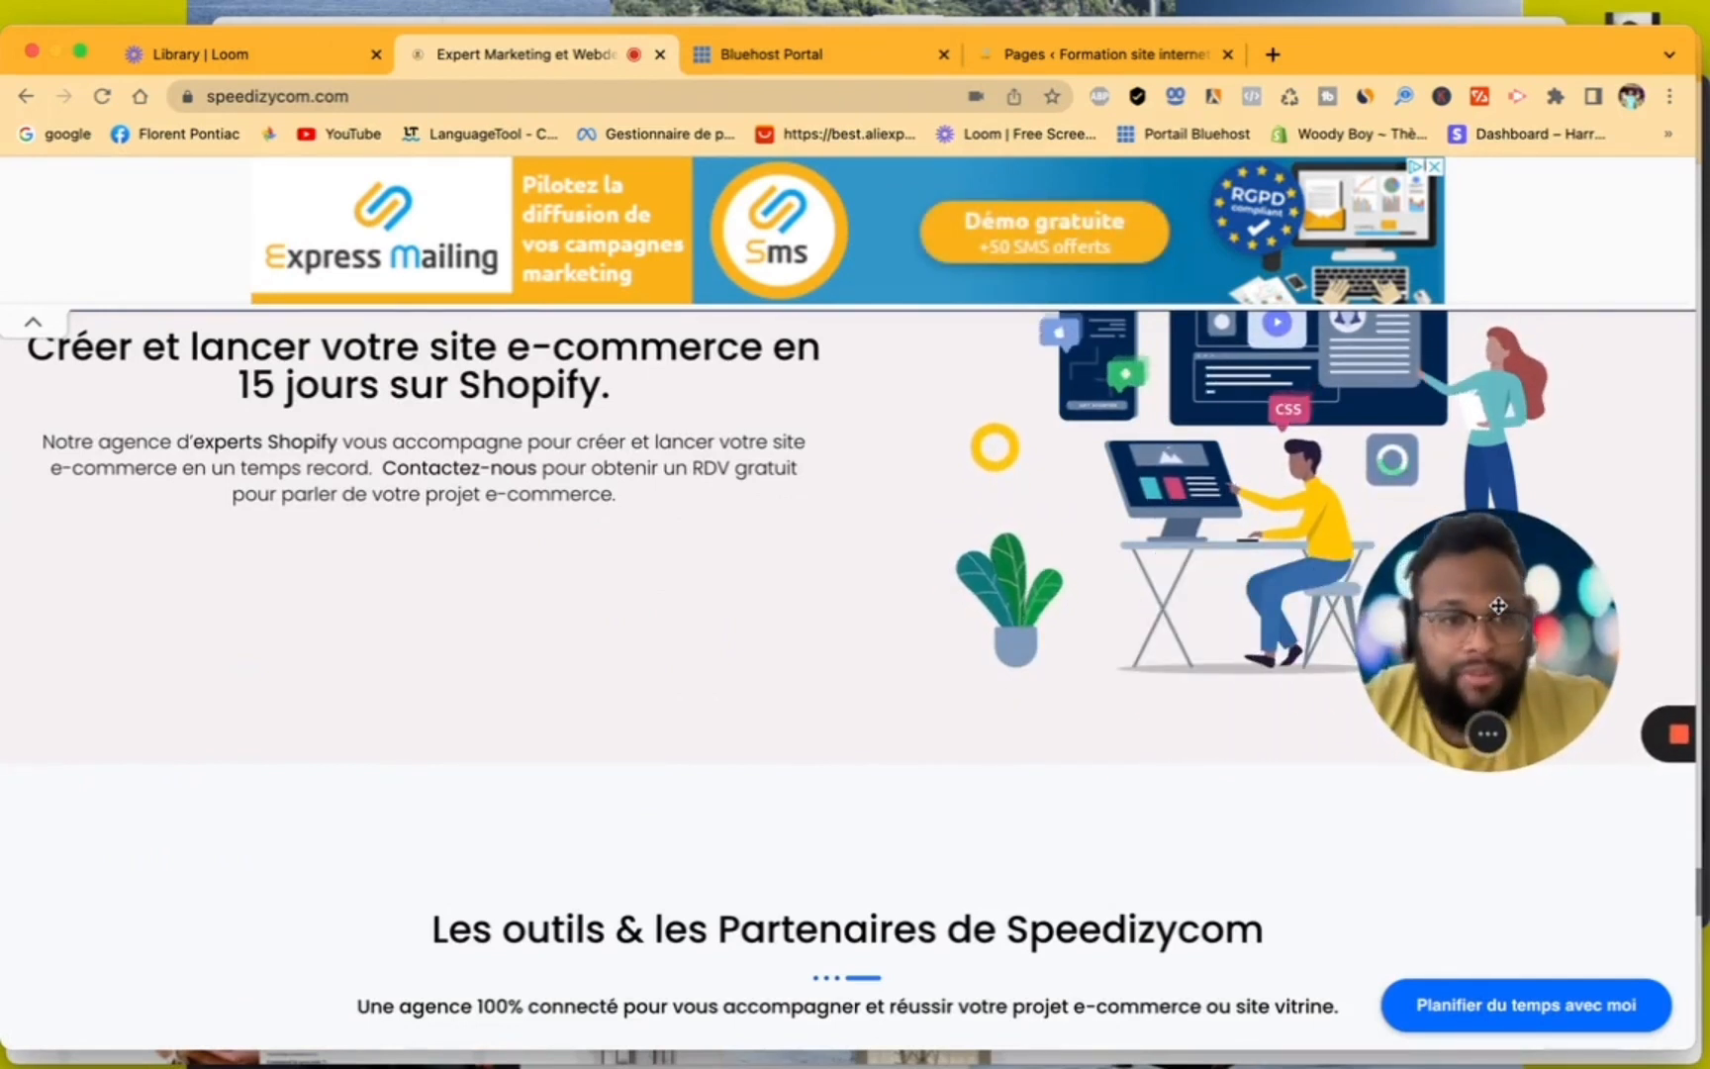
left_click_drag(1498, 606, 1564, 601)
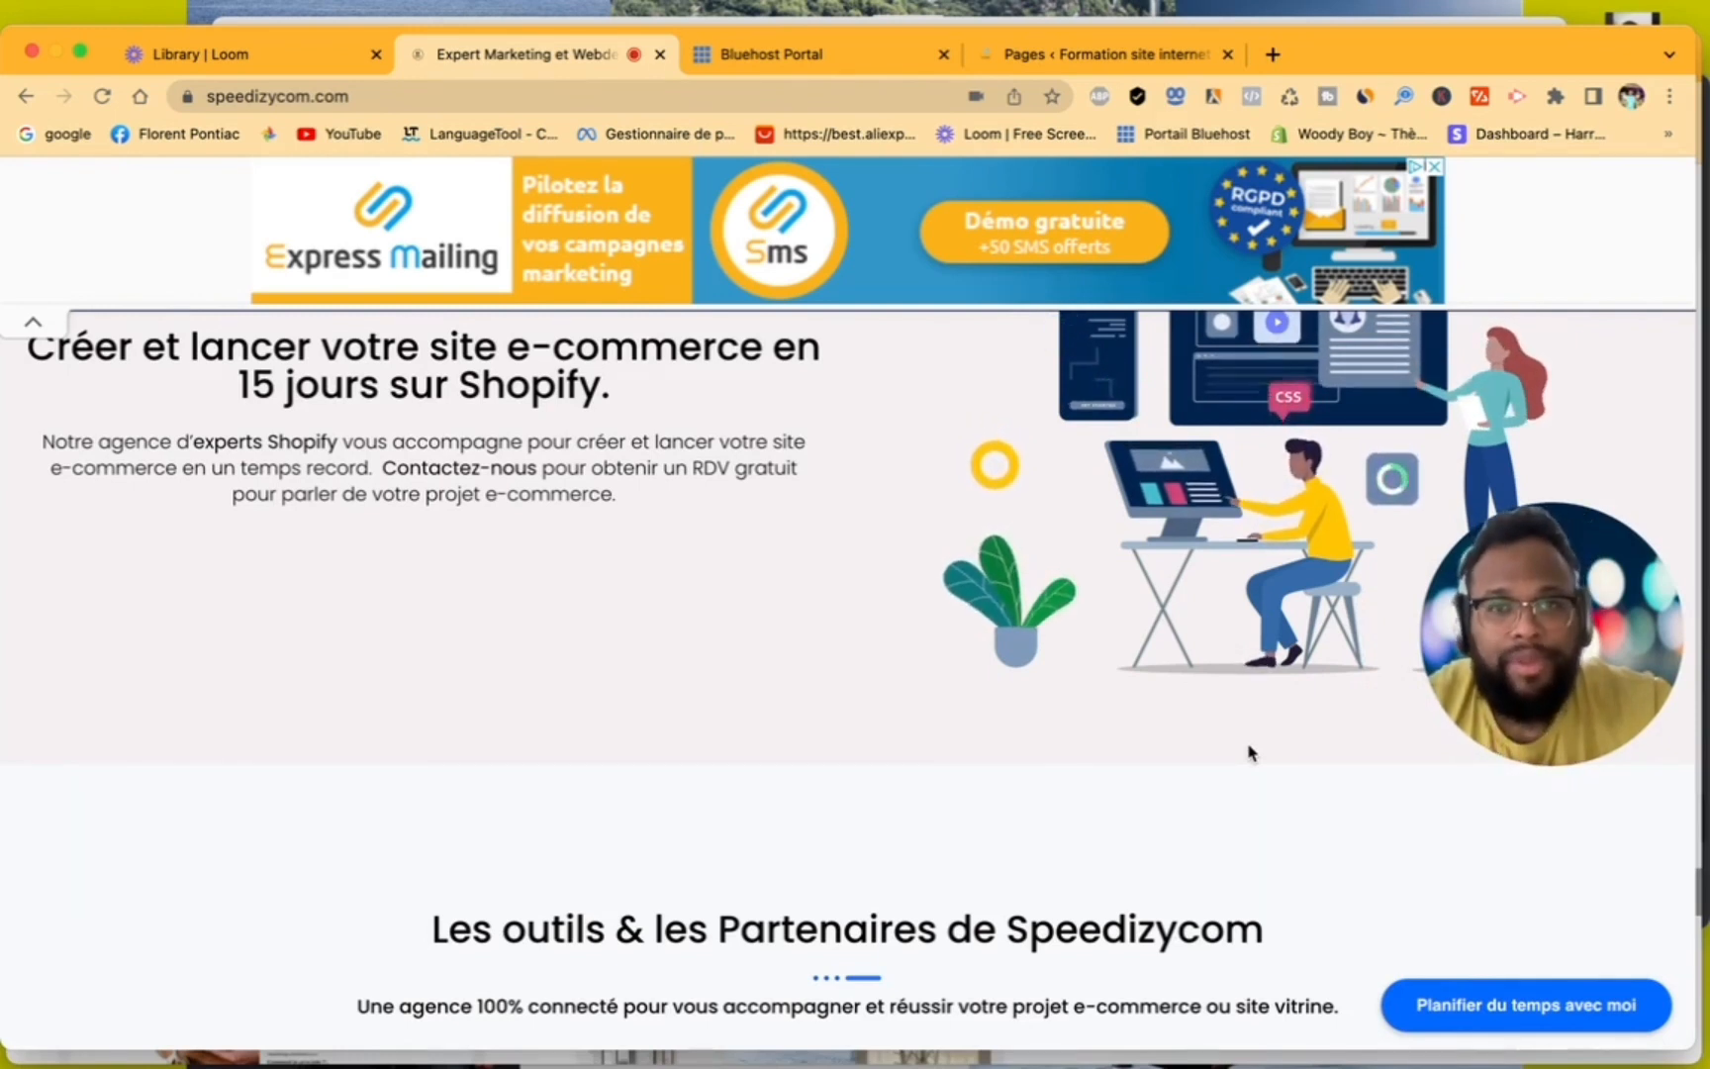
scroll(848, 797, "down", 3)
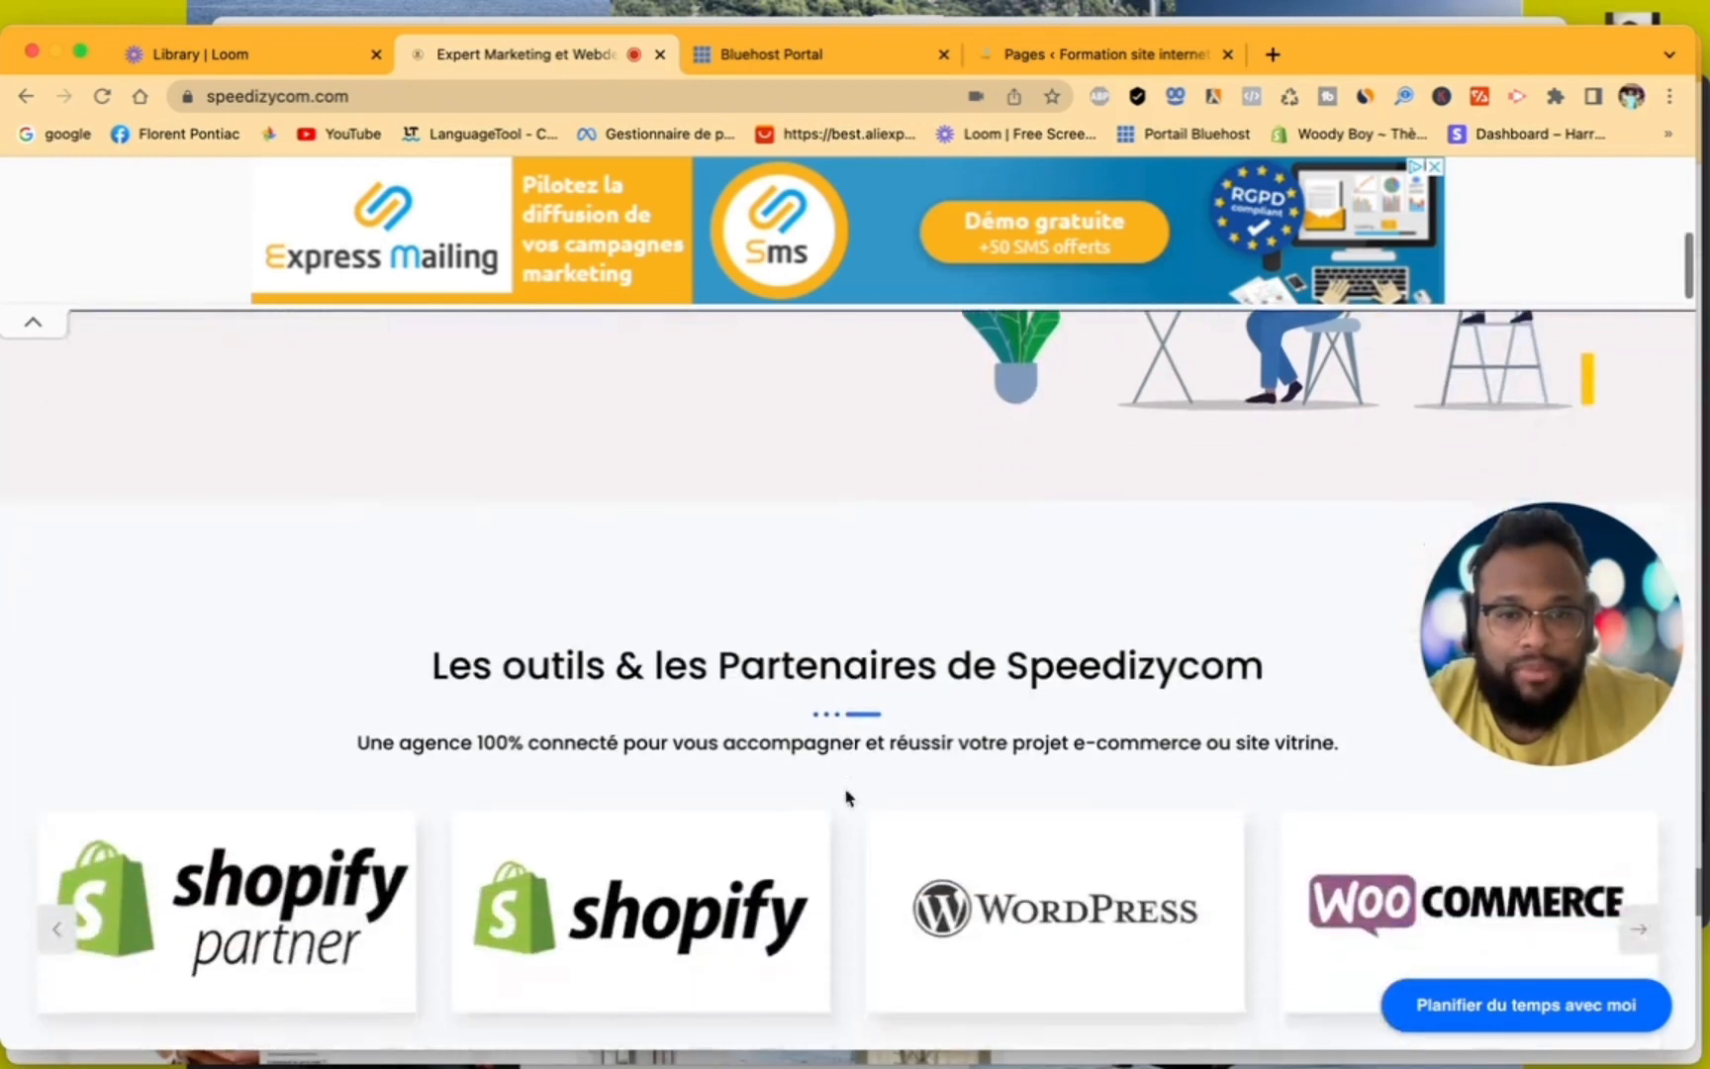
scroll(847, 797, "up", 4)
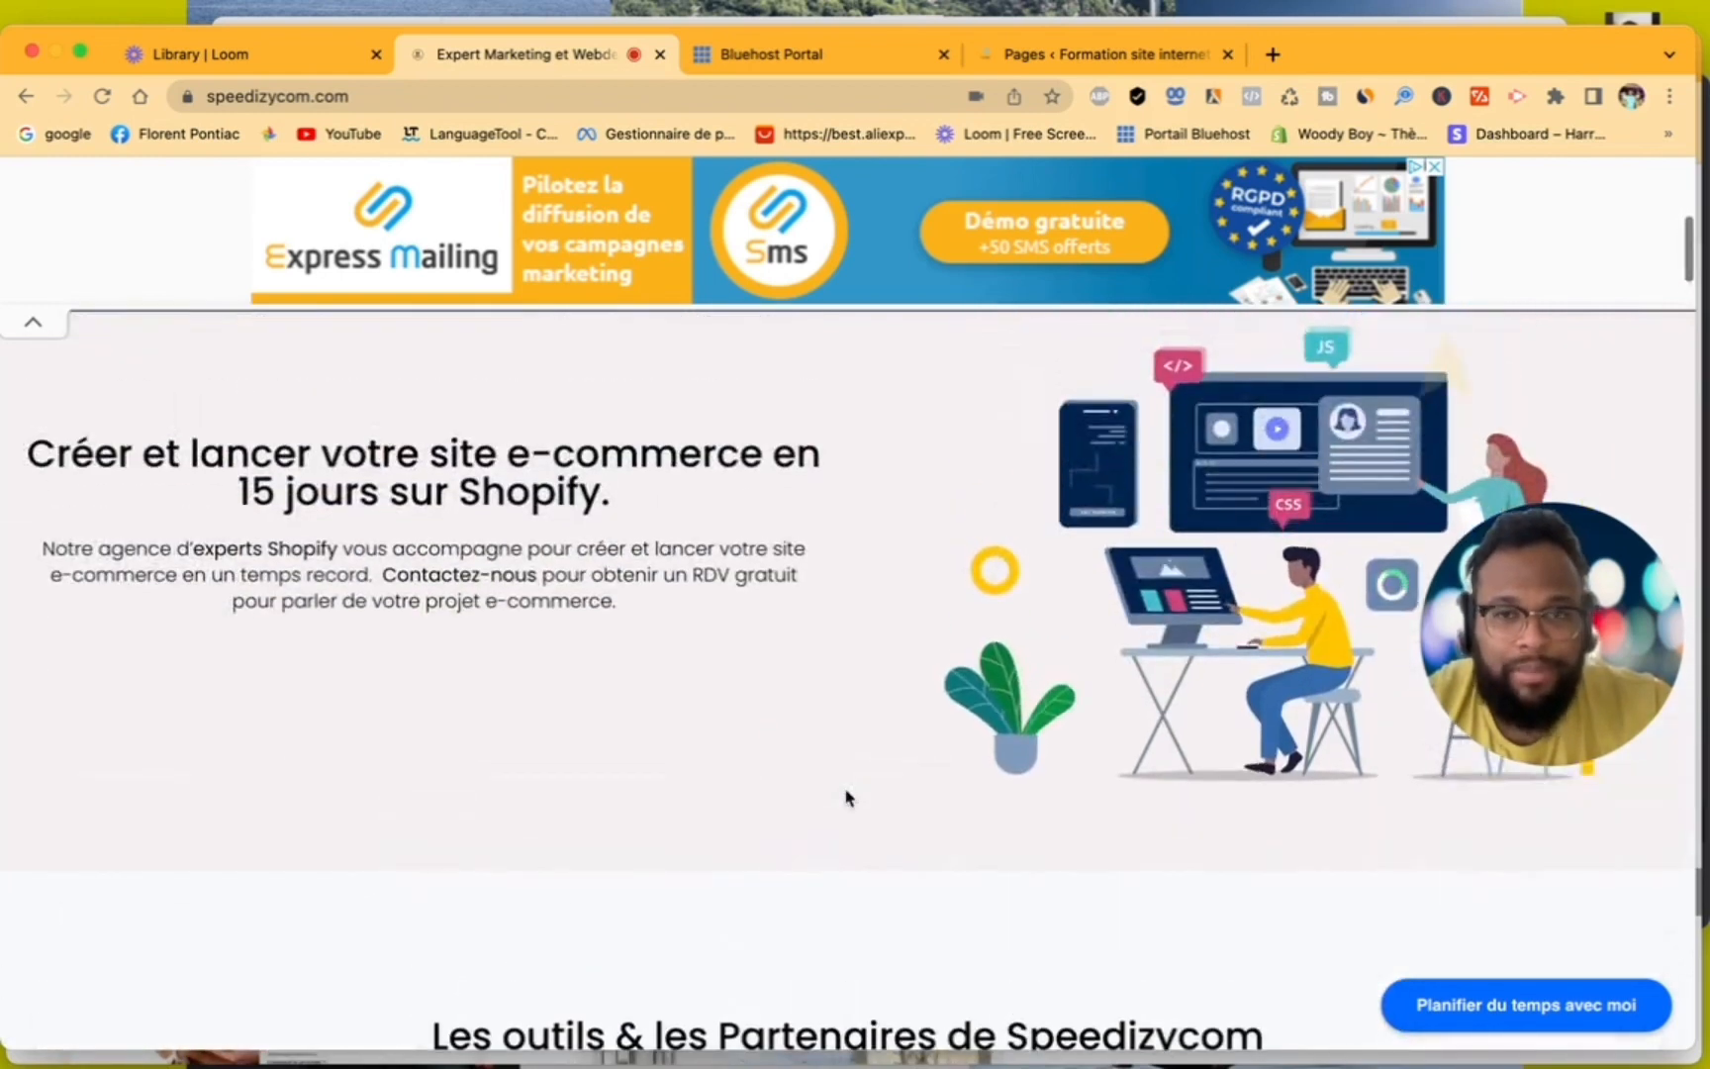
scroll(847, 796, "up", 5)
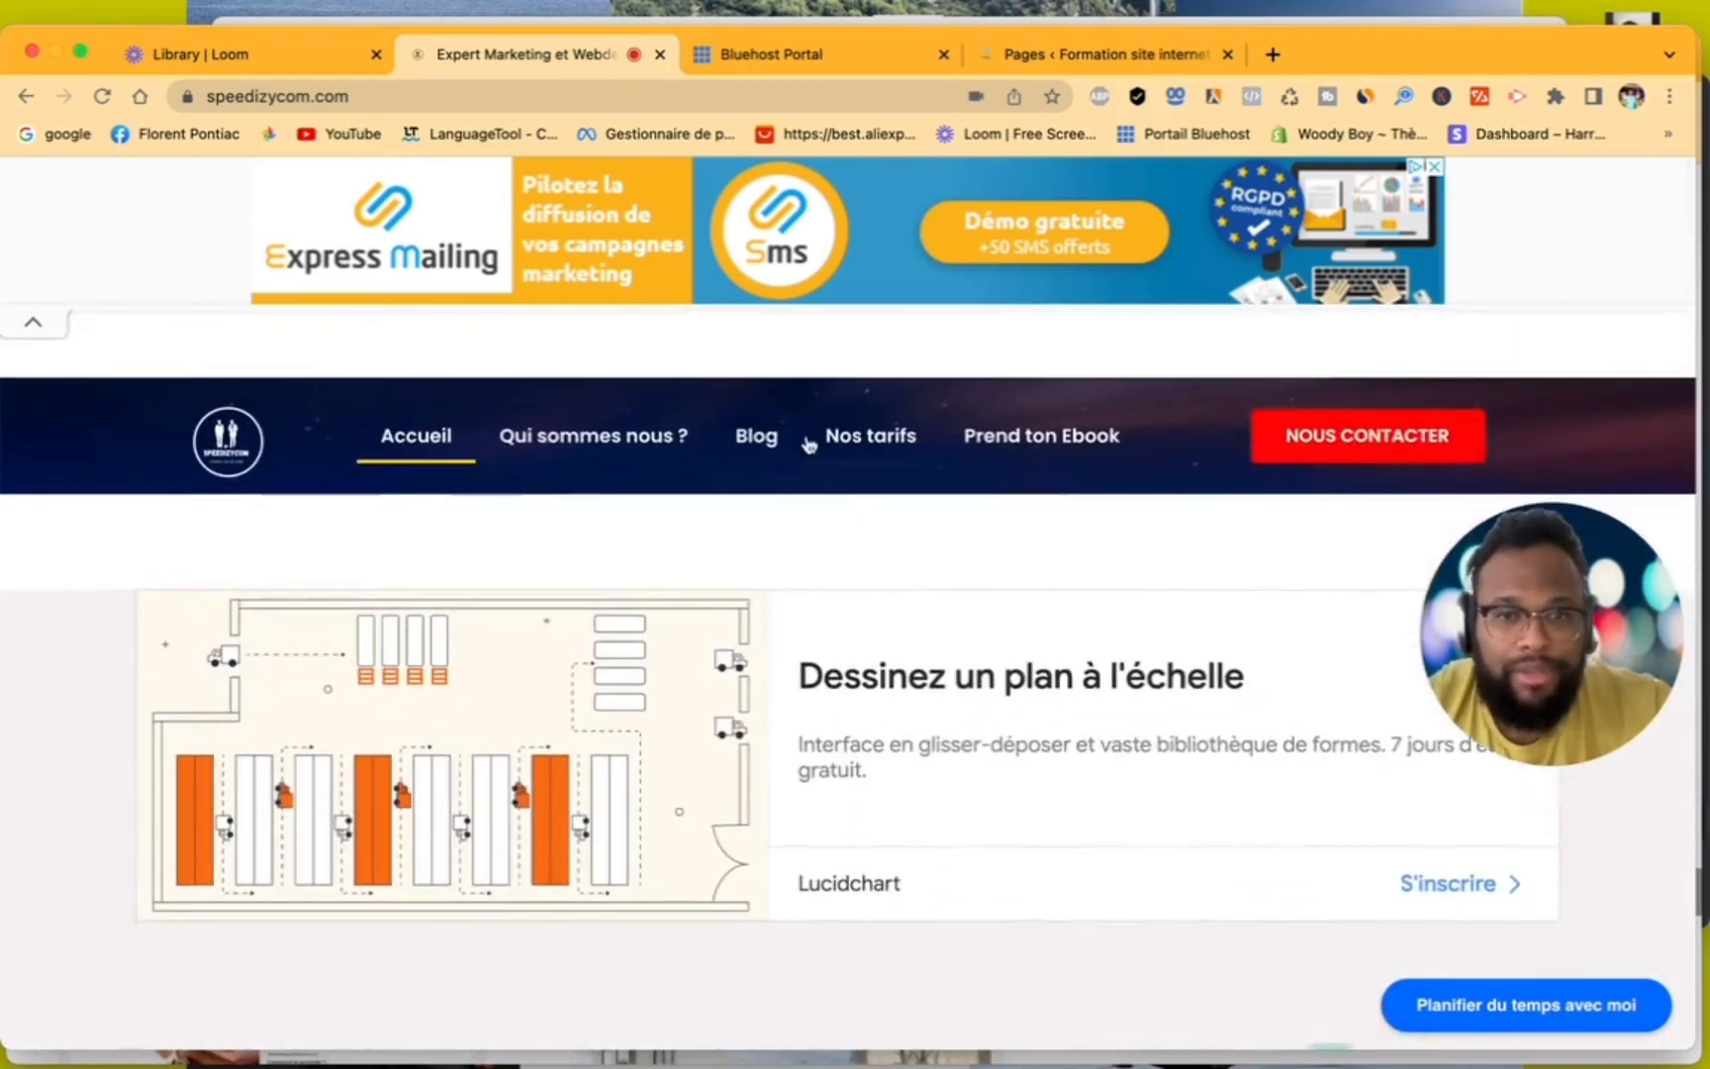
- Open the "Qui sommes nous ?" page, collapse the ad banner and examine the embedded 30-minute appointment calendar
left_click(639, 441)
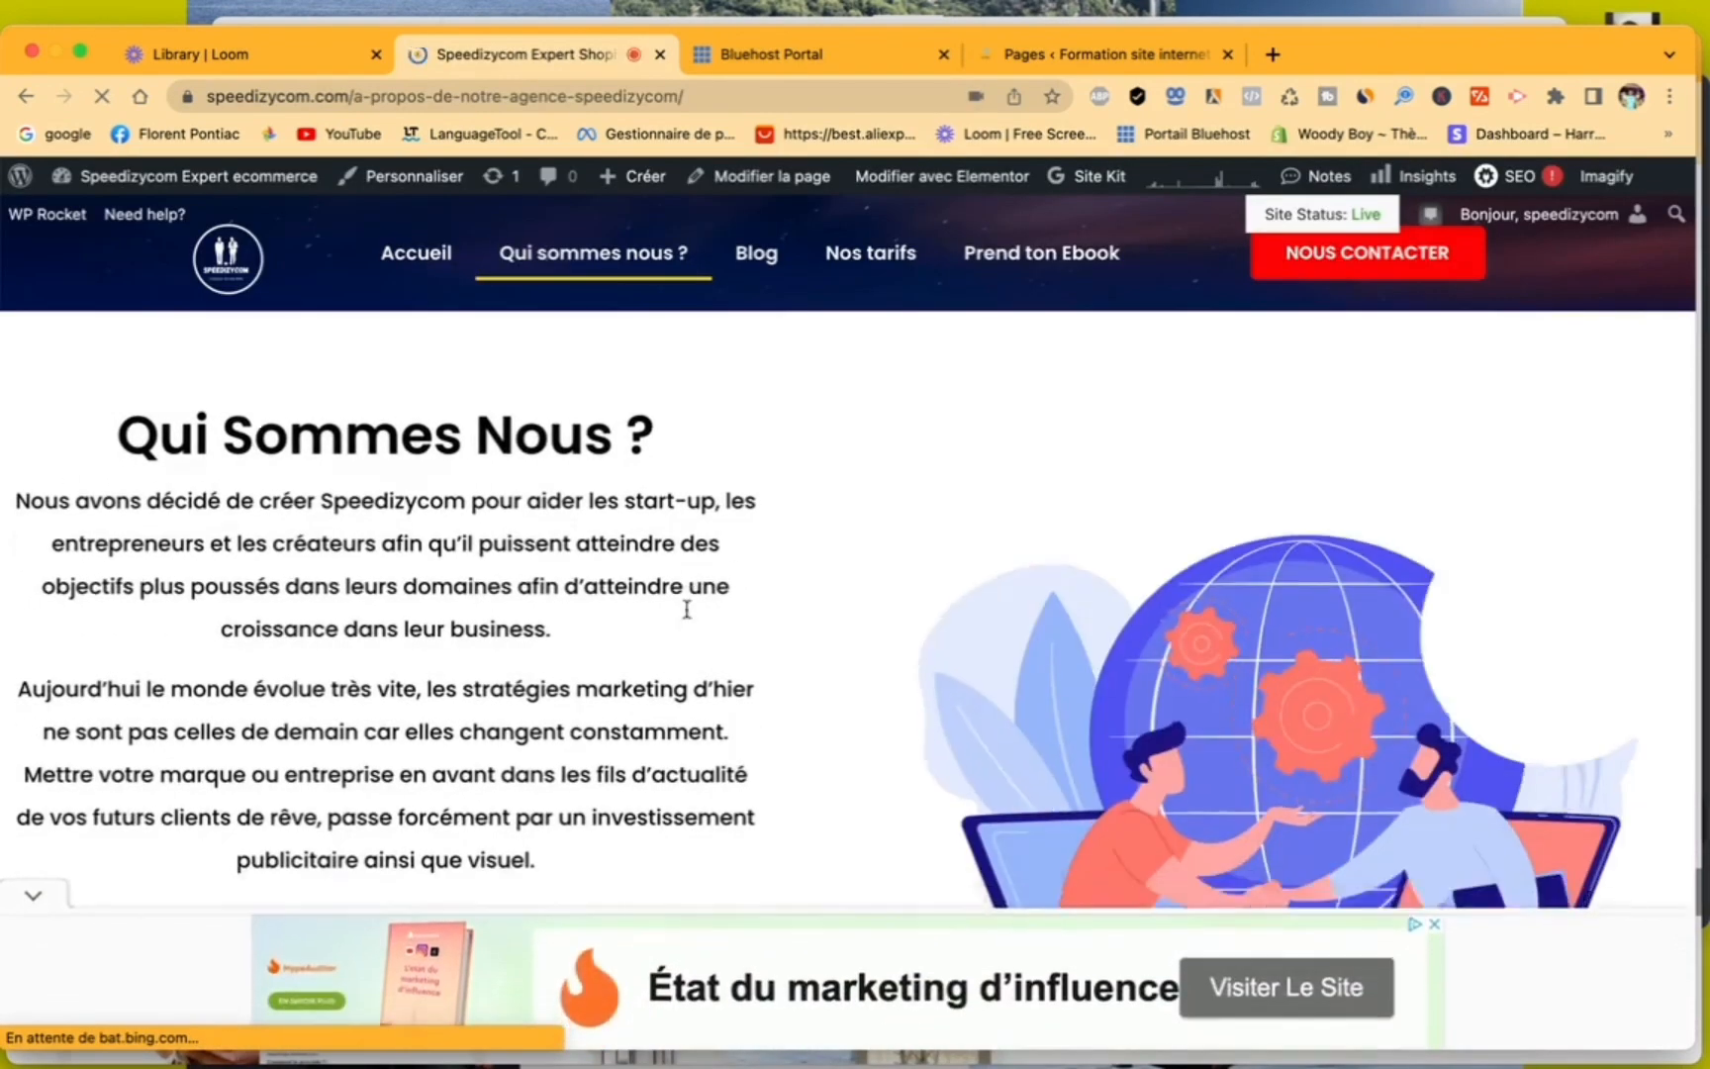
scroll(191, 792, "down", 2)
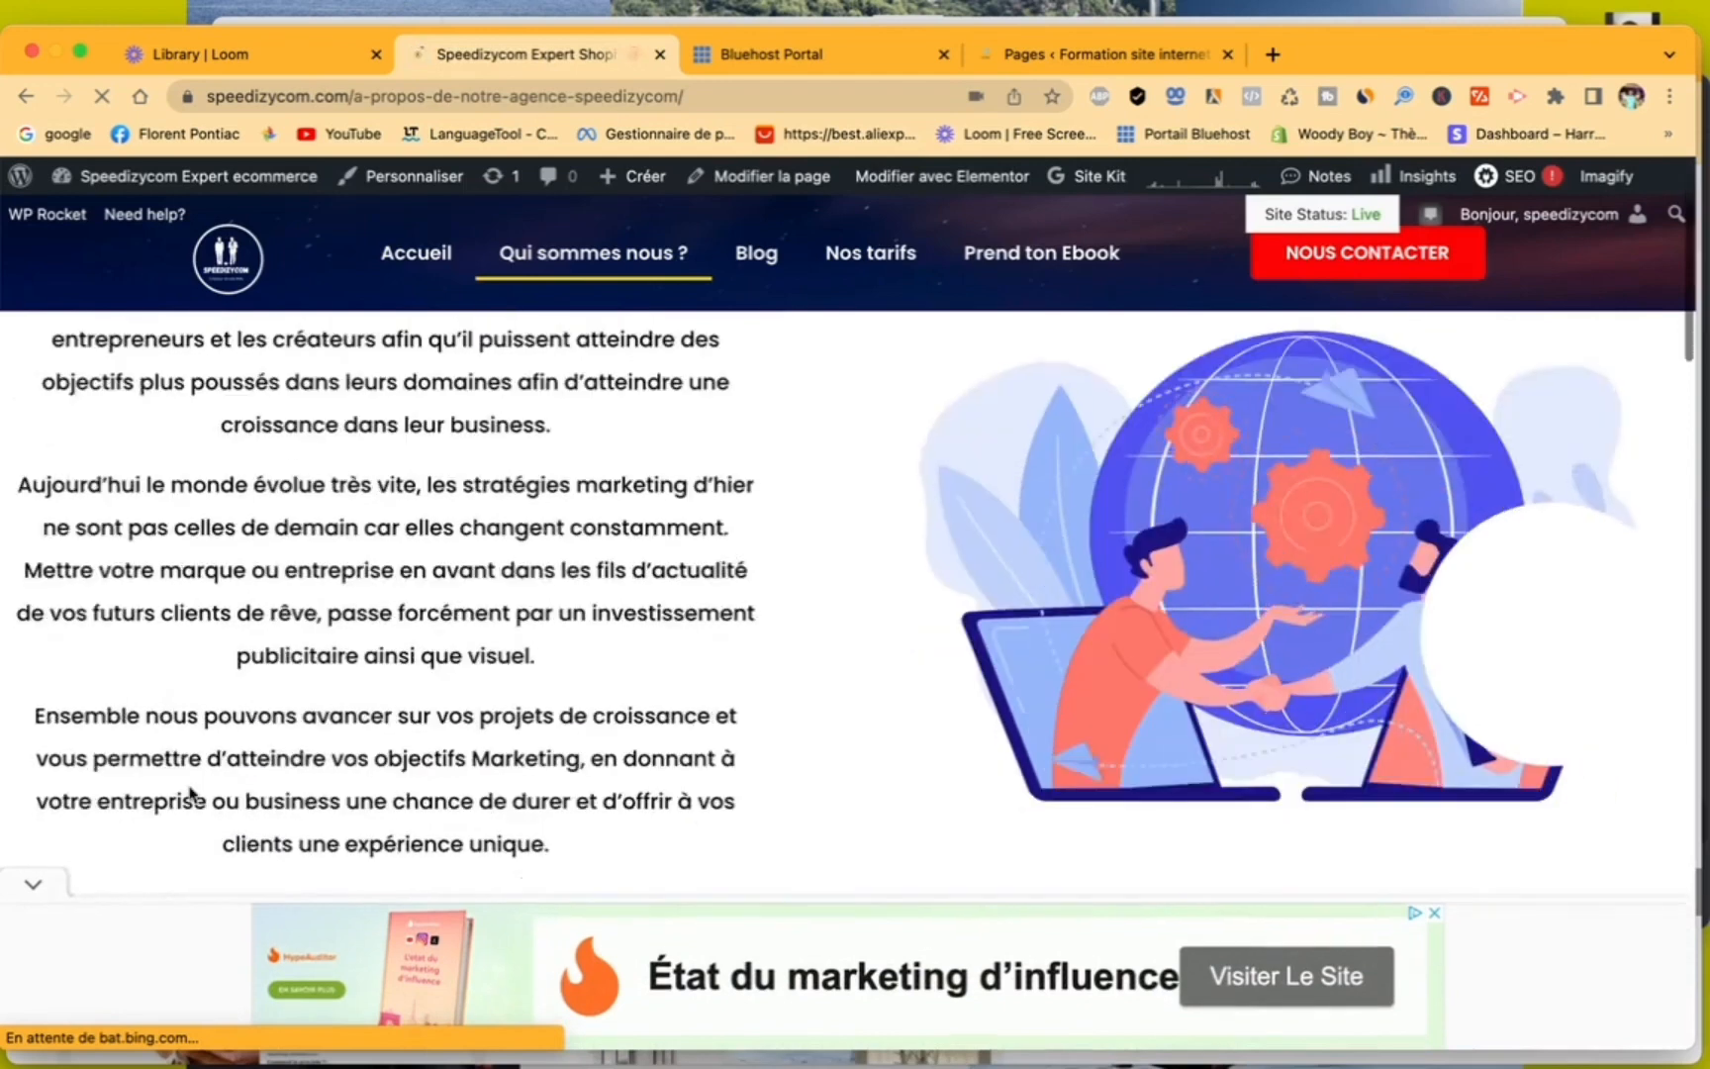
left_click(33, 885)
scroll(610, 705, "down", 2)
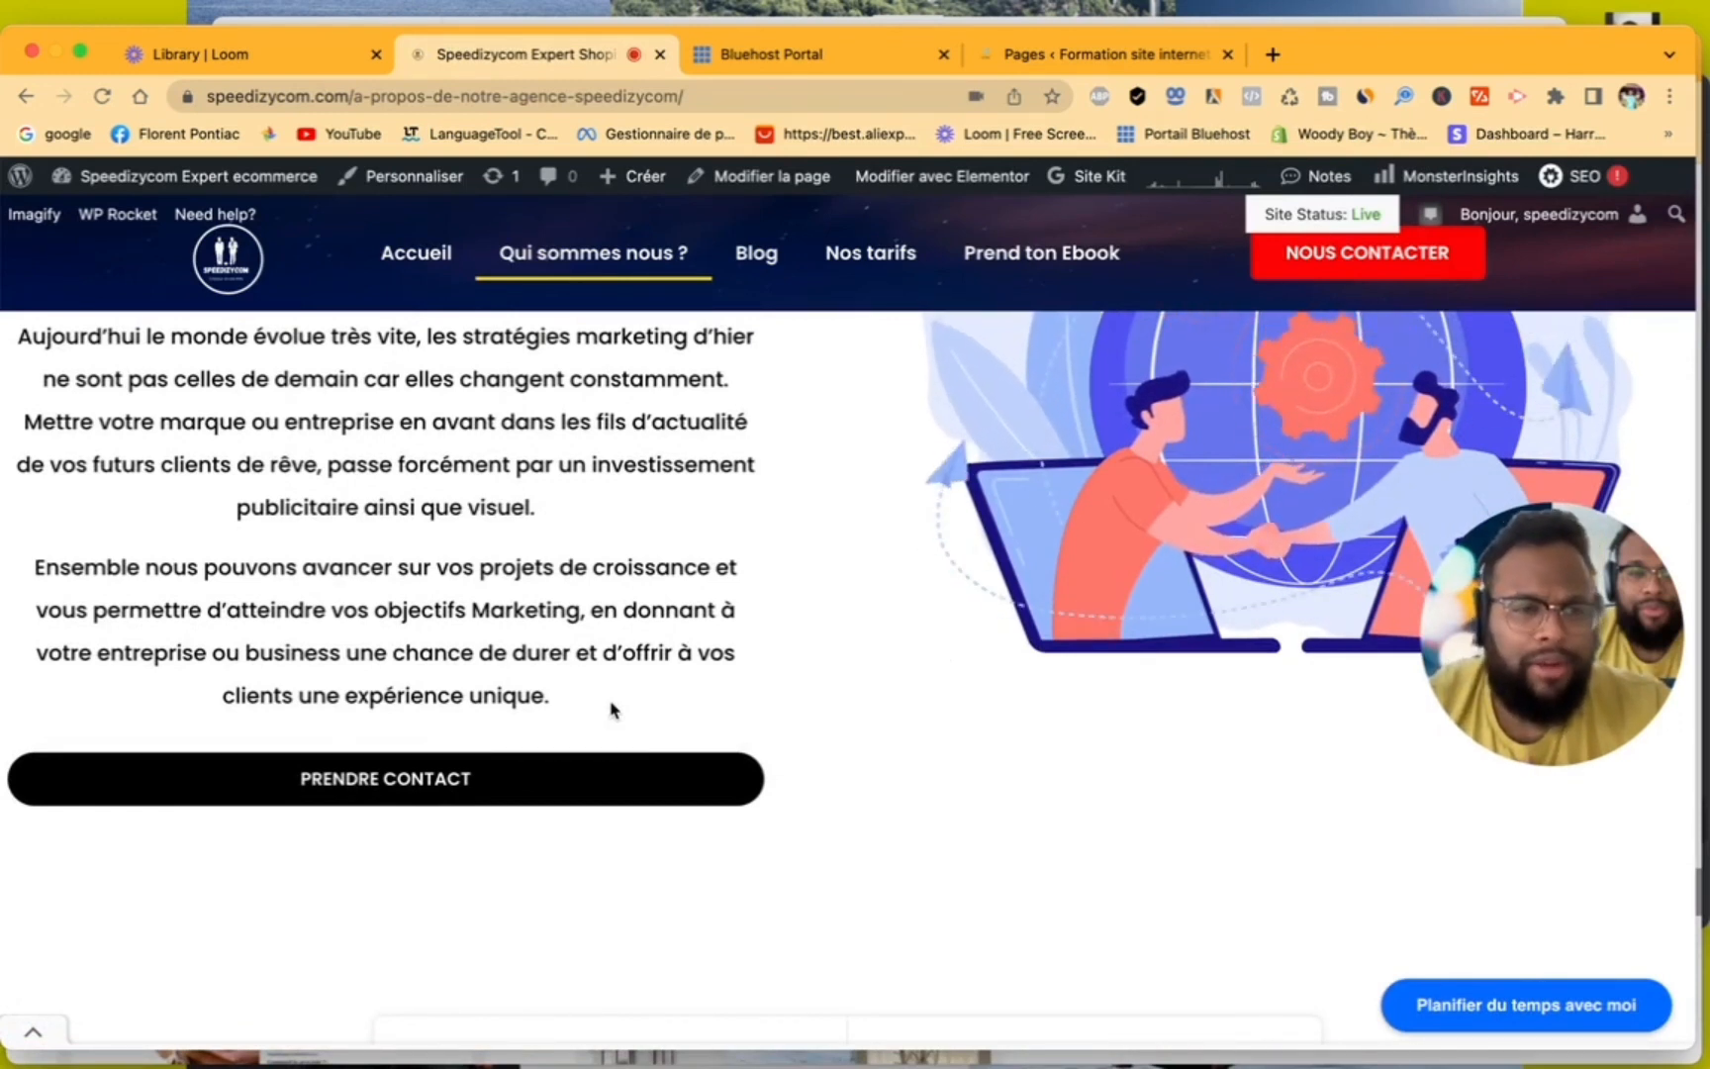
scroll(611, 710, "down", 5)
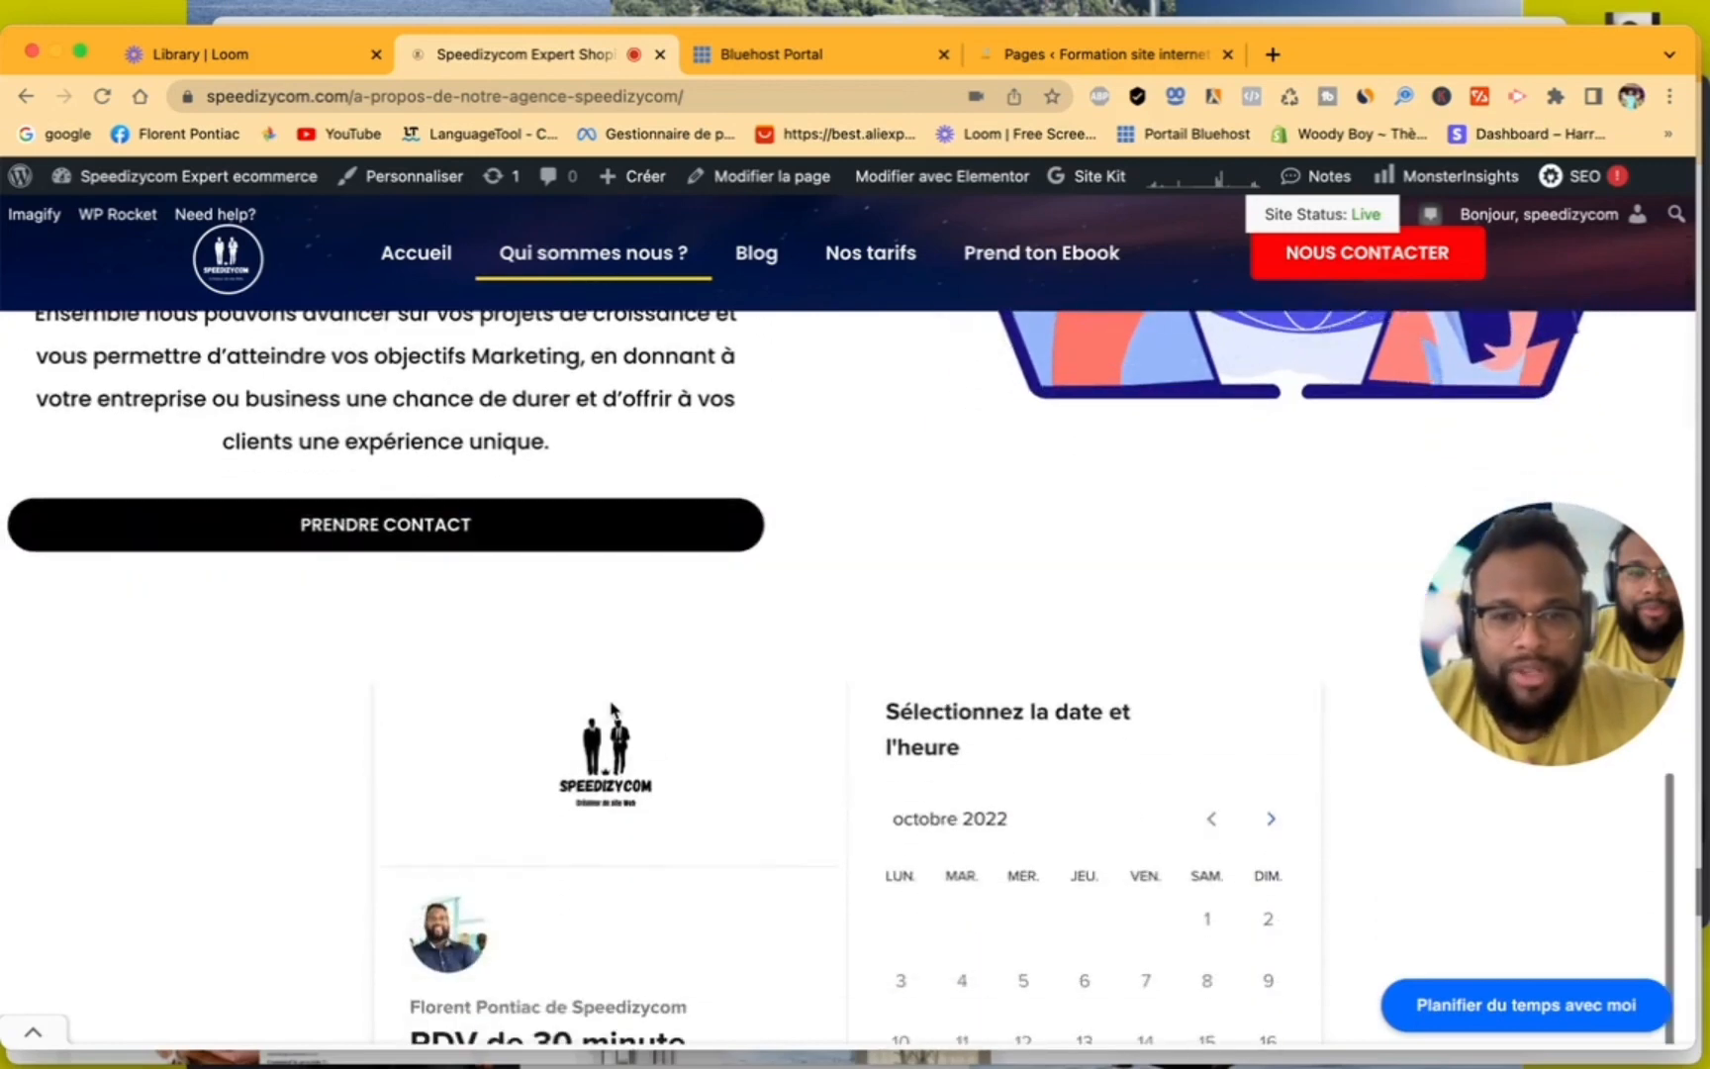
scroll(793, 622, "down", 8)
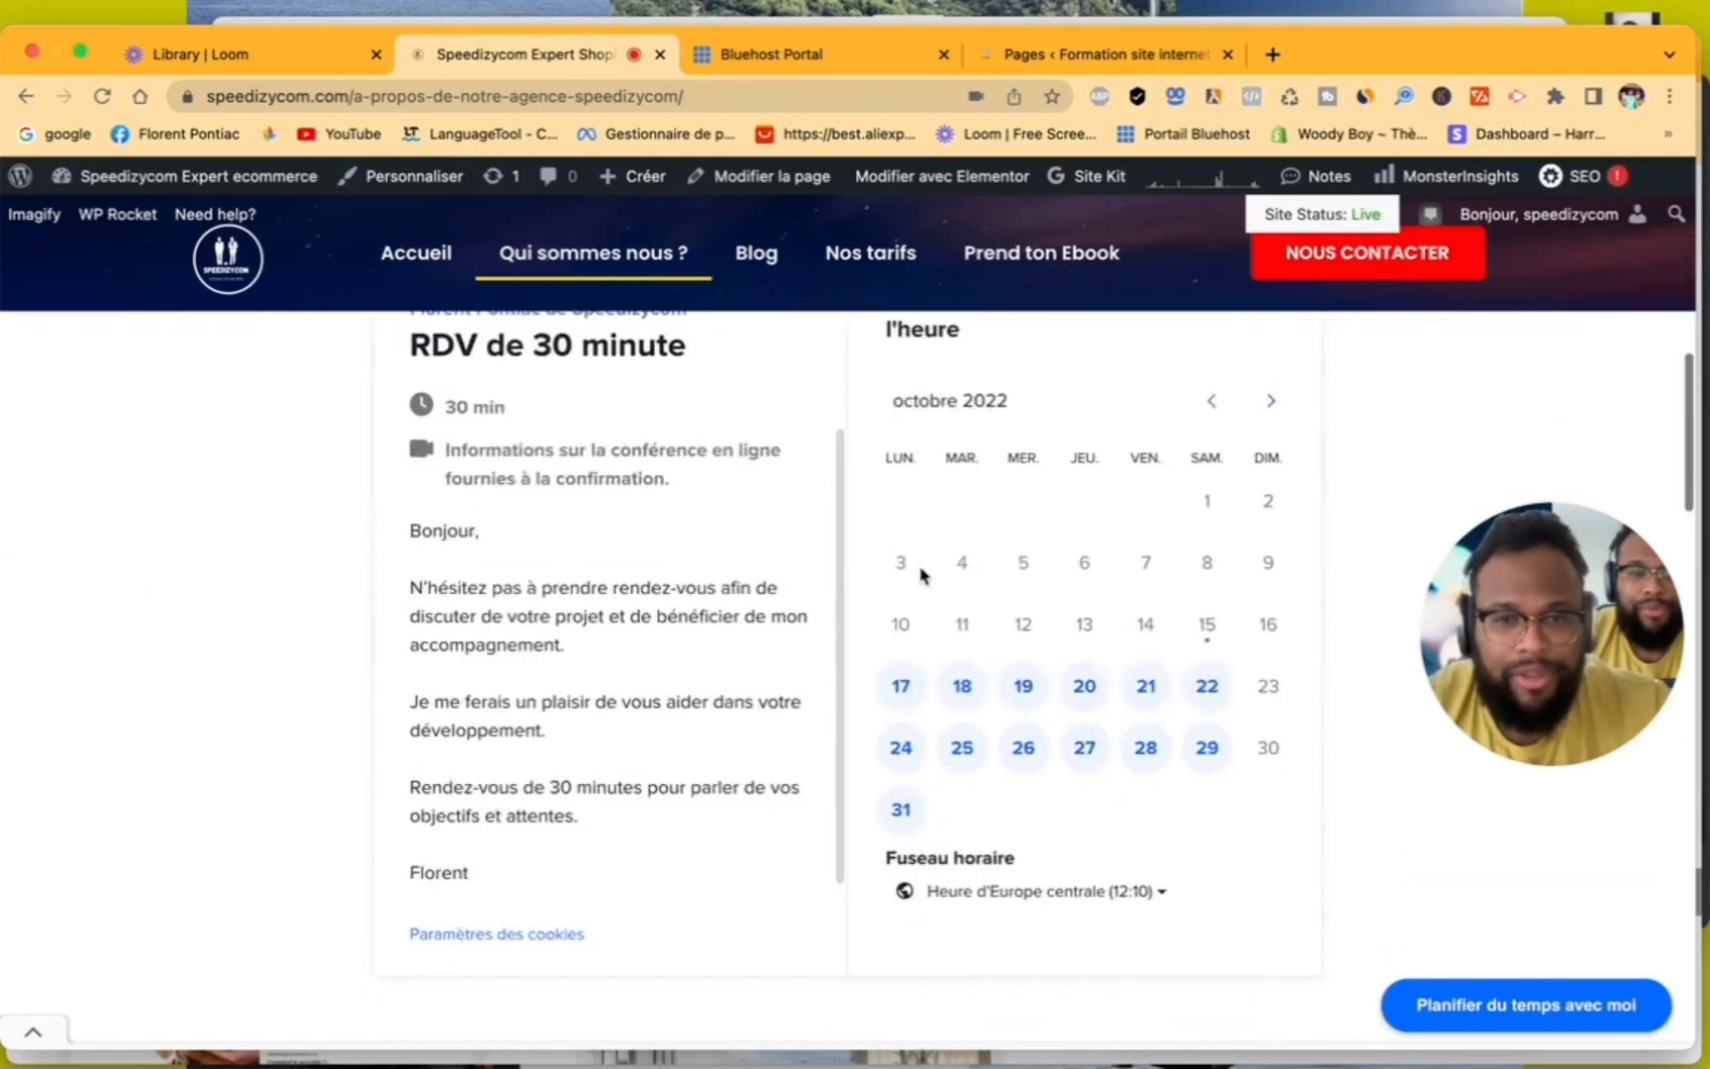
scroll(920, 574, "up", 2)
scroll(775, 599, "up", 8)
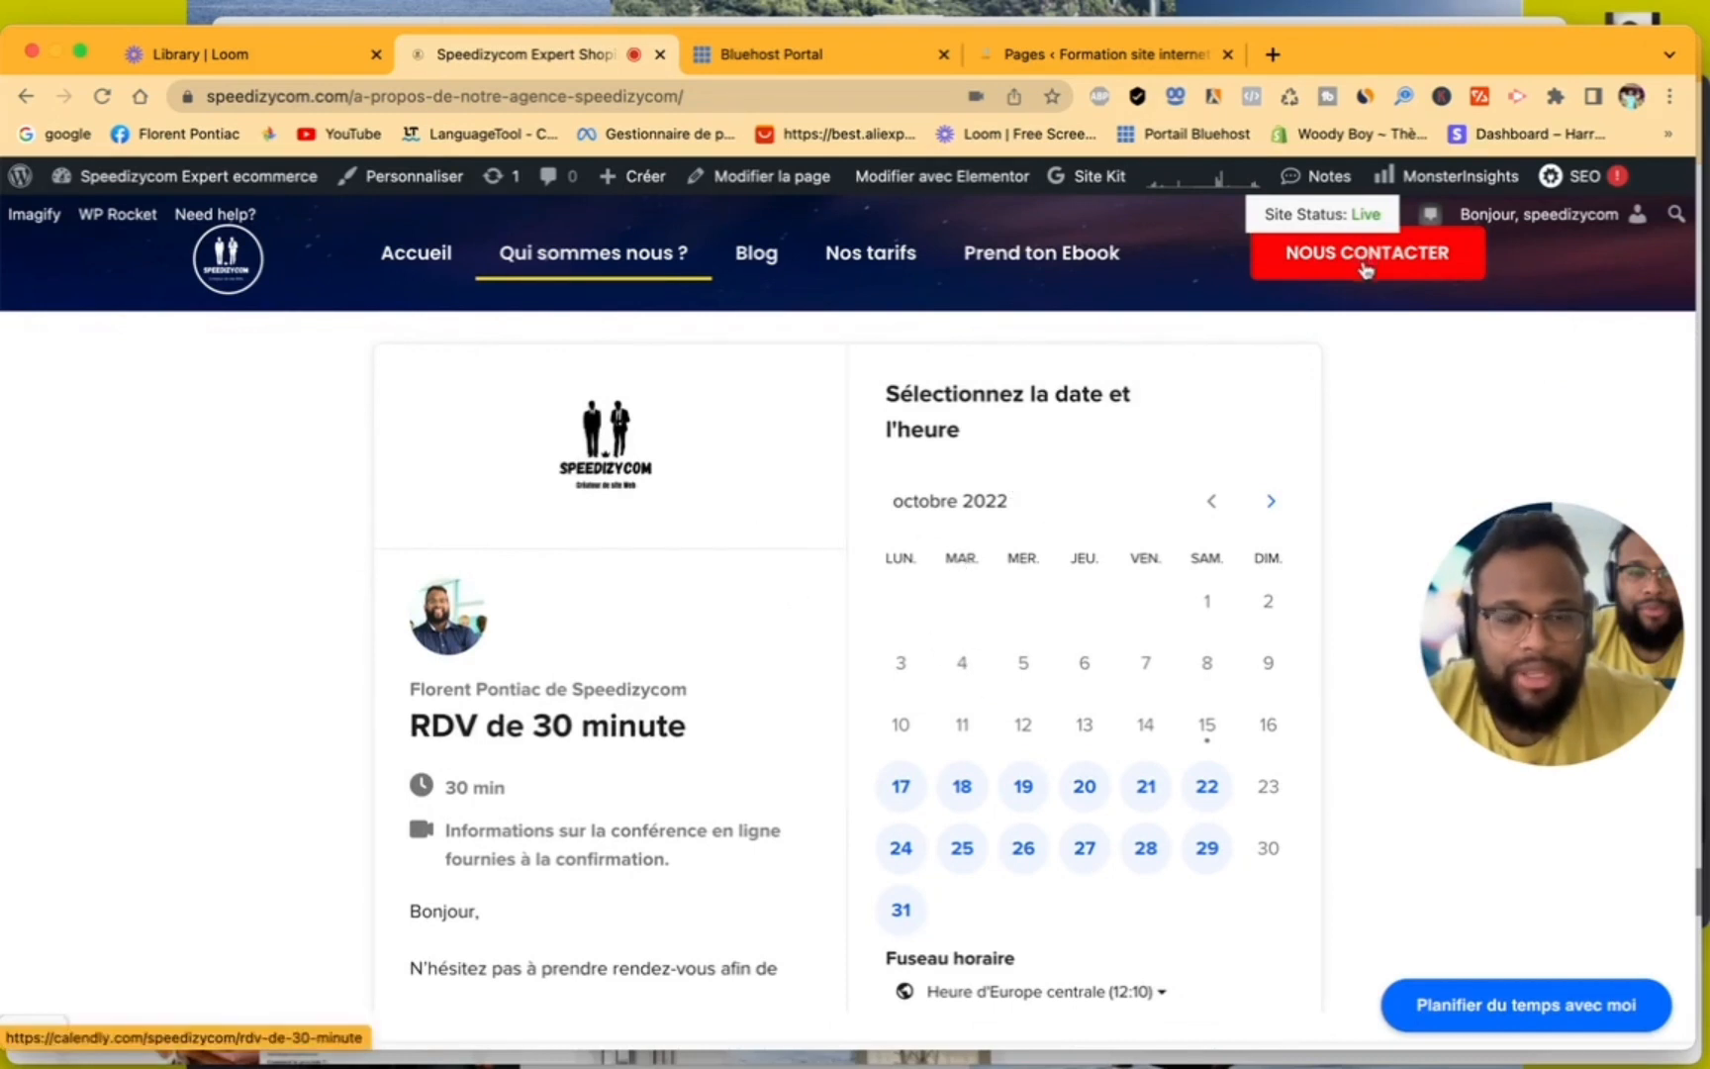
- Choose the 14:00 slot on Monday 17 October 2022 in the booking calendar and examine the fields of the information form
left_click(901, 788)
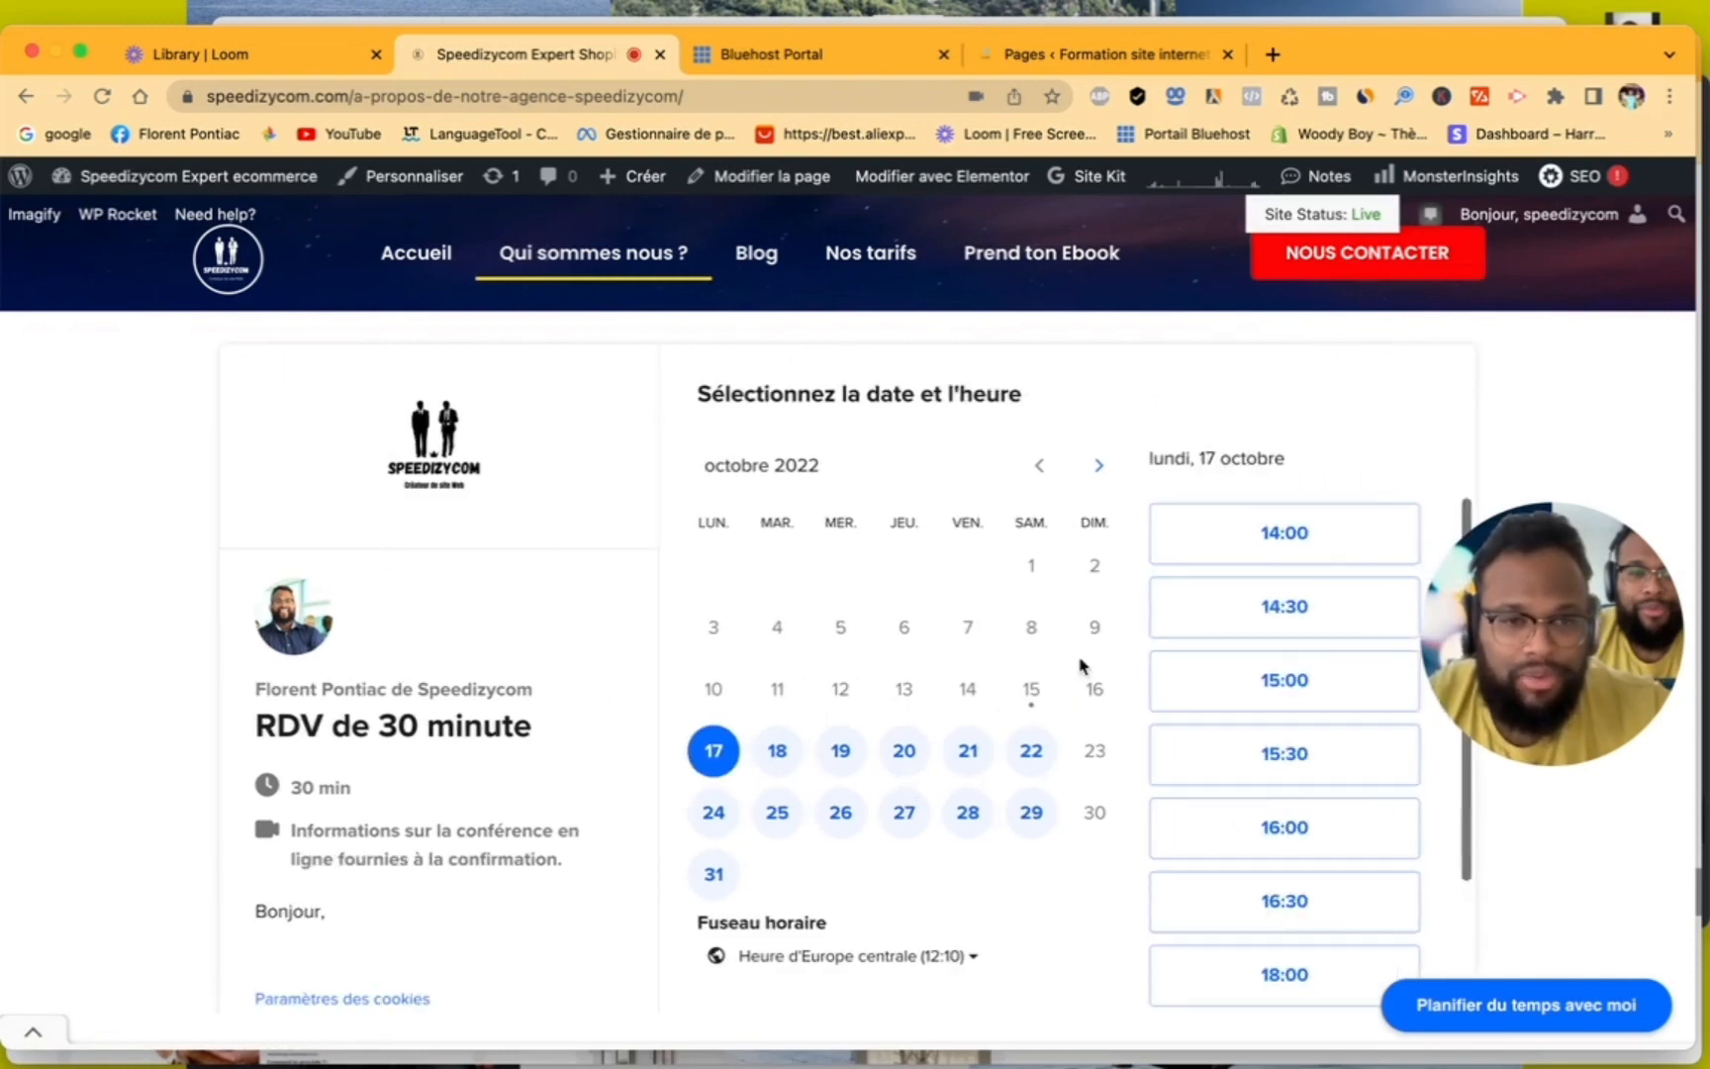
left_click(1249, 536)
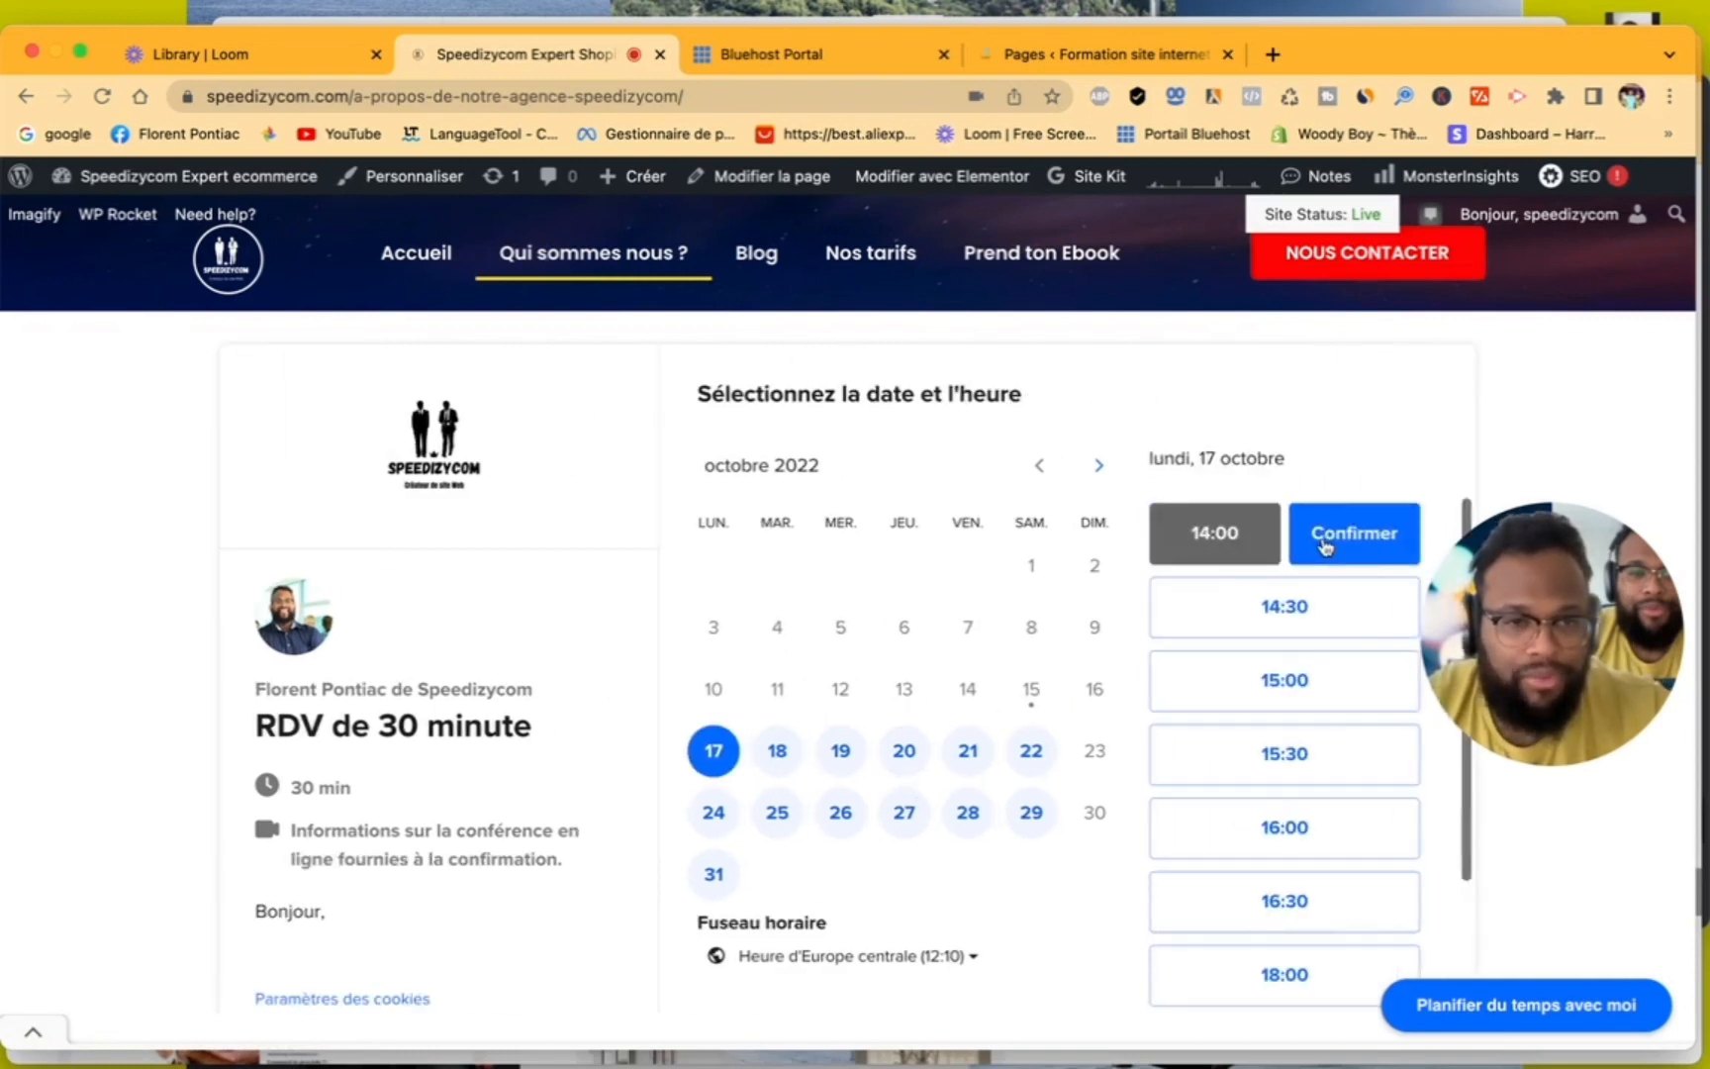
left_click(1325, 547)
left_click(913, 483)
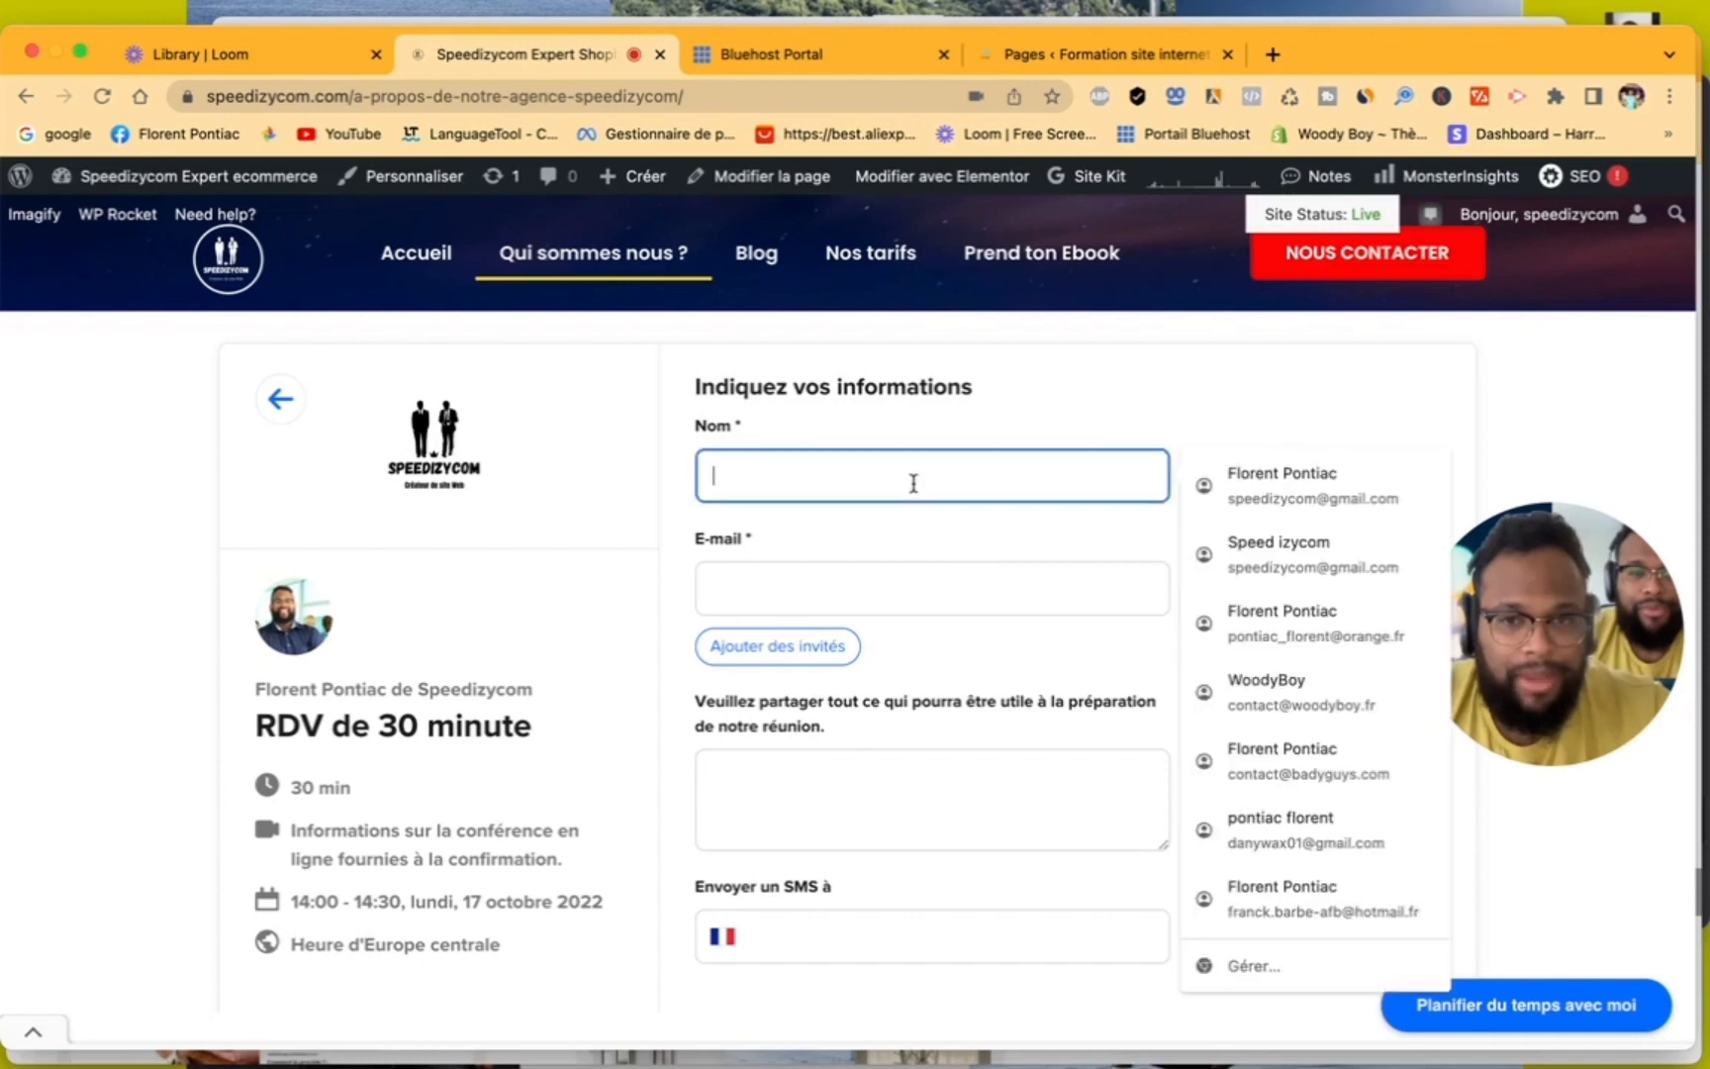
left_click(882, 582)
left_click(830, 794)
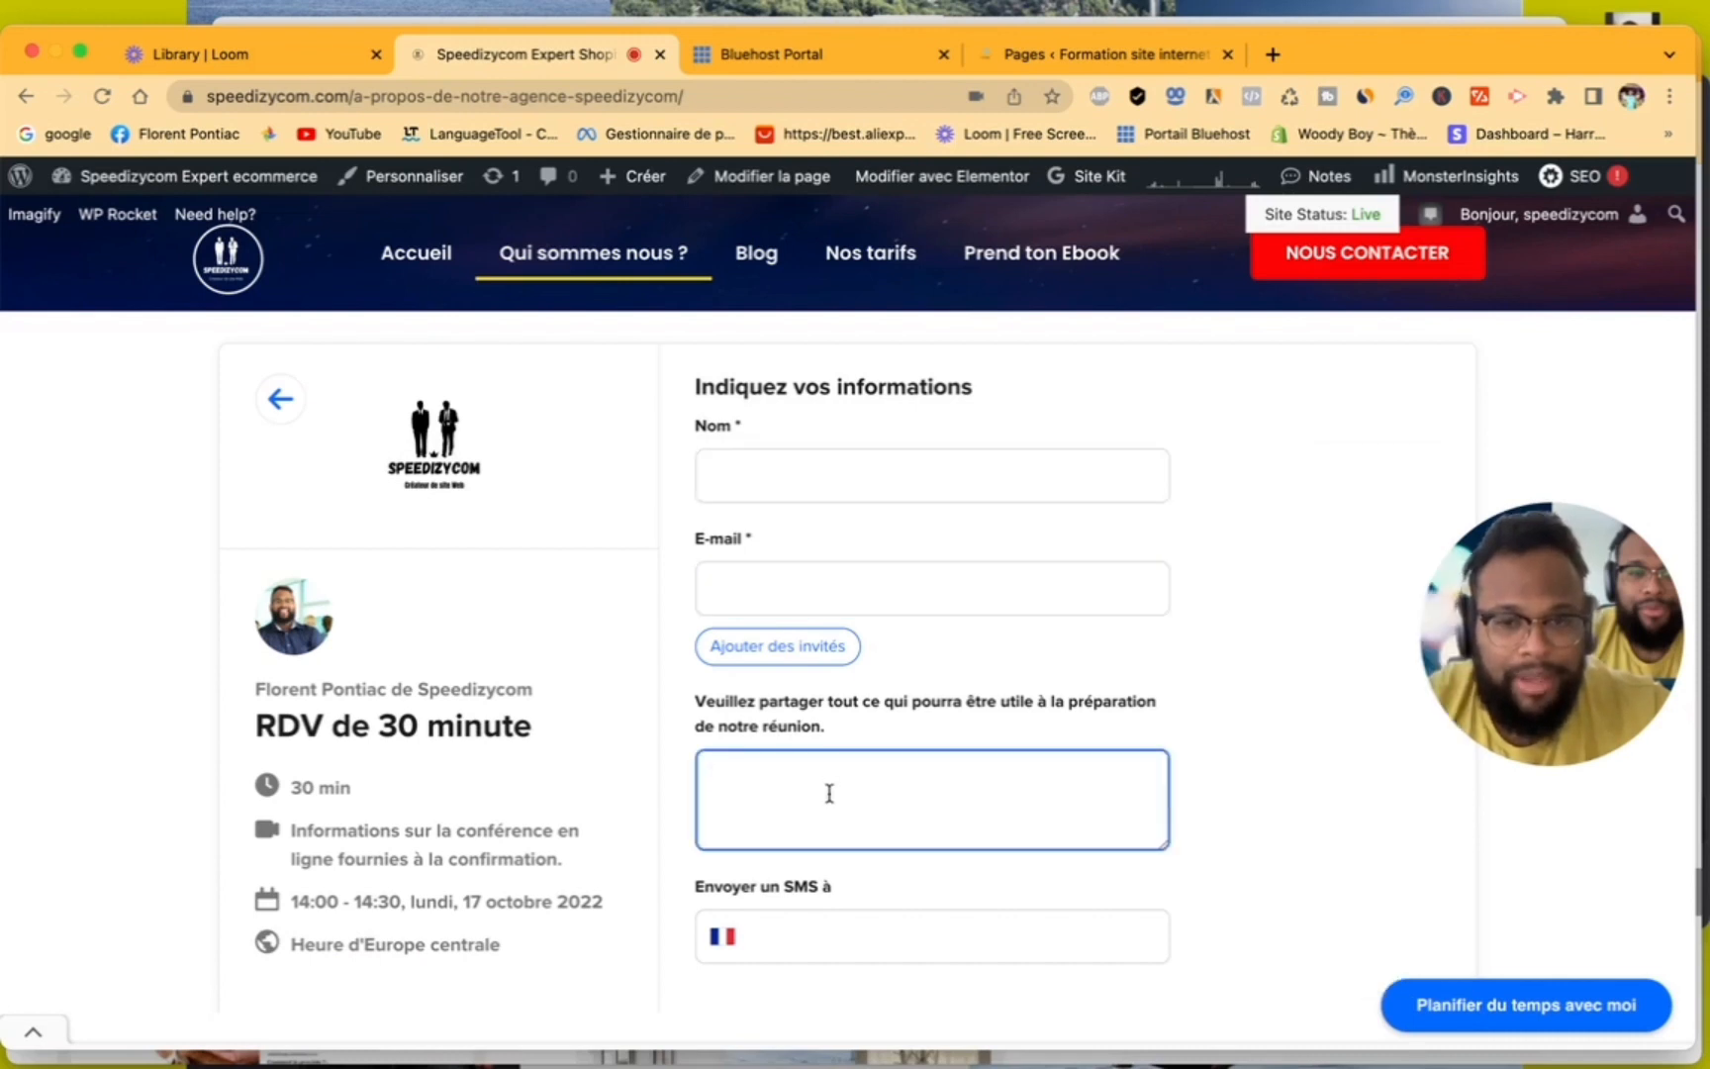
scroll(829, 793, "down", 2)
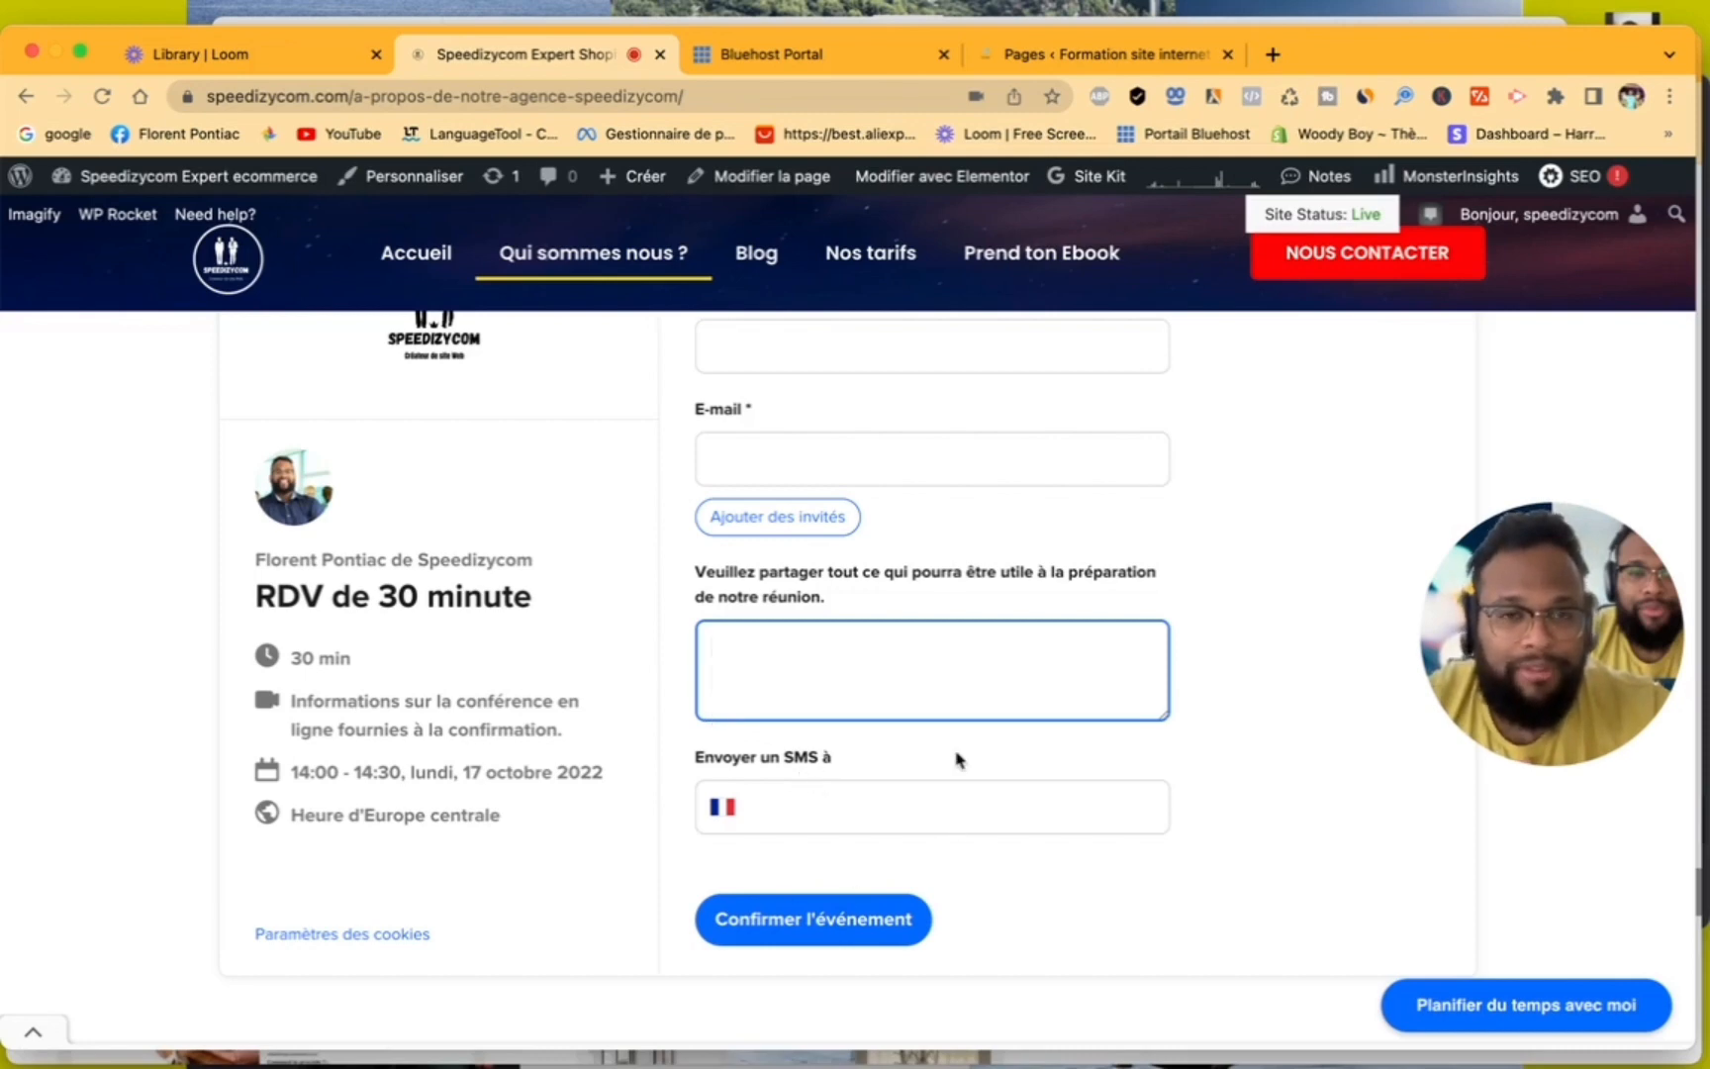
- Look through the "Qui sommes nous ?" page and return the booking widget to its date and time selection
scroll(956, 760, "up", 10)
scroll(779, 650, "up", 5)
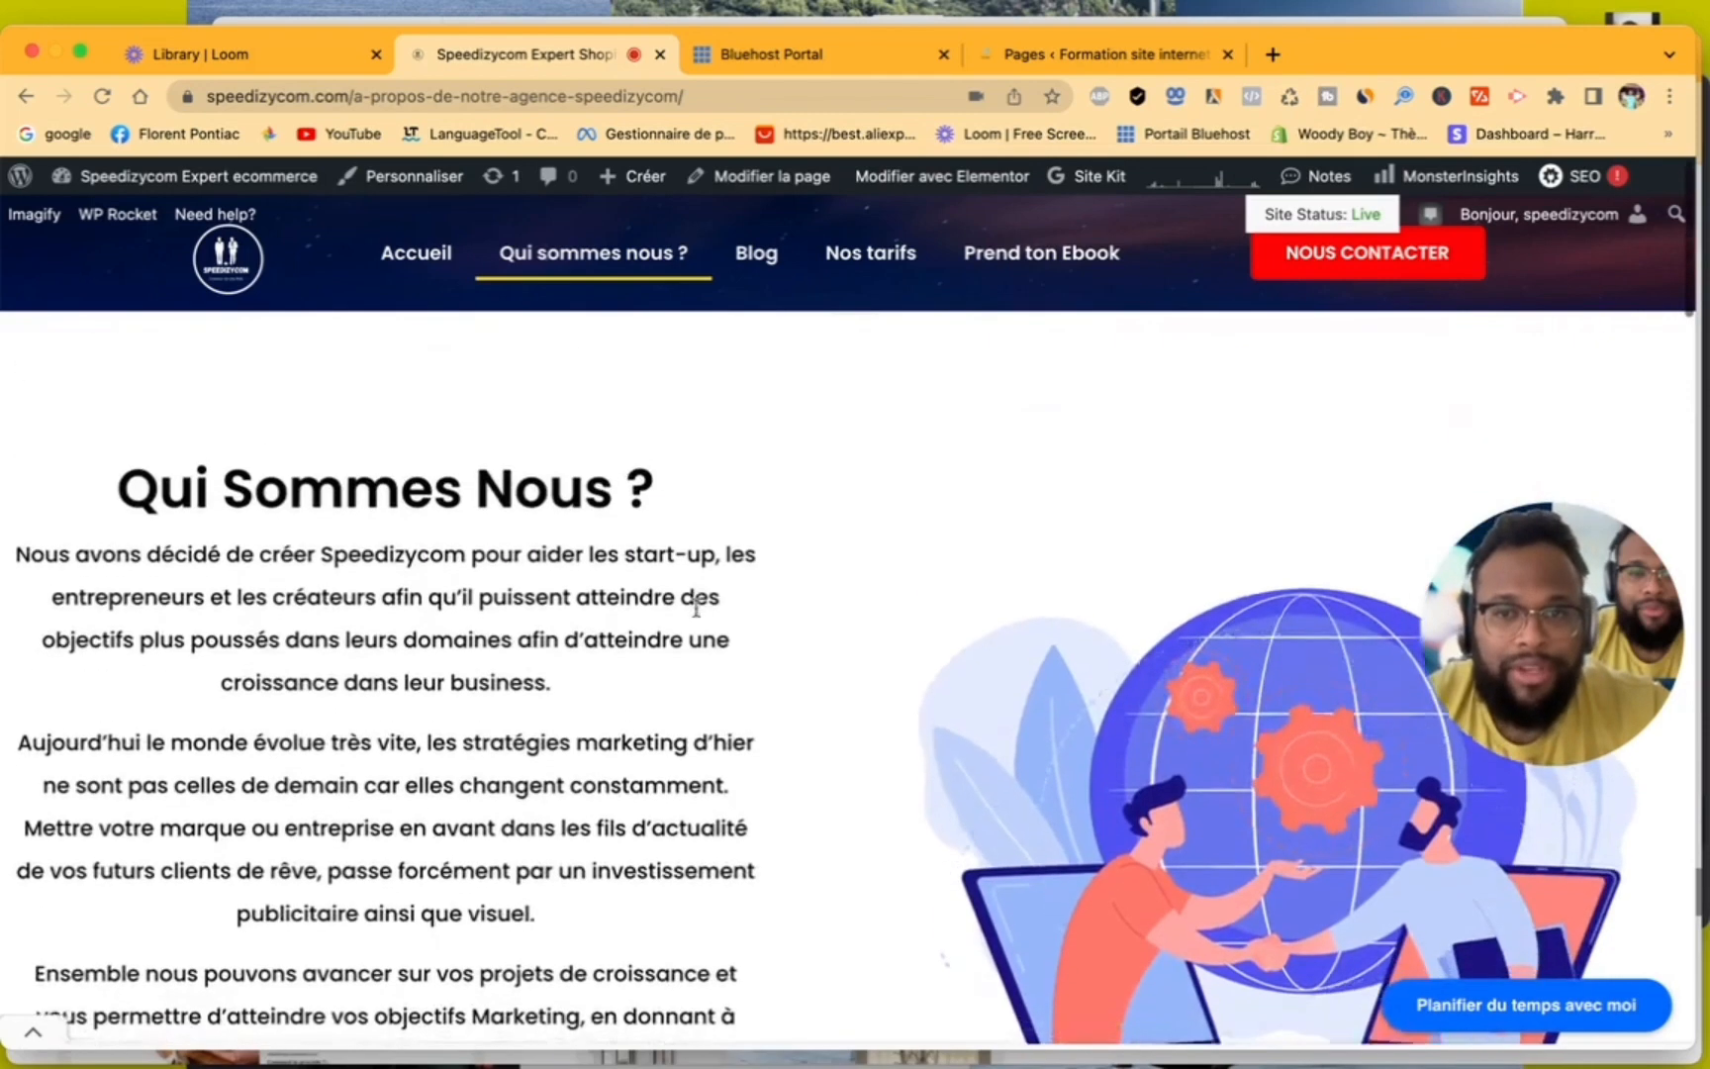
scroll(696, 609, "down", 15)
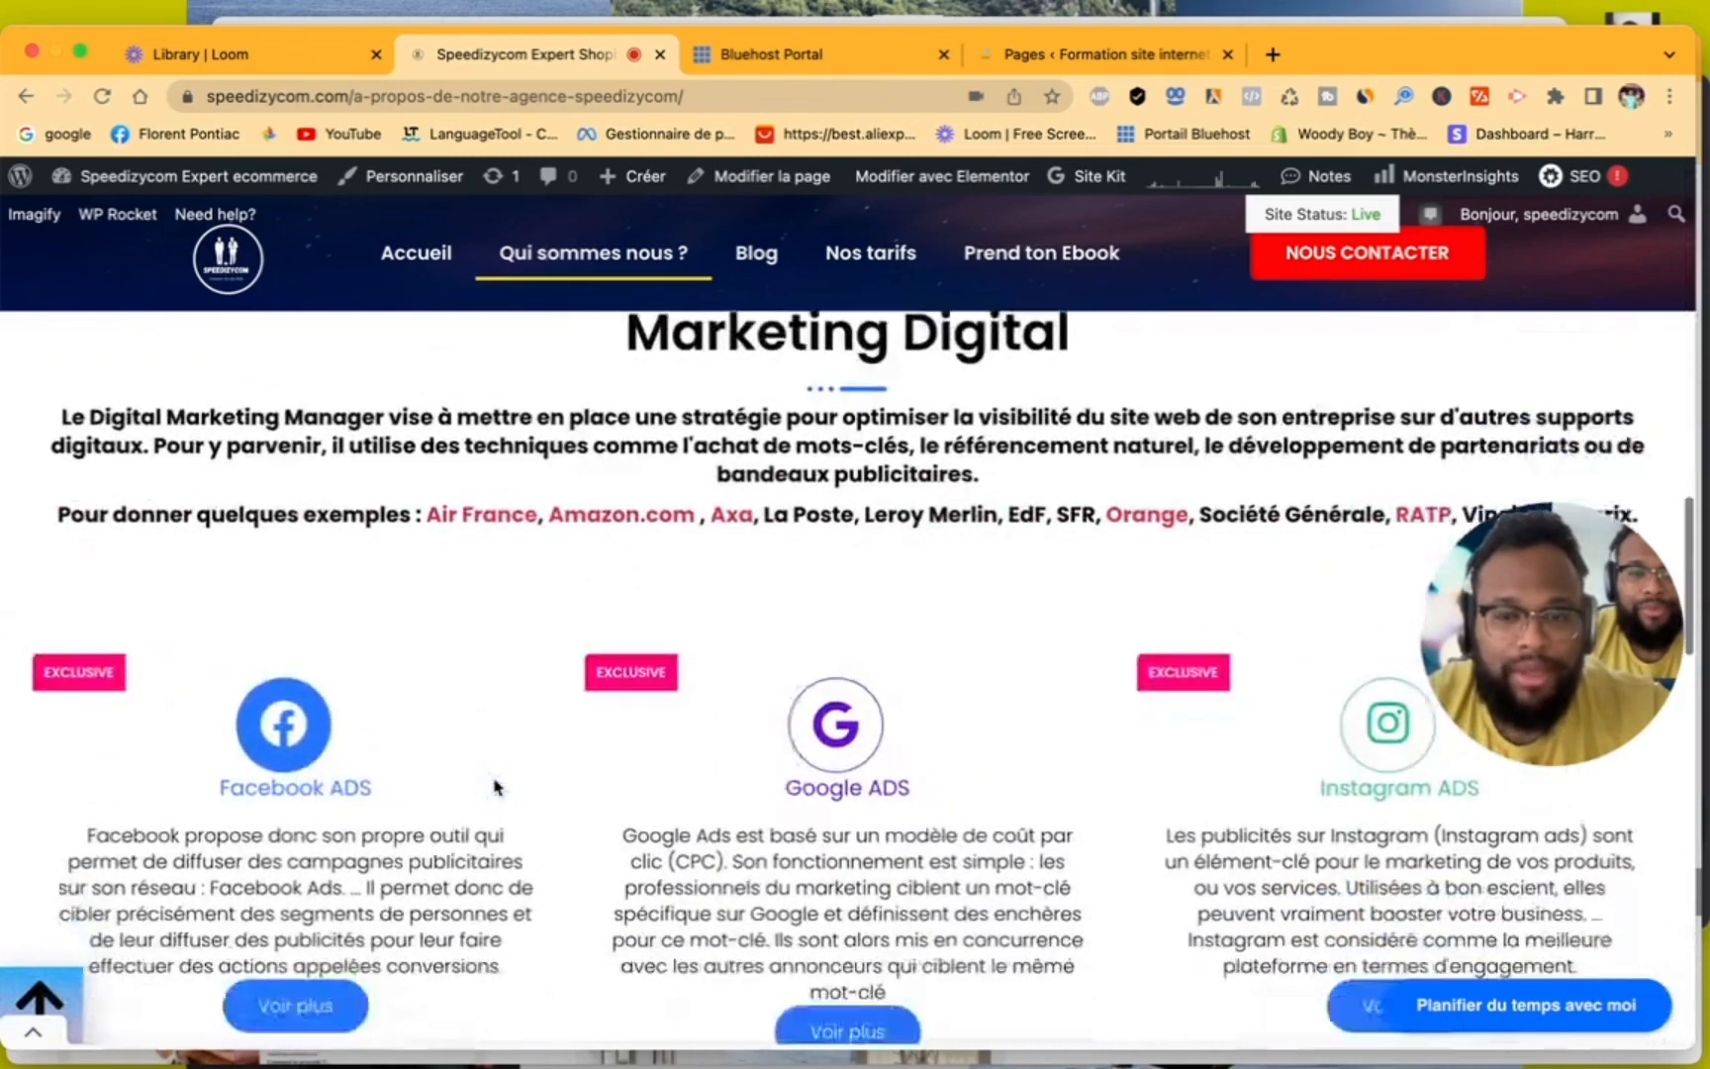
scroll(494, 787, "down", 3)
scroll(494, 787, "up", 10)
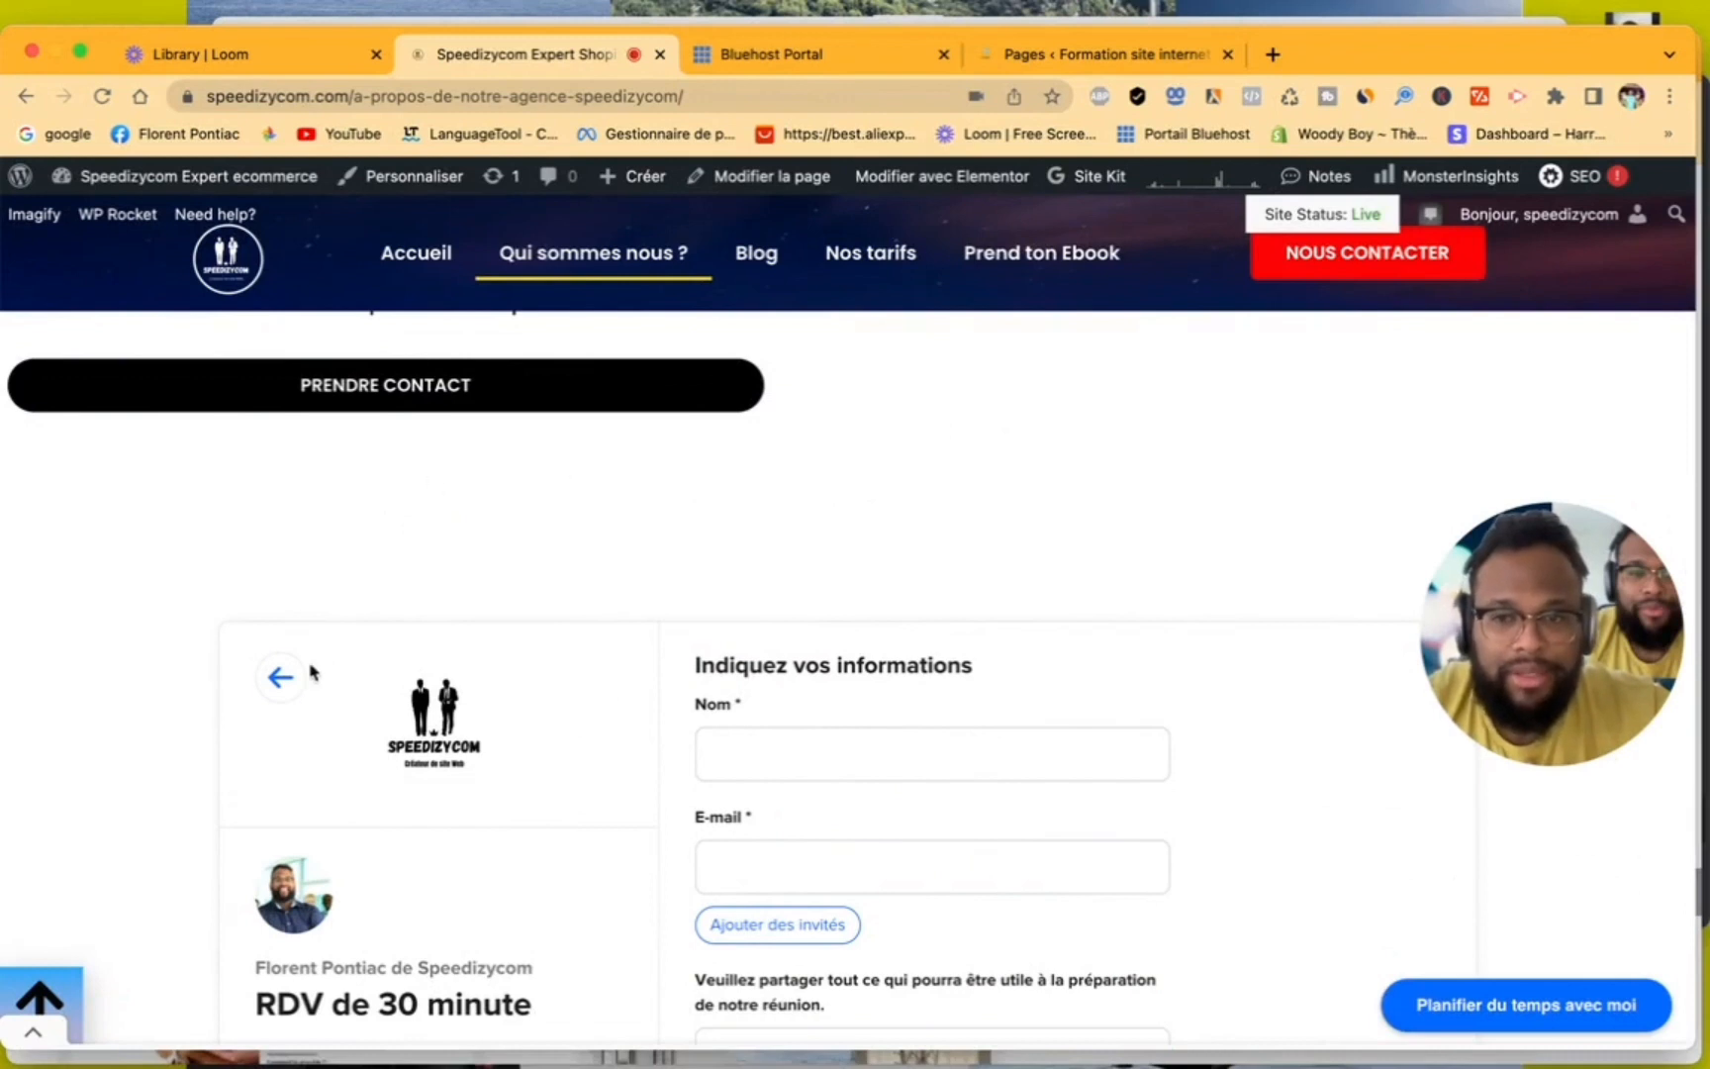
left_click(280, 677)
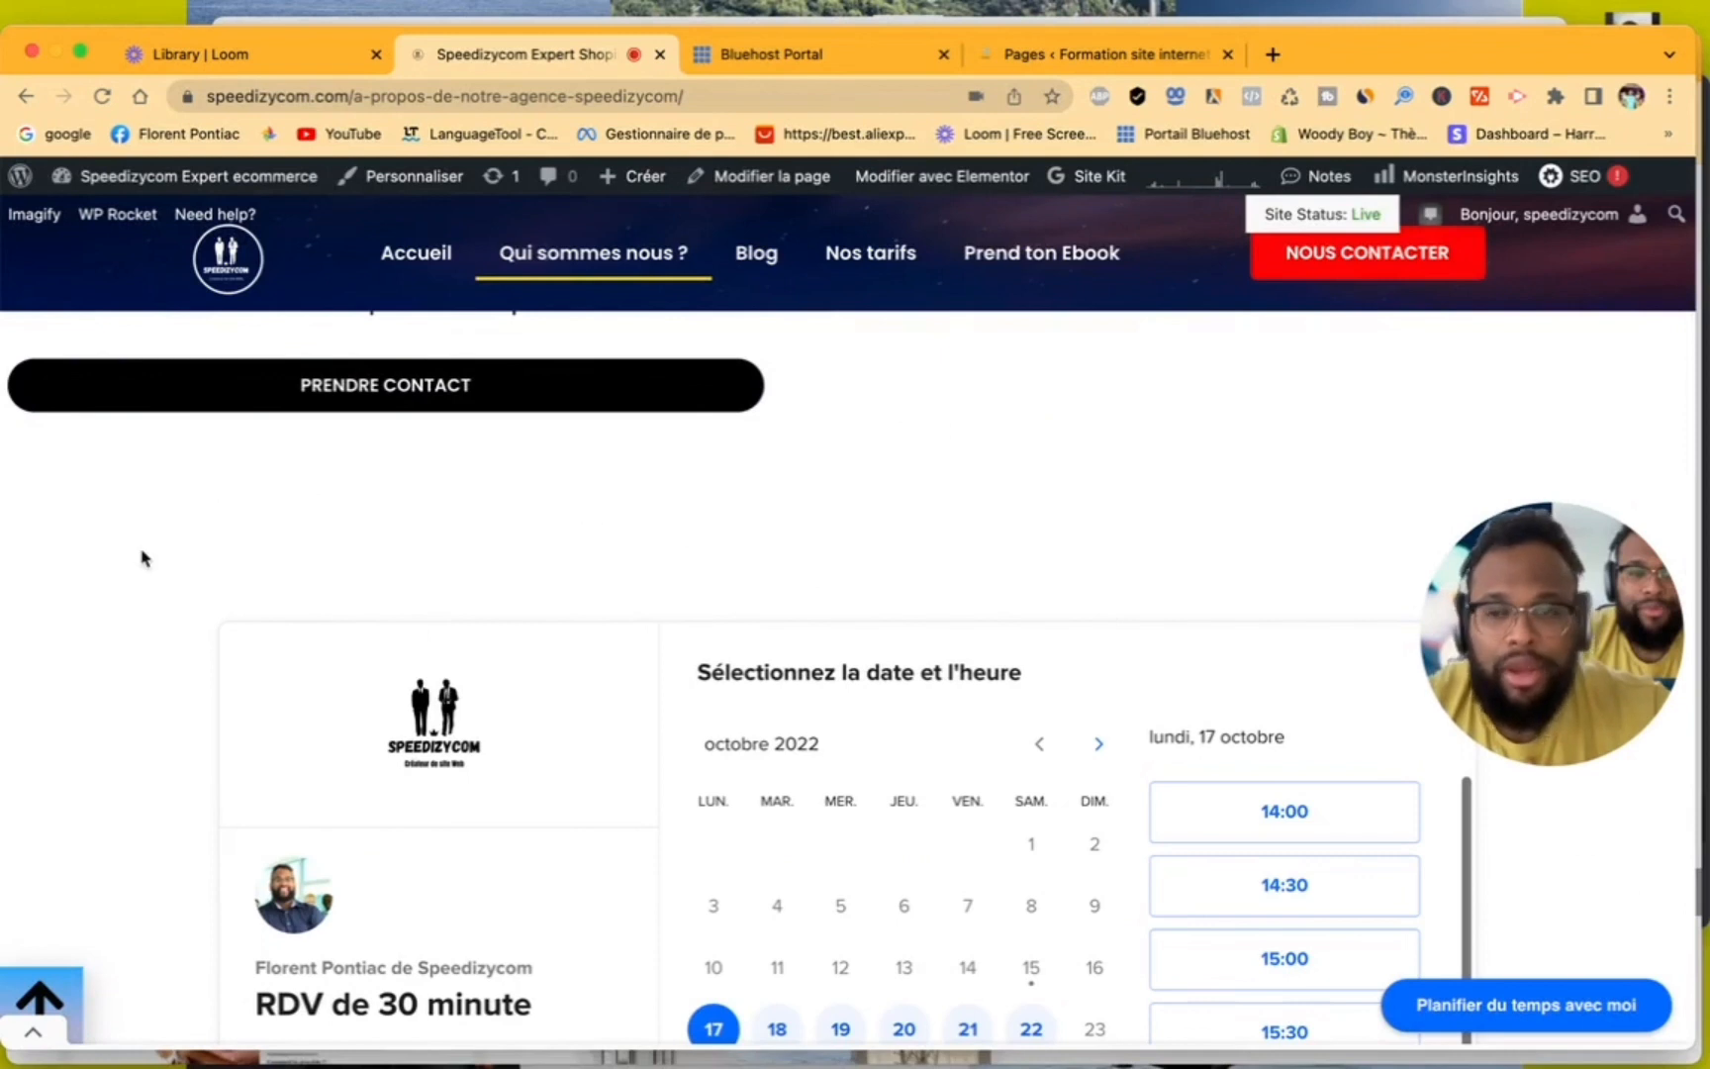
scroll(141, 557, "down", 1)
scroll(142, 557, "down", 3)
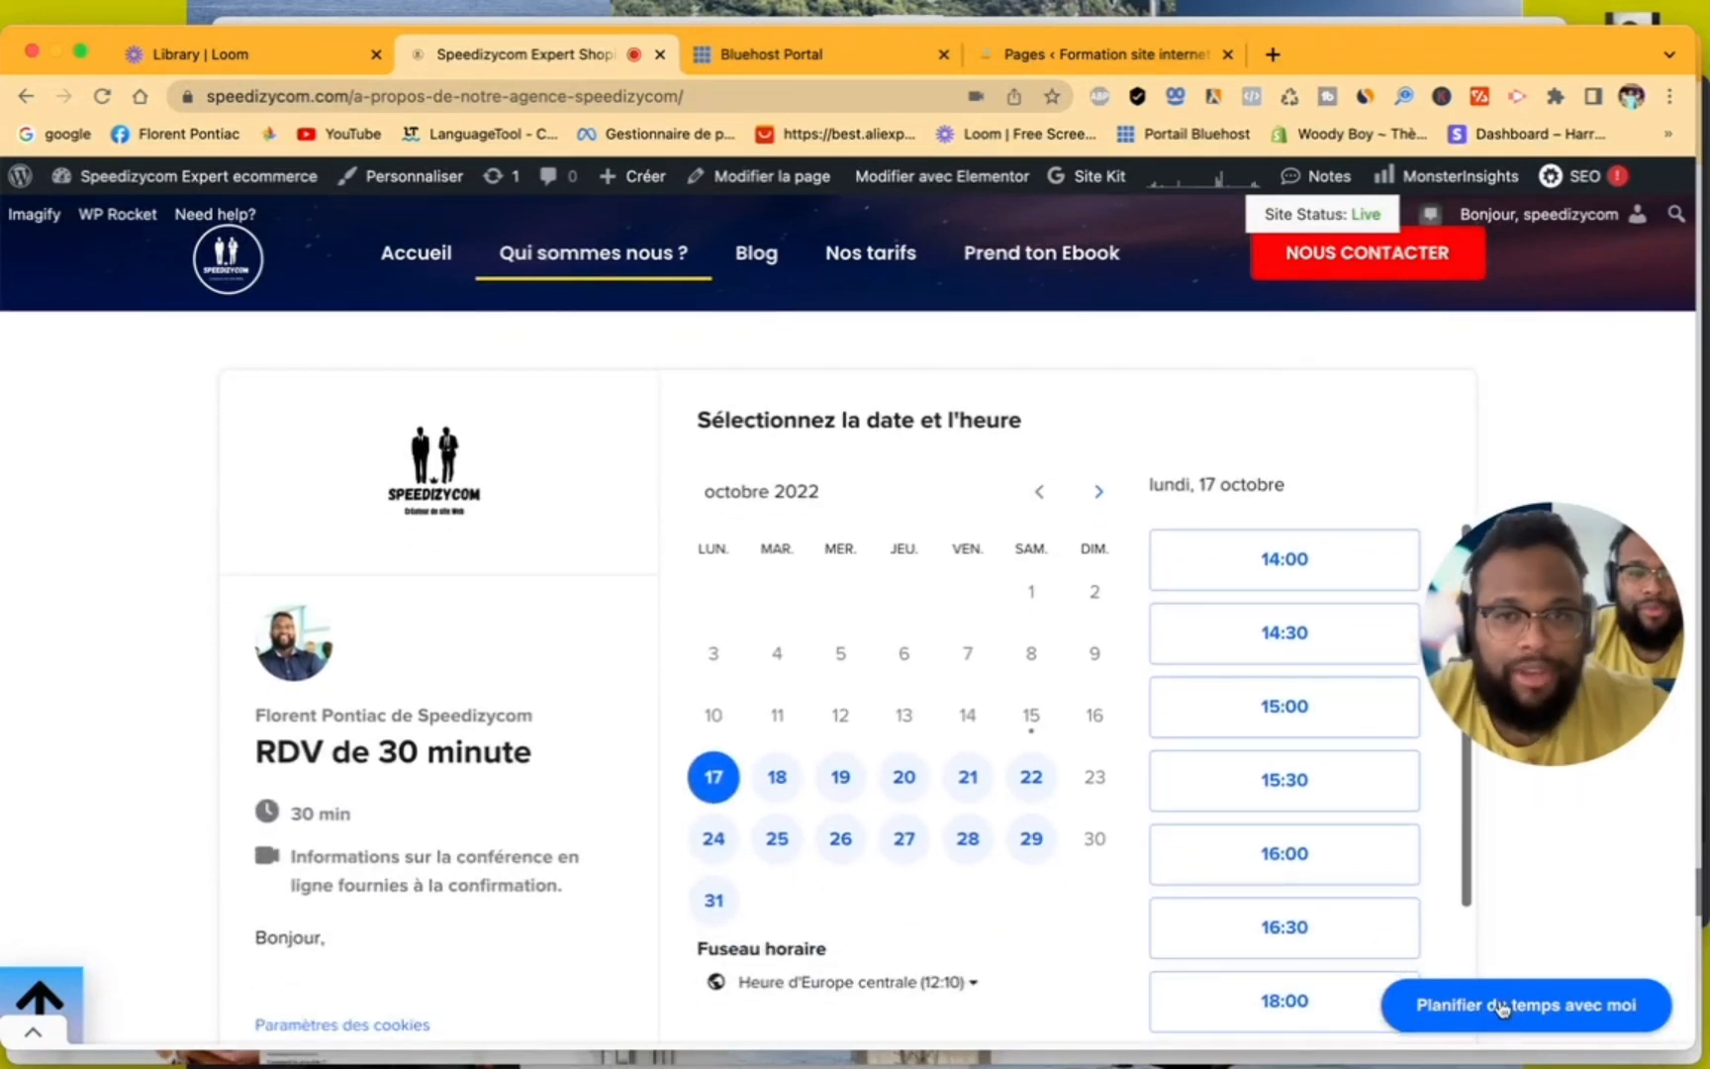
- Go to the site's home page, collapse the ad banner and open the "Planifier du temps avec moi" scheduling pop-up
left_click(414, 261)
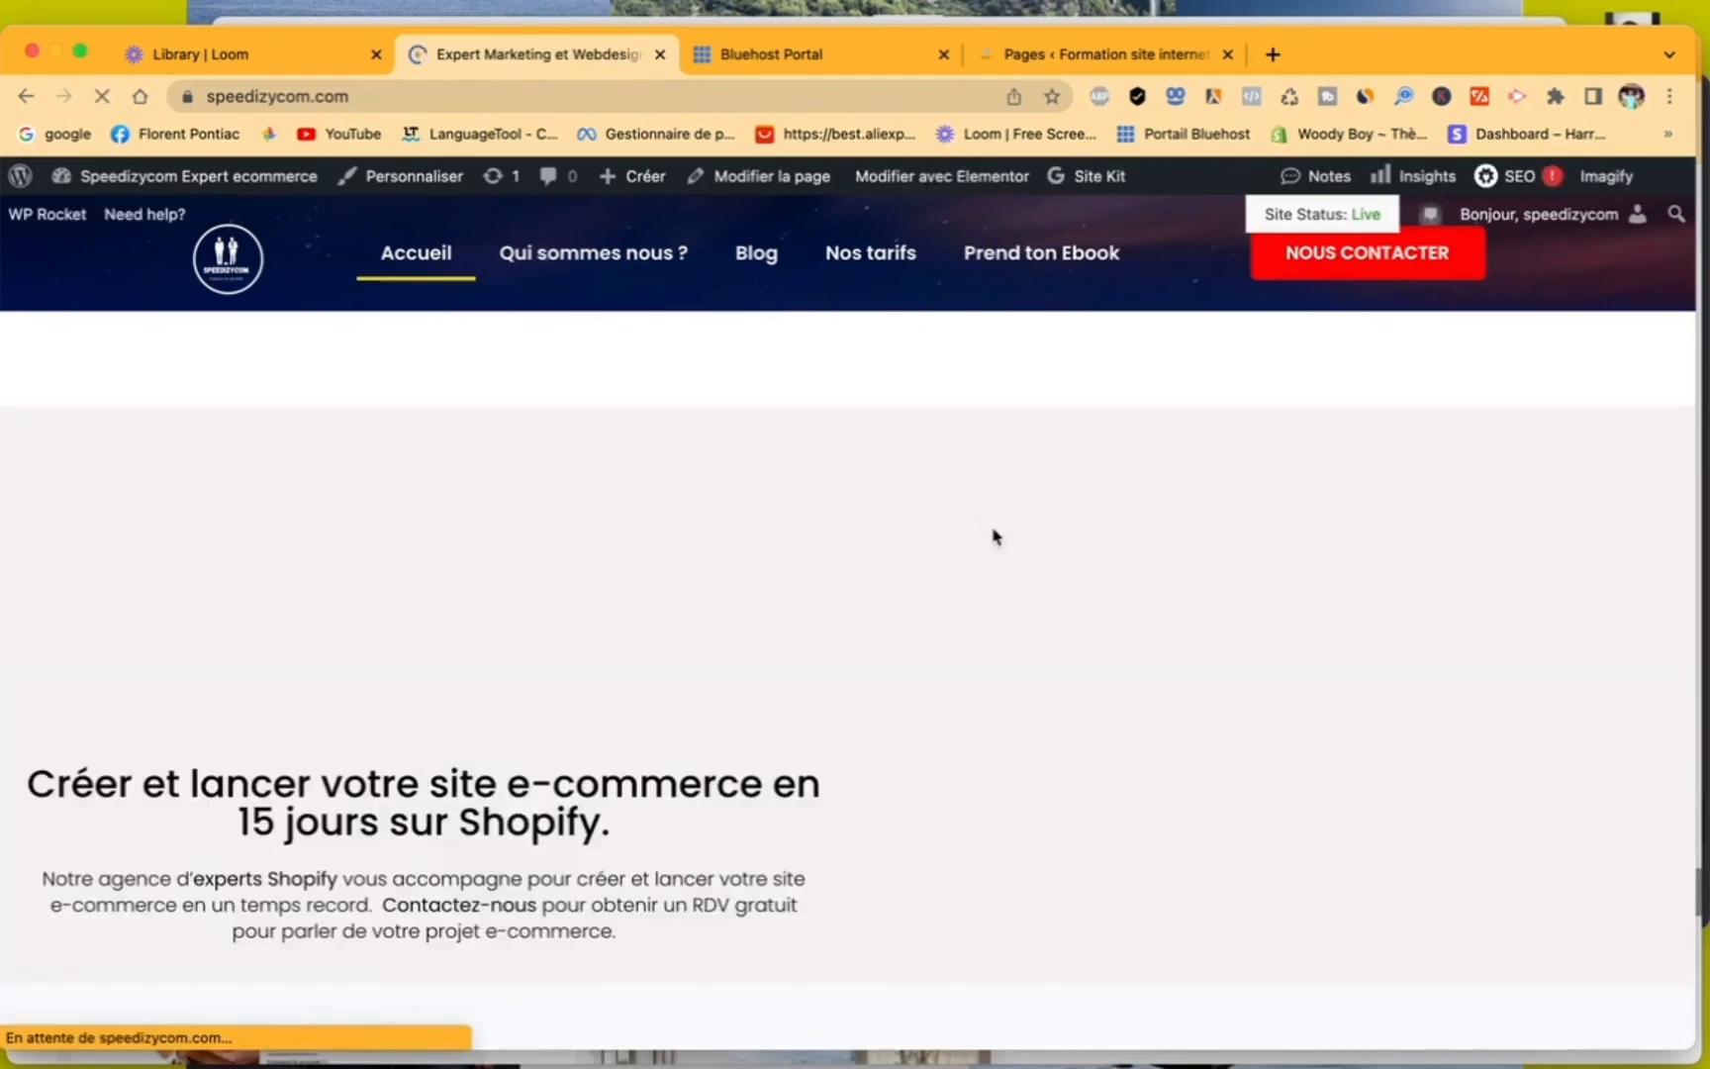
scroll(993, 535, "down", 3)
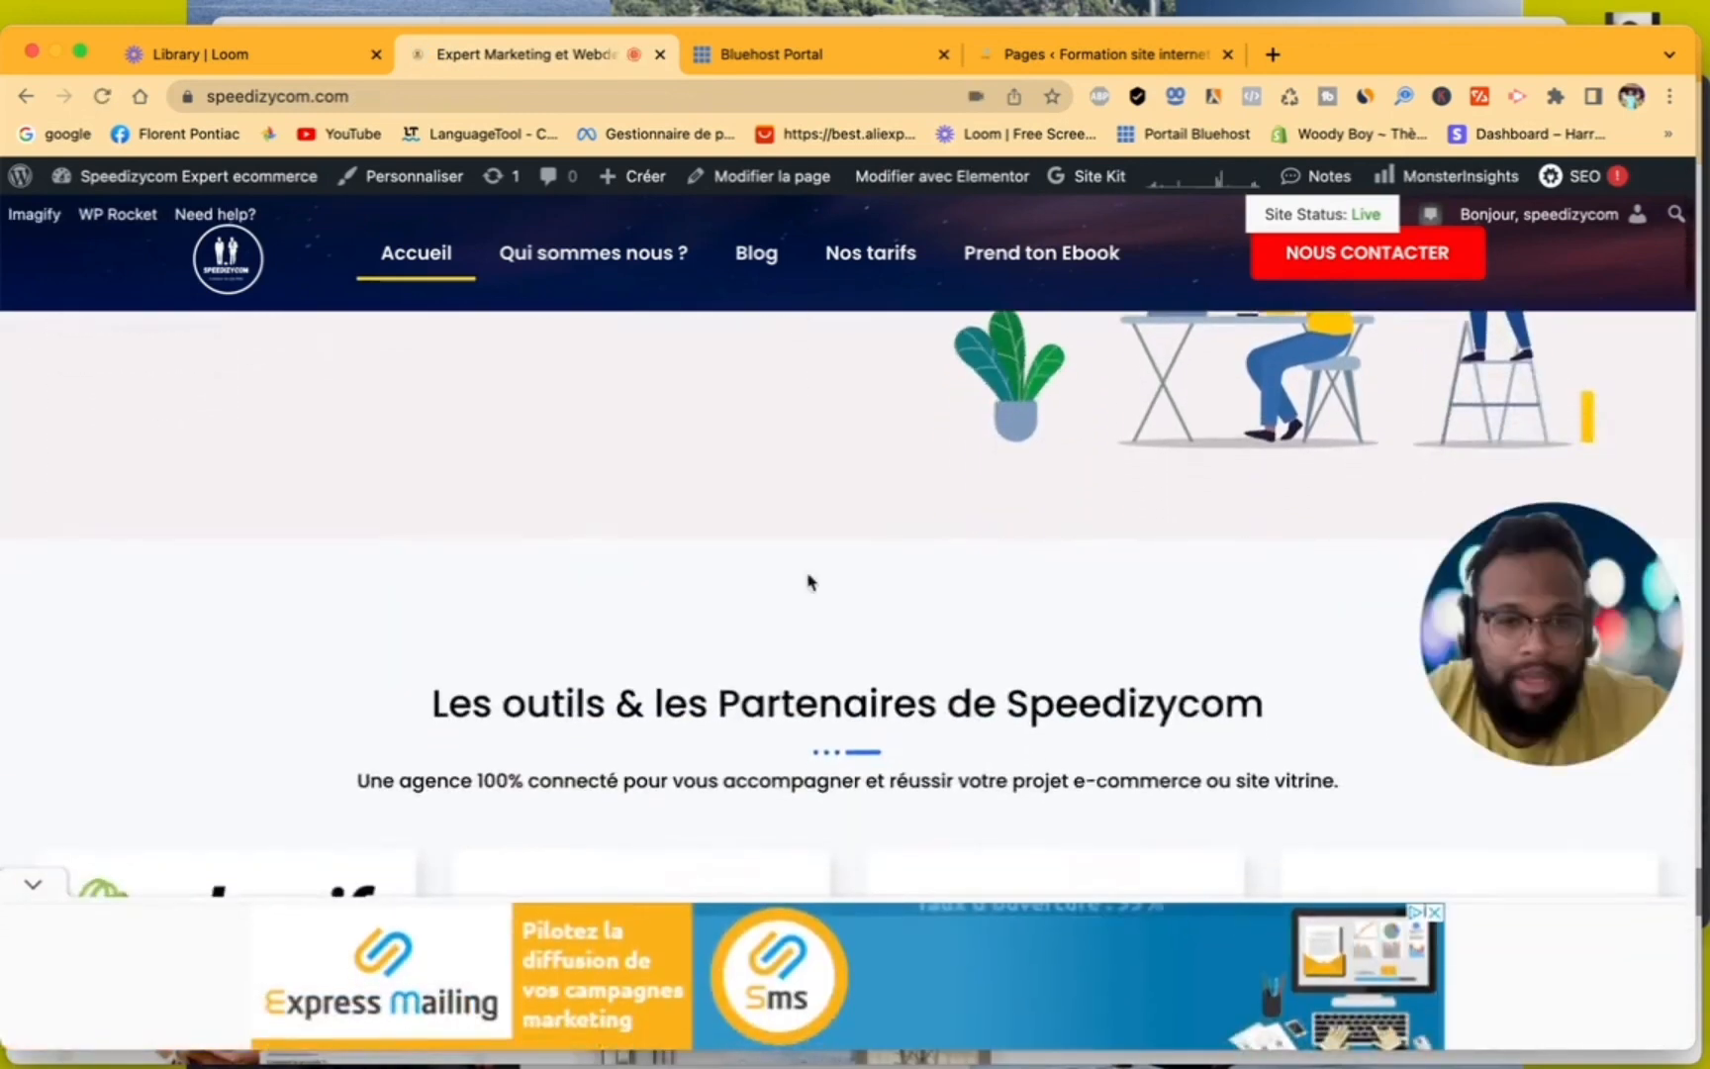
left_click(33, 883)
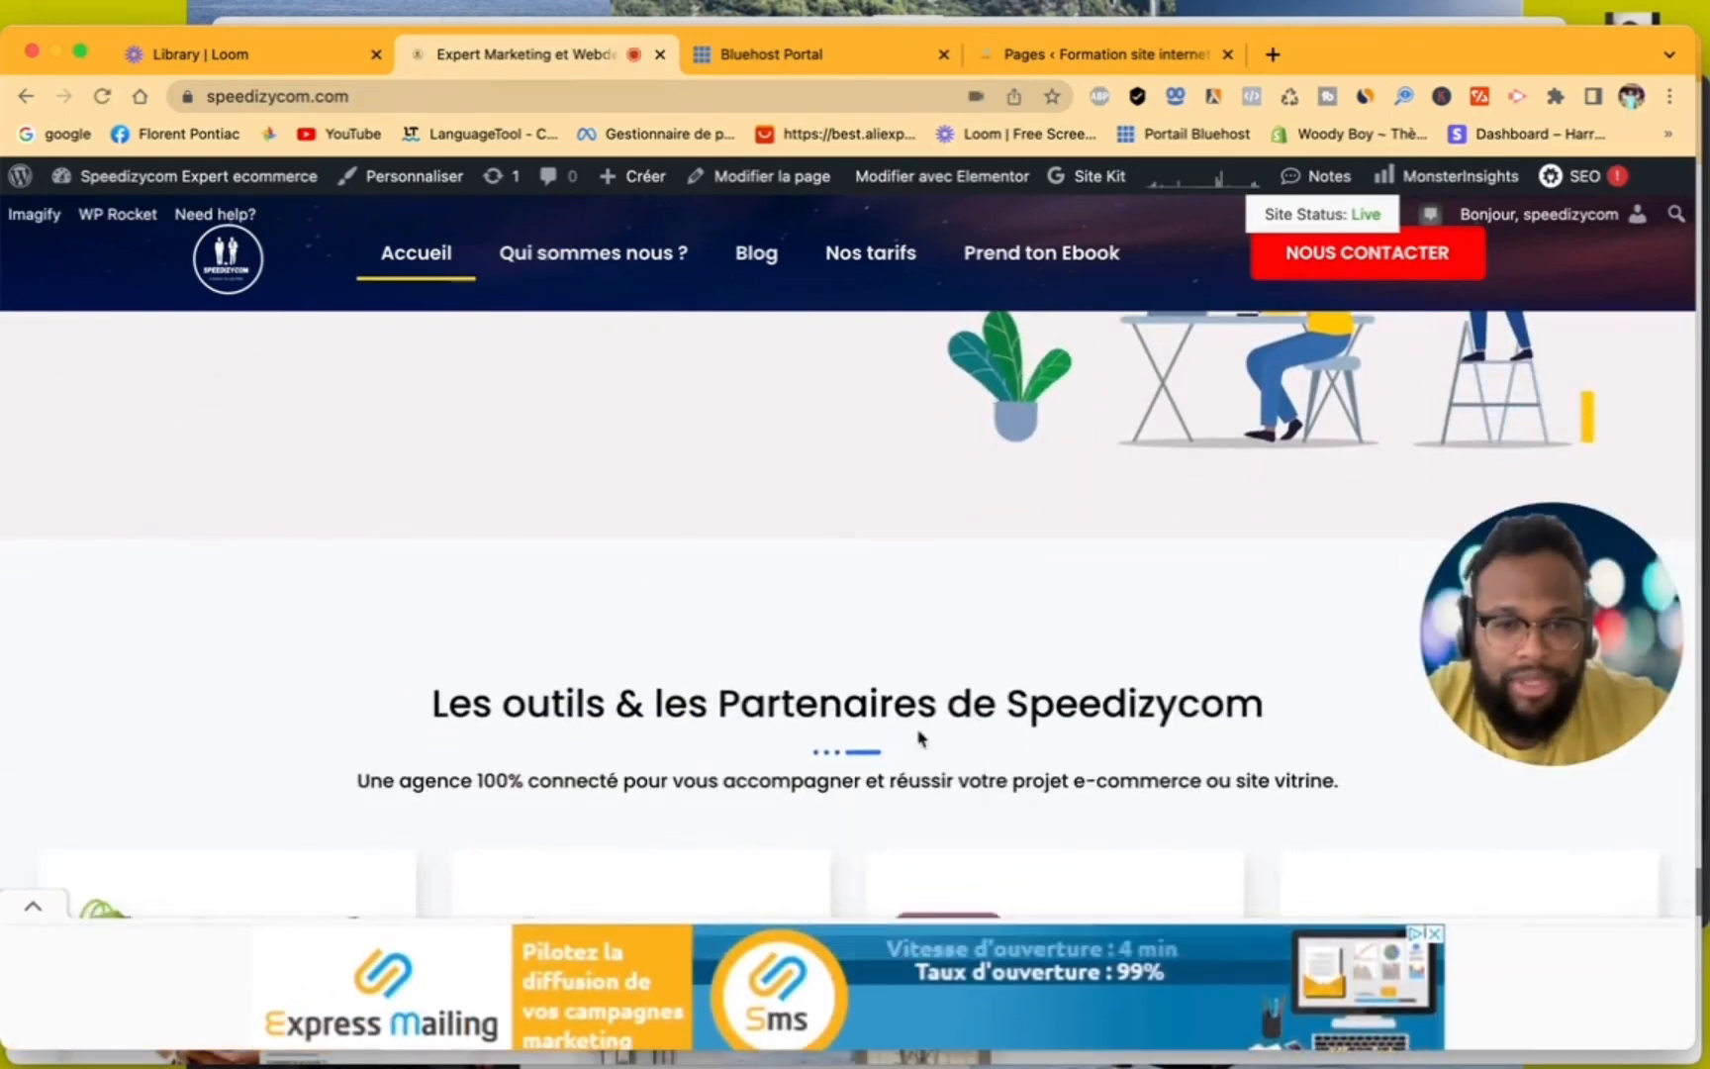
scroll(990, 732, "down", 5)
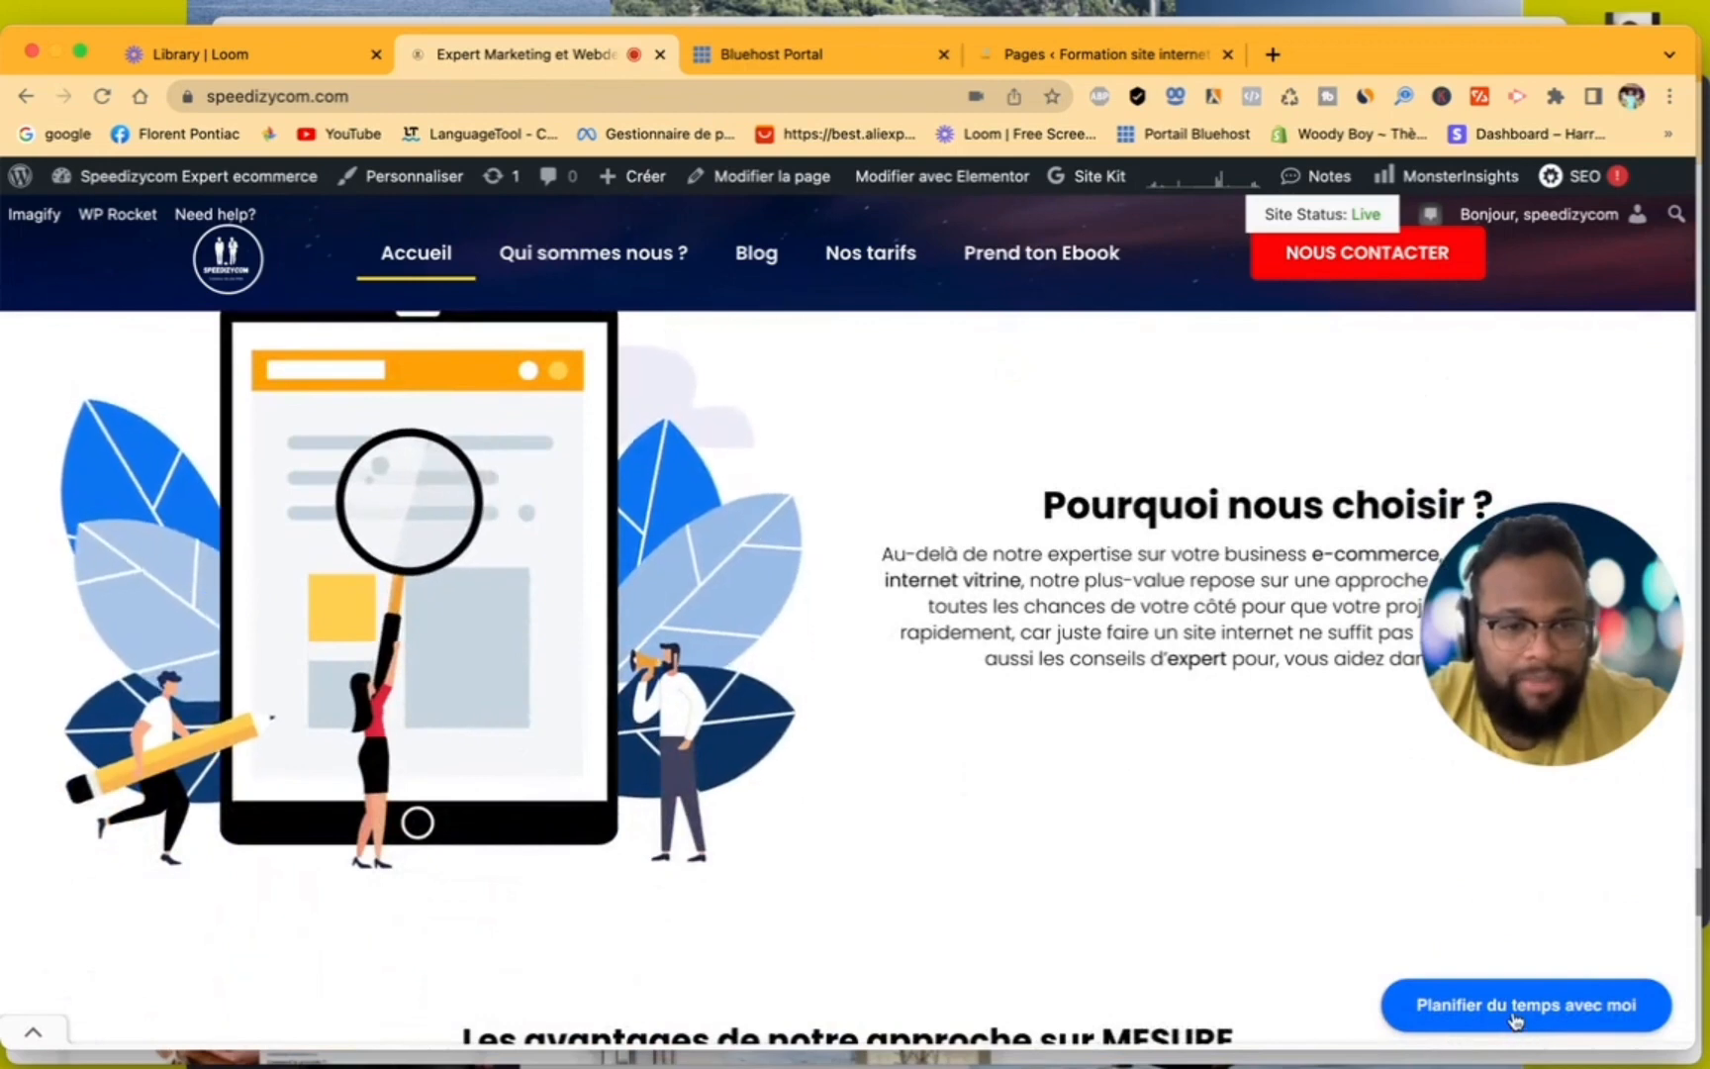
left_click(1514, 1020)
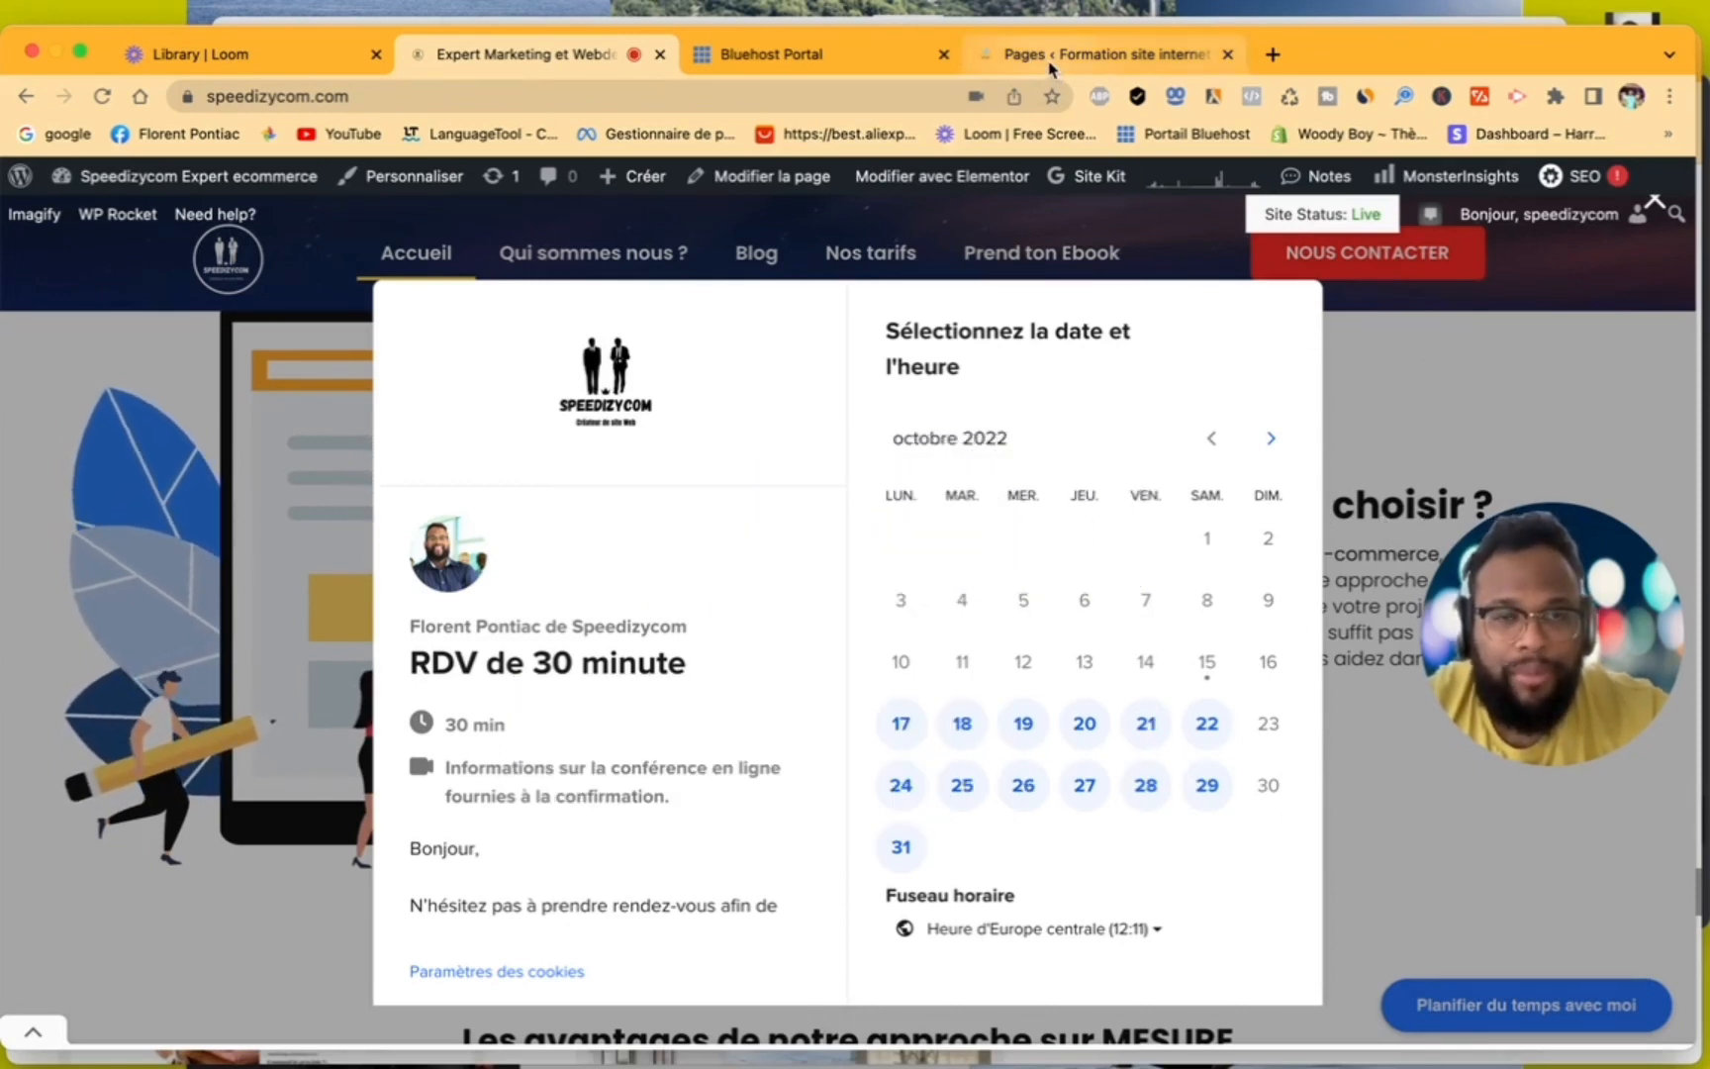
- Switch to the WordPress page list and open the "Contactez-nous pour un devis sur mesure" page for editing in Elementor
left_click(1002, 53)
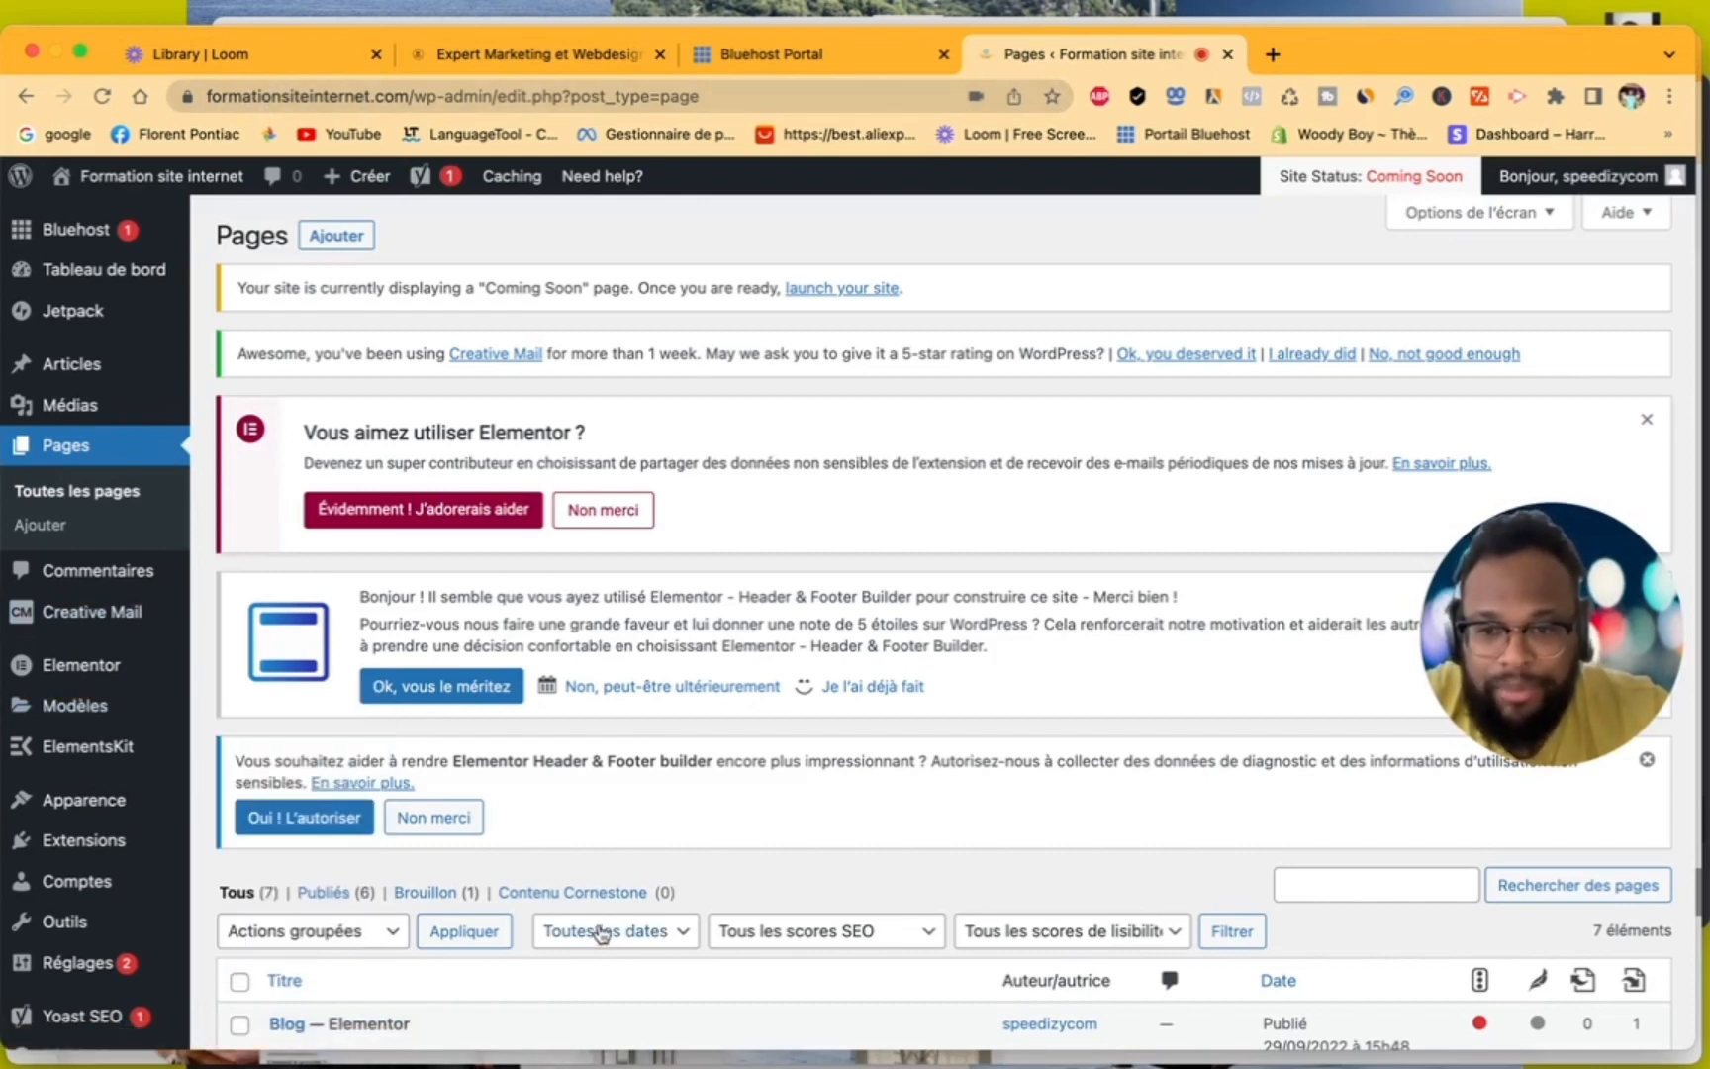
scroll(598, 935, "down", 5)
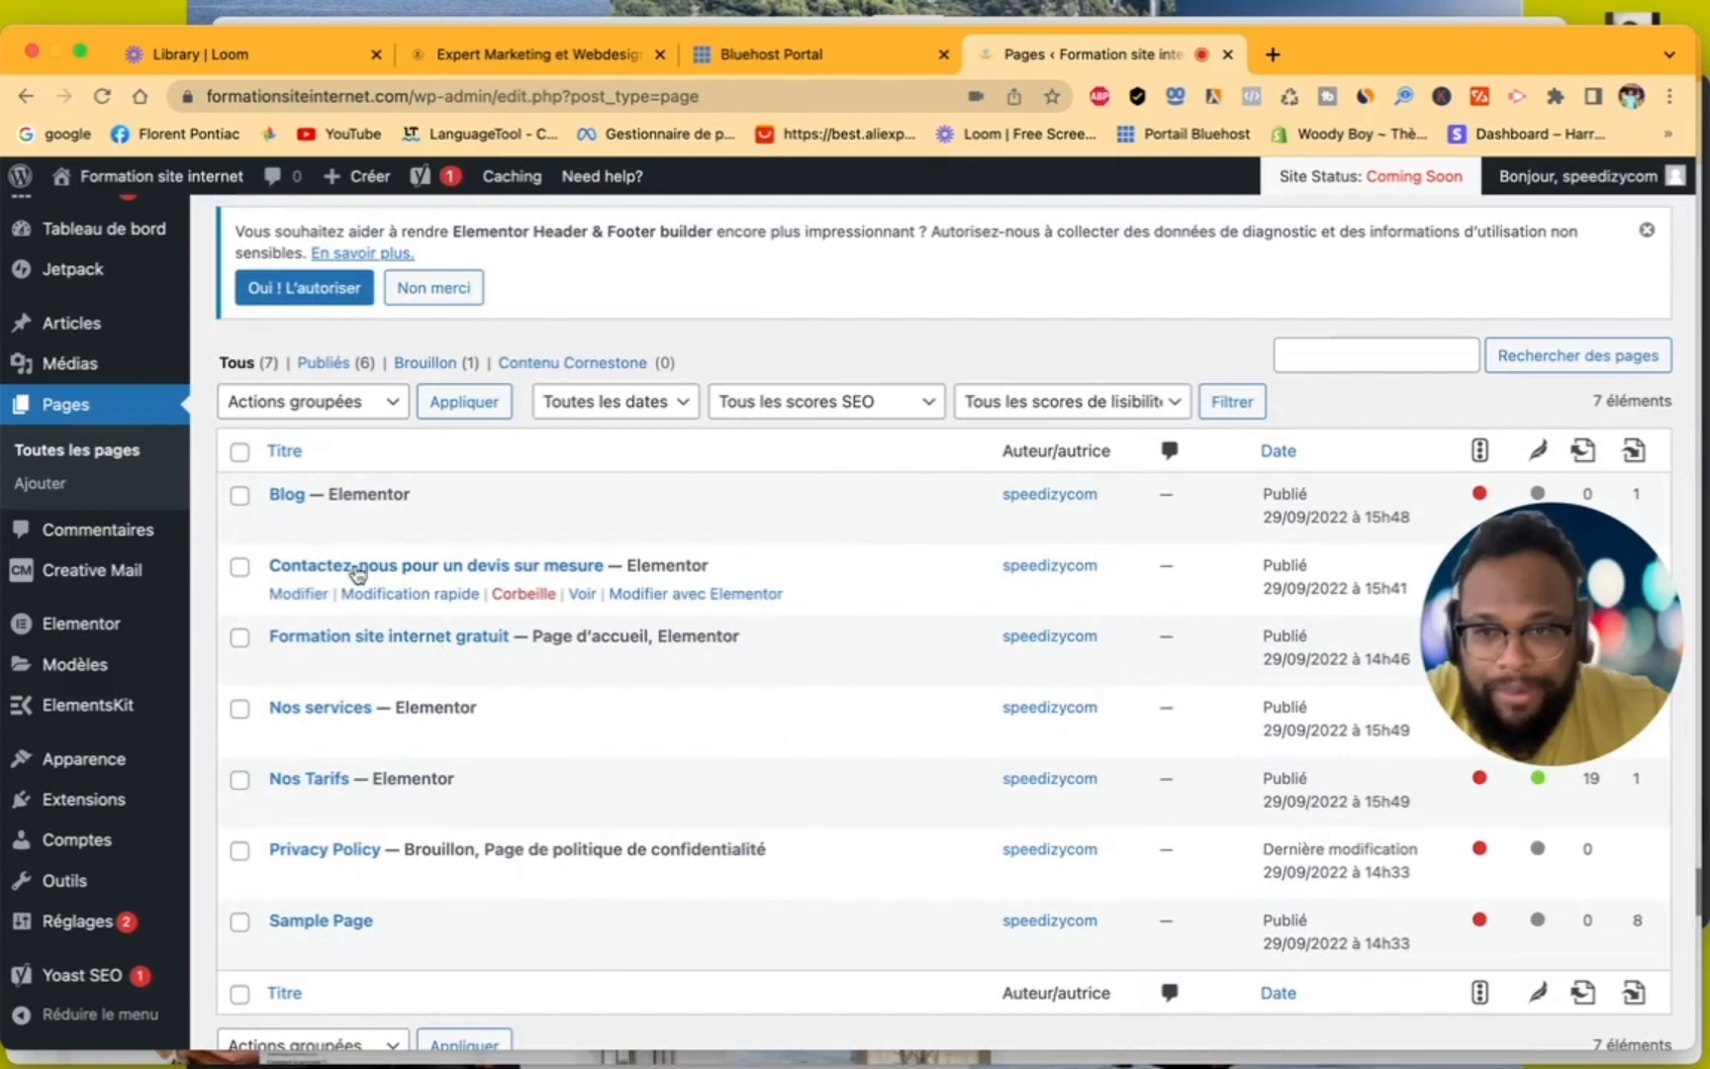
left_click(659, 597)
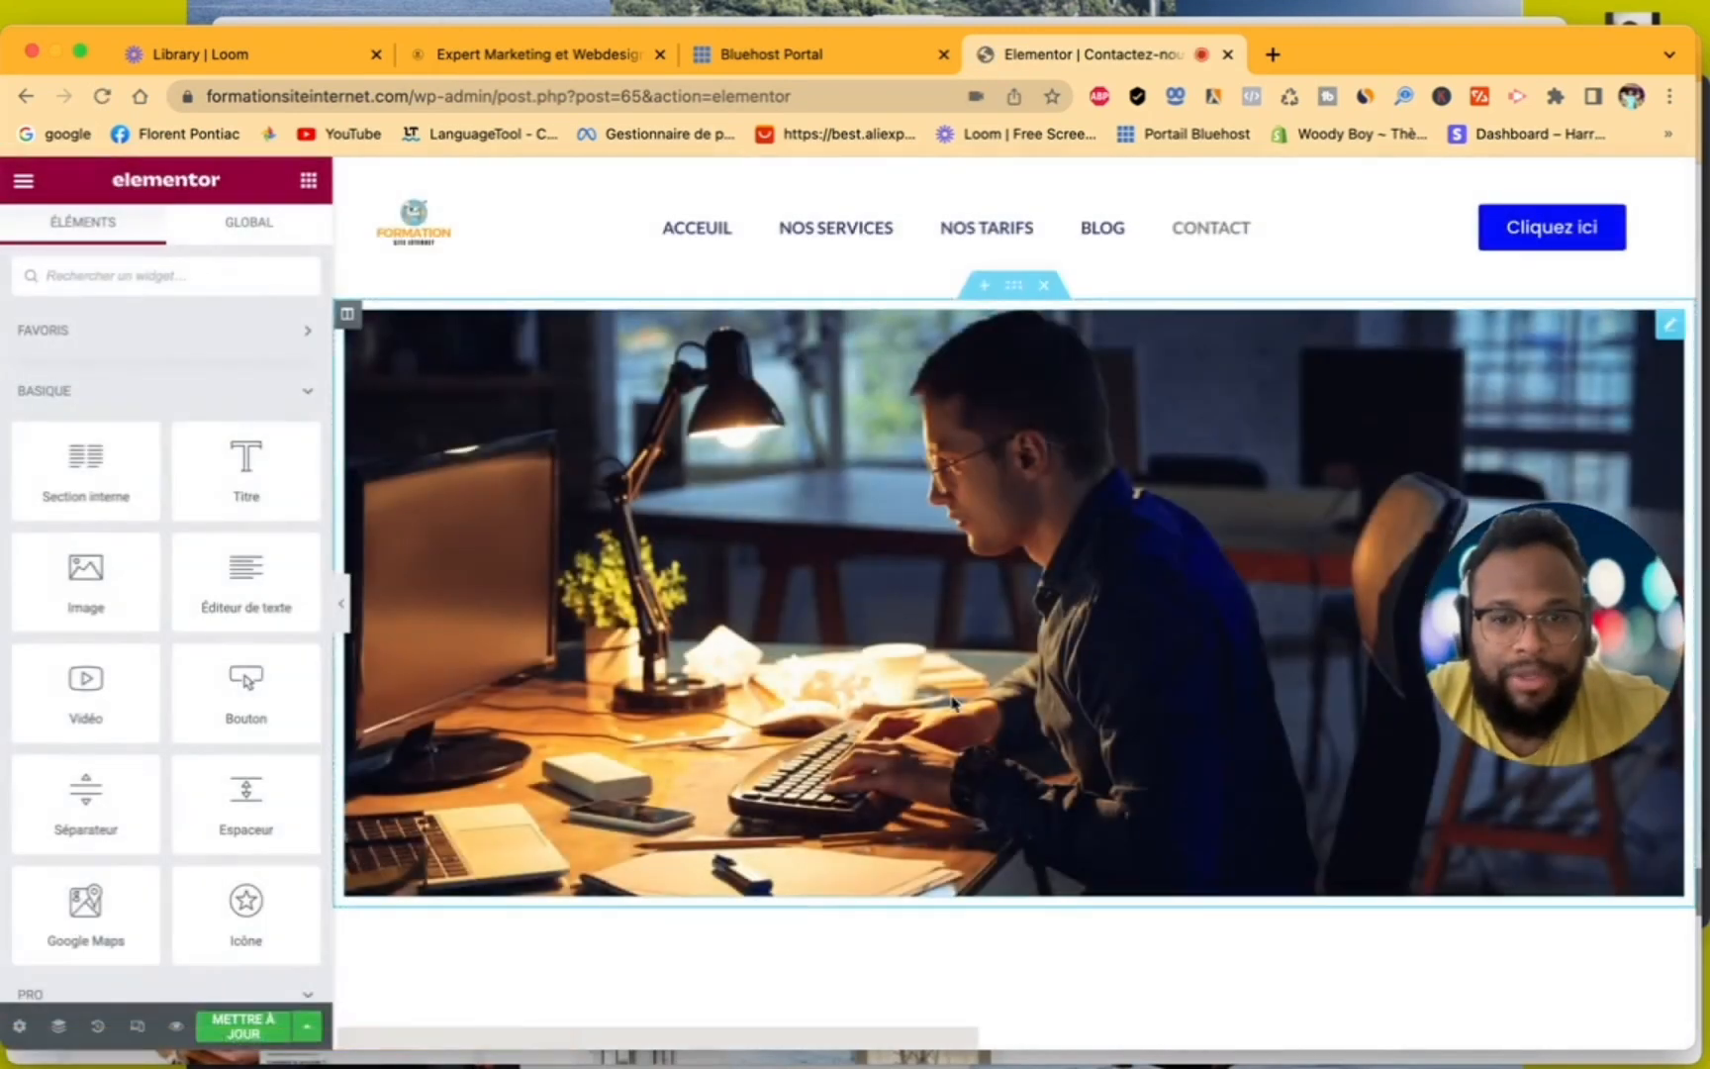
scroll(953, 703, "down", 20)
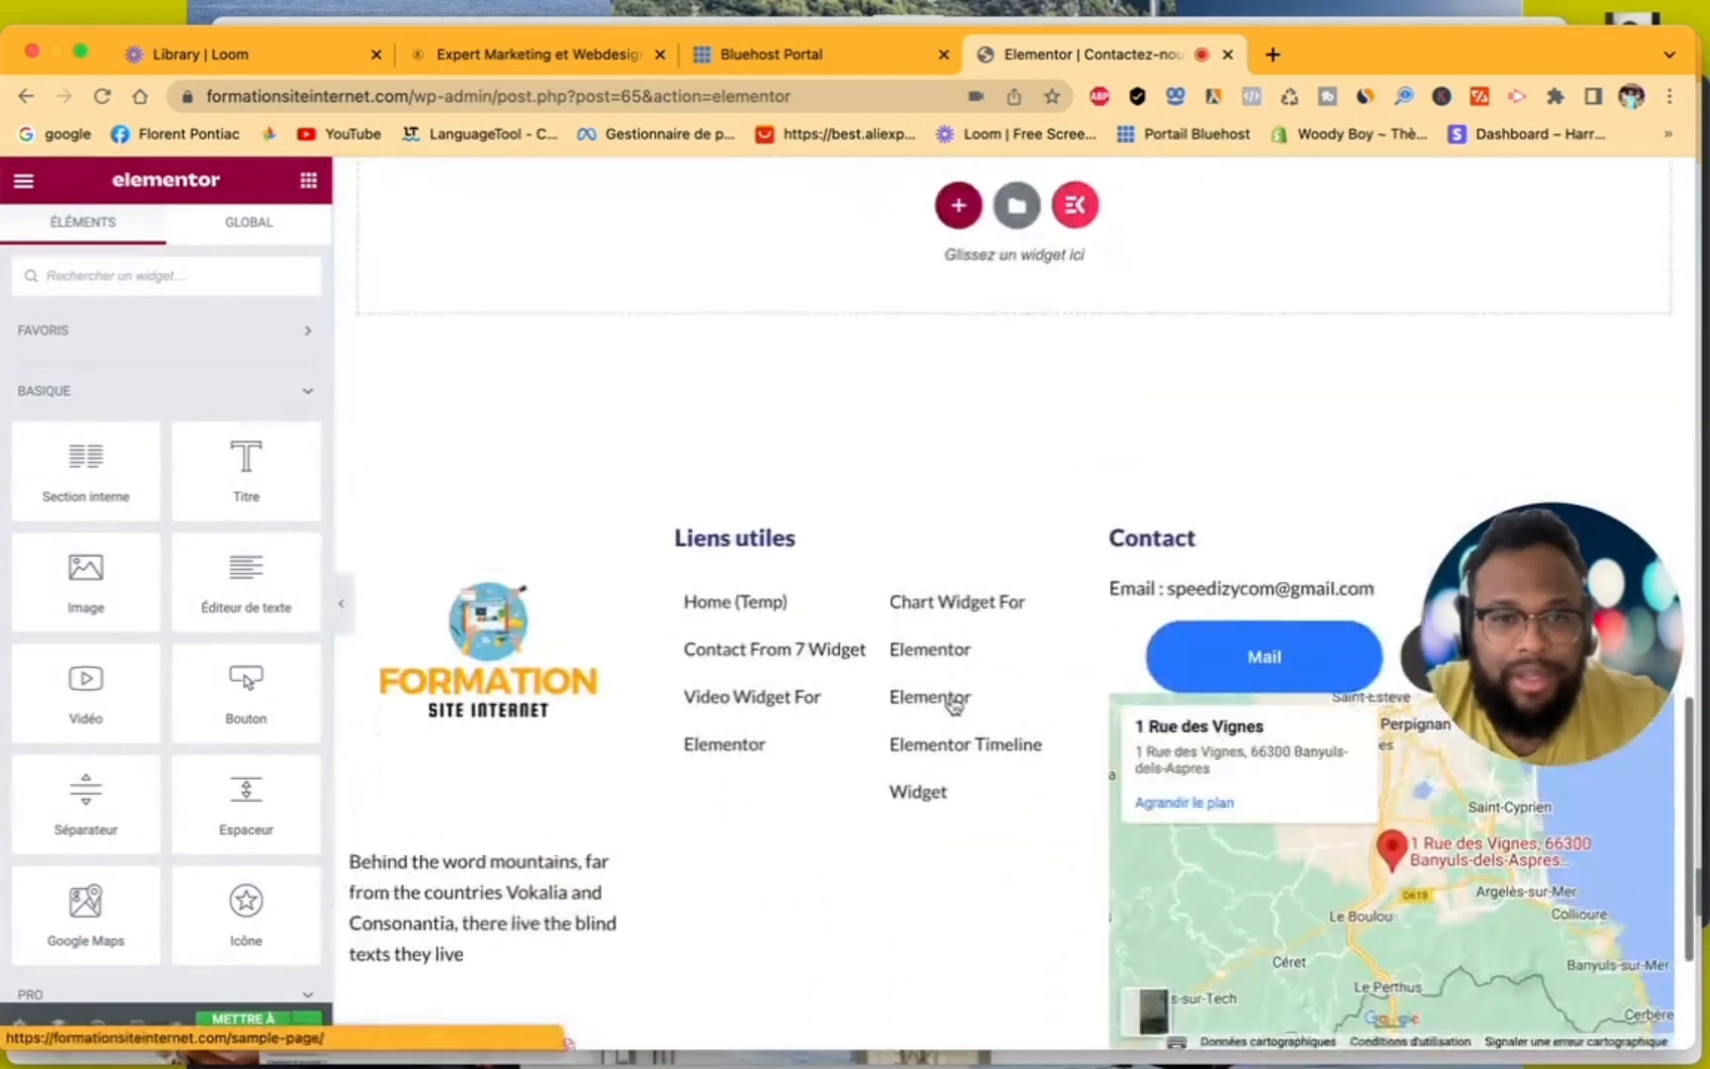
scroll(953, 702, "up", 20)
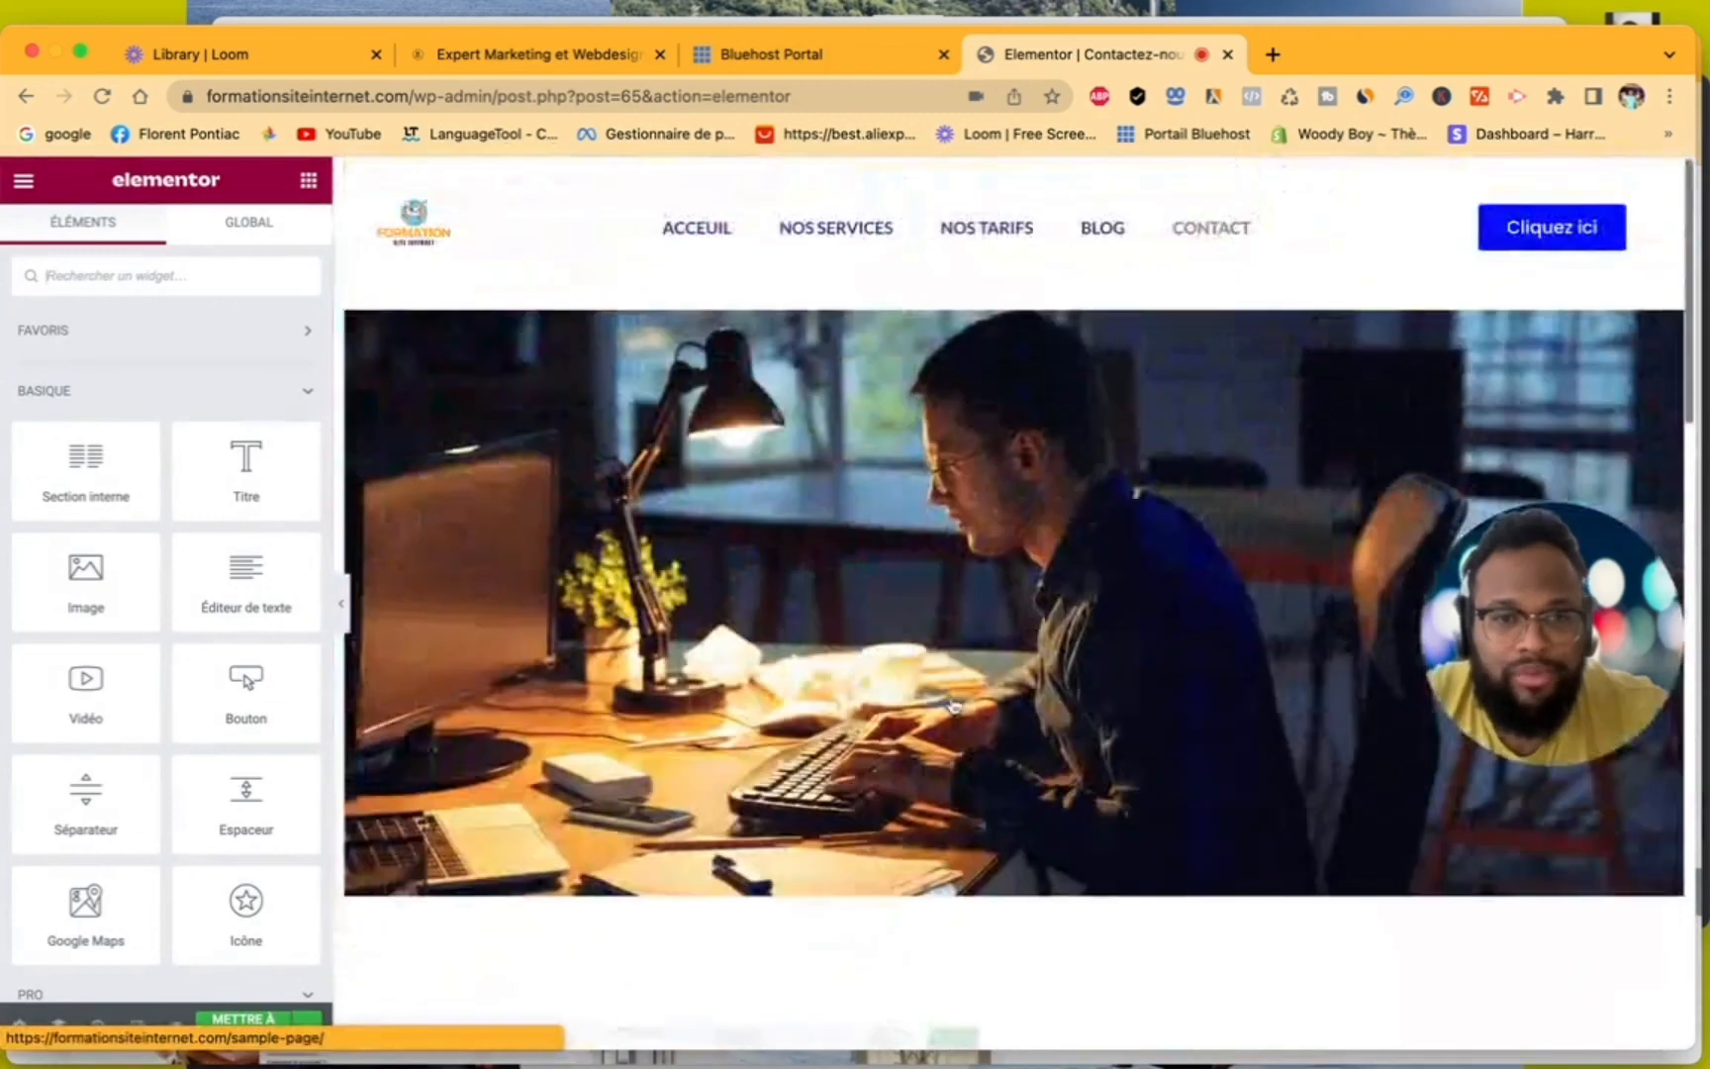
- Search Google for calendly in a new browser tab
left_click(1273, 55)
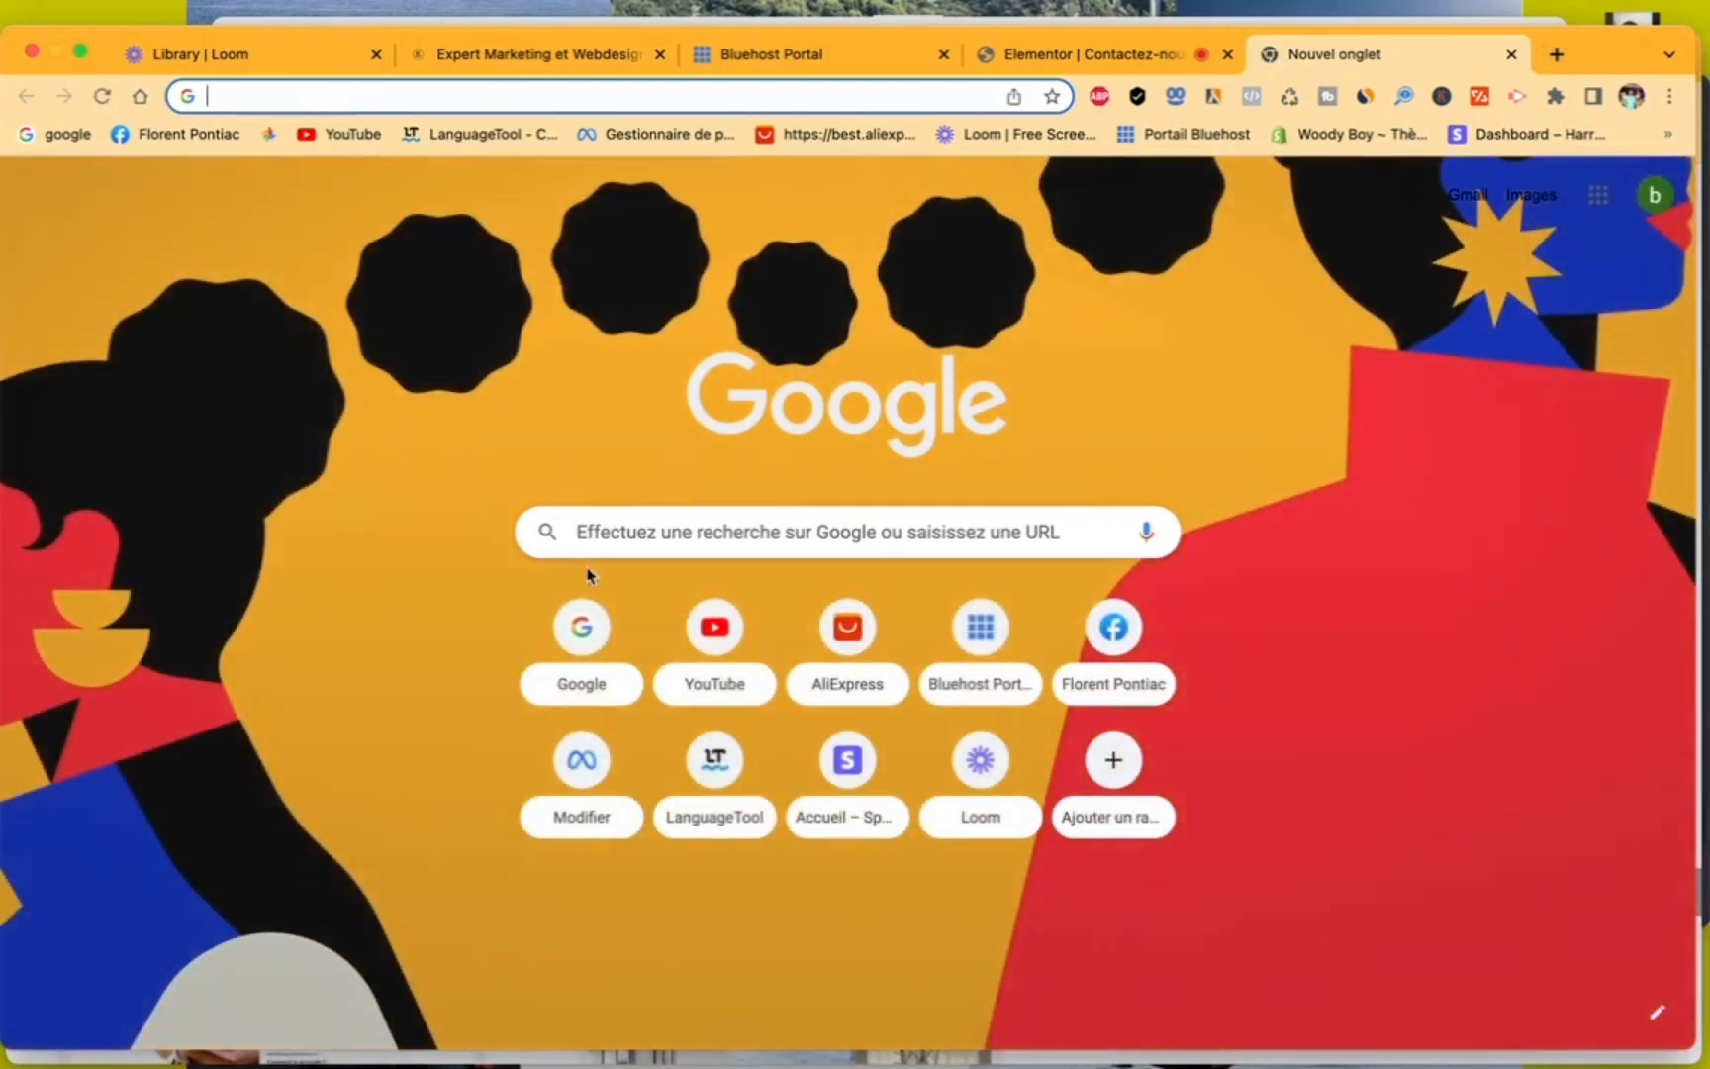
left_click(580, 624)
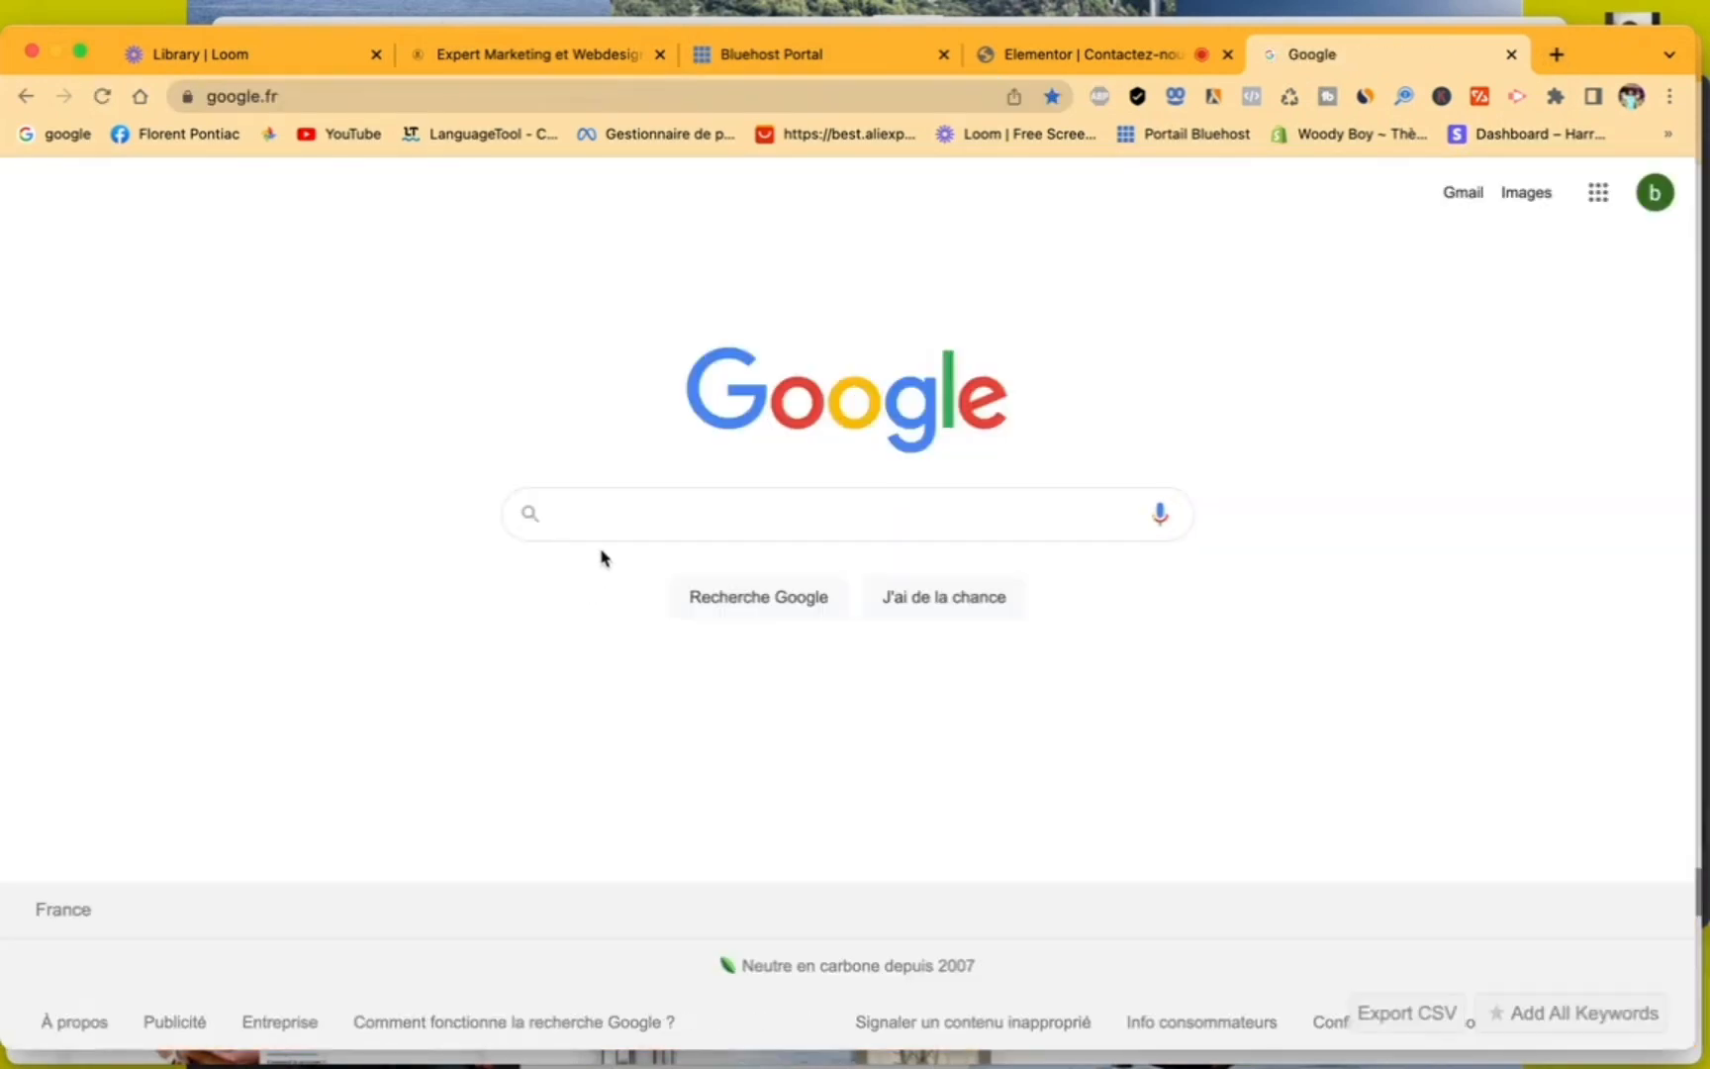
type("calen")
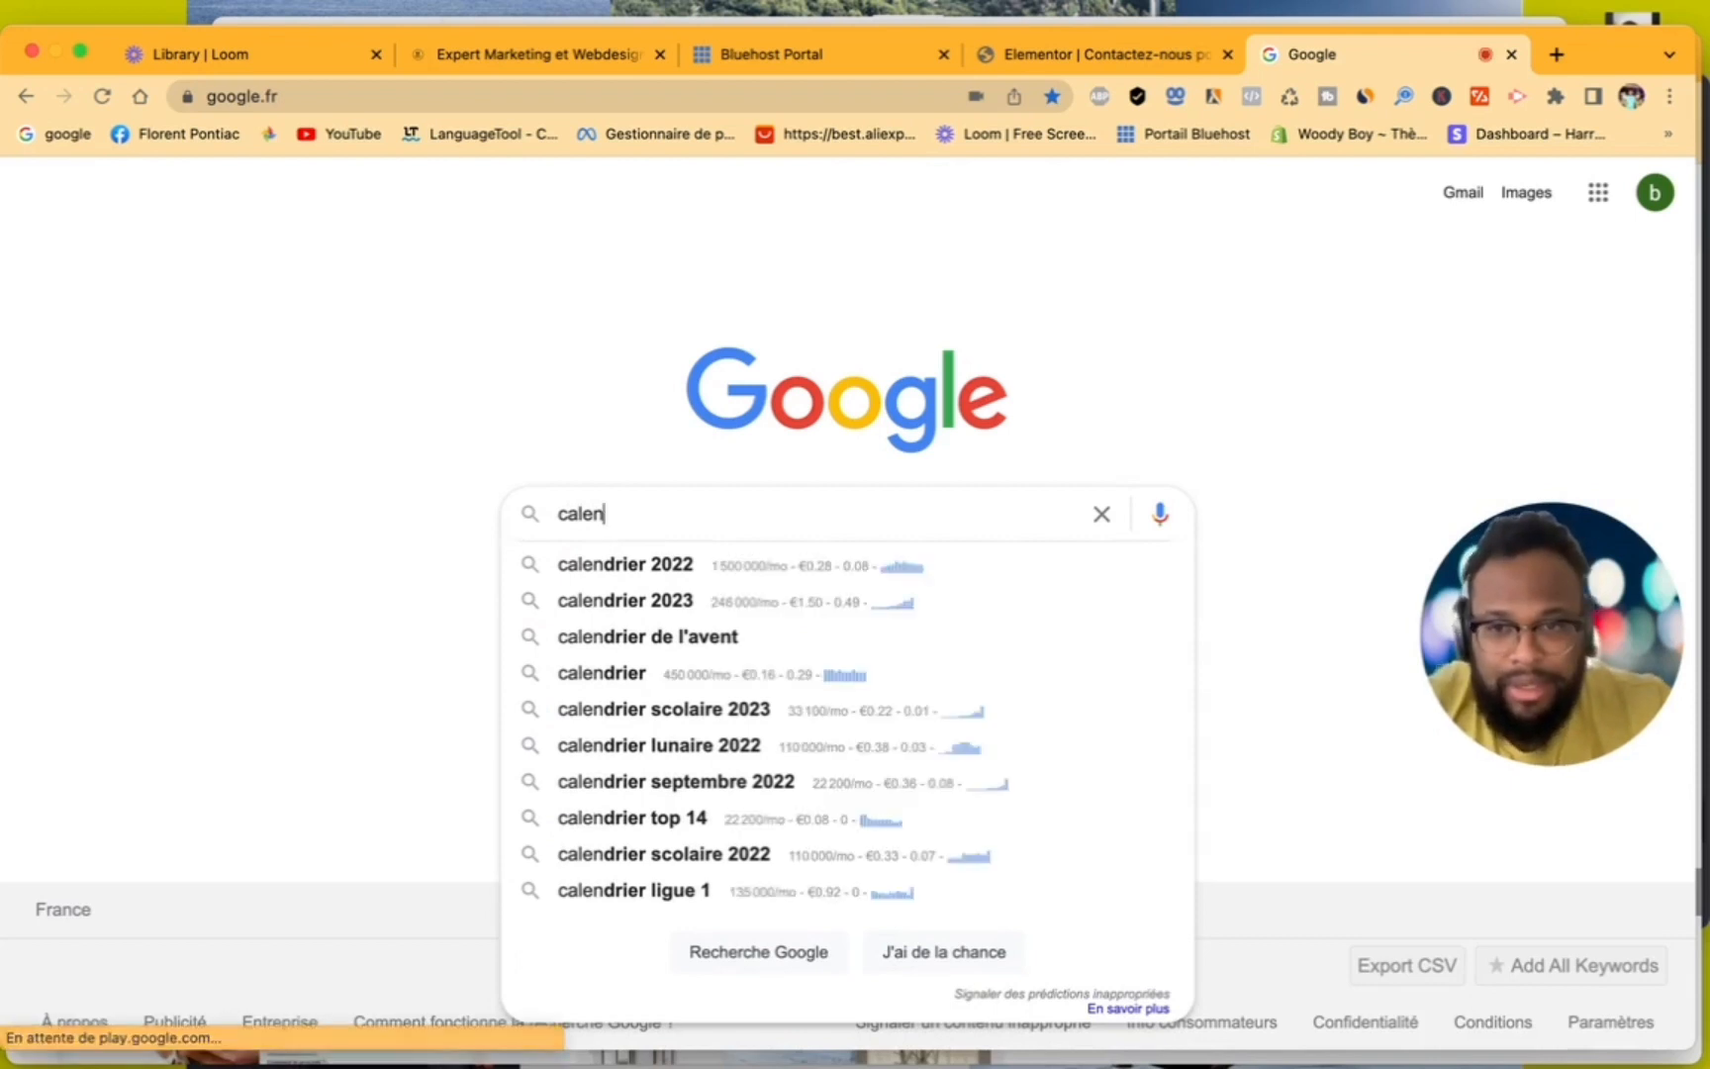
type("dl")
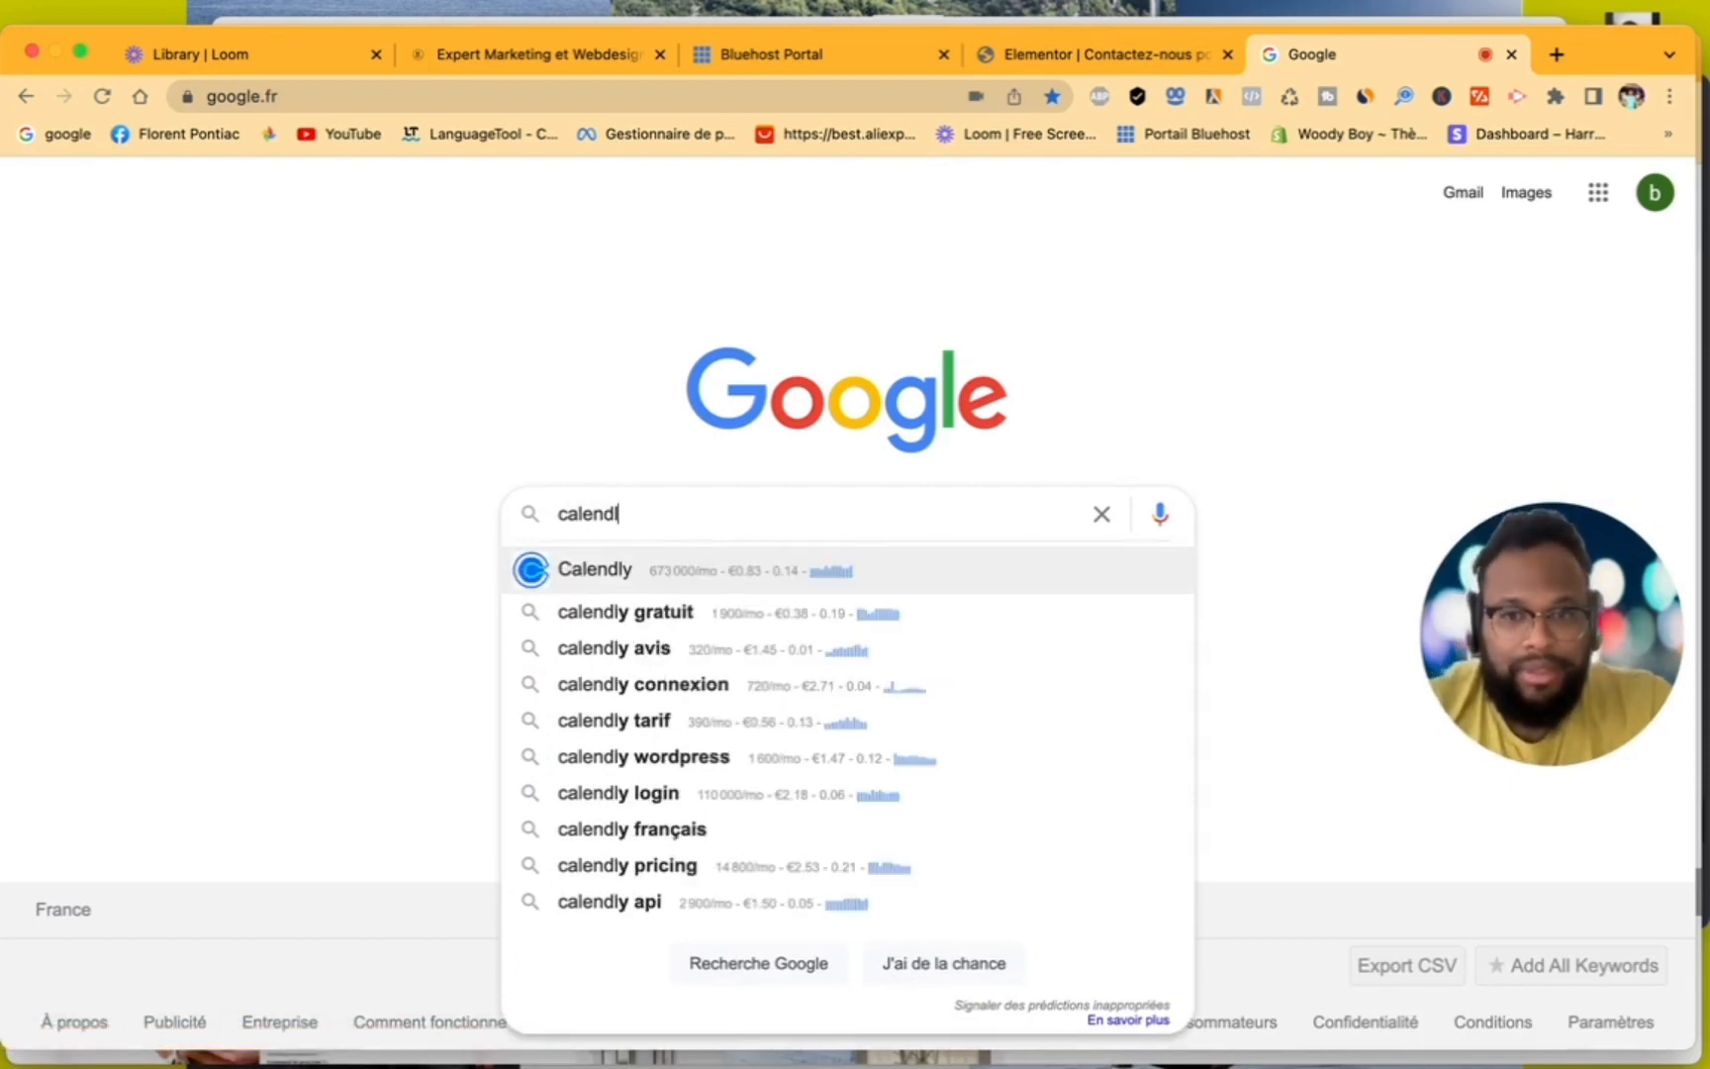
left_click(592, 579)
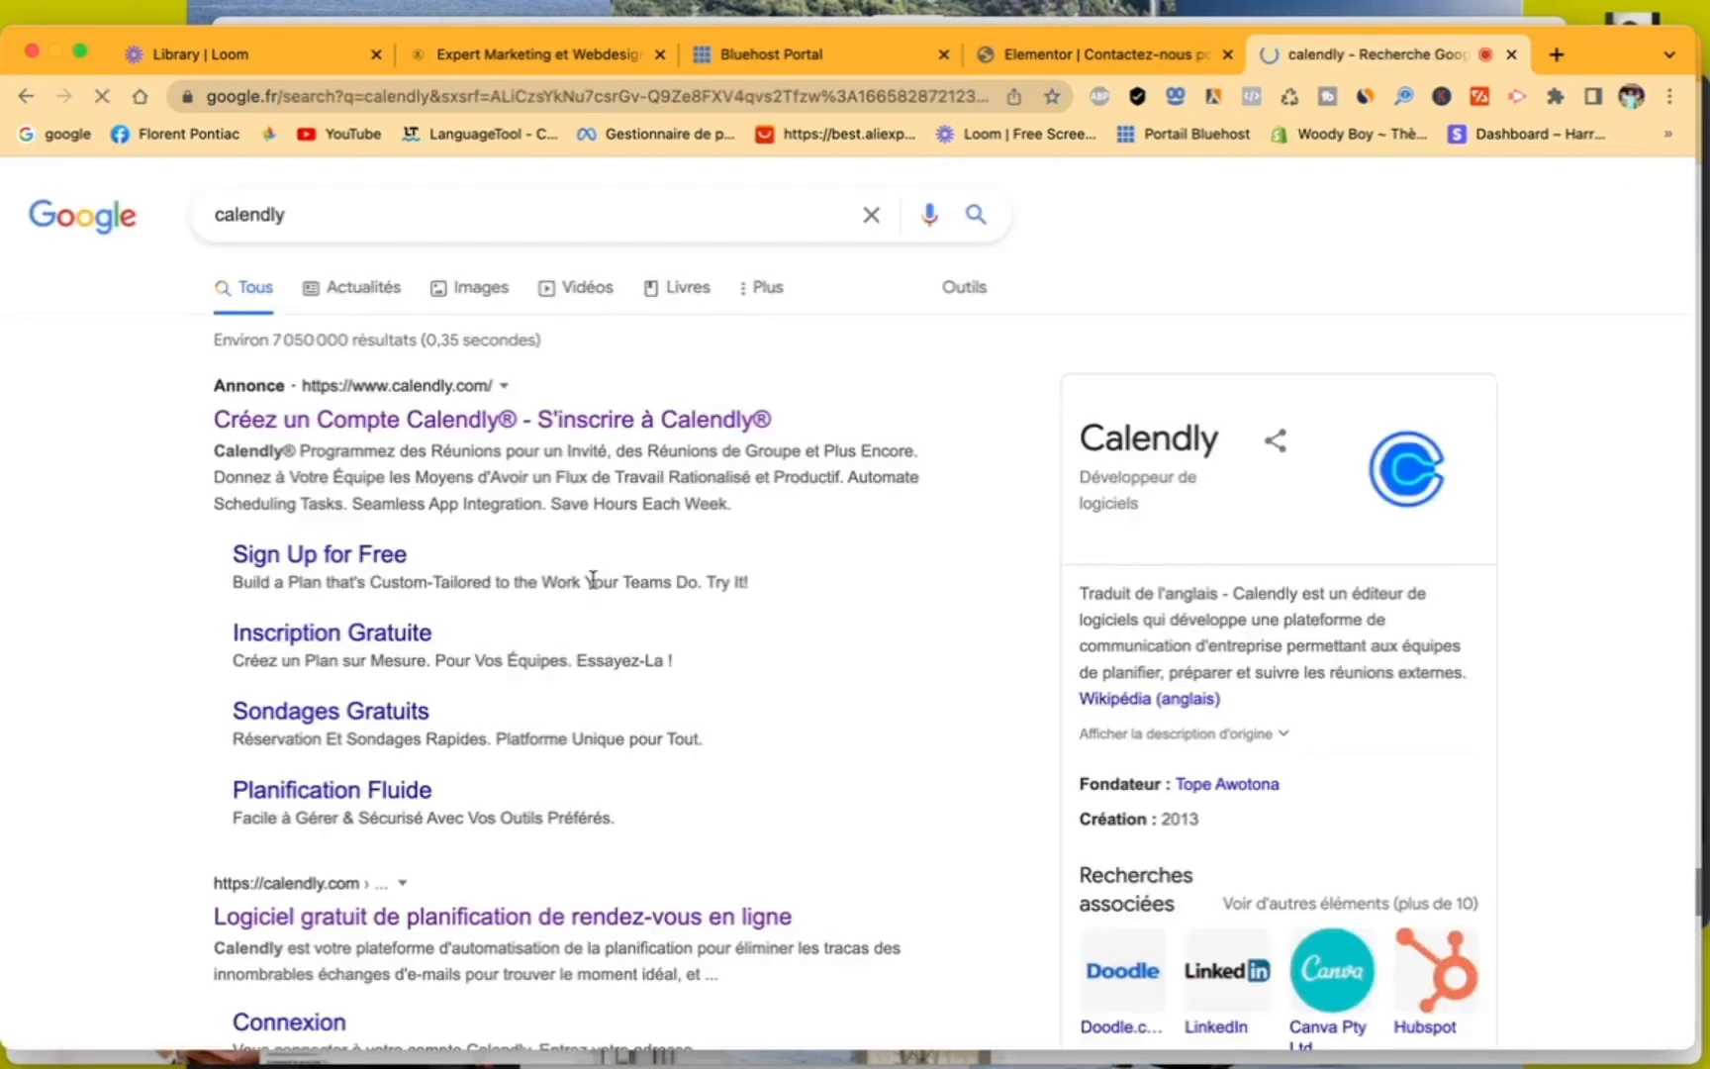
- Open the Calendly site from the sponsored search result and go to the account's event types
left_click(527, 424)
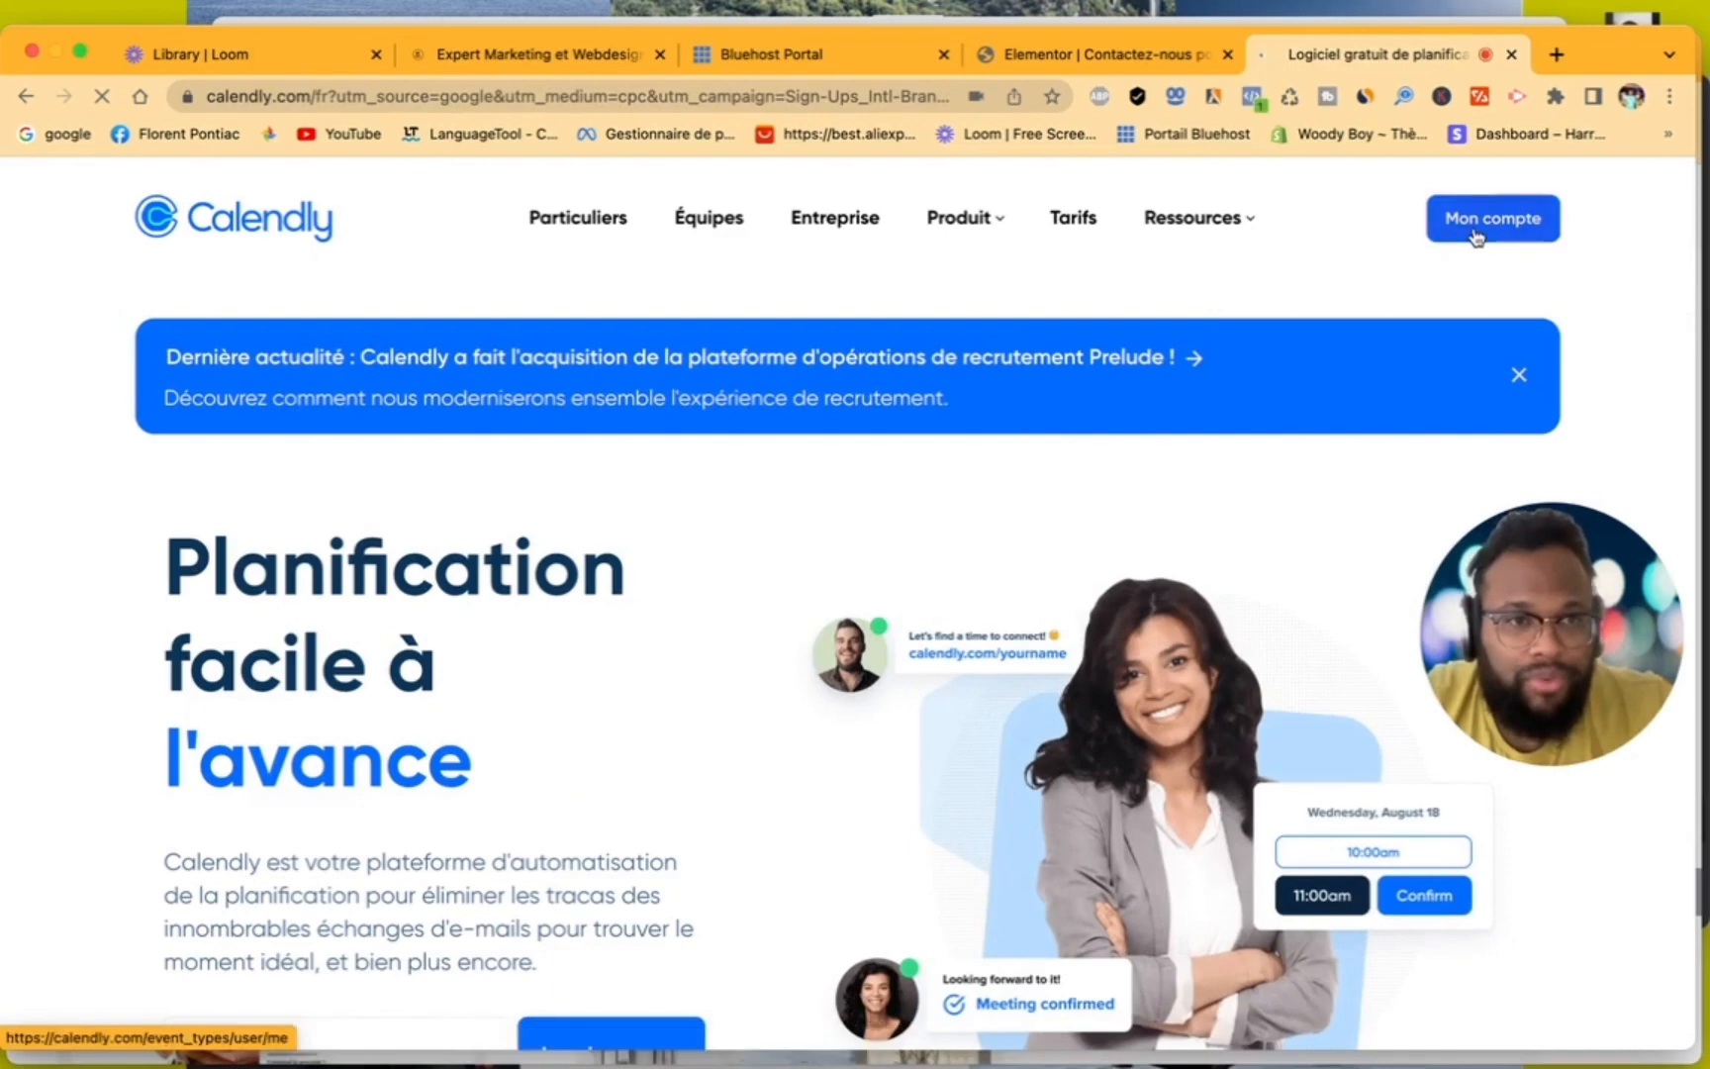
left_click(1476, 233)
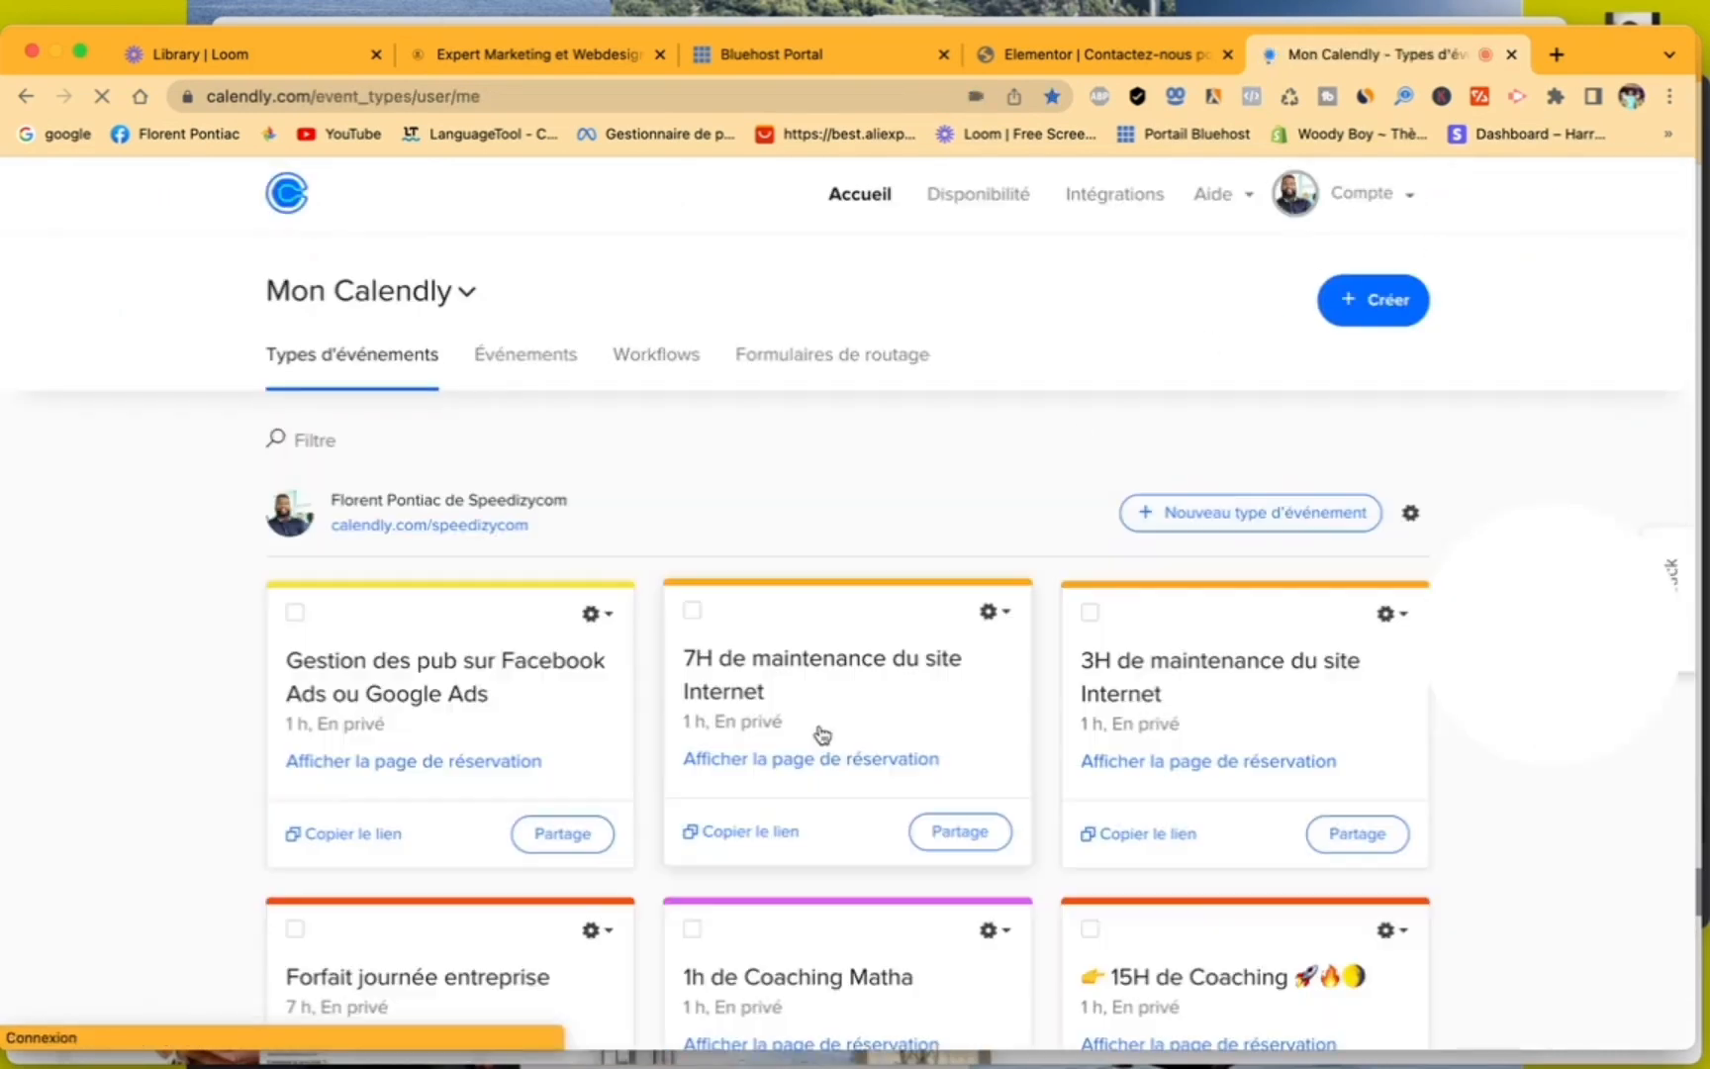
- Show more event types and open the "RDV de 30 minute" event for editing
scroll(821, 733, "down", 3)
scroll(822, 732, "down", 4)
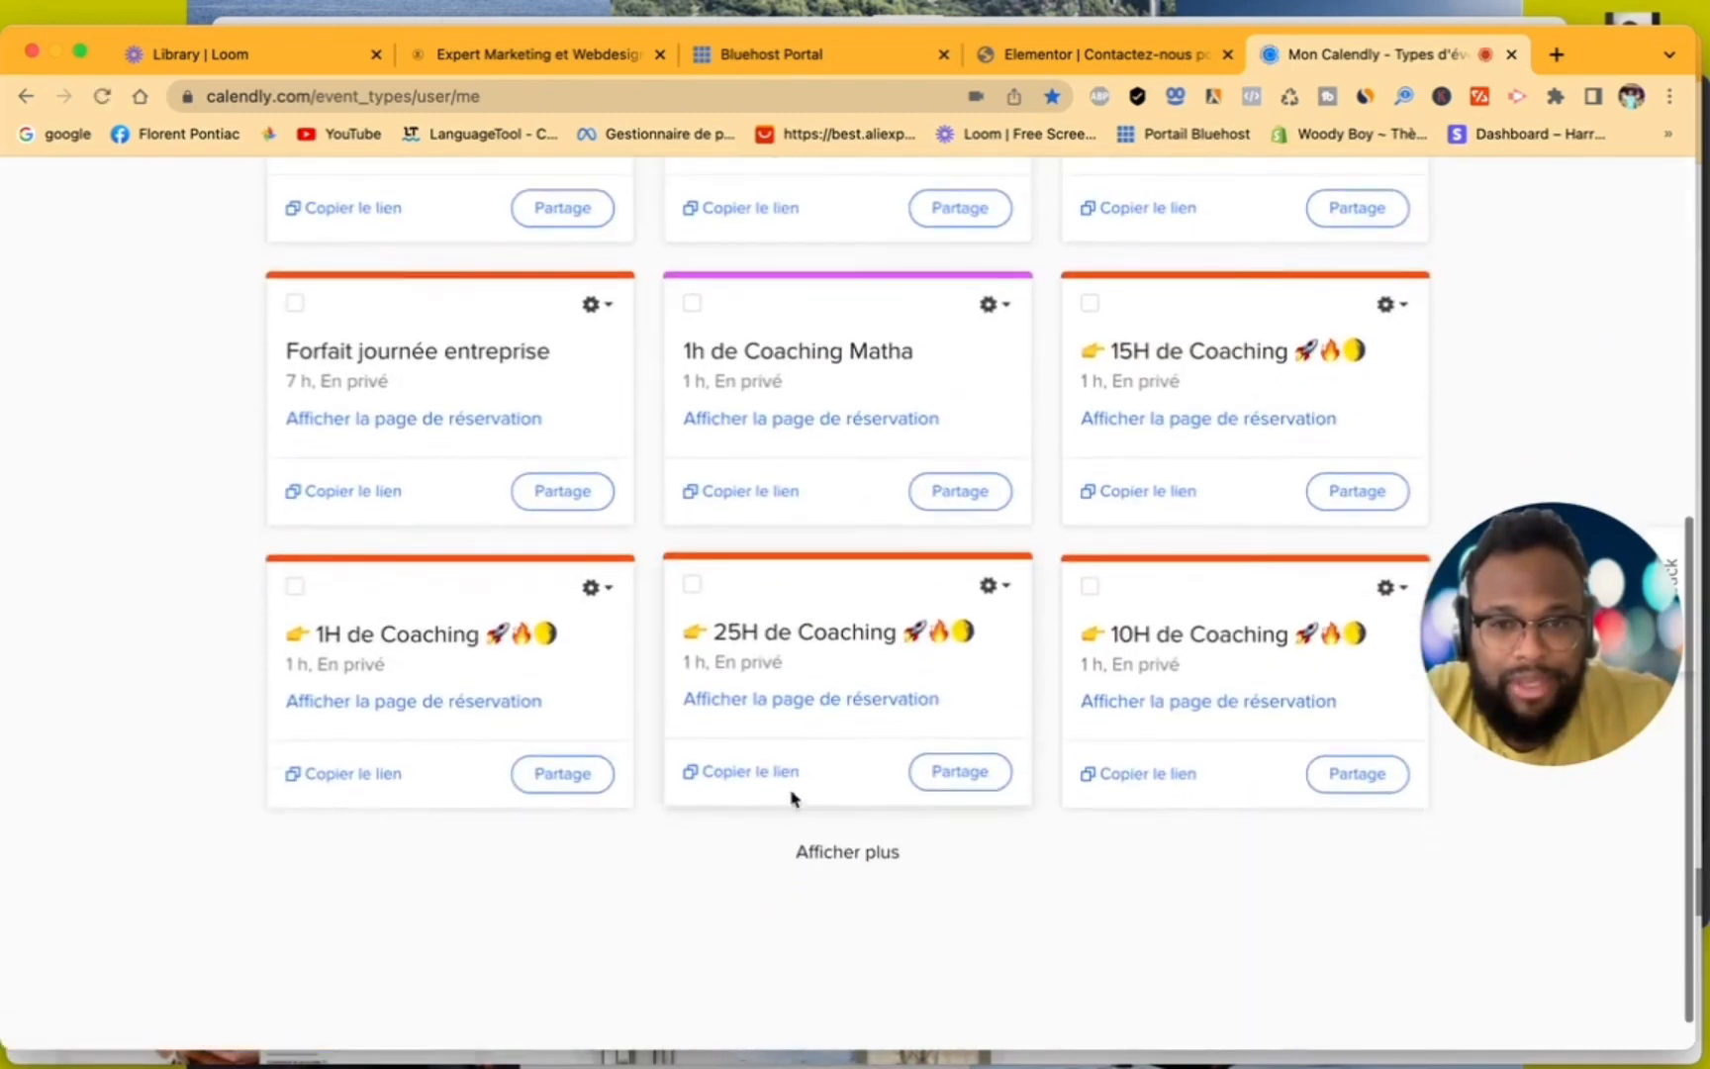
left_click(828, 853)
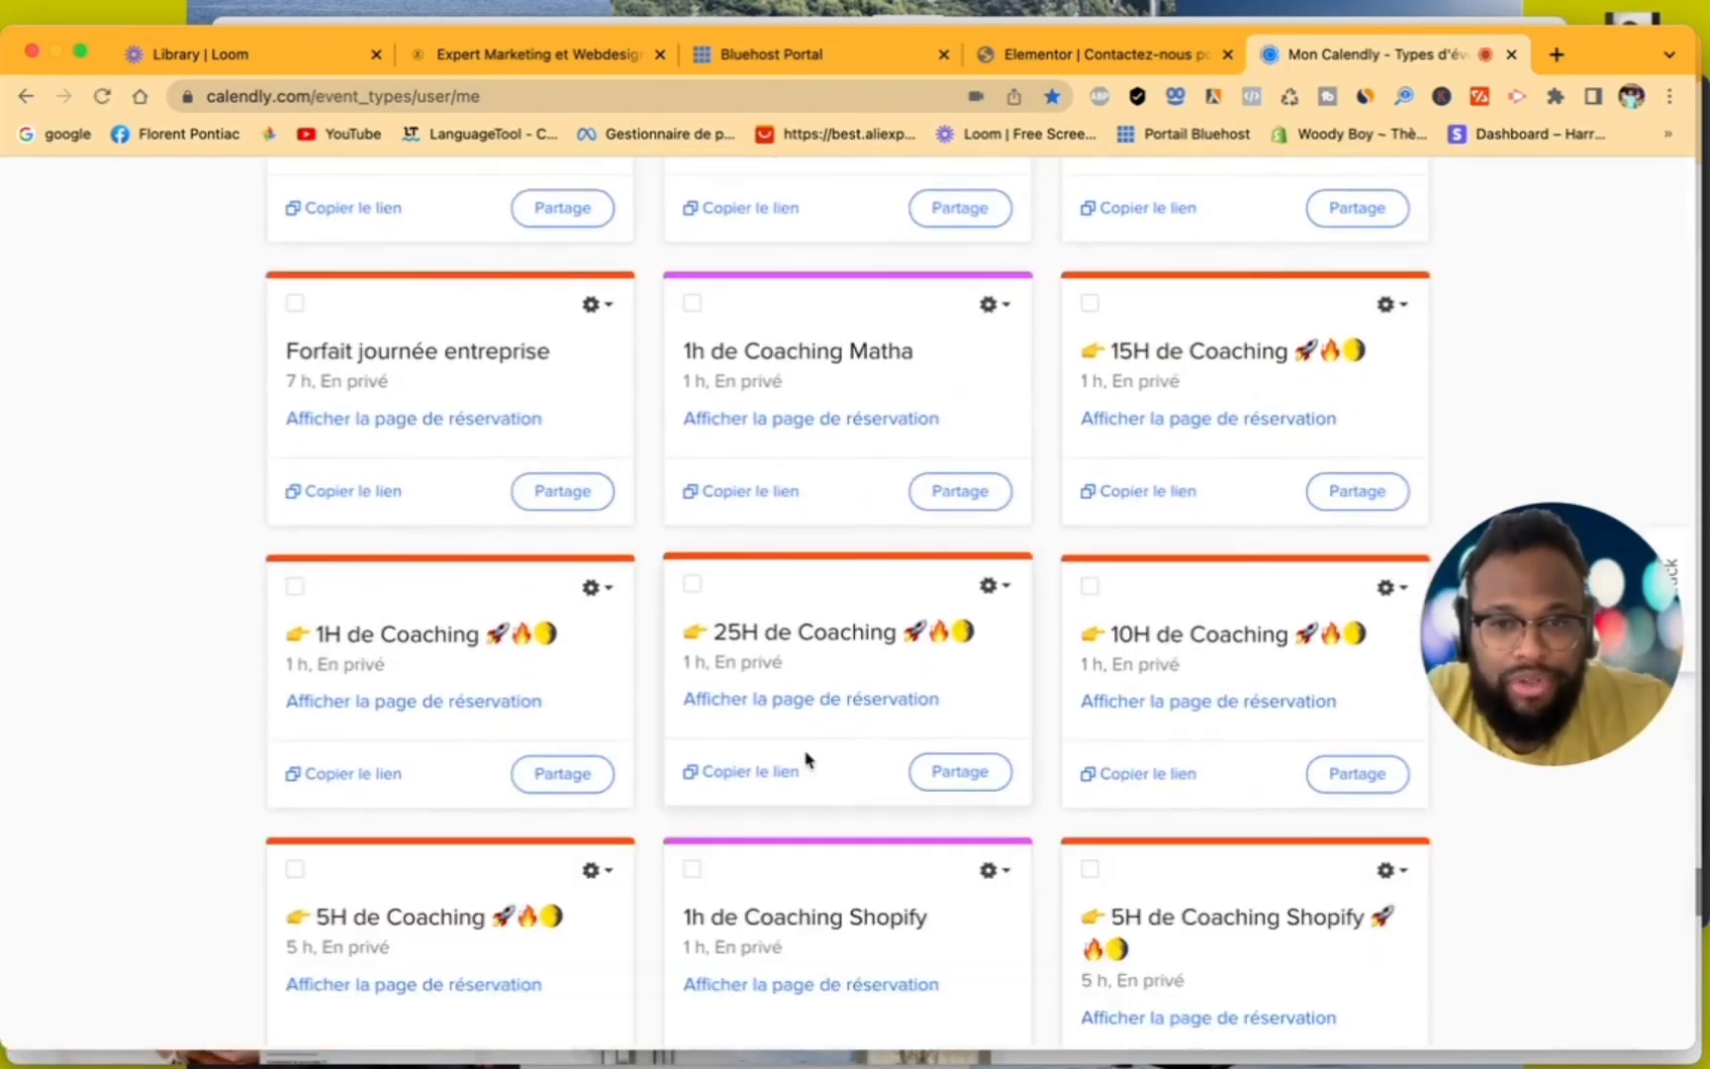
scroll(810, 756, "down", 4)
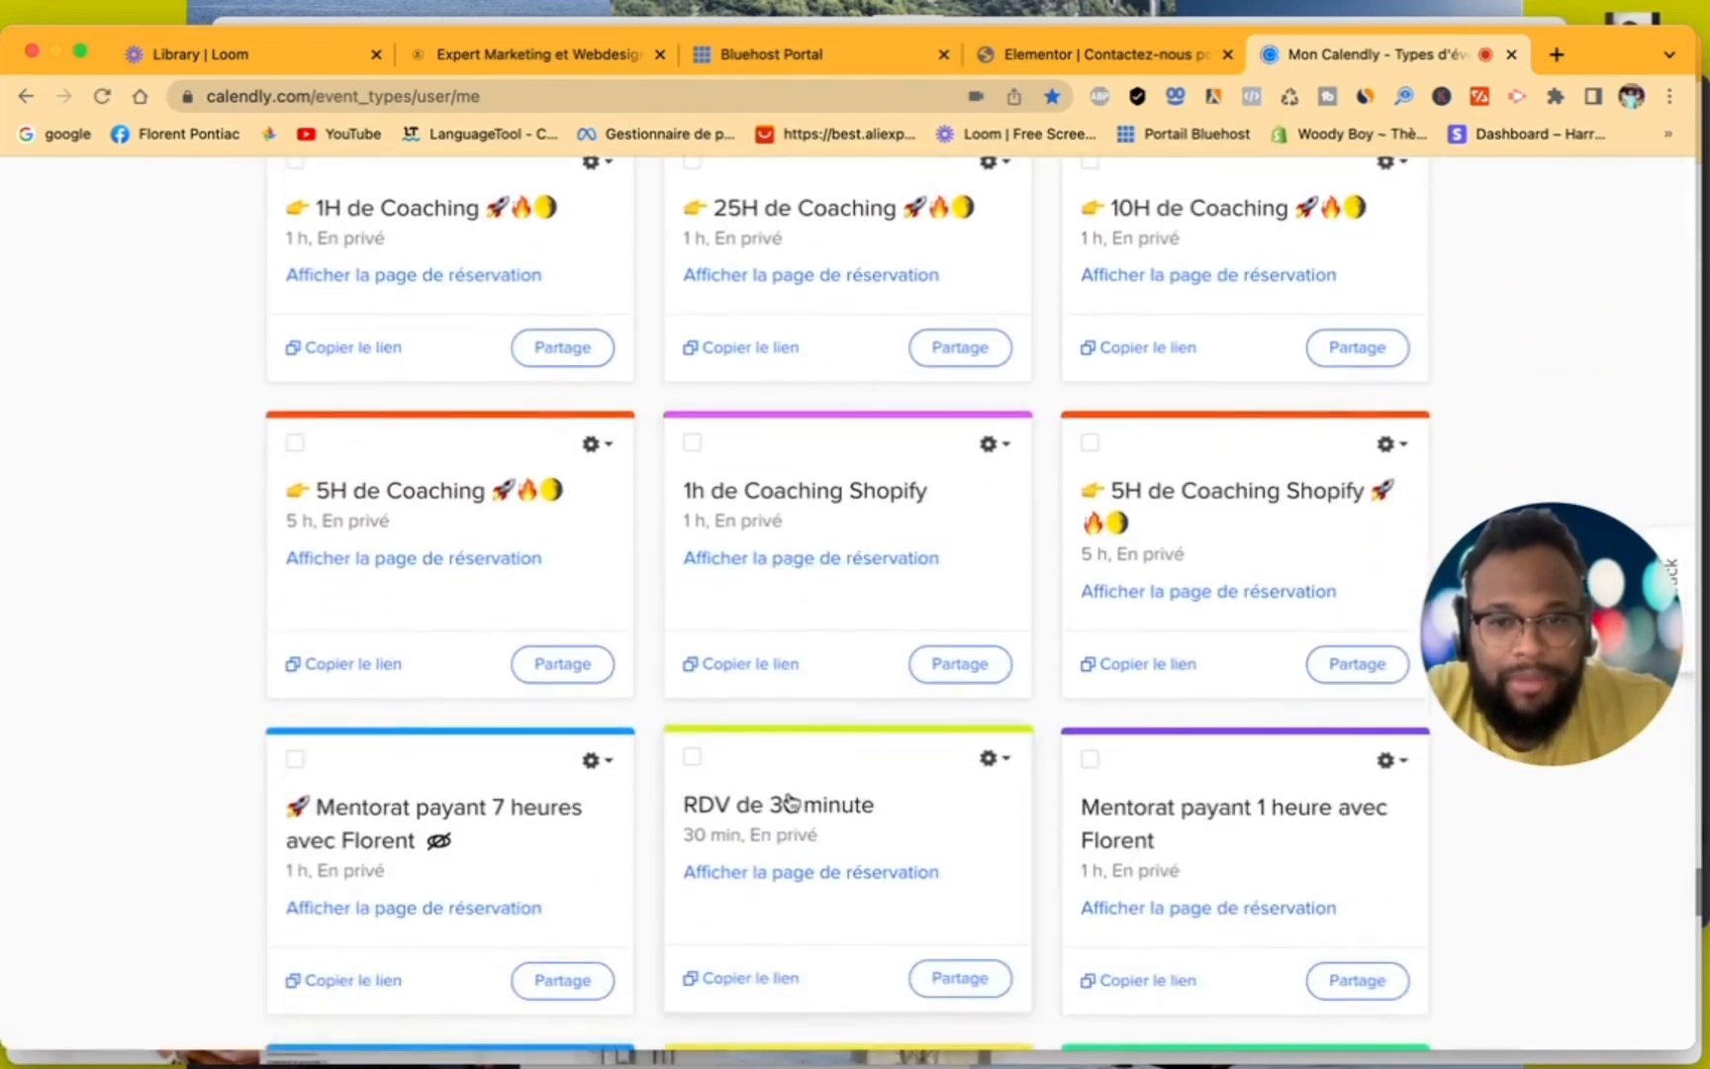
left_click(792, 803)
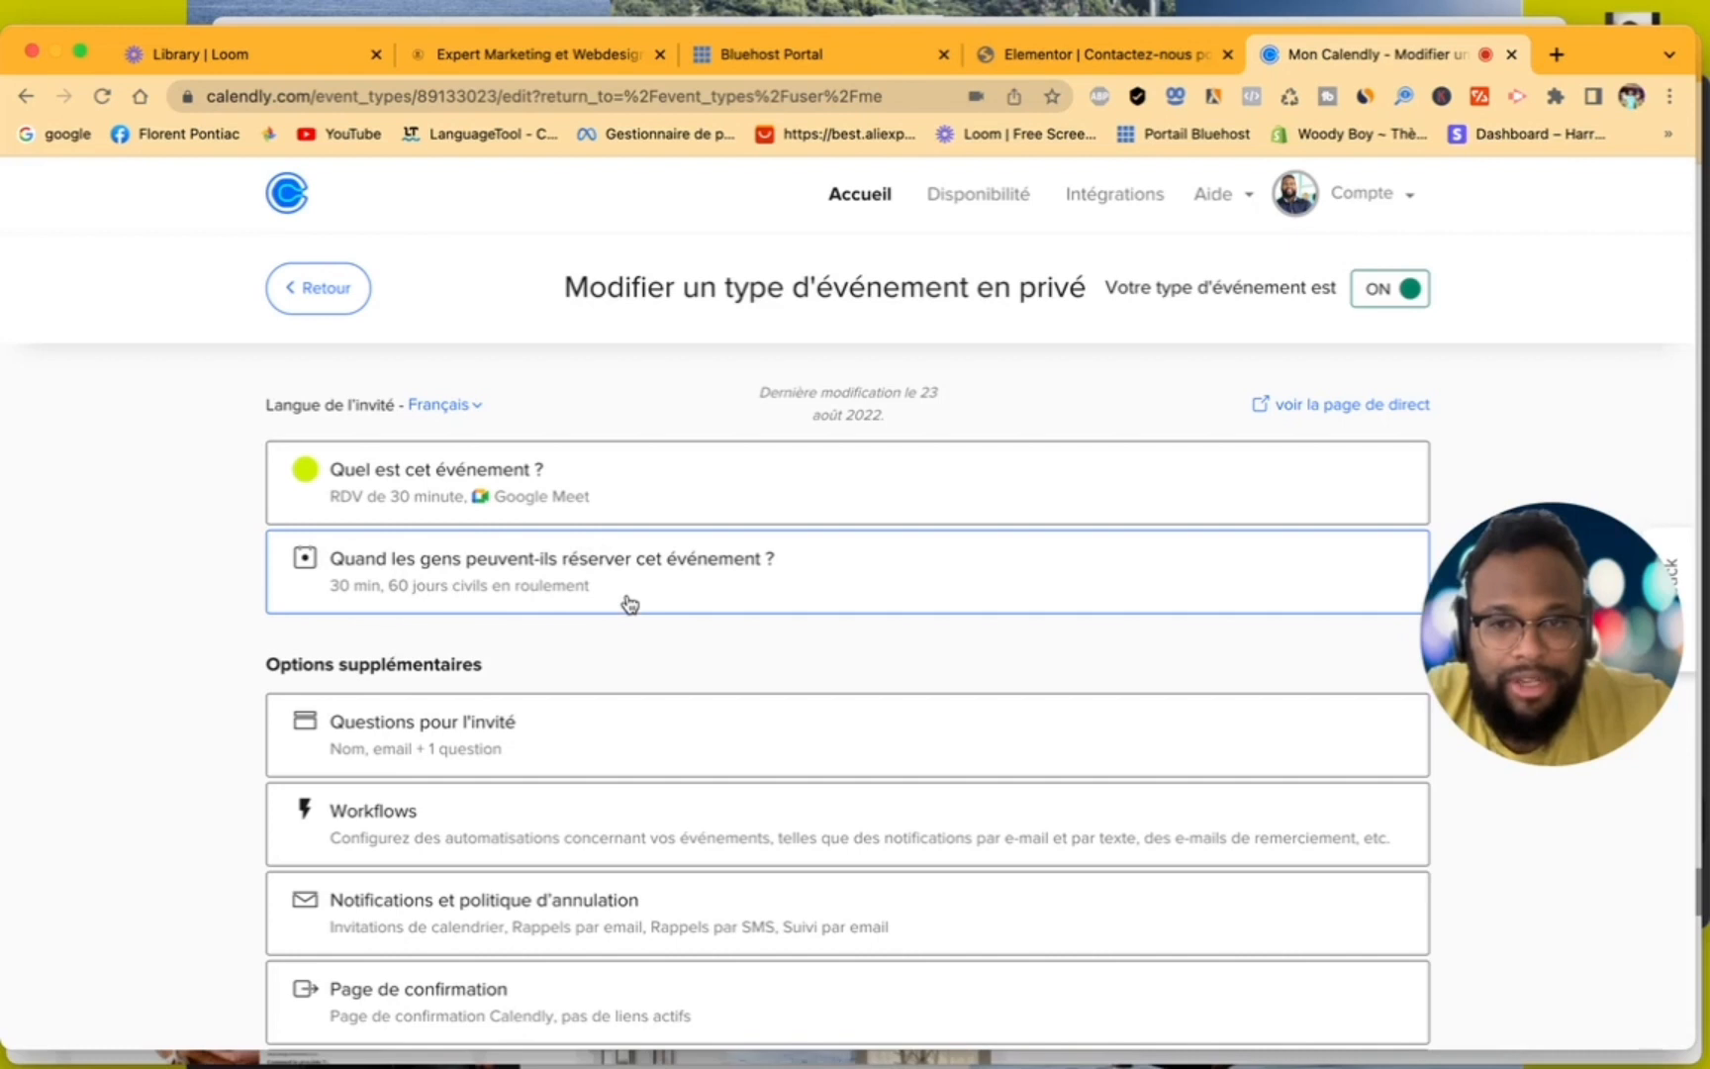
- Look through the settings of the 30-minute appointment event and return to the event type list
scroll(629, 603, "down", 3)
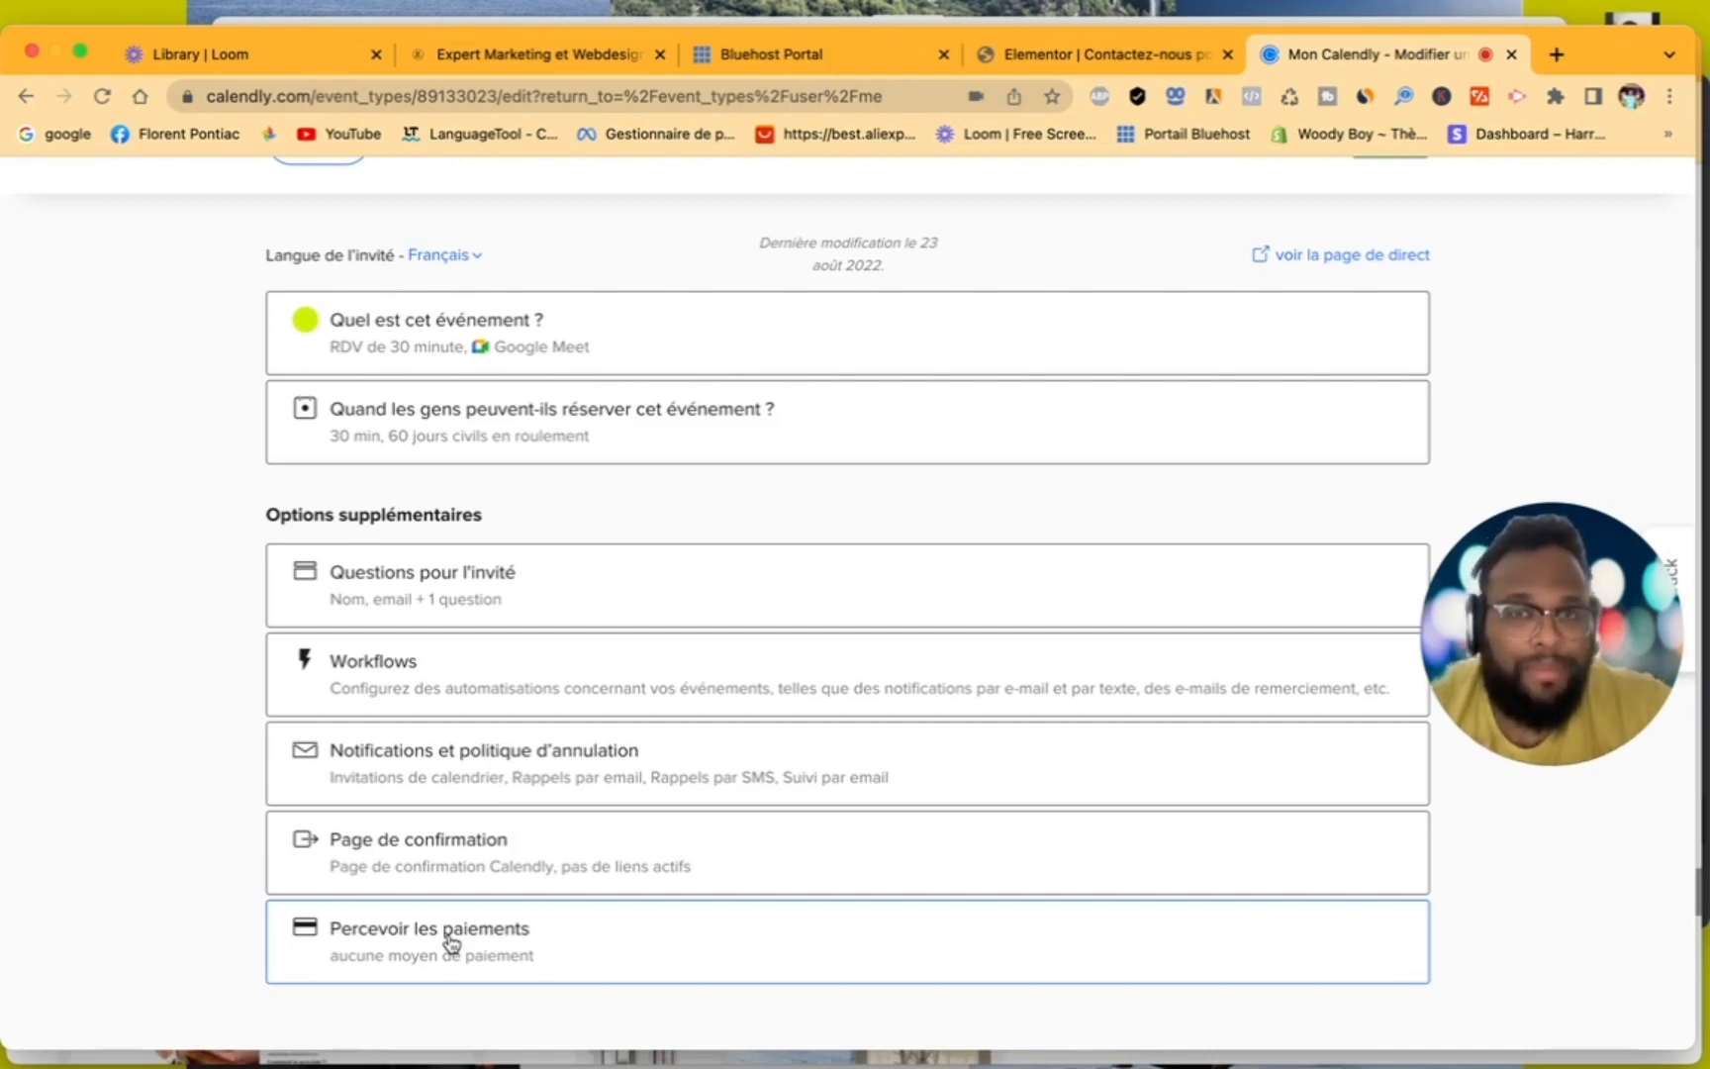
scroll(496, 756, "up", 3)
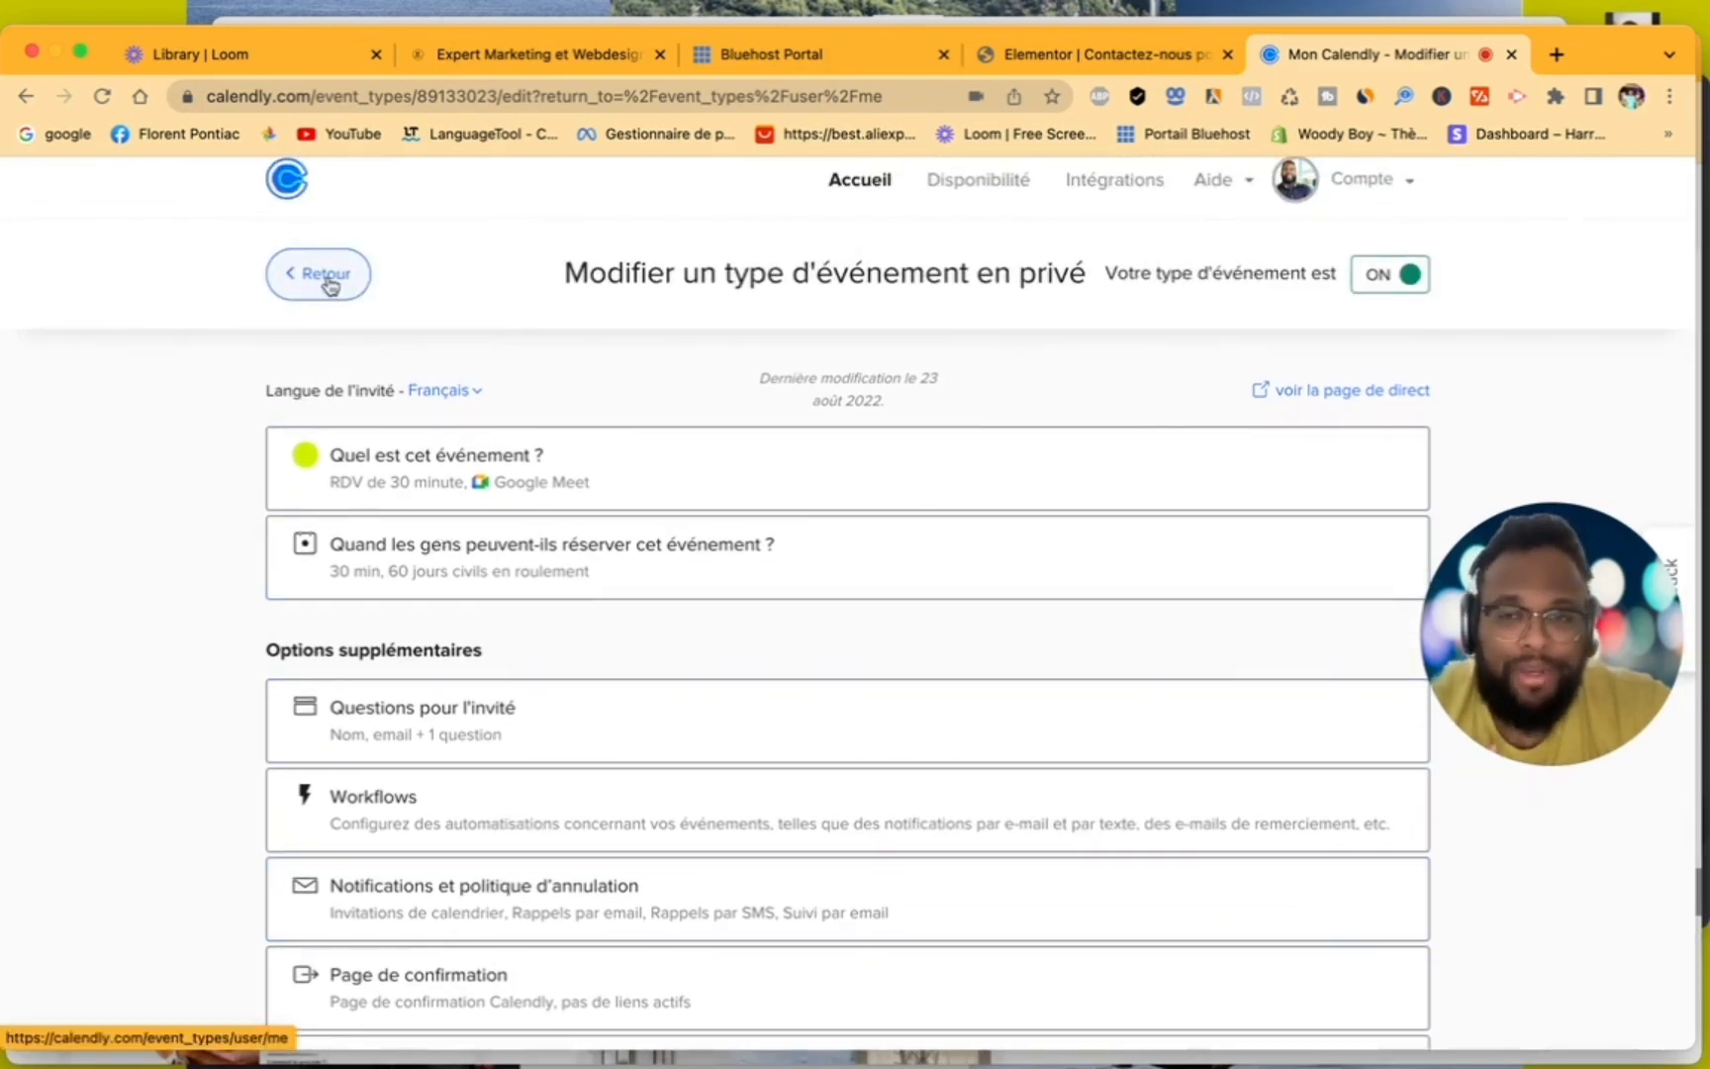
left_click(328, 279)
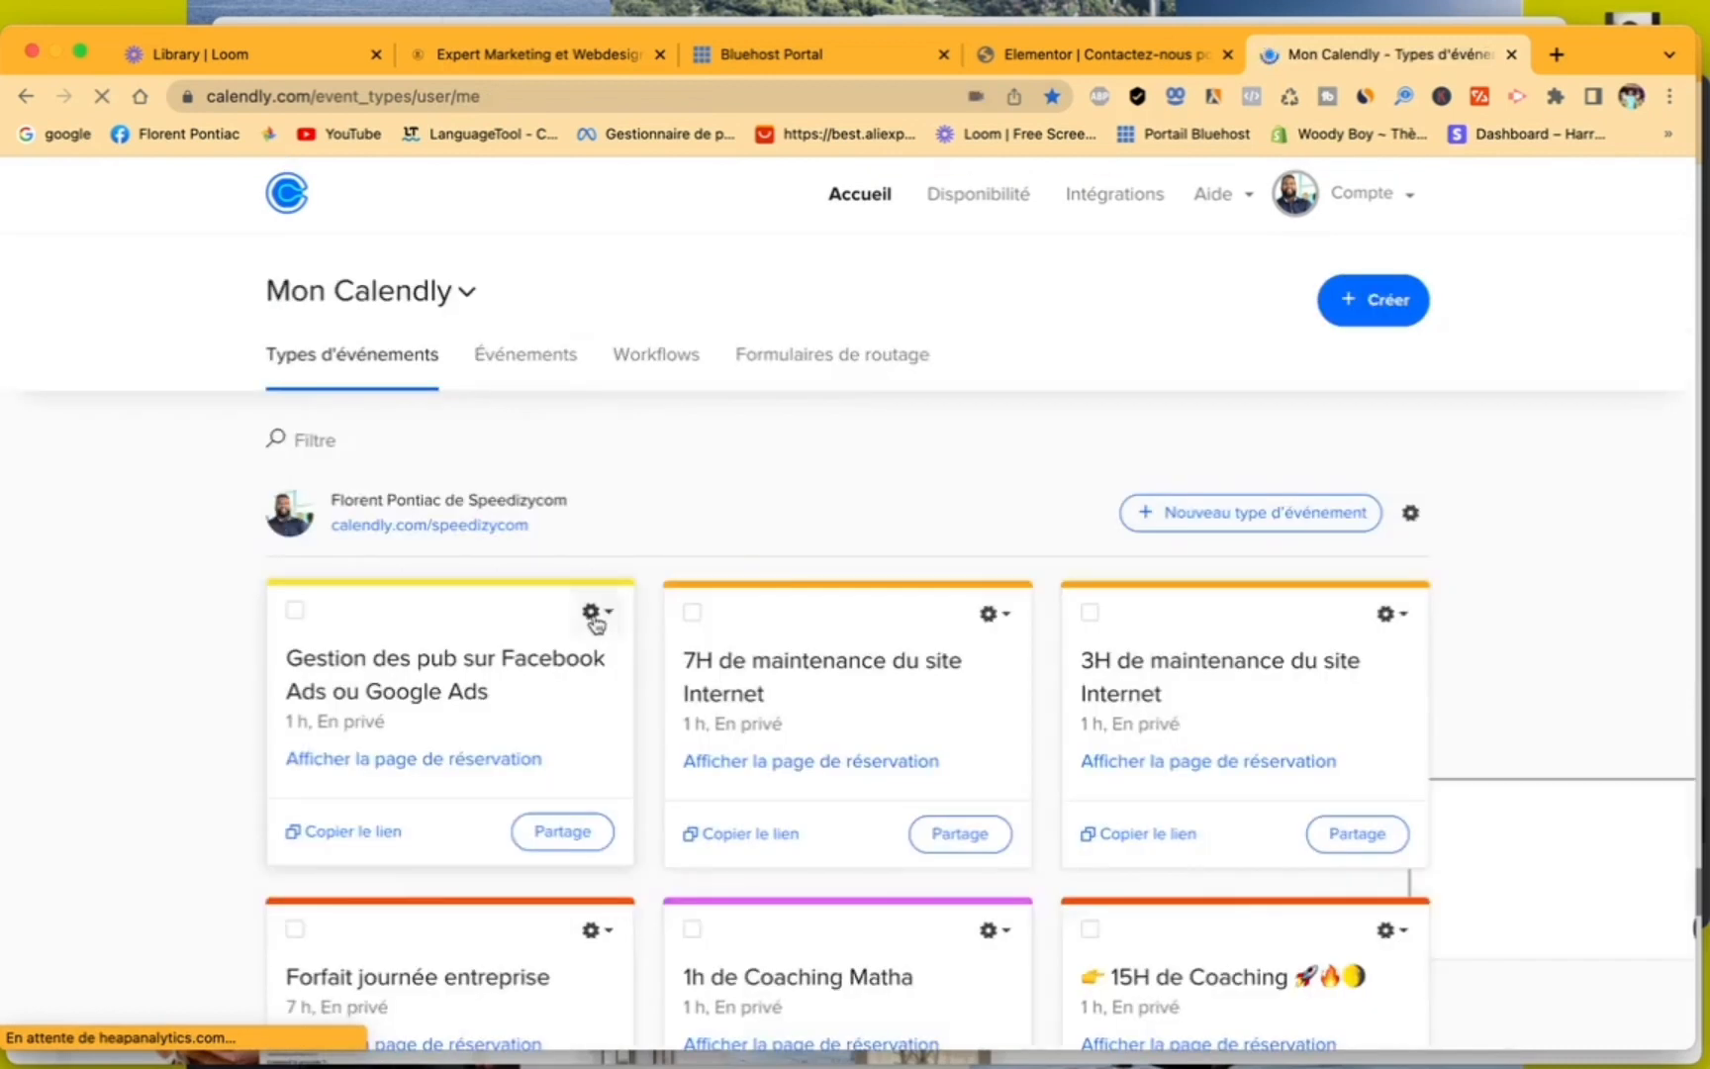
- Open the "15H de Coaching" event and examine its "Percevoir les paiements" settings
scroll(596, 622, "down", 5)
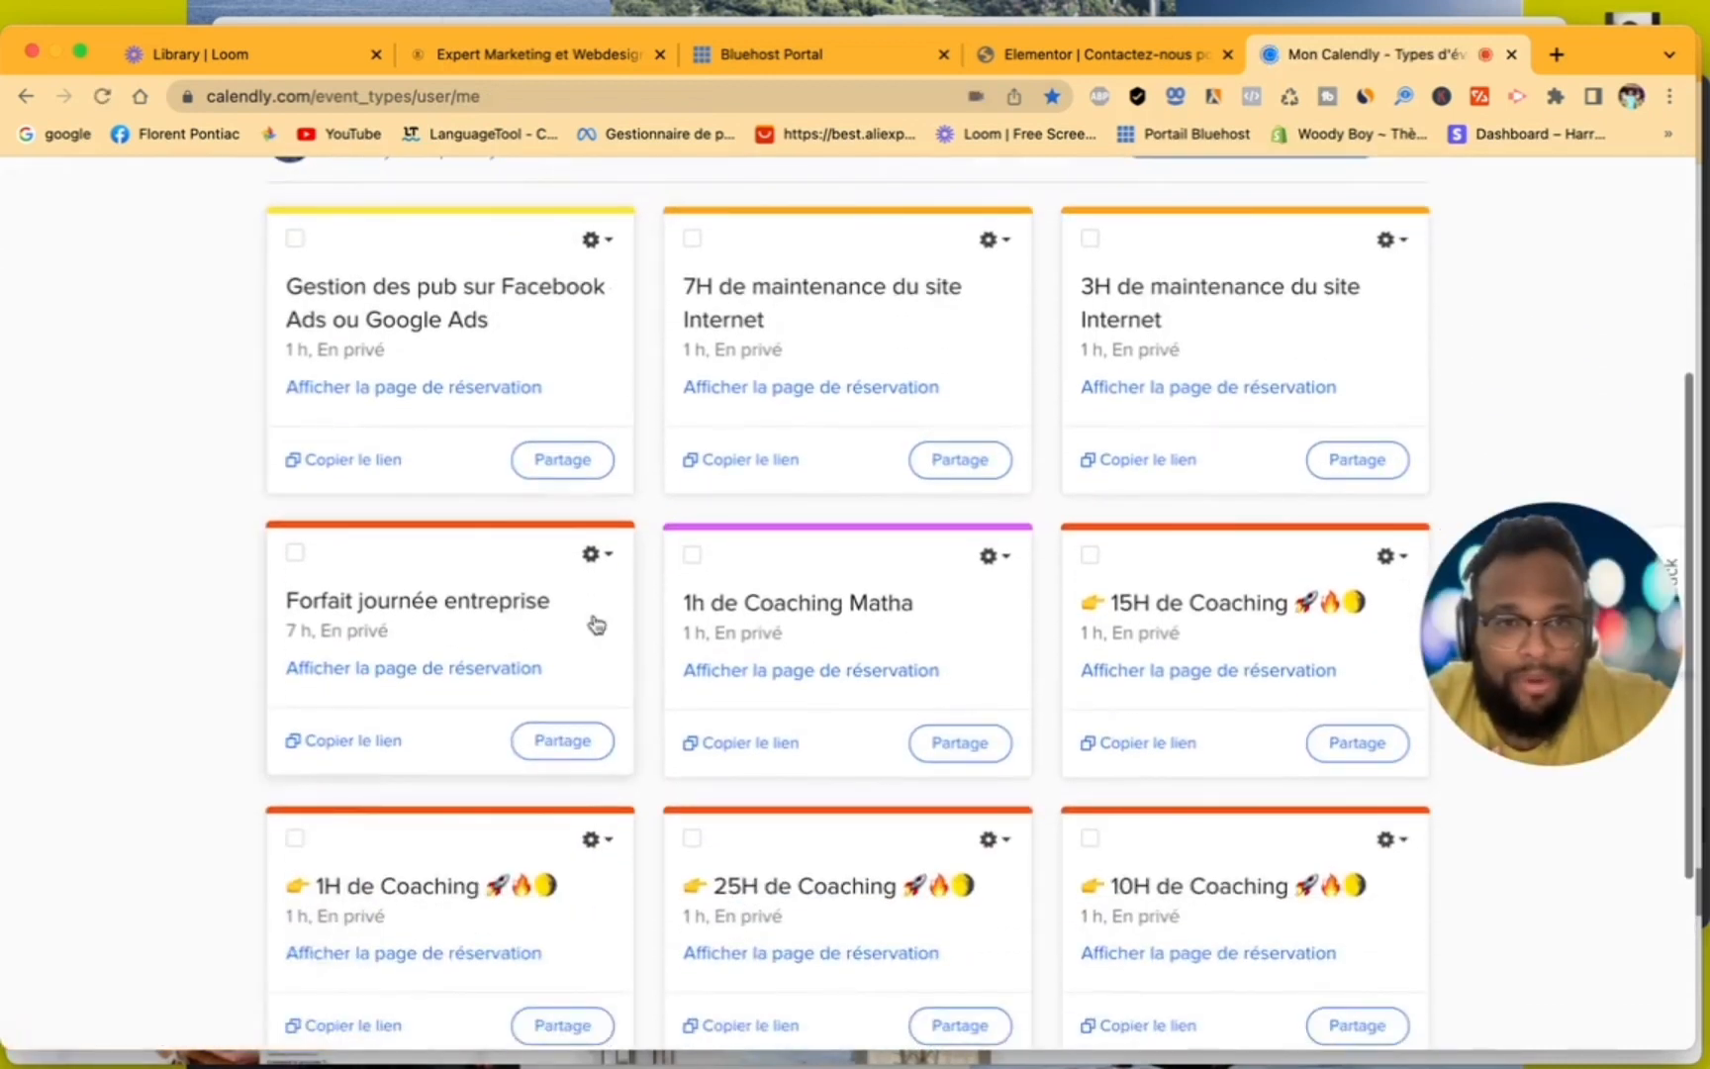
scroll(596, 624, "down", 4)
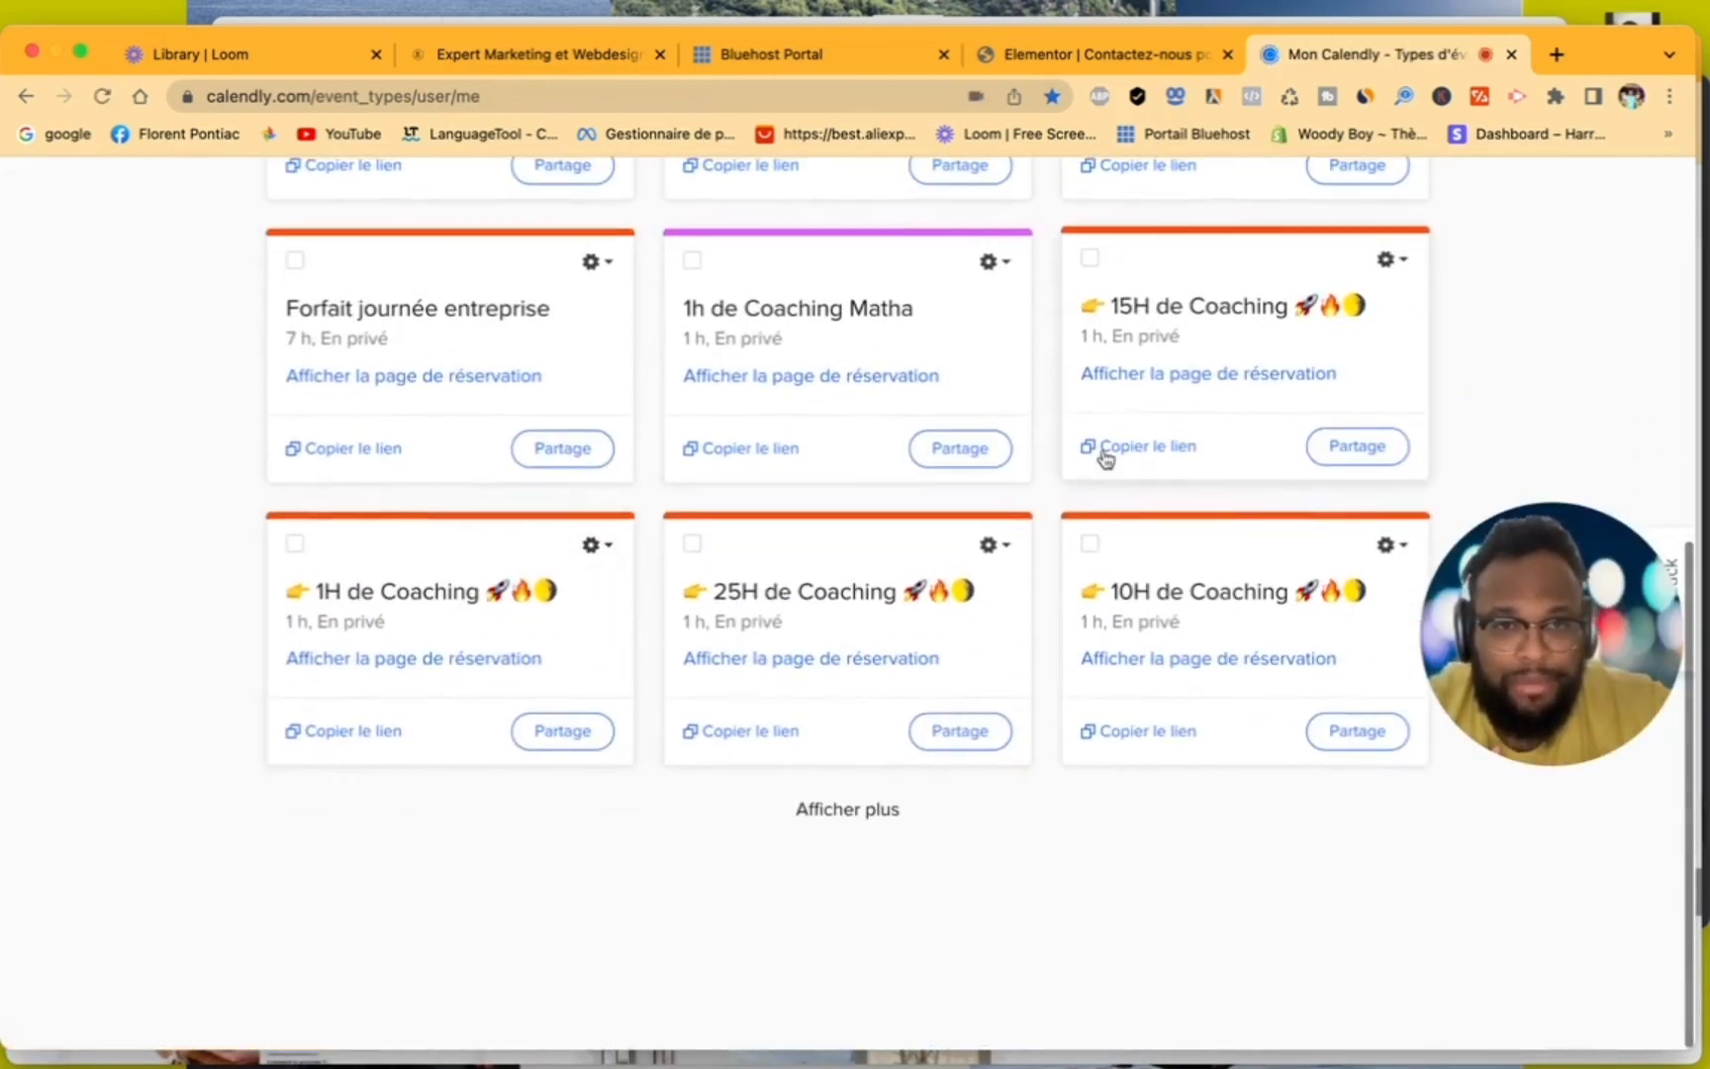
left_click(1182, 341)
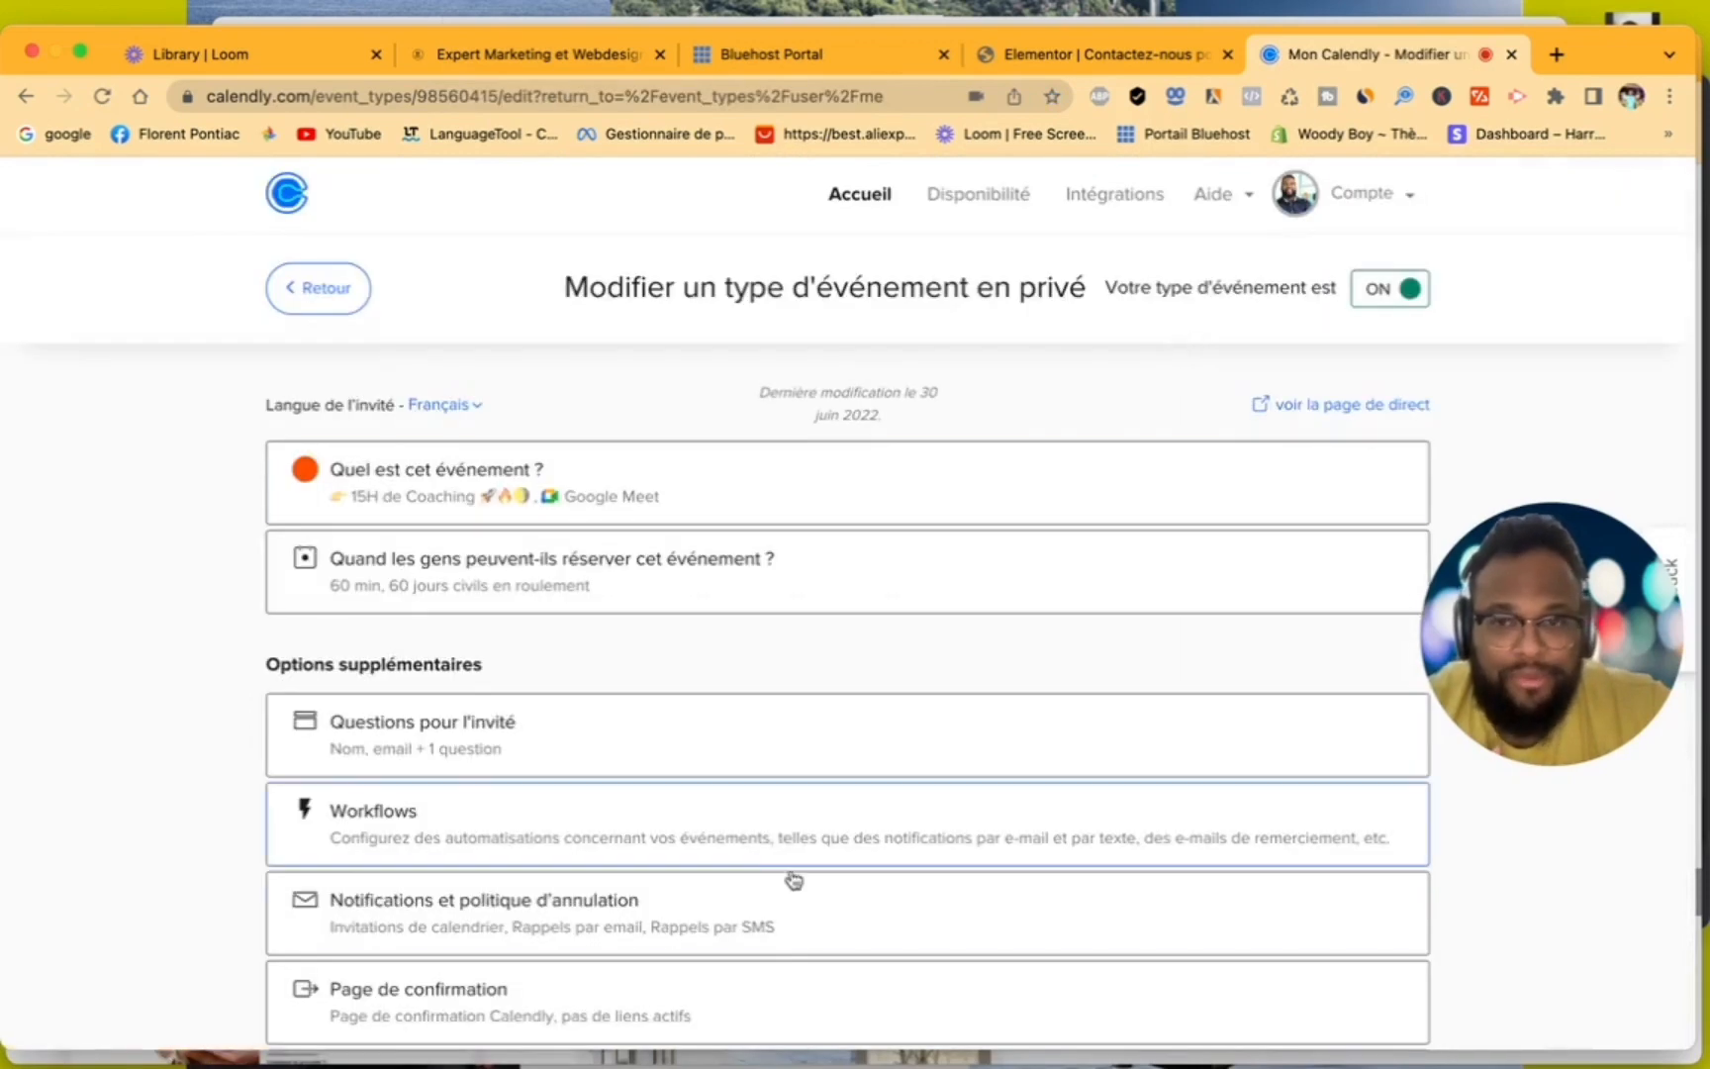
scroll(794, 879, "down", 2)
left_click(504, 921)
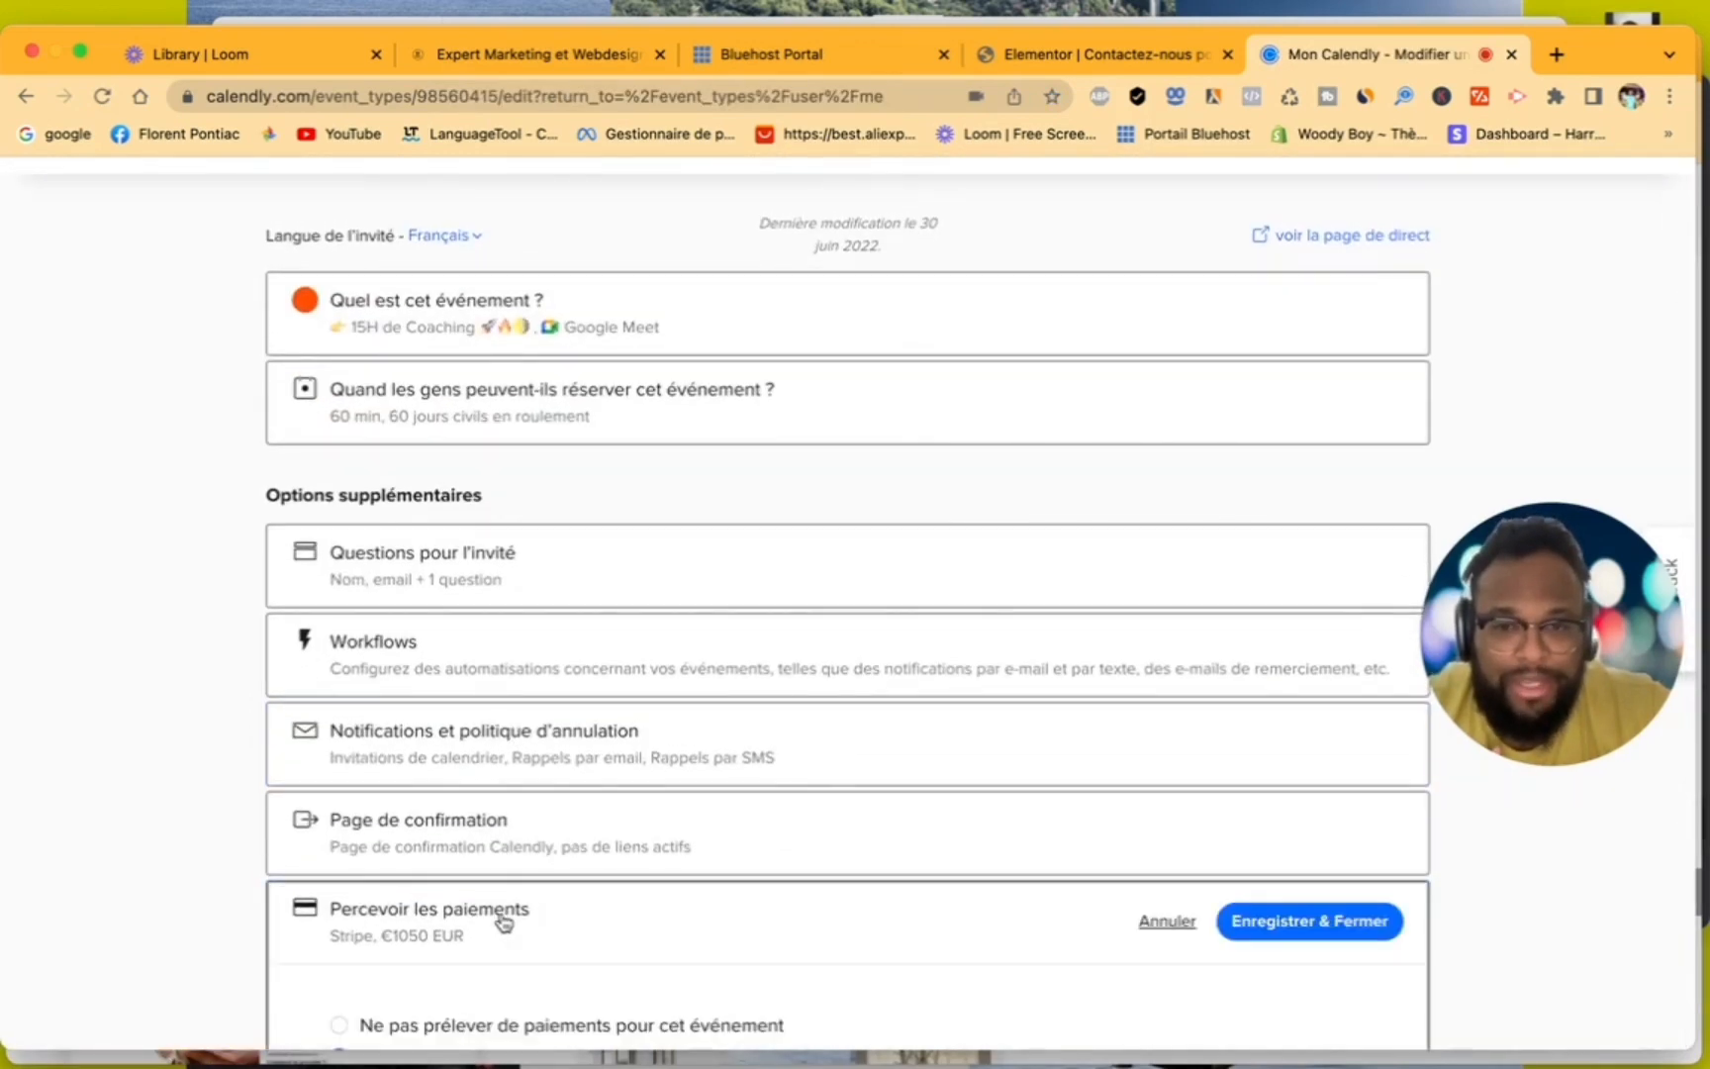
scroll(741, 875, "down", 6)
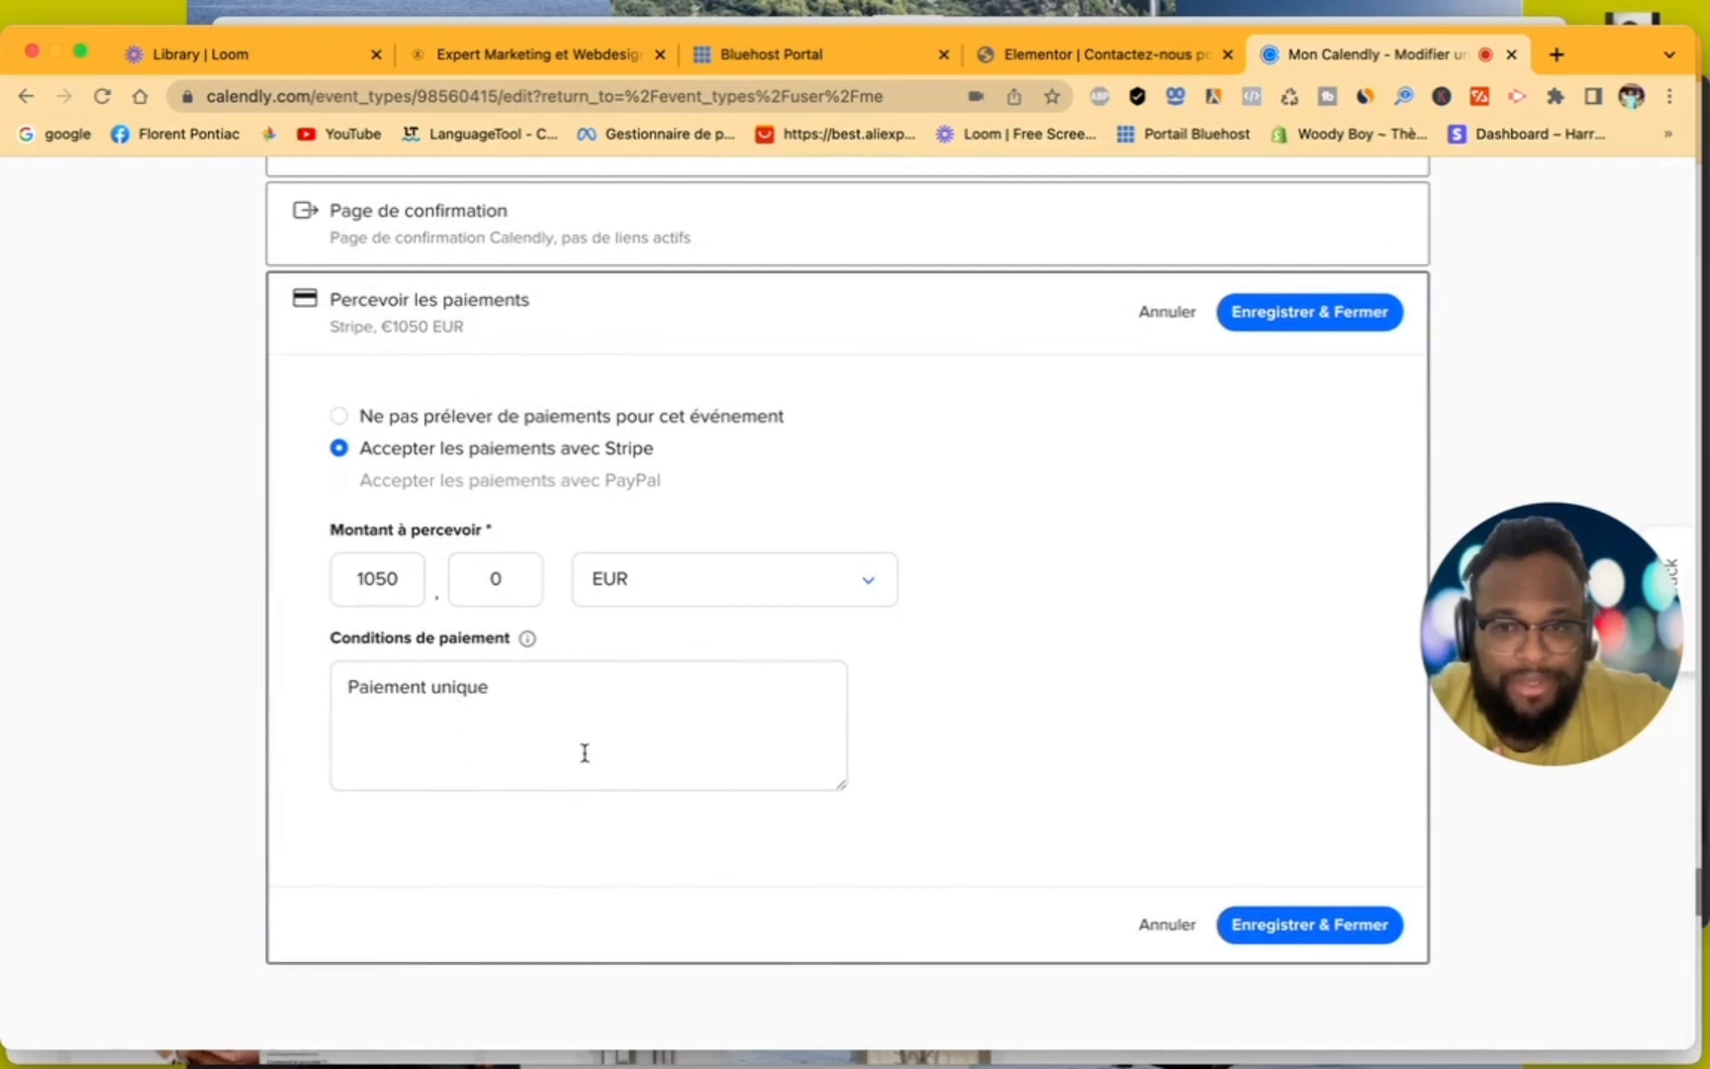
scroll(585, 753, "up", 5)
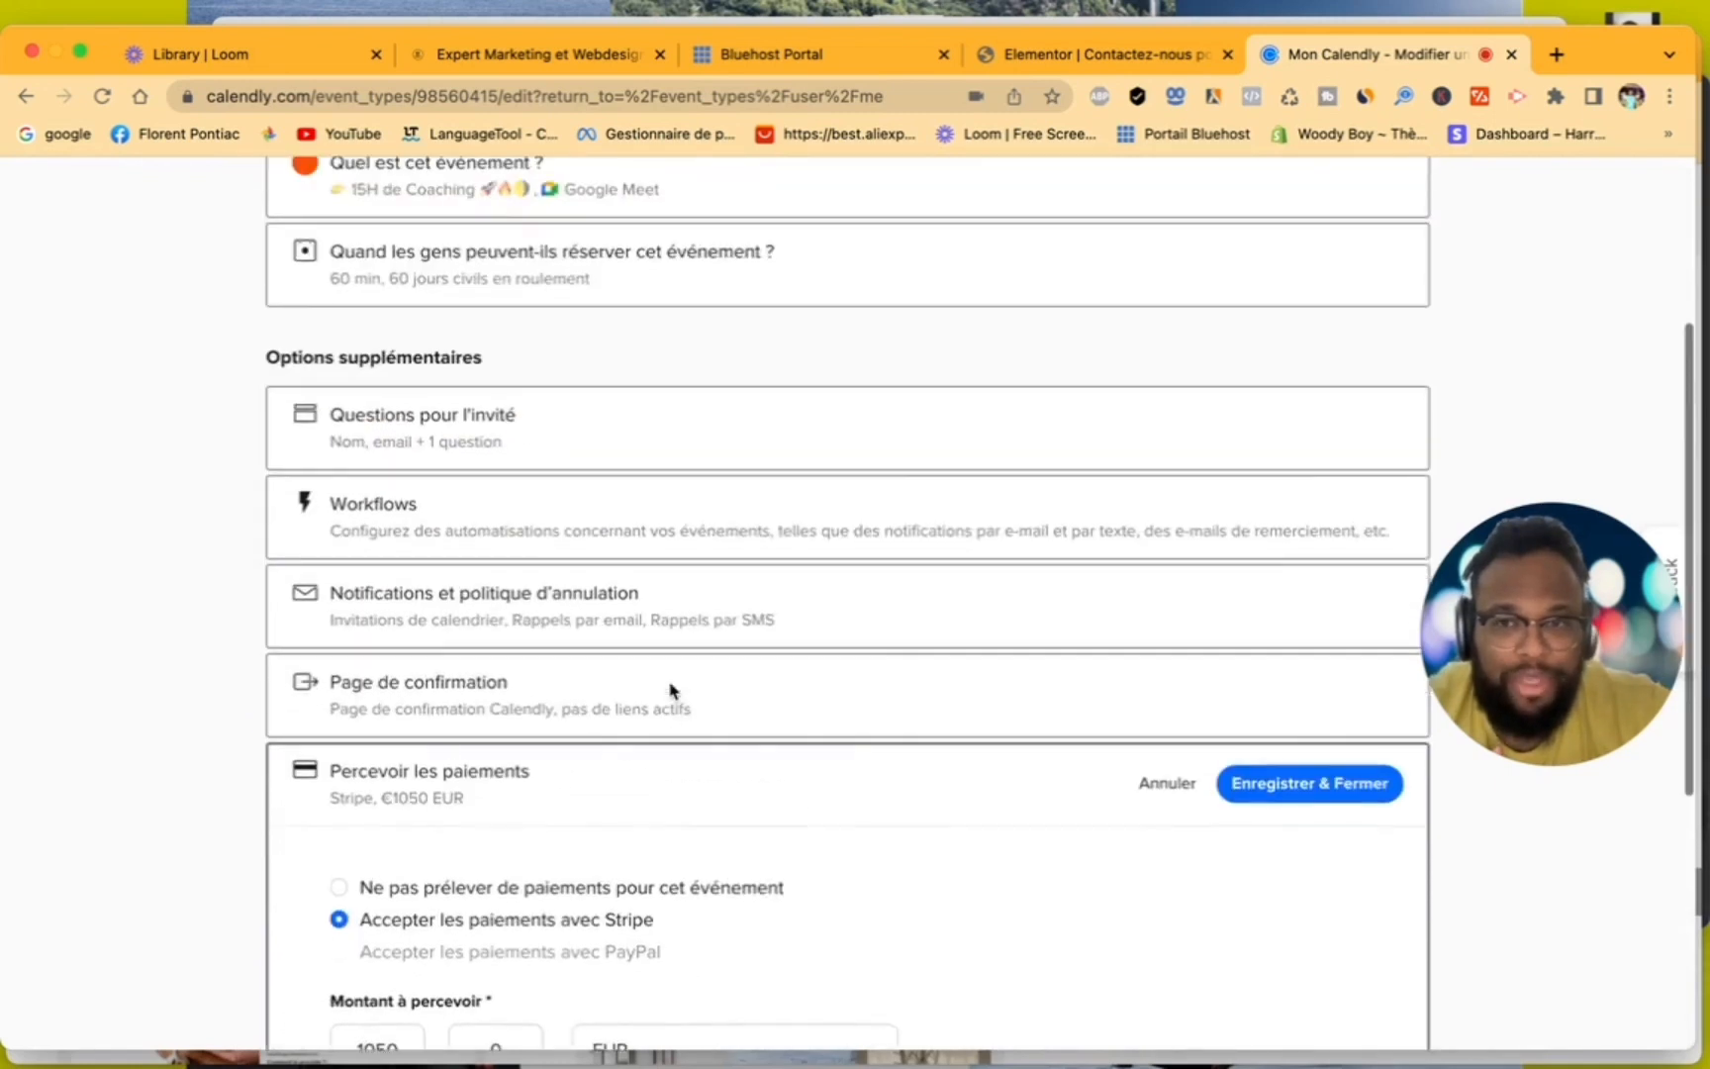
- Examine the "Page de confirmation" settings of the coaching event and go back to the event type list
left_click(577, 704)
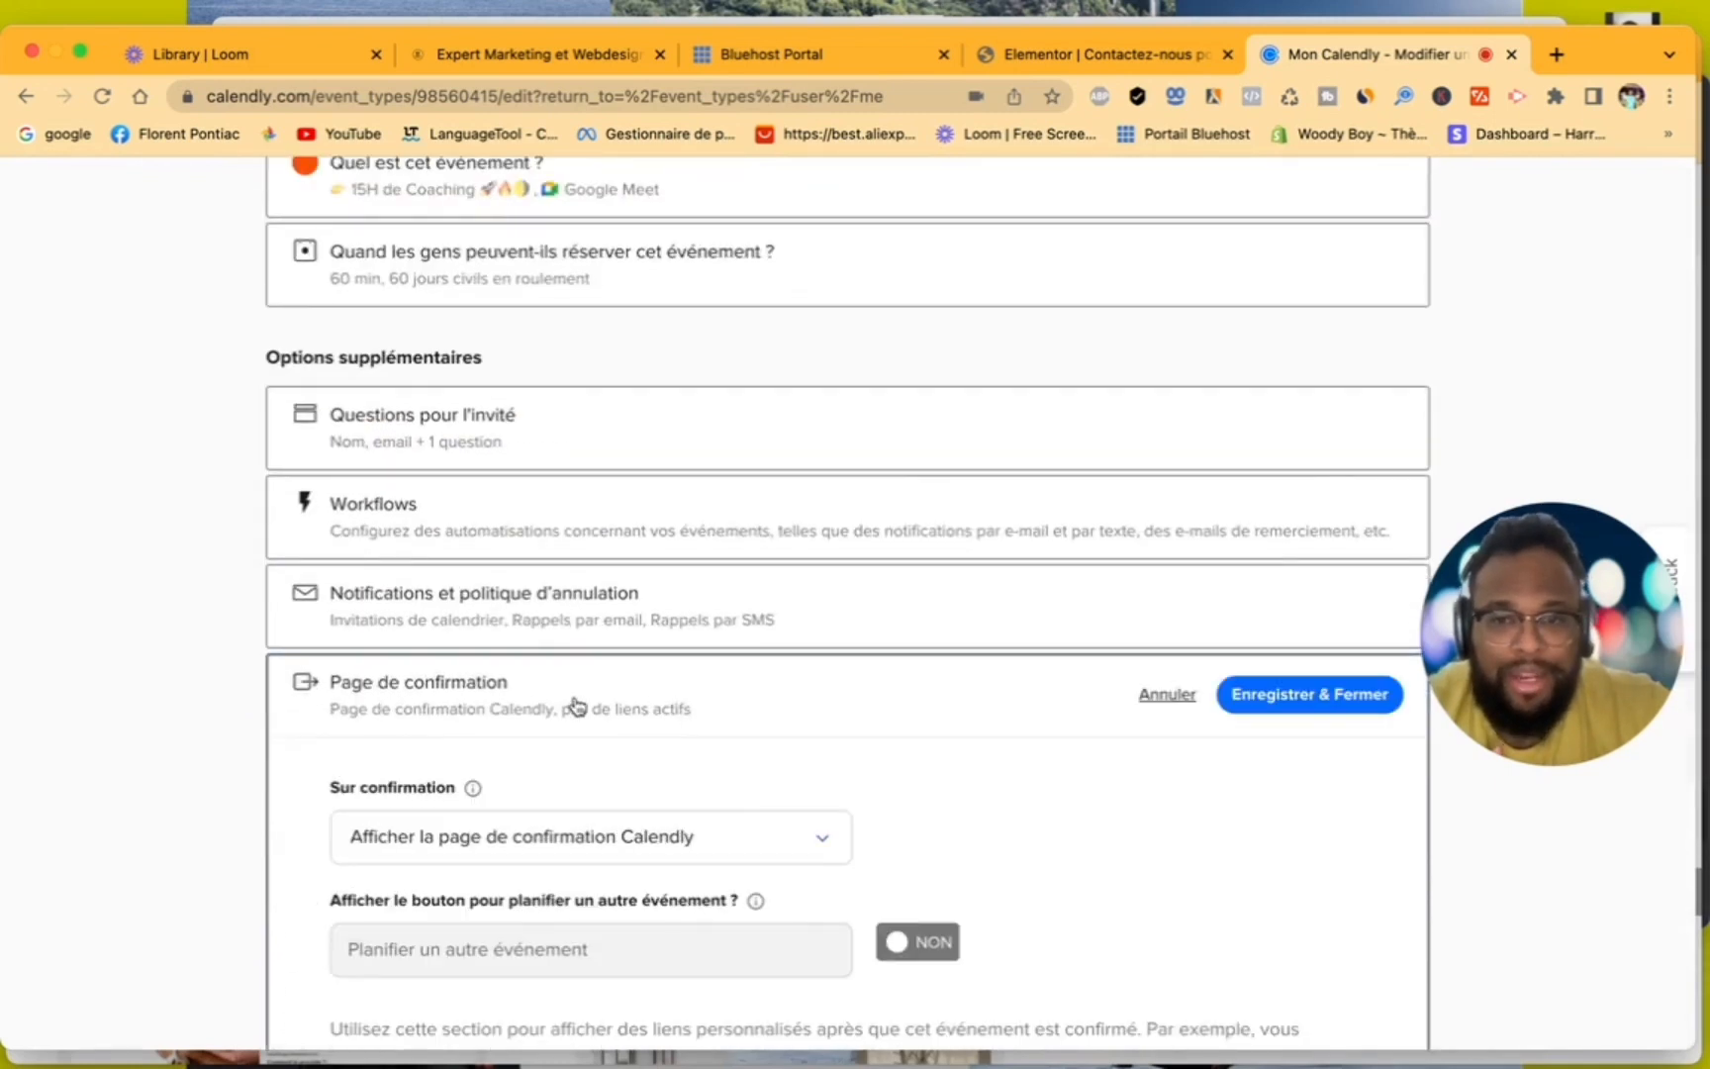
scroll(623, 764, "down", 4)
scroll(623, 764, "up", 8)
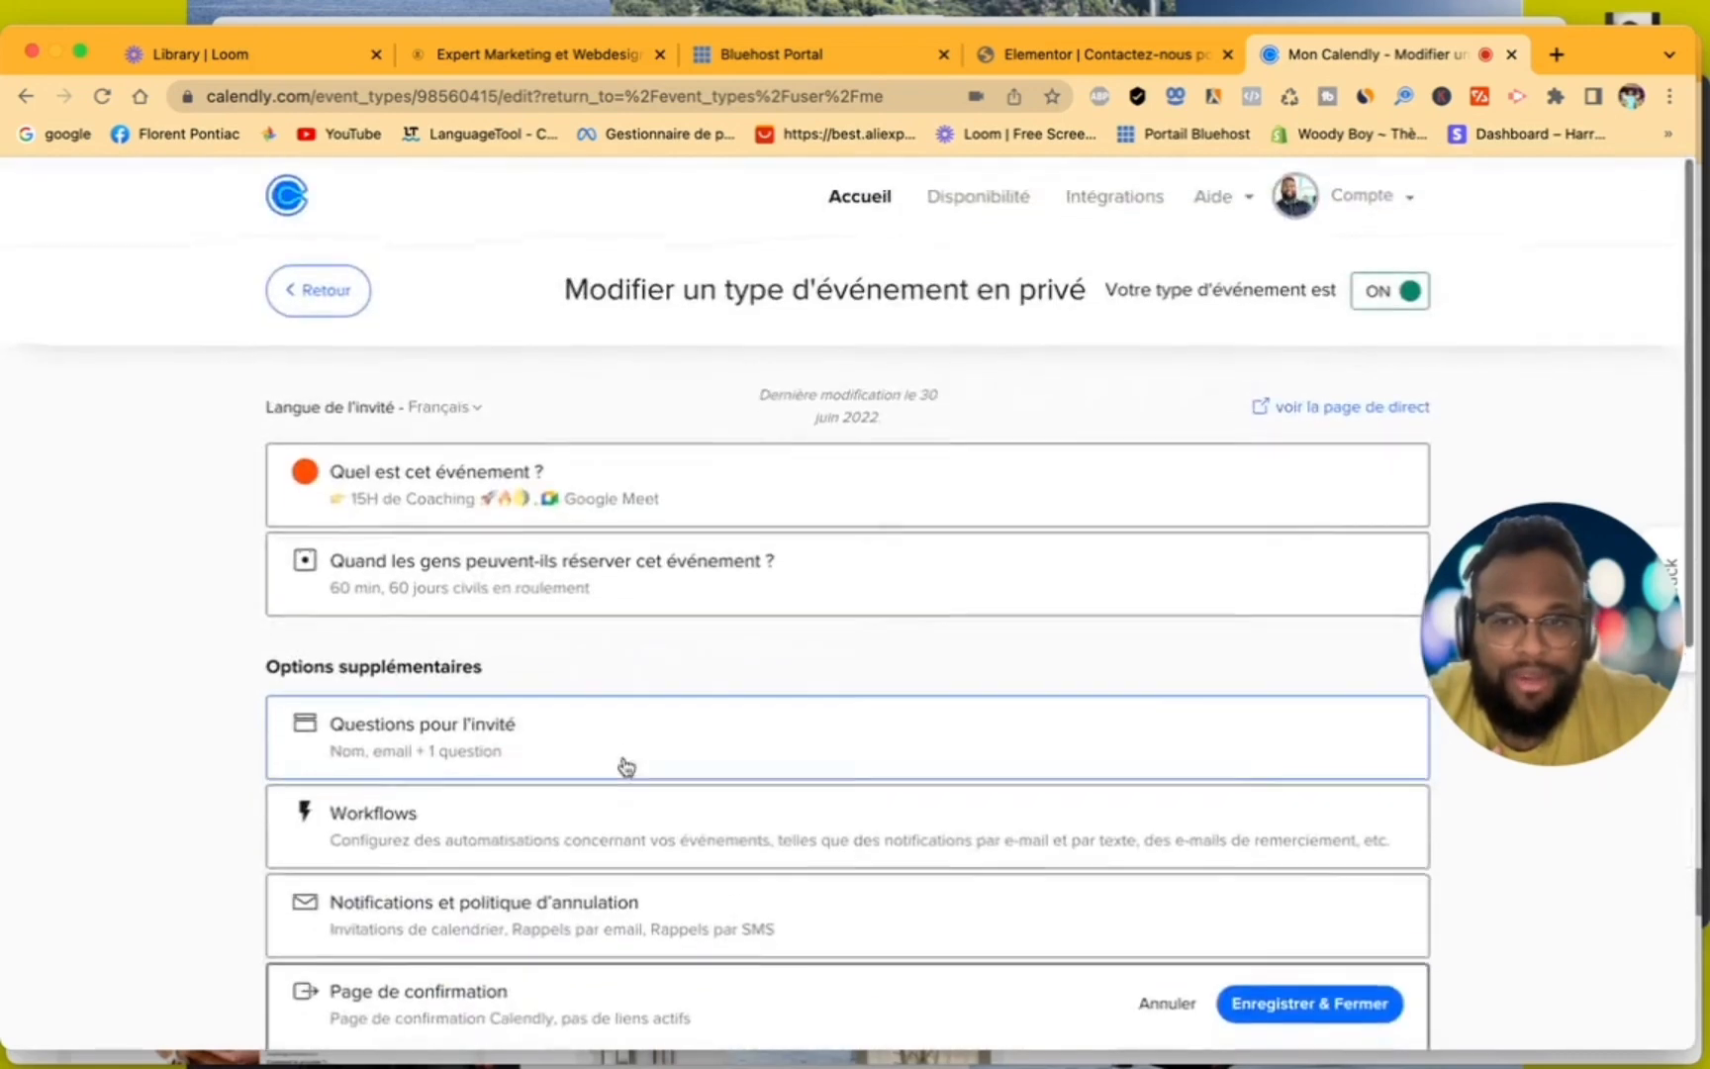
left_click(327, 293)
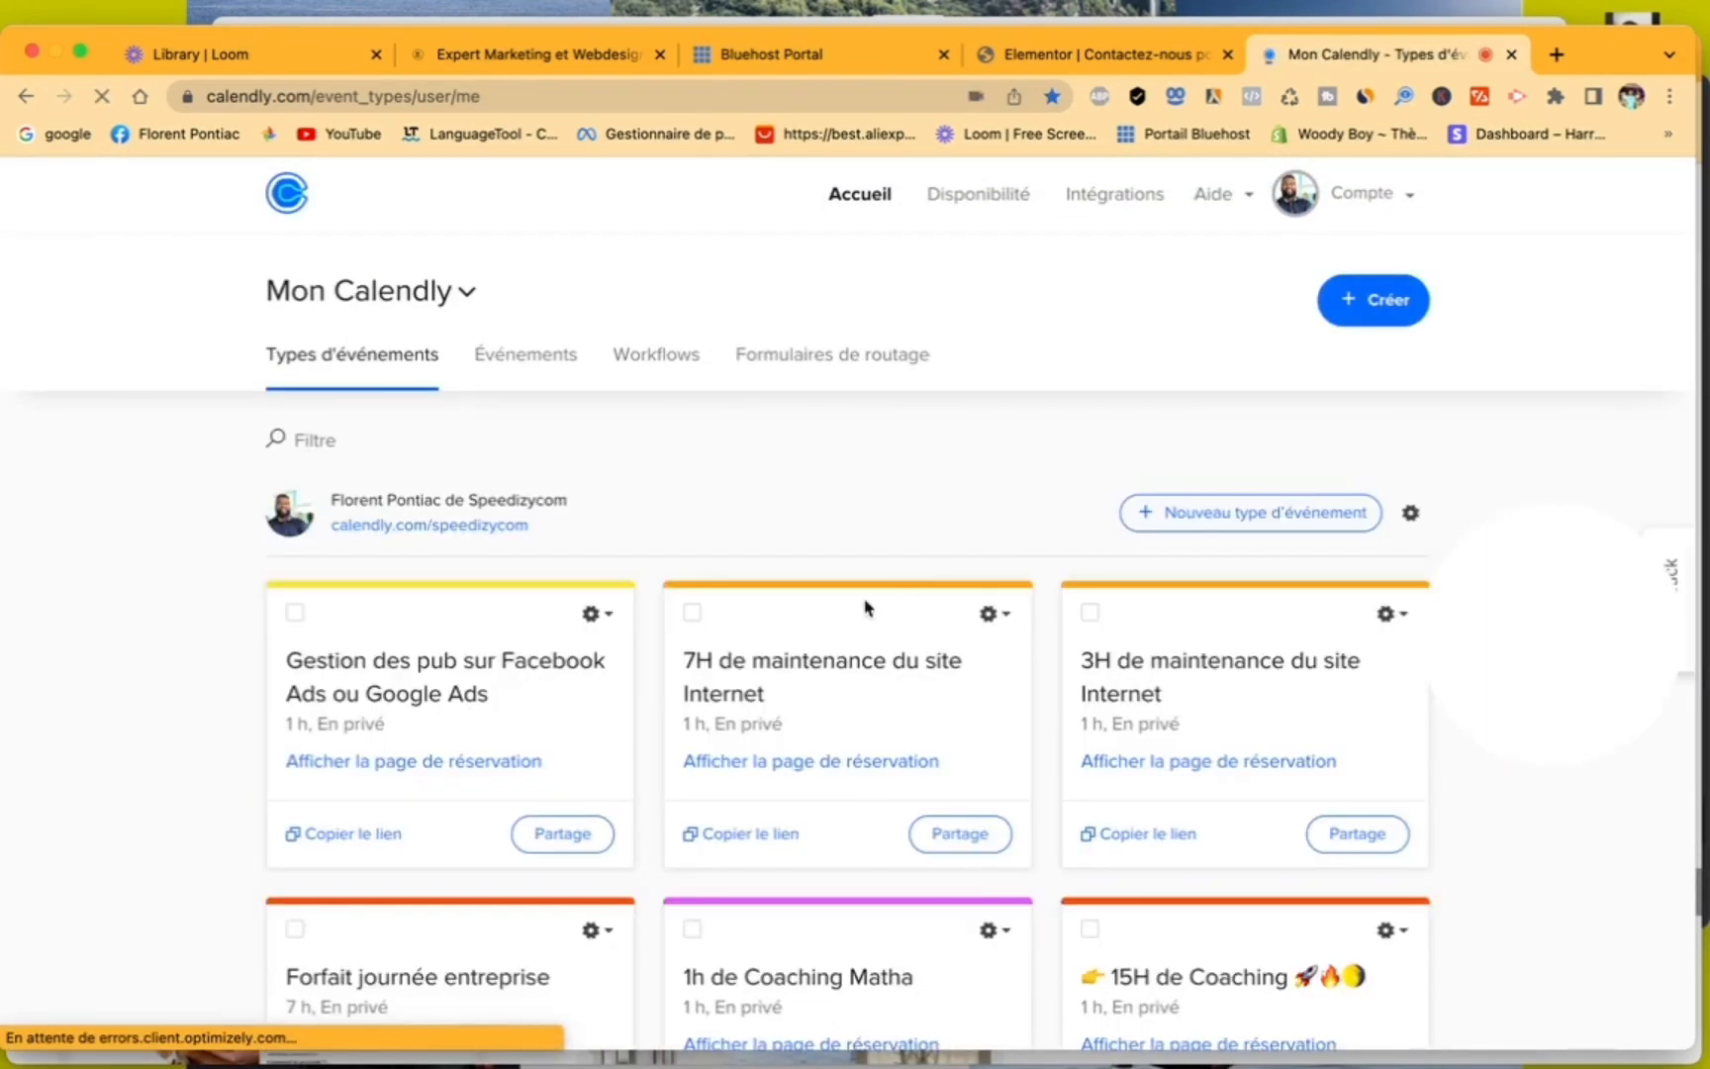
- Show more event types and open the sharing options of "RDV de 30 minute"
scroll(851, 614, "down", 7)
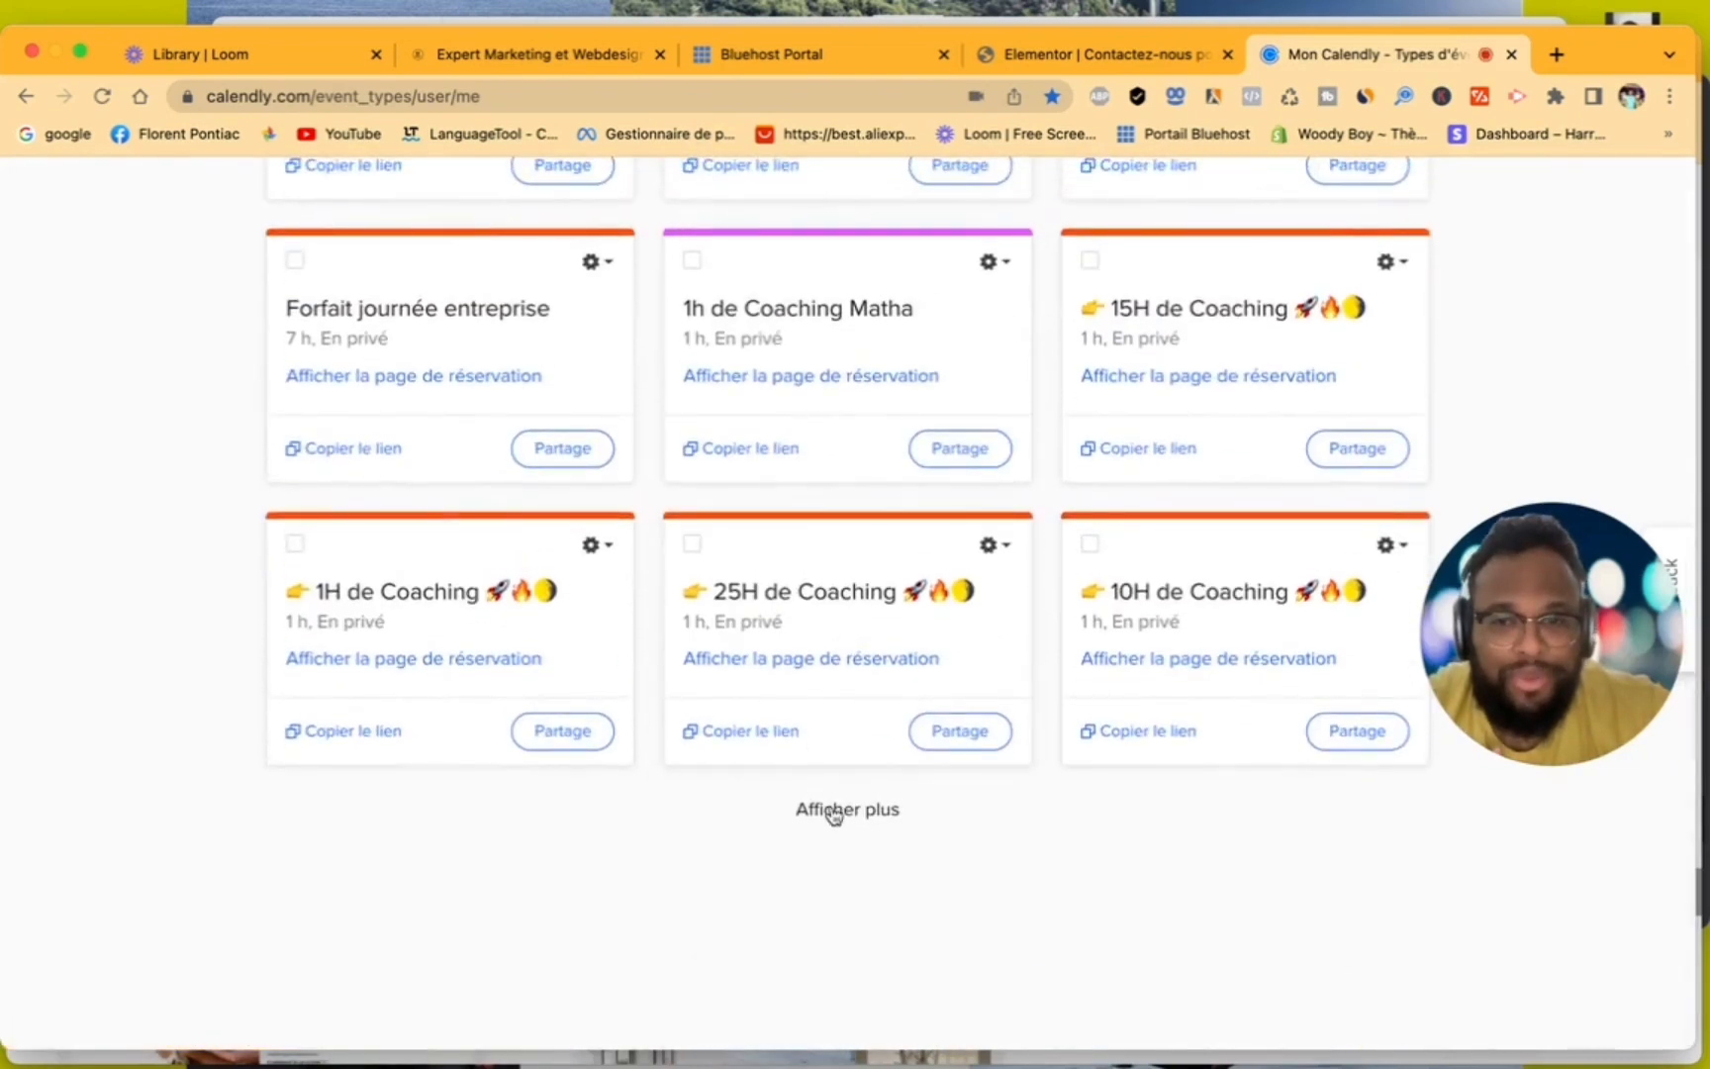
left_click(835, 809)
scroll(810, 831, "down", 6)
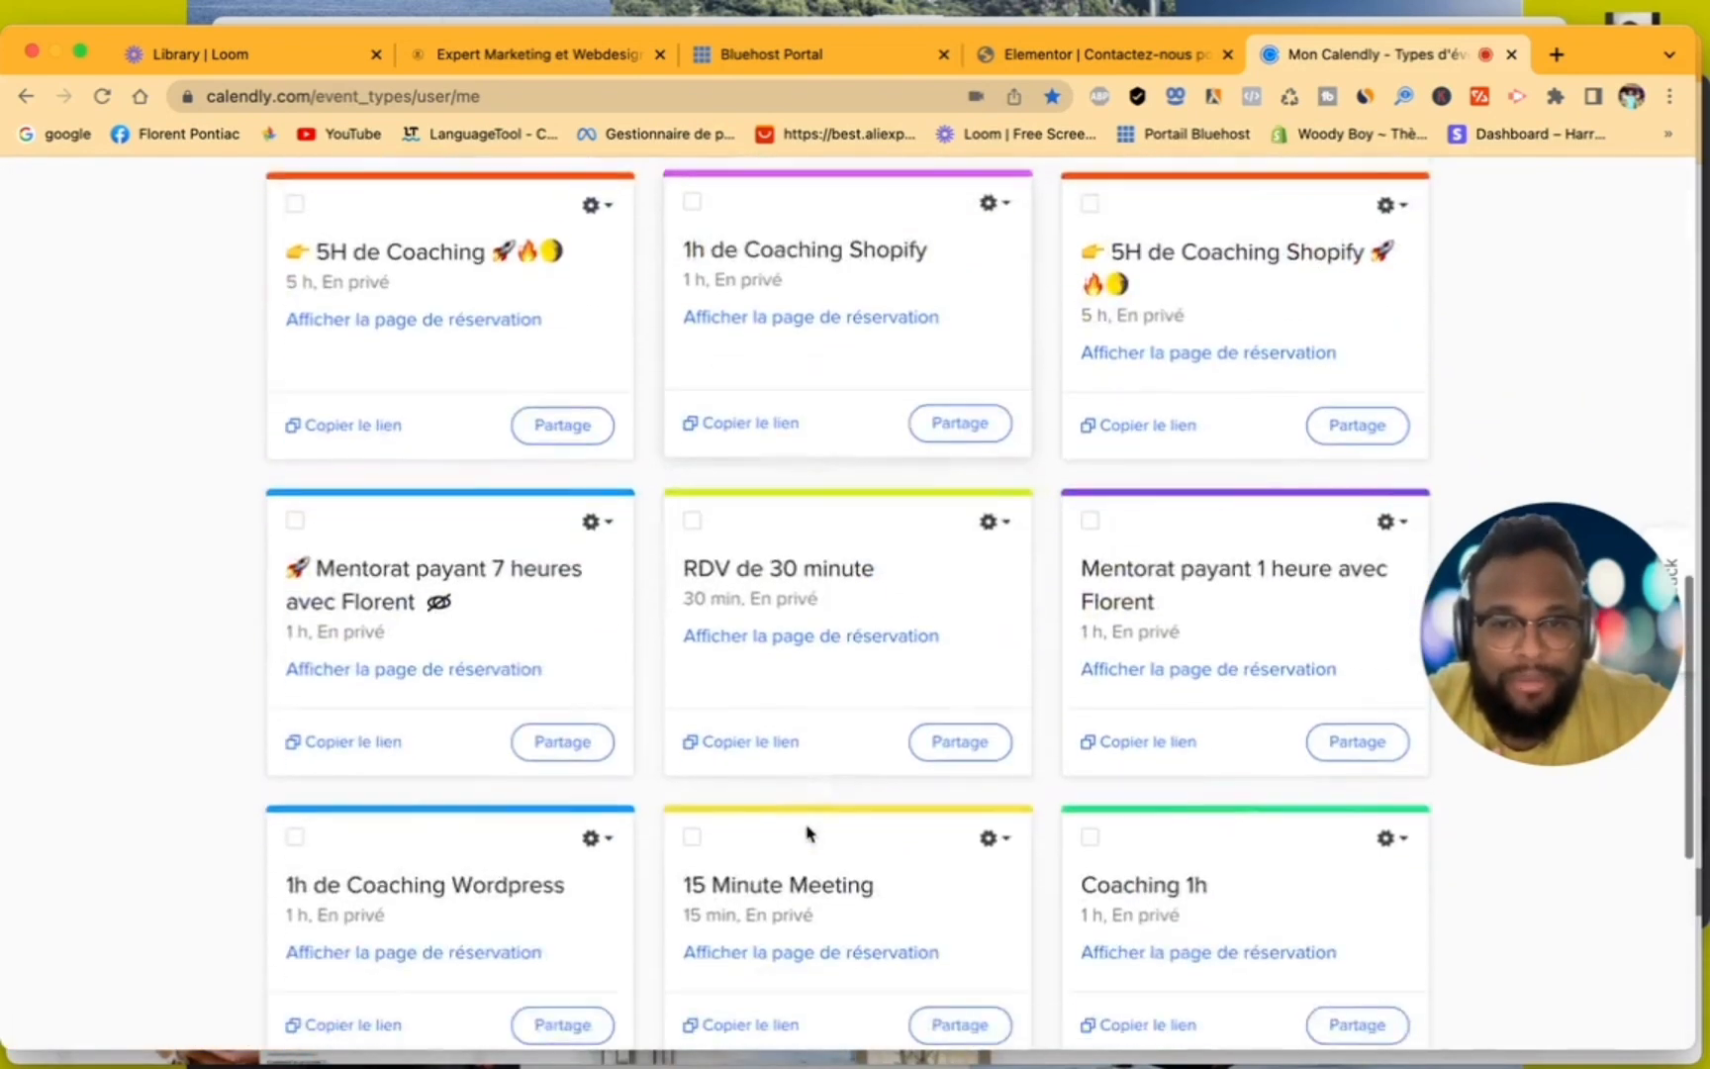
left_click(779, 704)
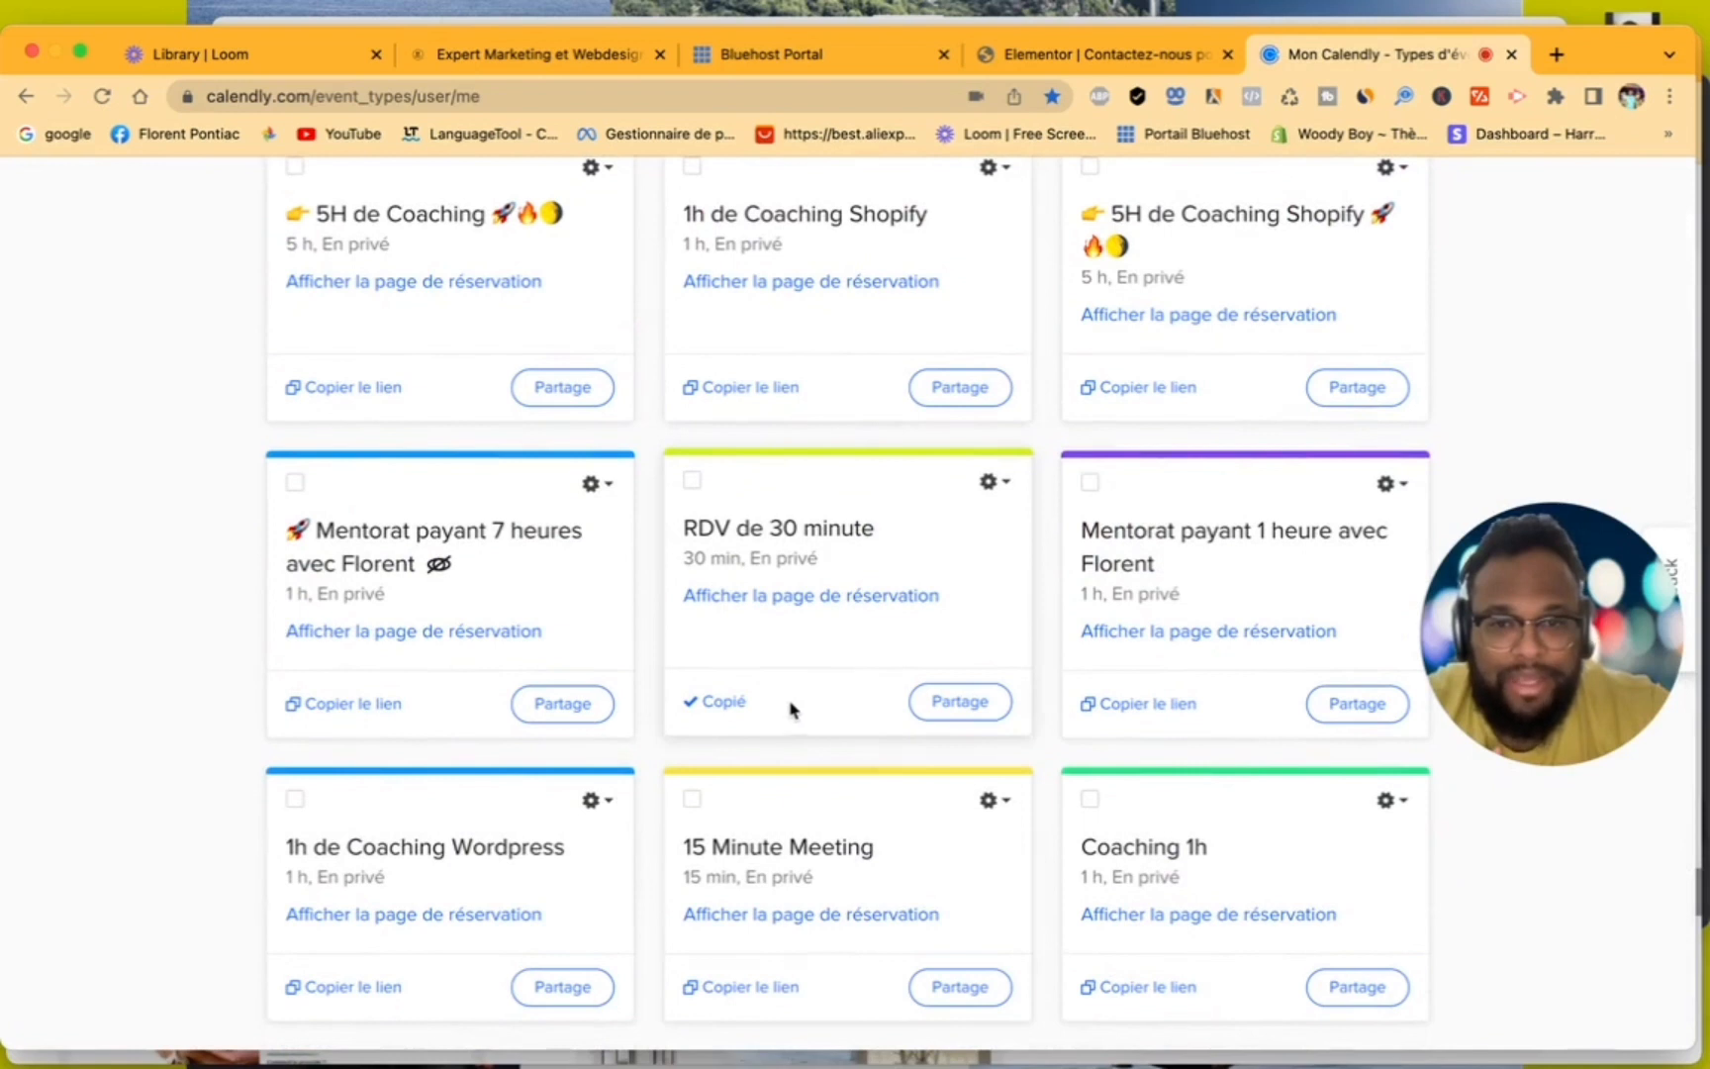
left_click(958, 703)
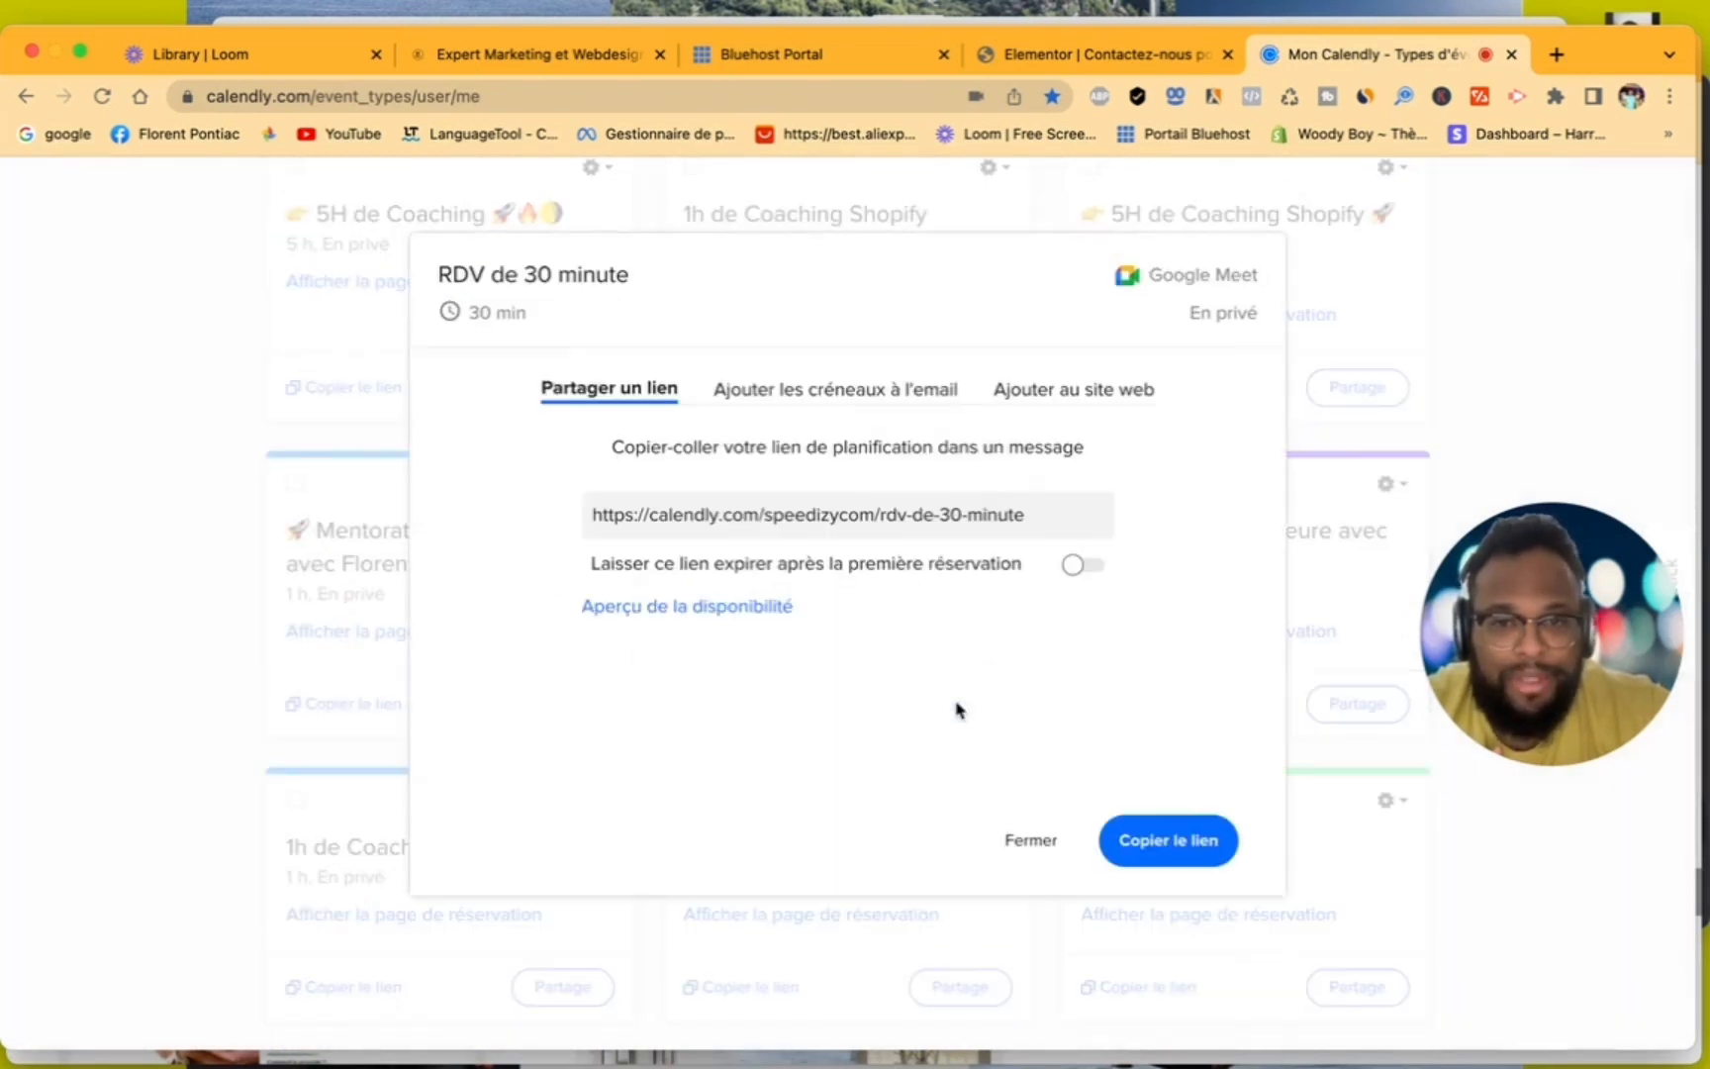
- Choose to add the event to a website as "Incorporation en ligne" and copy its embed code
left_click(1106, 400)
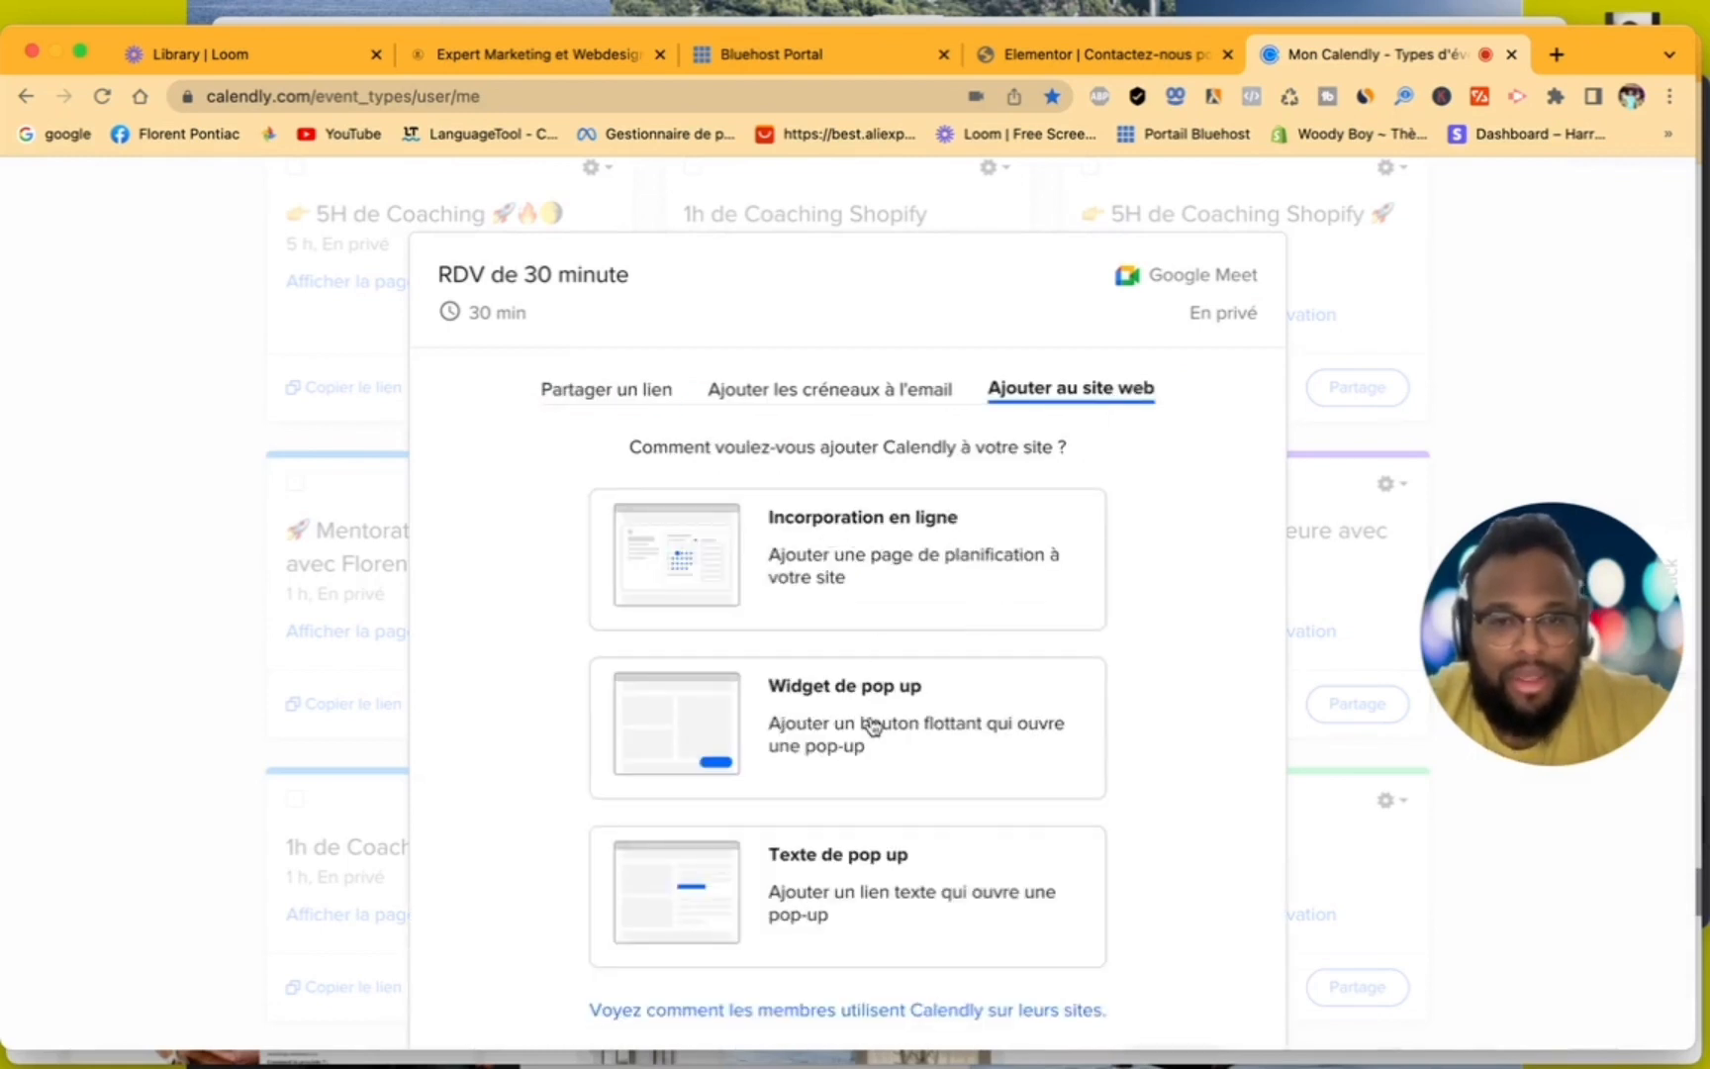
scroll(905, 698, "down", 2)
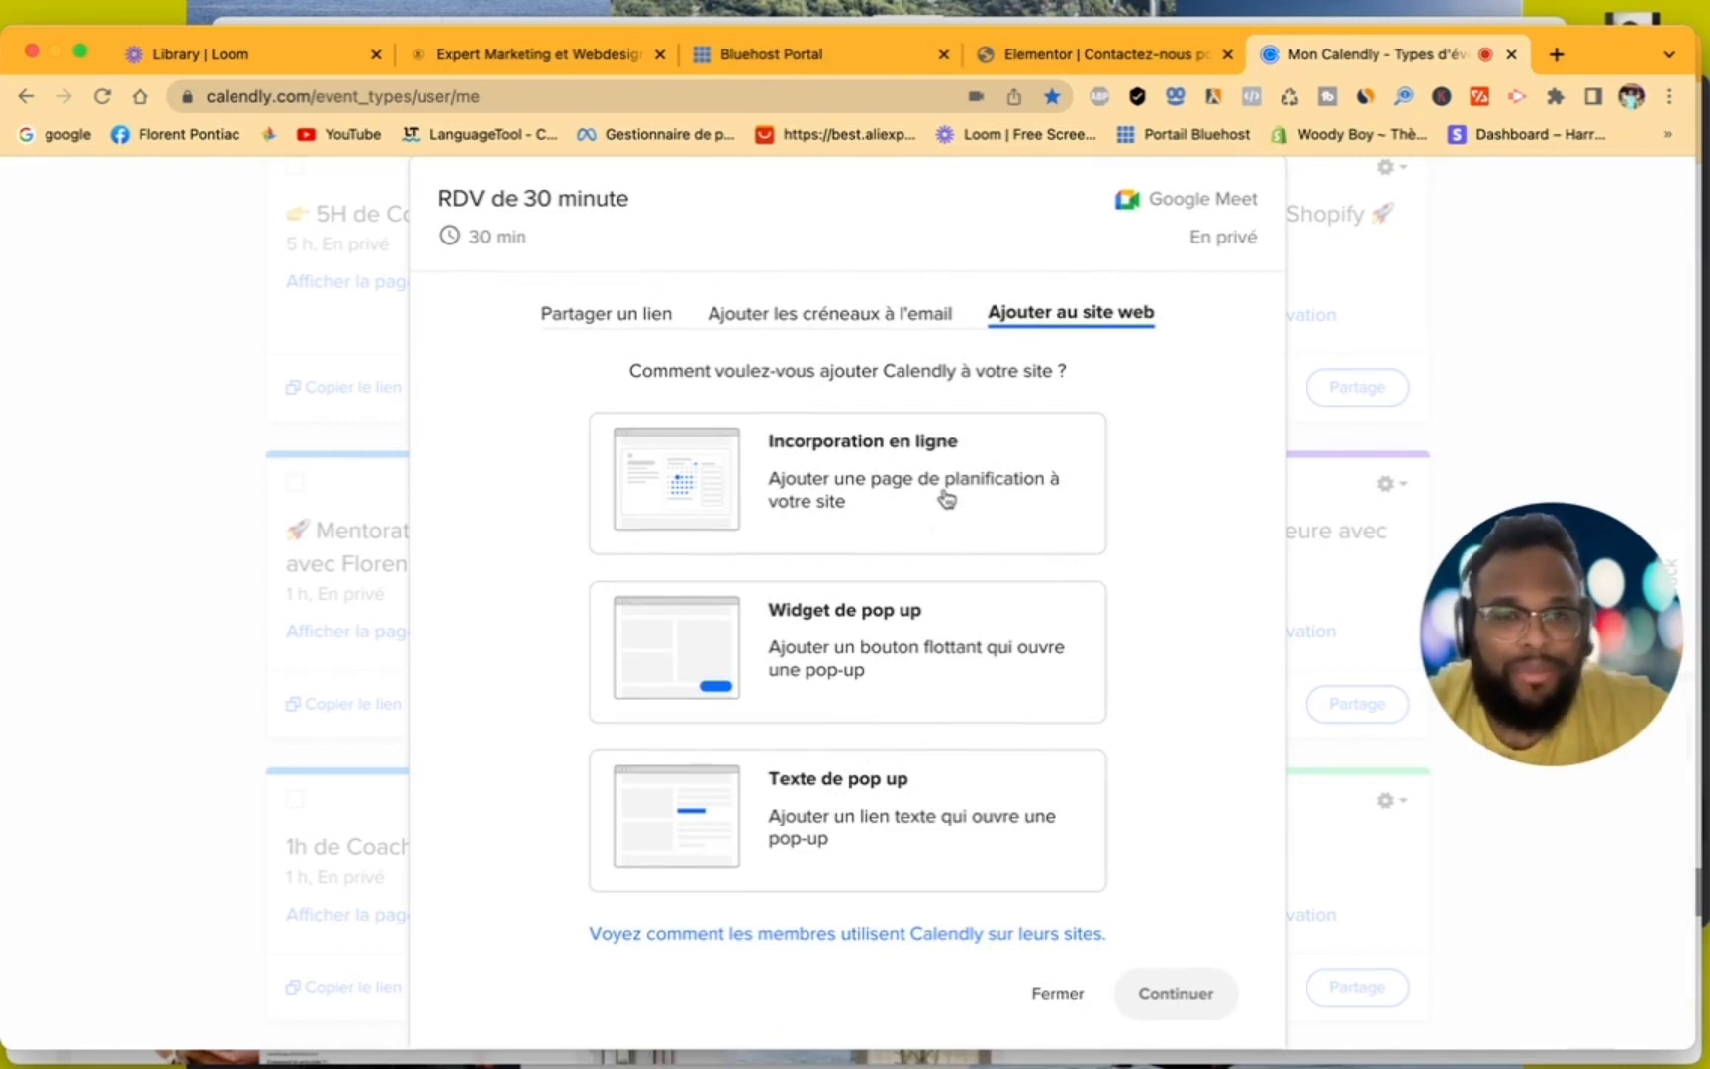
left_click(879, 487)
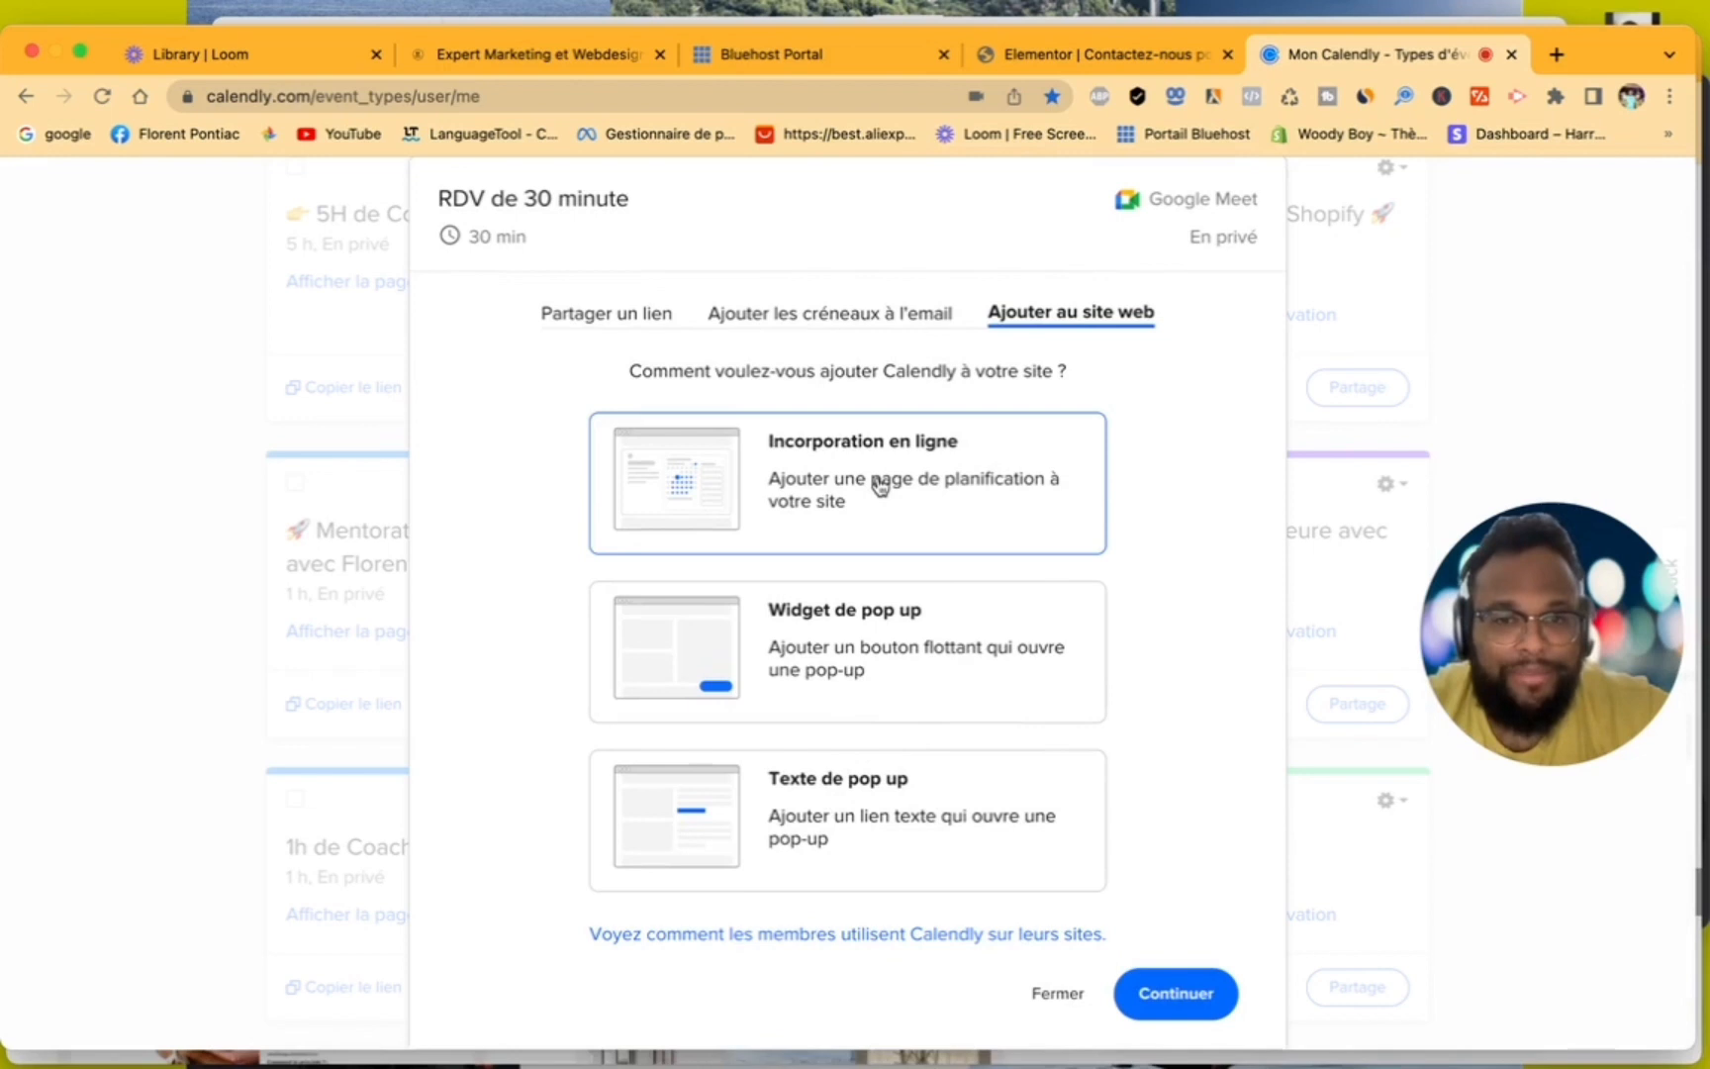
left_click(1202, 994)
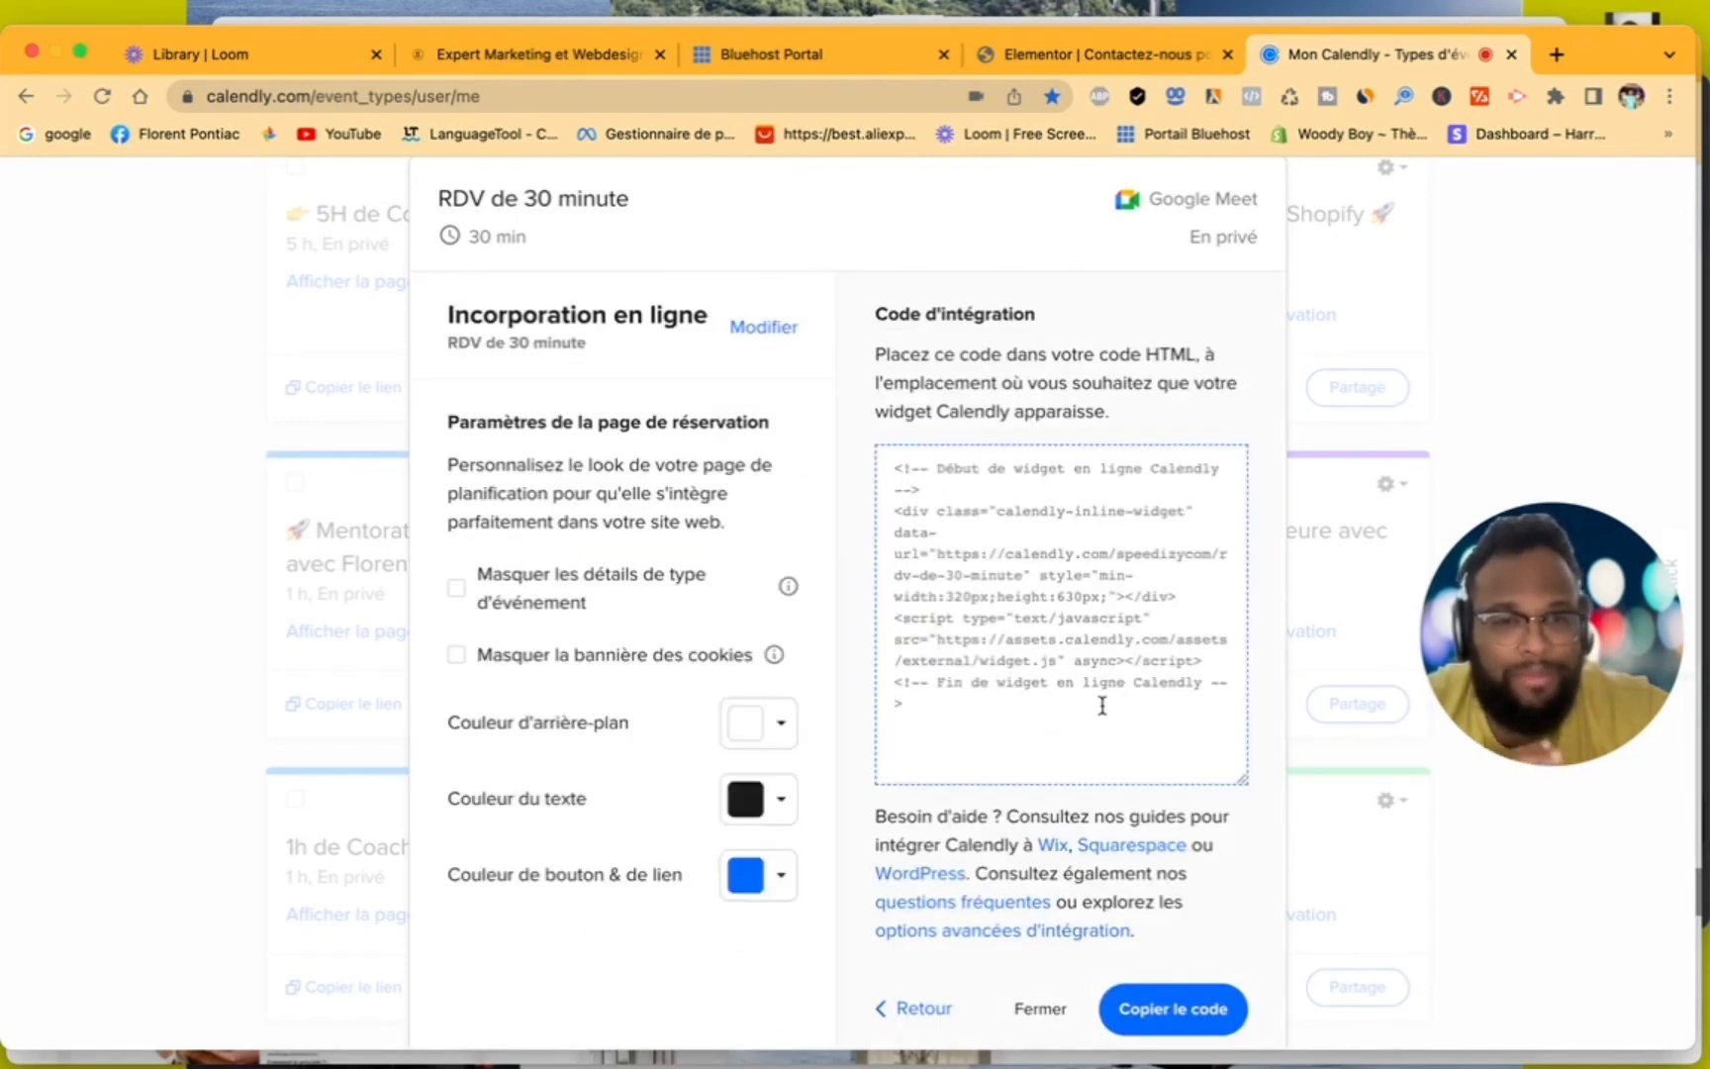
left_click(1175, 1010)
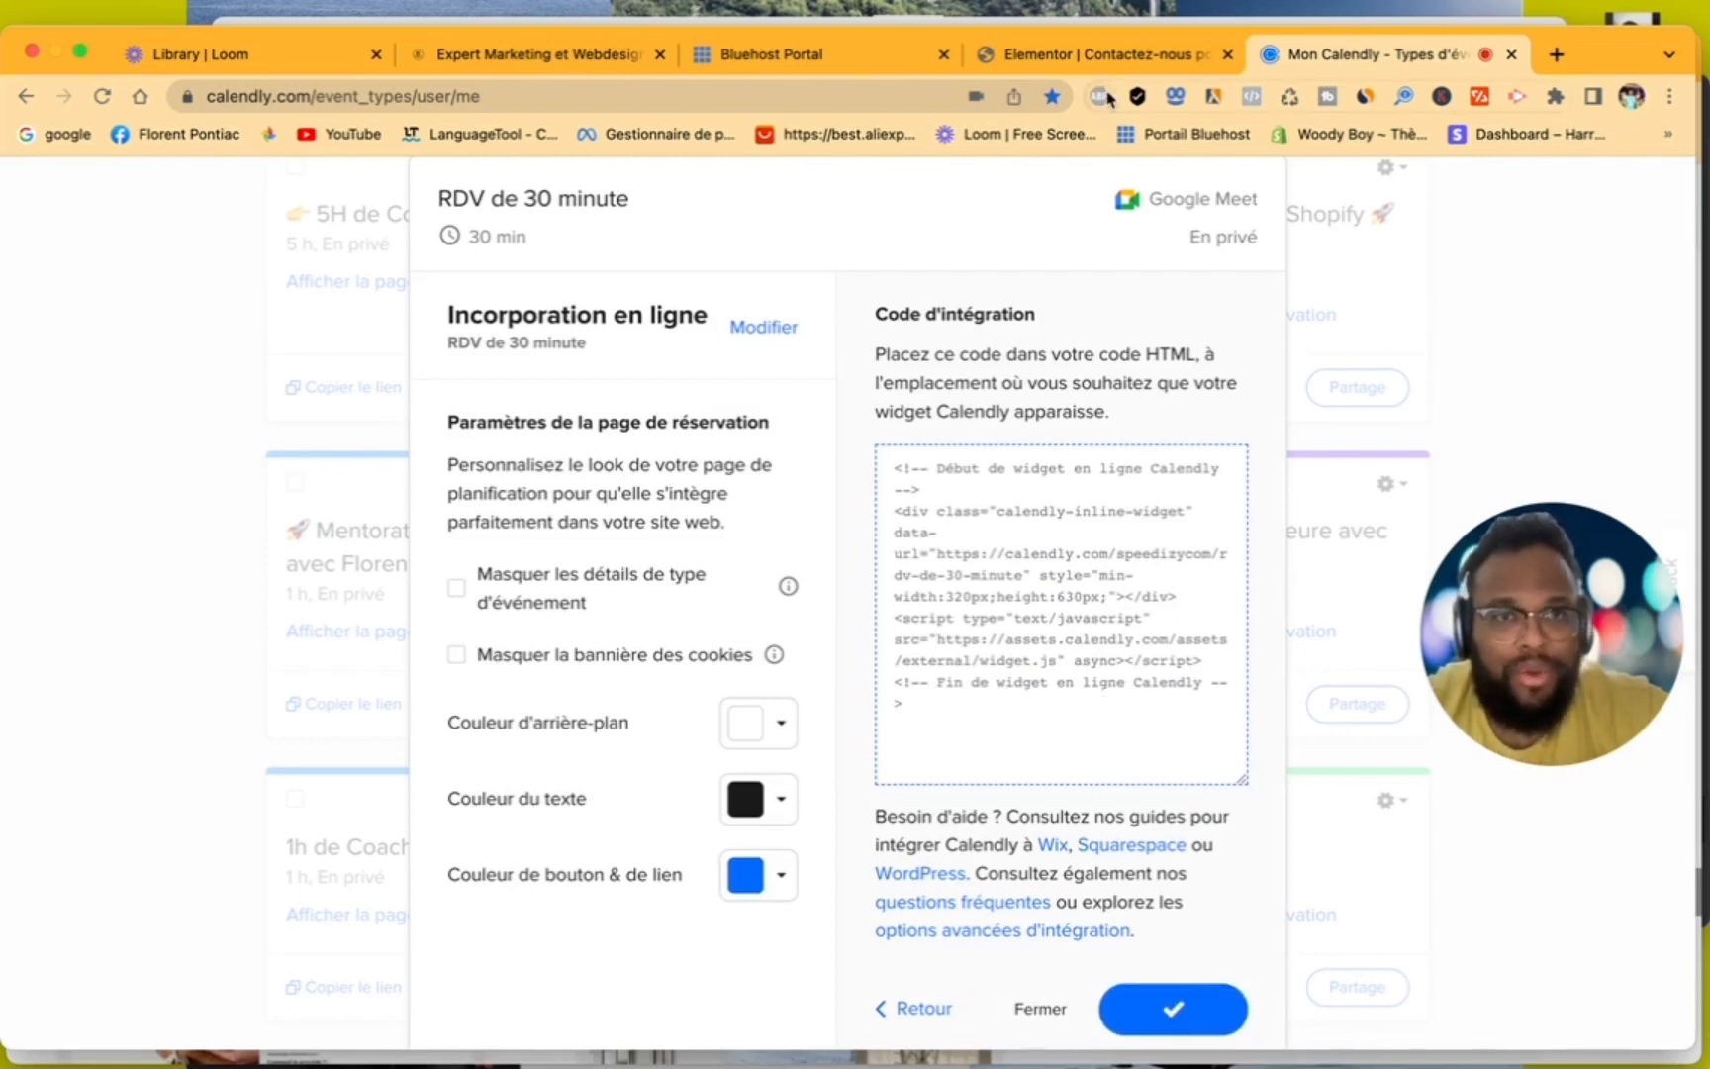
- Switch to the Elementor page editor and insert a one-column section between the desk photo and the map and Contact section
left_click(1025, 75)
scroll(806, 557, "down", 5)
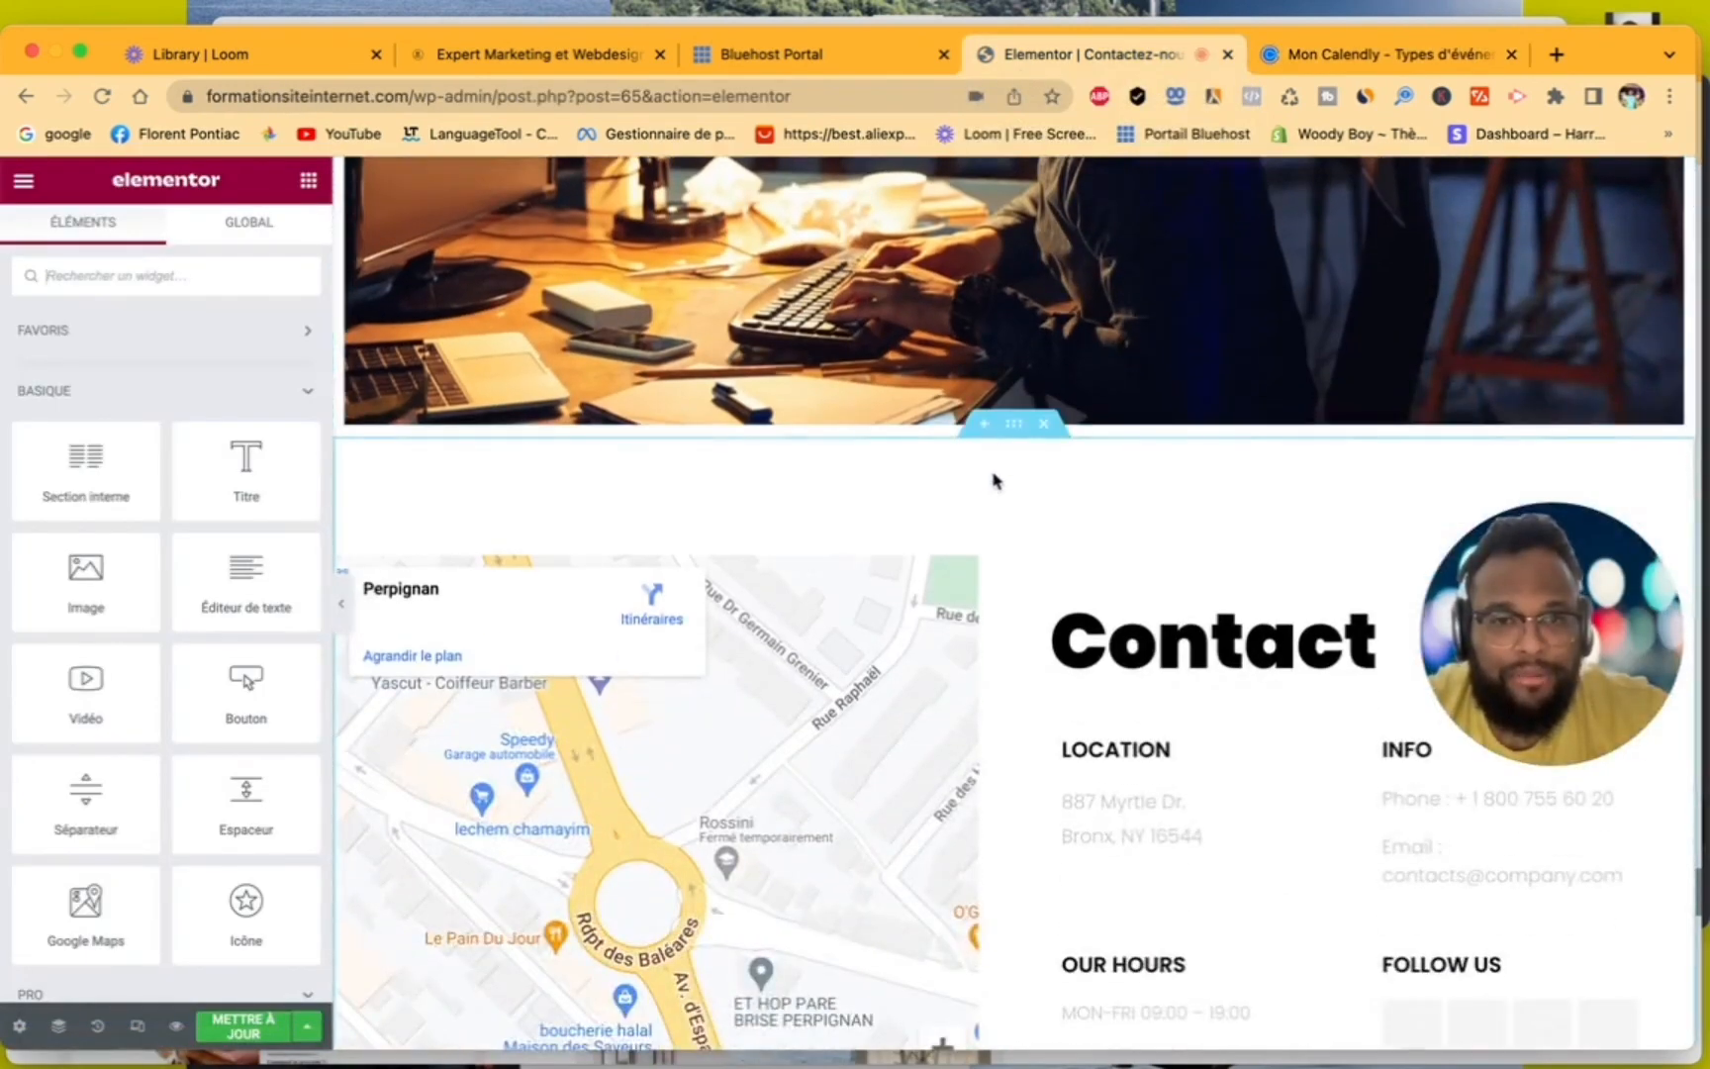
left_click(986, 432)
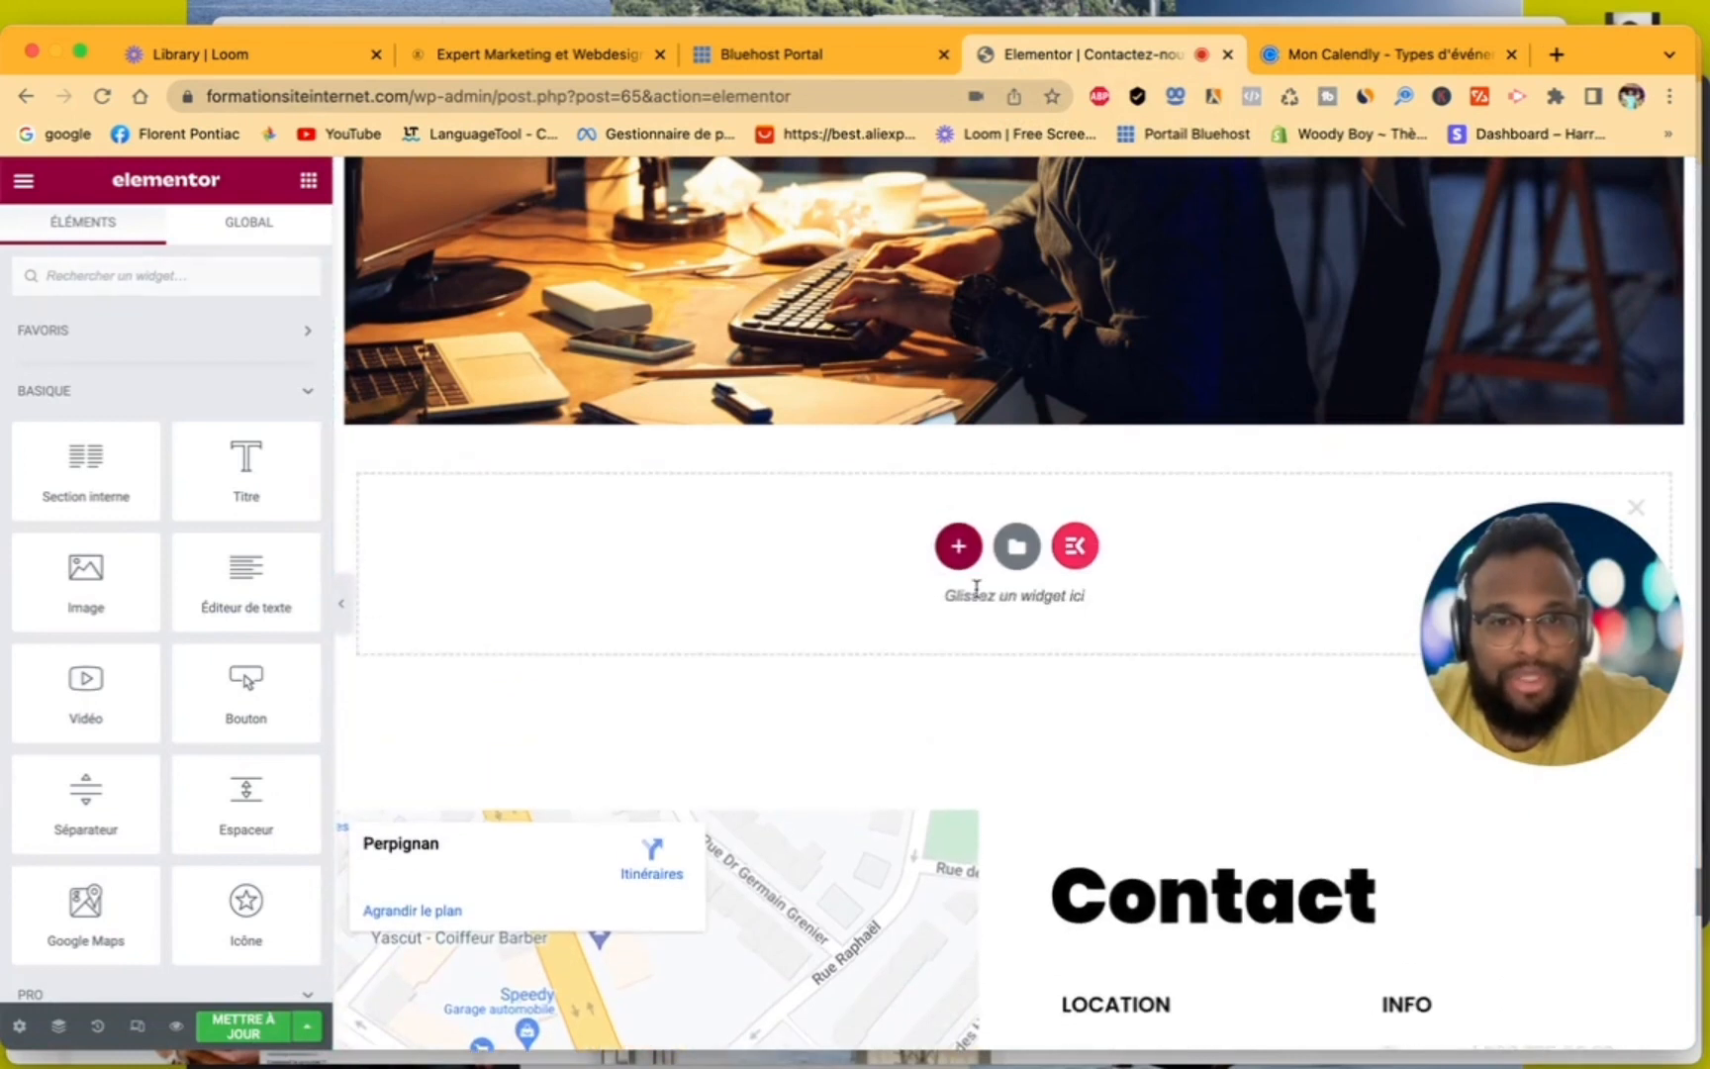
left_click(958, 554)
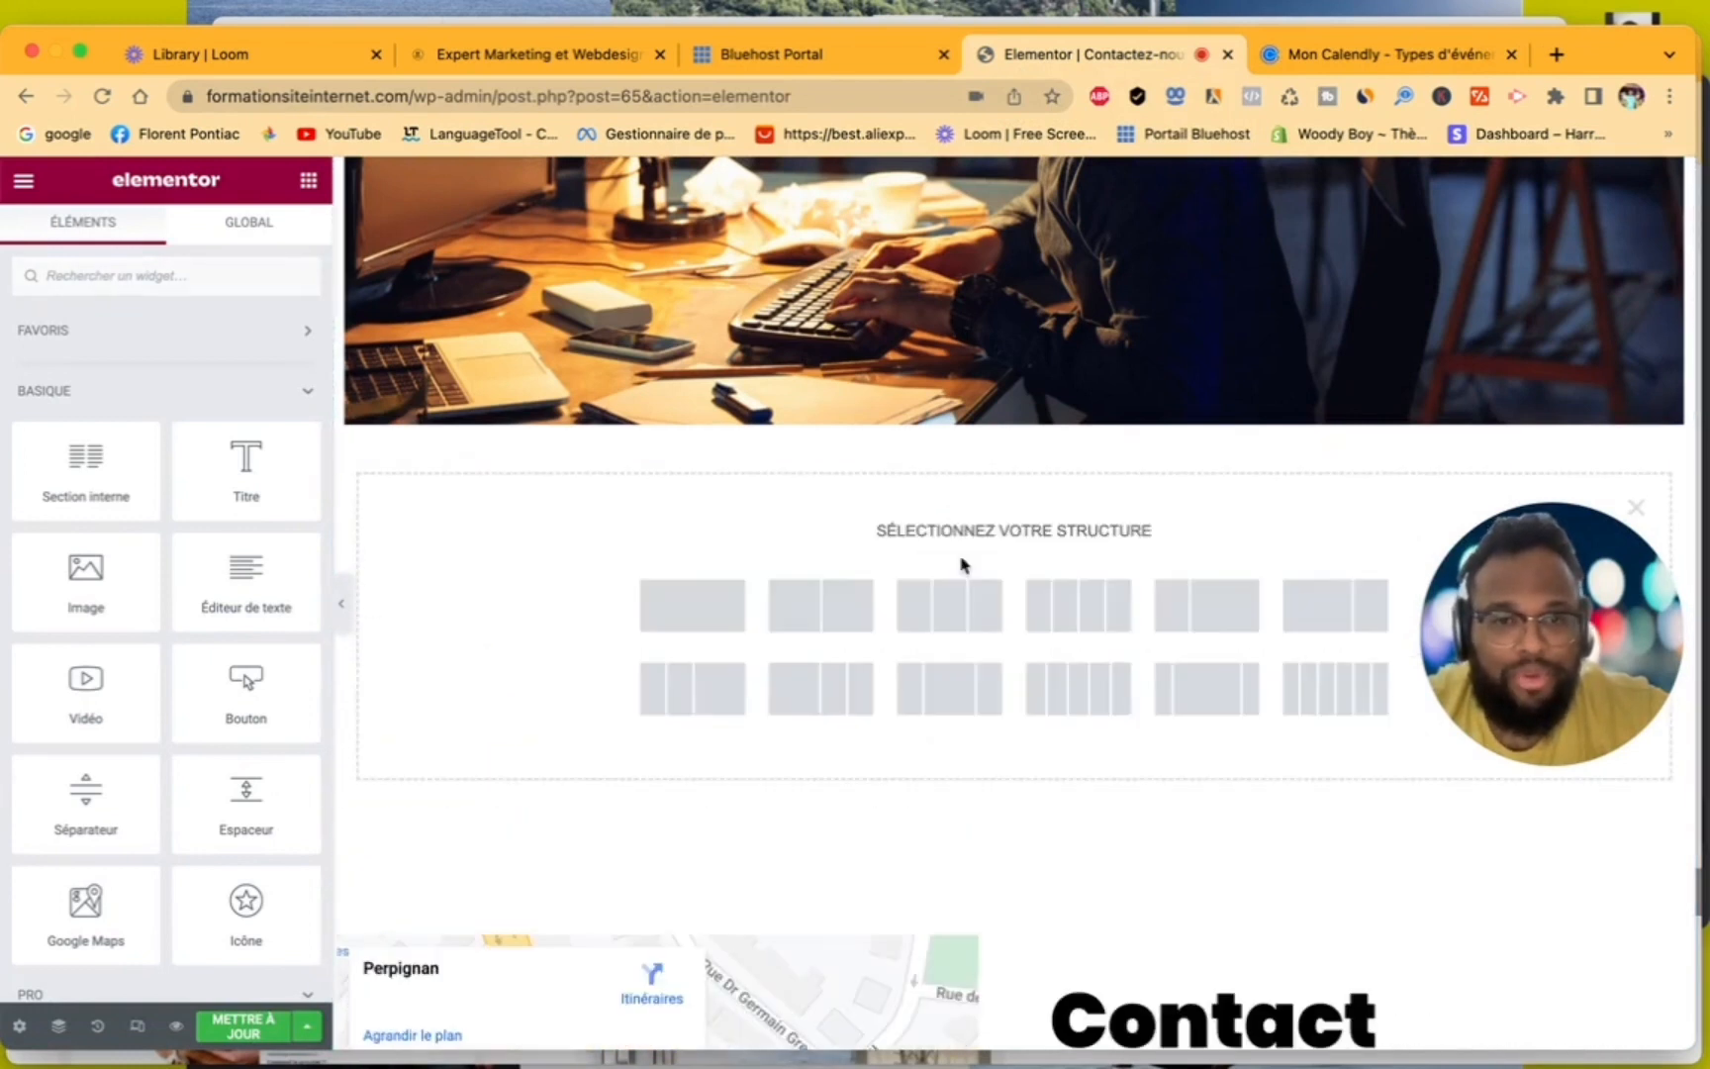
left_click(681, 622)
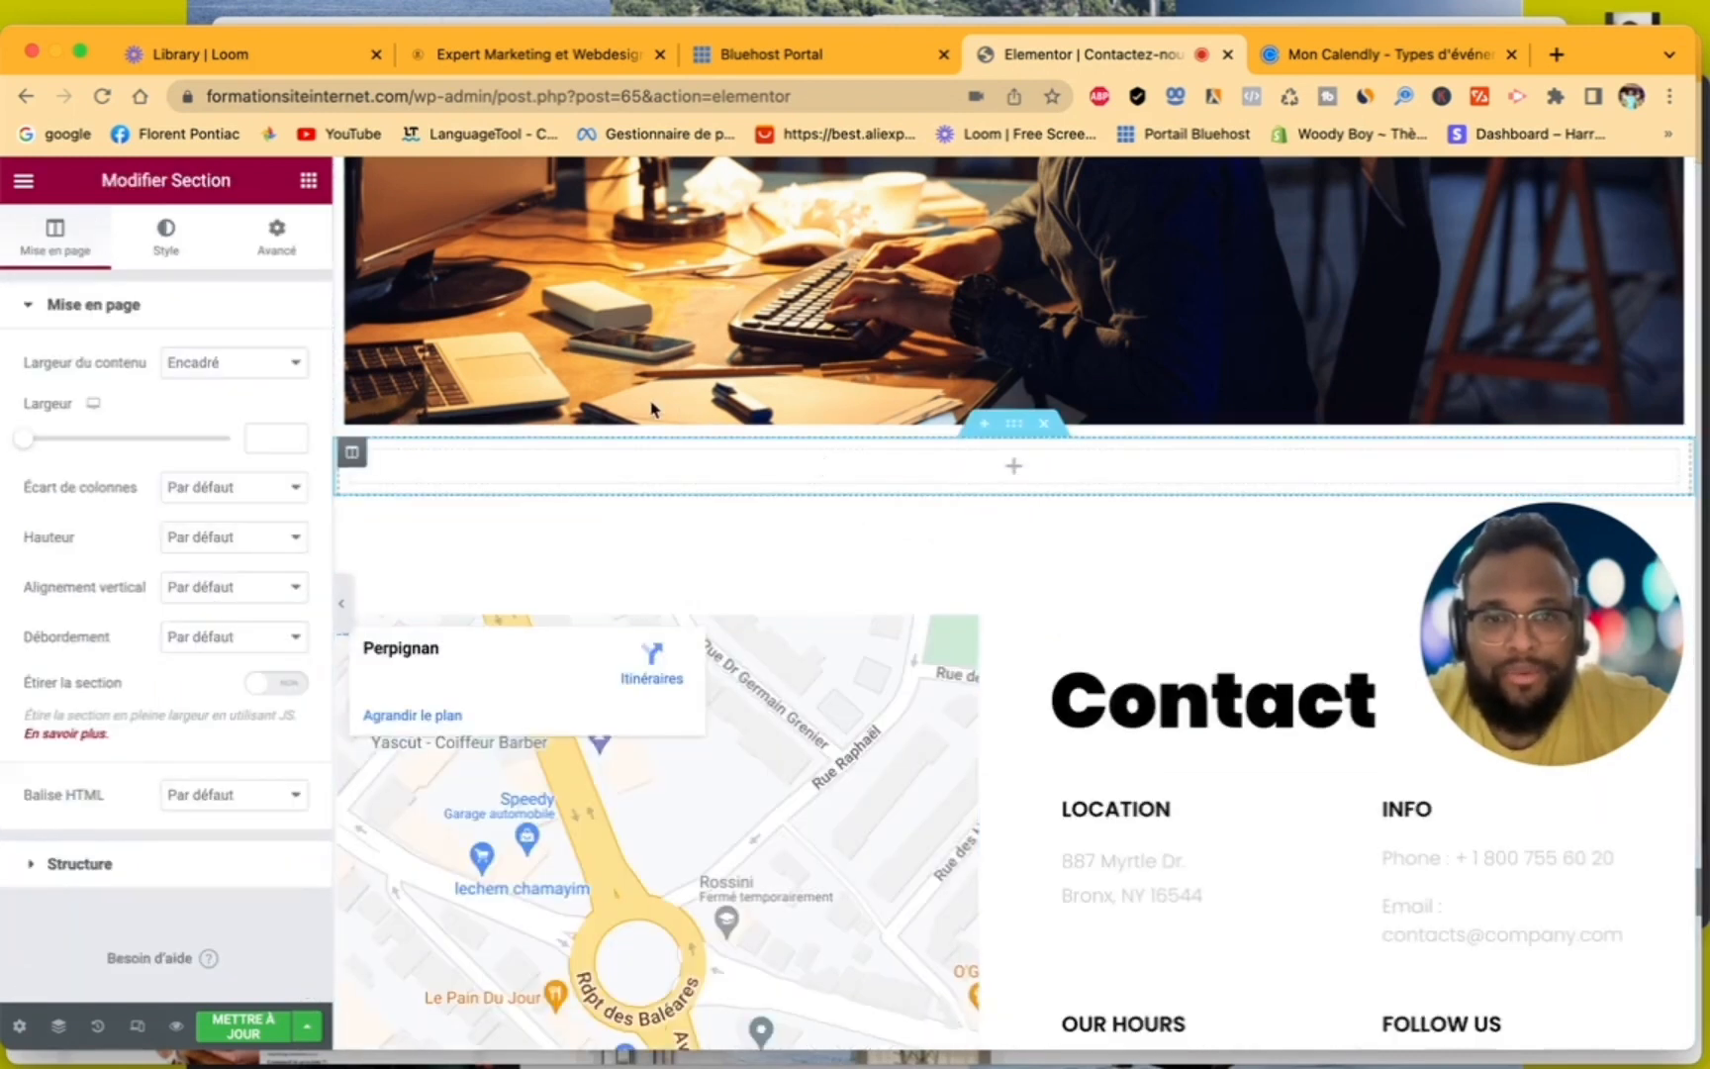
- Search the widgets for "ht" and place an HTML widget in the new empty section
left_click(902, 470)
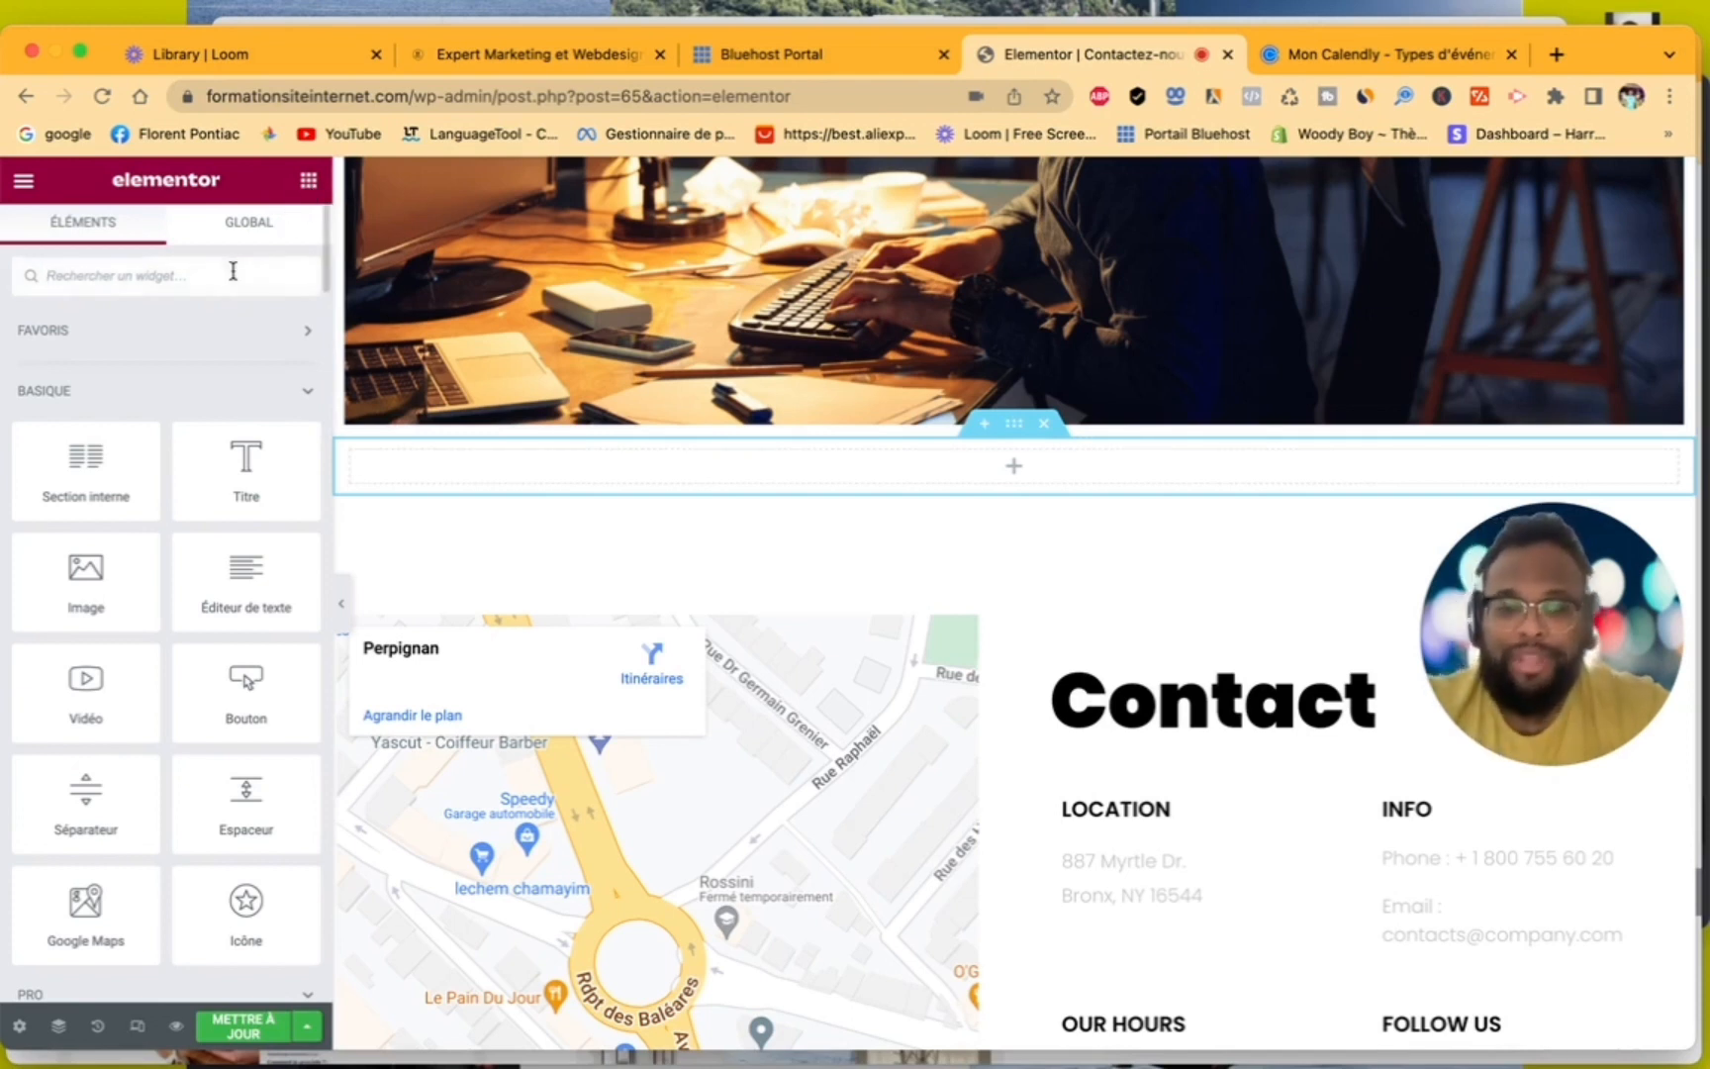
type("ht")
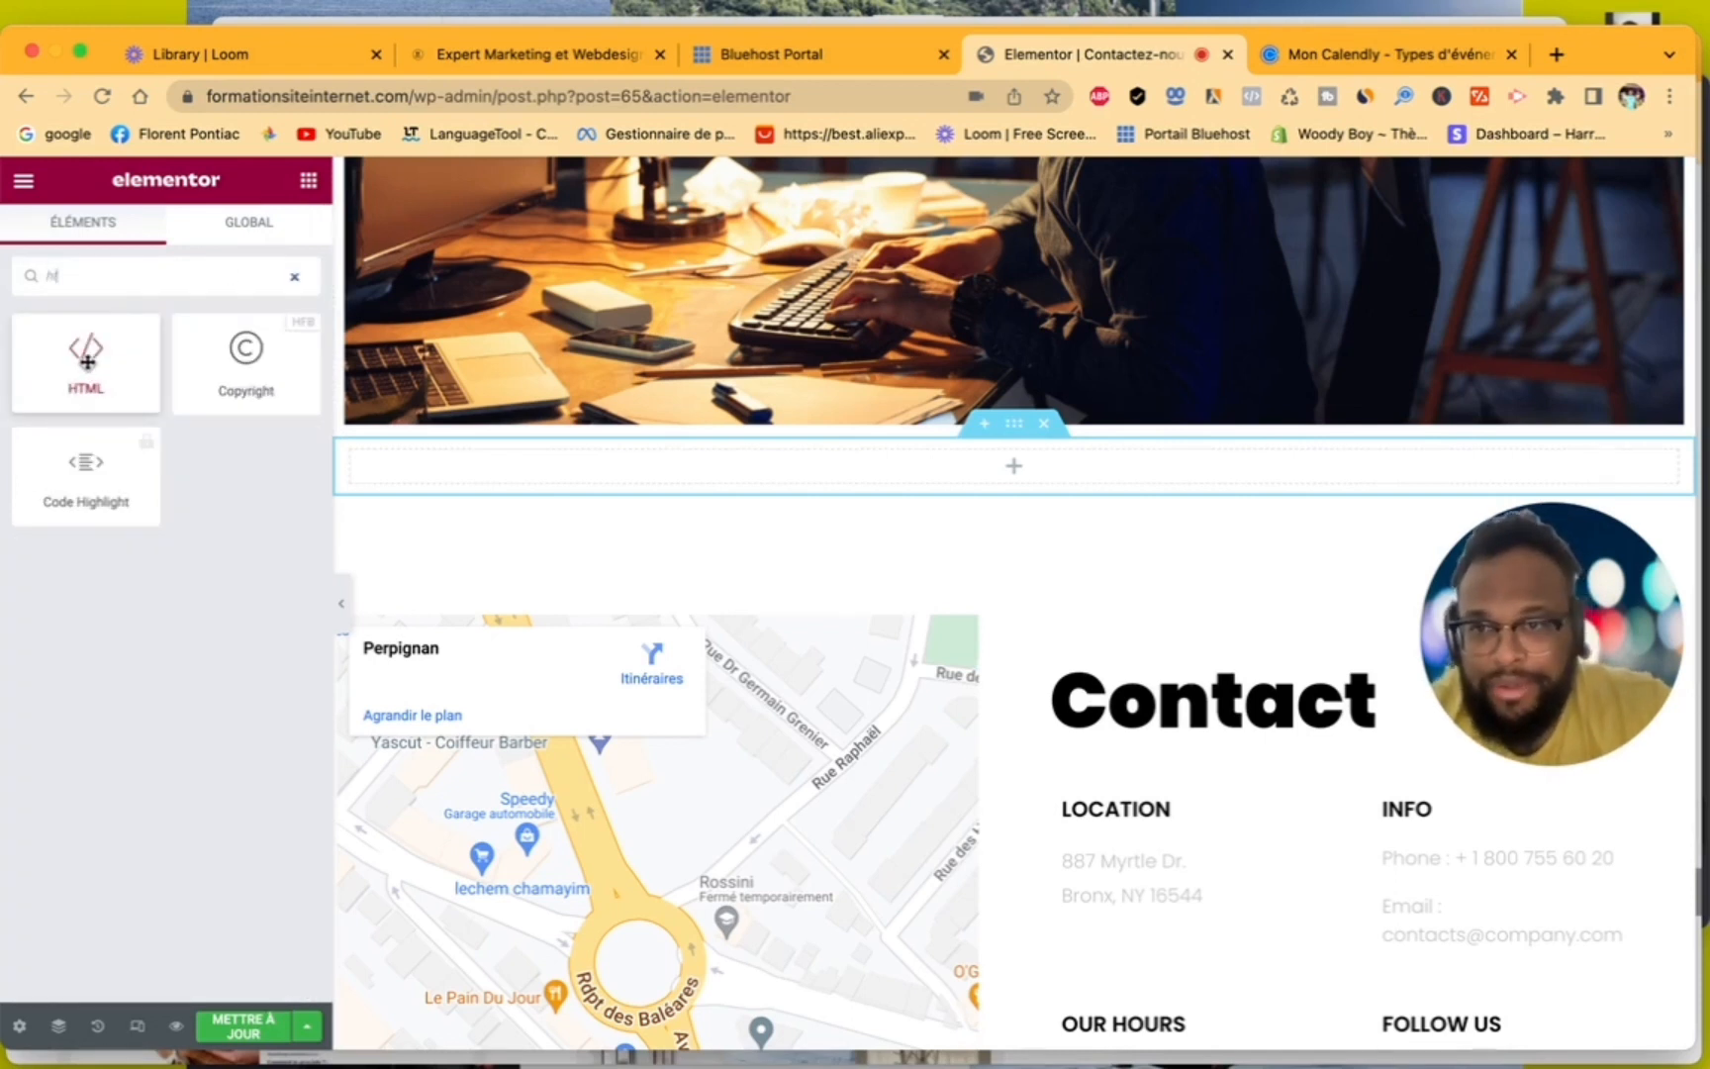
left_click_drag(87, 362, 539, 477)
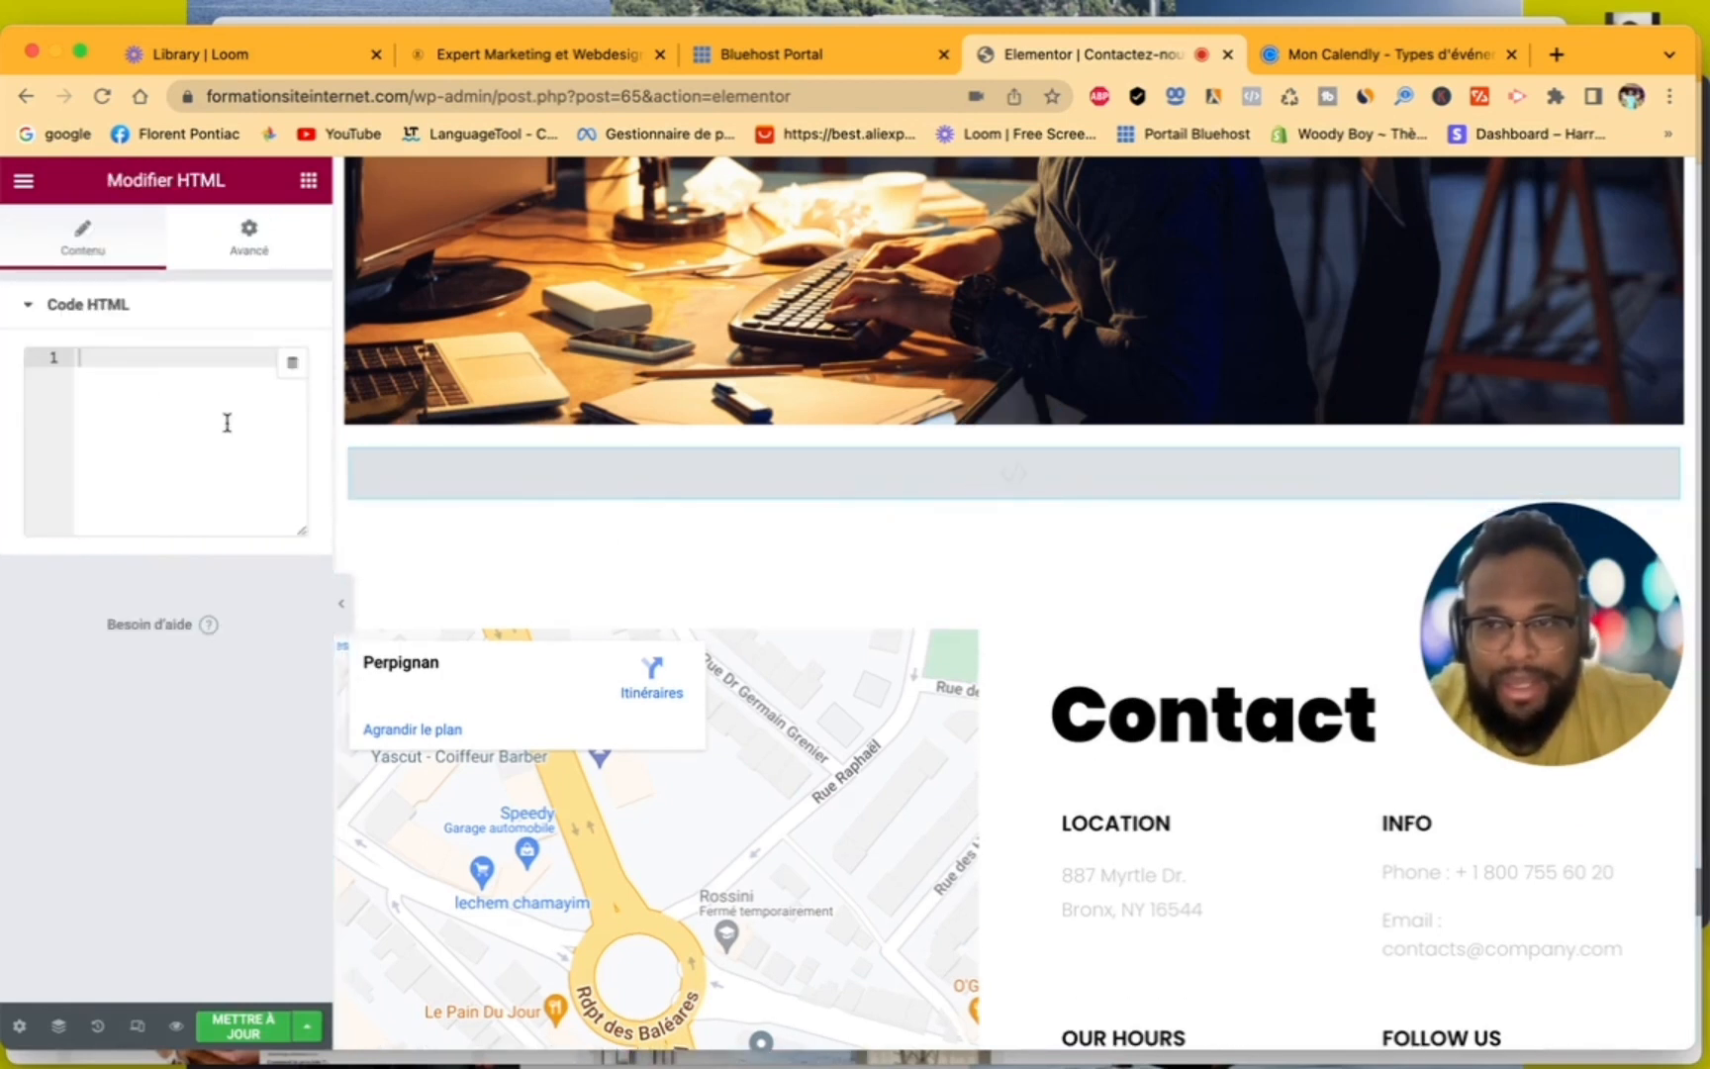
- Paste the copied Calendly embed code into the HTML widget and update the contact page
right_click(151, 378)
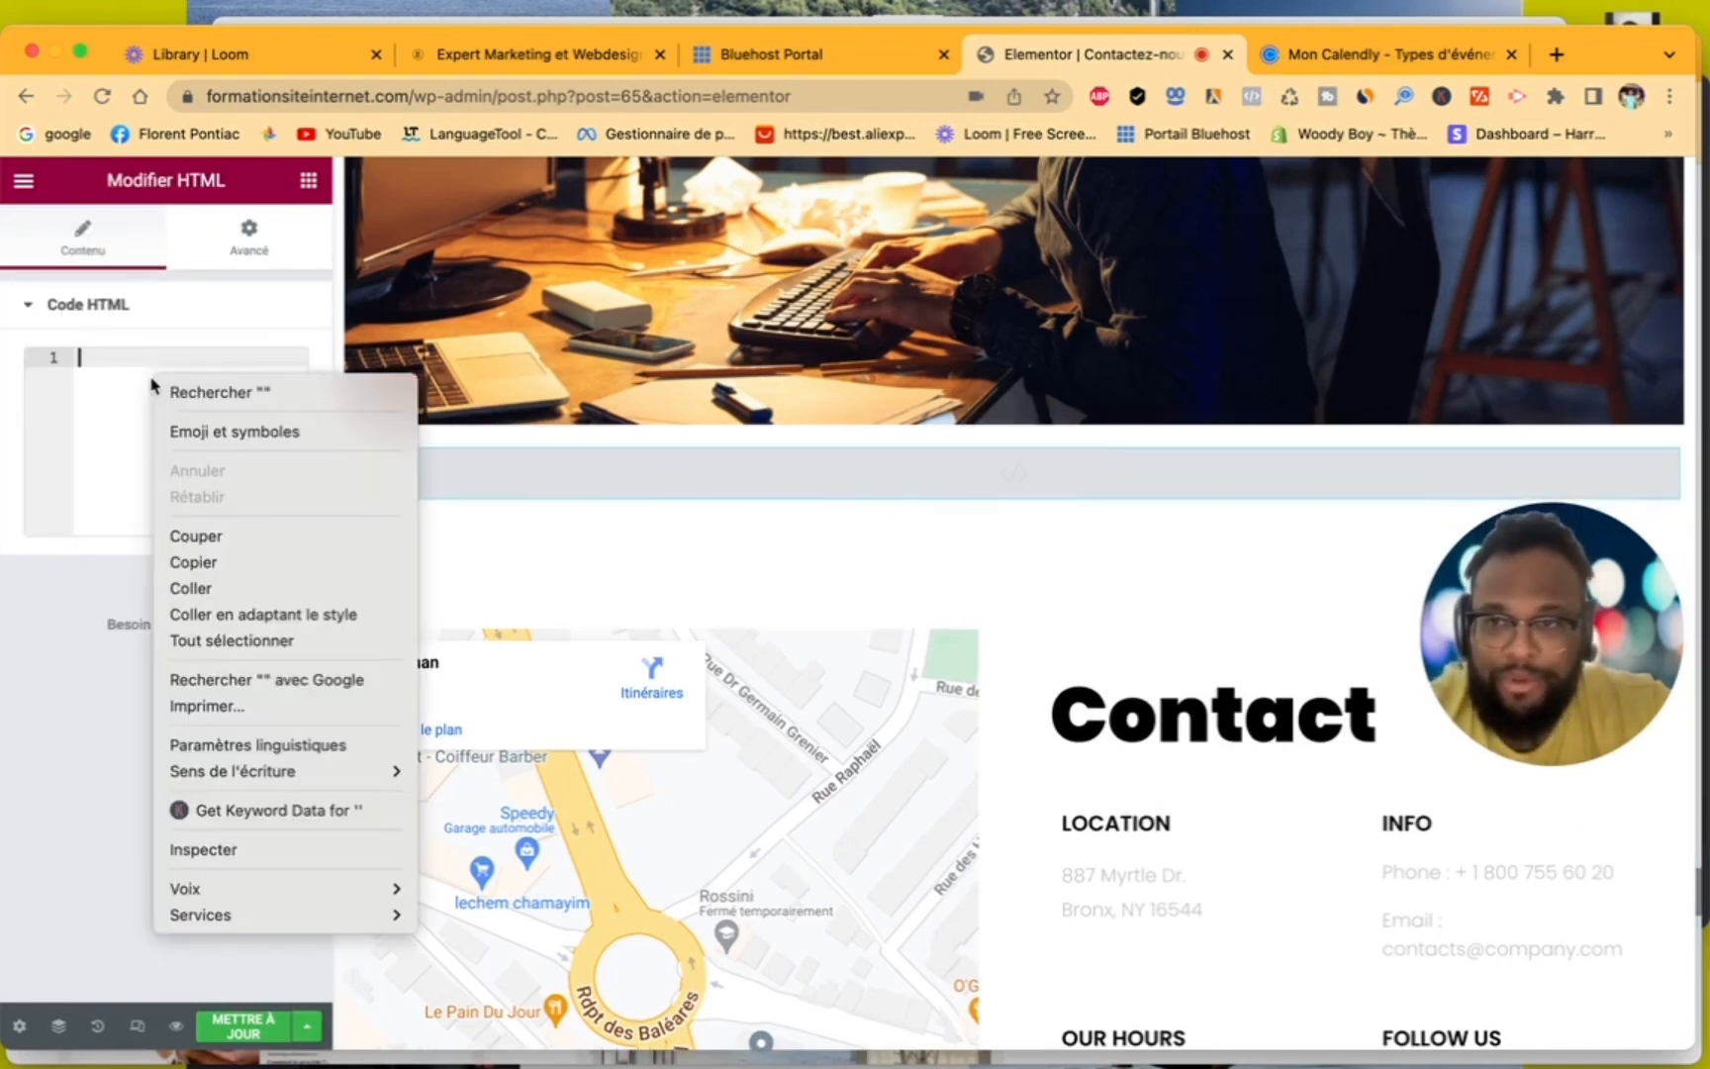
left_click(252, 584)
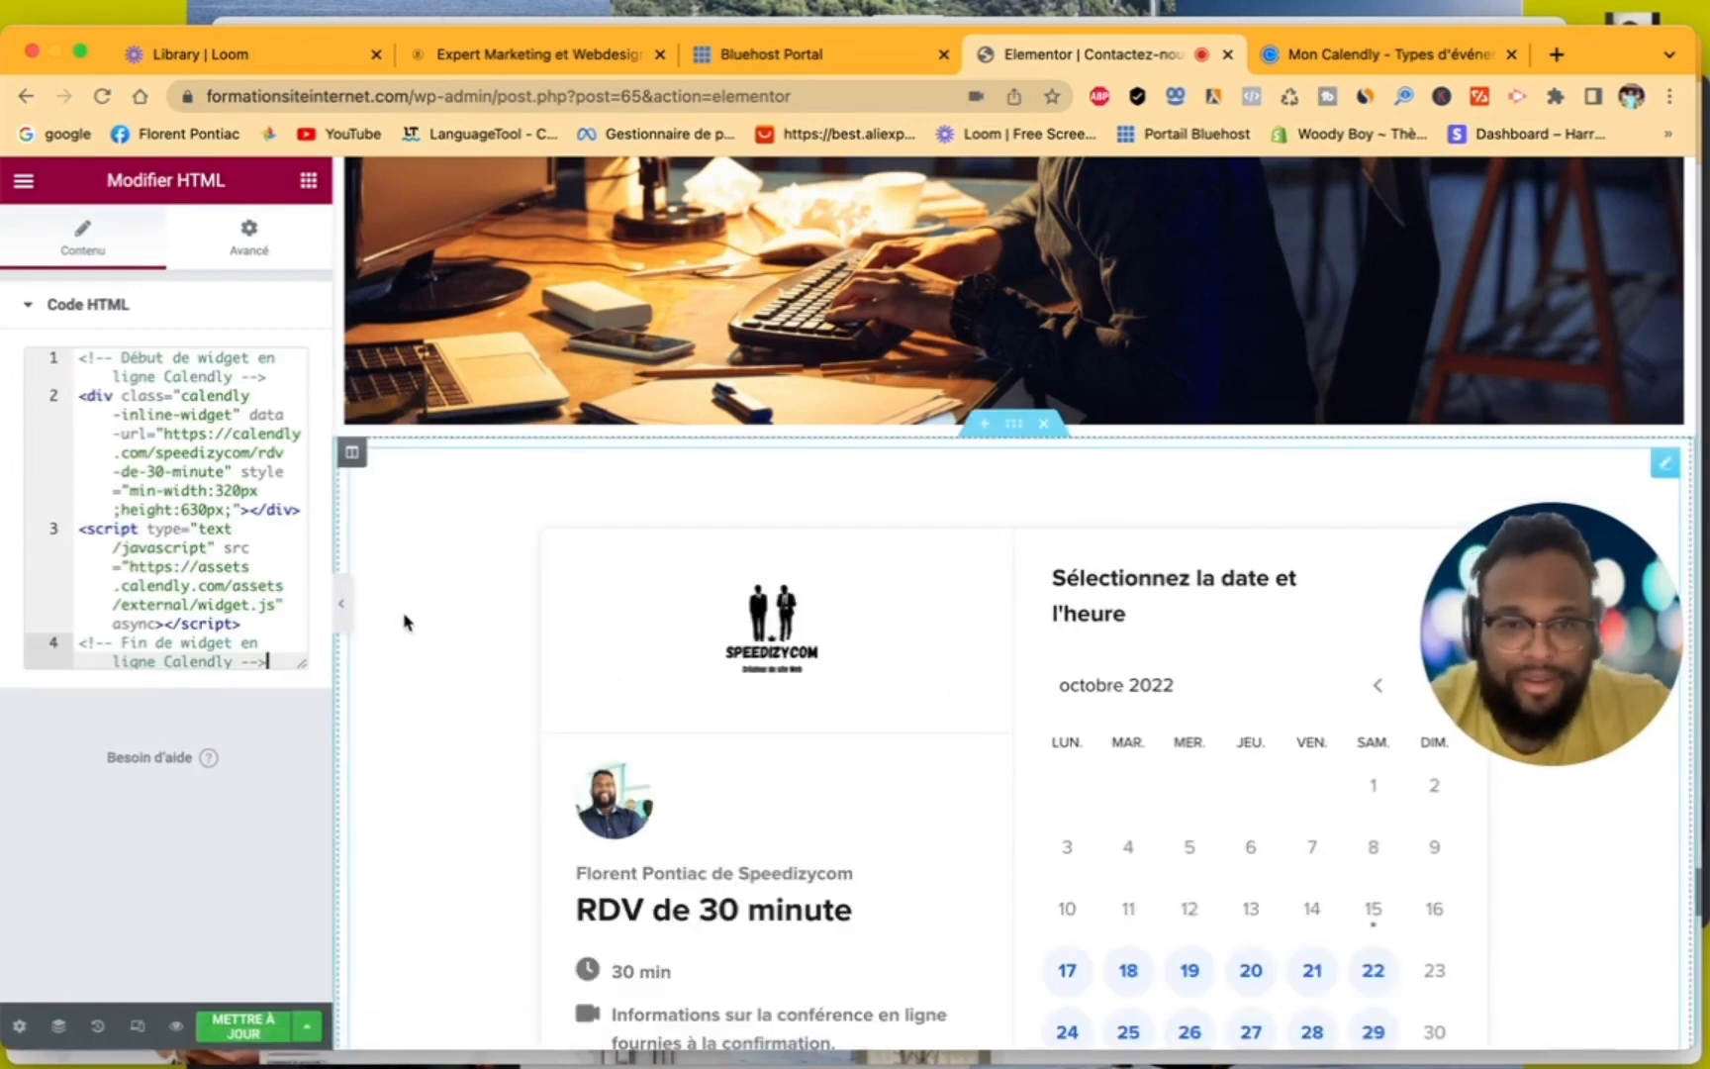
scroll(406, 621, "down", 2)
scroll(404, 622, "down", 5)
scroll(403, 622, "up", 6)
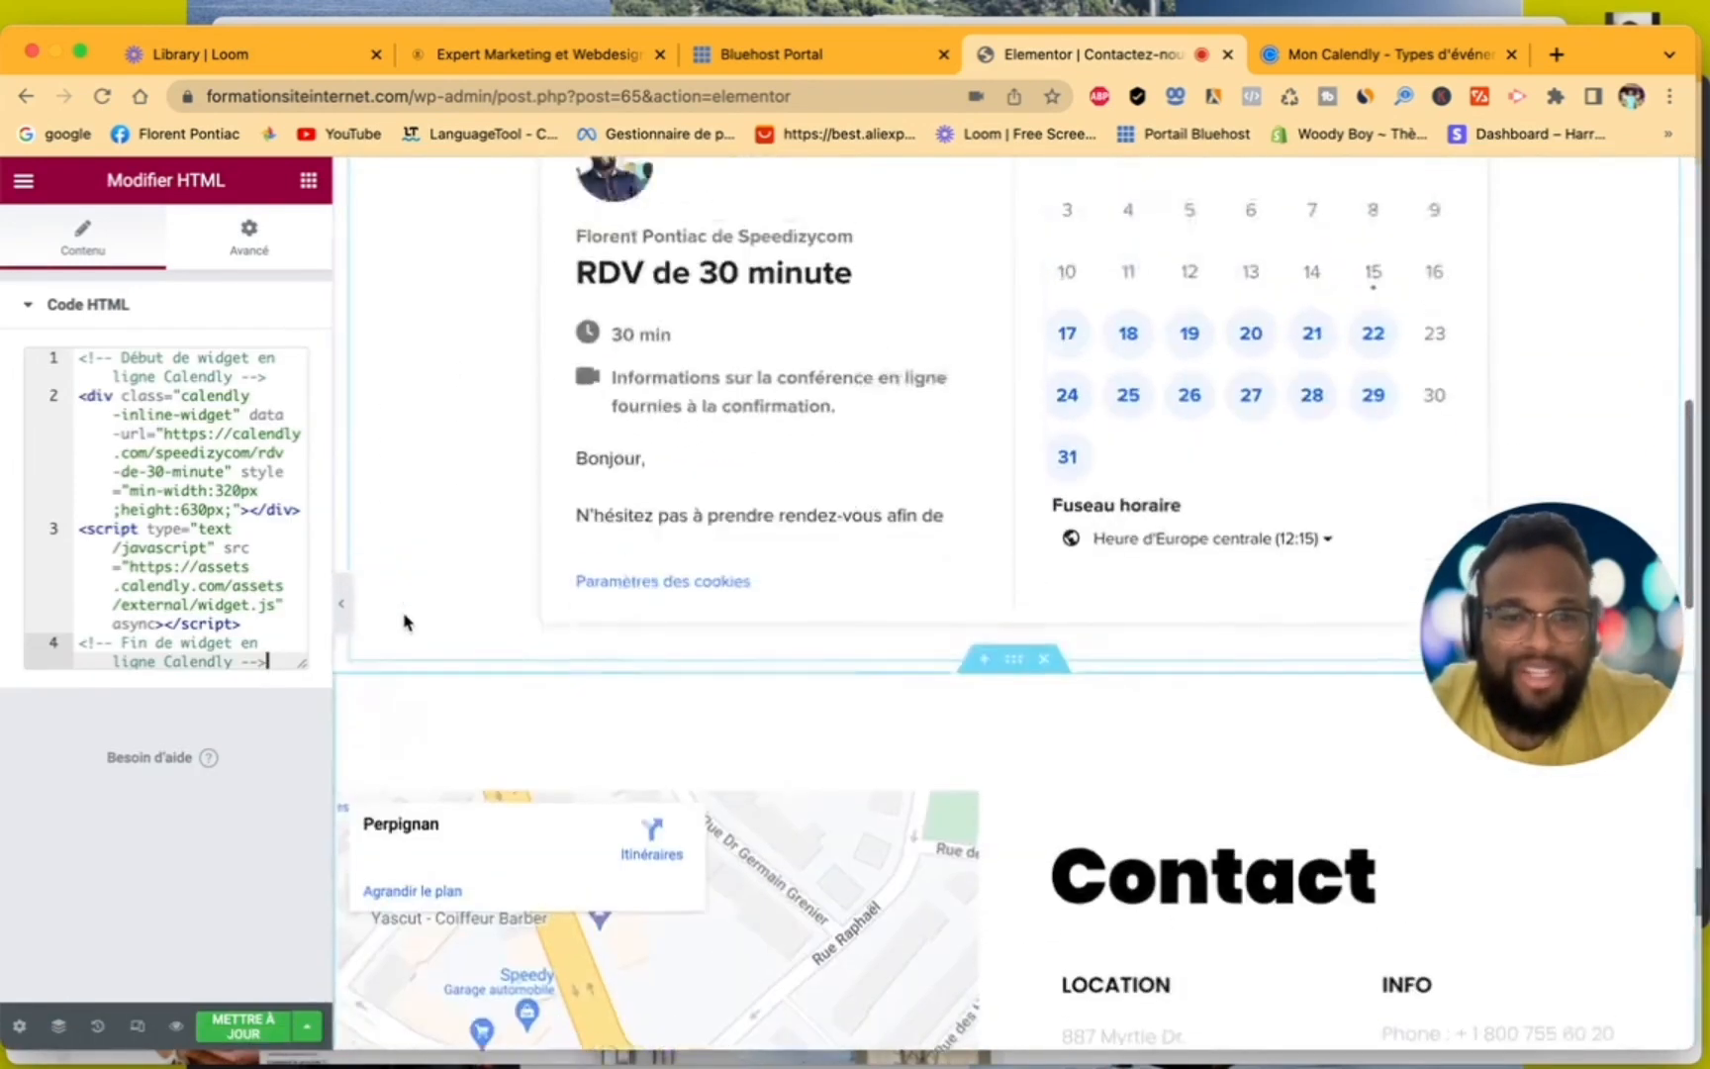
left_click(247, 1029)
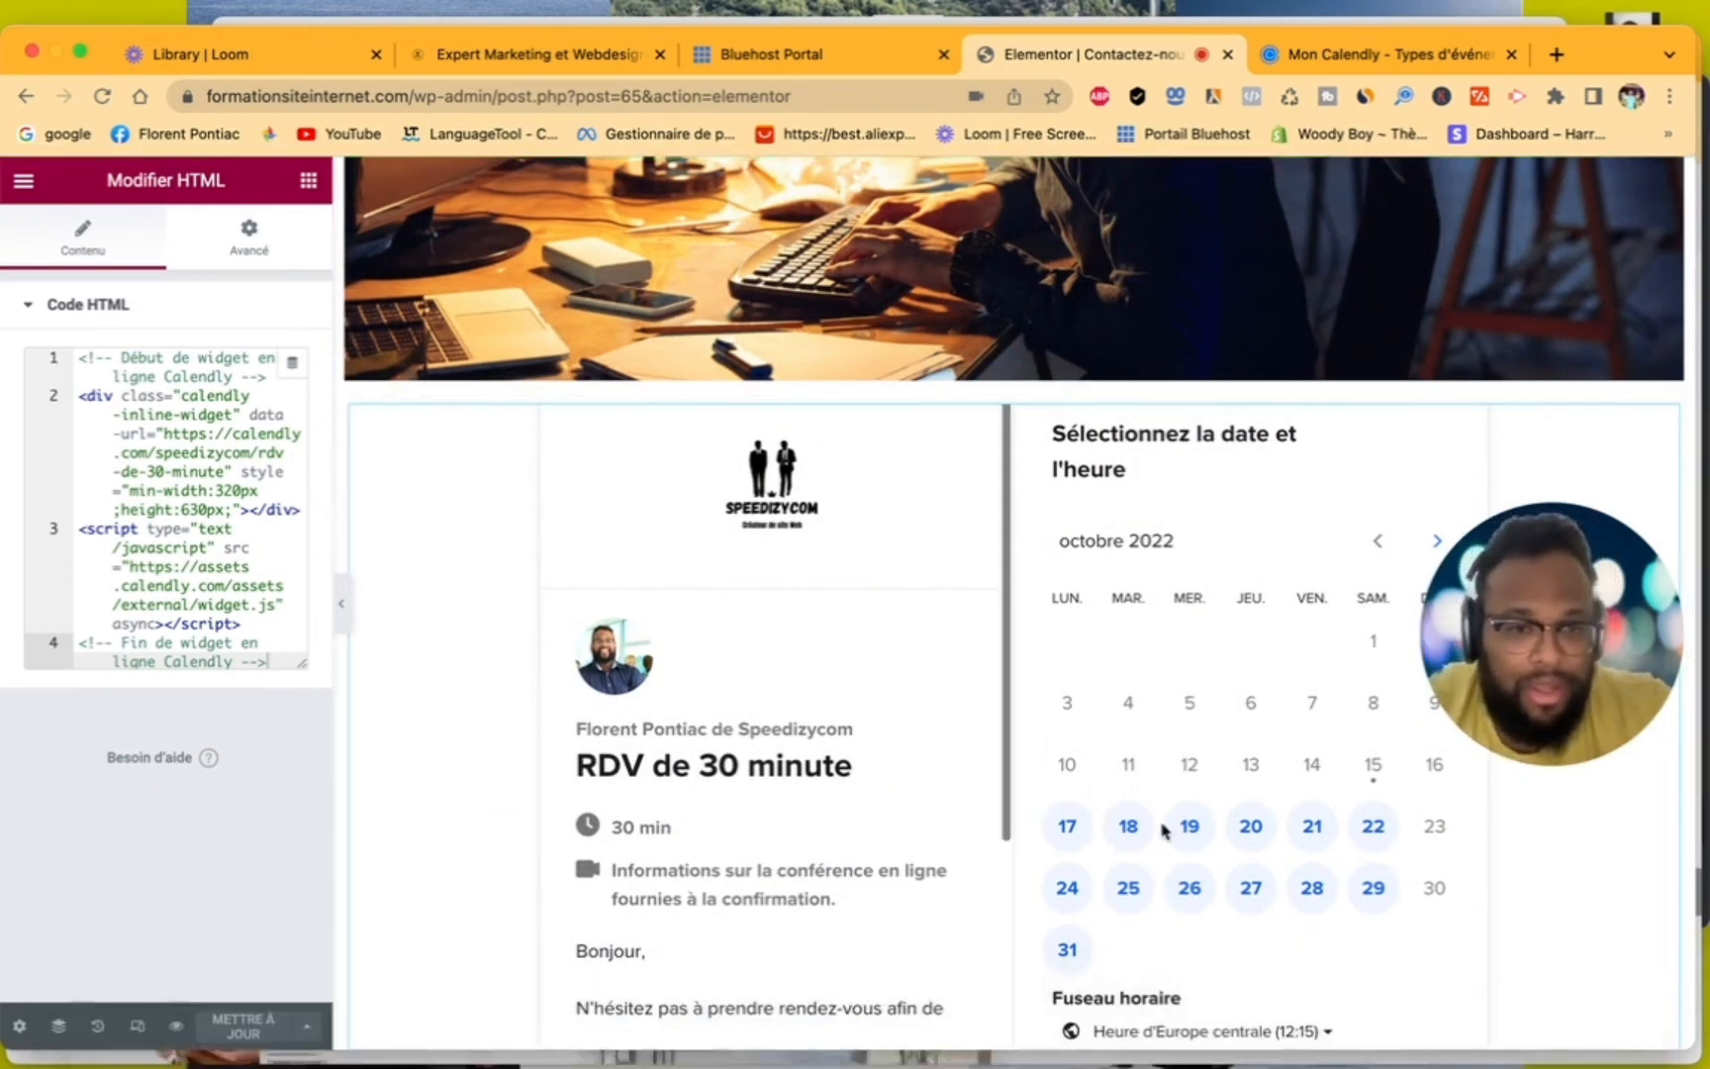
- Test the embedded booking calendar by selecting 18 and 17 October 2022, and check how it sits above the map and Contact section
left_click(1128, 826)
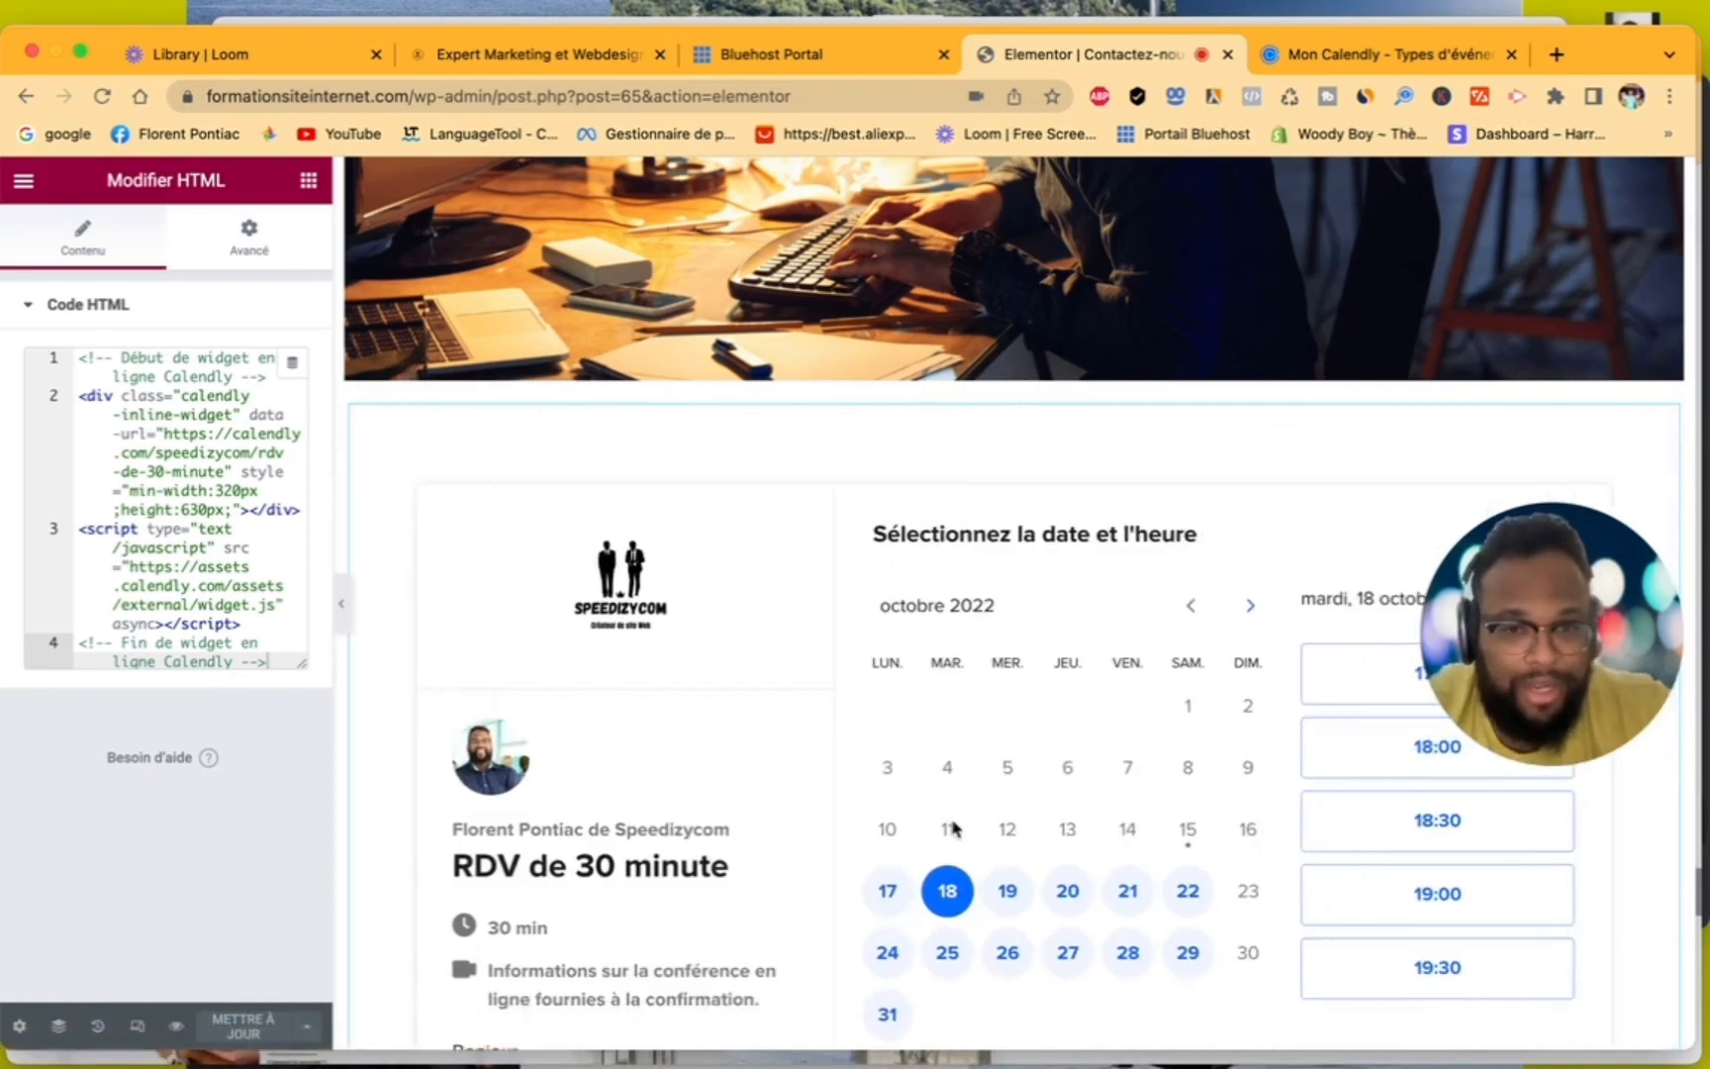
left_click(890, 888)
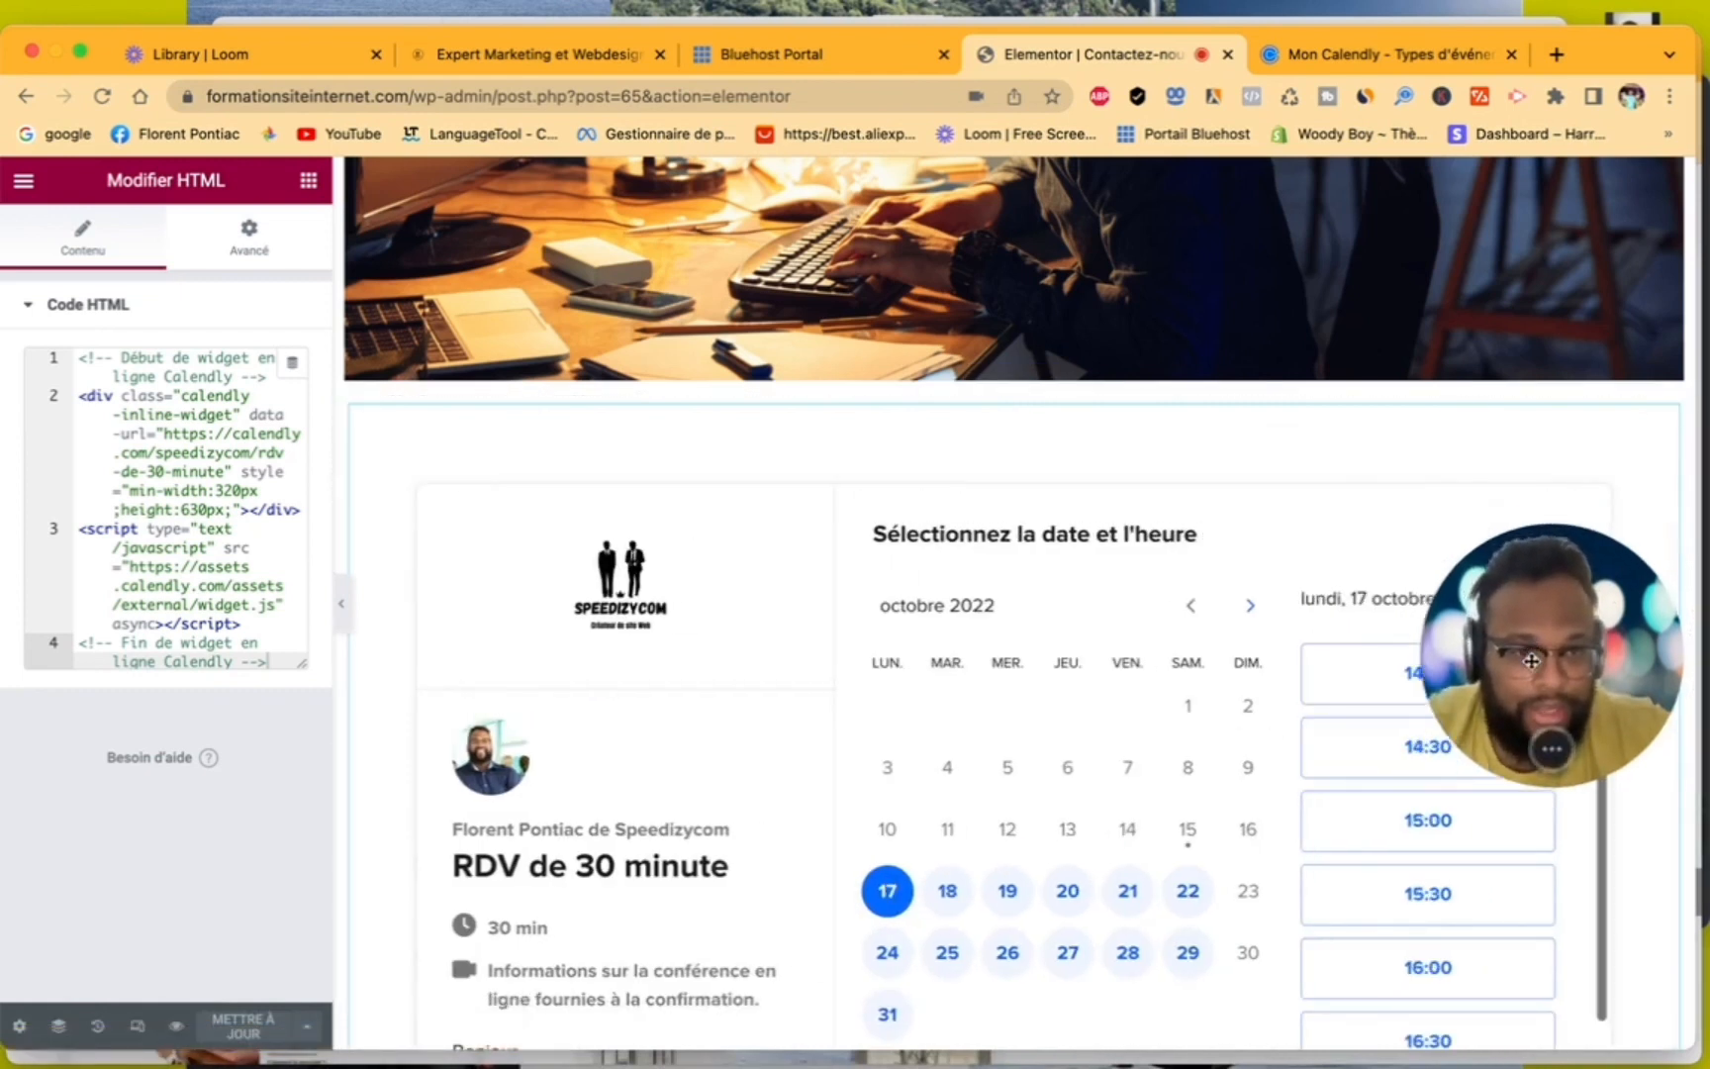
left_click_drag(1541, 622, 1541, 830)
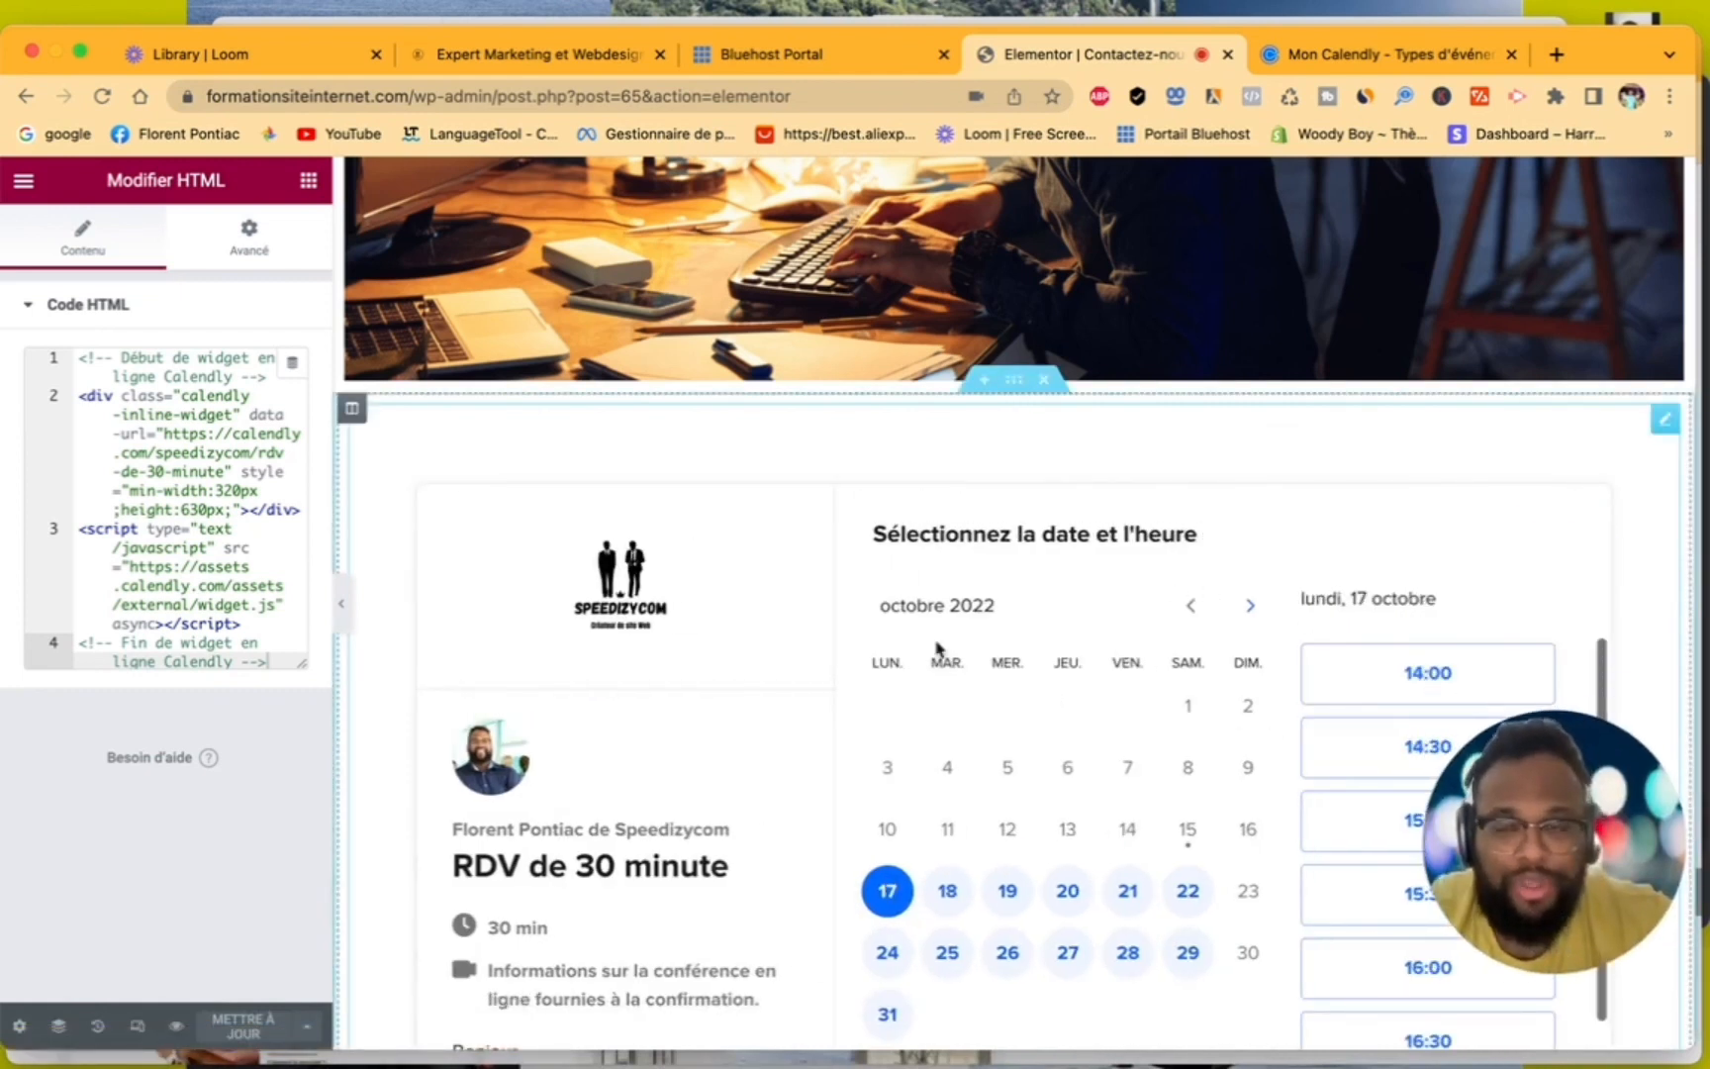
scroll(936, 594, "down", 5)
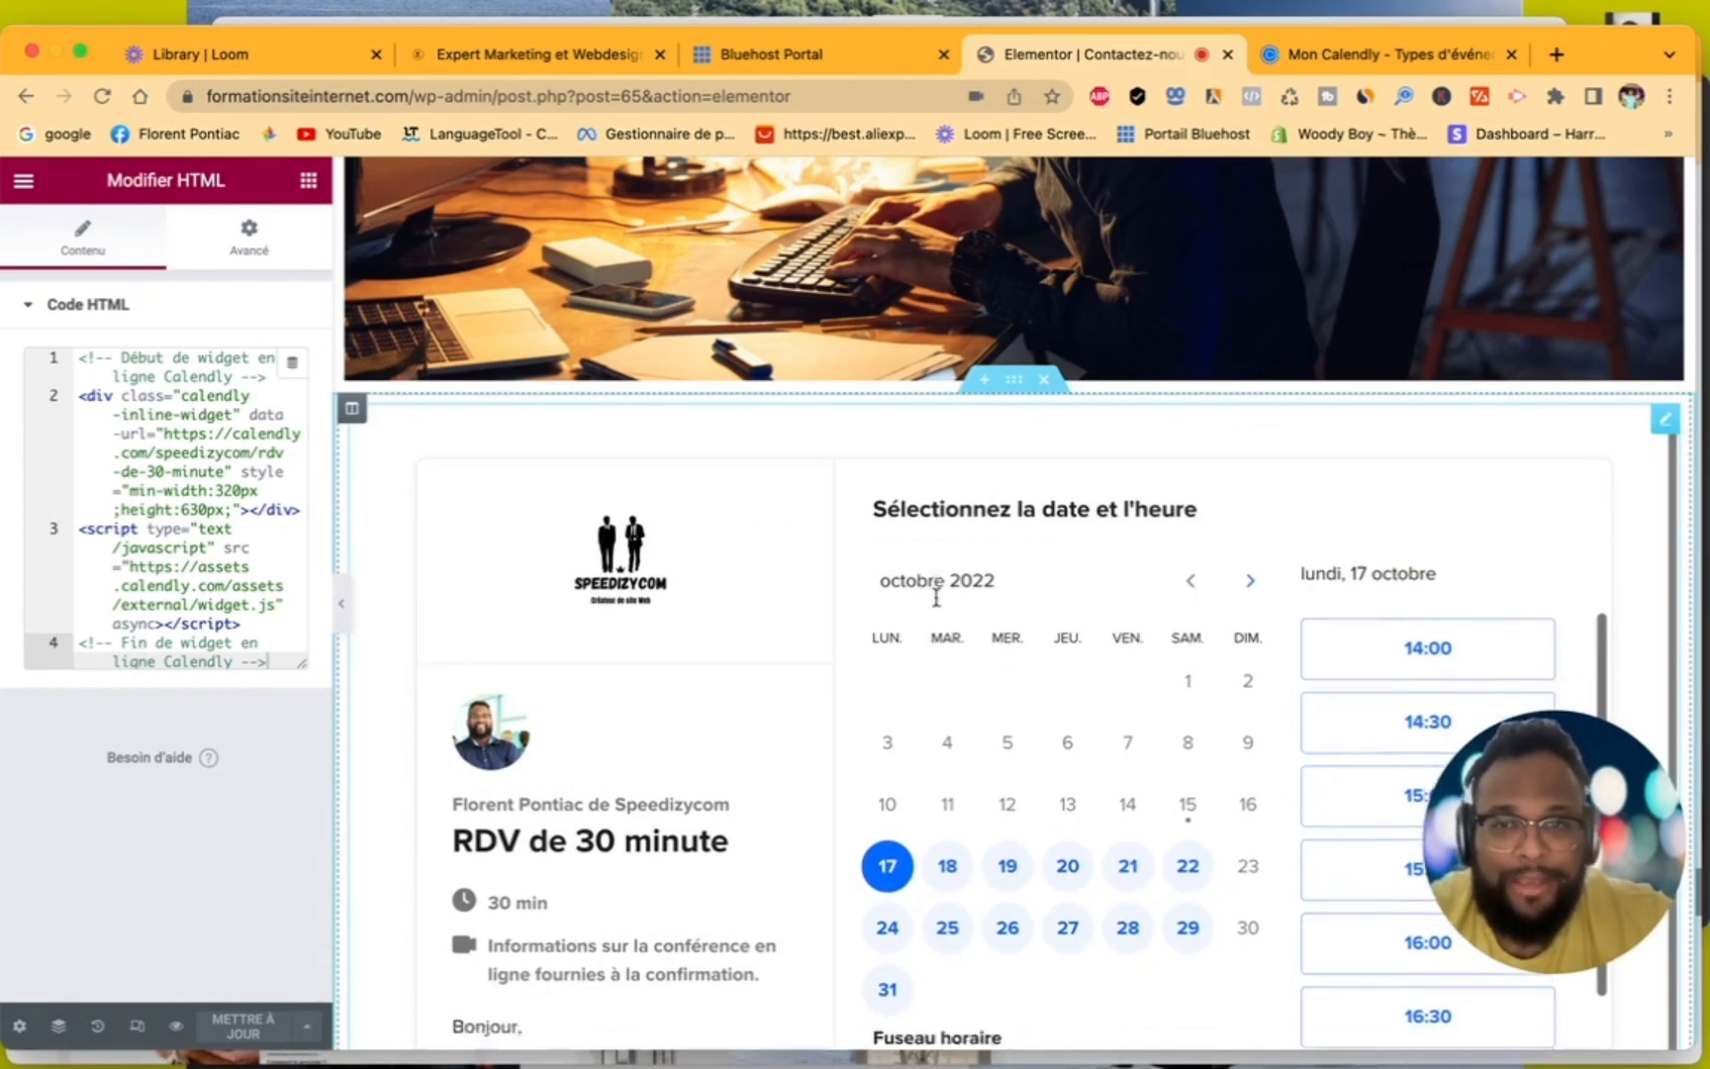
scroll(937, 597, "down", 15)
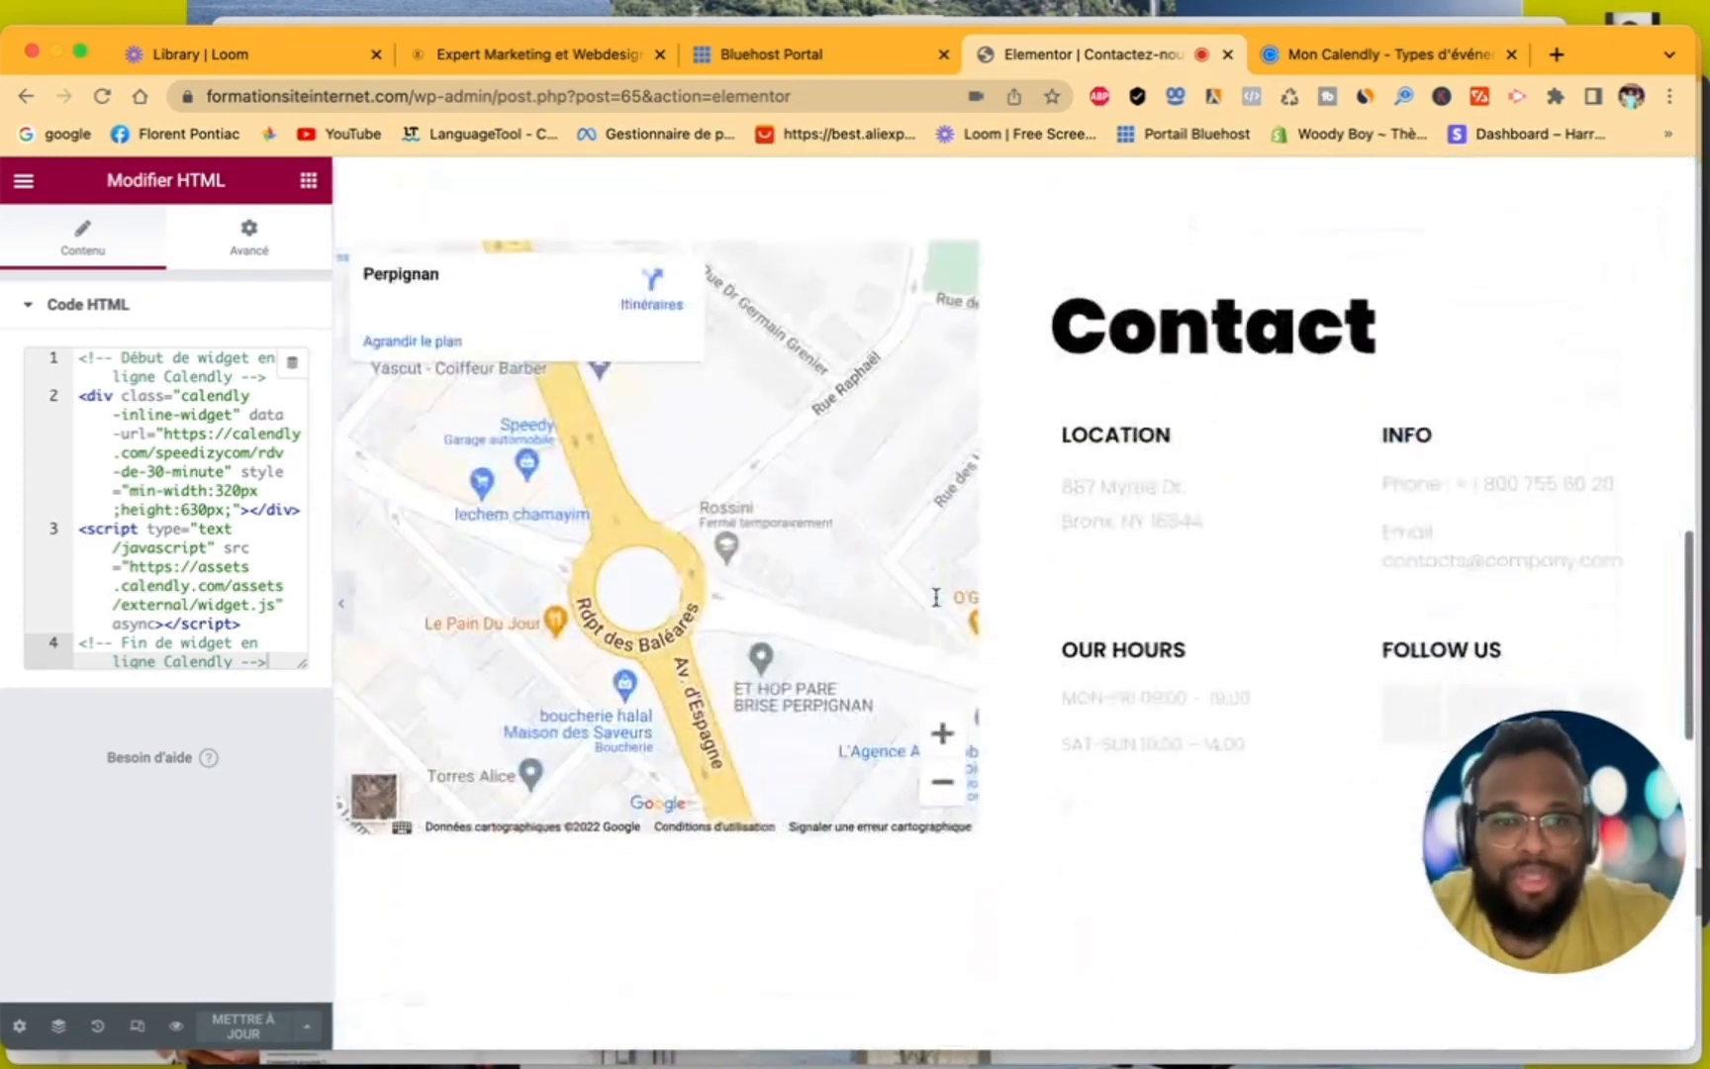
scroll(936, 596, "up", 10)
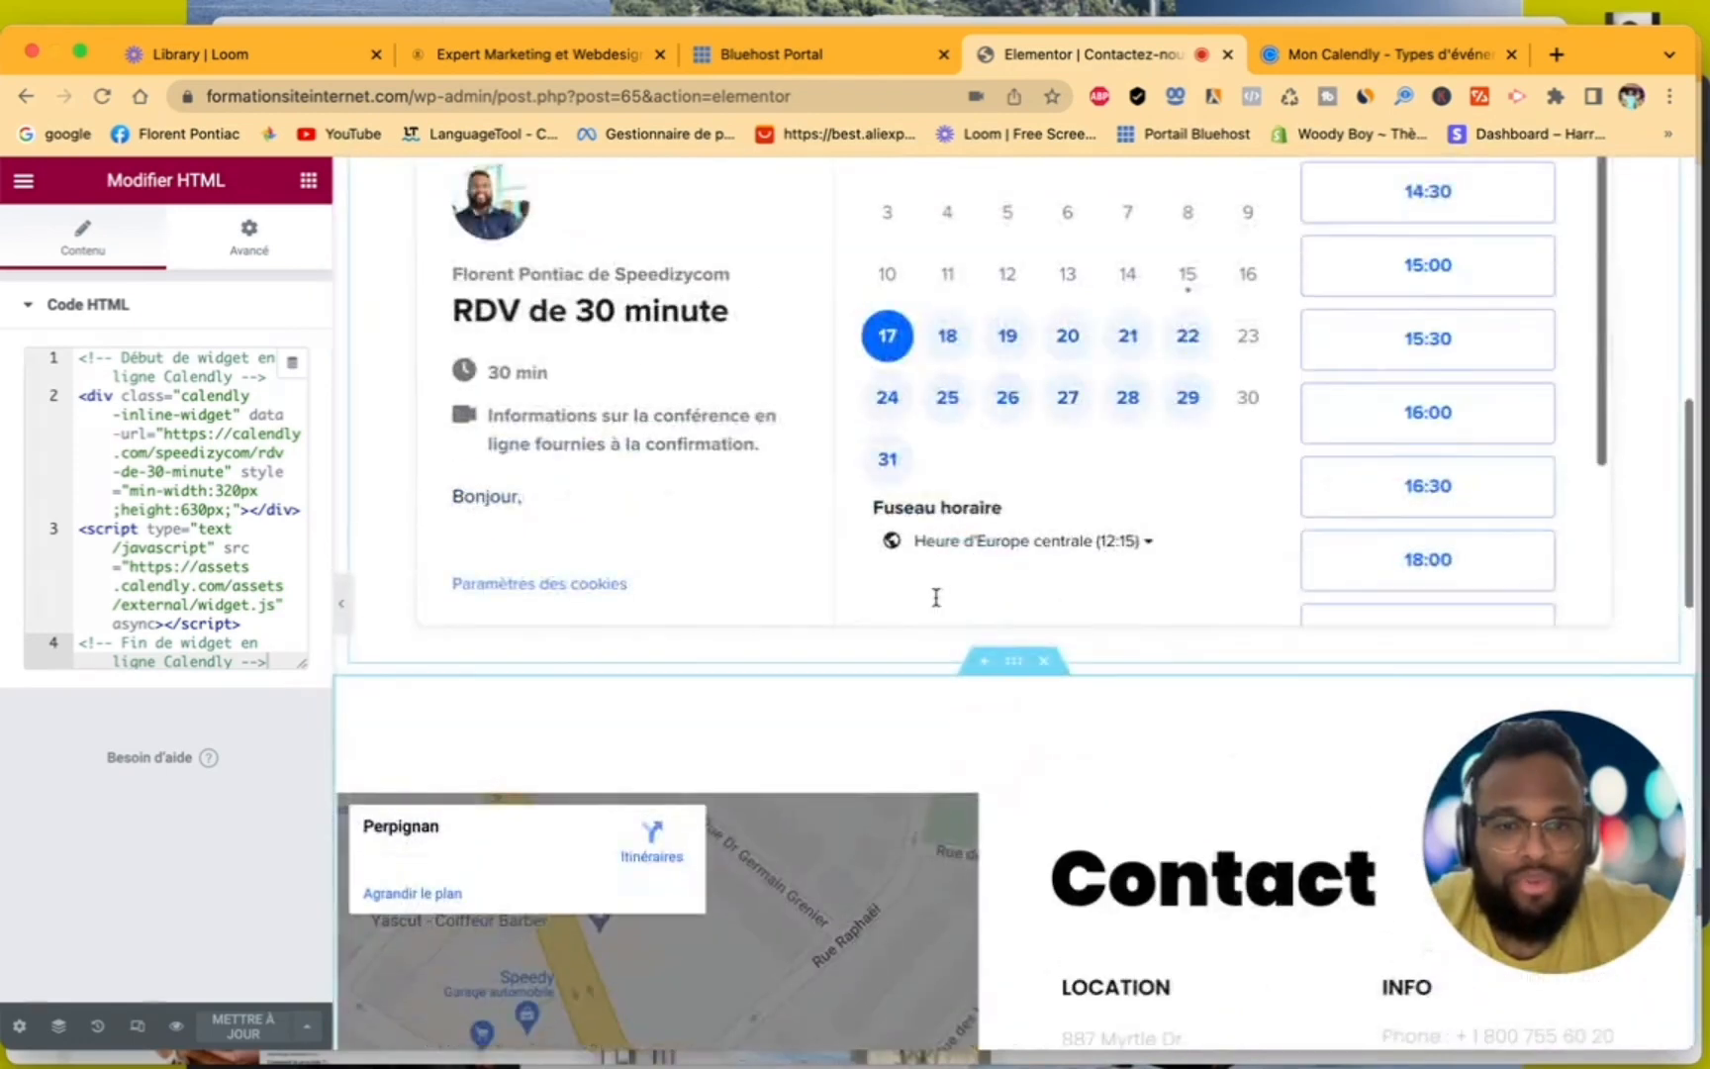
scroll(937, 597, "down", 5)
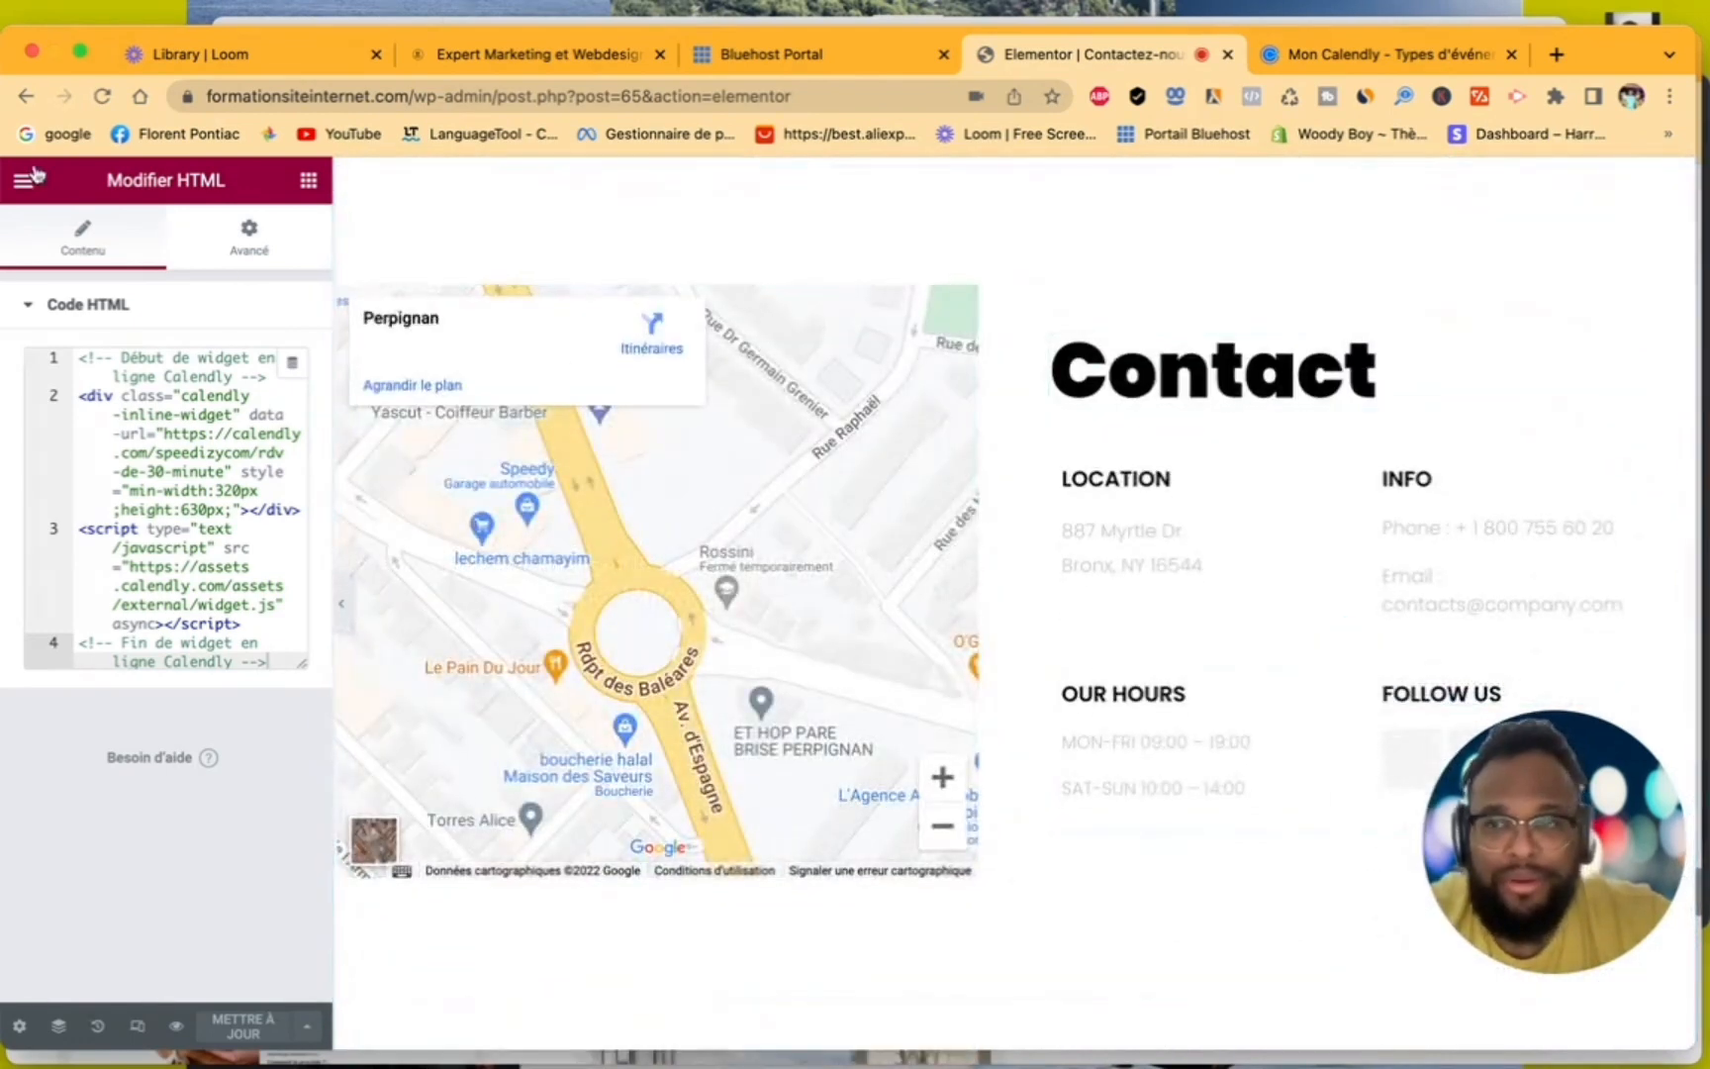
- Leave the editor to view the contact page on the site and check the ACCEUIL and NOS SERVICES pages
left_click(26, 184)
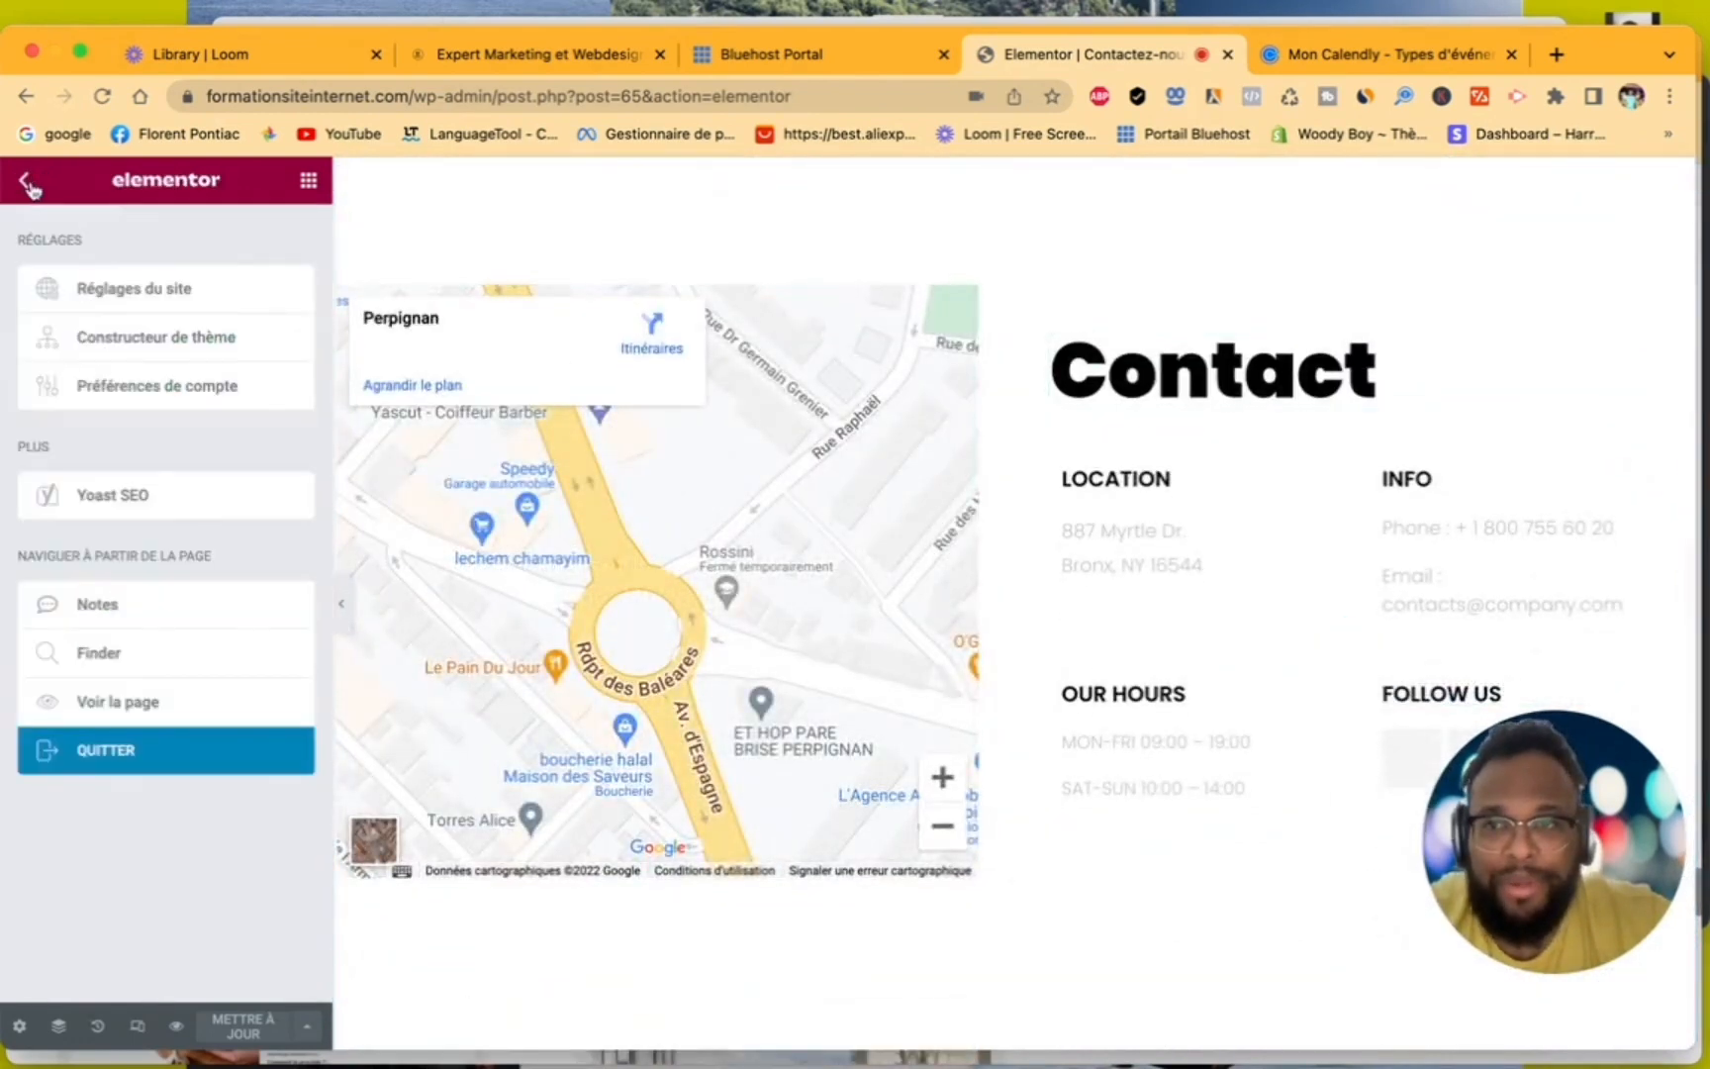
left_click(144, 705)
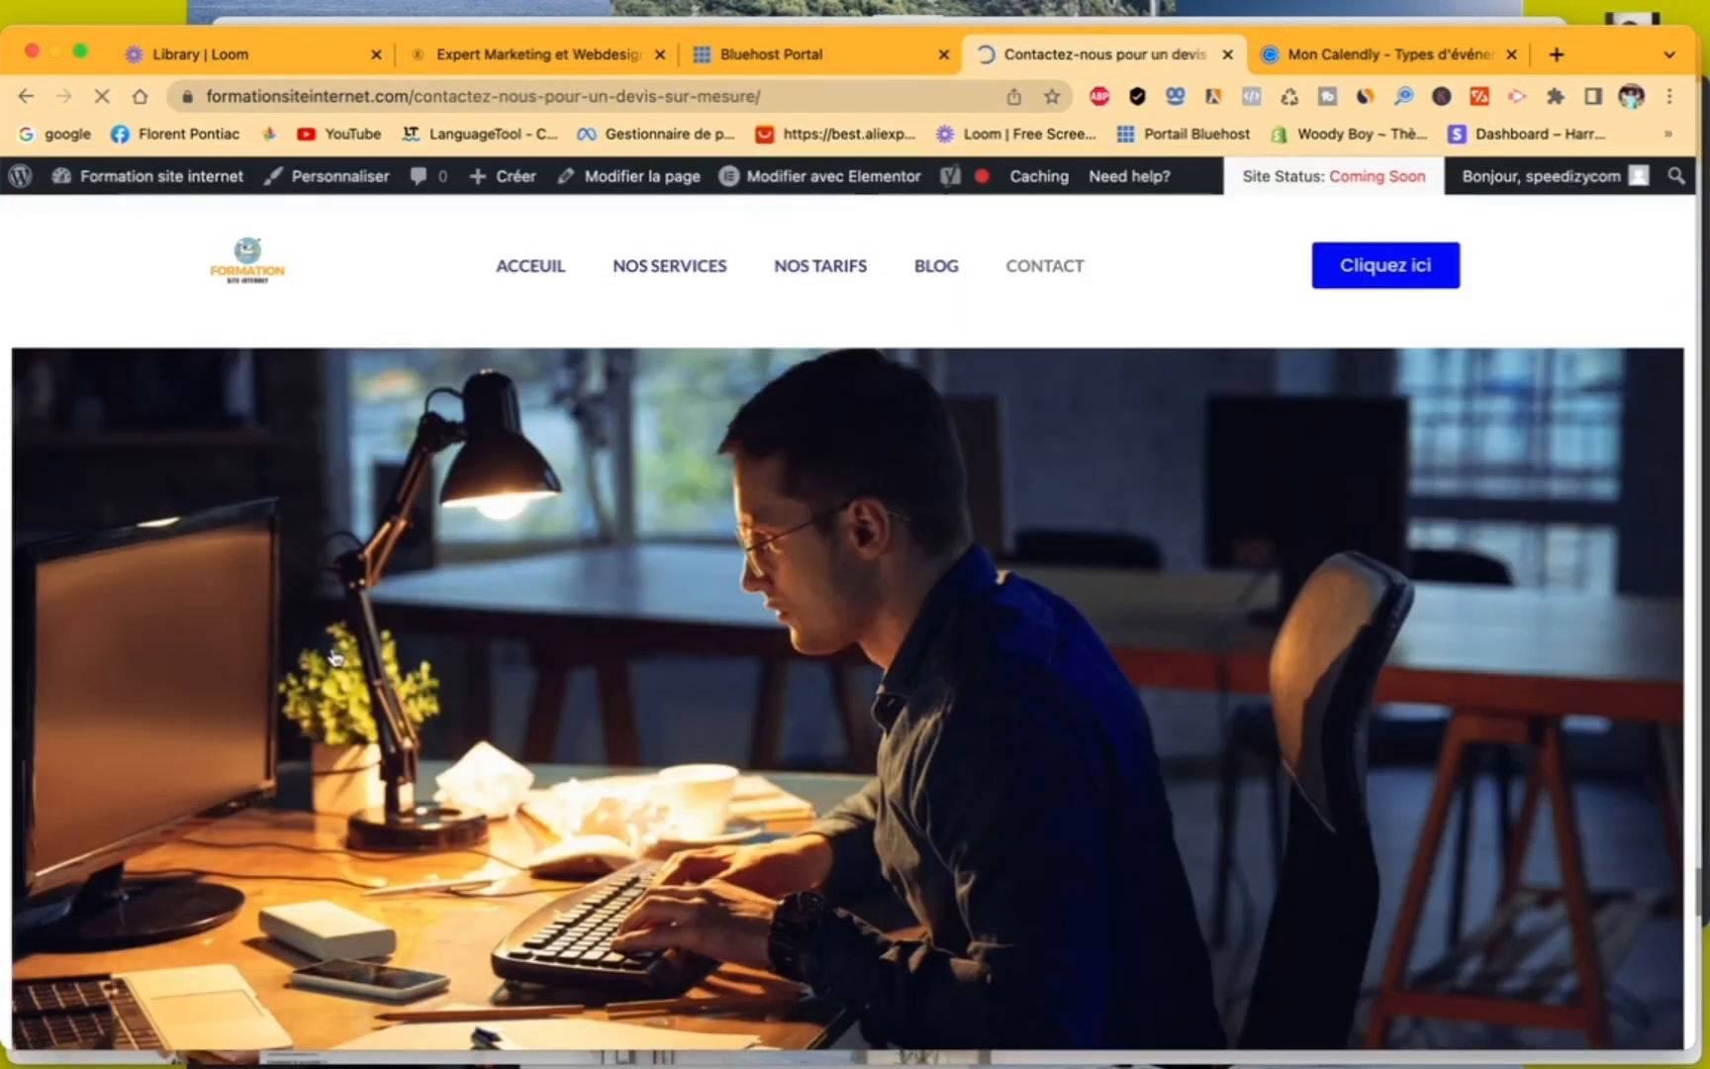
left_click(529, 279)
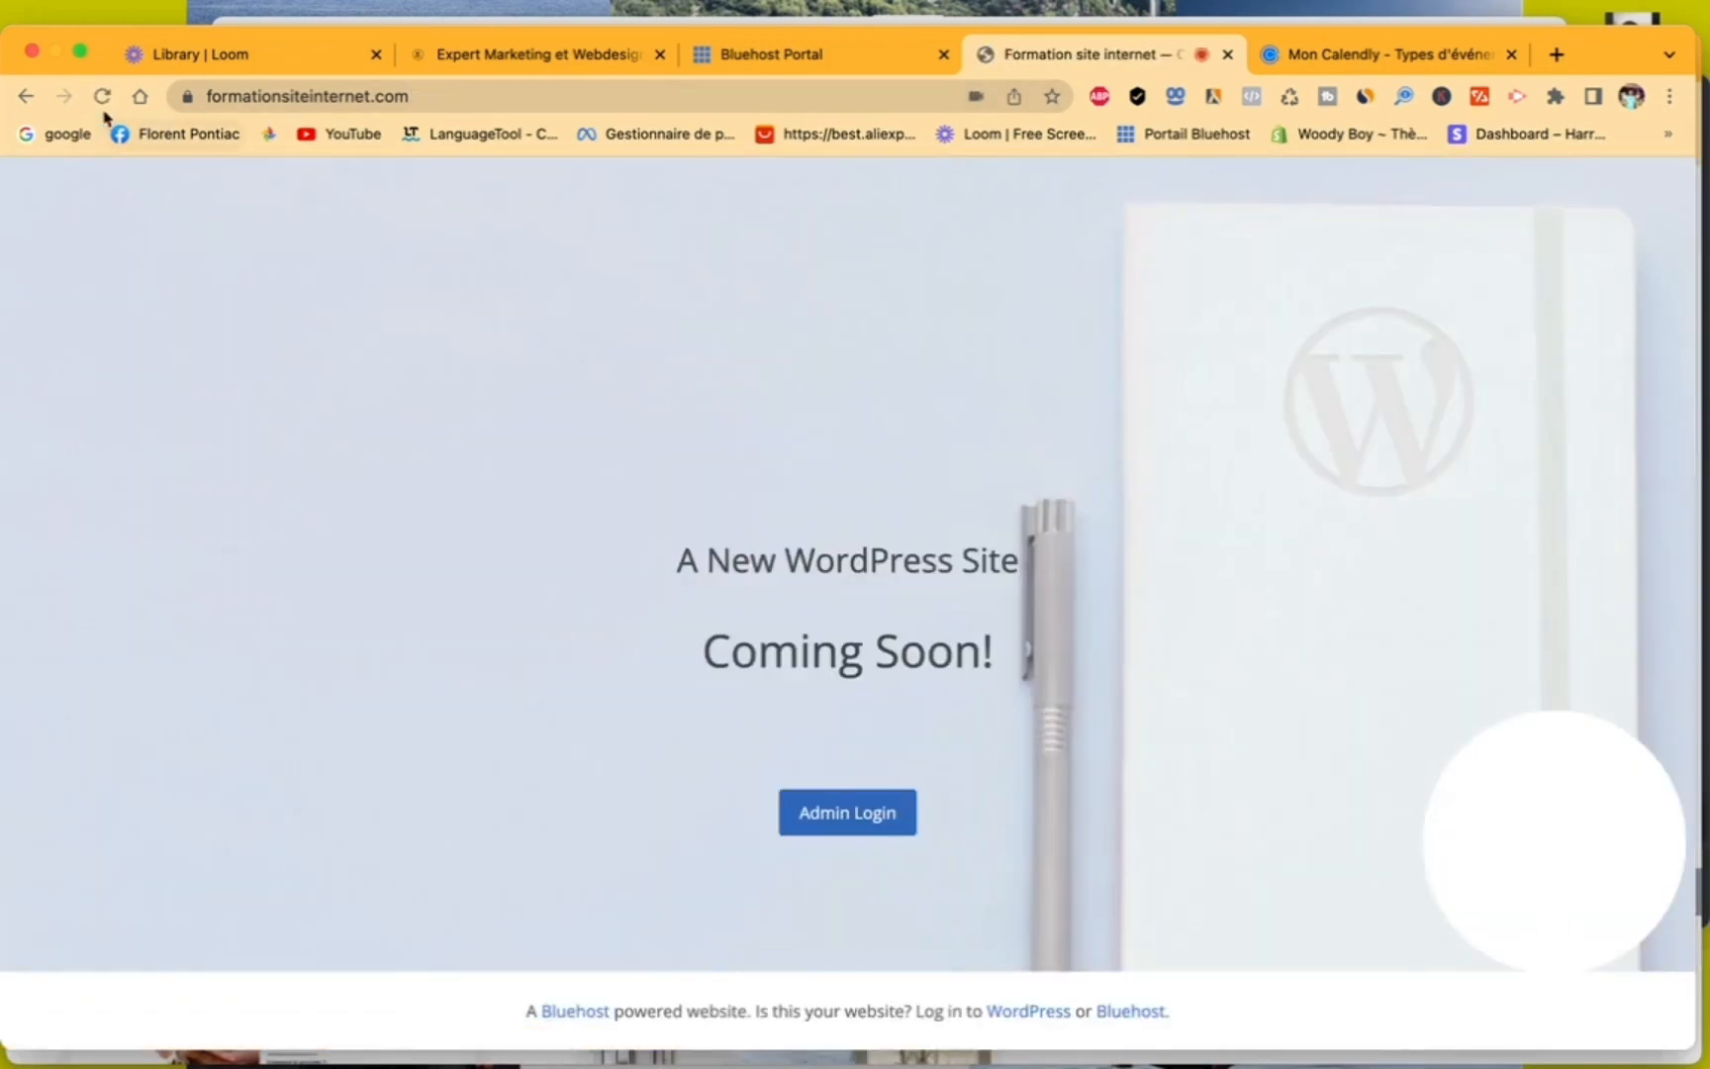
left_click(24, 97)
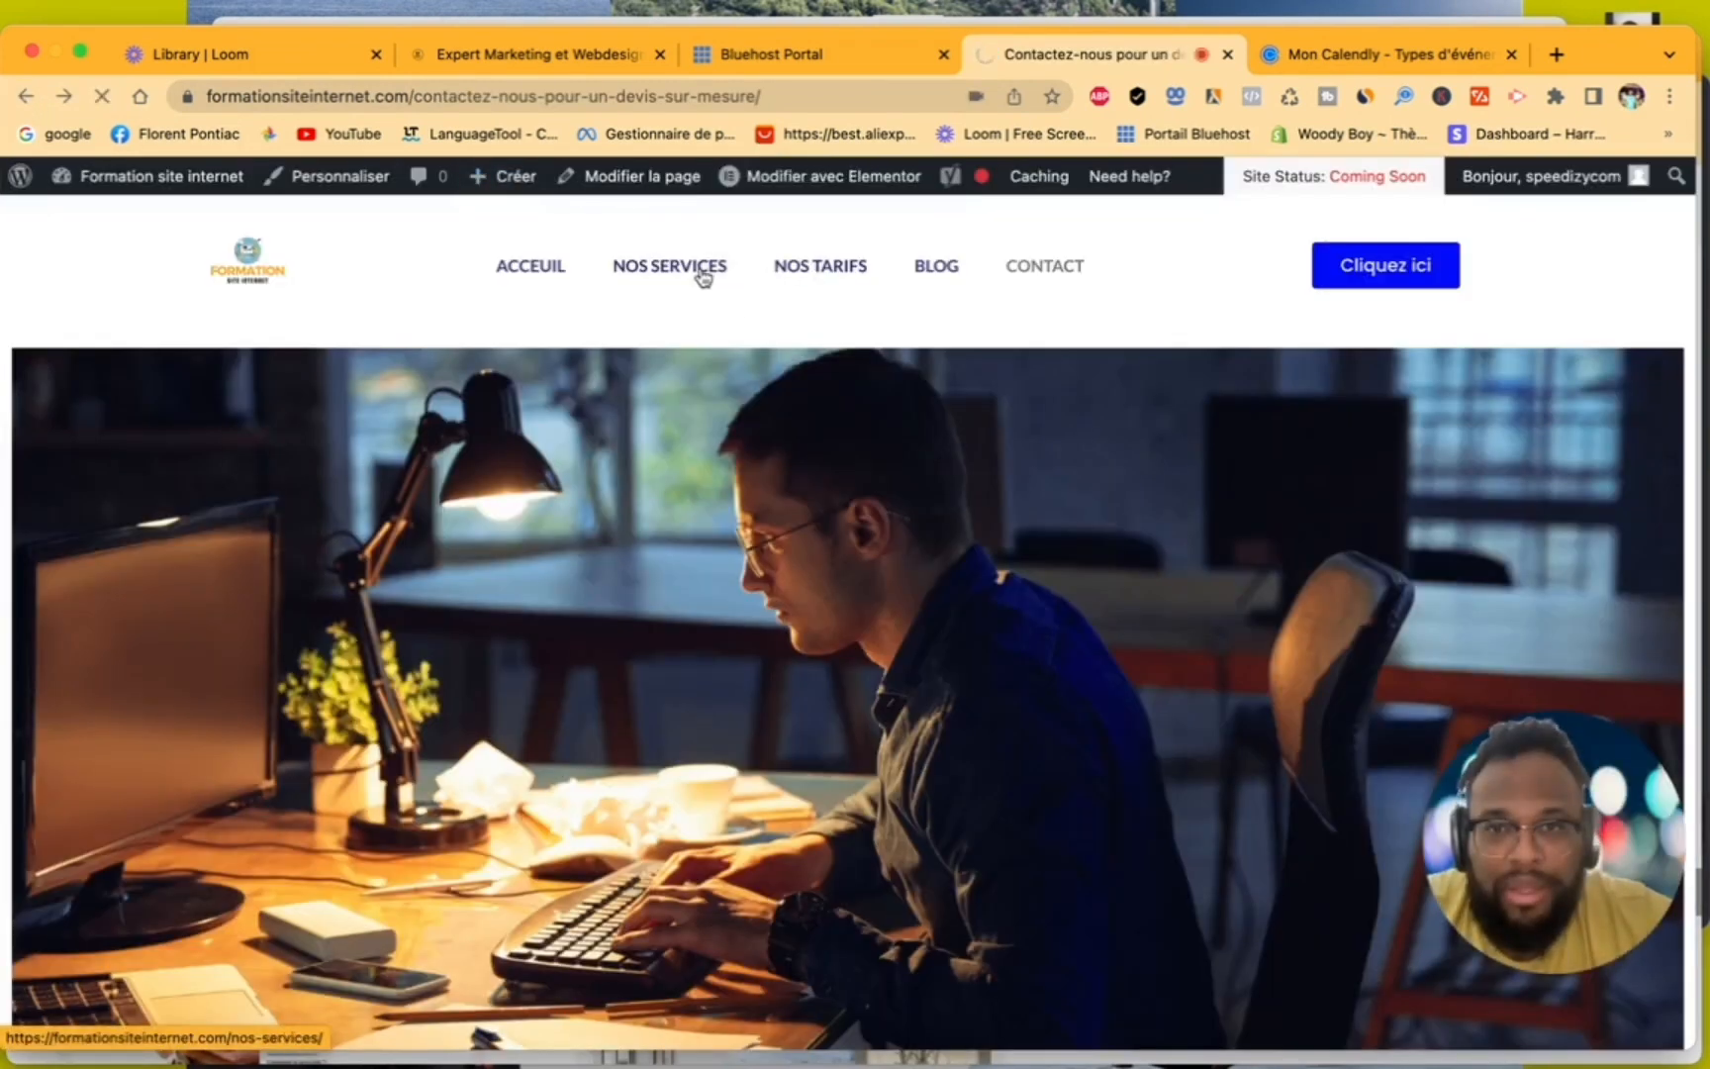
left_click(701, 274)
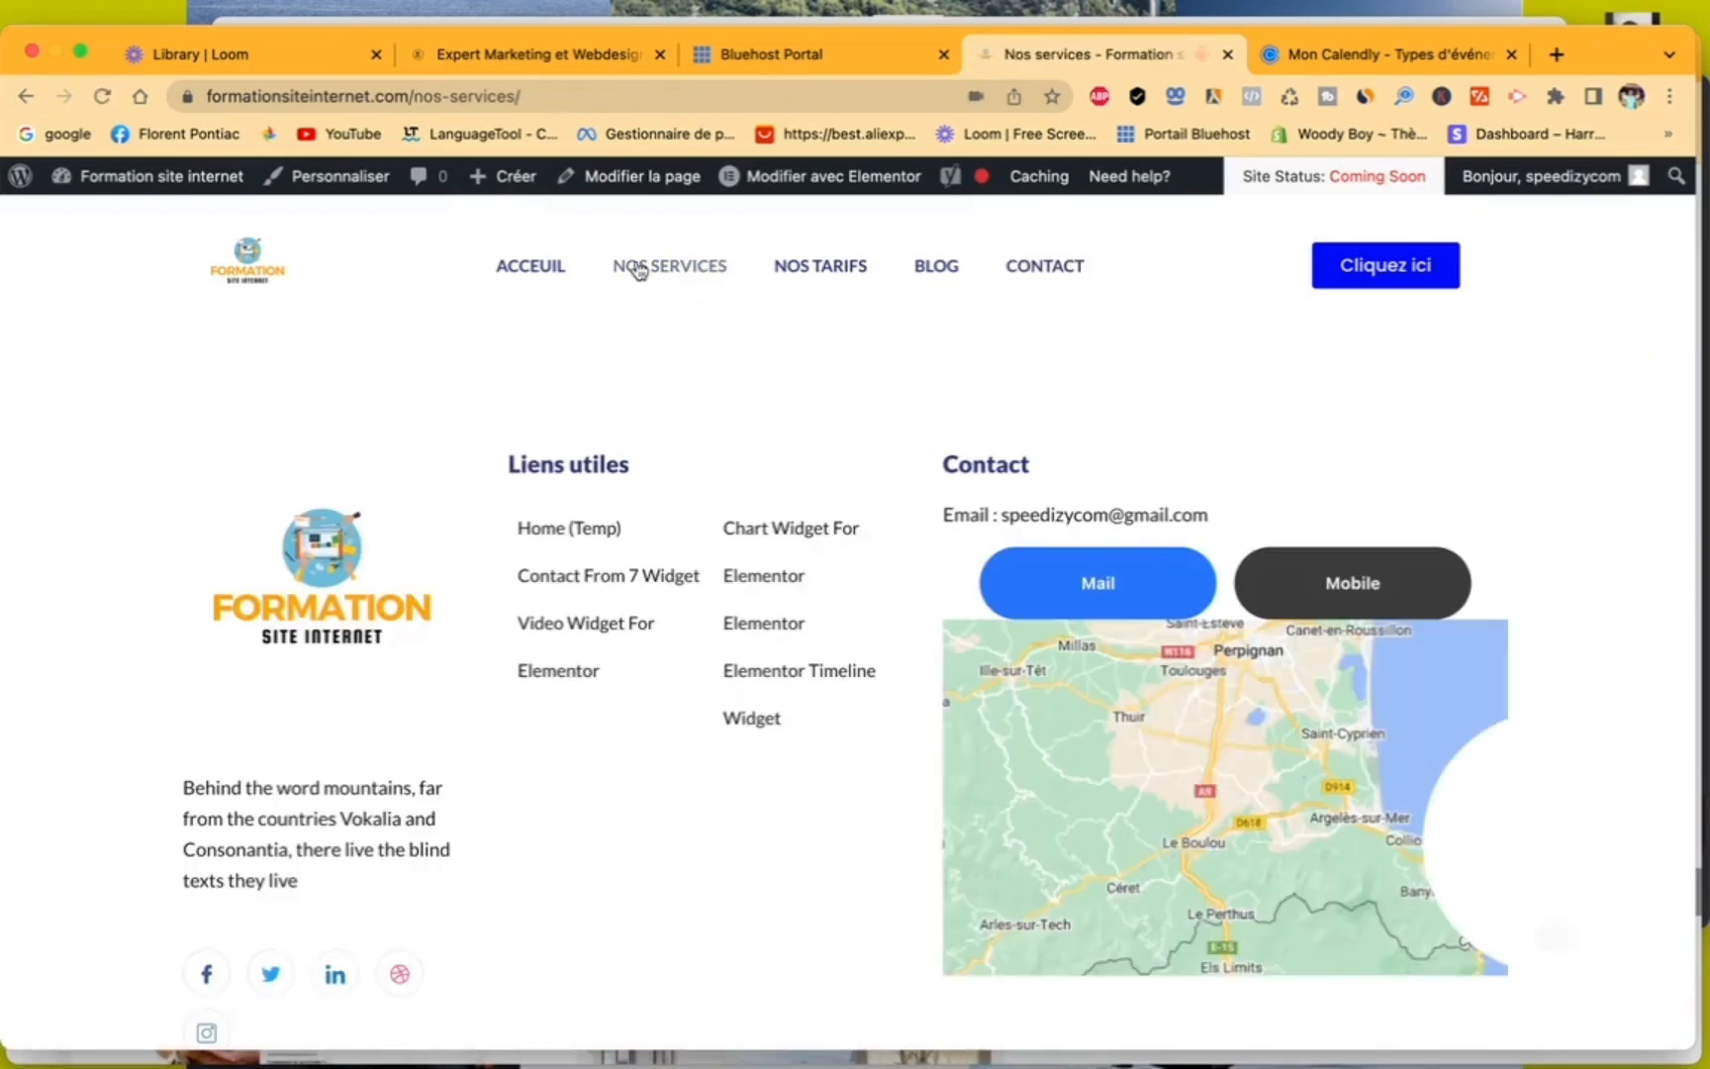
- Go to the NOS TARIFS page, look through its content and open it for editing with Elementor
left_click(817, 269)
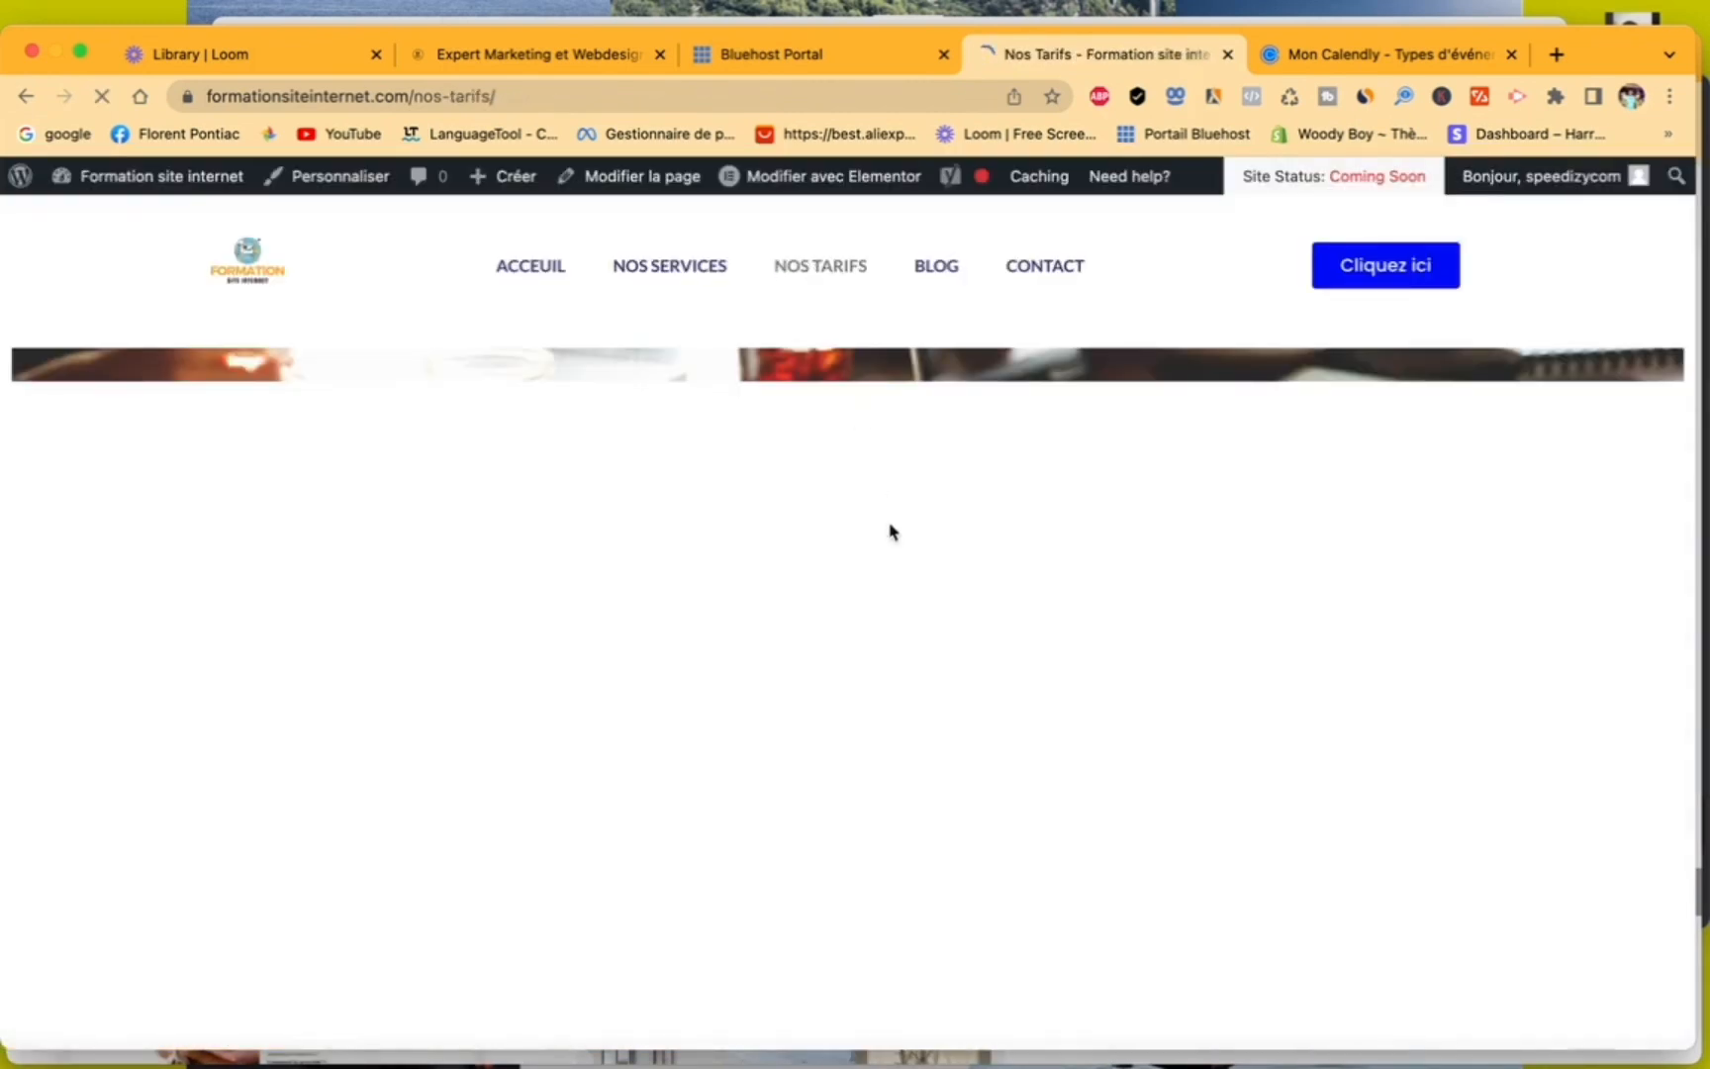
scroll(875, 633, "down", 5)
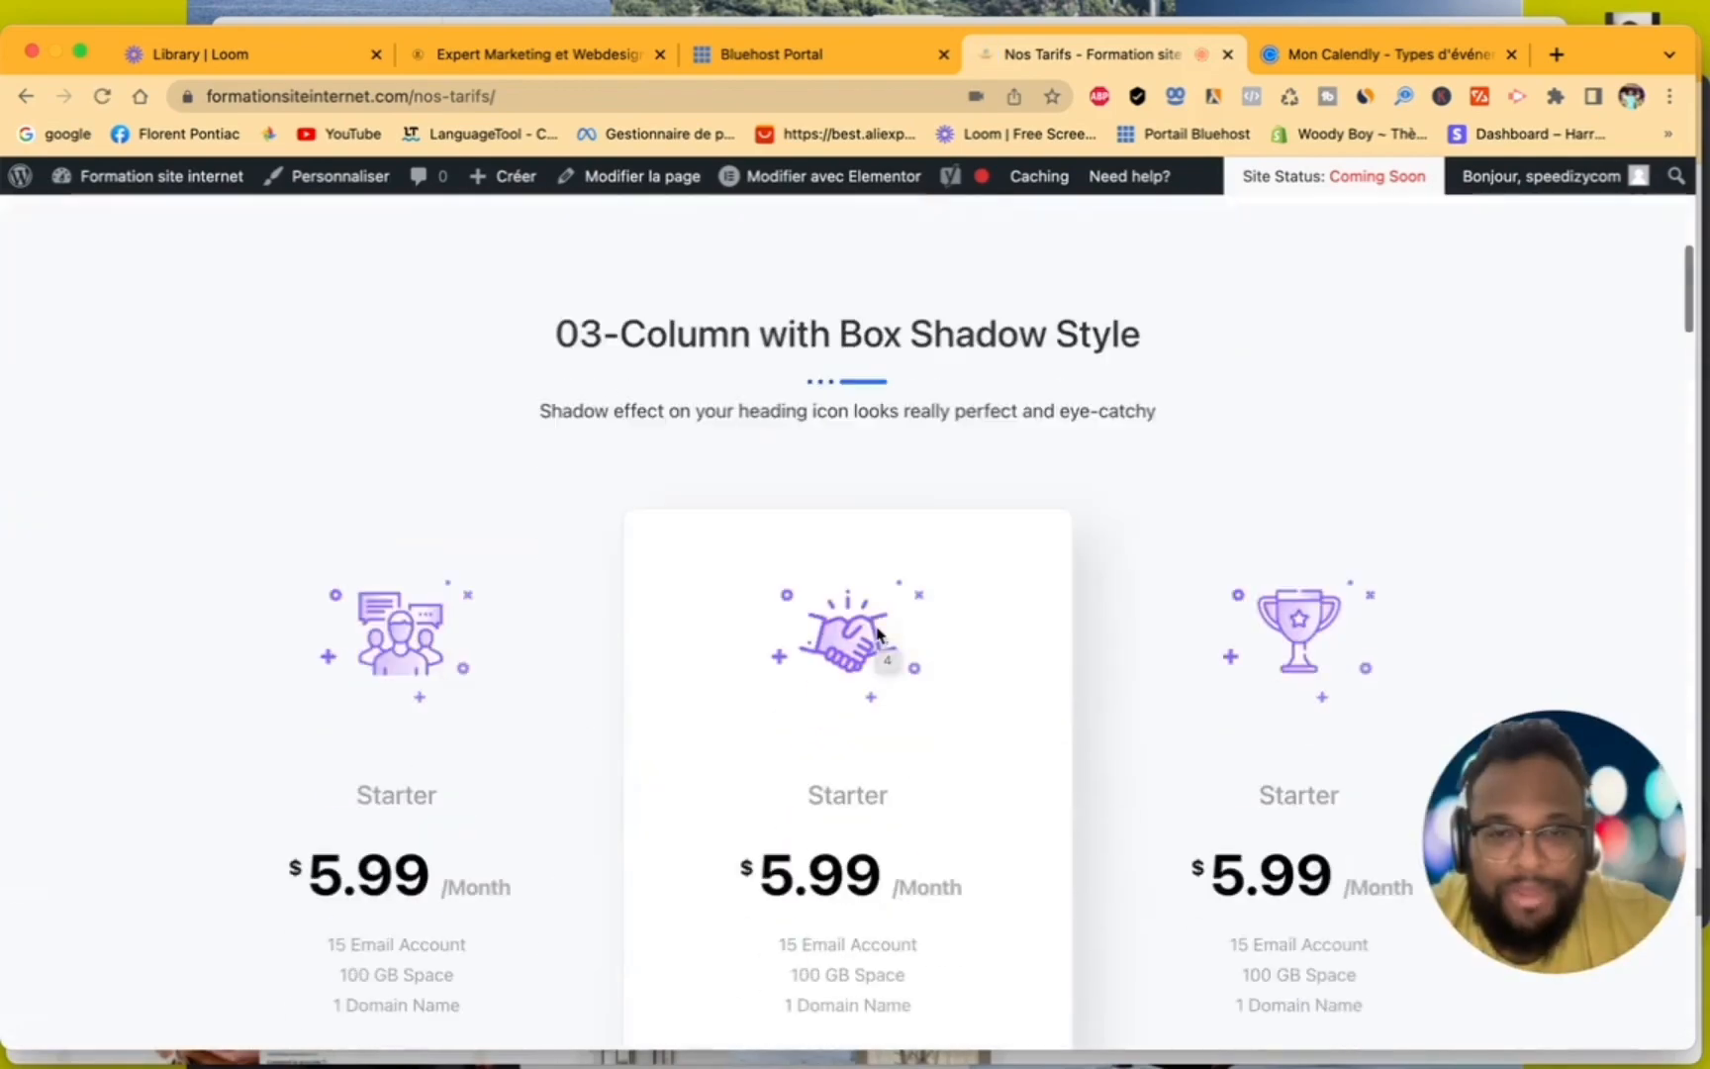
scroll(877, 634, "up", 3)
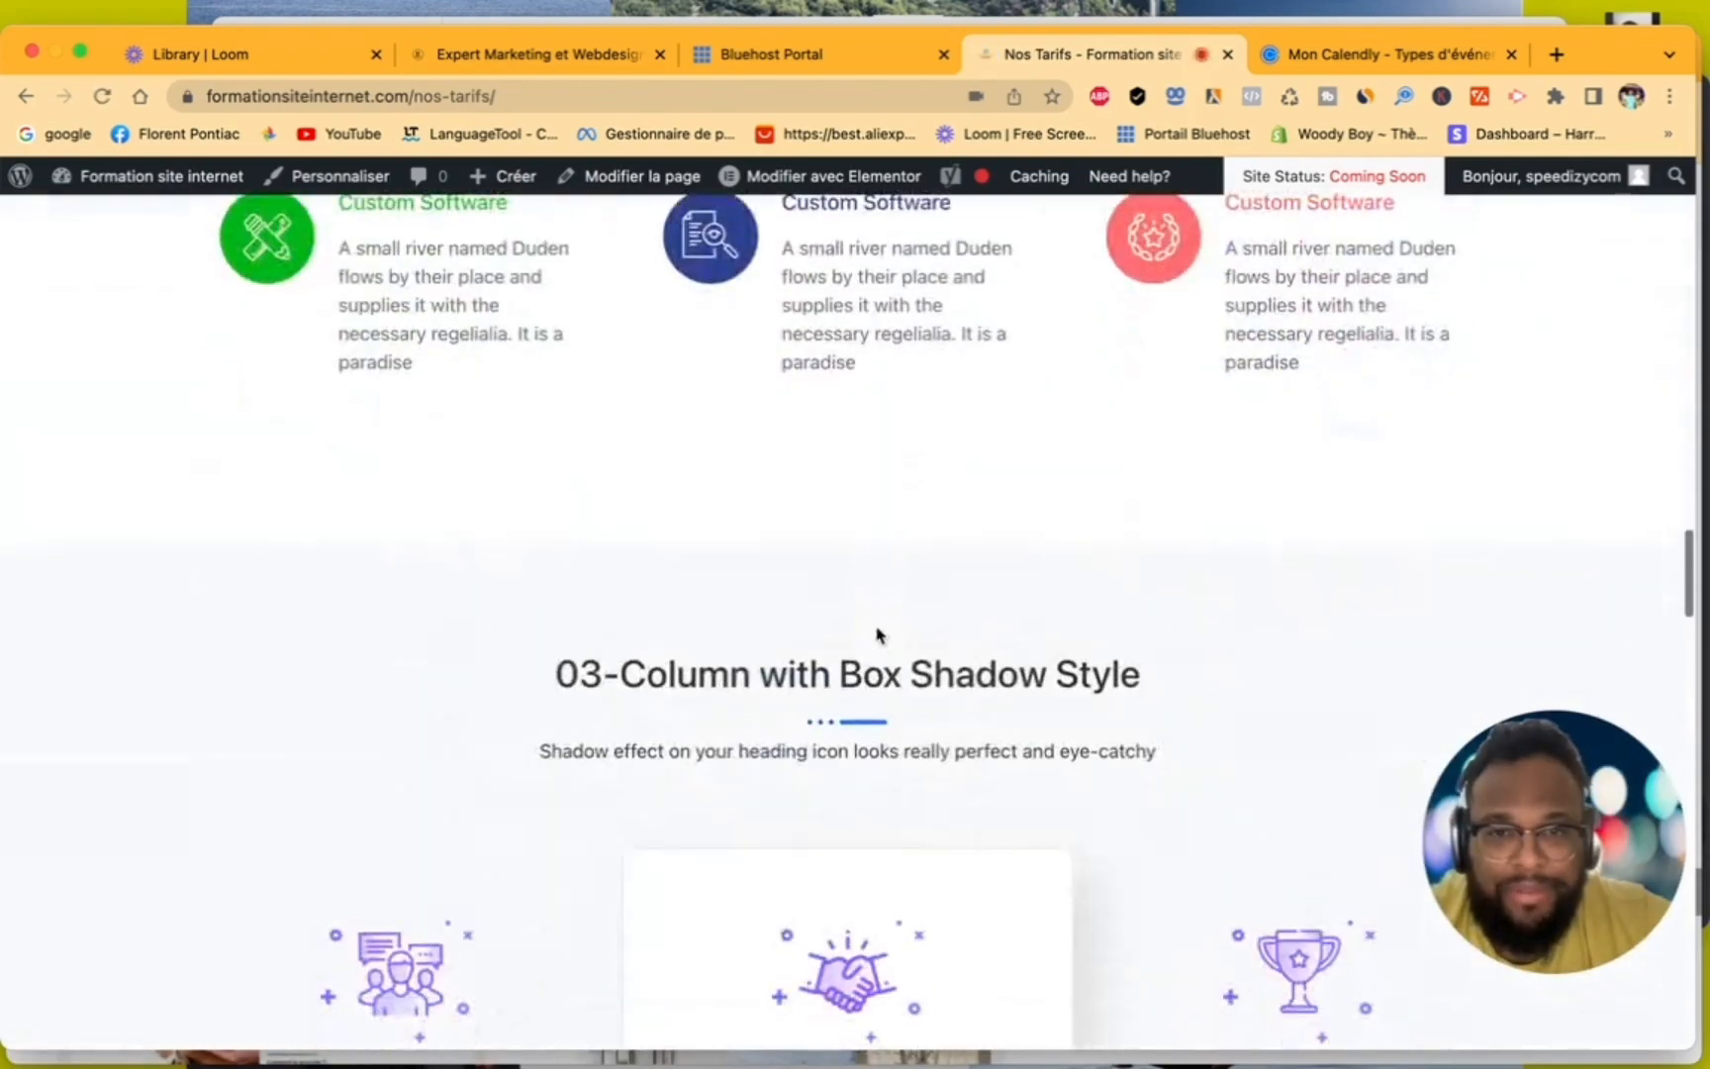
scroll(877, 635, "up", 20)
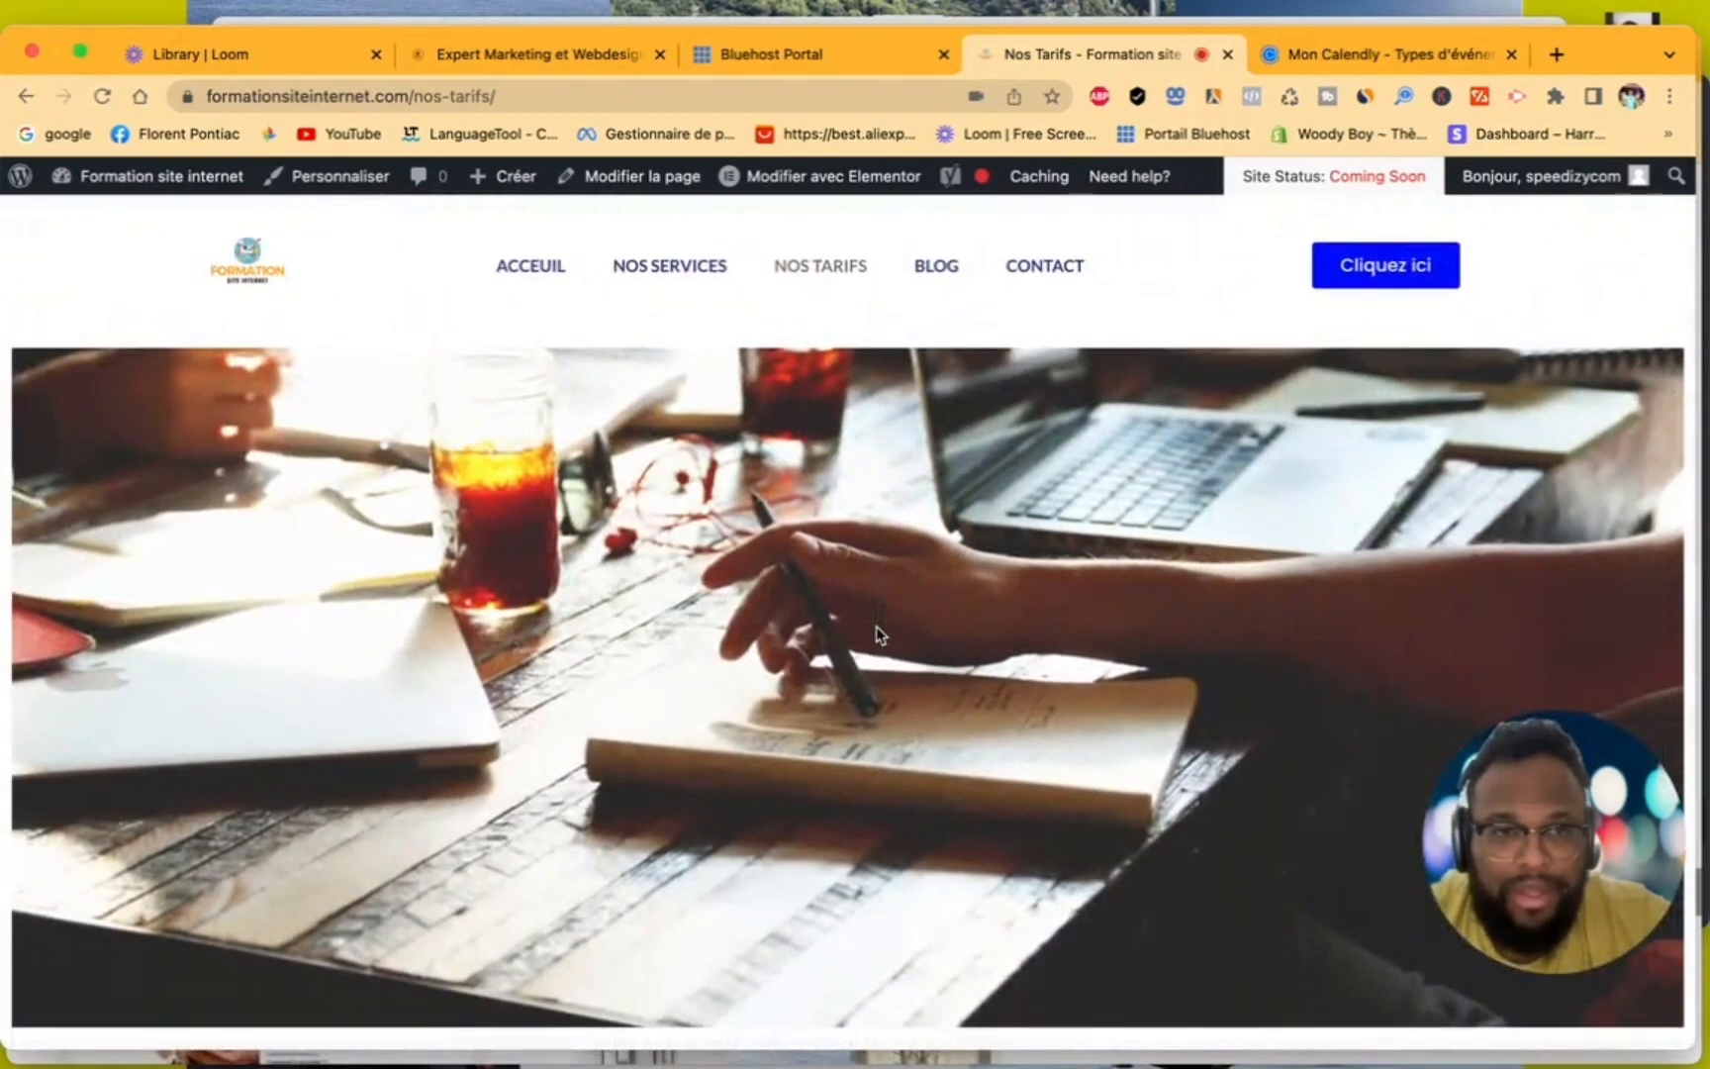
scroll(876, 634, "down", 1)
mouse_move(830, 198)
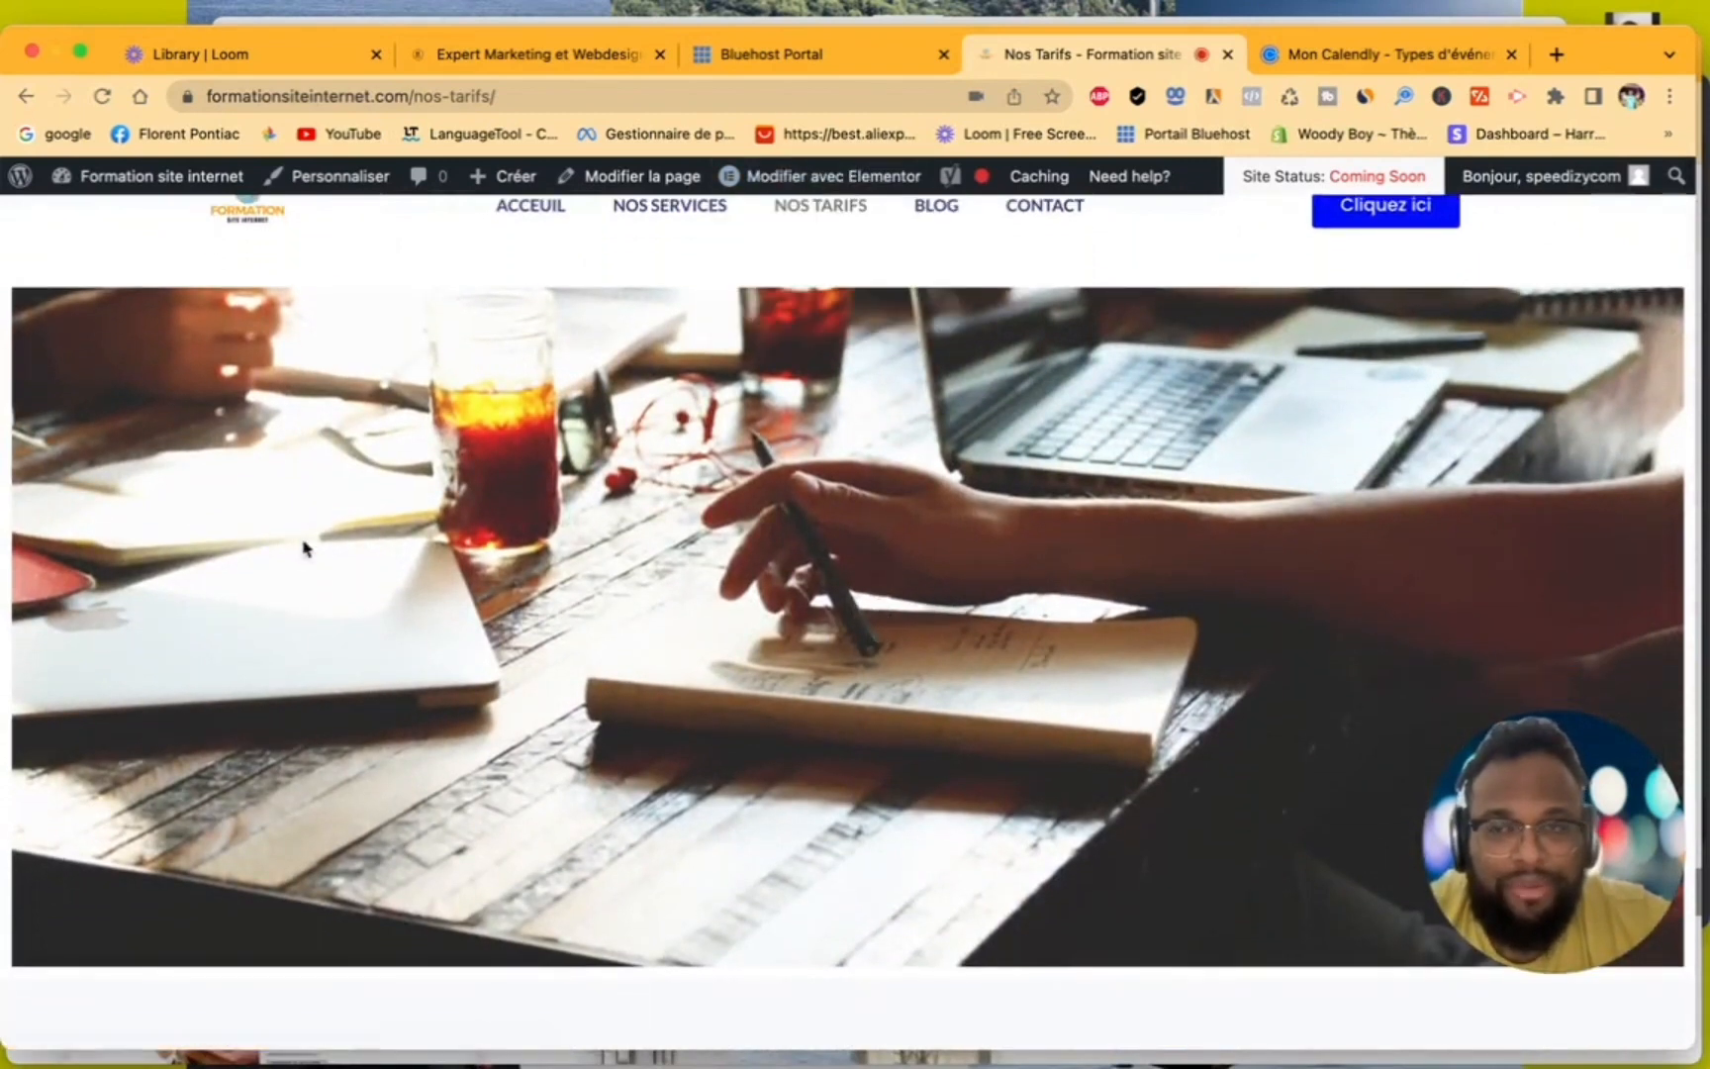
scroll(897, 364, "up", 1)
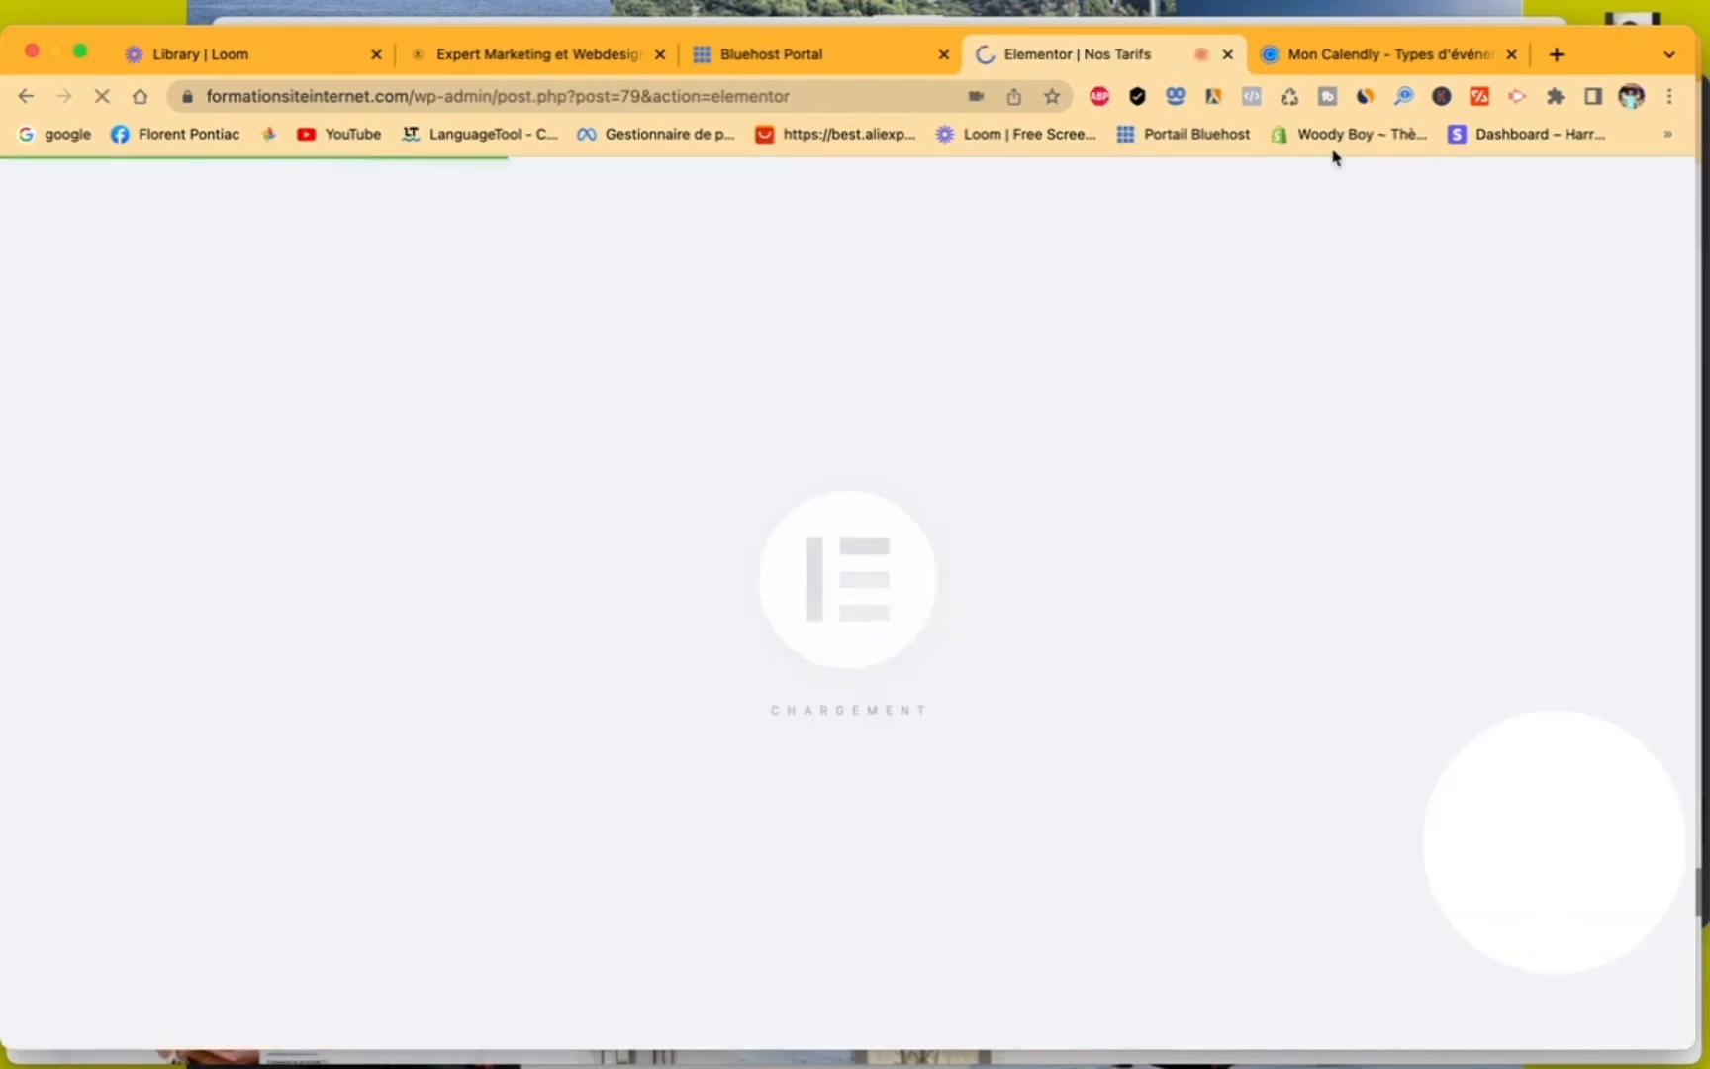
- Switch to Calendly, change the website embed type of "RDV de 30 minute" to "Widget de pop up" and copy its code
left_click(1376, 55)
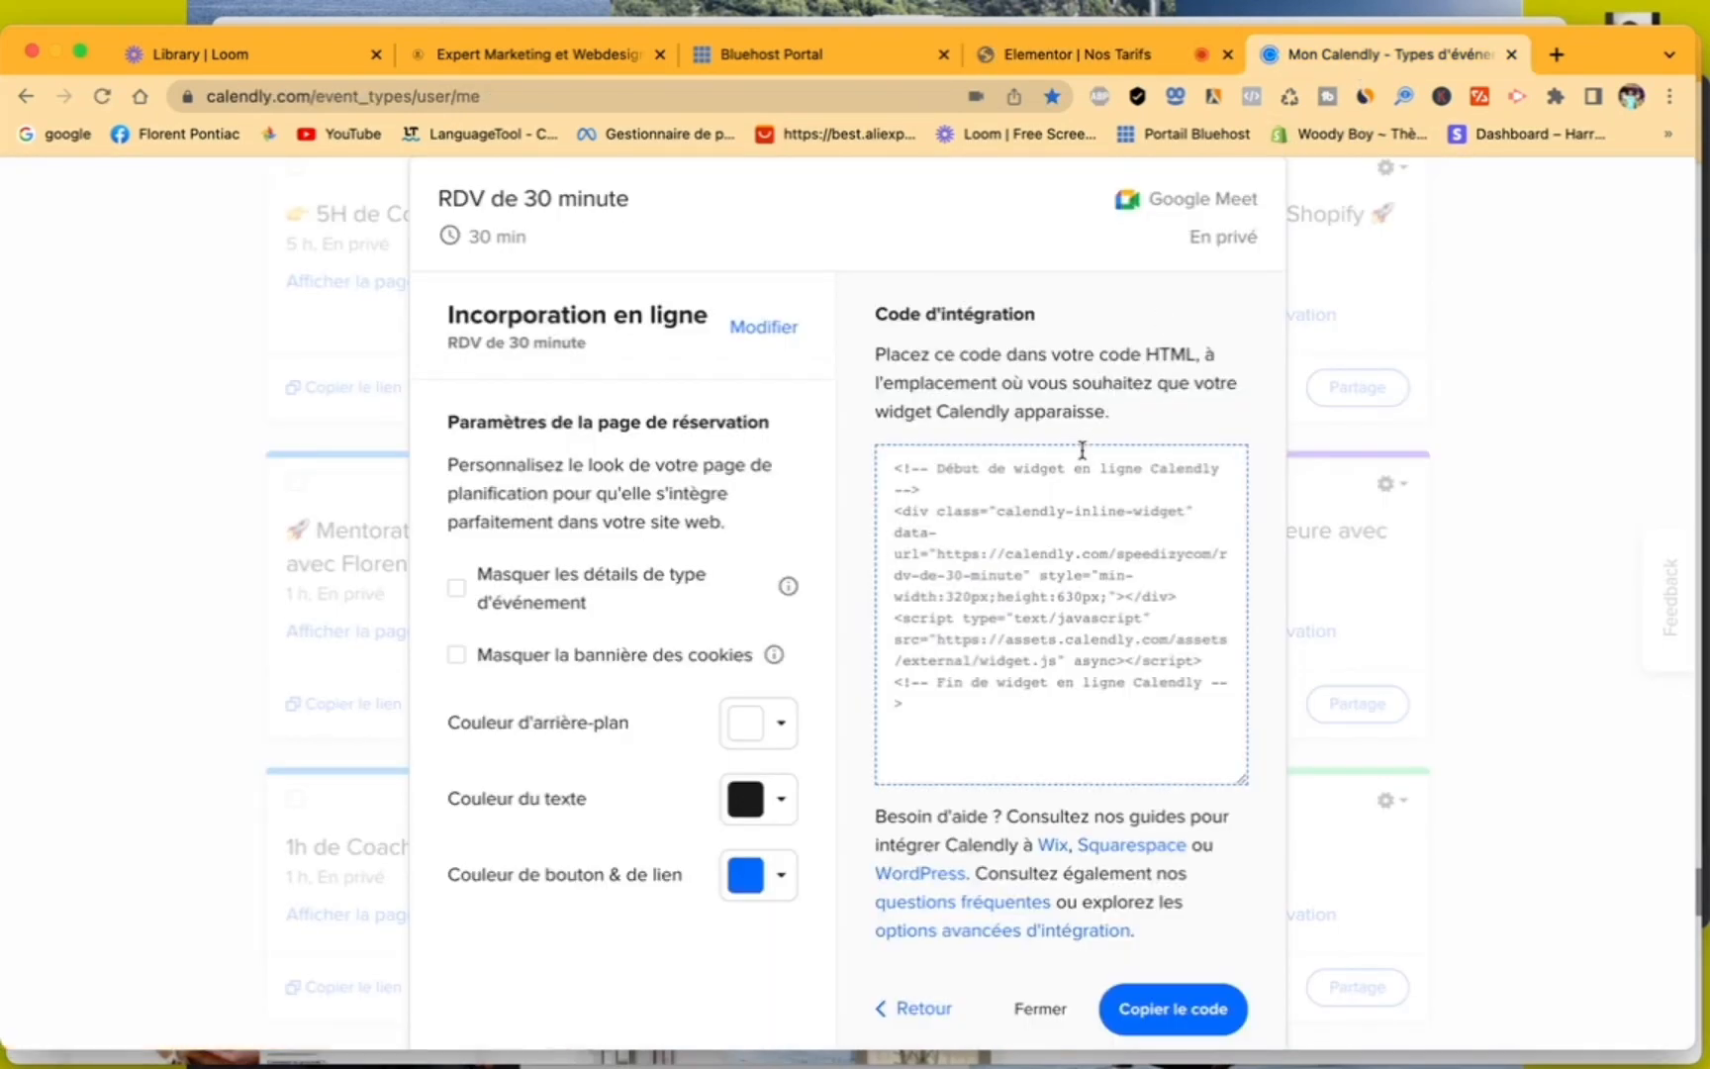
left_click(906, 1006)
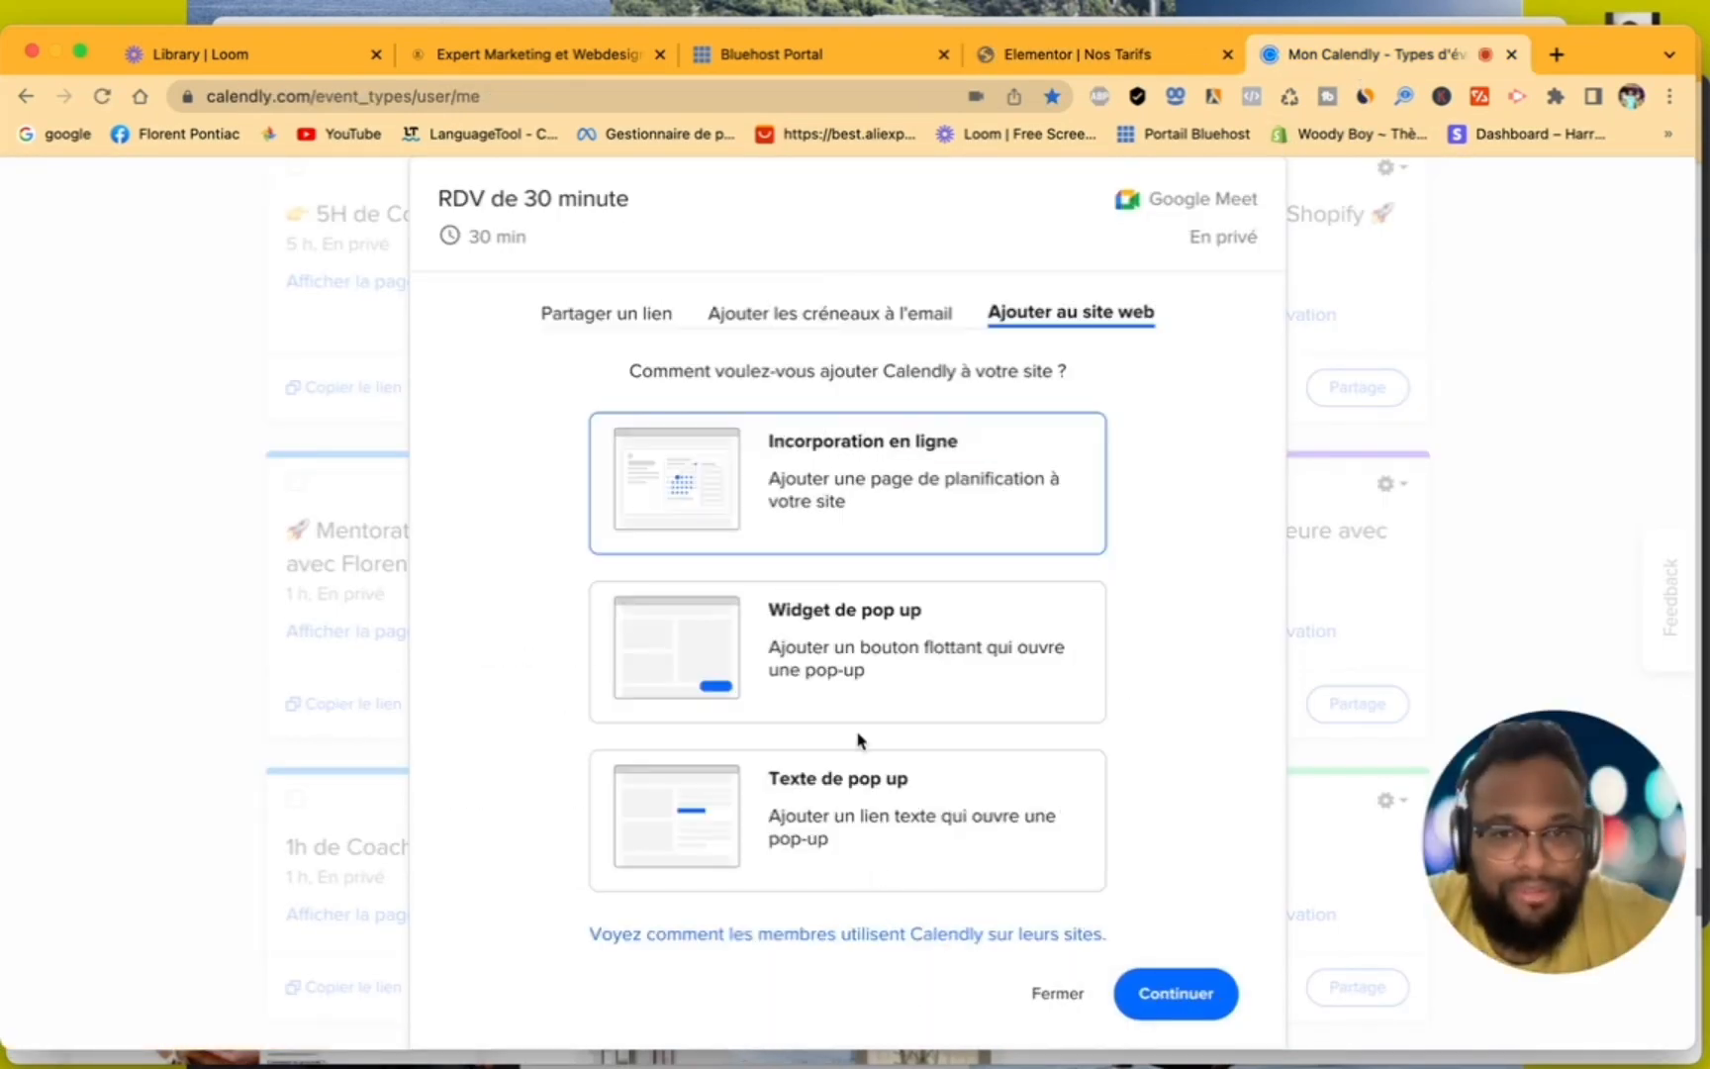
left_click(864, 681)
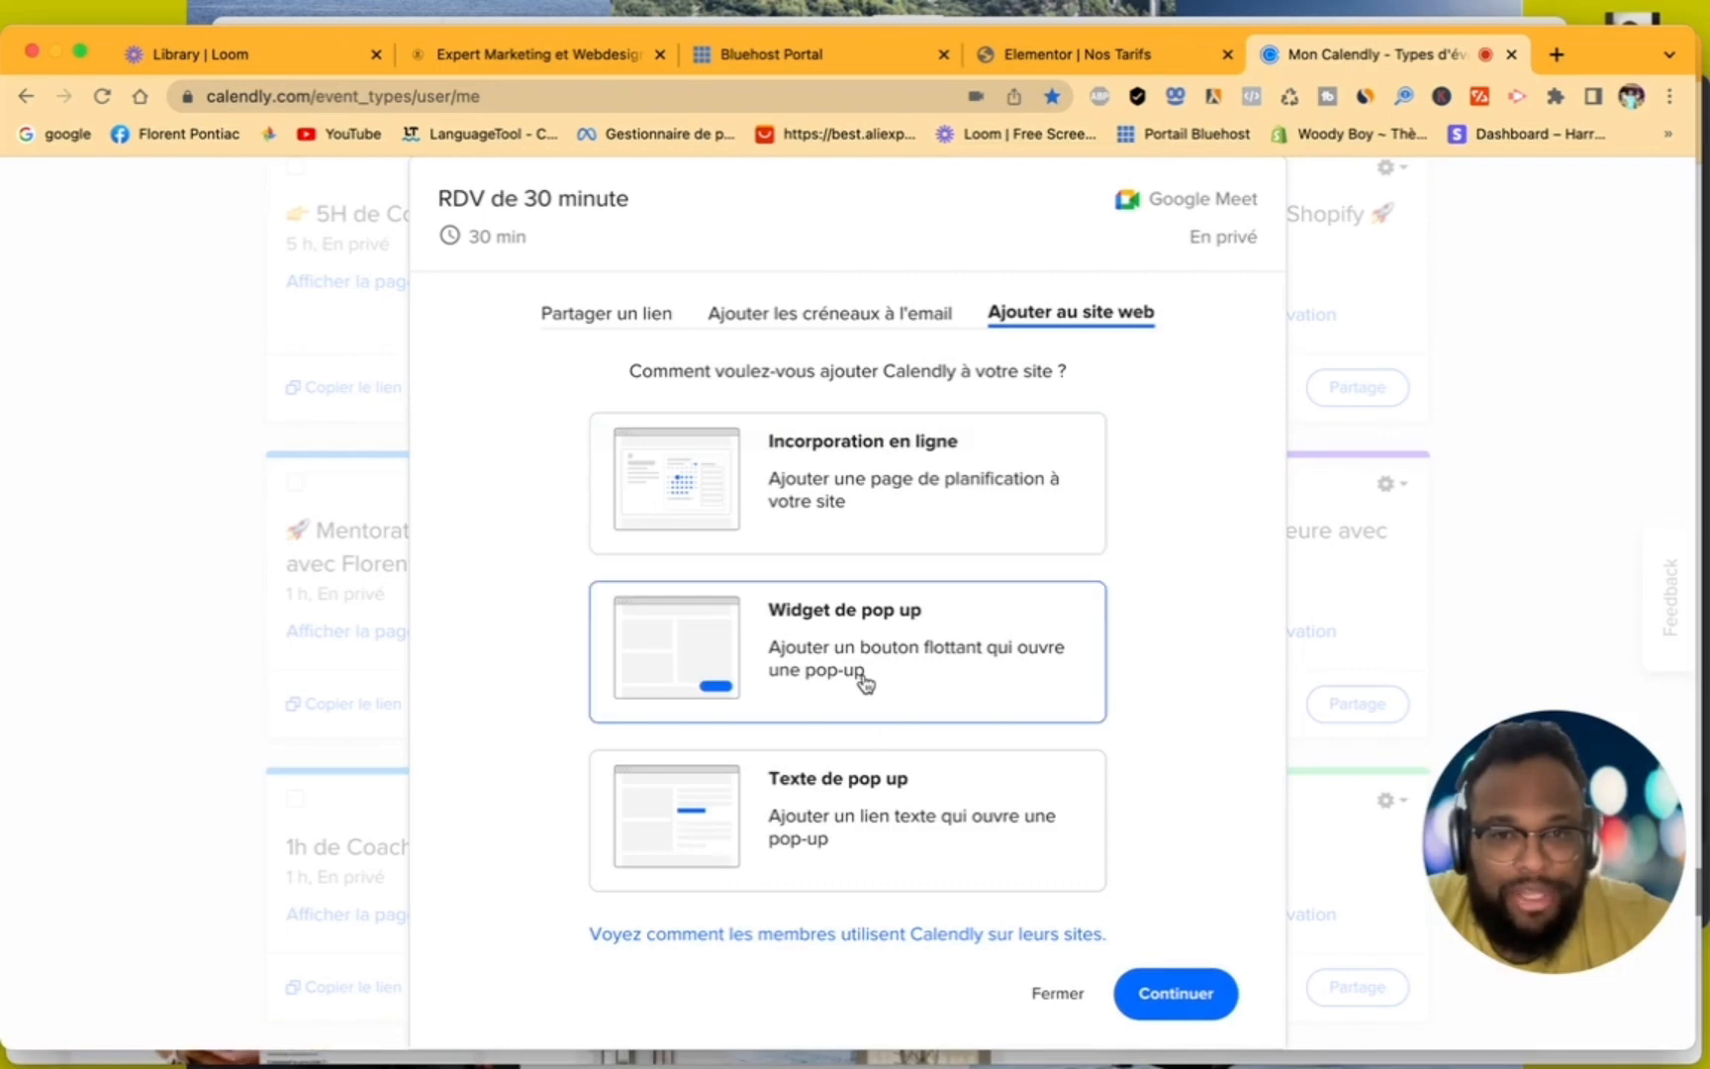
left_click(1184, 1002)
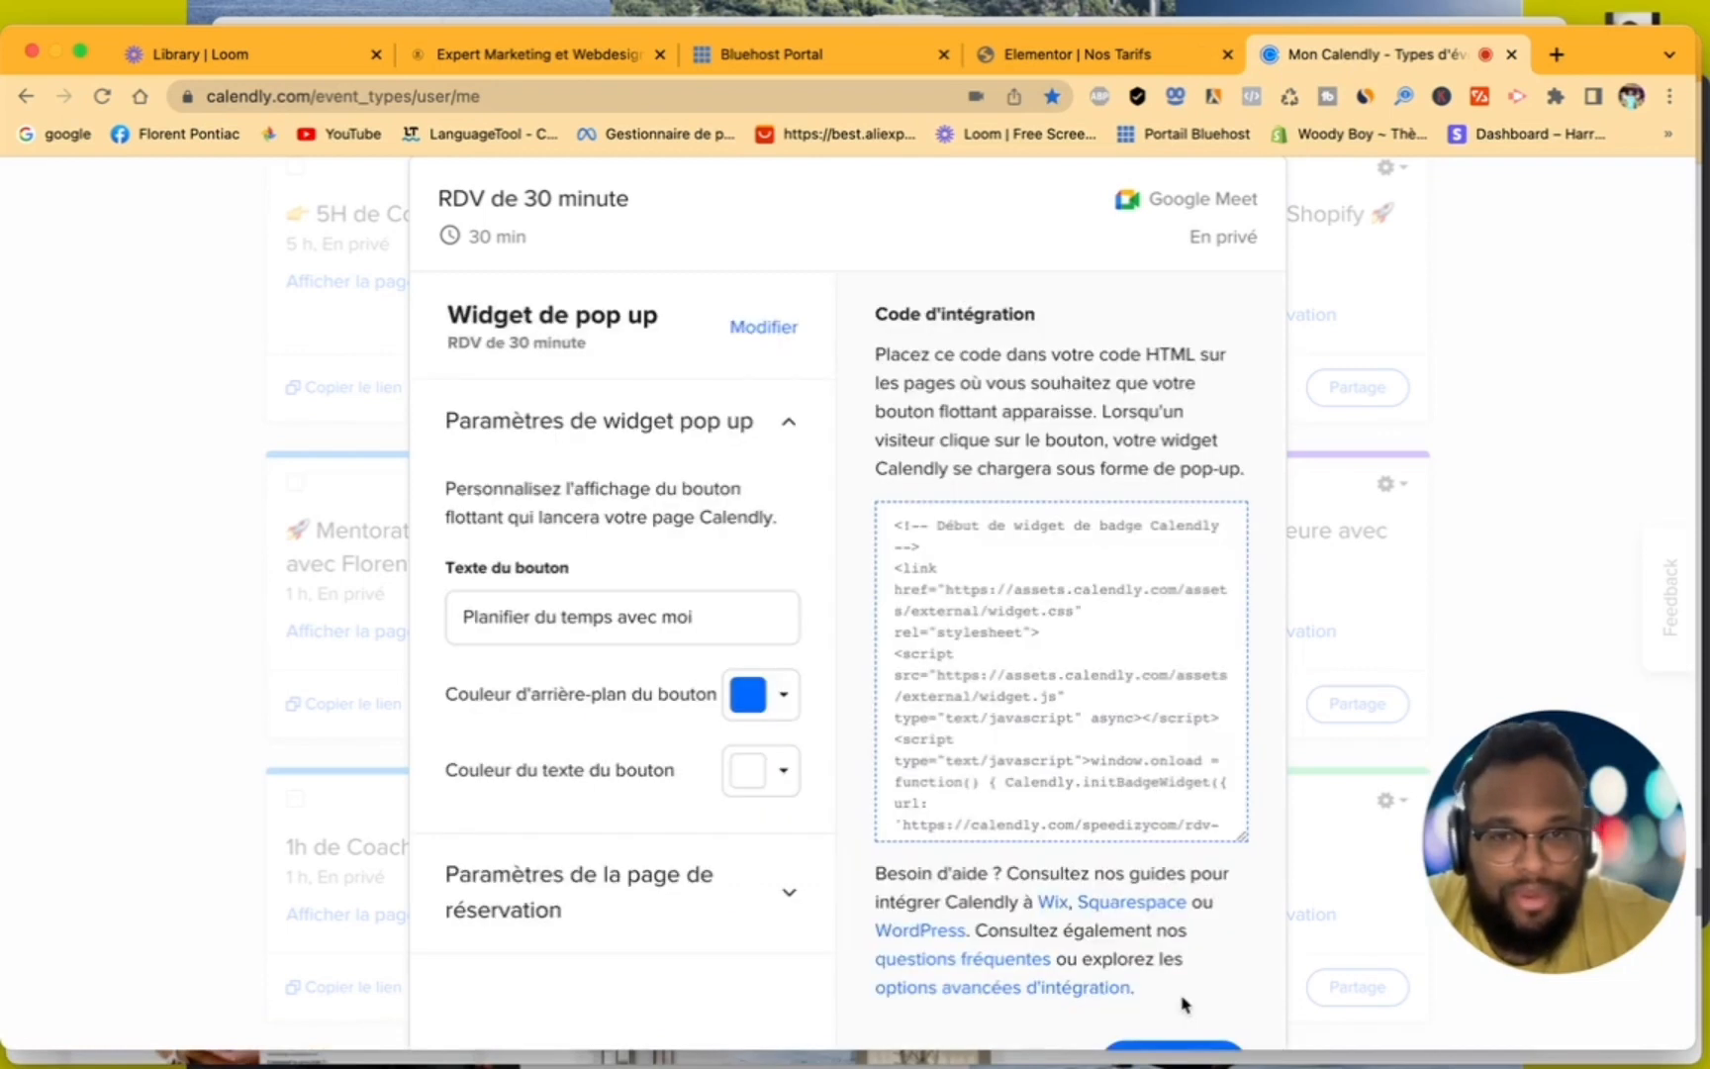
scroll(1098, 785, "down", 3)
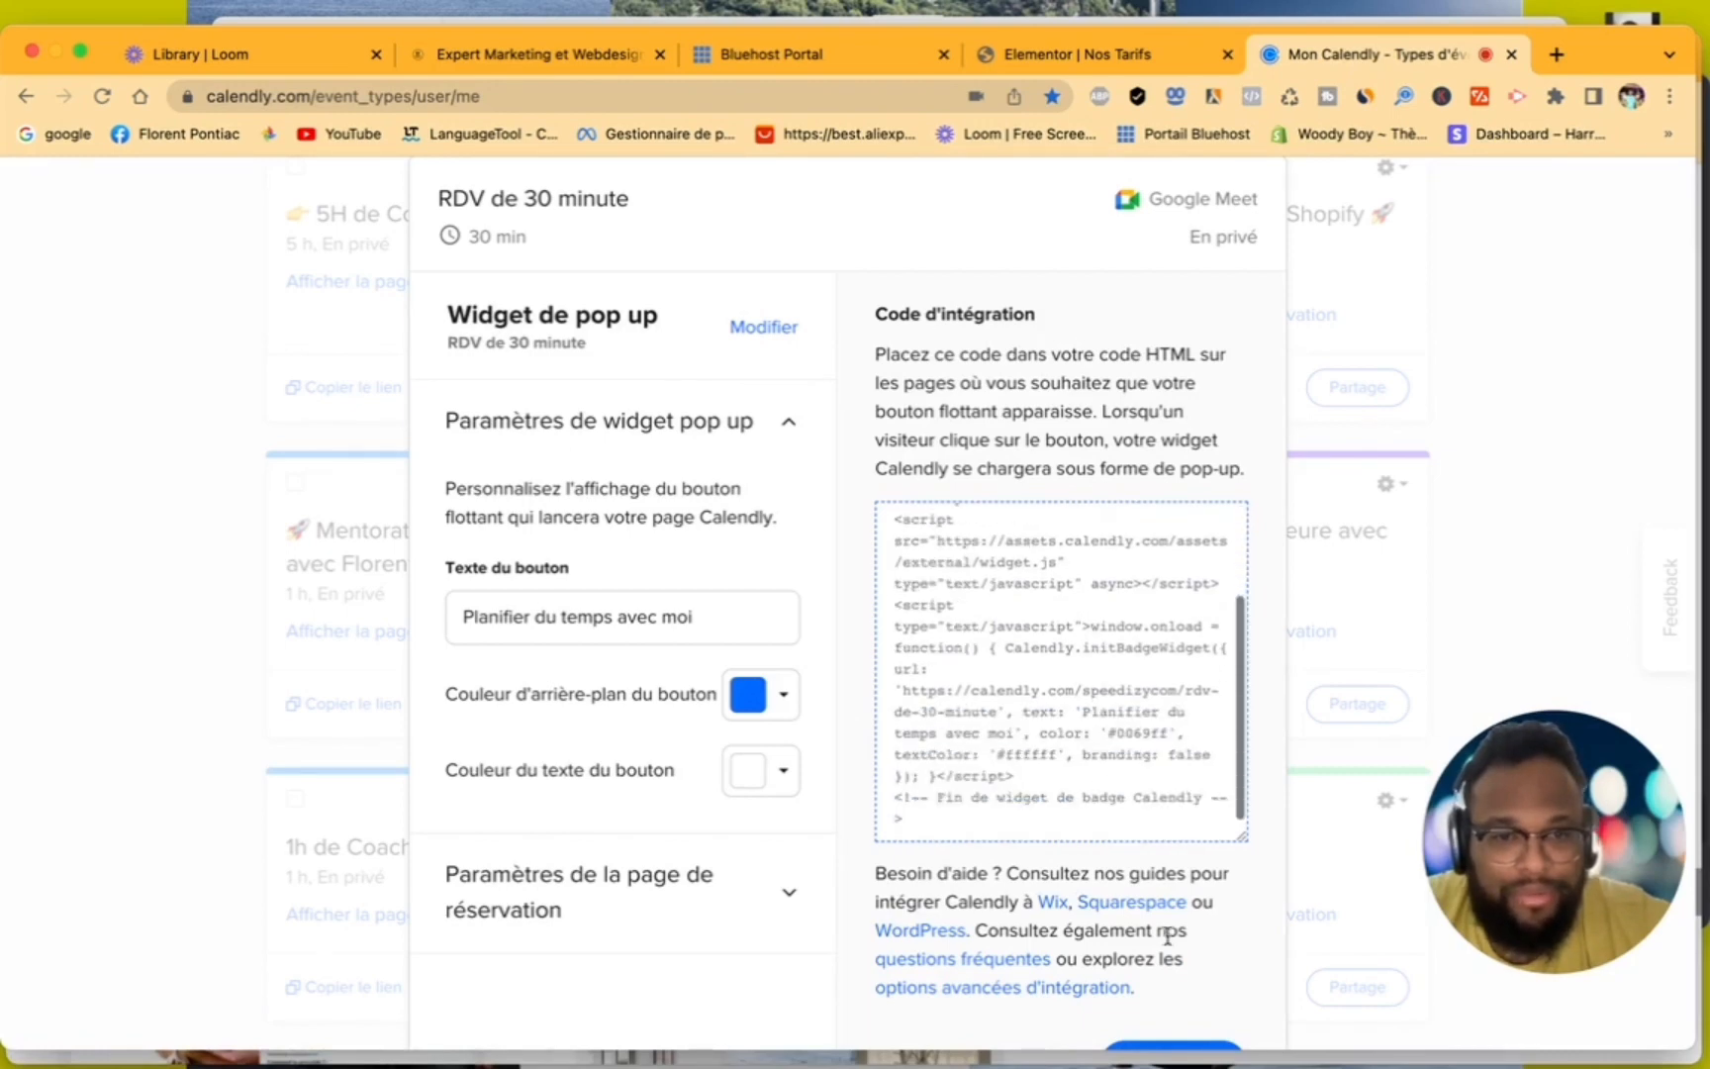
scroll(1168, 935, "down", 2)
left_click(1166, 985)
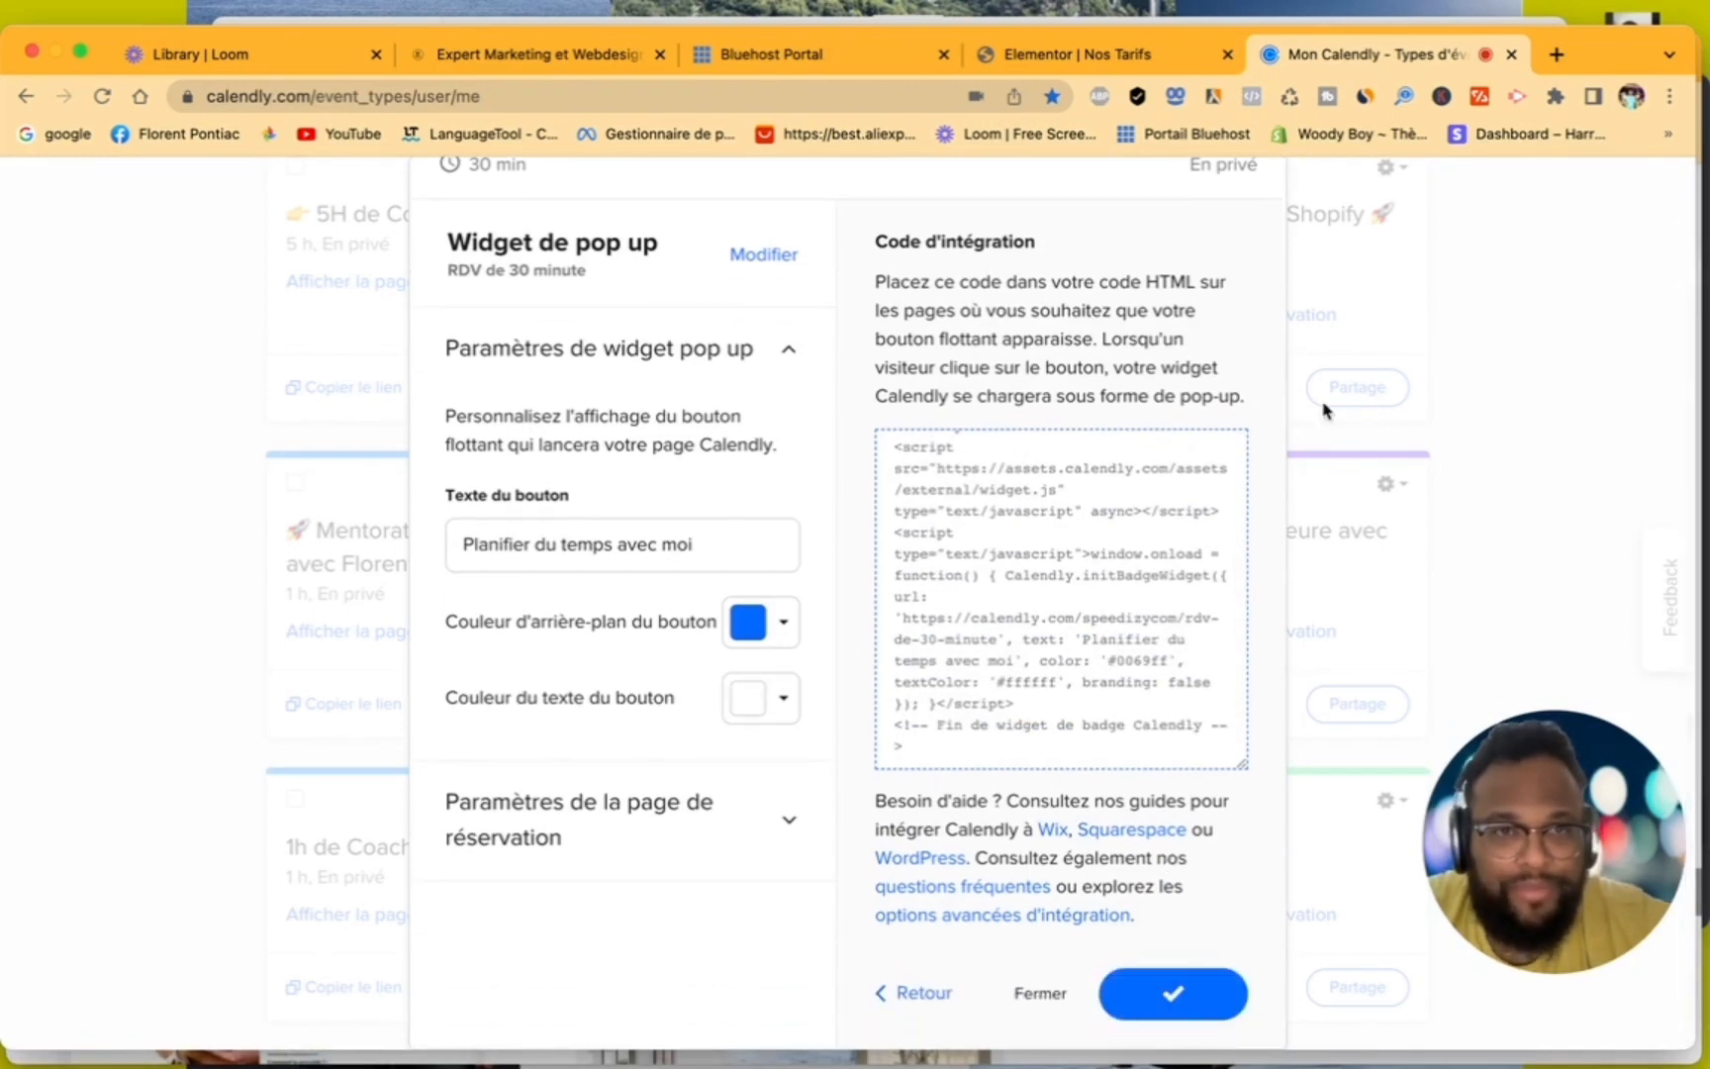
- Switch to the Elementor editor of Nos Tarifs and add a one-column section below the "nos client" logo carousel
left_click(1009, 56)
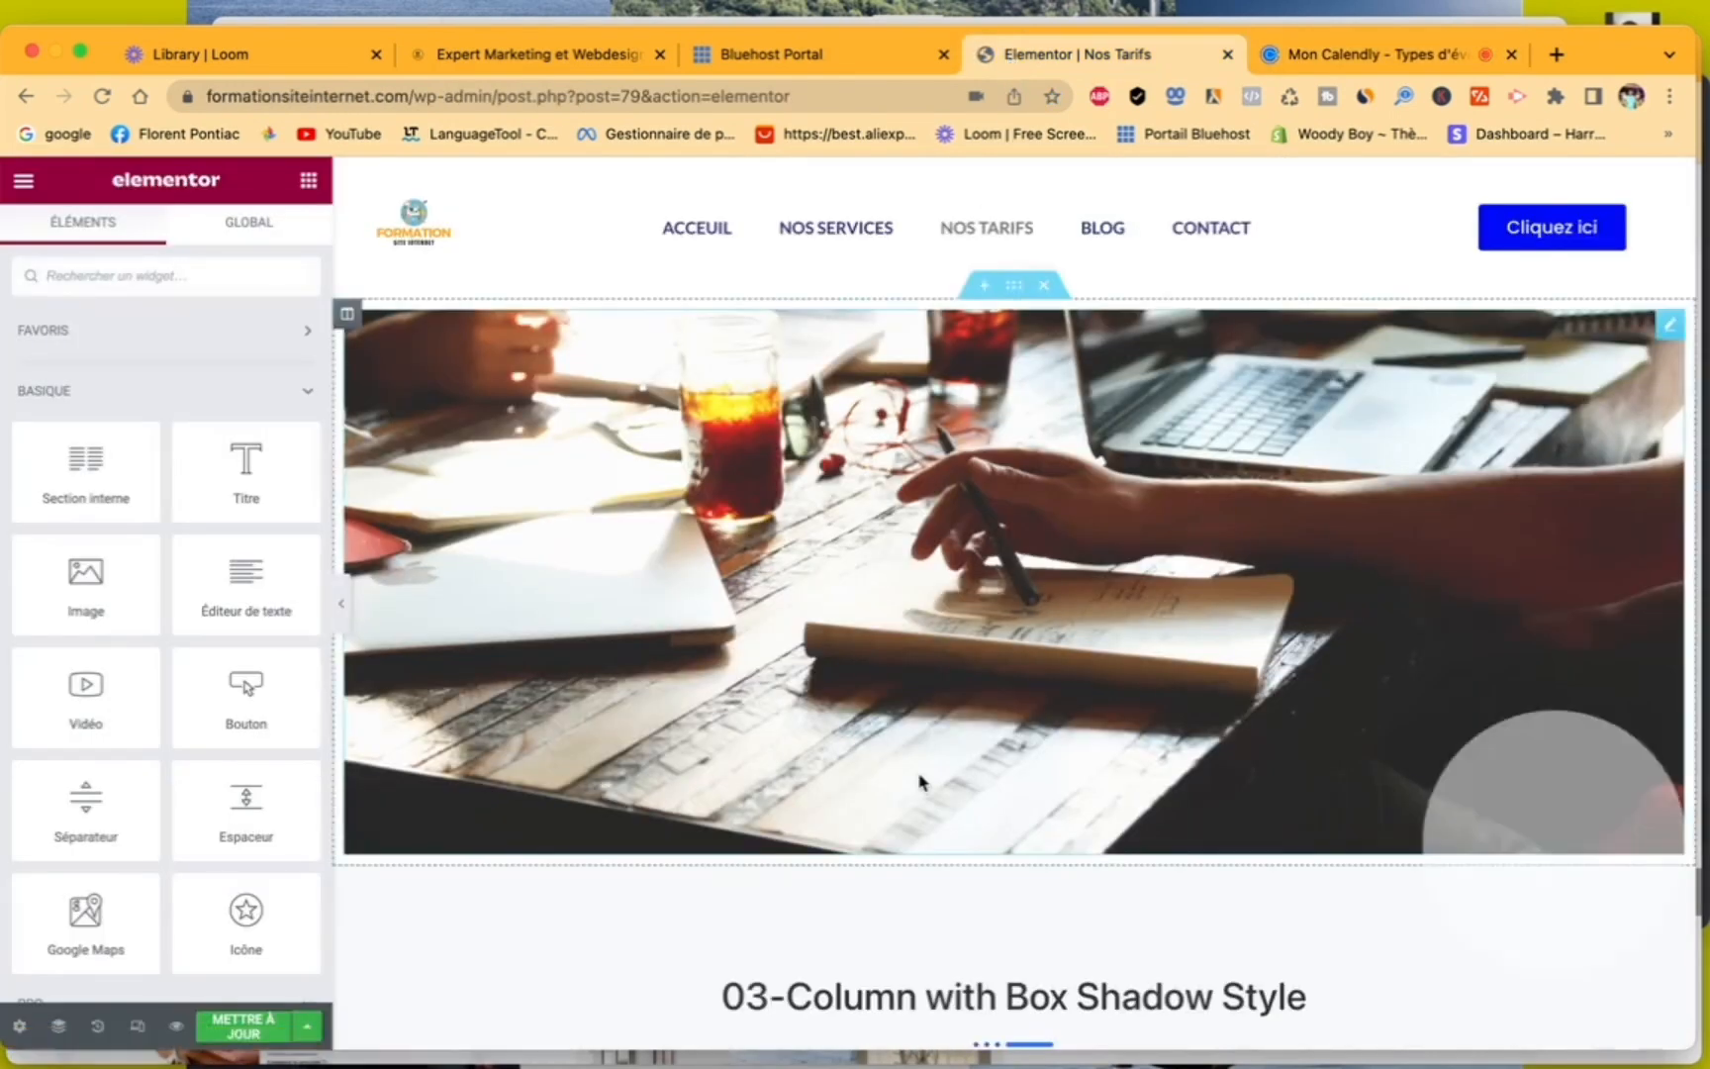
scroll(920, 777, "down", 15)
scroll(920, 777, "down", 10)
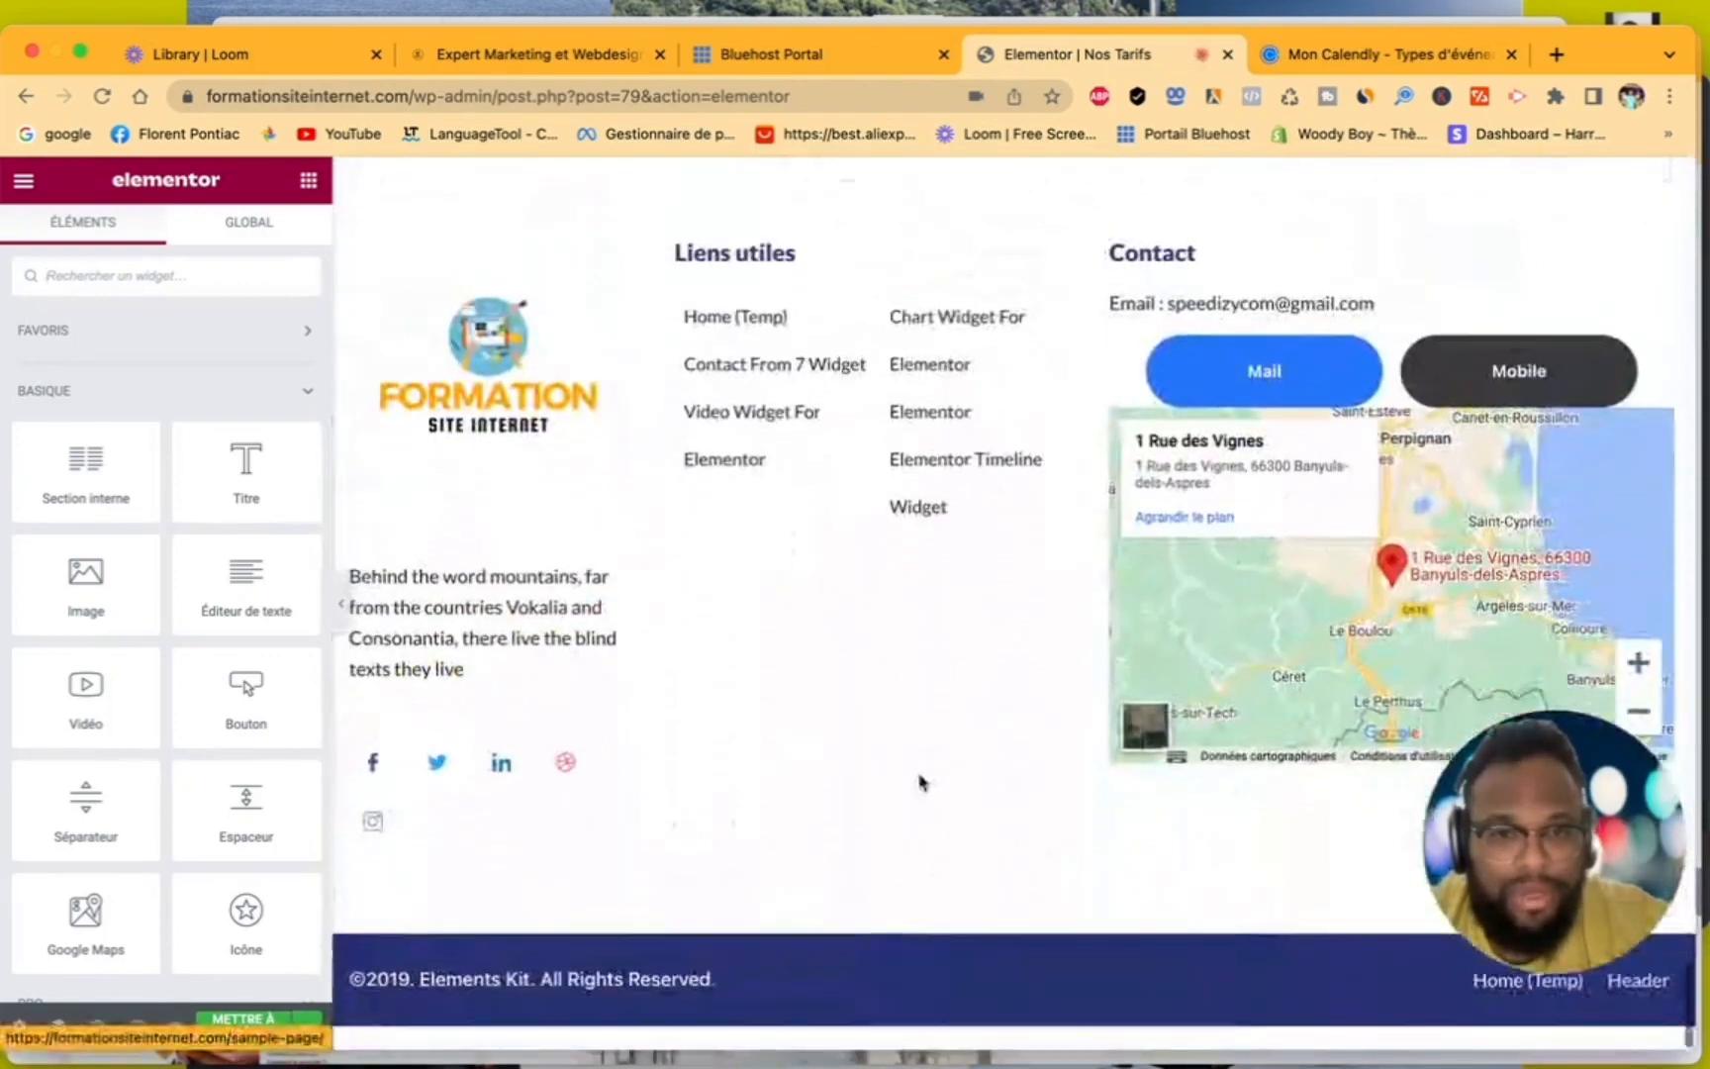
scroll(921, 782, "up", 6)
scroll(921, 782, "up", 3)
scroll(921, 782, "down", 1)
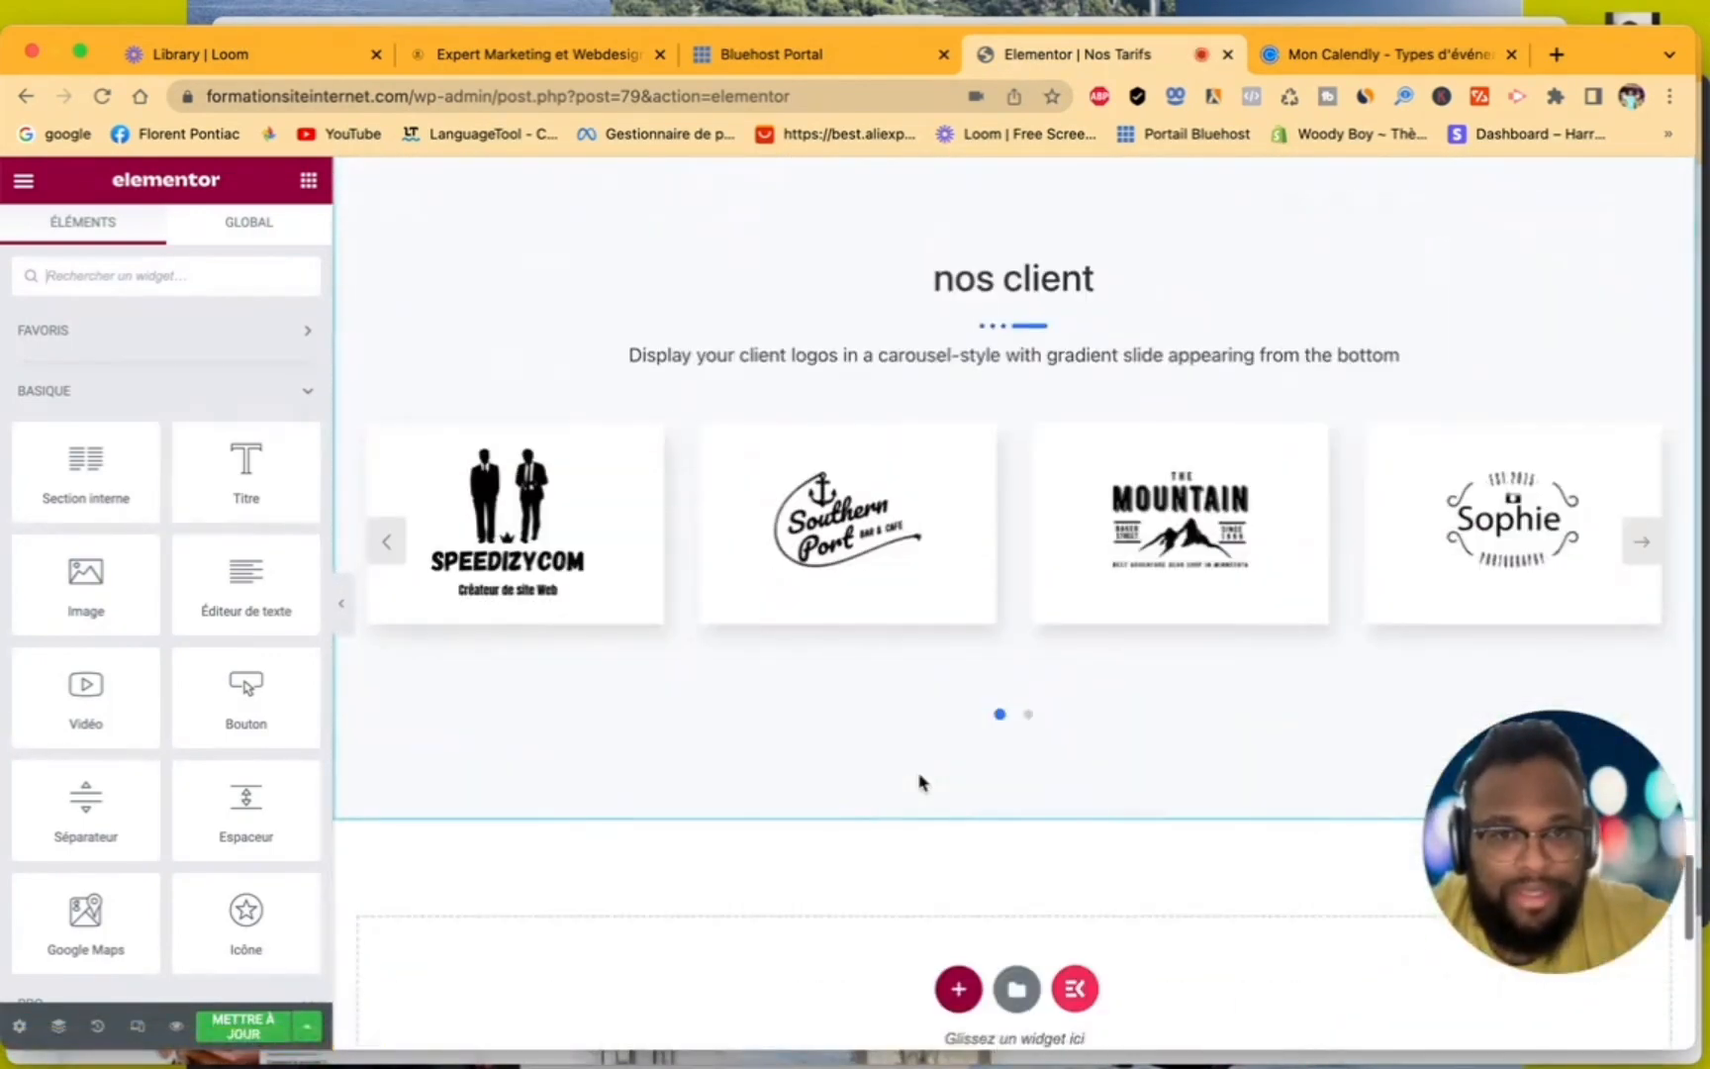
left_click(962, 992)
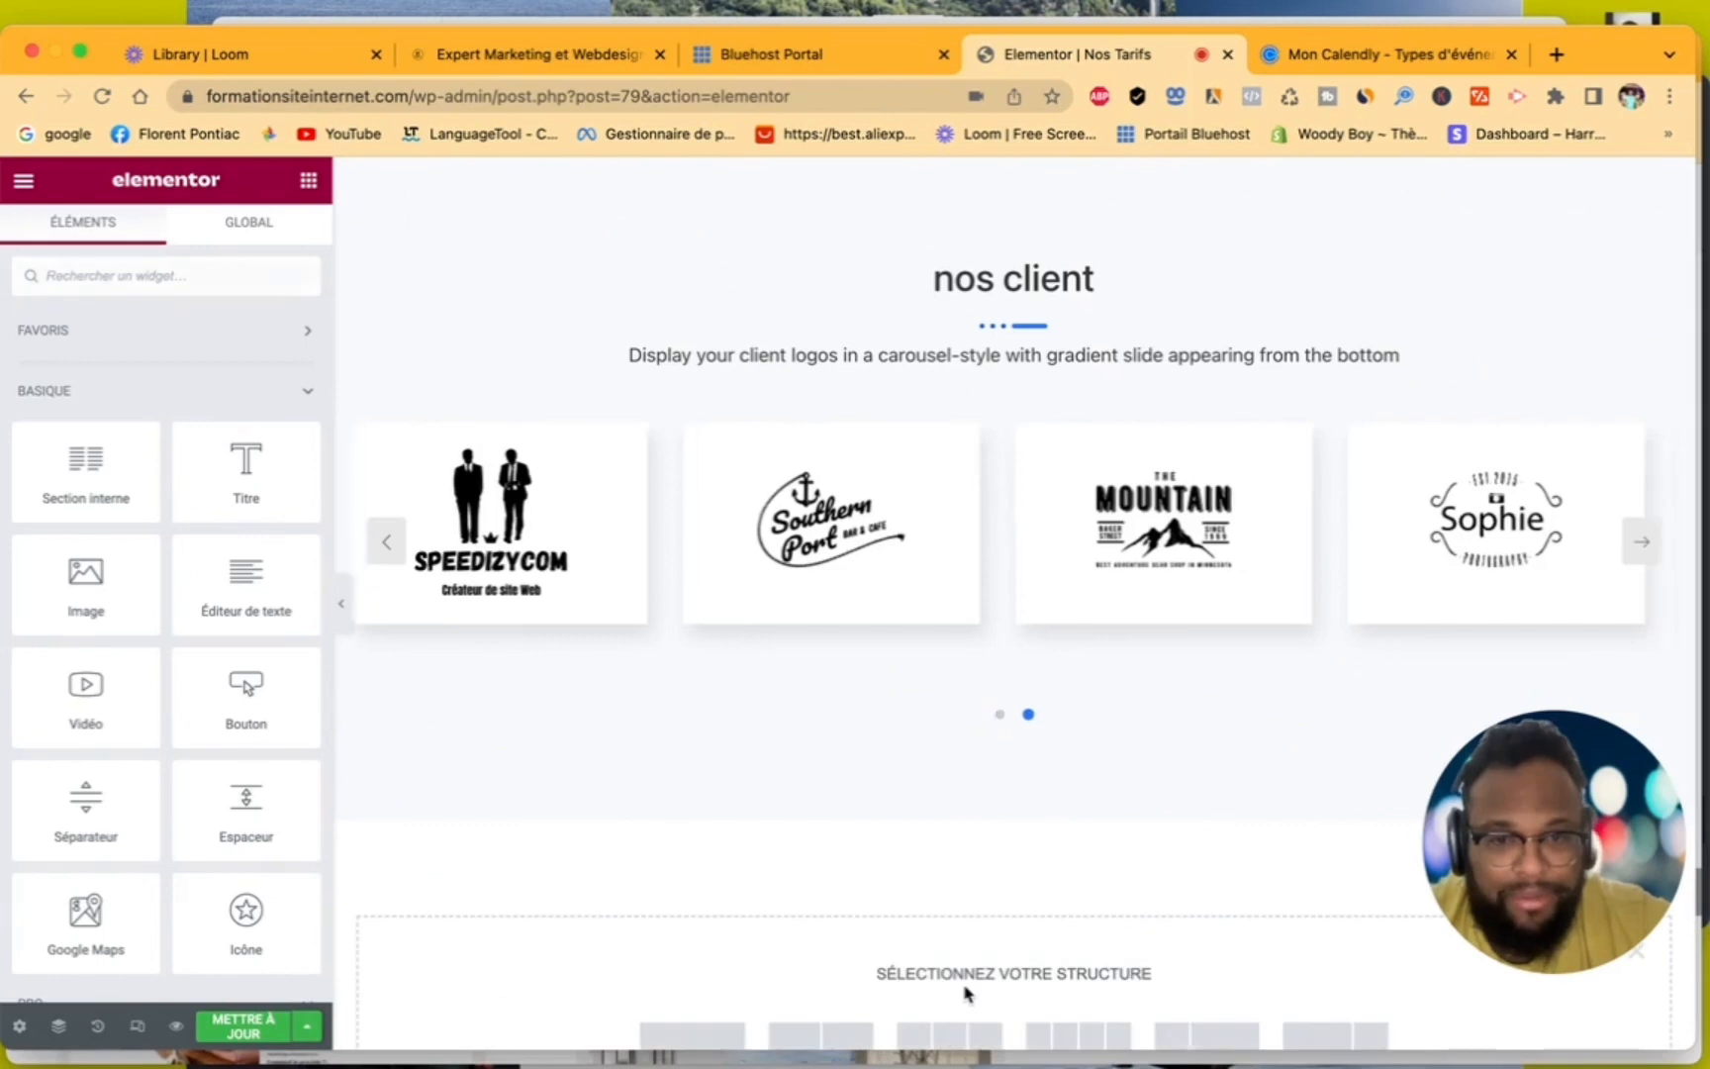
scroll(749, 983, "down", 2)
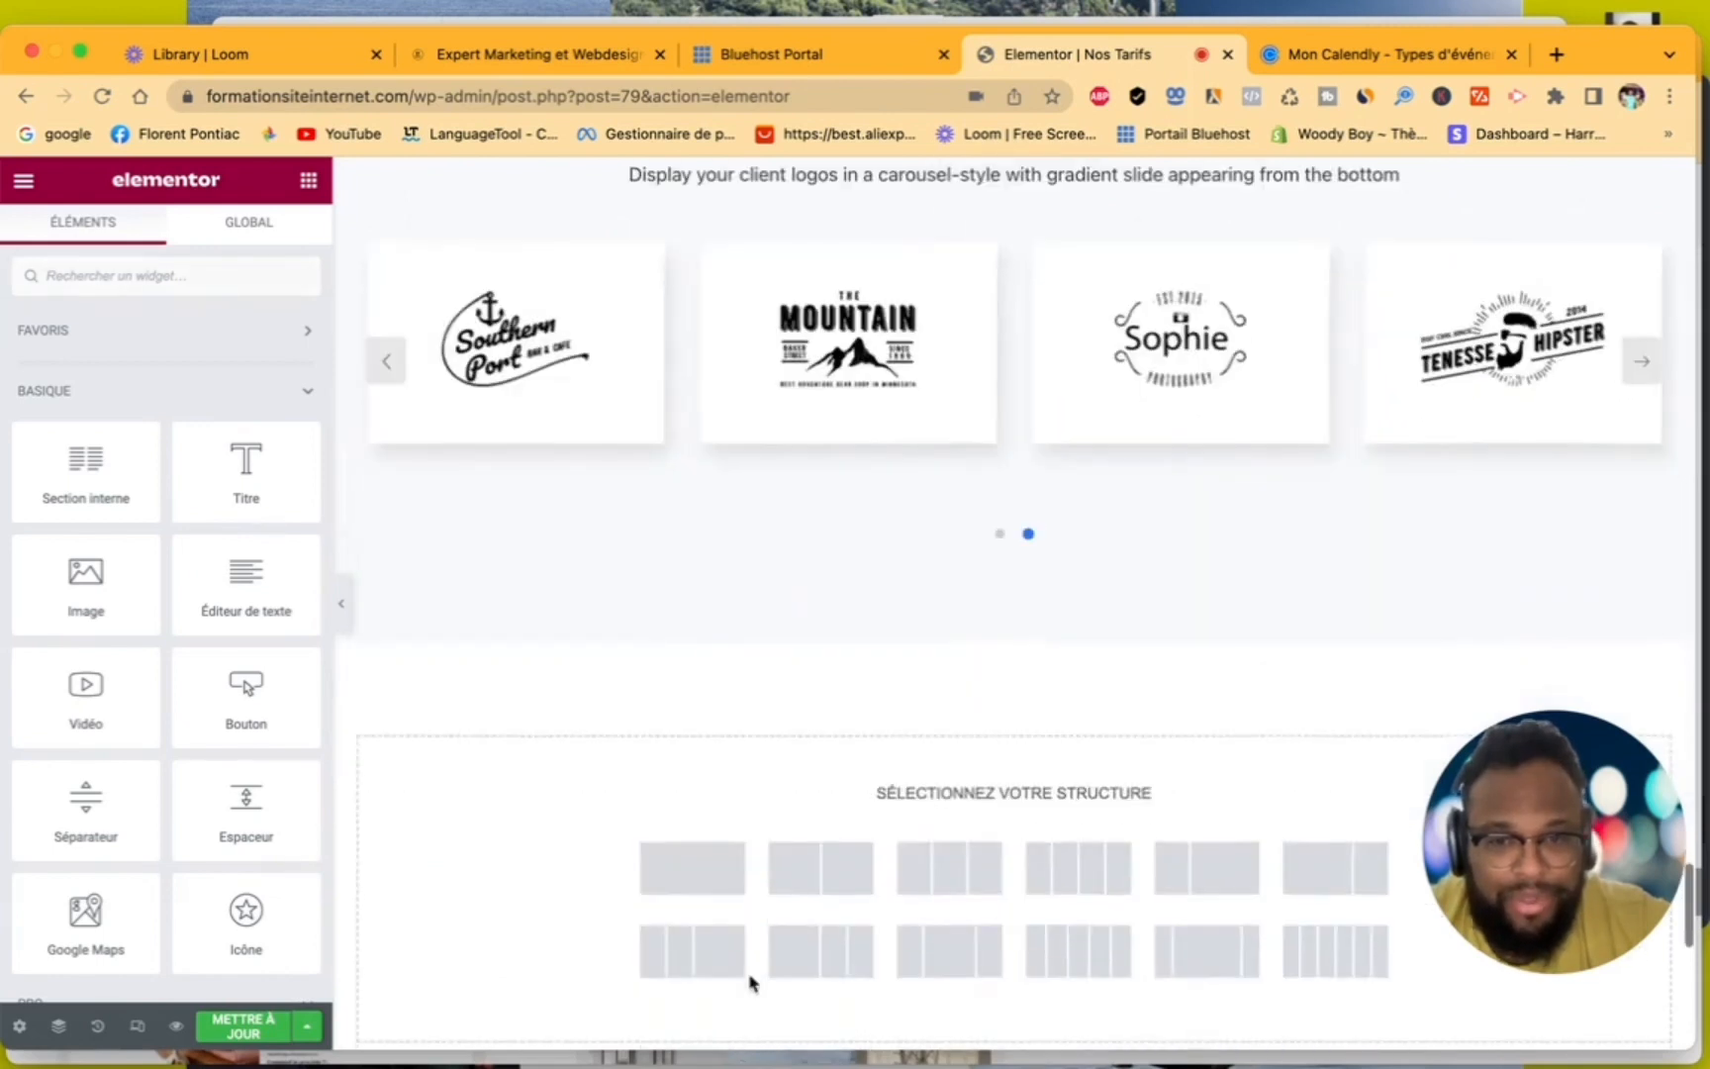
left_click(699, 875)
- Insert an HTML widget holding the copied Calendly pop-up code in the new section below the logo carousel and update the page
left_click(1007, 671)
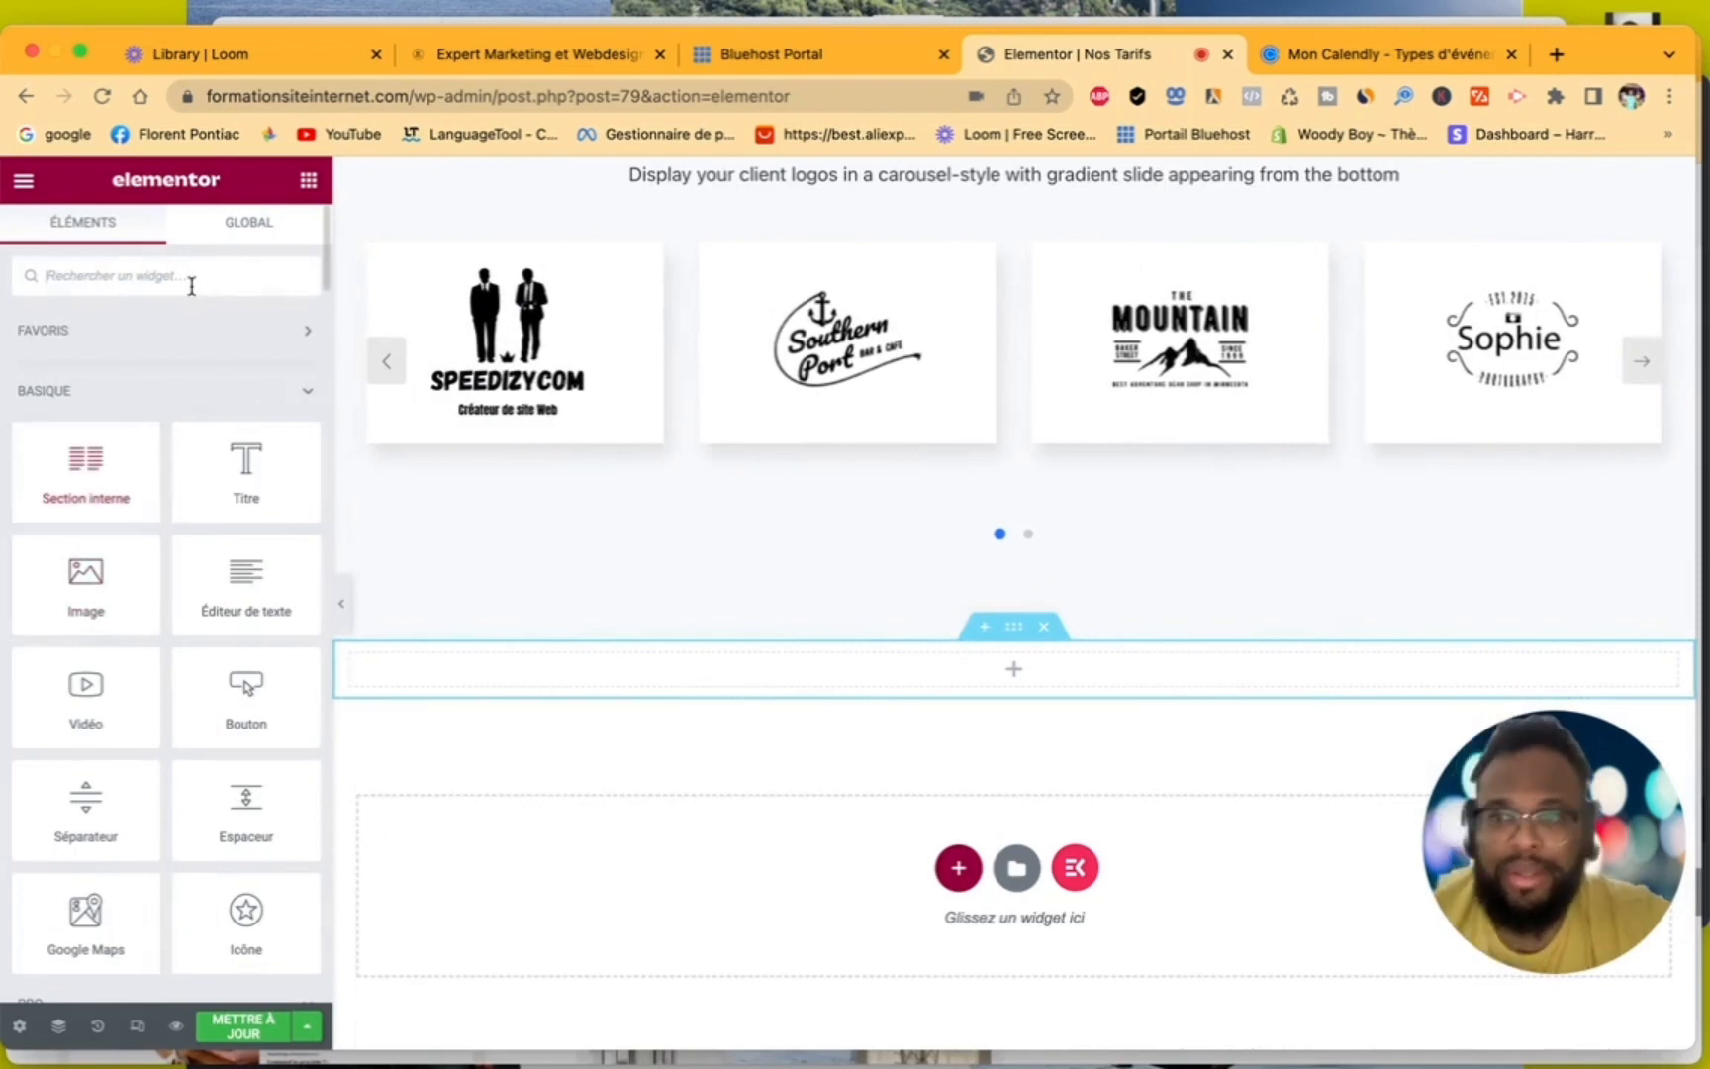
type("html")
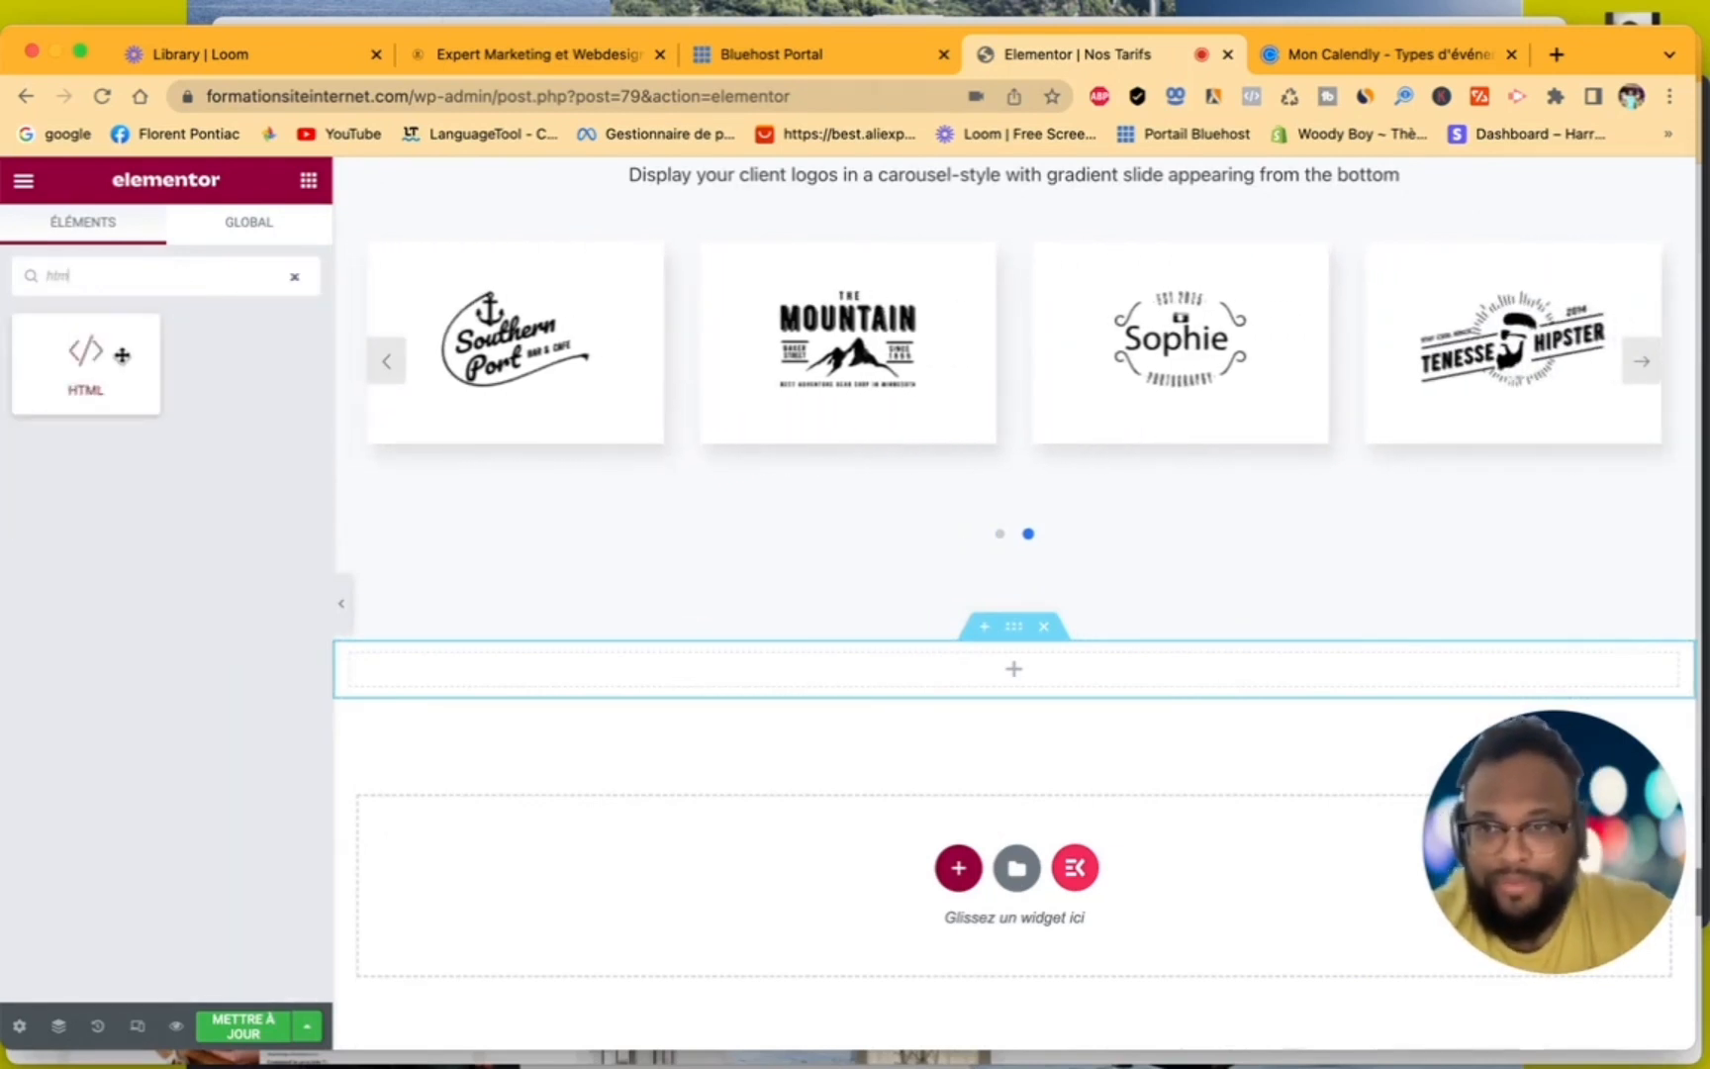
left_click_drag(94, 361, 543, 661)
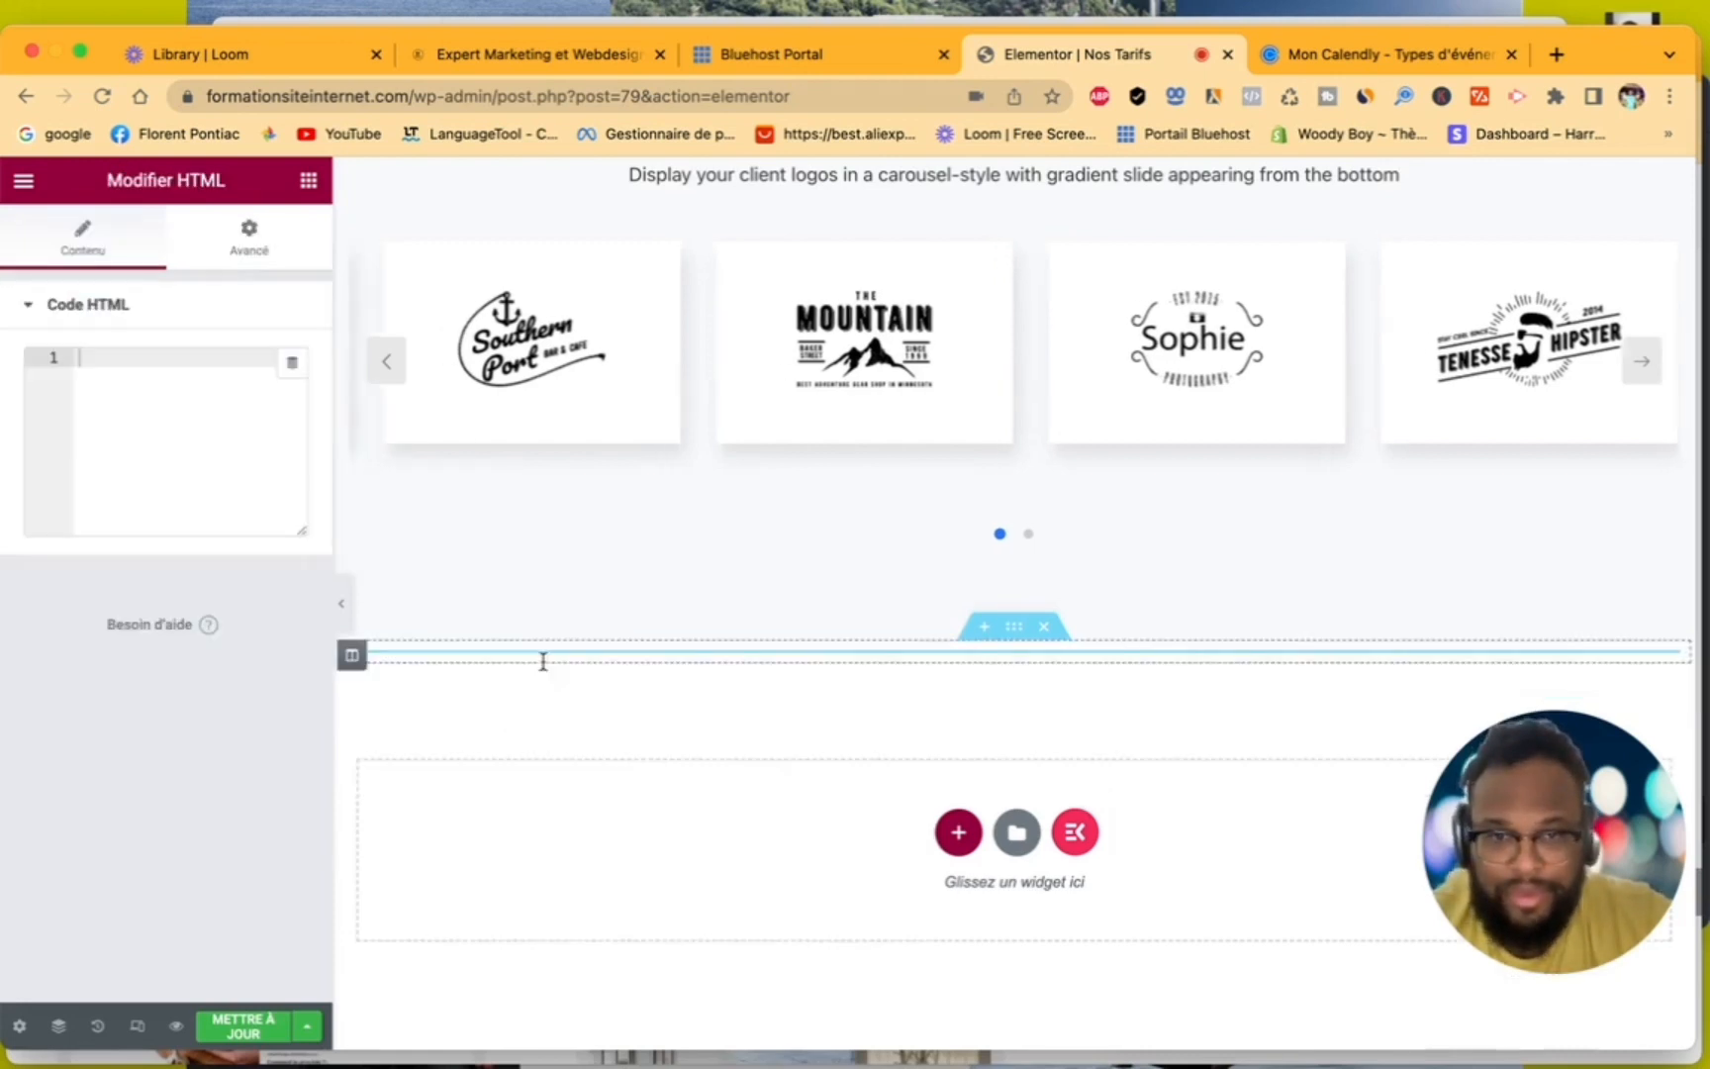
right_click(164, 369)
left_click(224, 580)
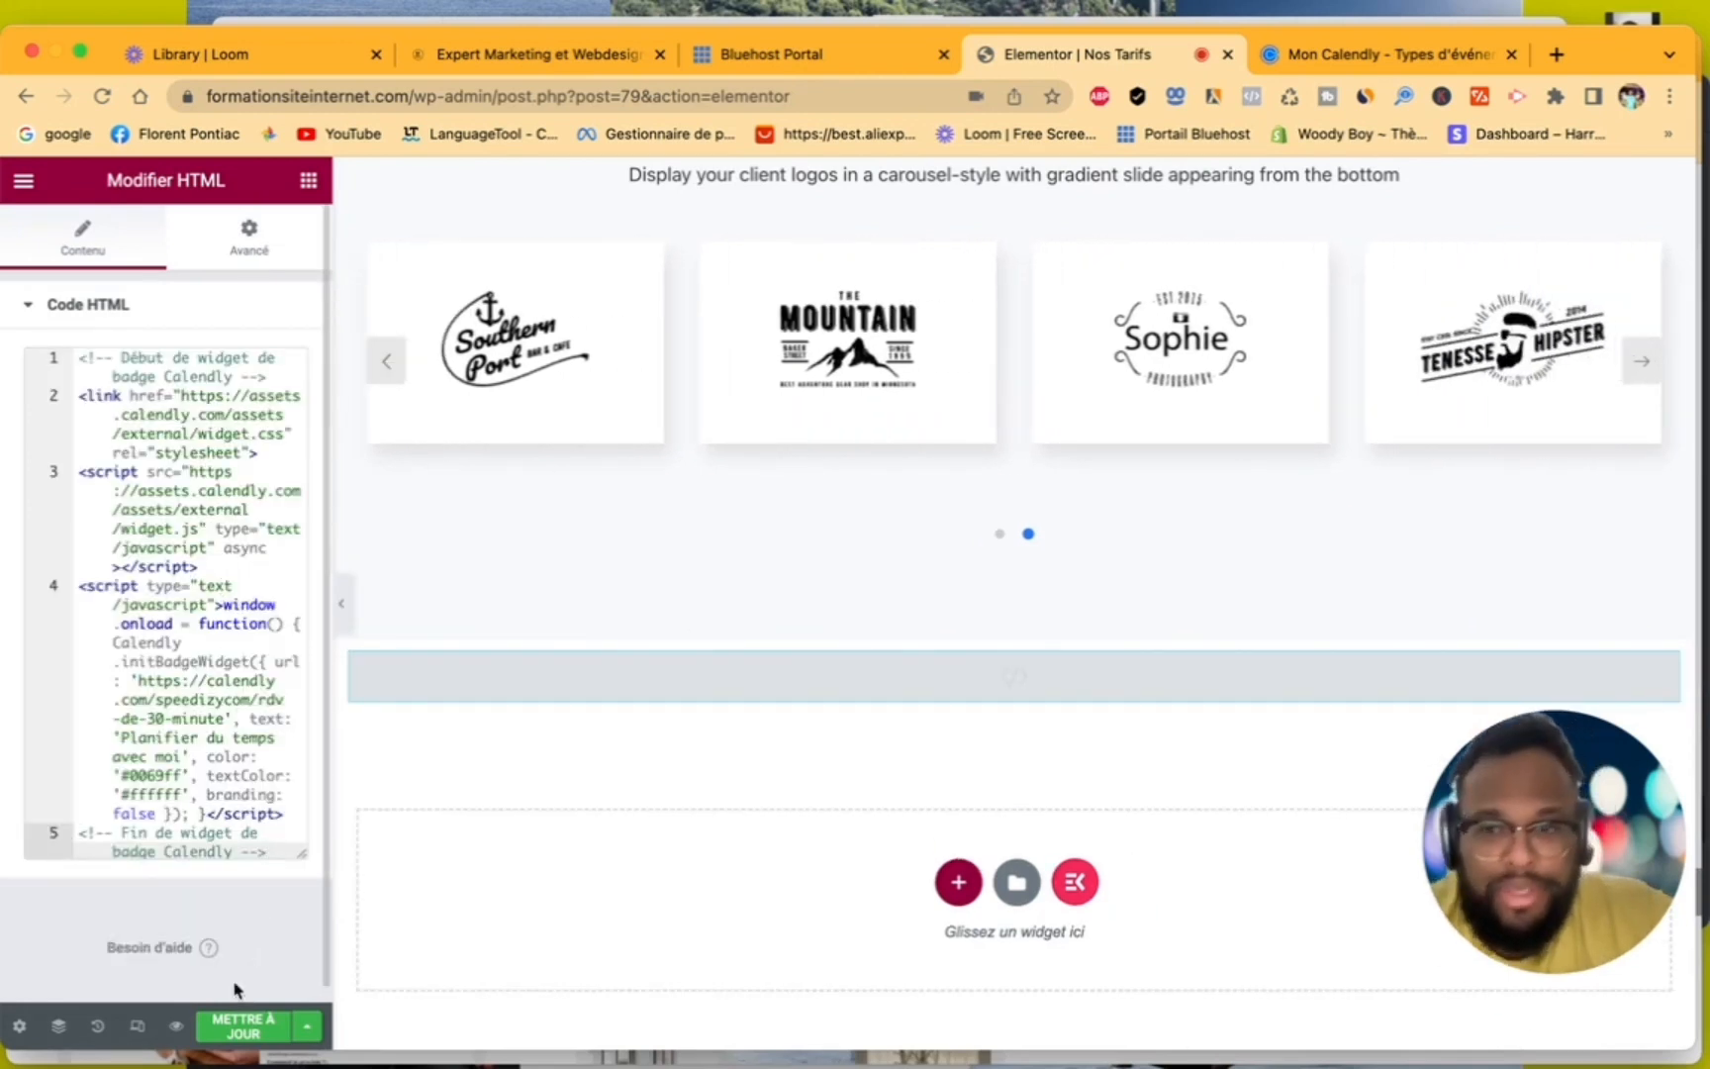
left_click(234, 1029)
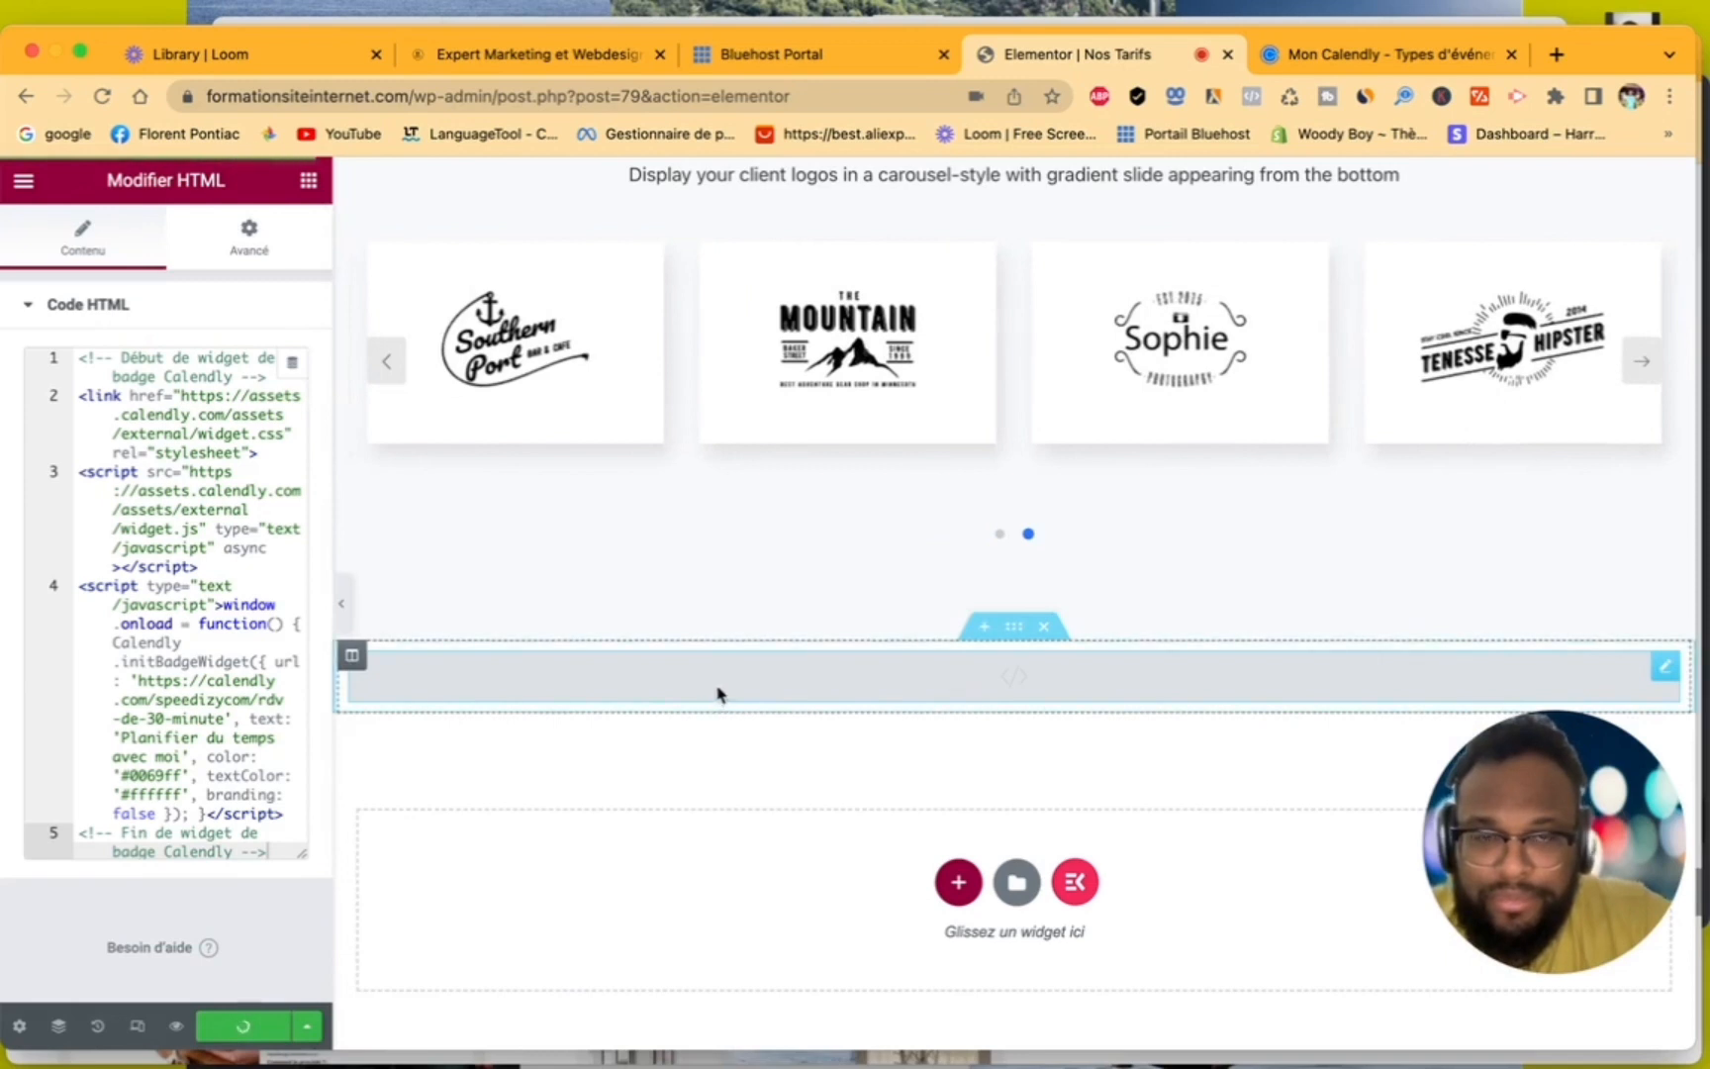
left_click_drag(1537, 741, 1359, 720)
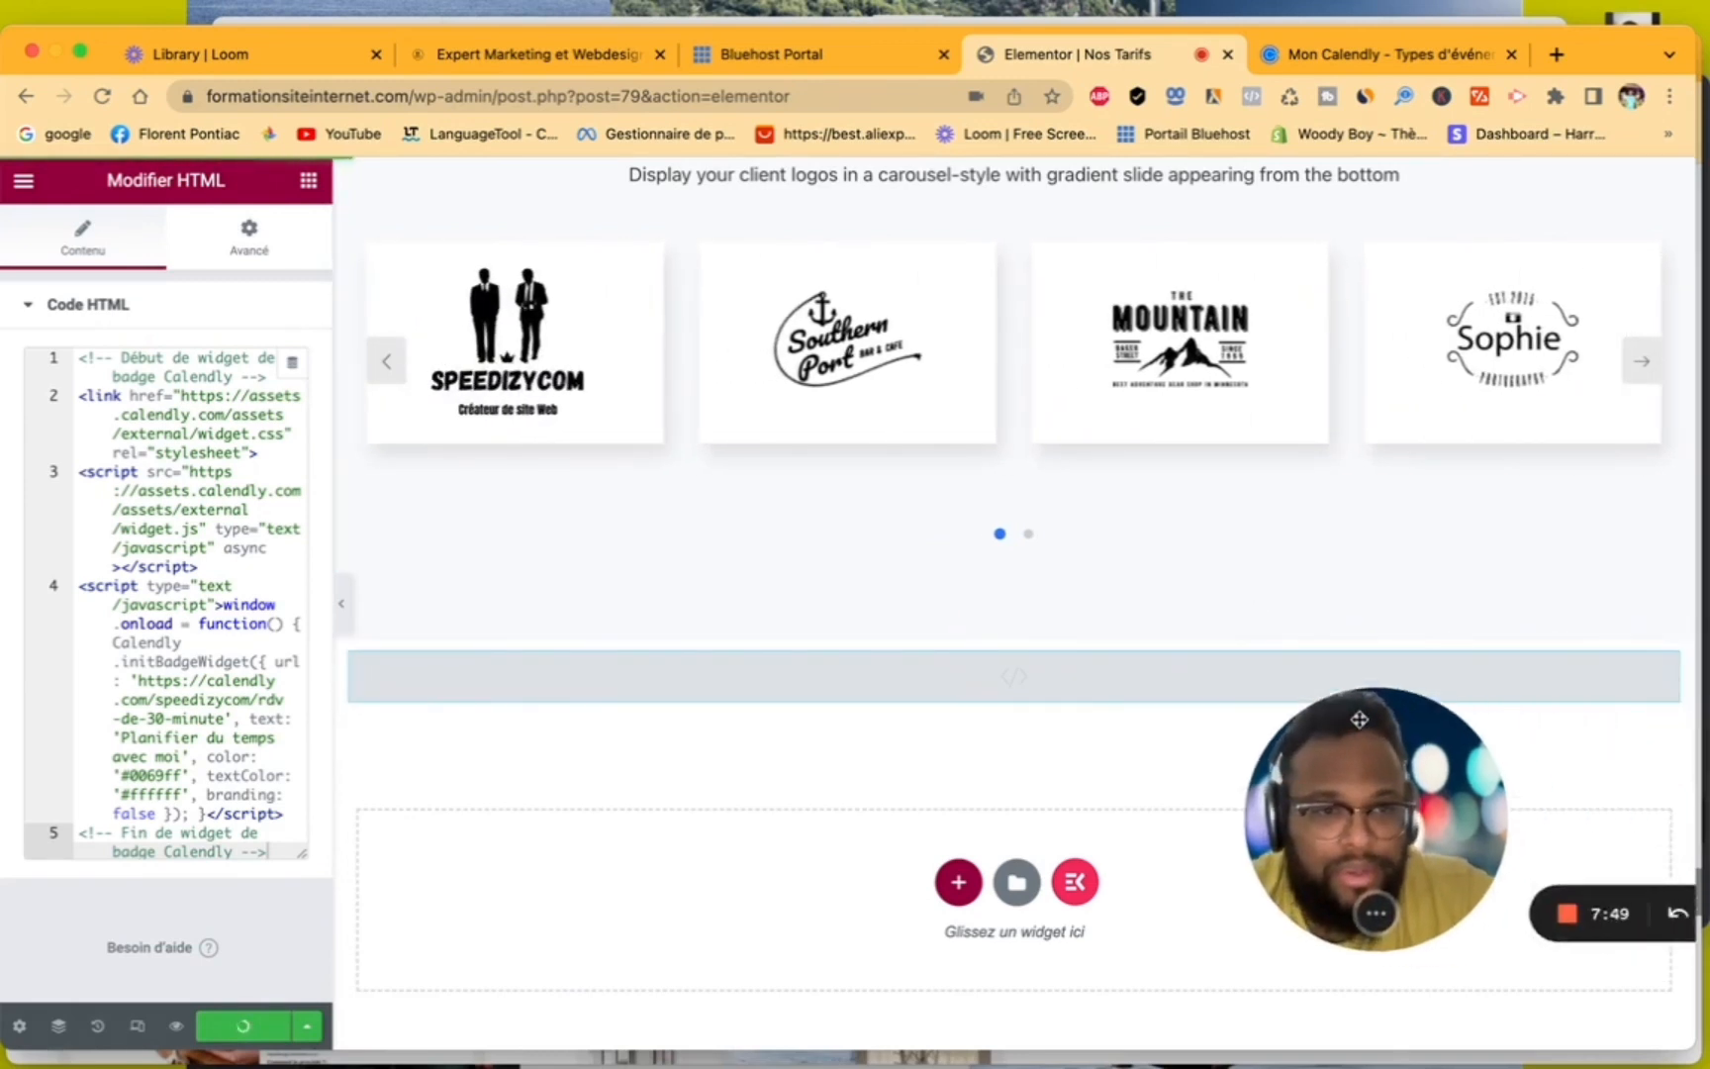
left_click(1565, 878)
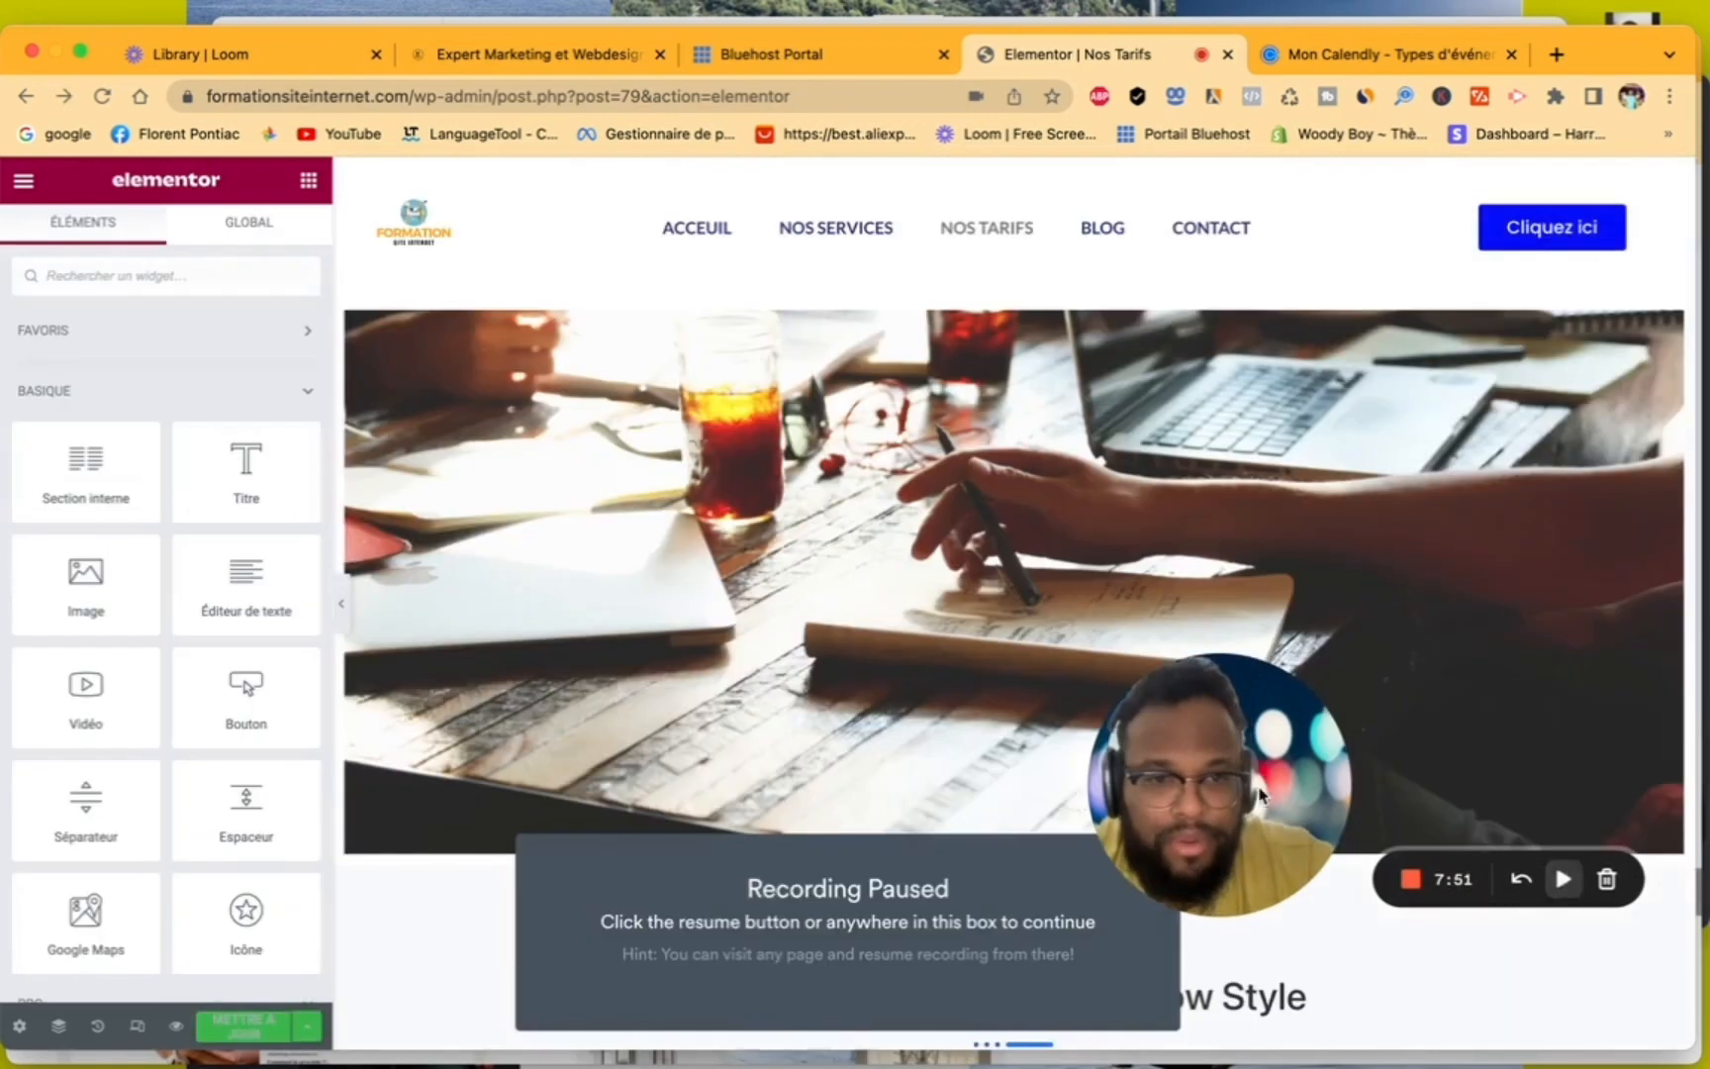
left_click_drag(1259, 795, 1320, 785)
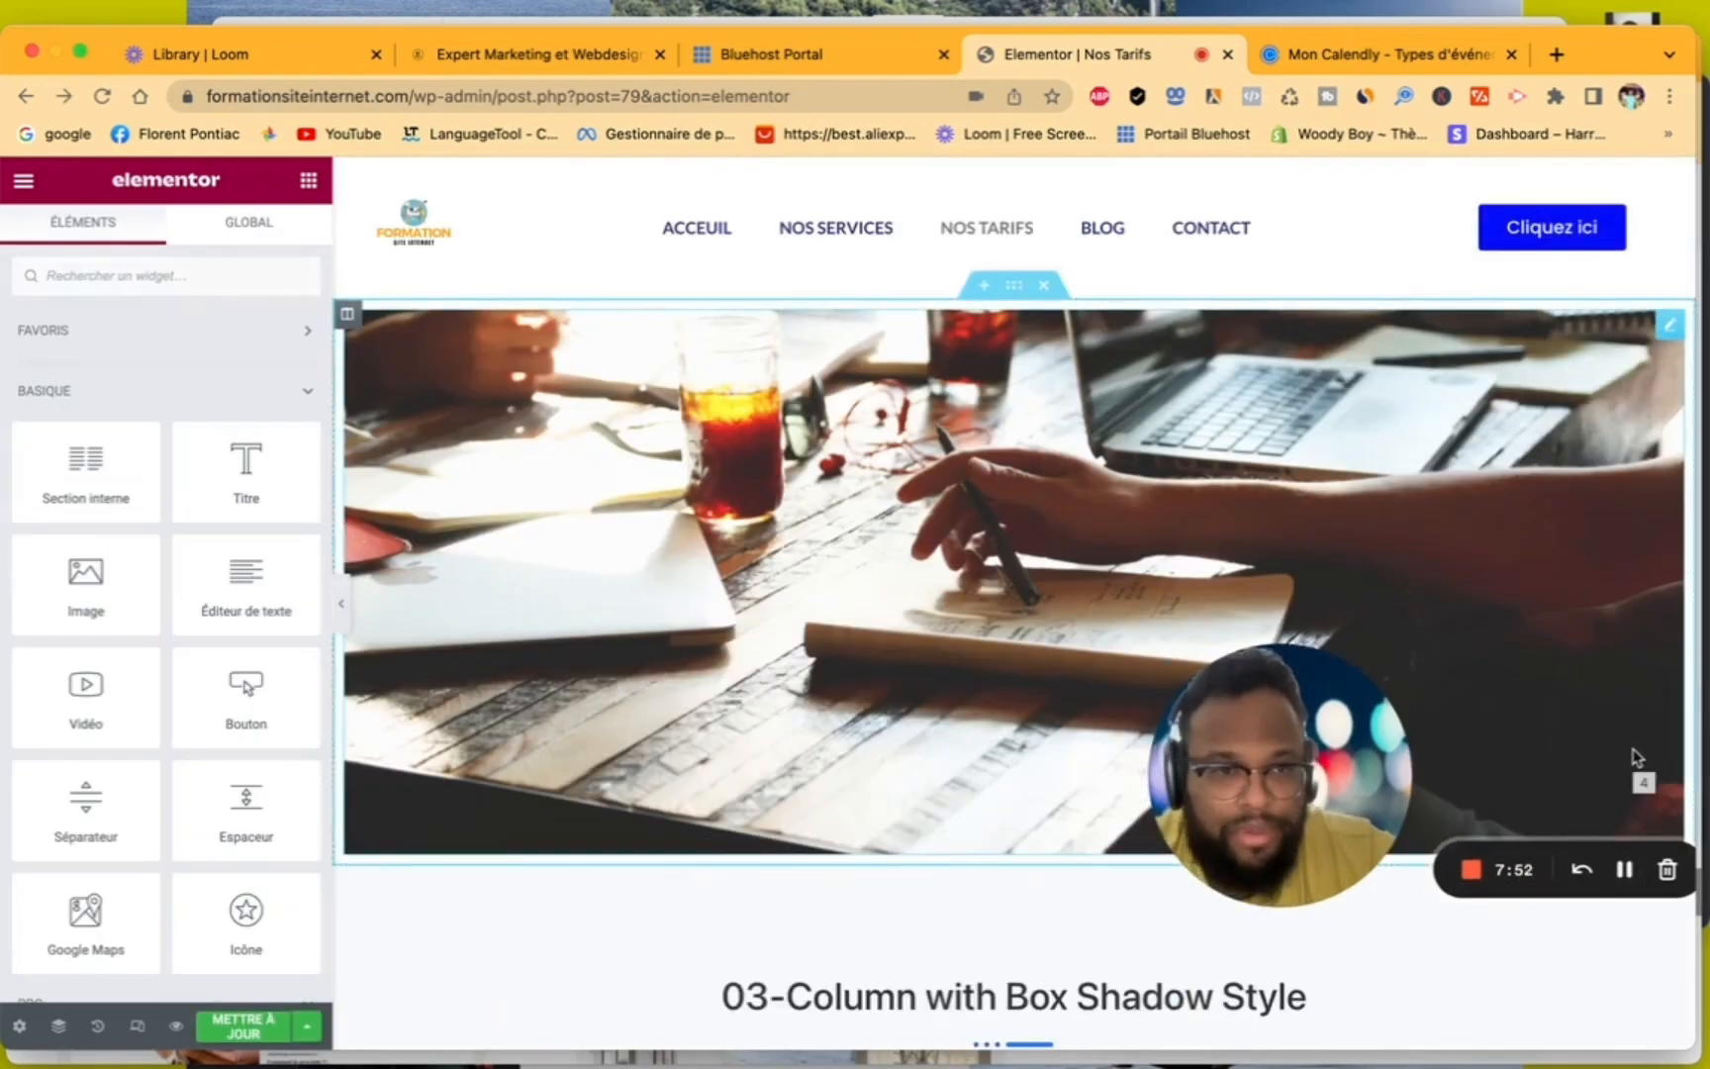
left_click_drag(1306, 764, 1530, 779)
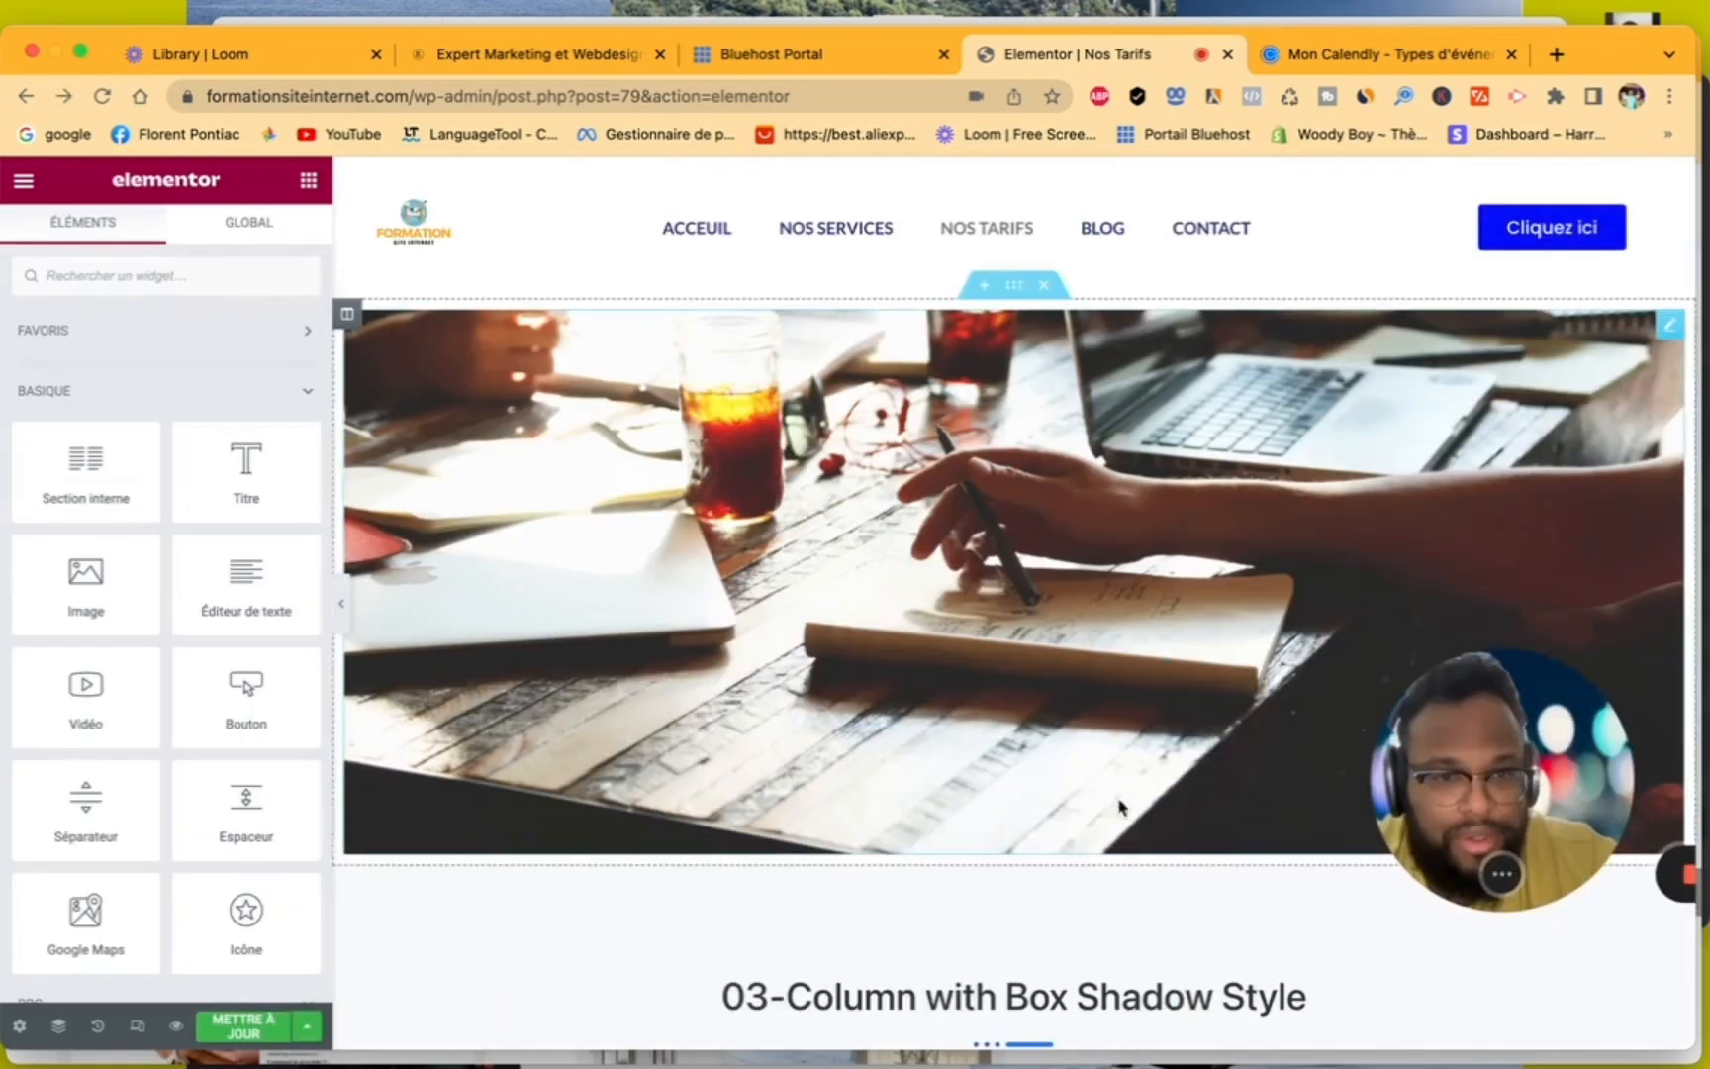
- Look through the Nos Tarifs page in the editor, checking the area below the "nos client" logo carousel for the HTML widget section
scroll(1096, 809, "down", 10)
scroll(1095, 809, "down", 5)
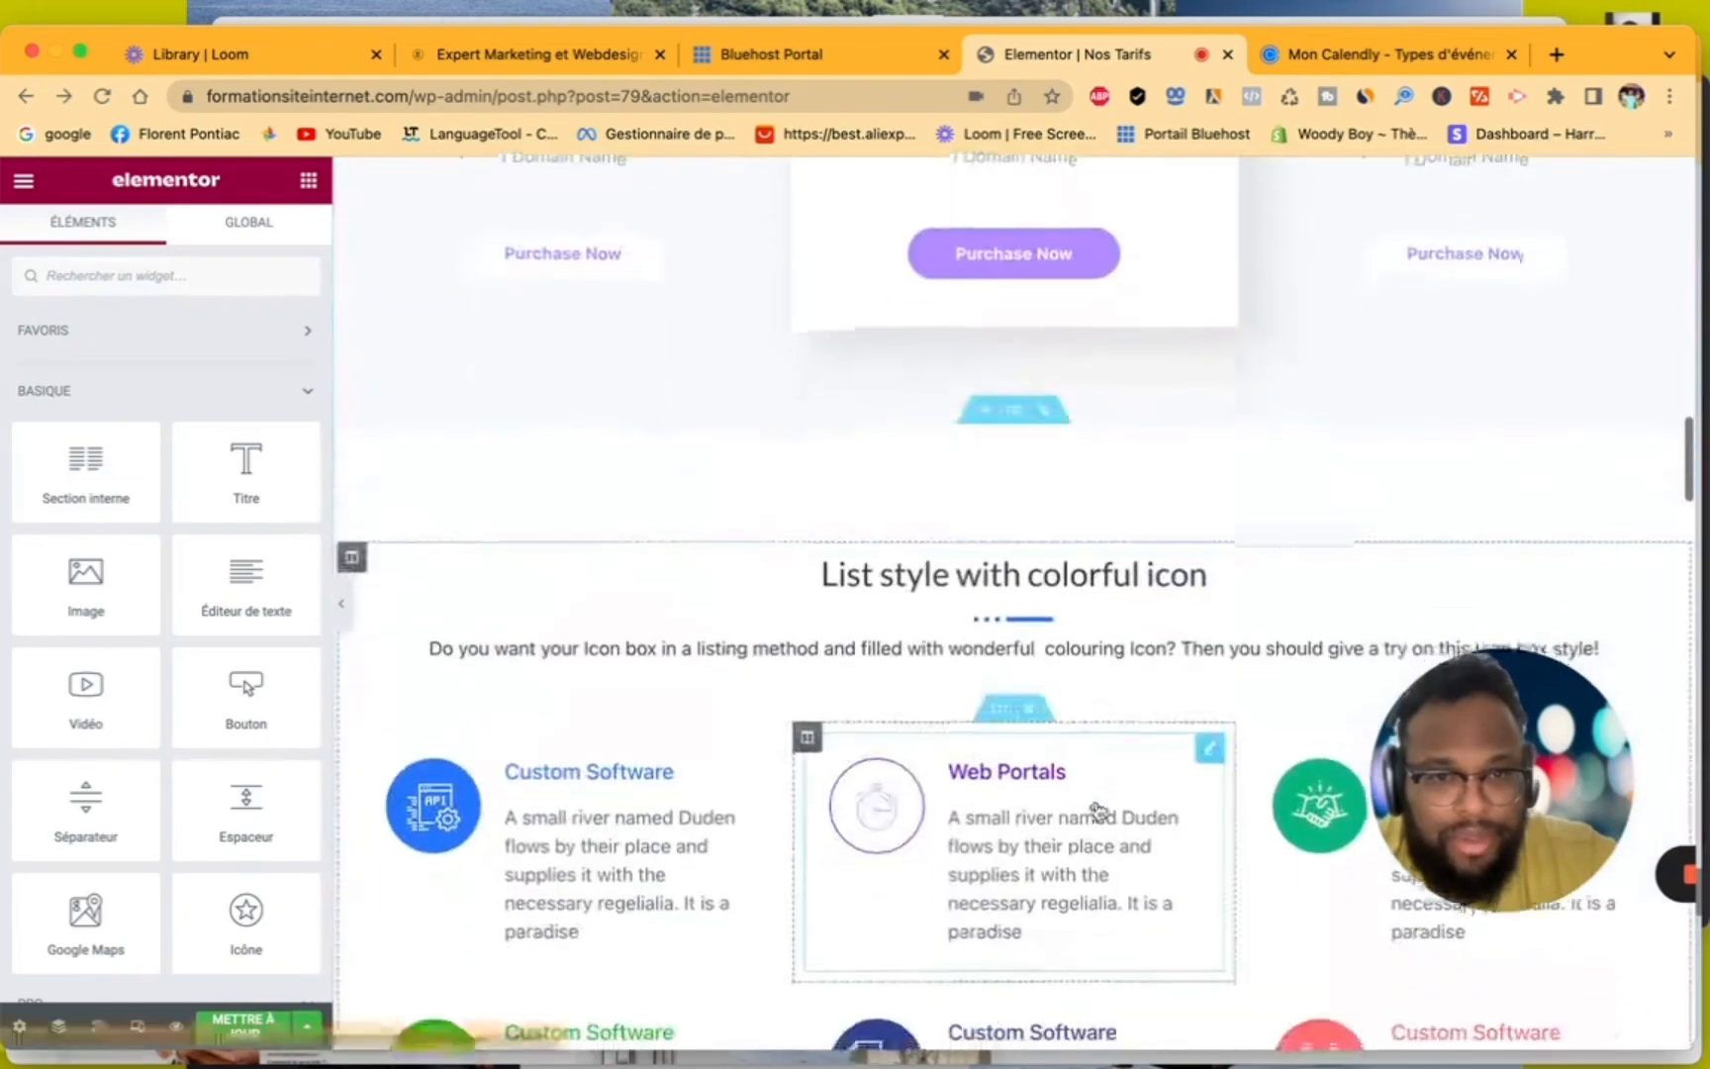
scroll(1095, 810, "up", 9)
scroll(1095, 810, "down", 5)
scroll(1096, 810, "up", 2)
scroll(1096, 810, "down", 8)
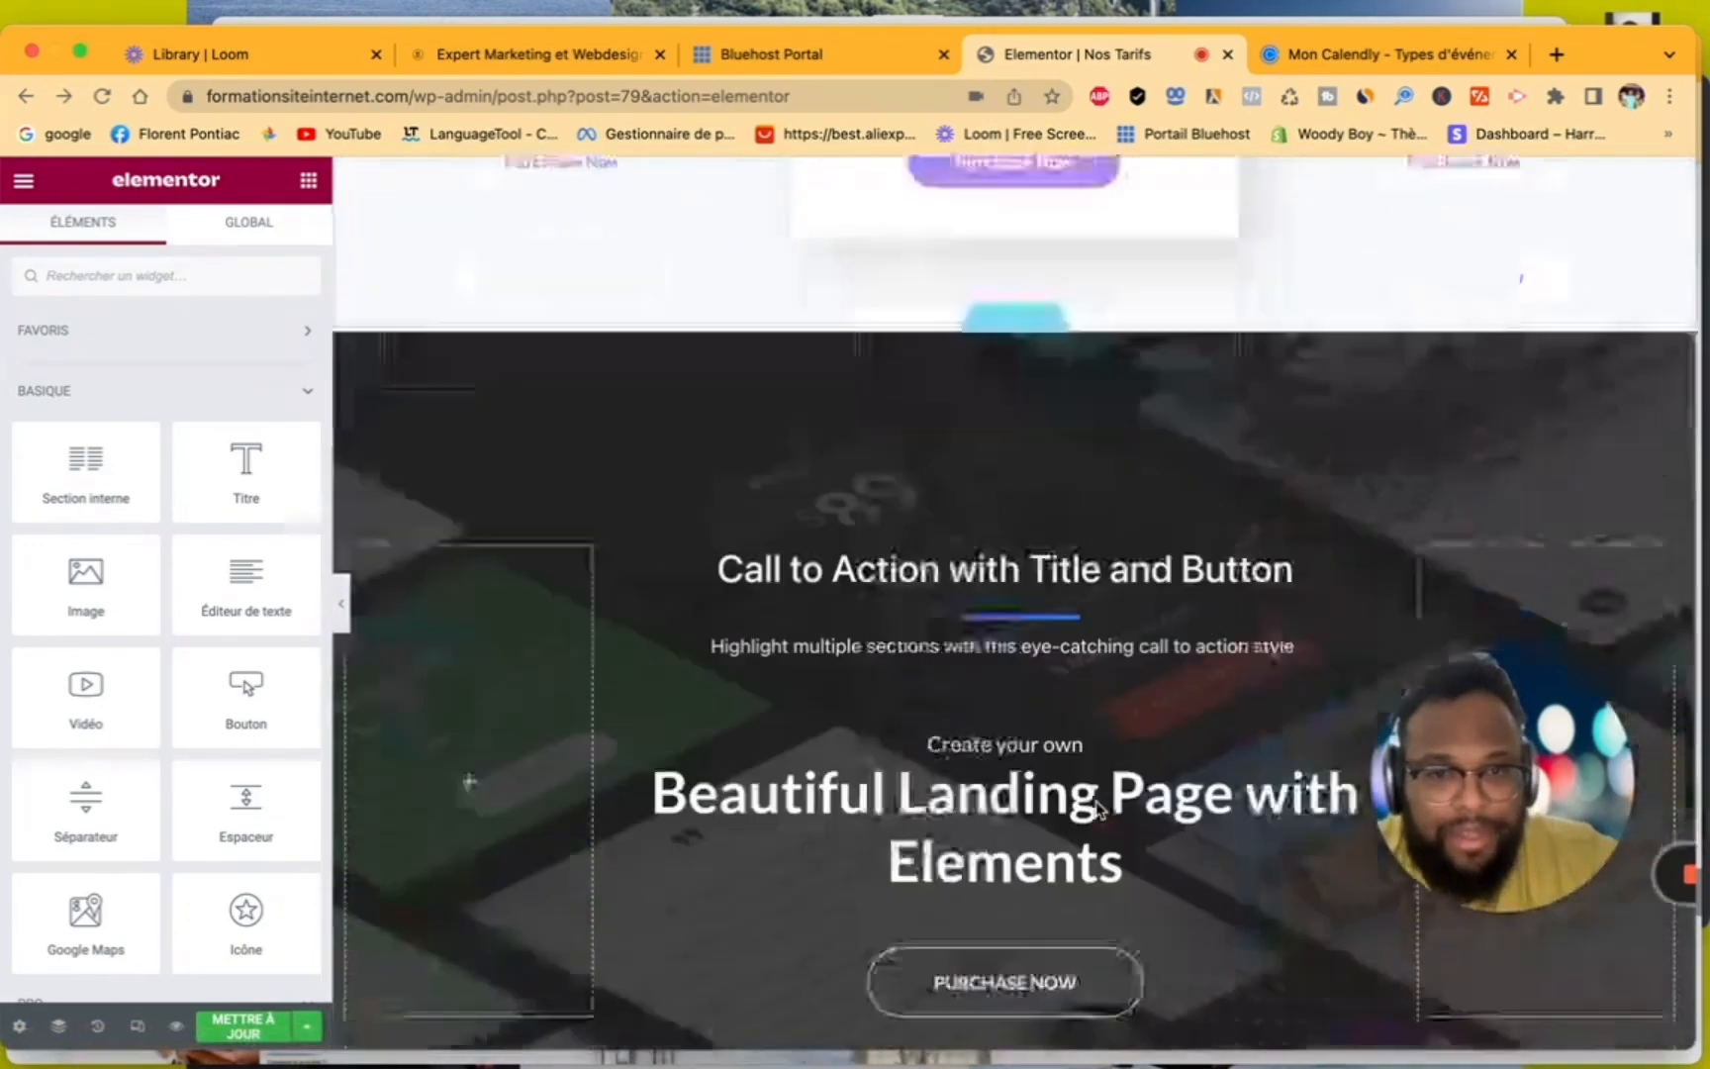
scroll(1096, 810, "down", 8)
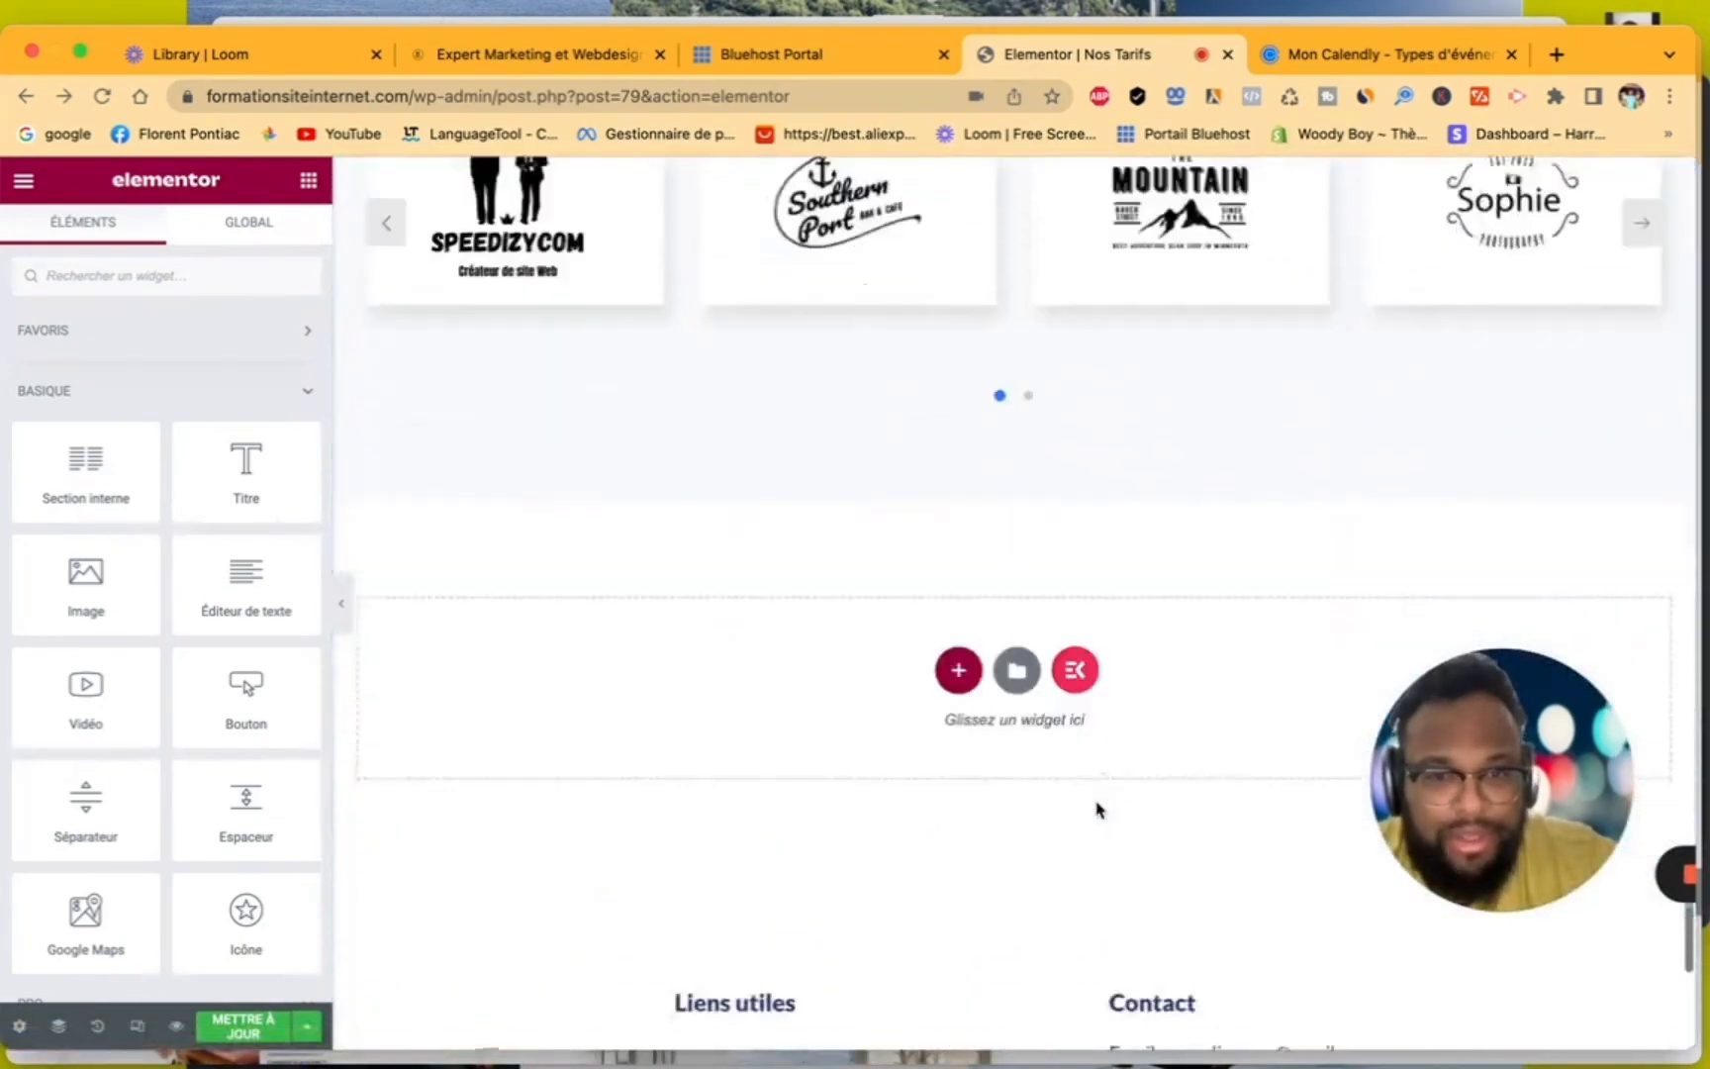
scroll(1095, 809, "up", 5)
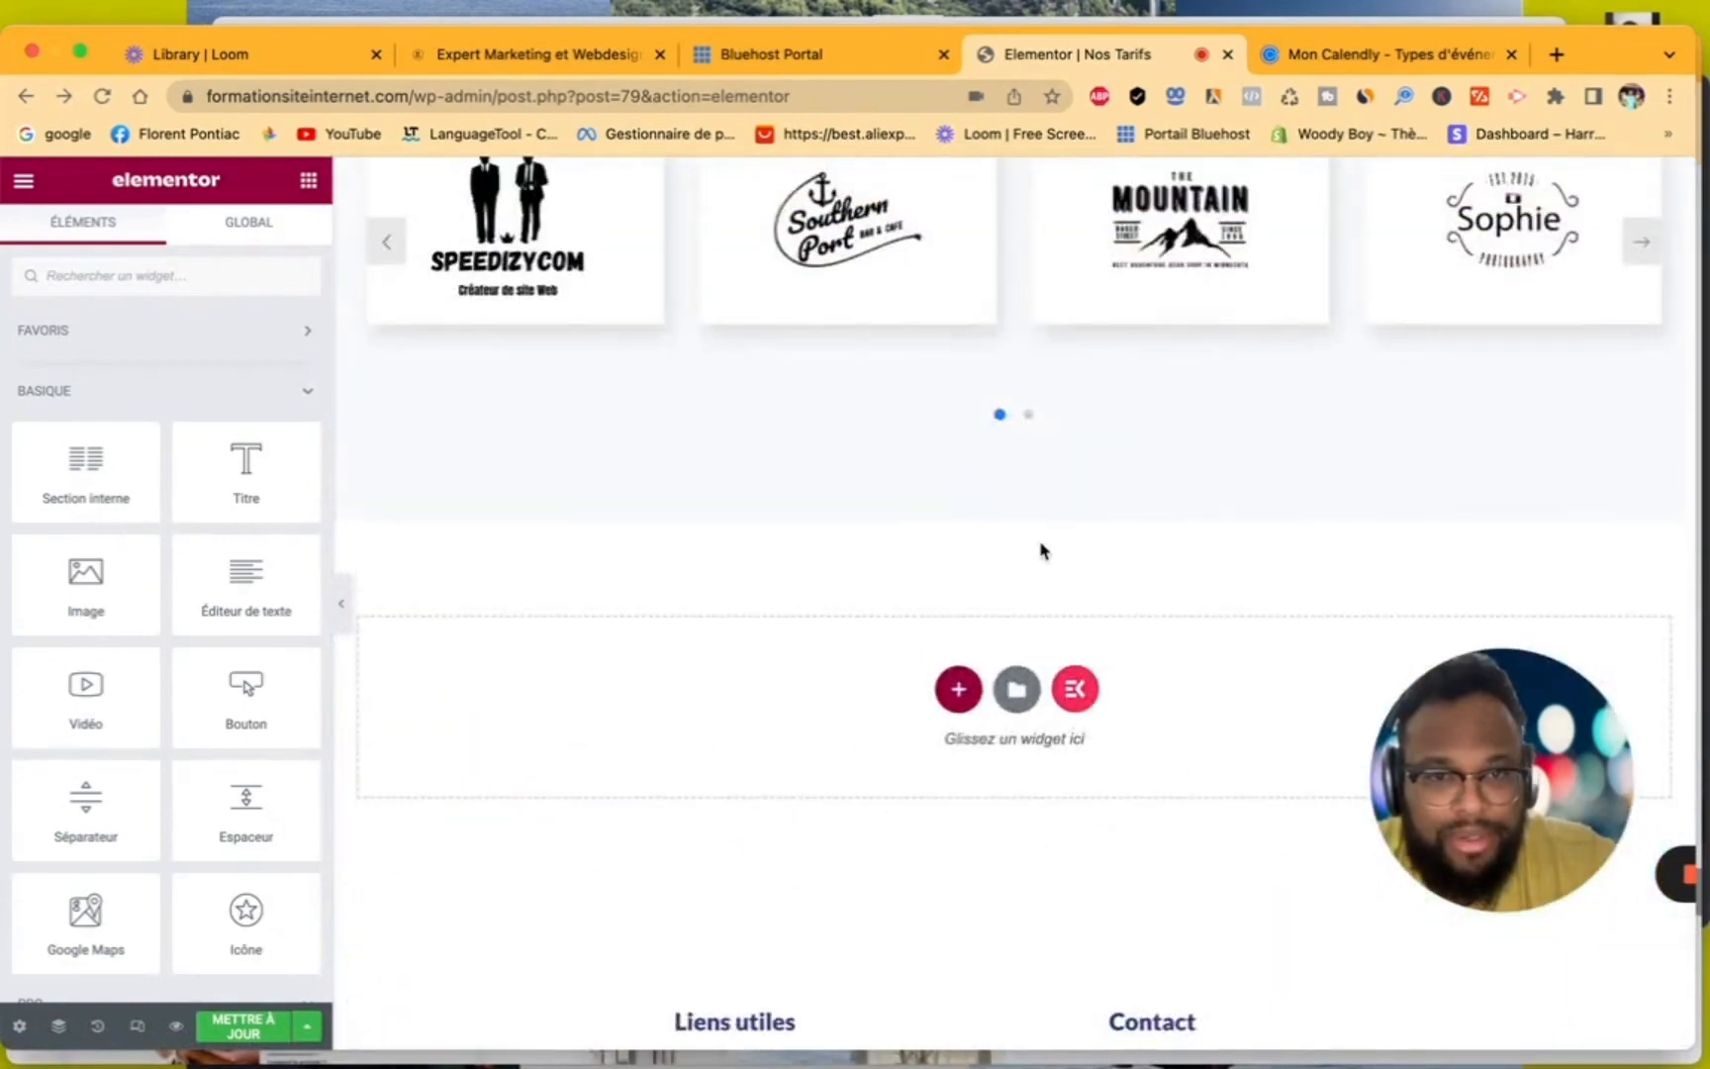
scroll(1041, 550, "up", 6)
scroll(1038, 545, "down", 3)
scroll(1030, 554, "up", 2)
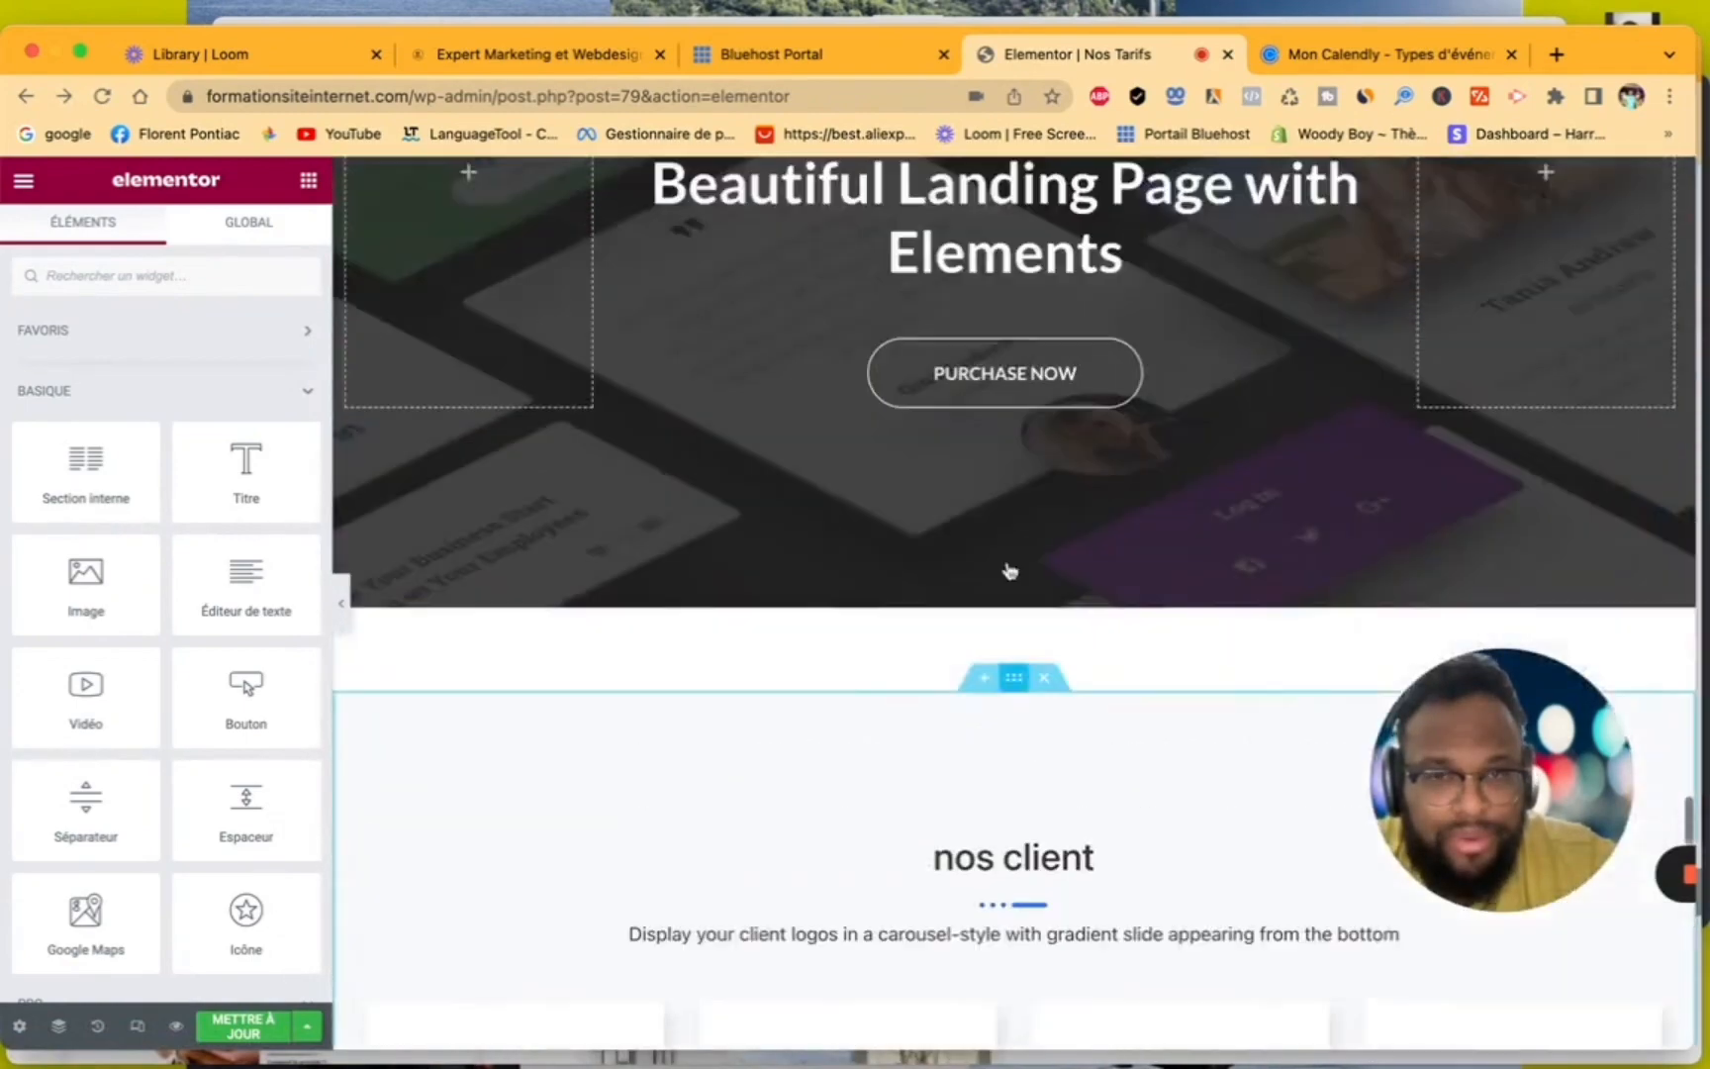
scroll(1009, 571, "up", 8)
scroll(1010, 571, "down", 2)
scroll(1010, 572, "up", 5)
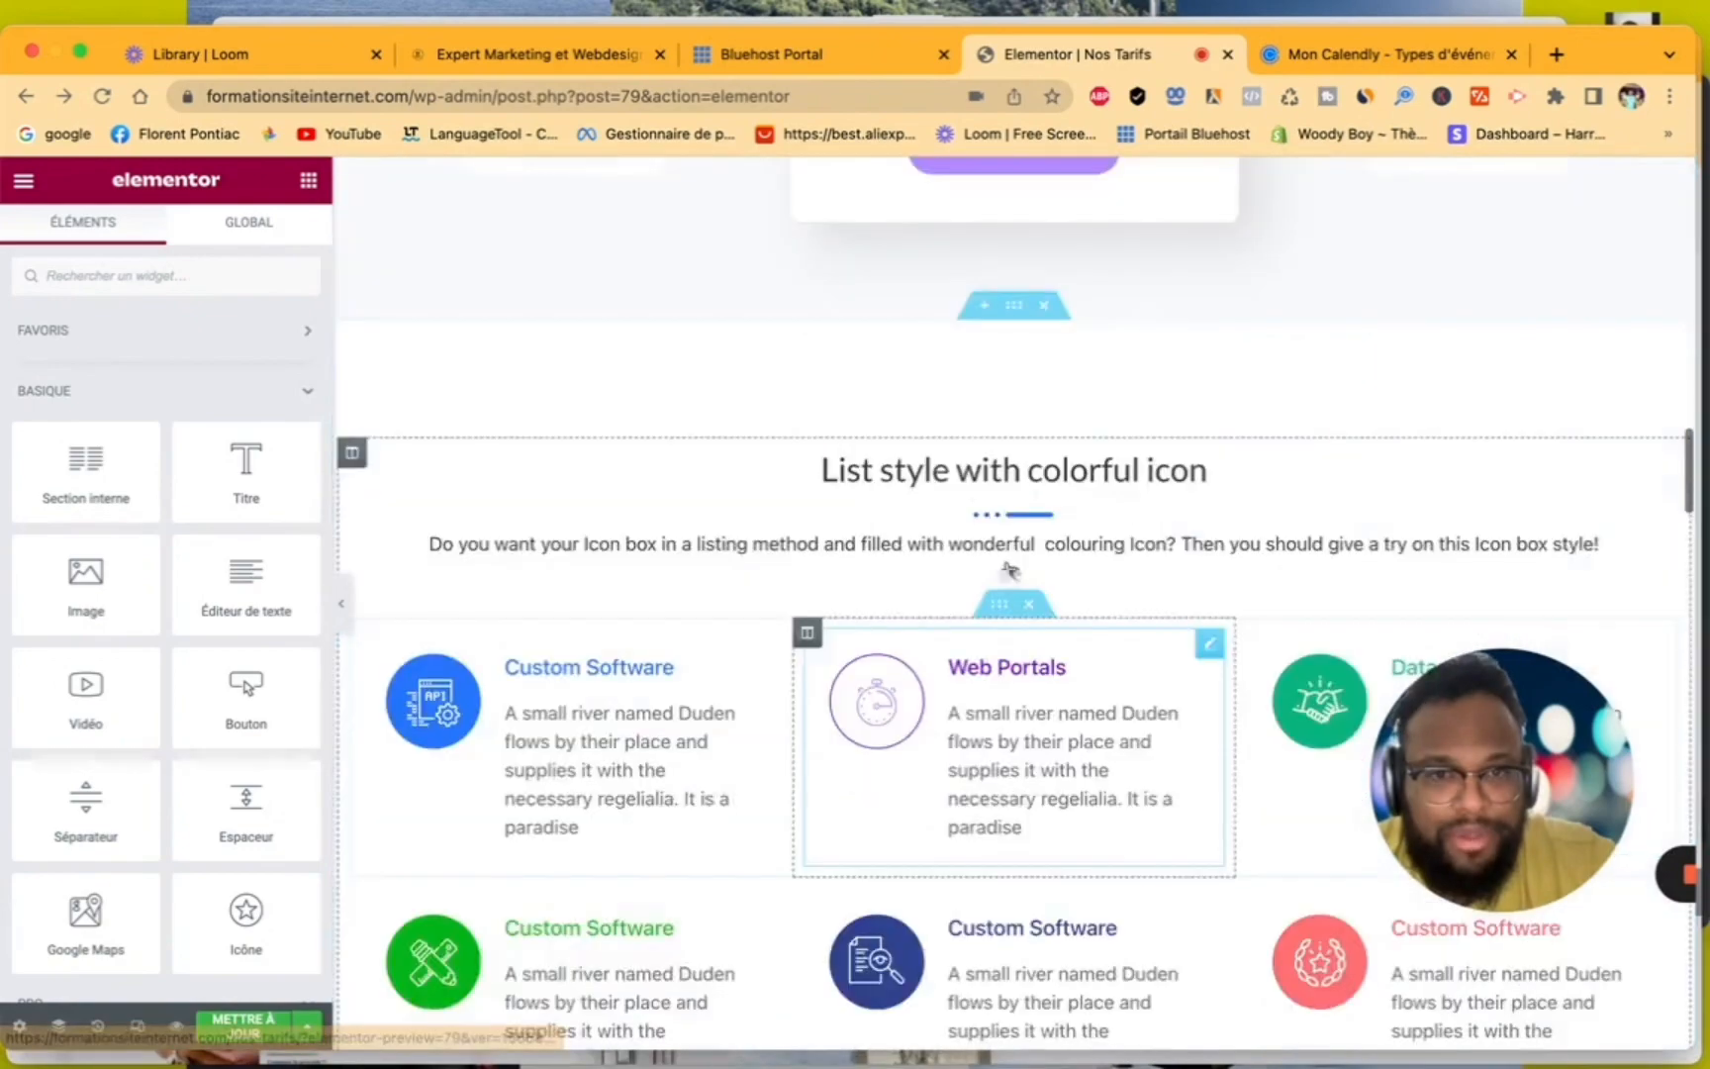
scroll(1010, 571, "up", 15)
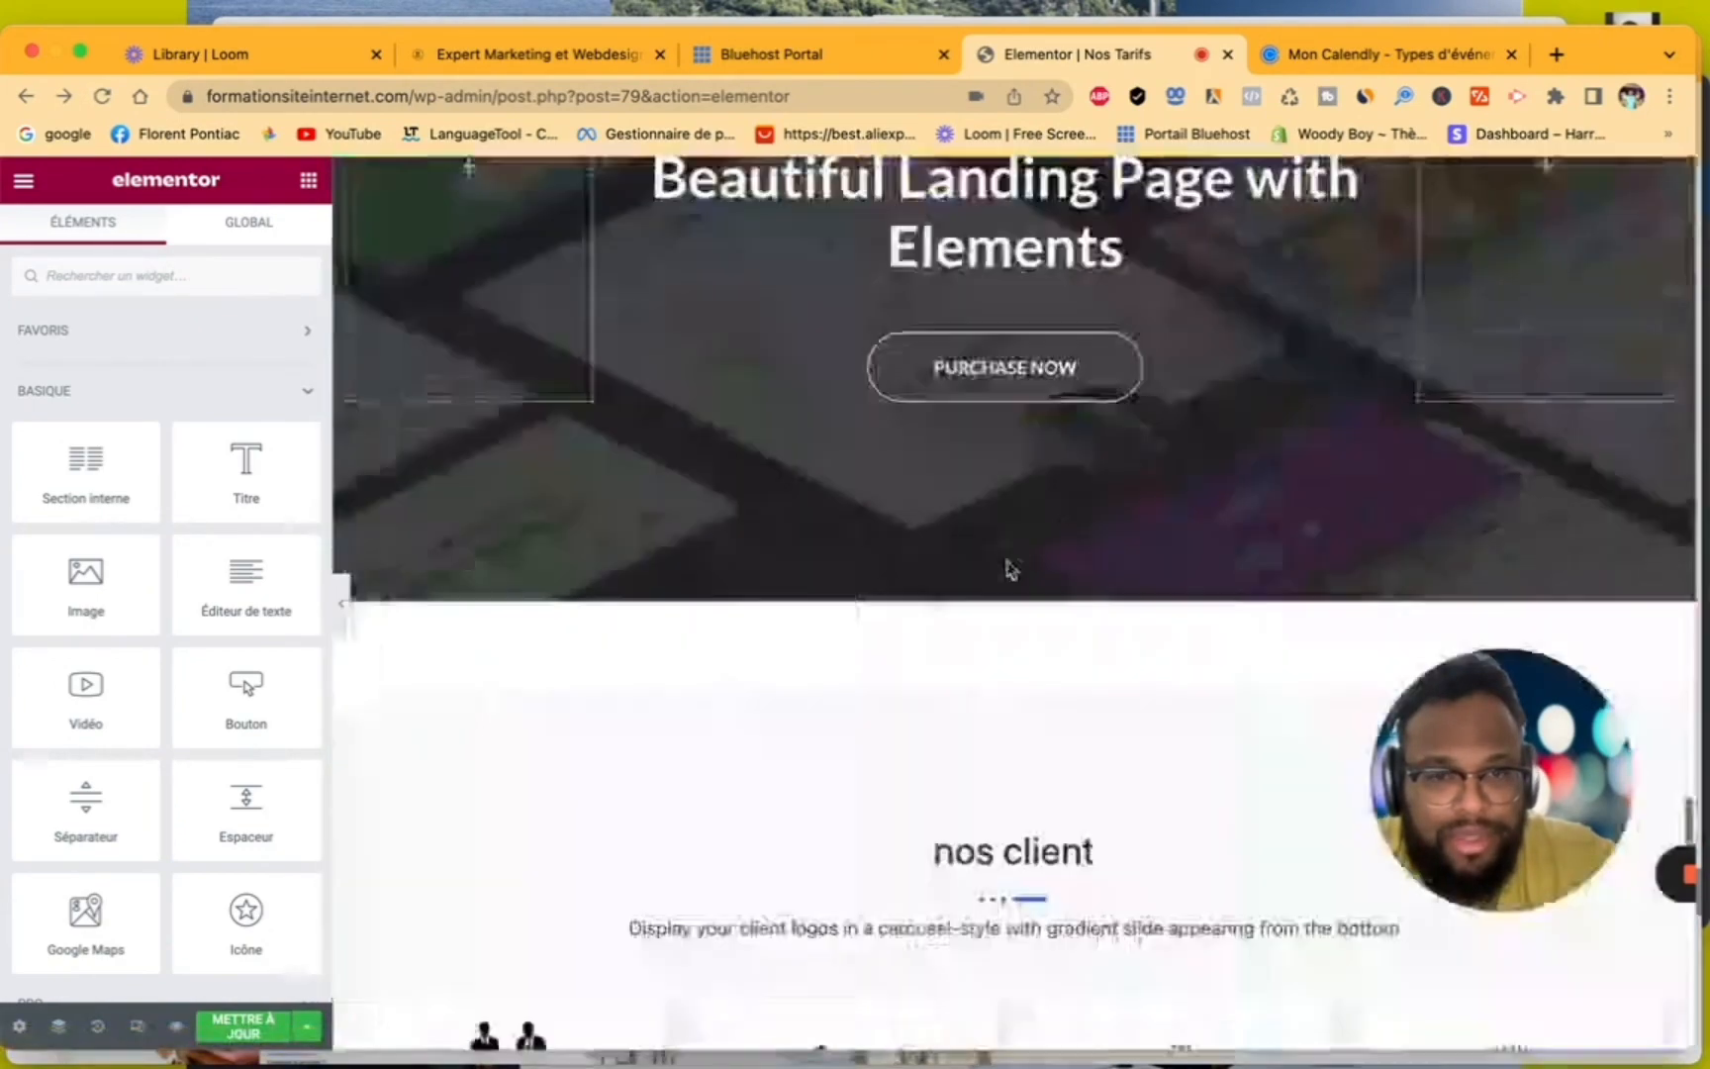
scroll(1009, 571, "down", 20)
scroll(1008, 565, "up", 5)
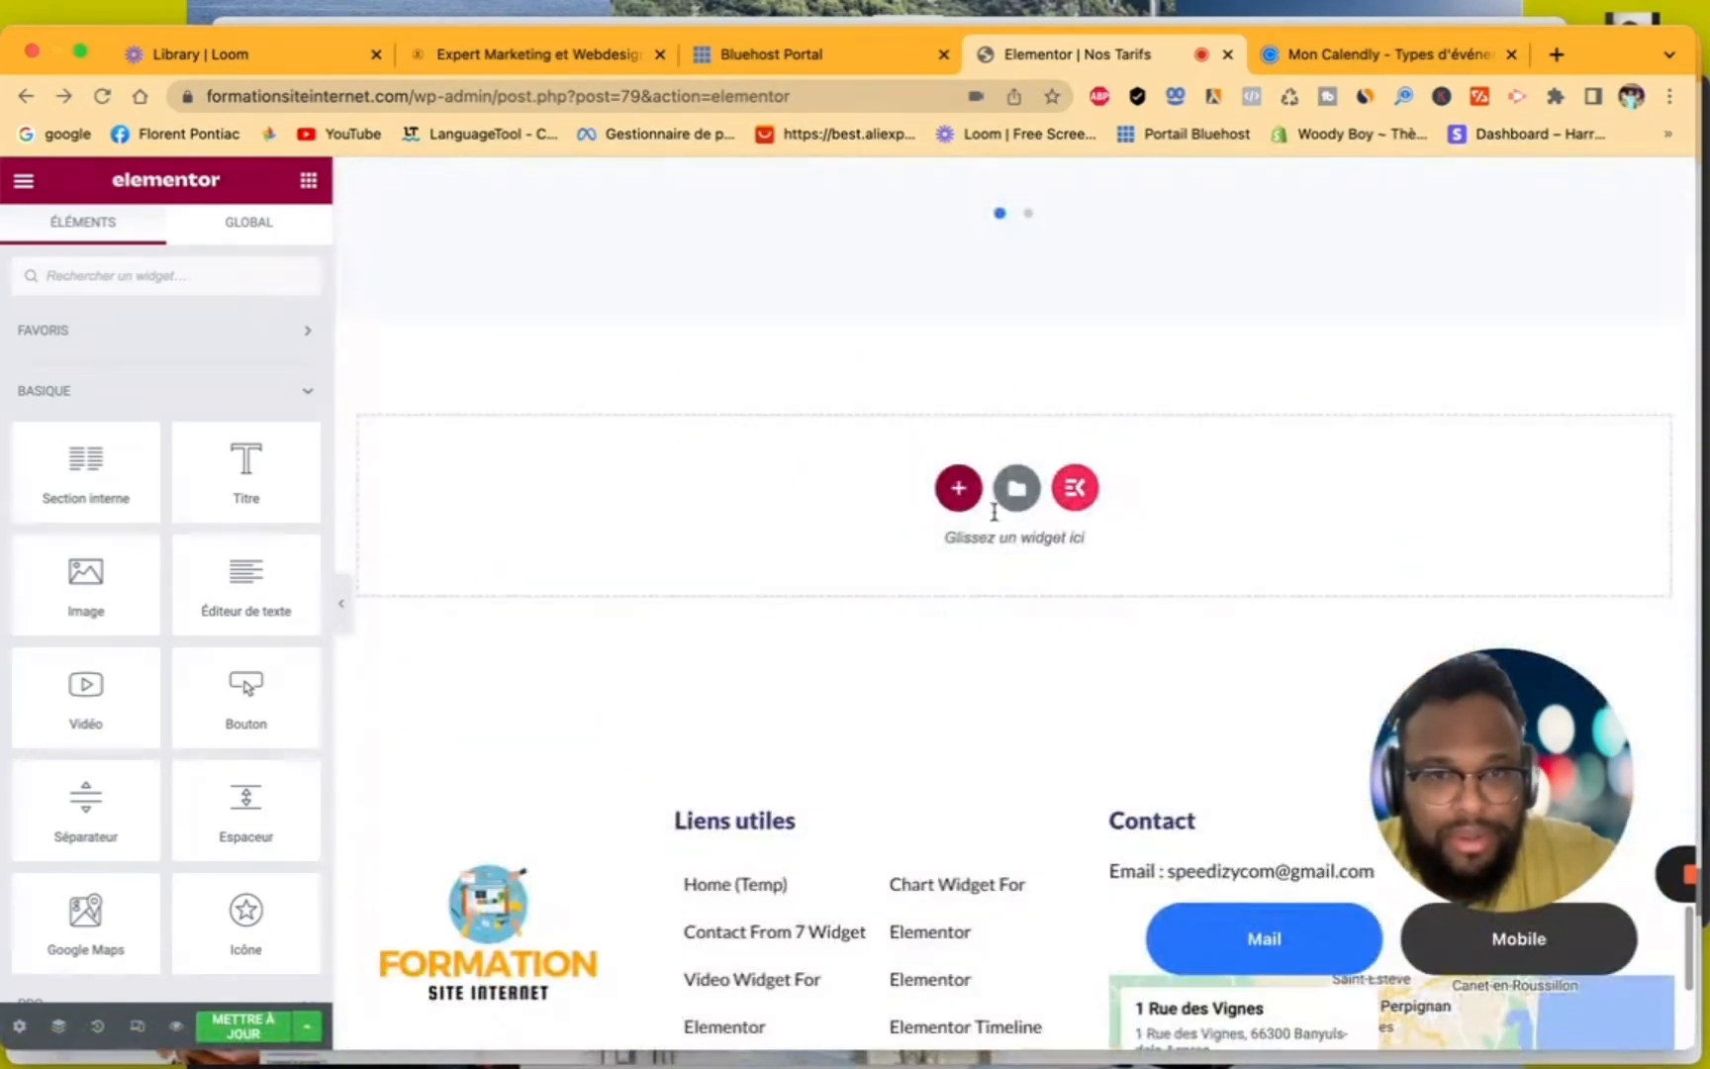
- Add a one-column section below the "nos client" logo carousel and place an HTML widget in it
left_click(959, 492)
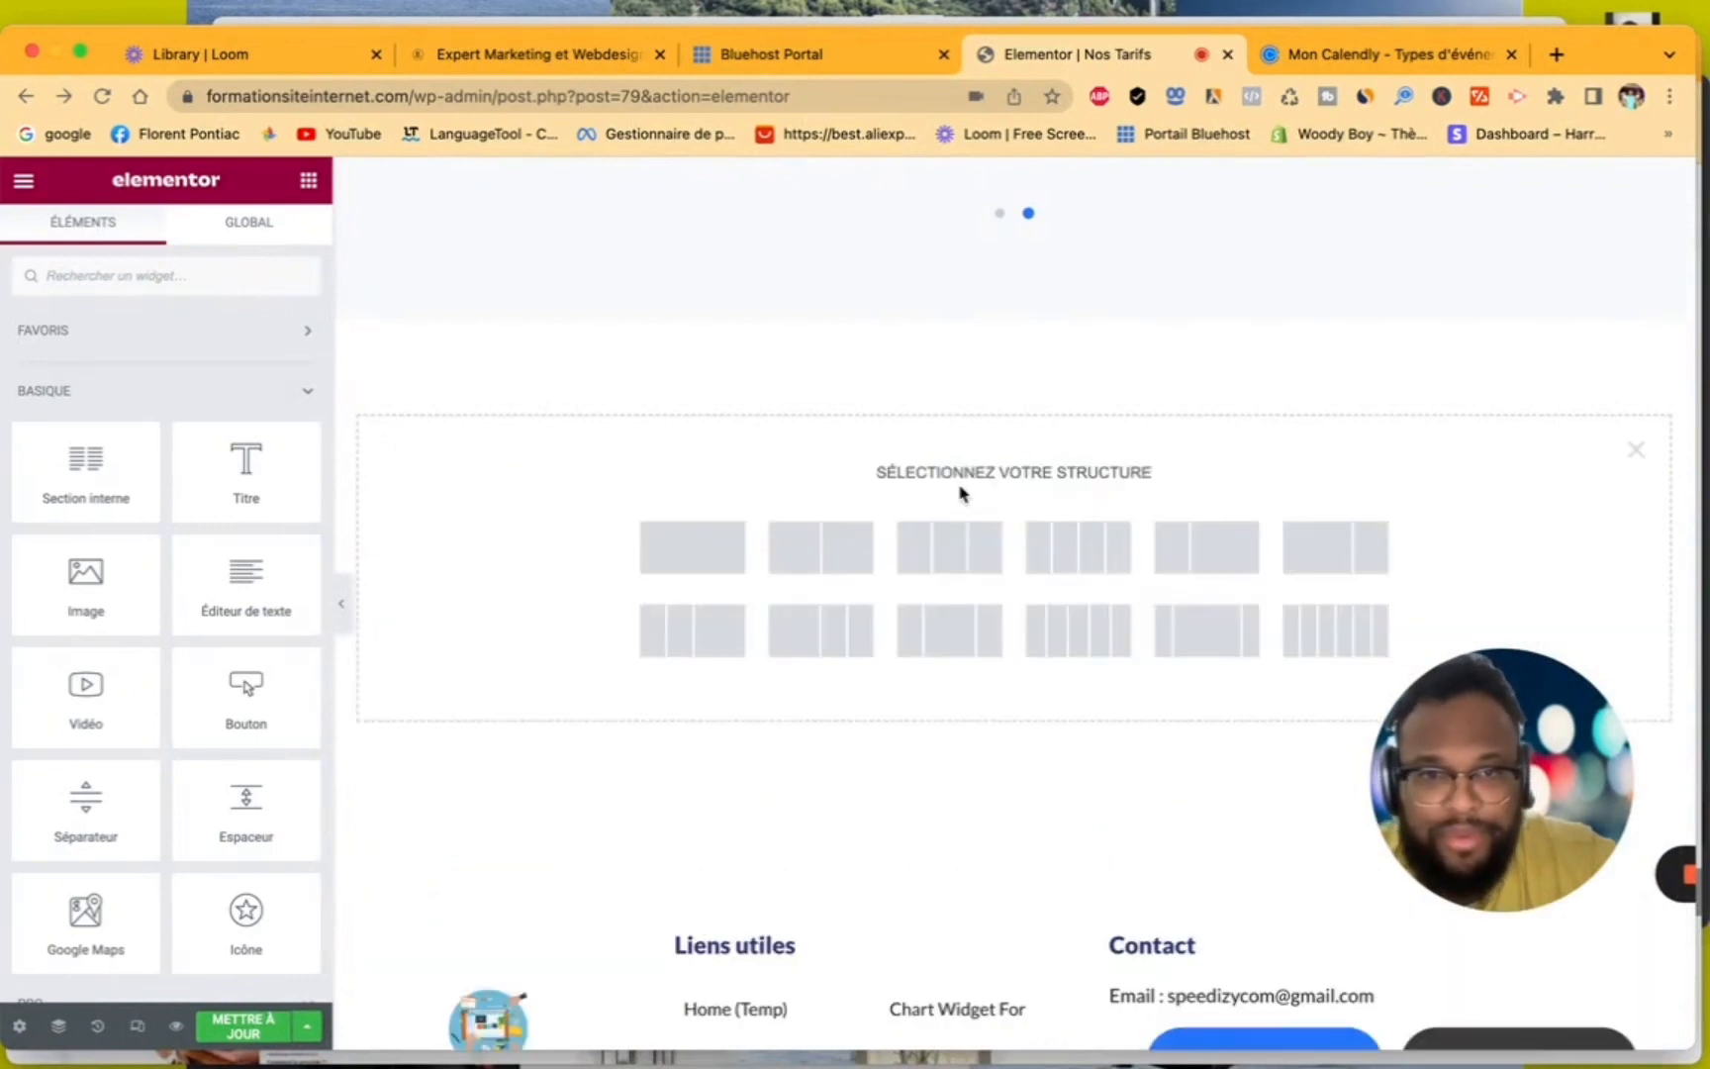
left_click(676, 547)
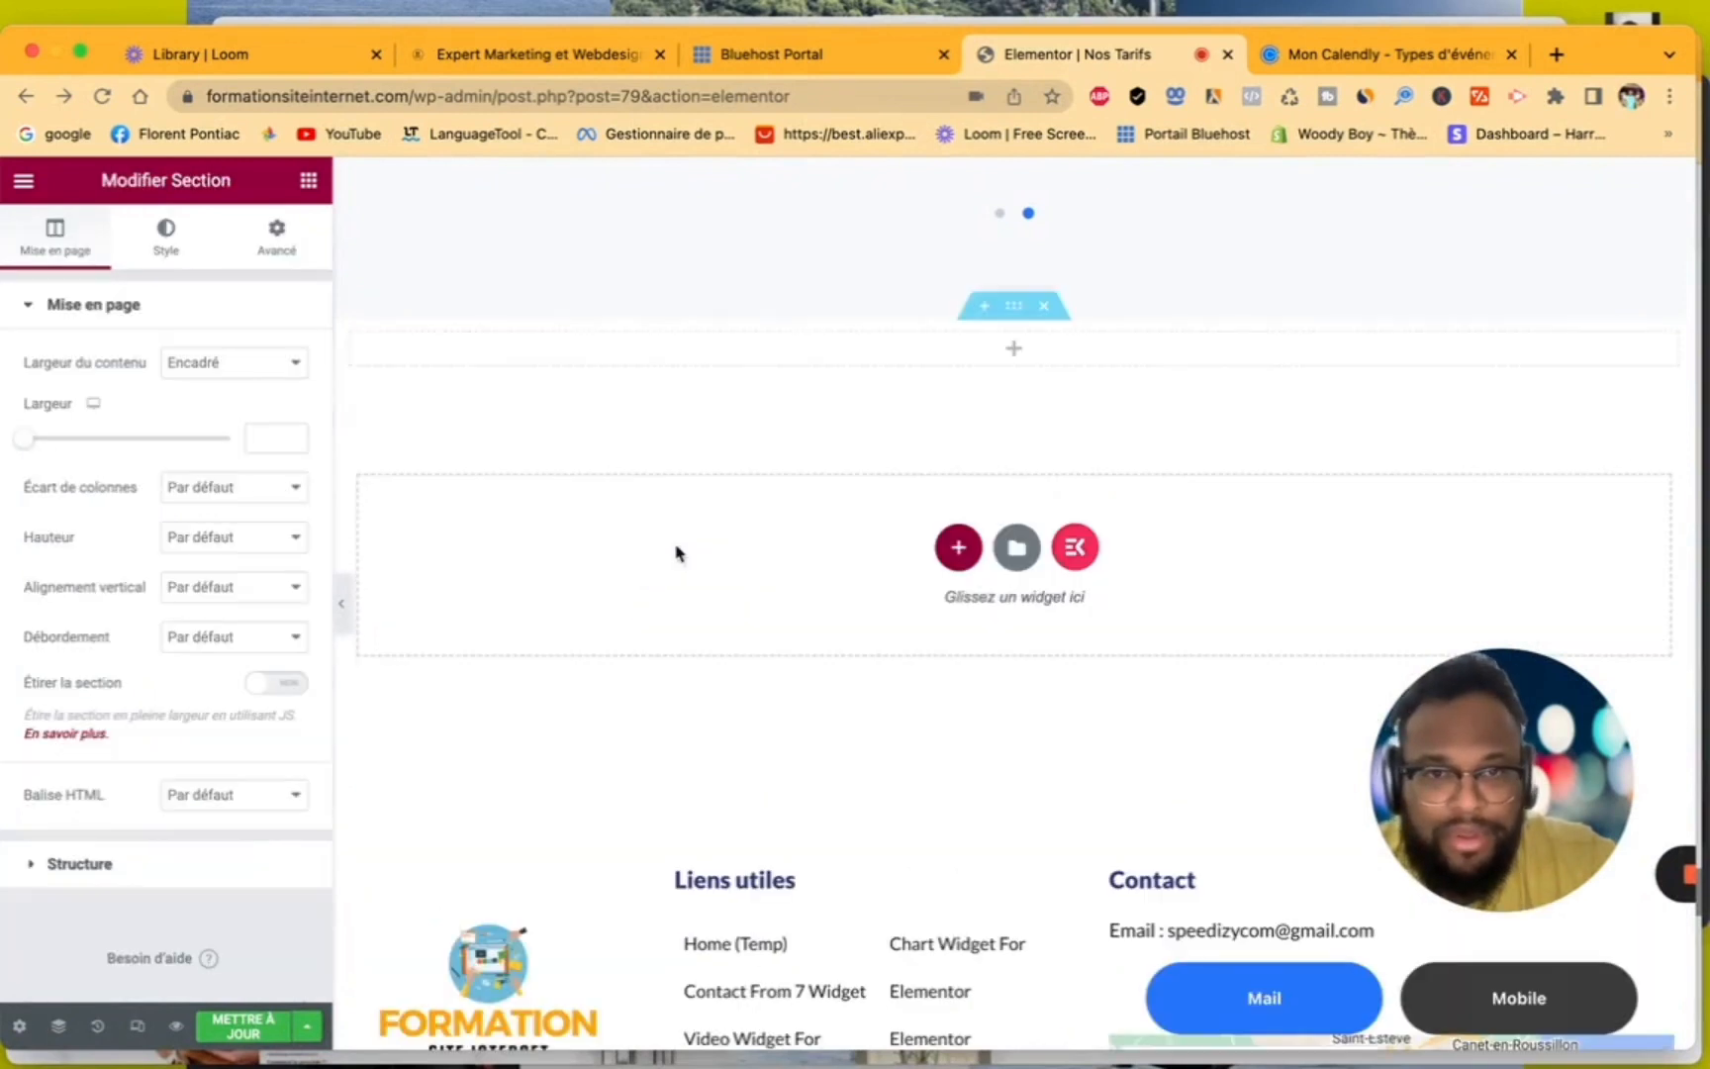
left_click(1014, 359)
left_click(198, 263)
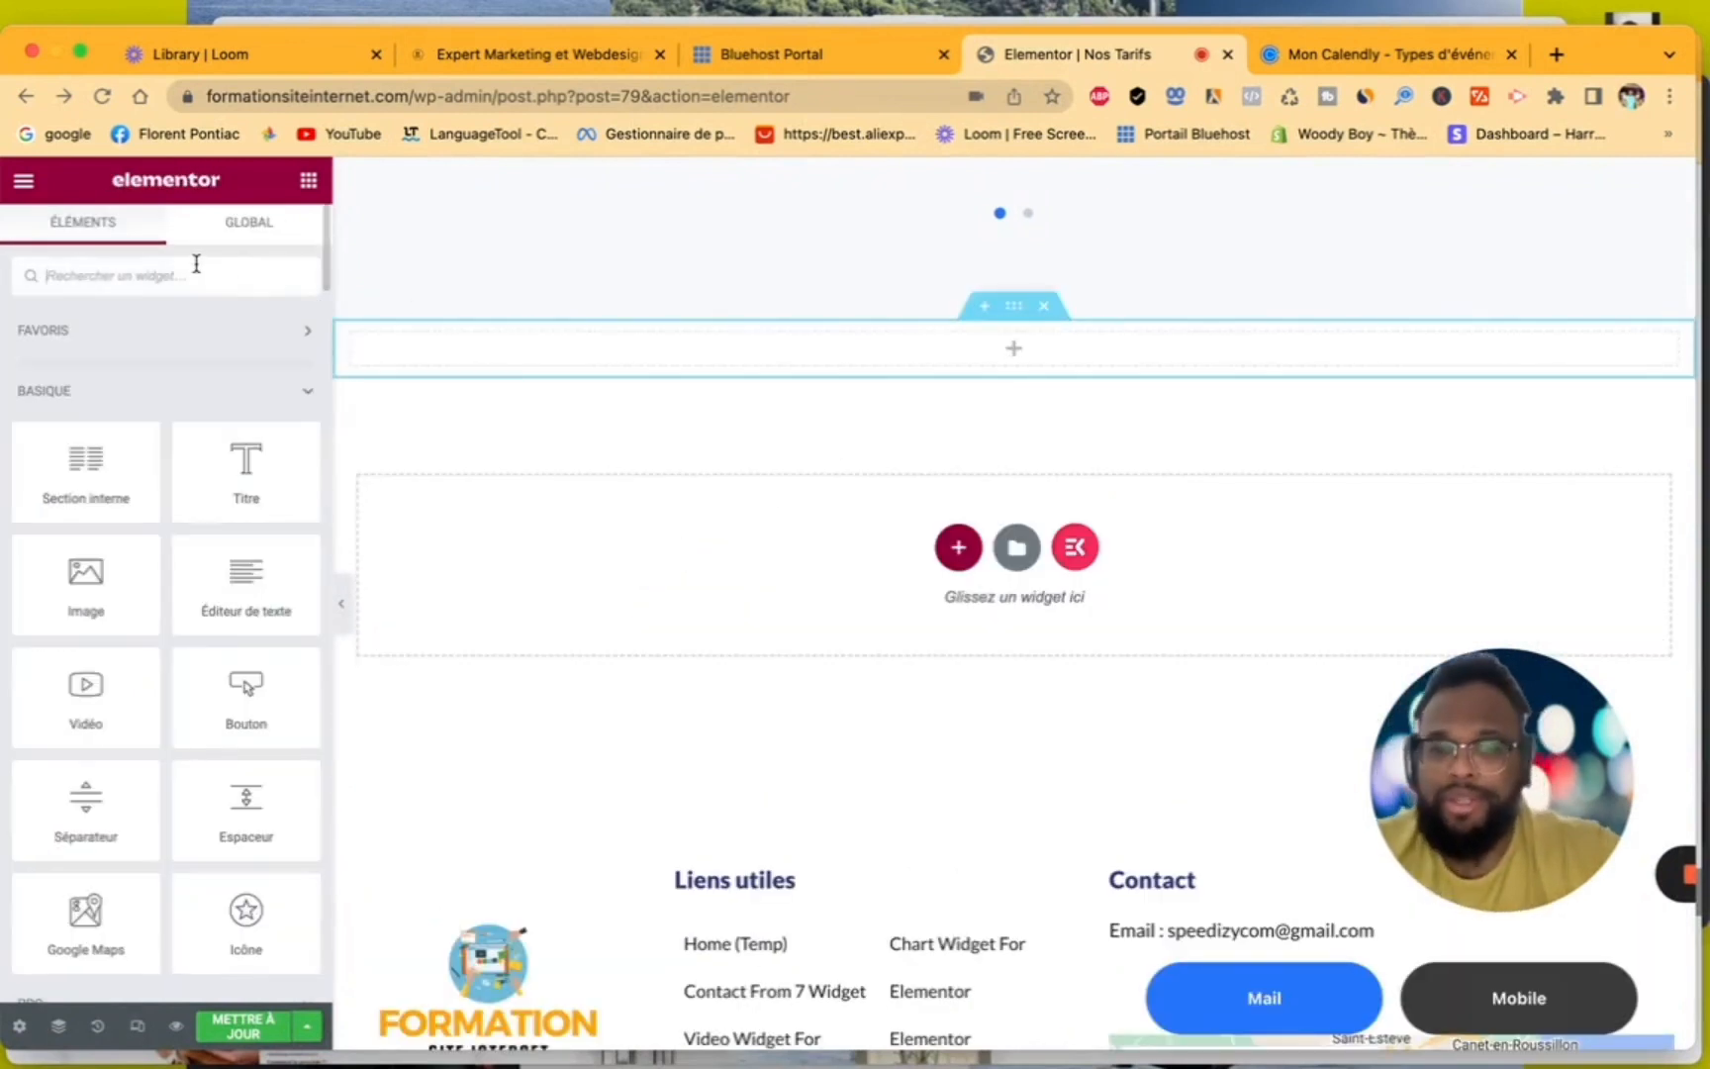
type("ht")
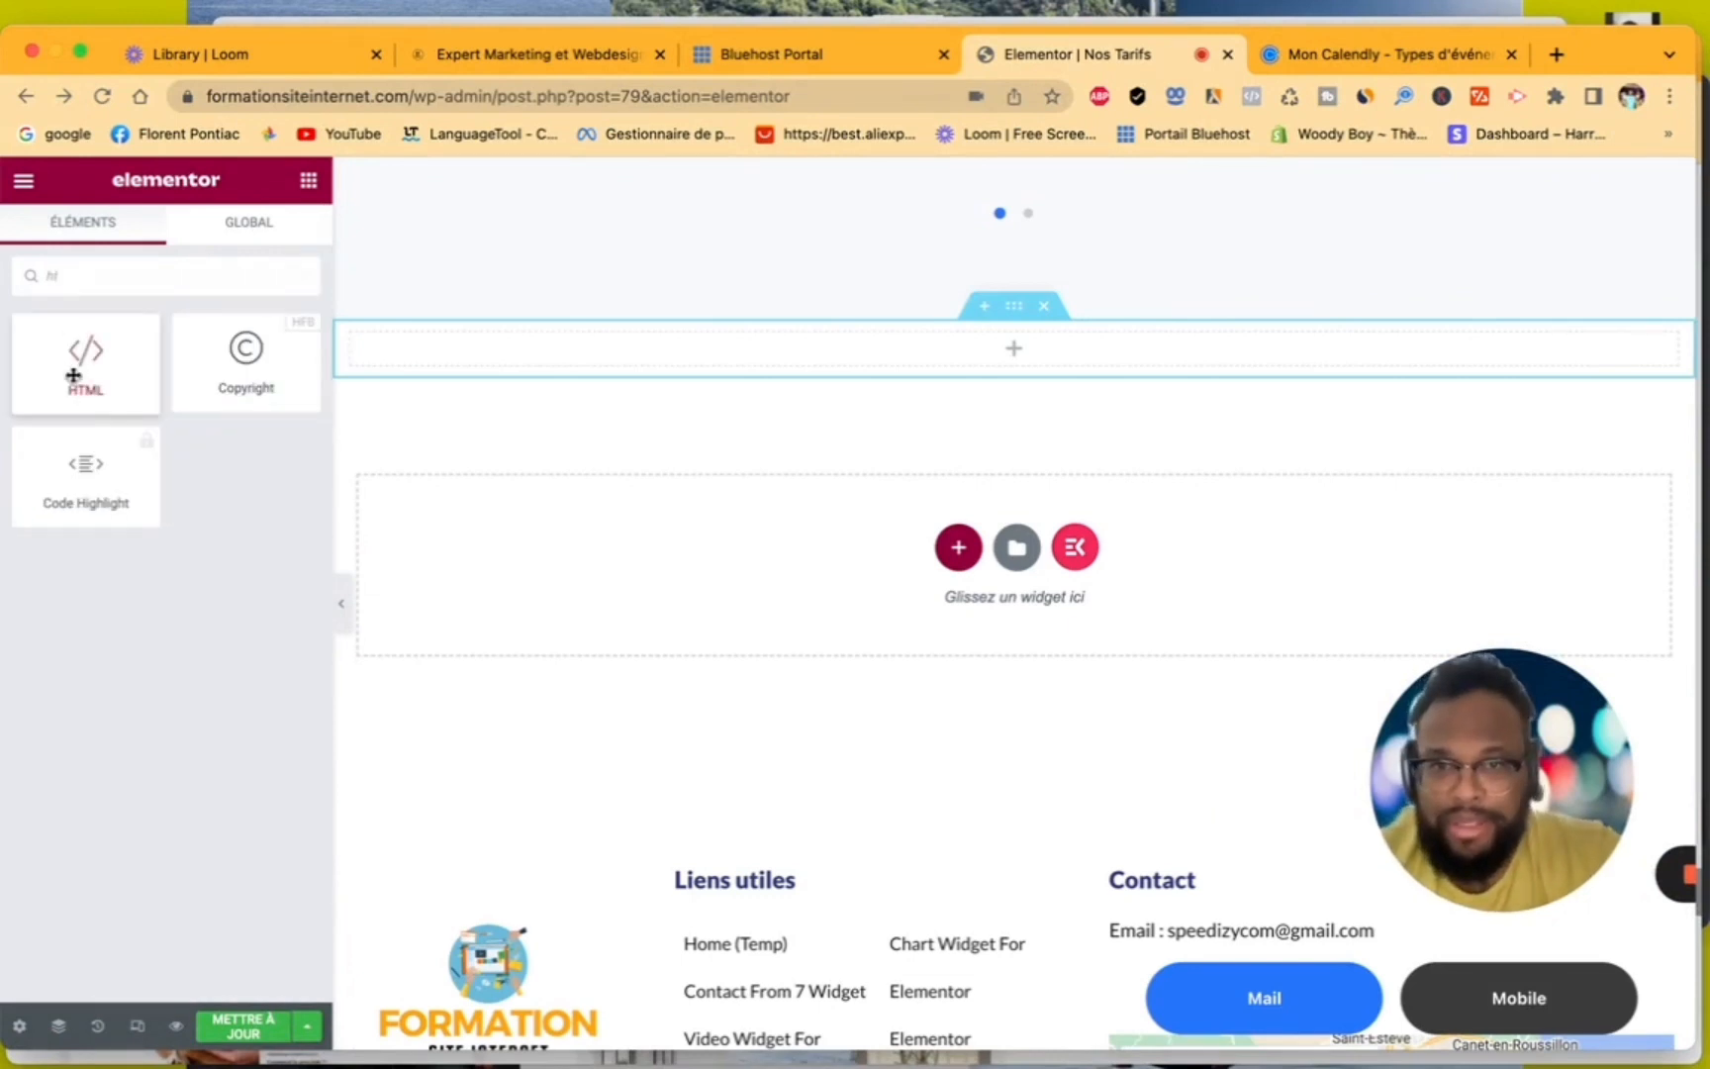
left_click_drag(74, 371, 614, 365)
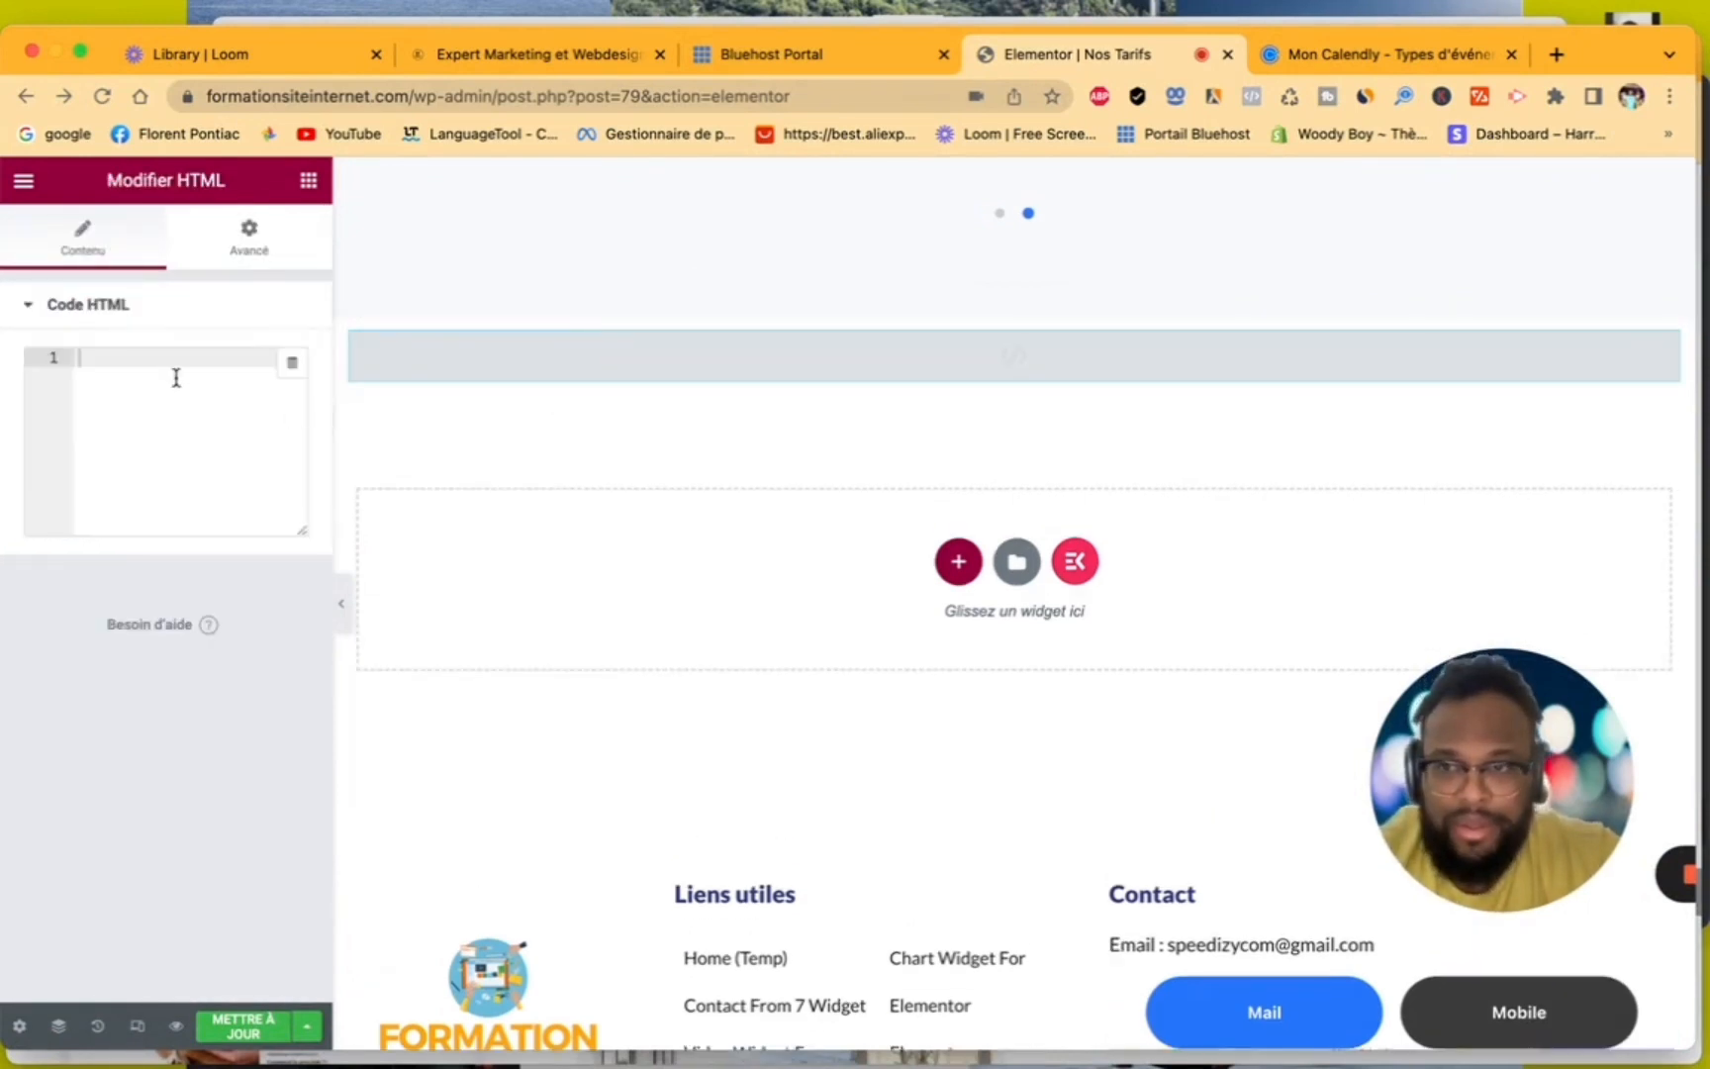
- Paste the copied Calendly pop-up code into the HTML widget and update the page
right_click(171, 362)
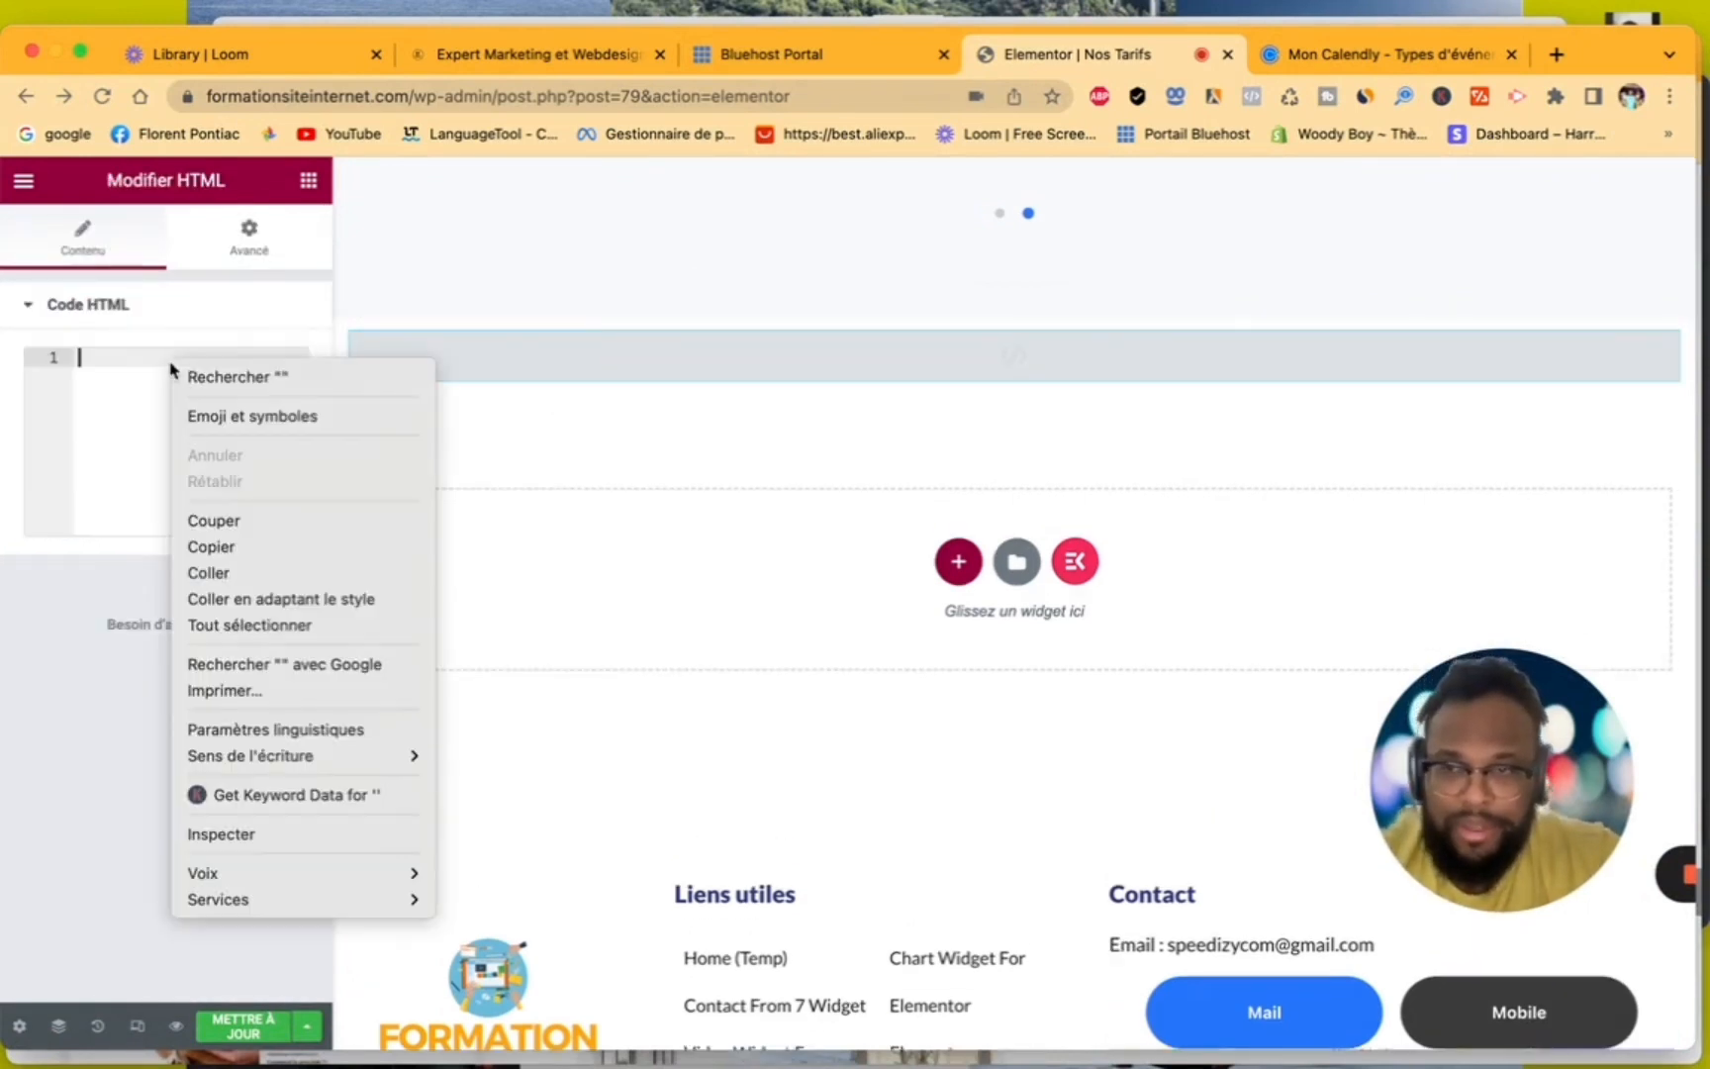
left_click(278, 572)
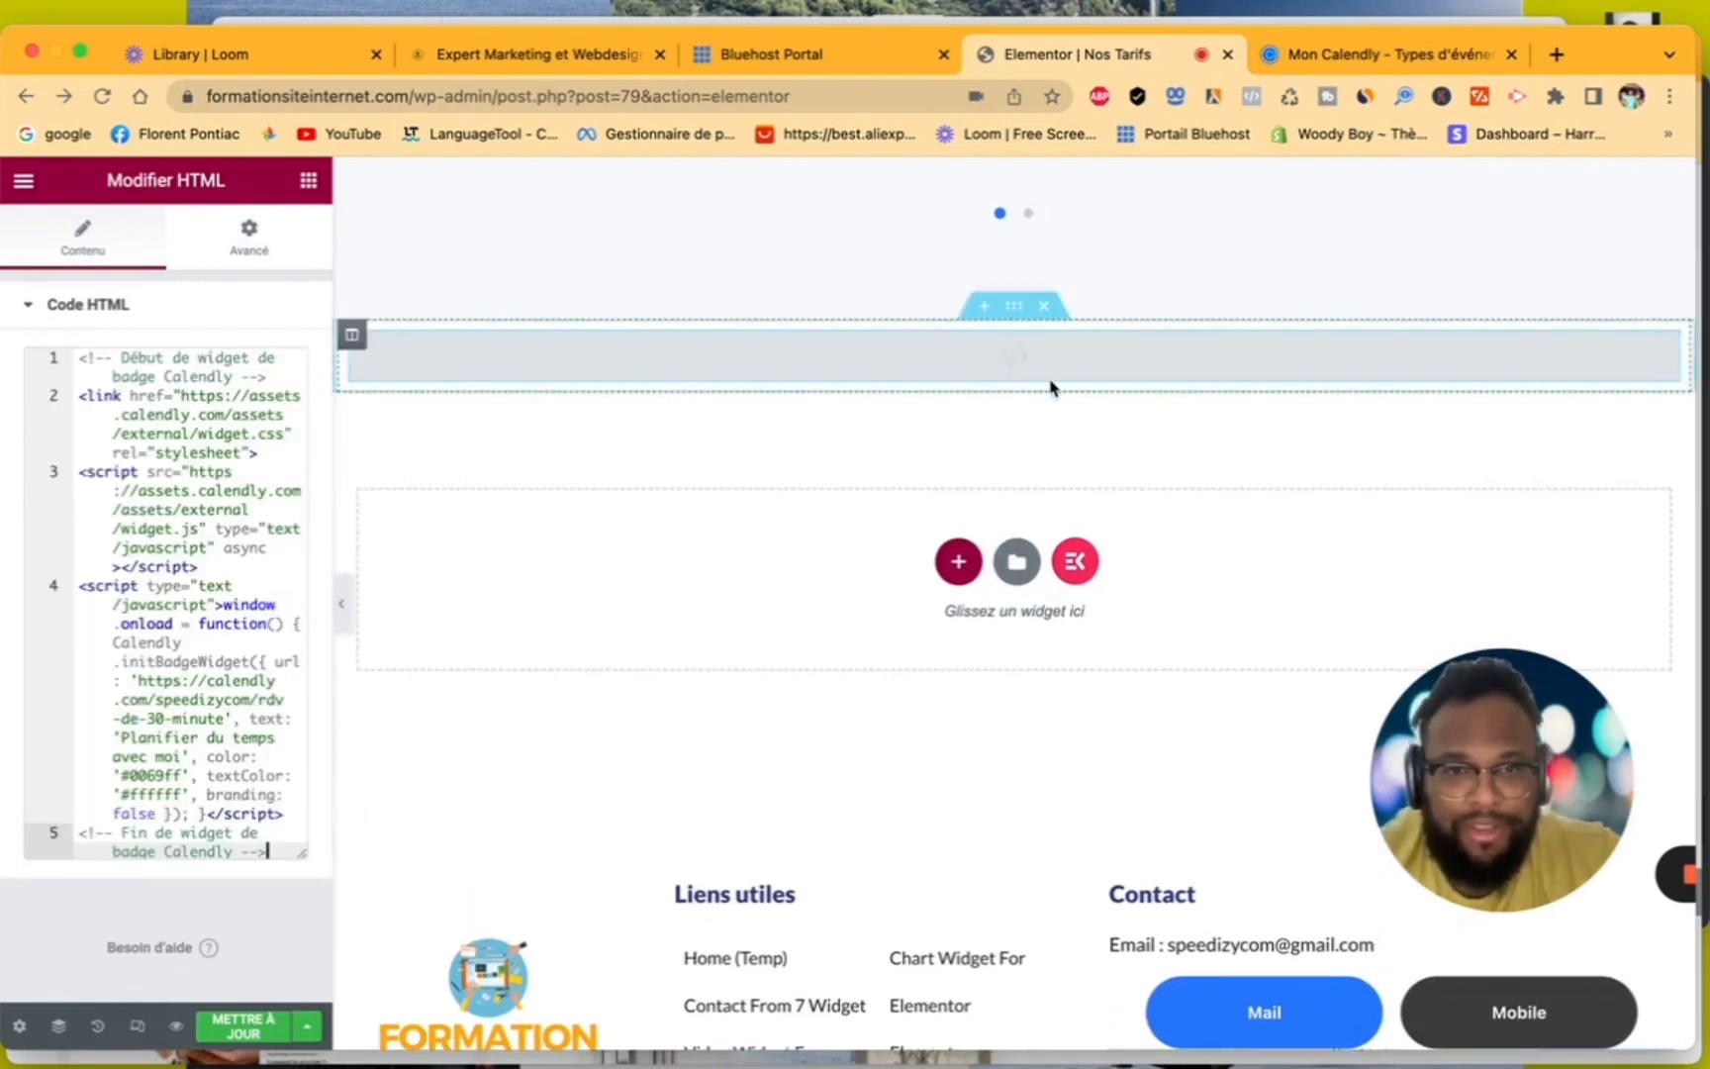
left_click(266, 1024)
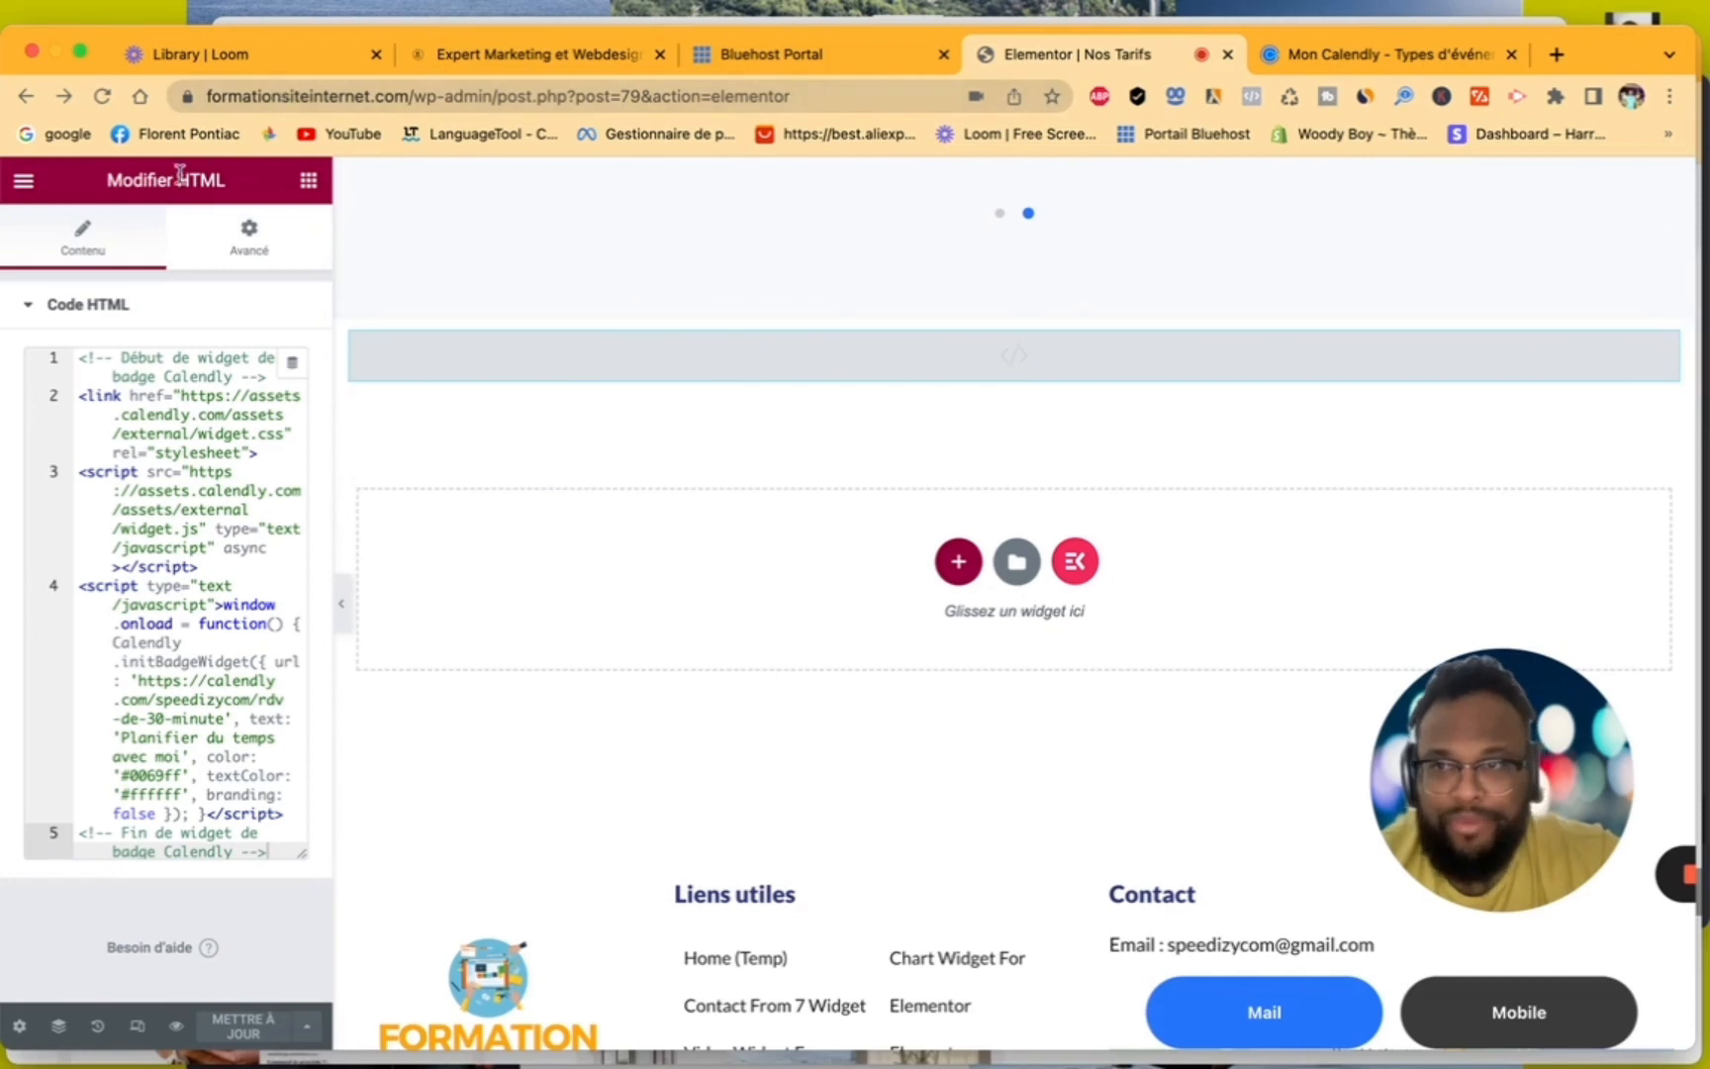
- View the Nos Tarifs page on the site and test opening and closing the "Planifier du temps avec moi" booking pop-up
left_click(24, 186)
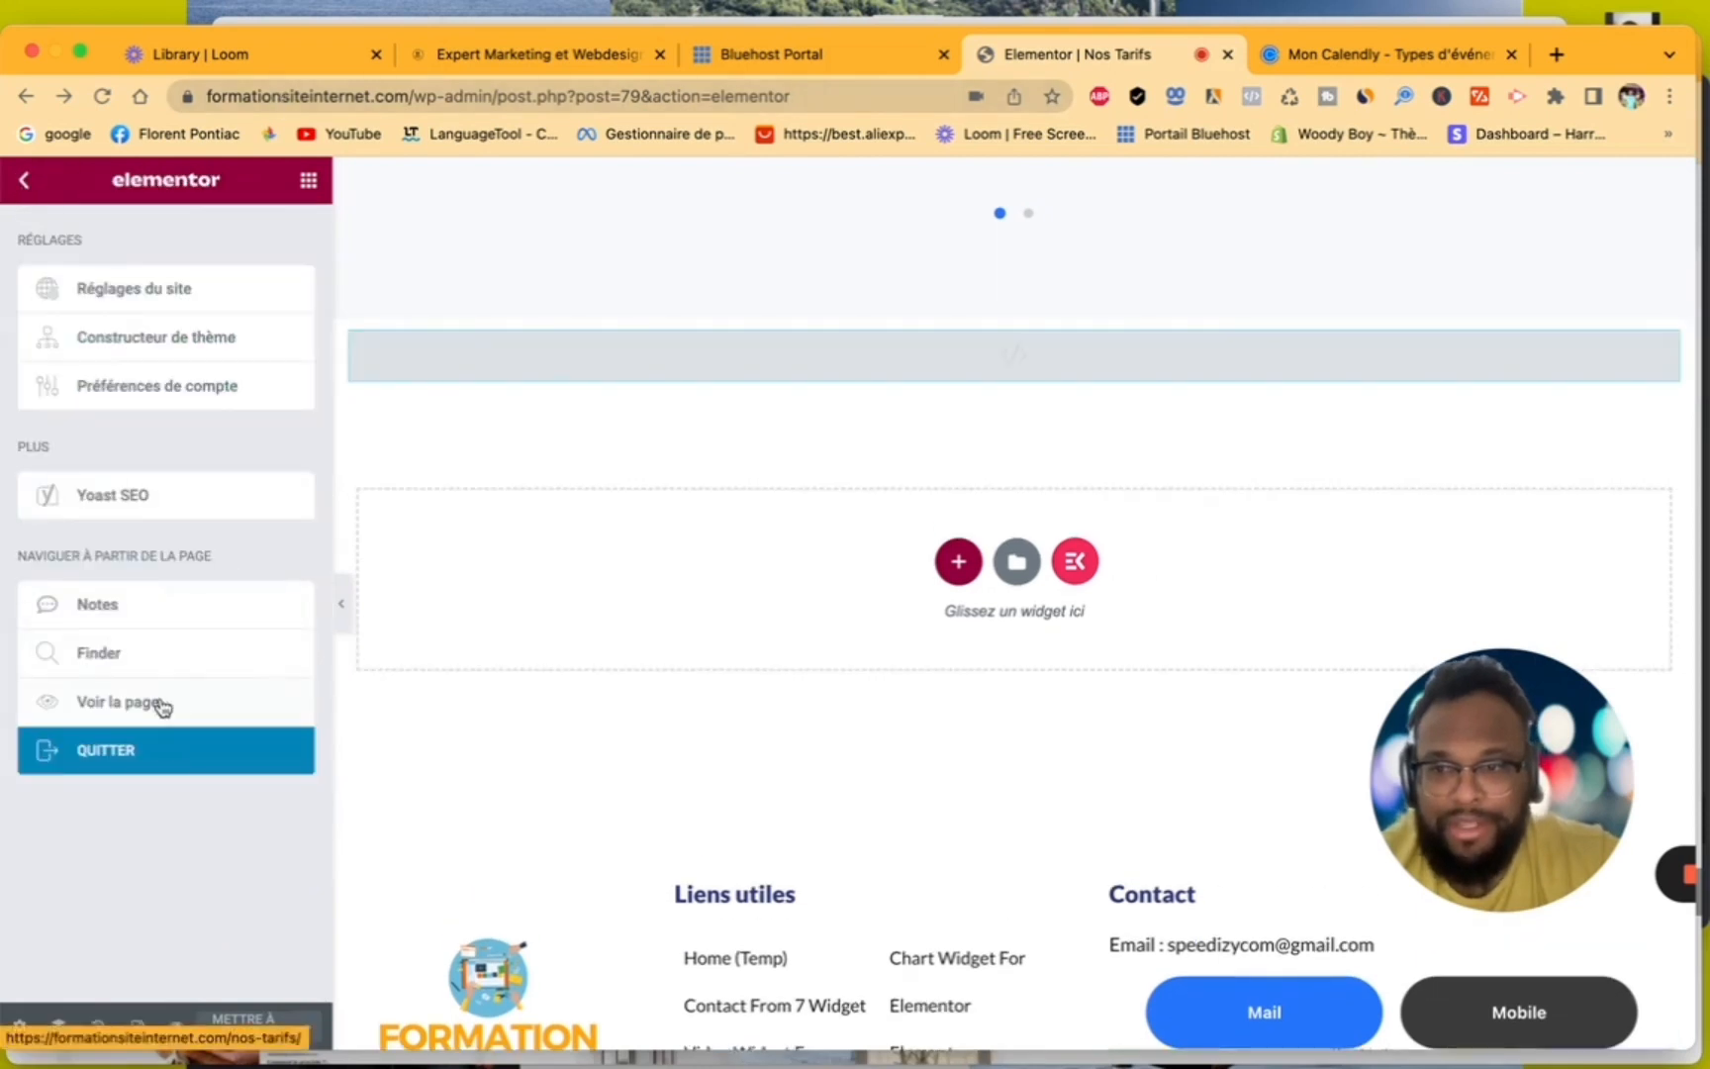
left_click(163, 706)
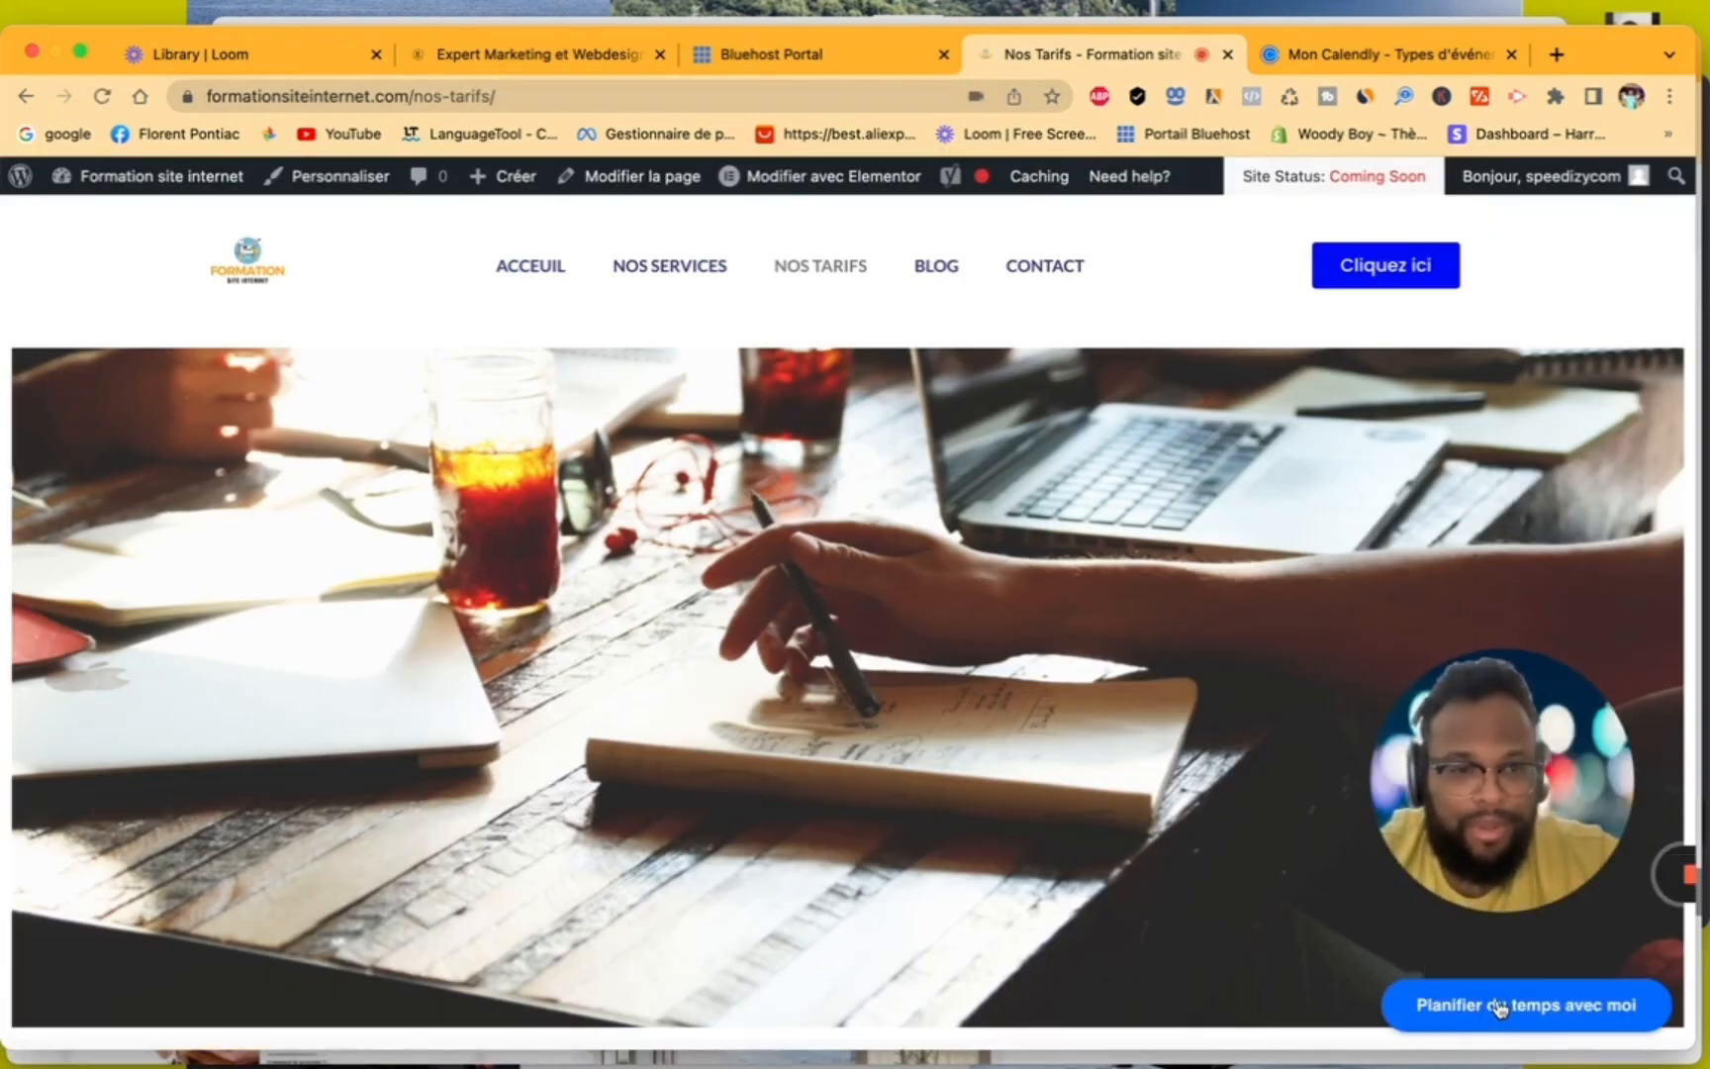
scroll(1030, 765, "down", 7)
scroll(1026, 764, "up", 7)
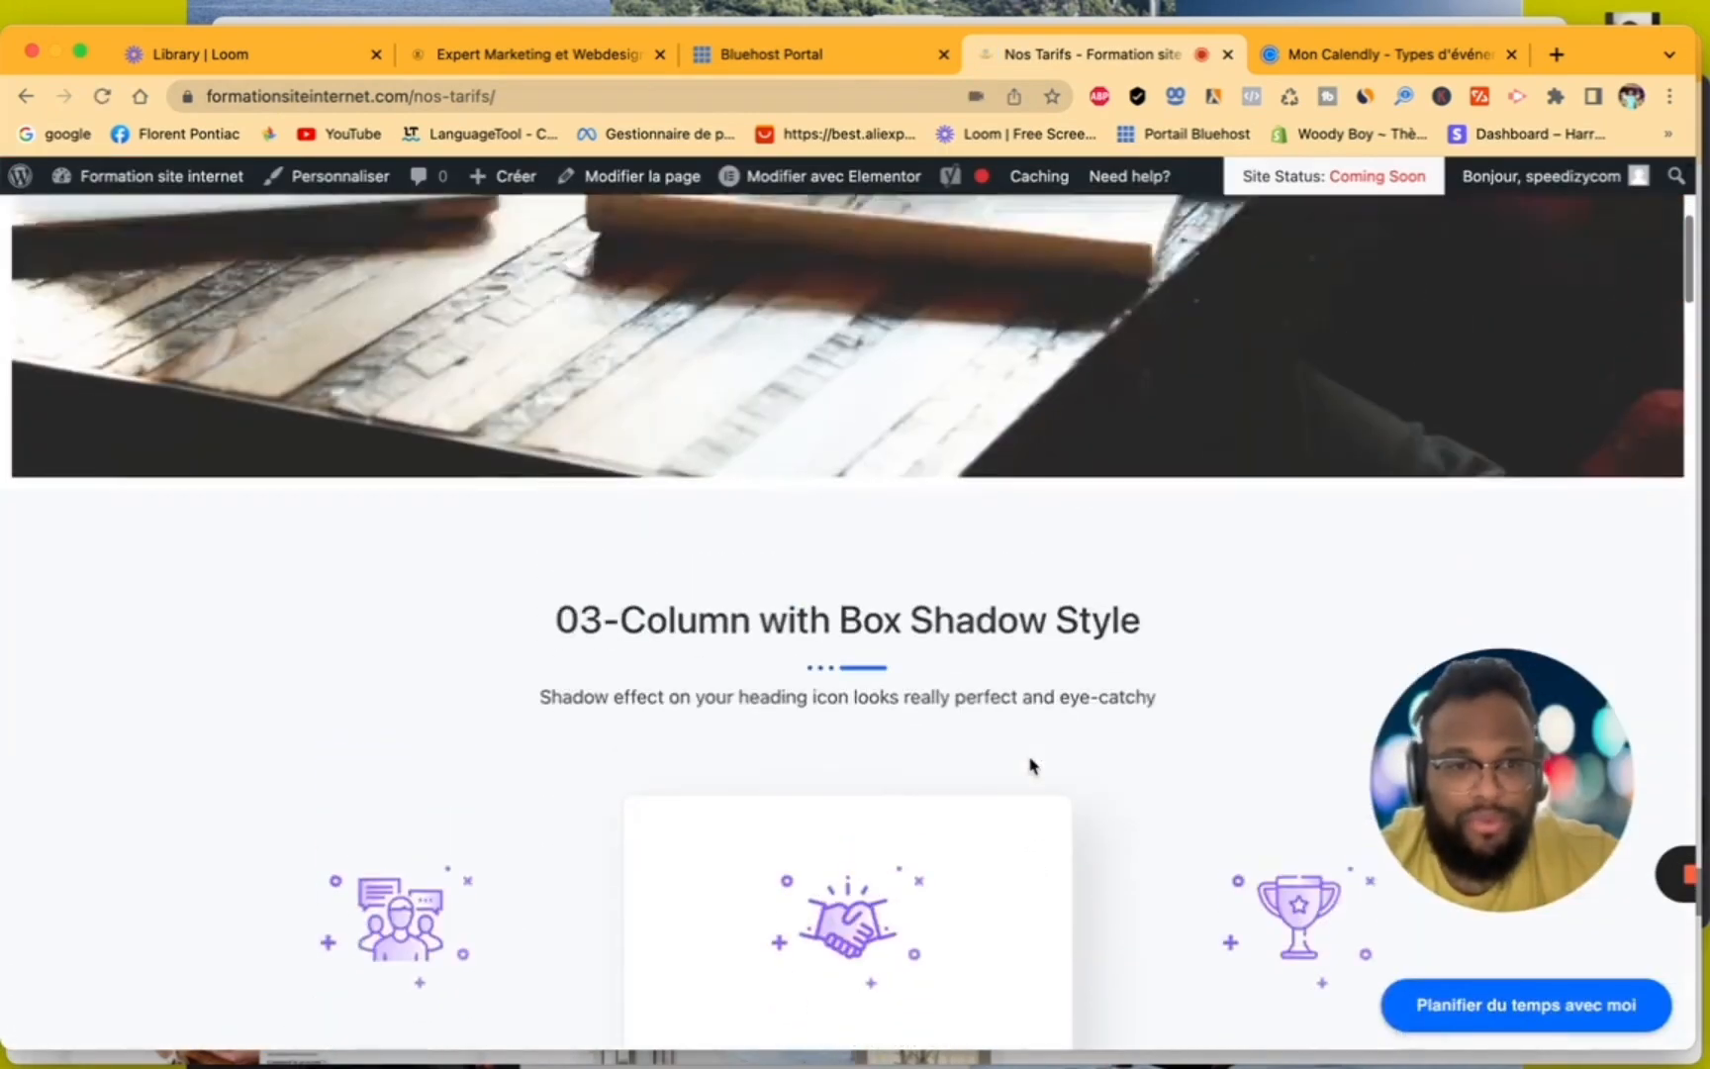
left_click(1479, 1009)
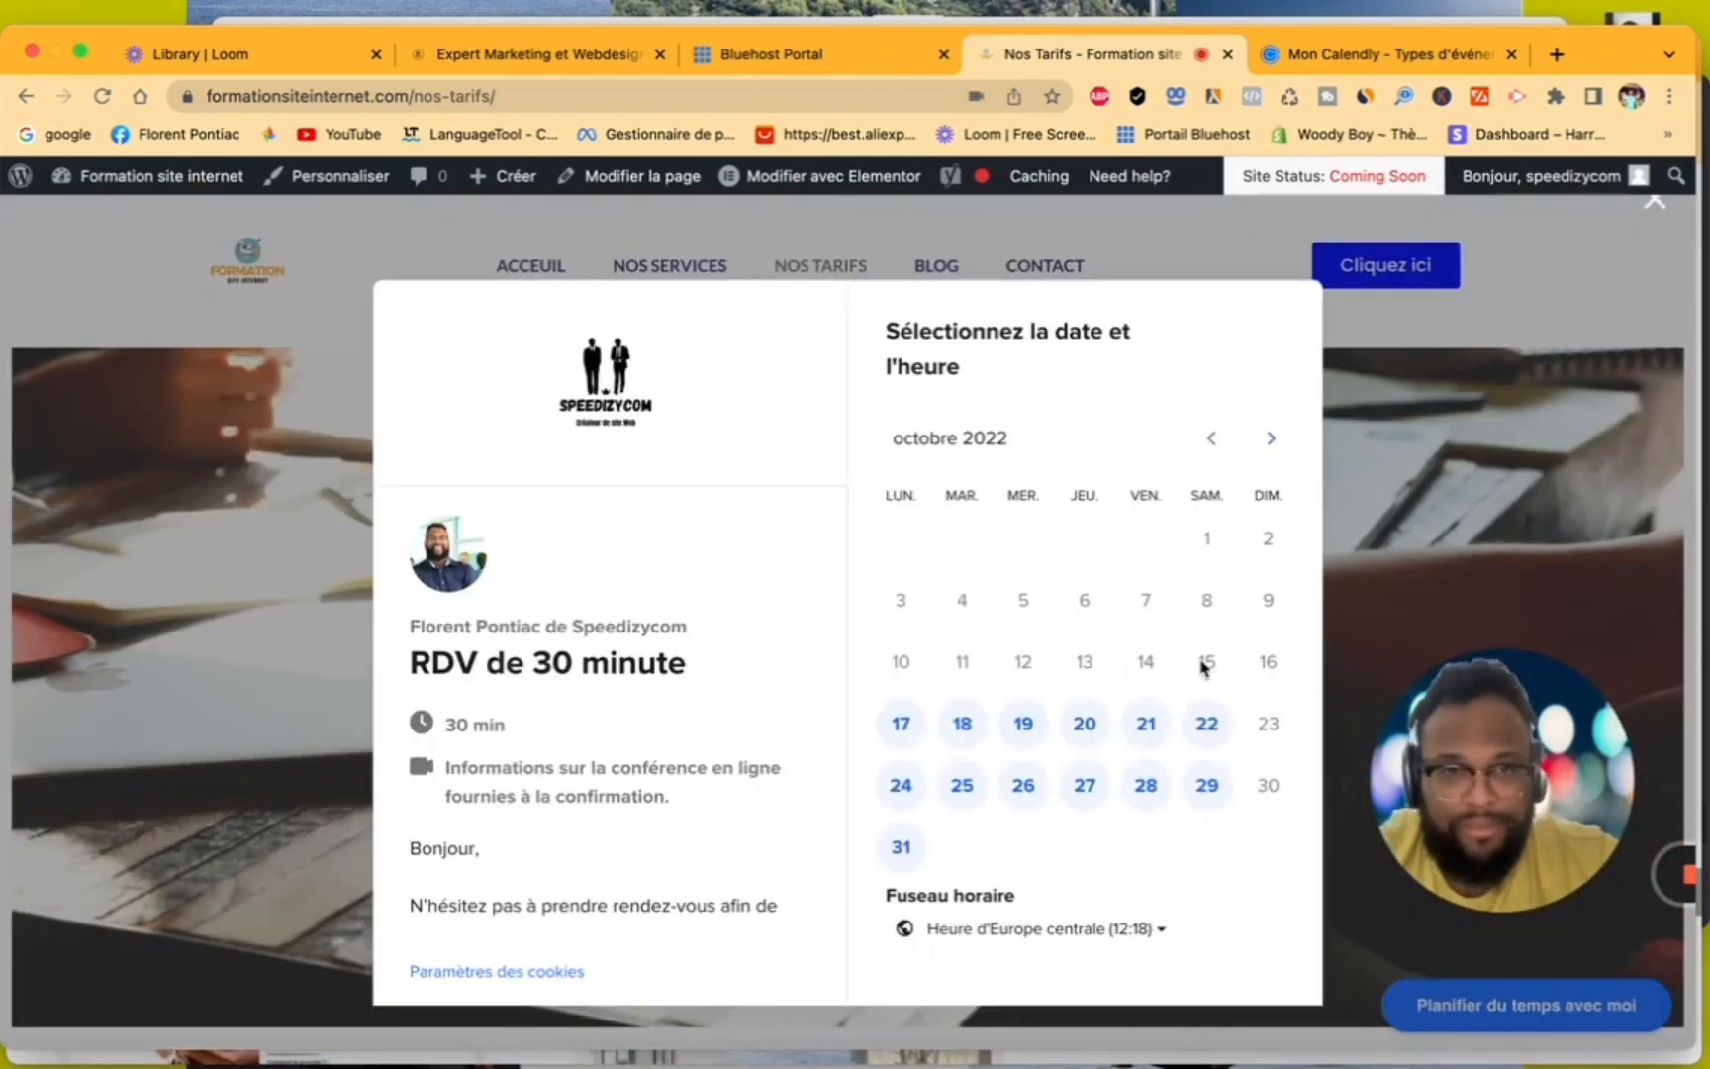
left_click(1655, 210)
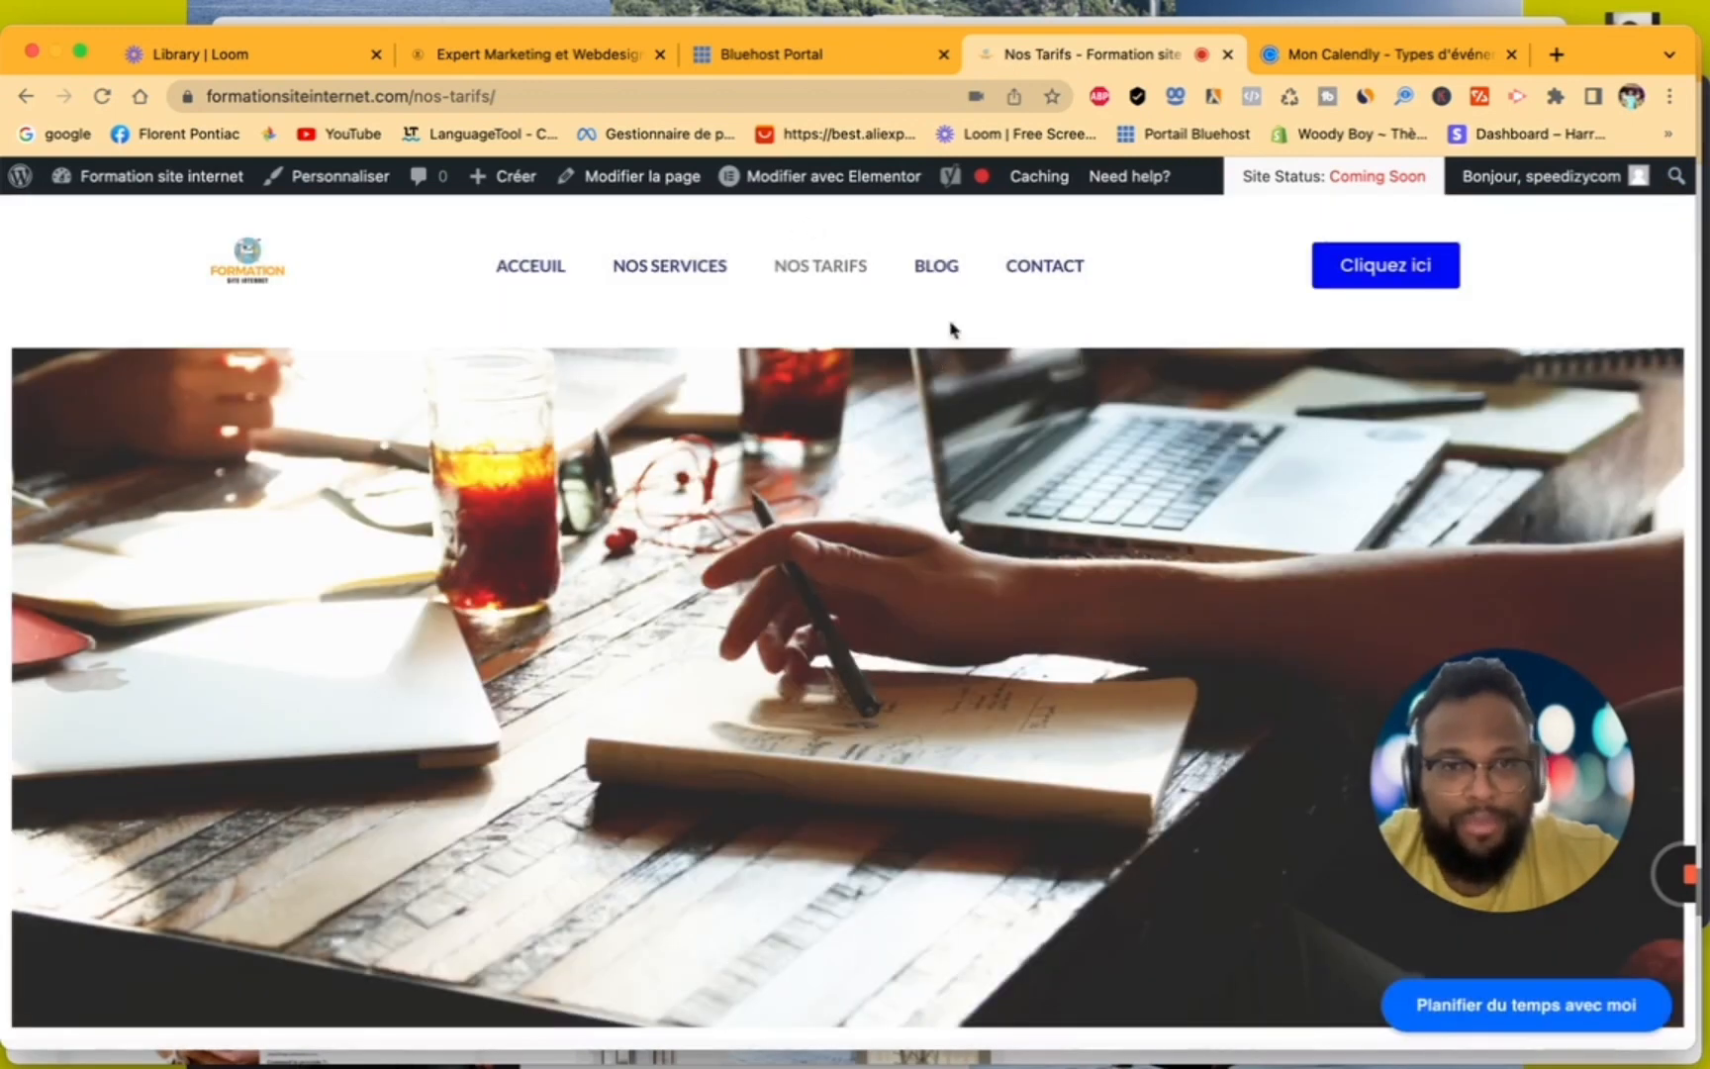
- Check the BLOG page and look through the CONTACT page down to its contact details on the site
left_click(938, 267)
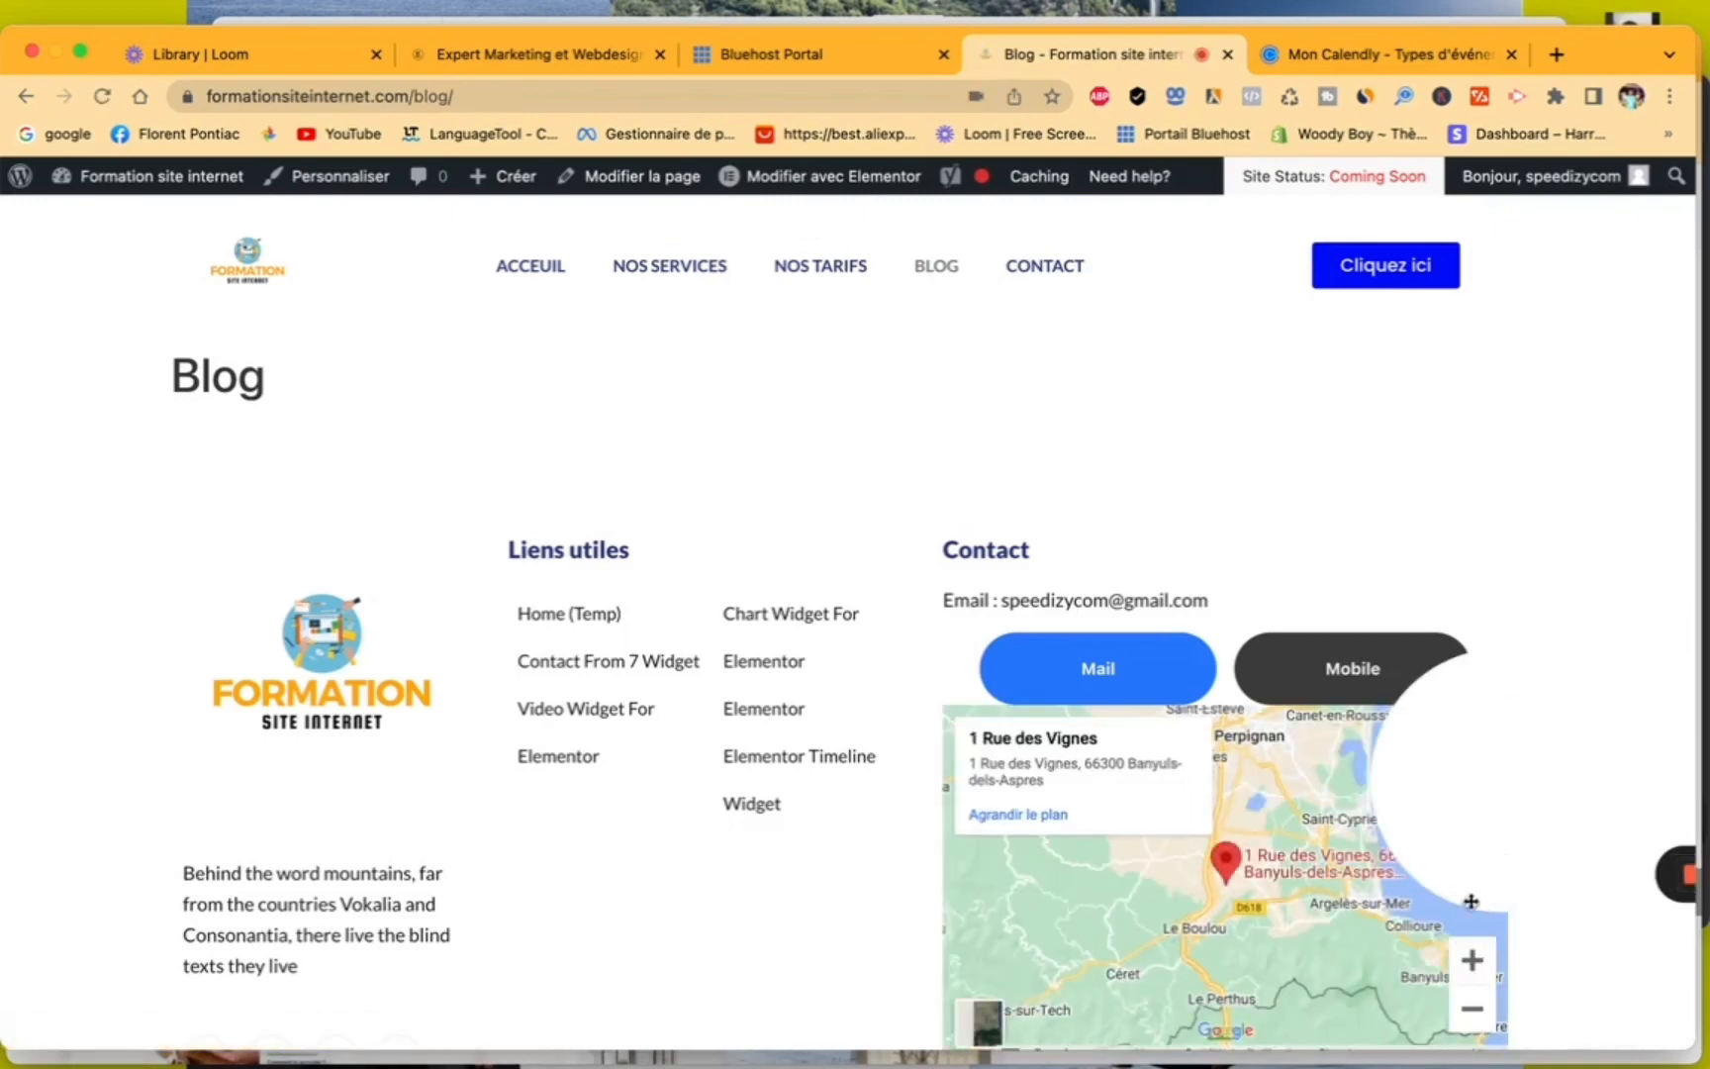
scroll(1355, 746, "down", 3)
scroll(1342, 717, "up", 3)
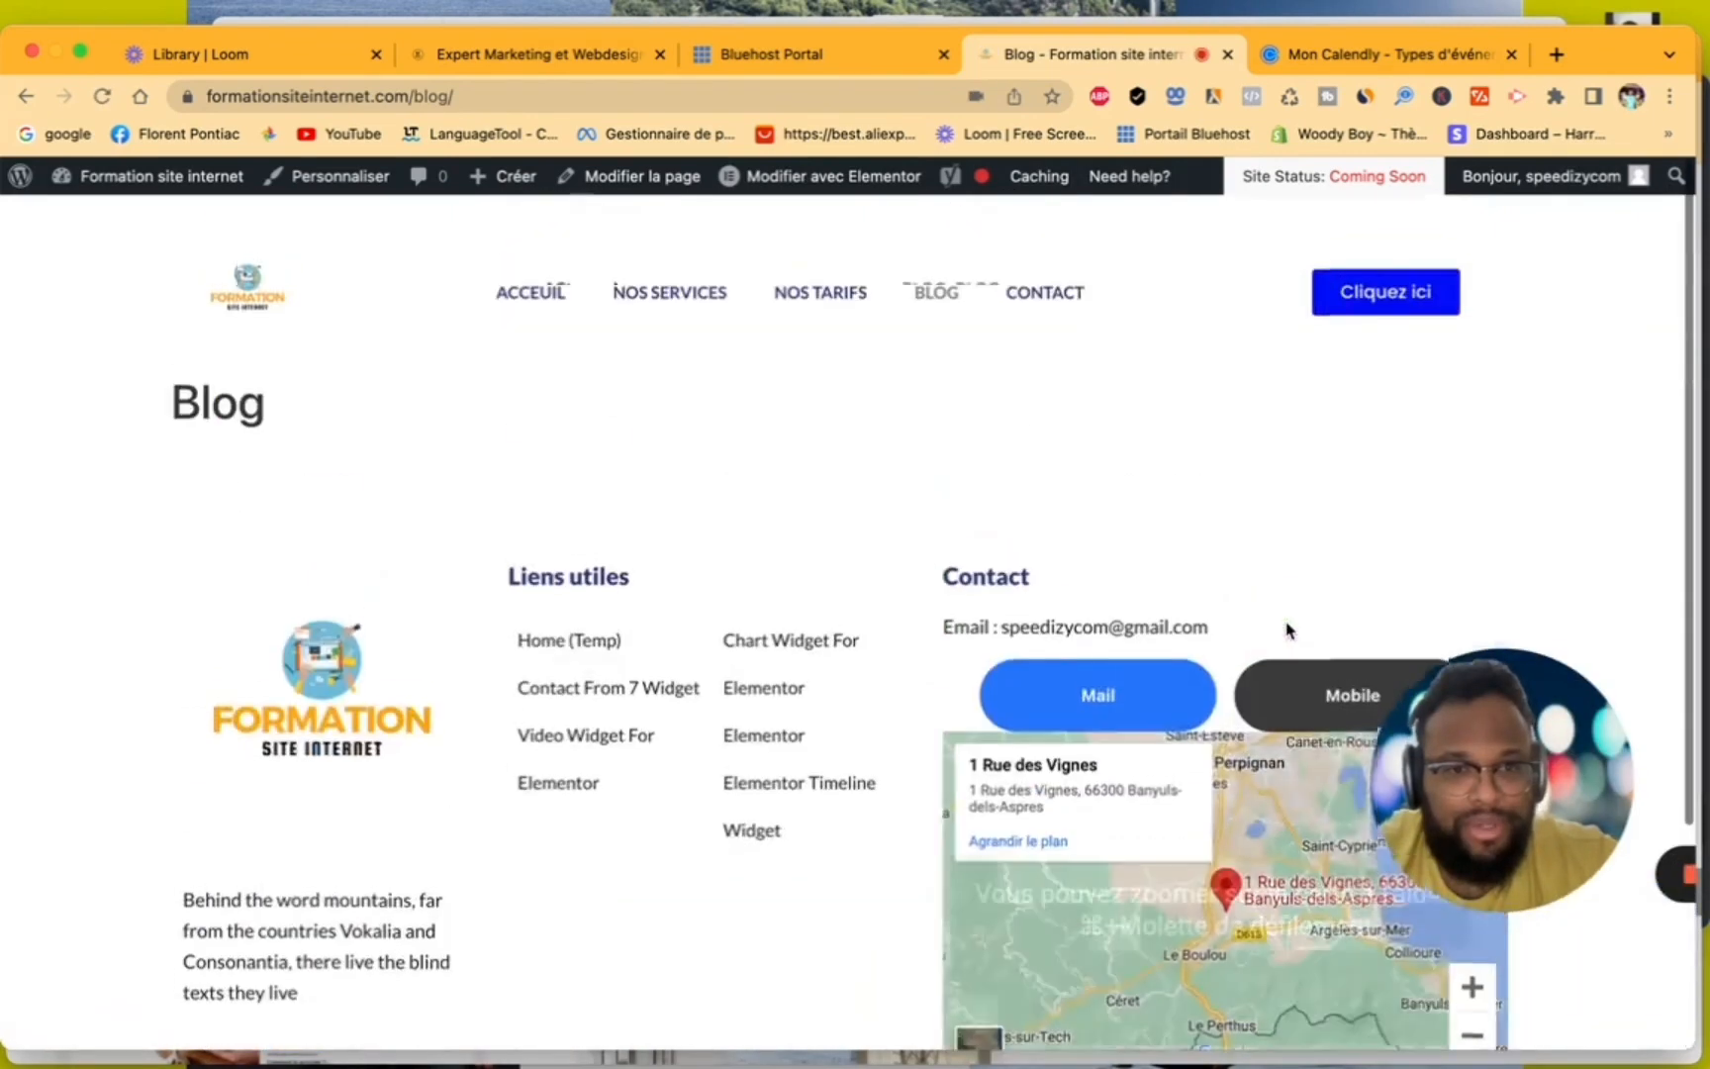
left_click(1048, 269)
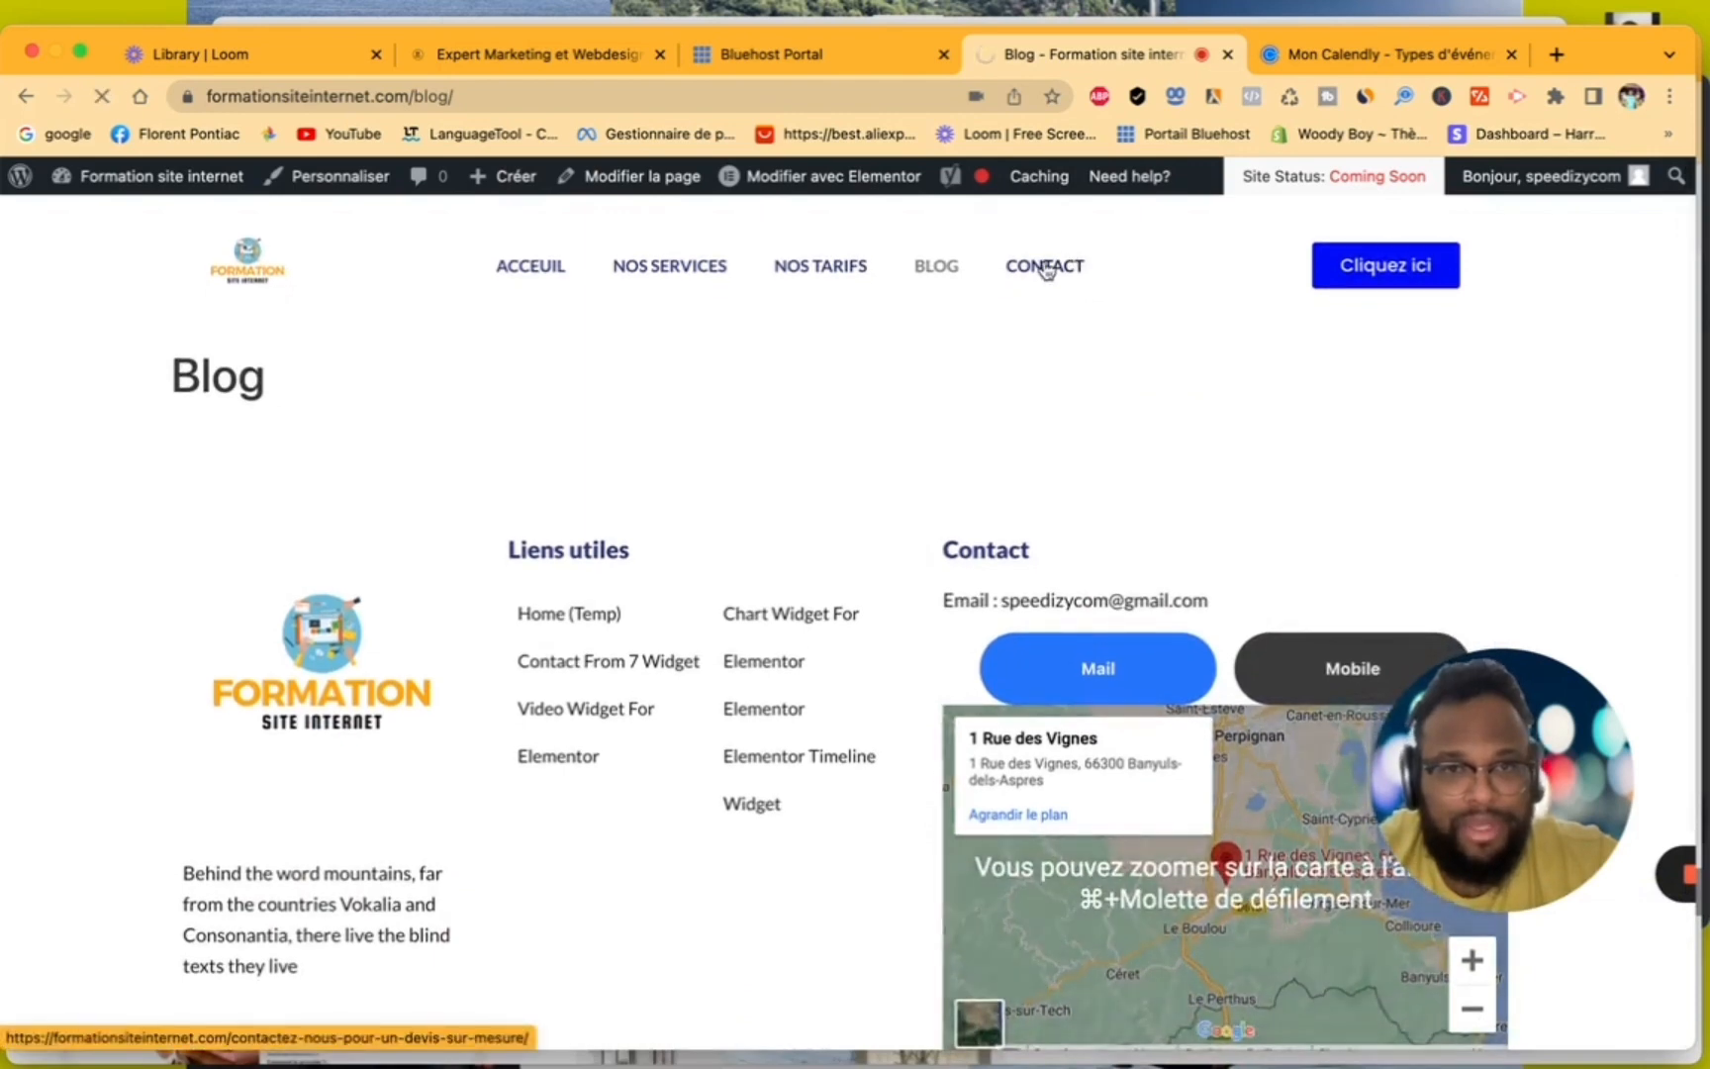
scroll(1033, 549, "down", 10)
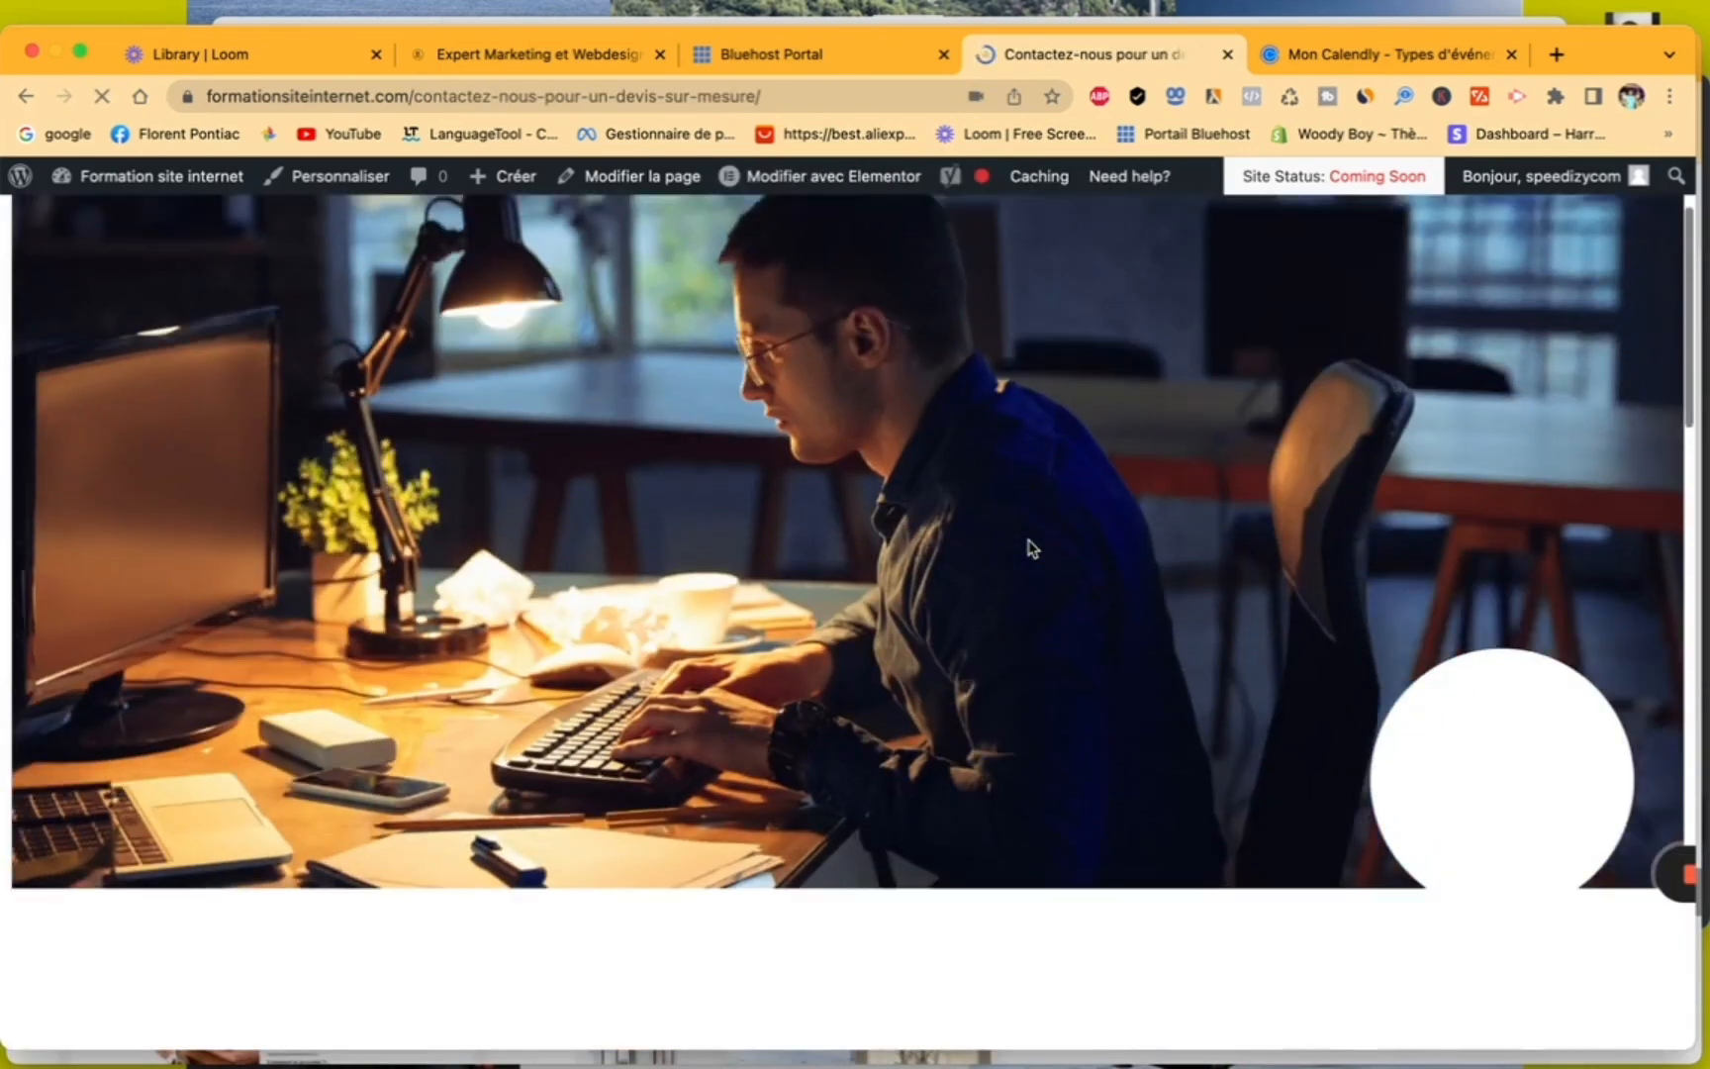
scroll(1030, 547, "down", 10)
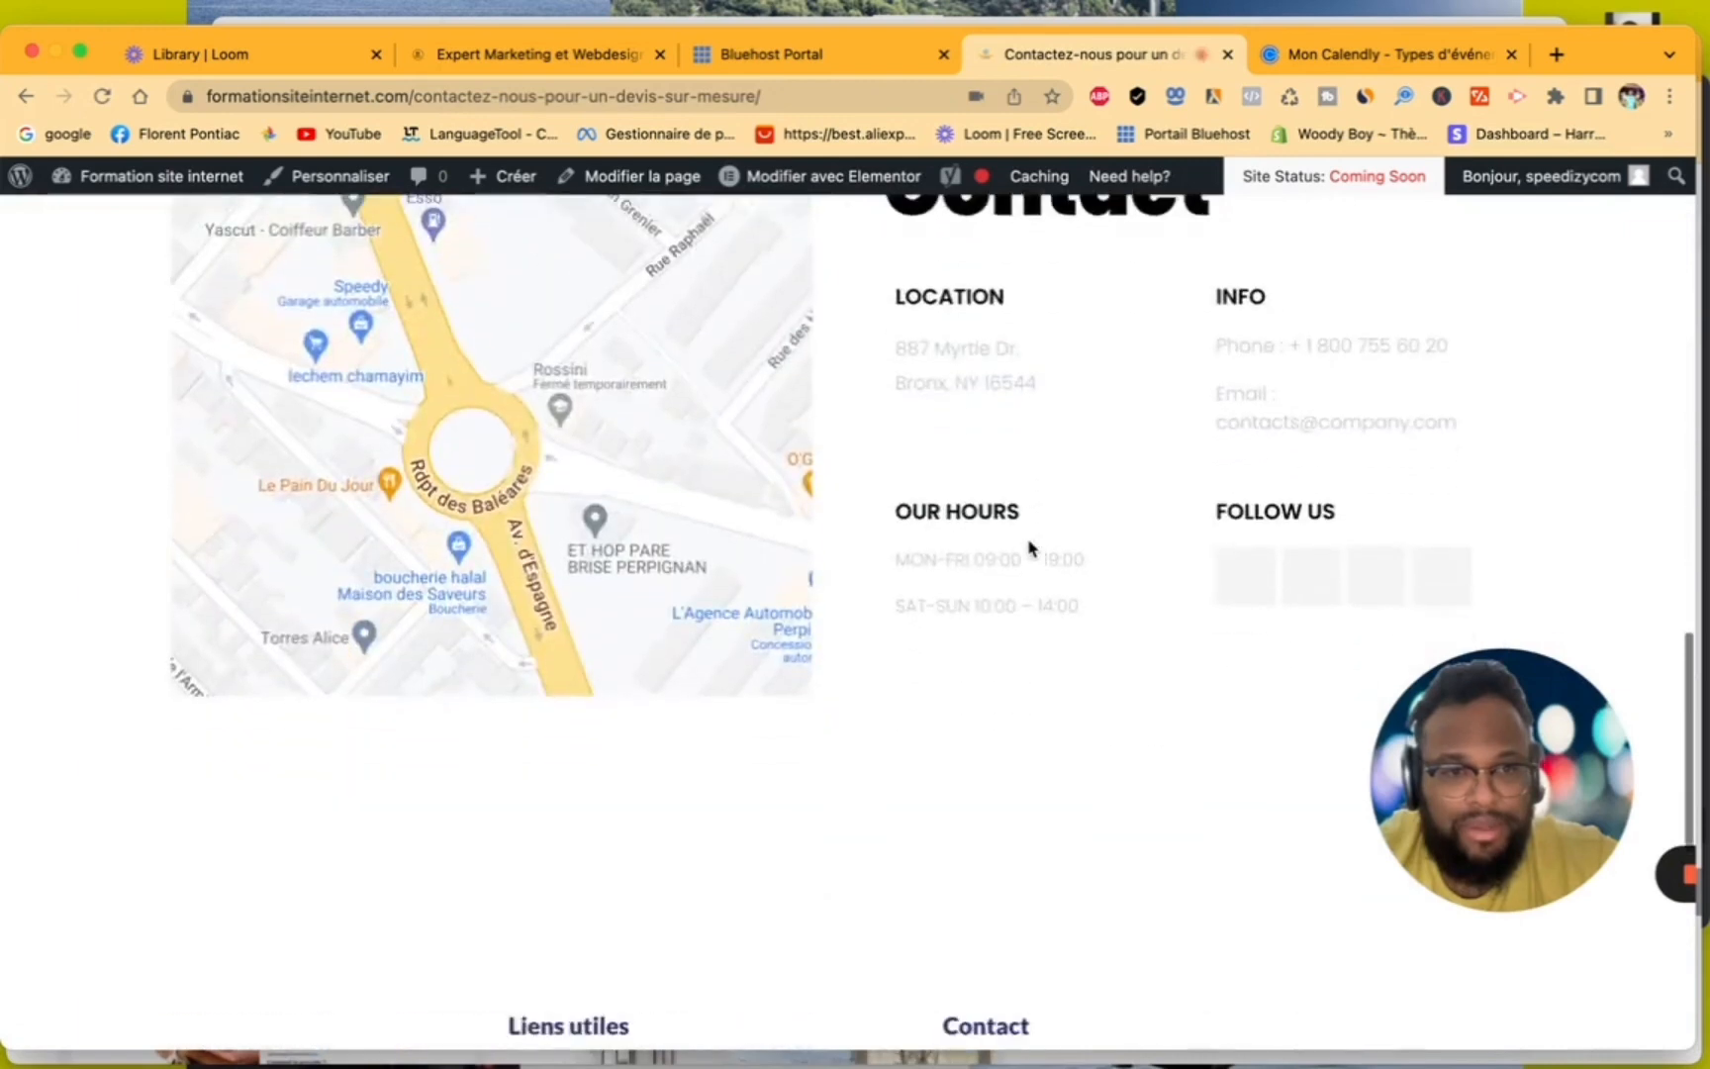
- View the Nos Services and Nos Tarifs pages on the site to compare where the Calendly booking badge shows
scroll(1029, 547, "up", 20)
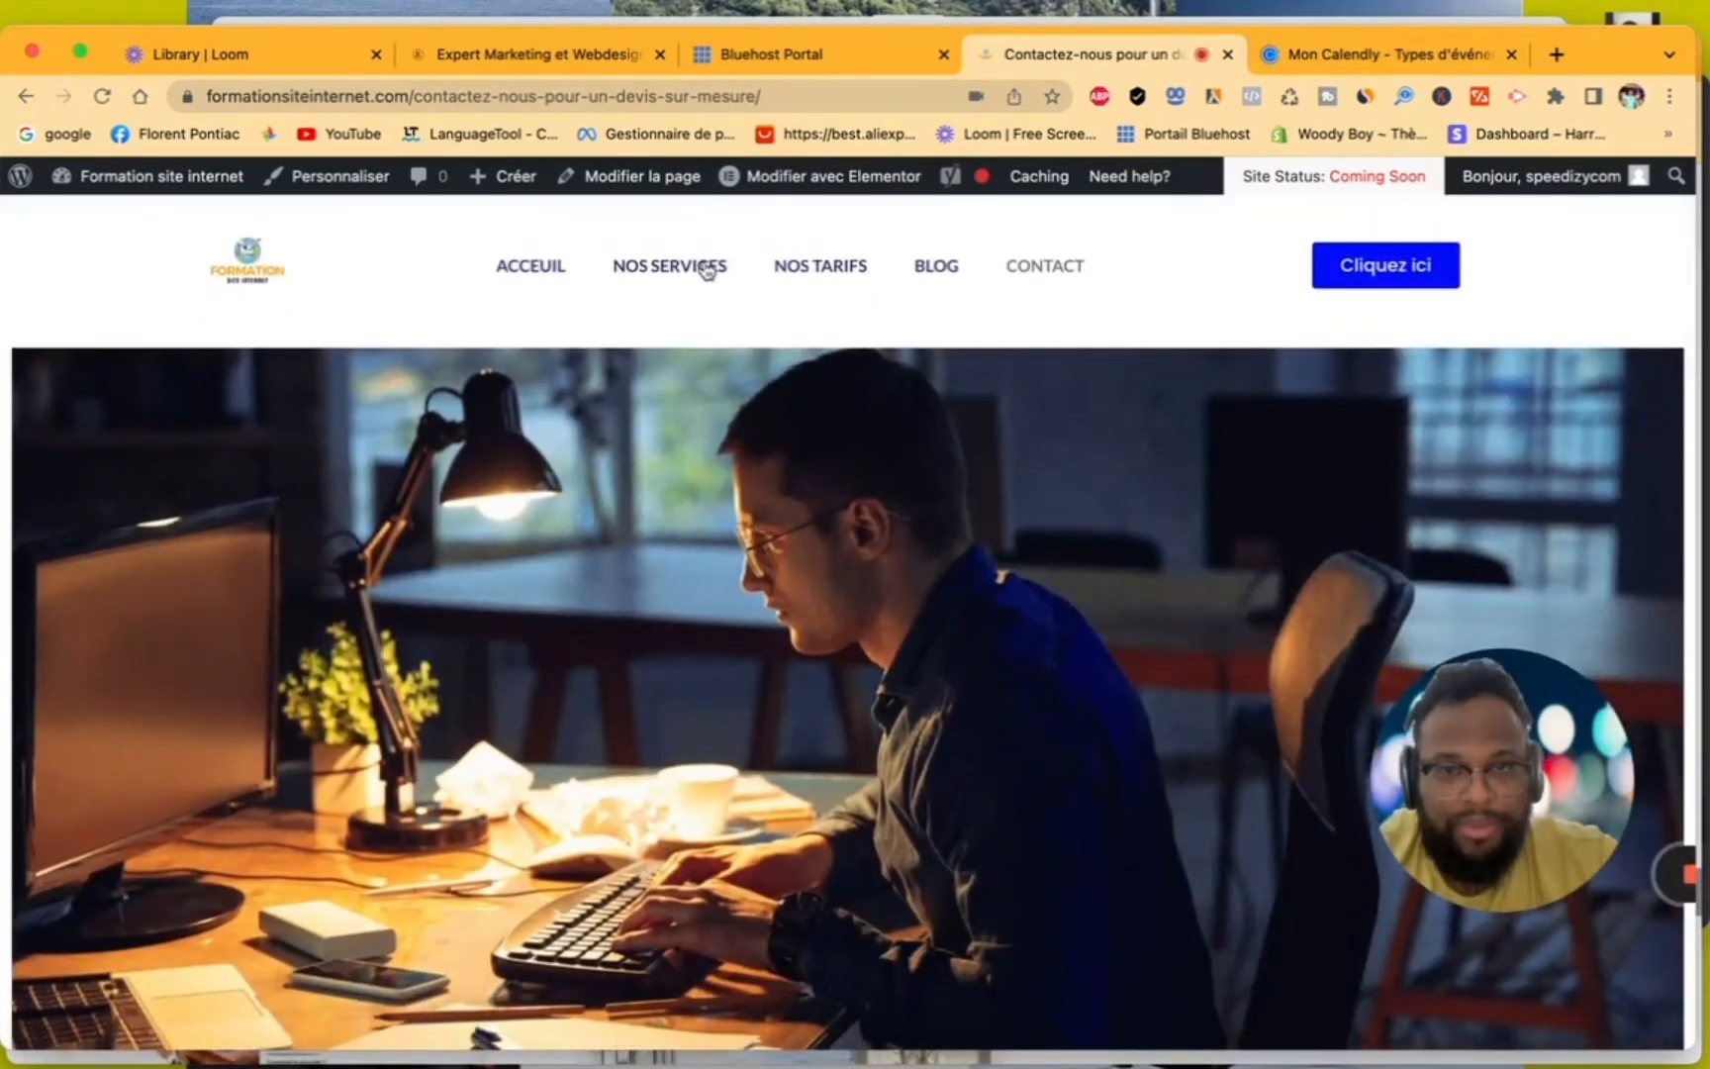
left_click(706, 269)
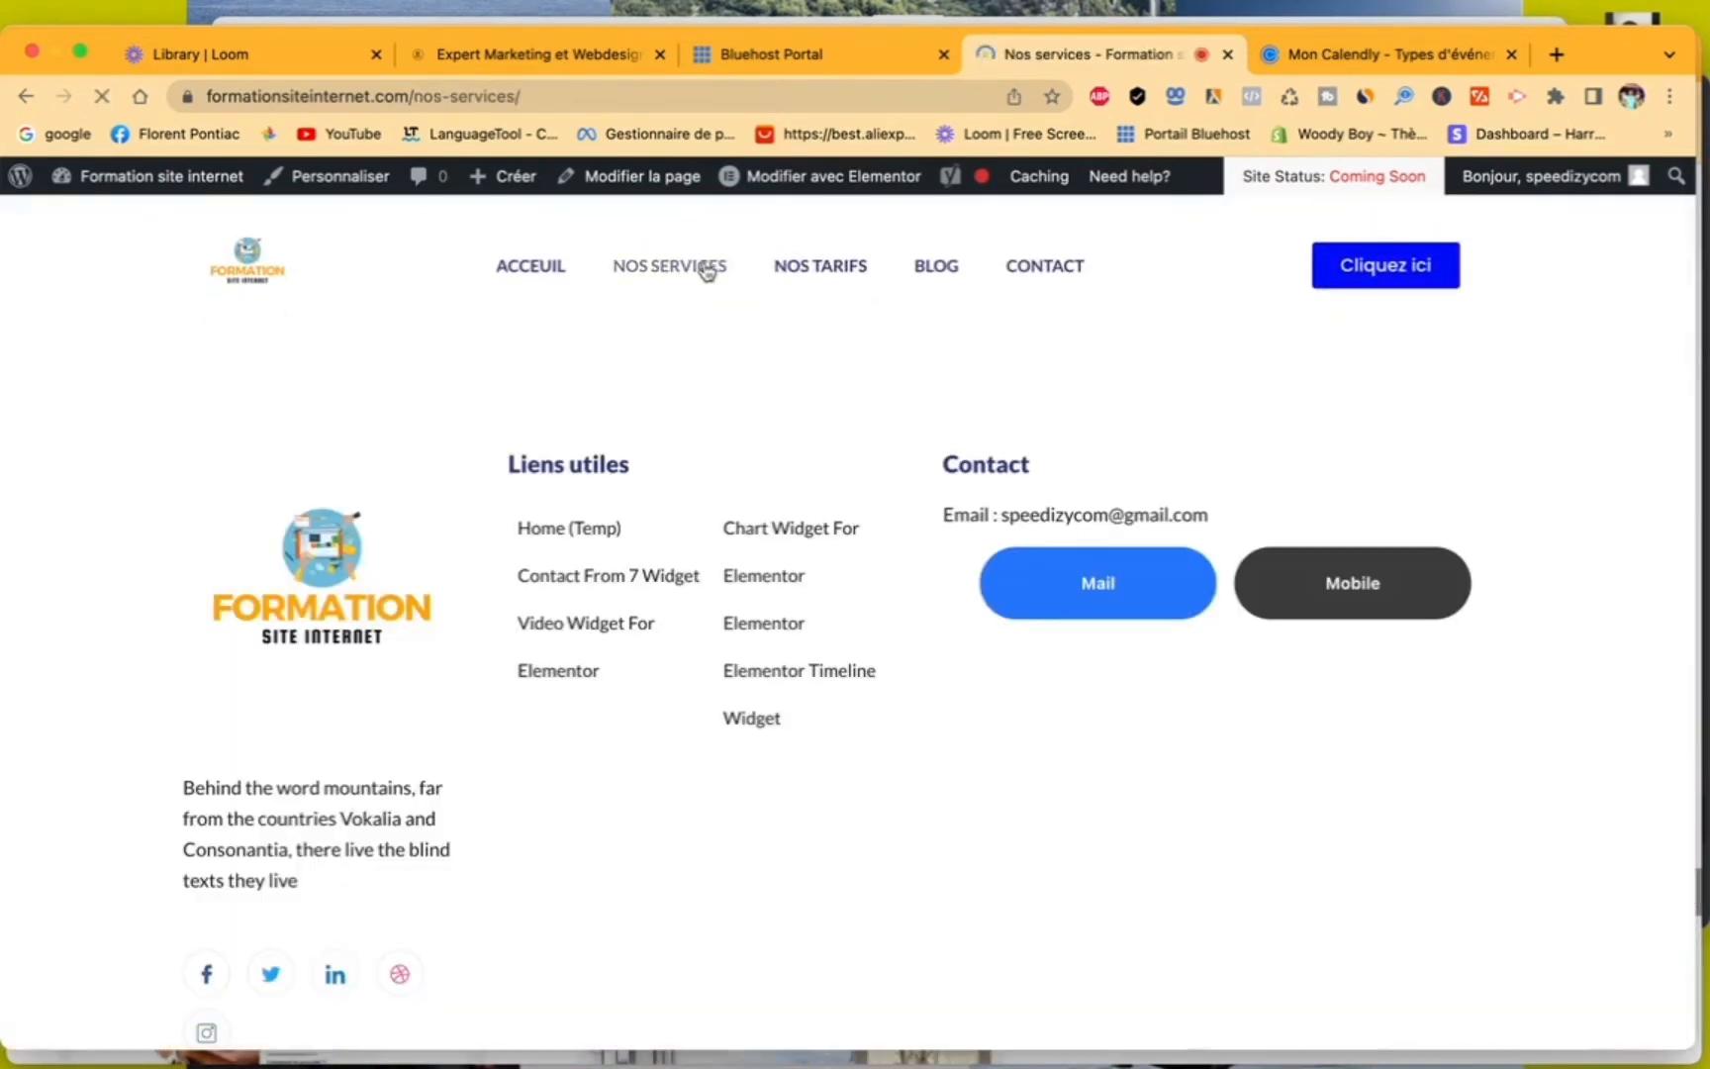
left_click(824, 270)
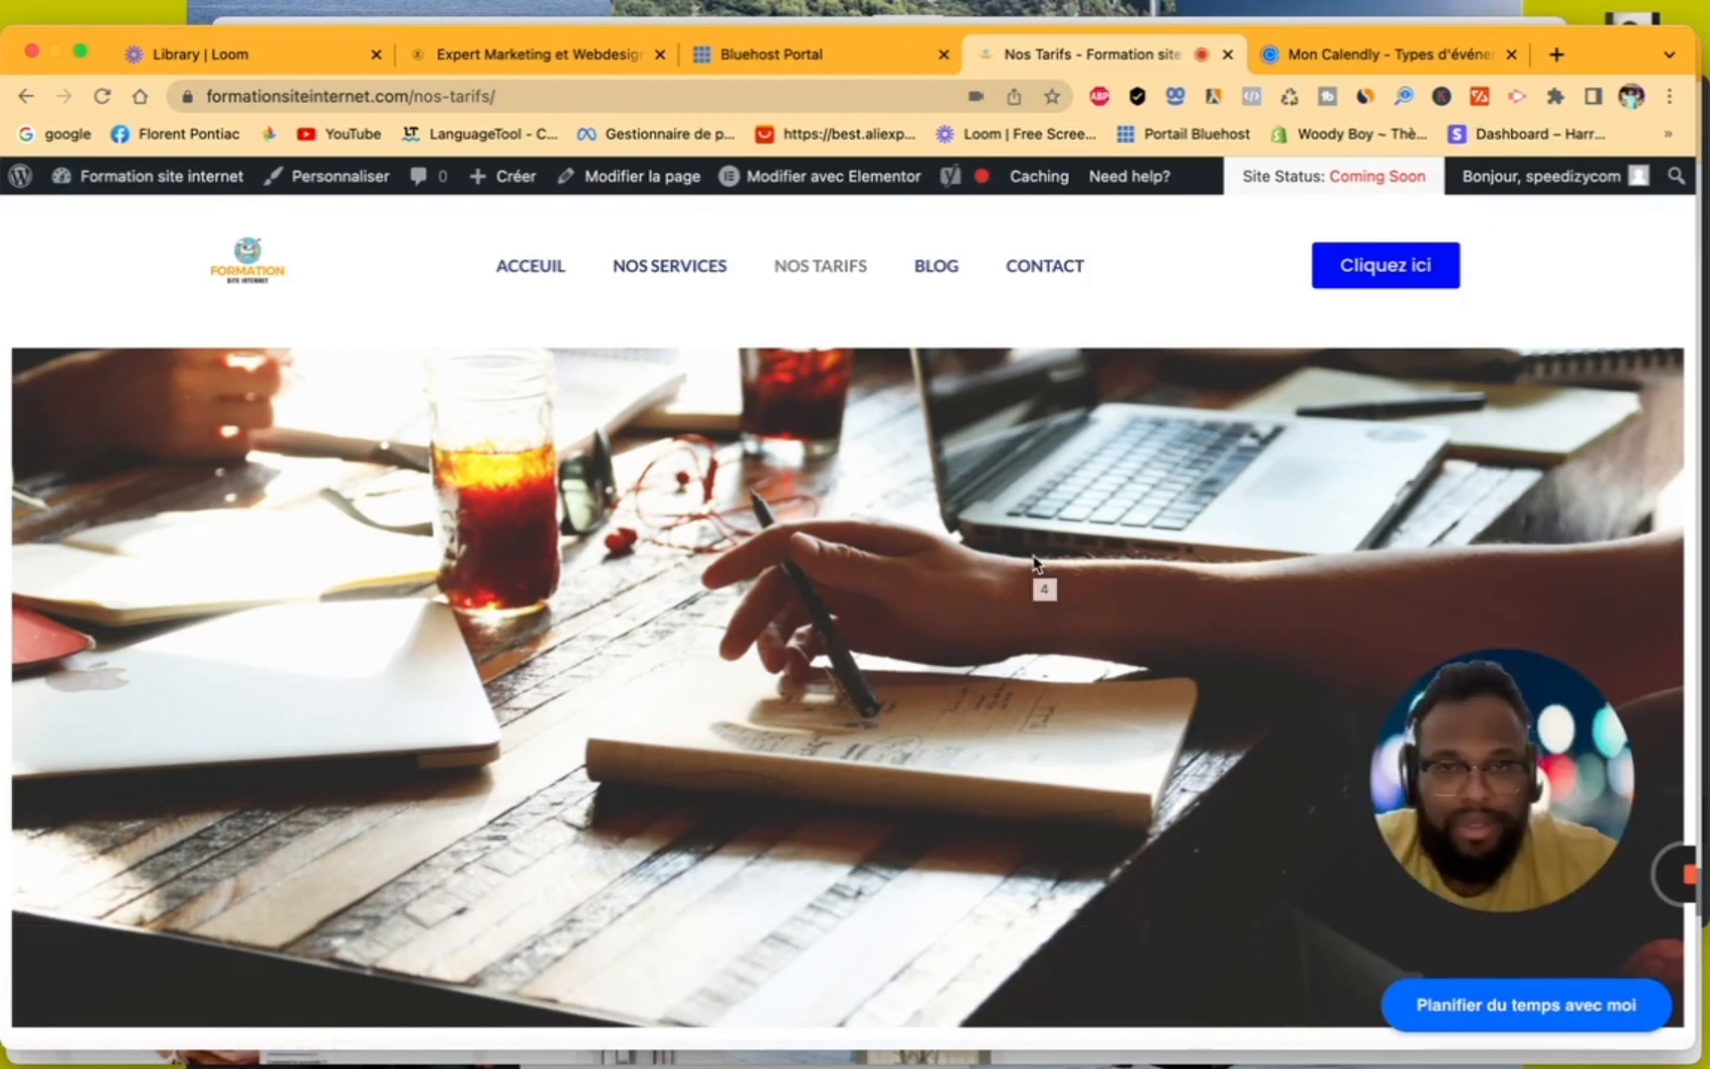
scroll(1034, 564, "down", 1)
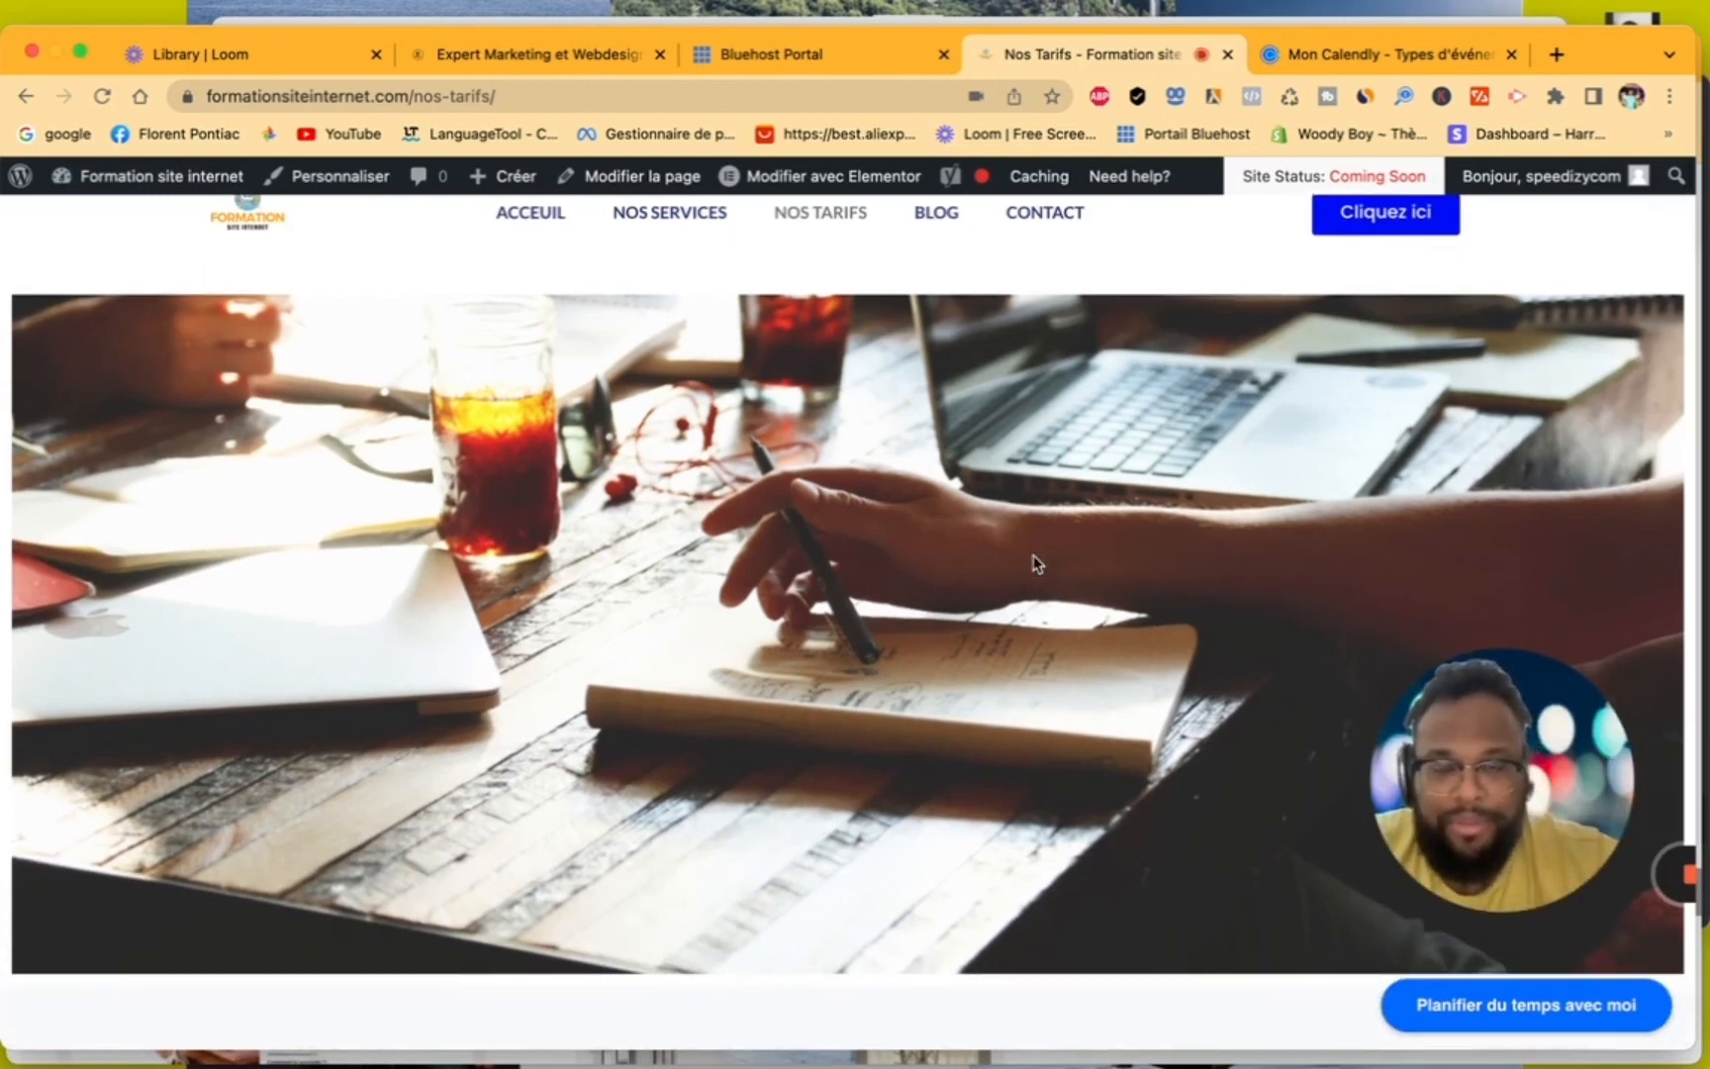
scroll(1034, 564, "up", 1)
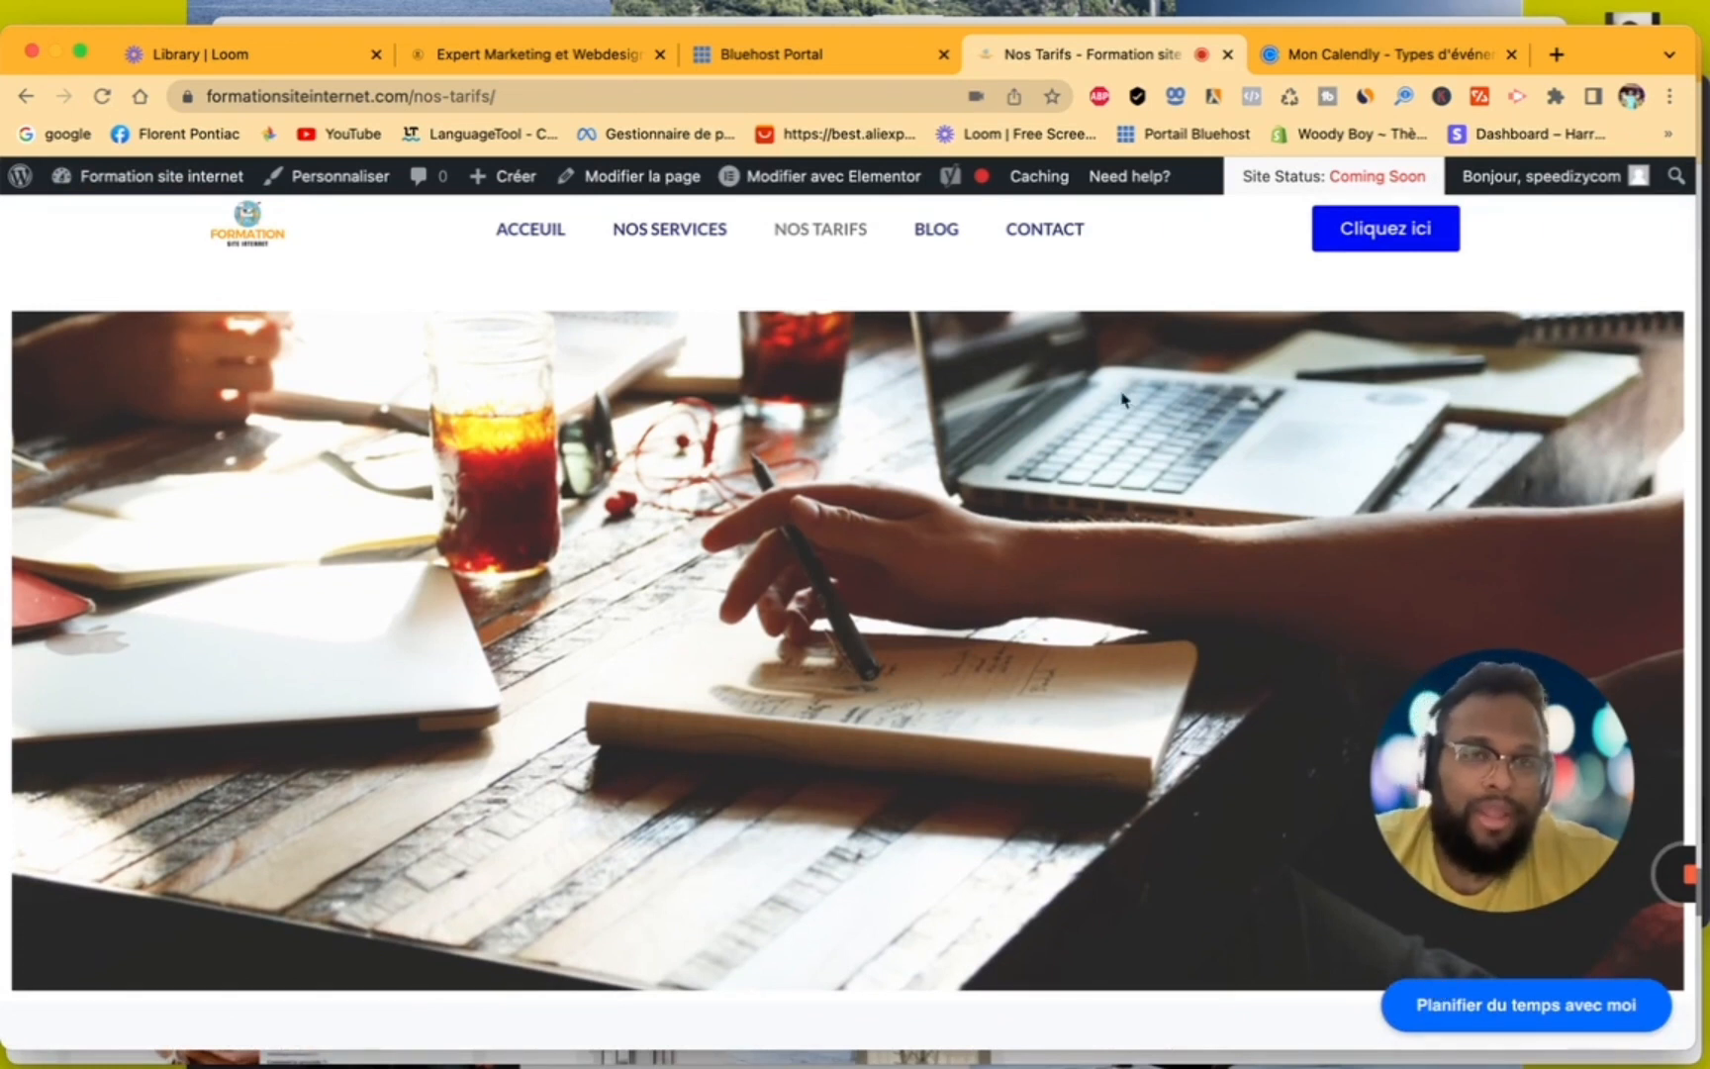
- Delete the HTML widget section below the client logo carousel on the Nos Tarifs page in Elementor and update the page
mouse_move(844, 197)
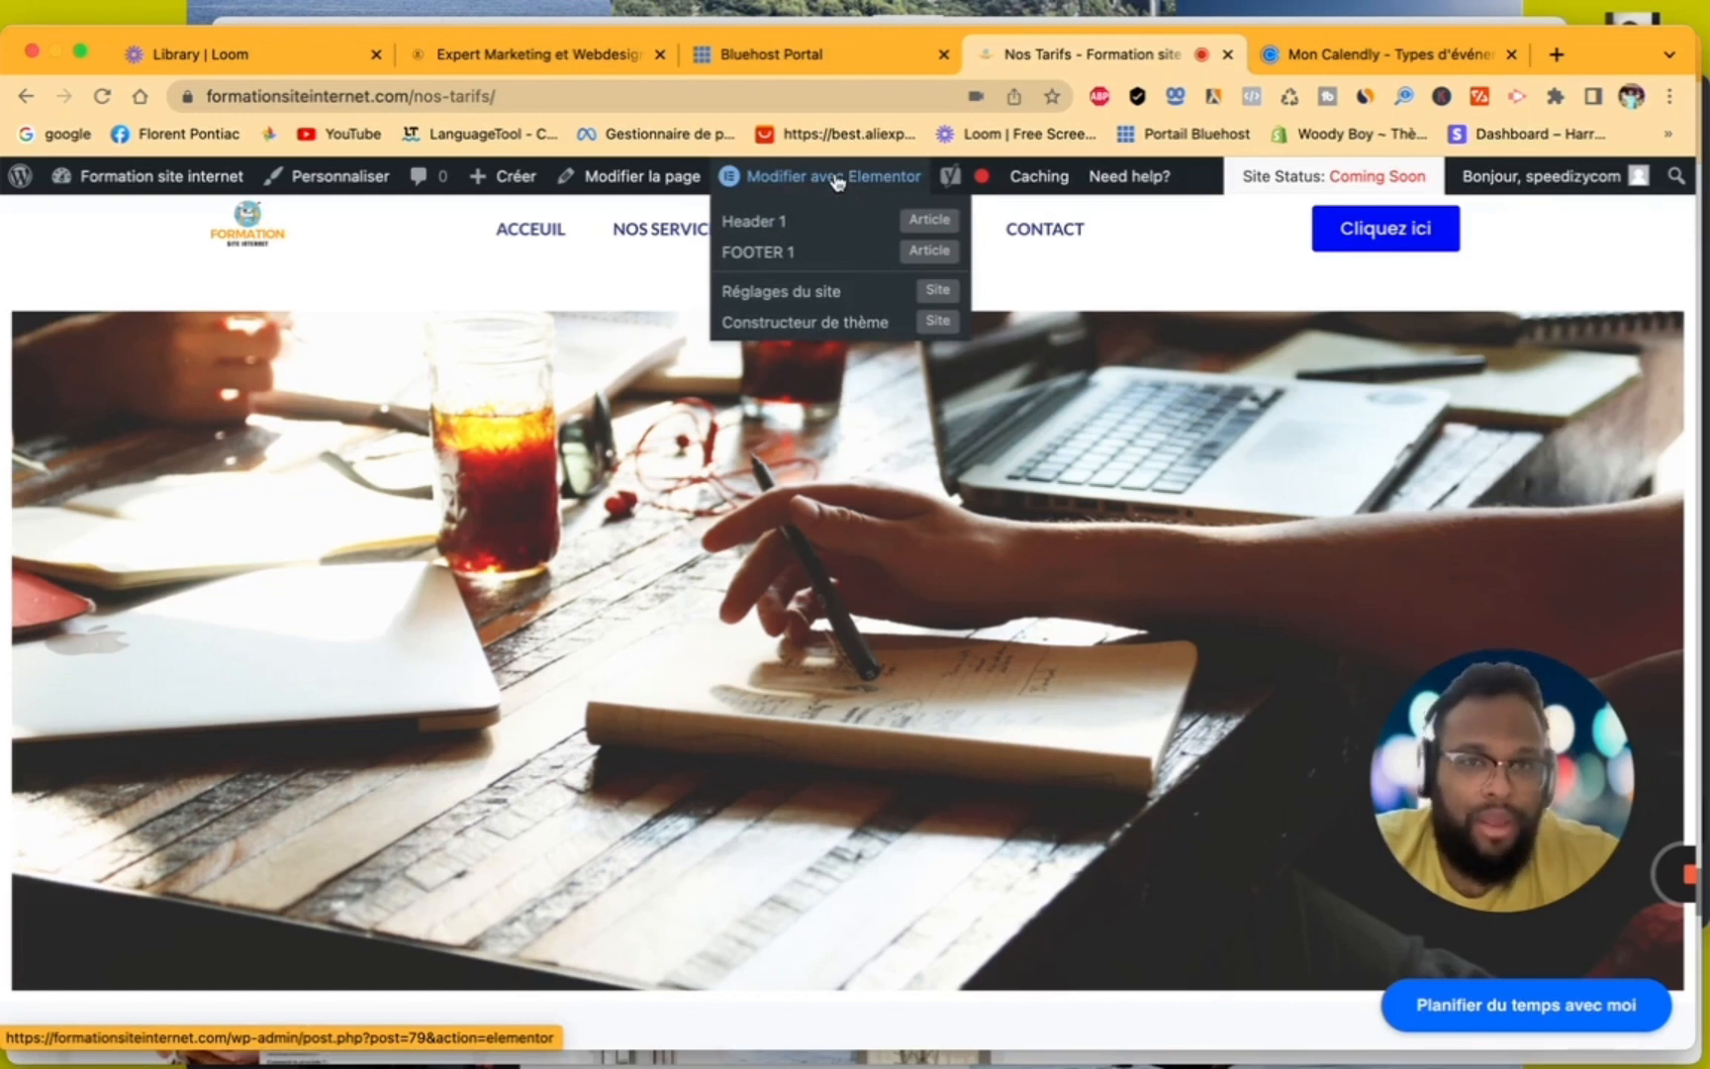
left_click(836, 178)
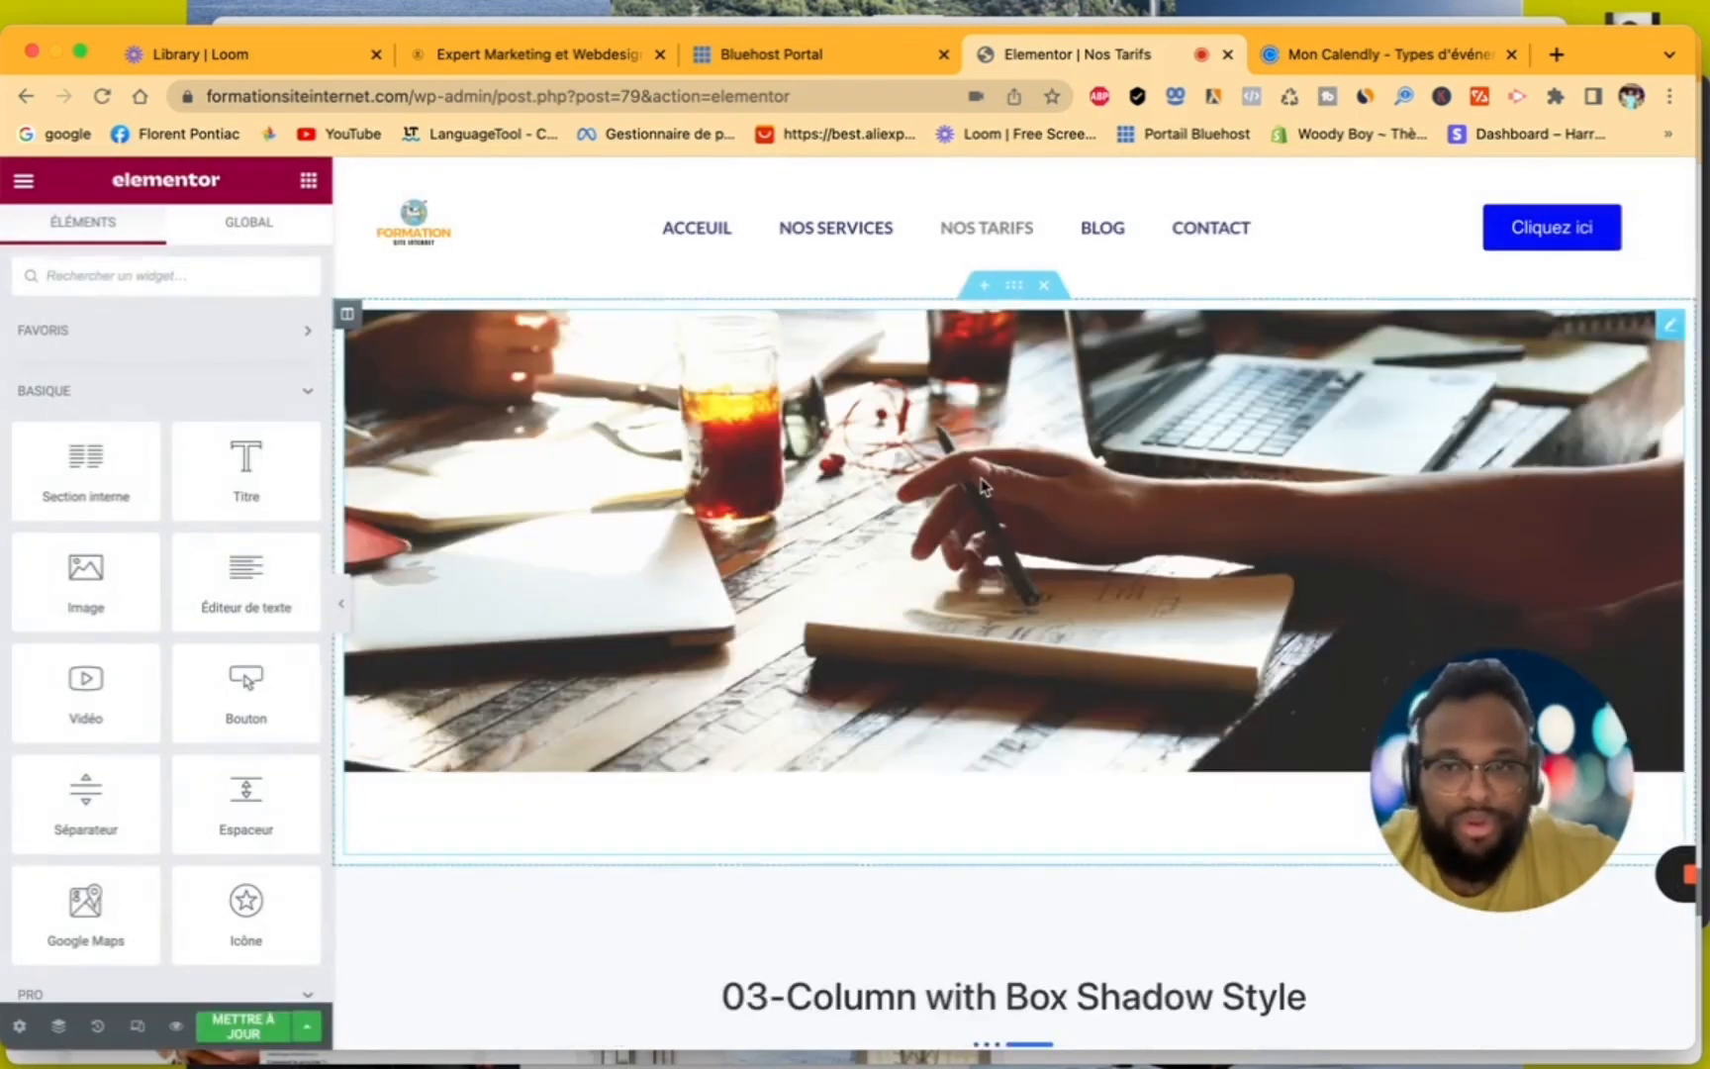
scroll(981, 485, "down", 20)
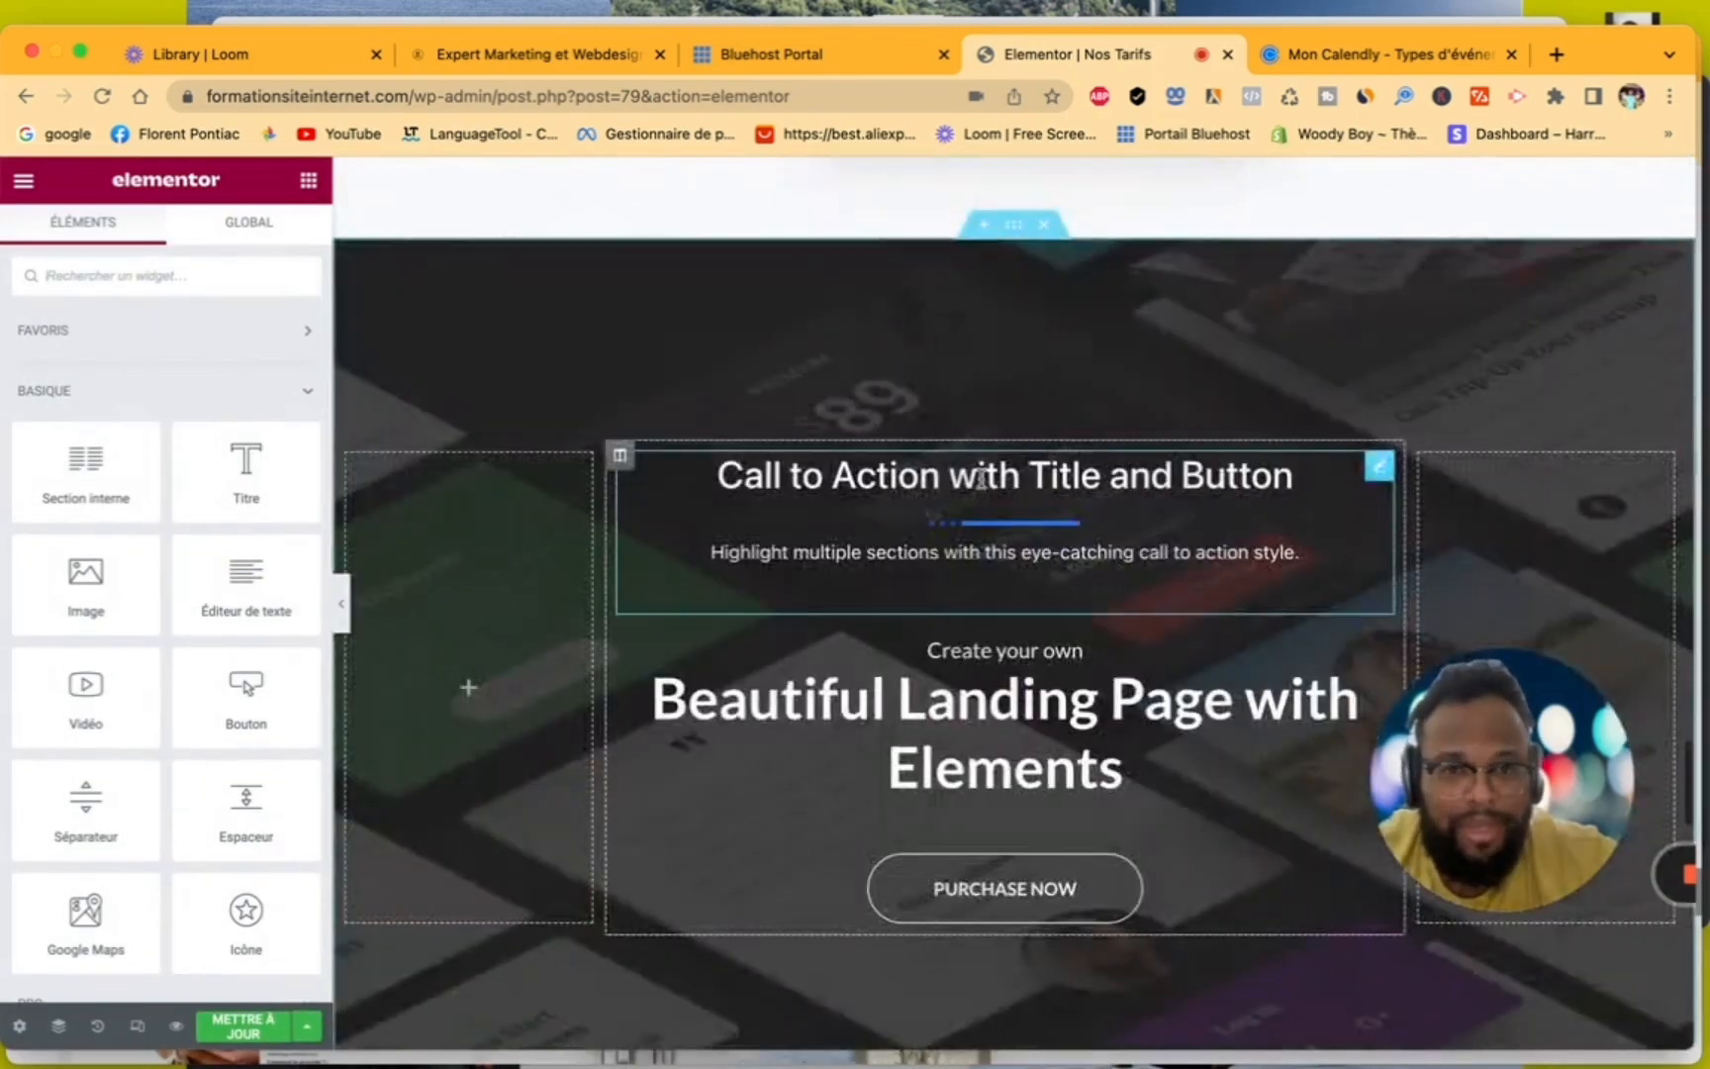
scroll(981, 485, "down", 15)
scroll(983, 485, "up", 4)
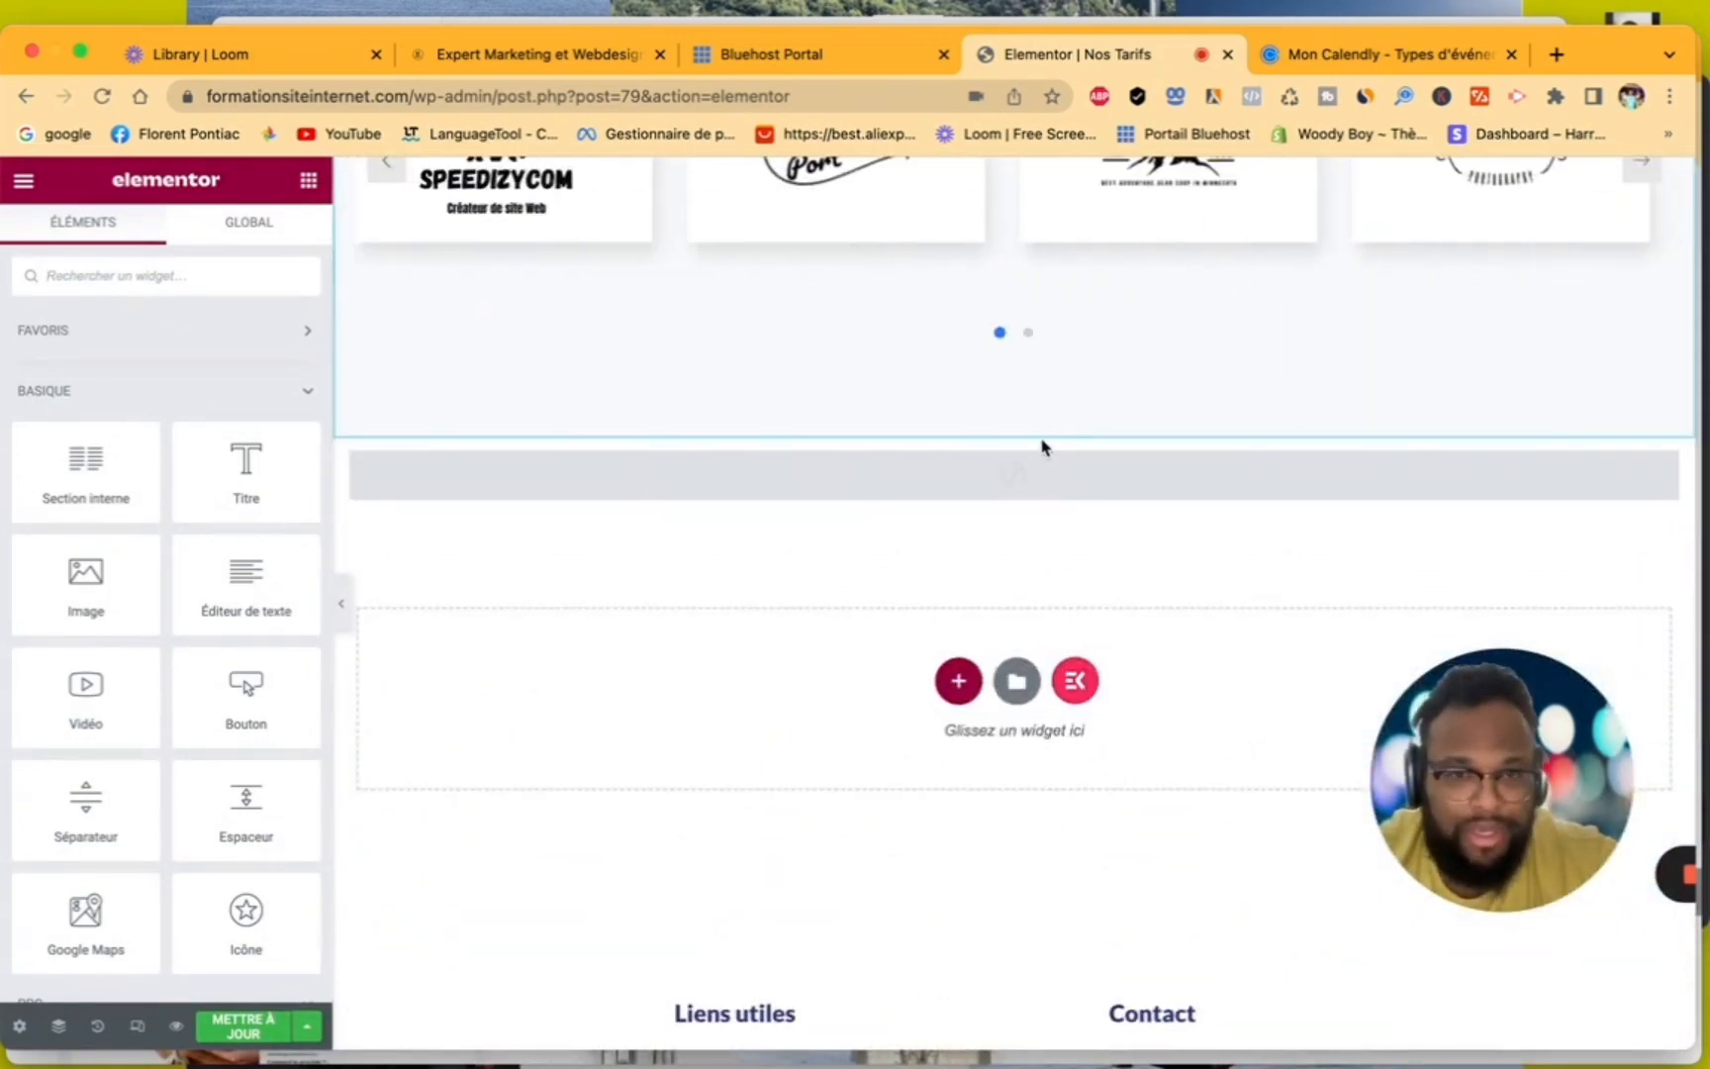
left_click(1044, 426)
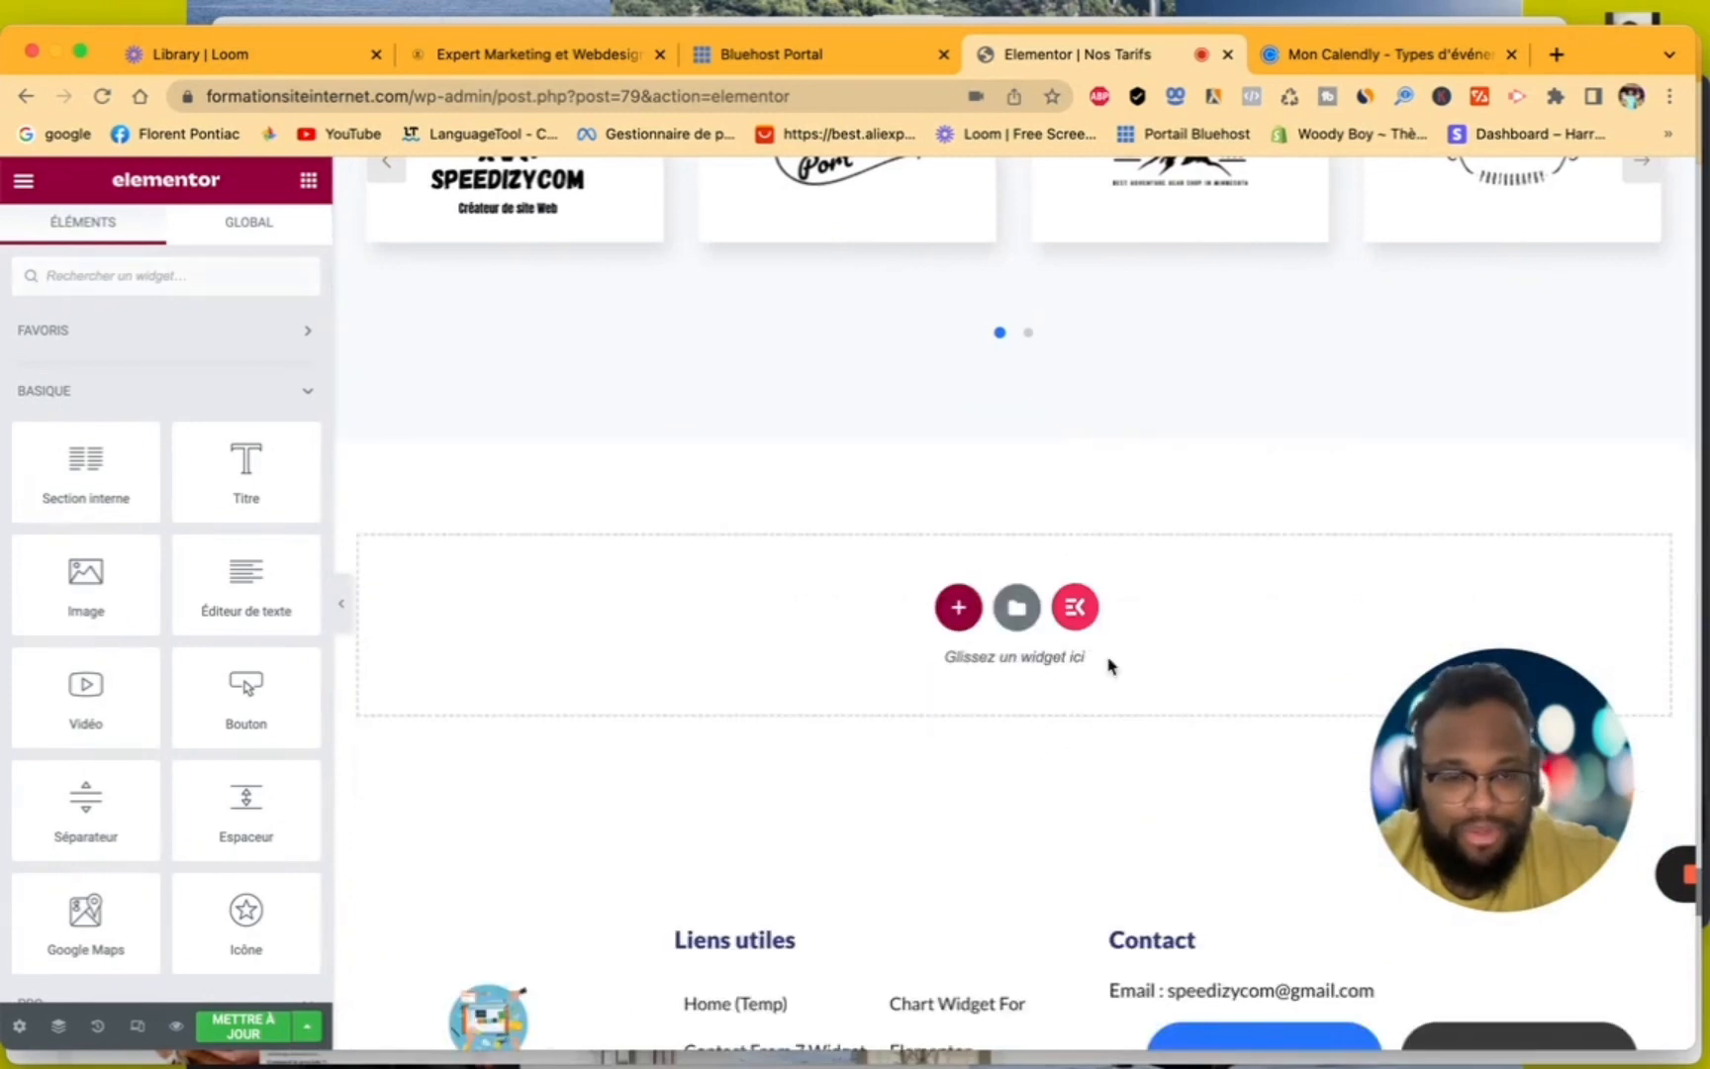
scroll(1073, 657, "down", 10)
scroll(1109, 666, "up", 3)
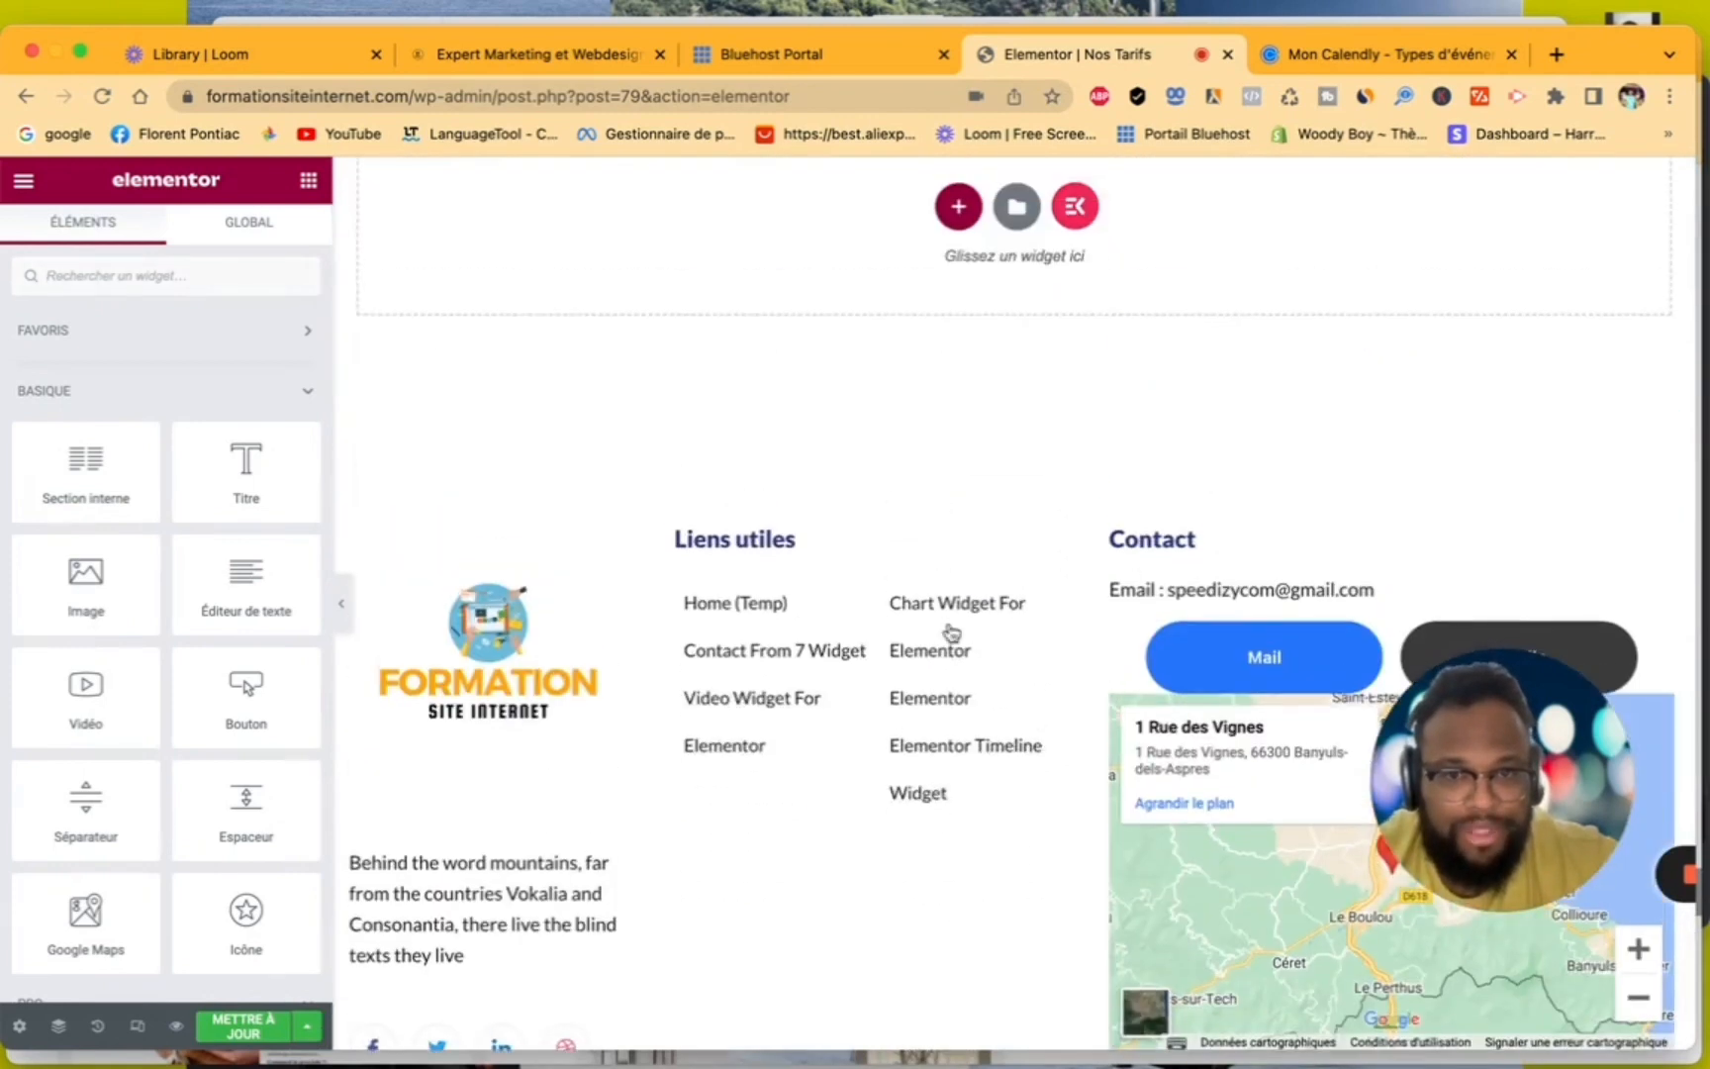
scroll(905, 740, "down", 3)
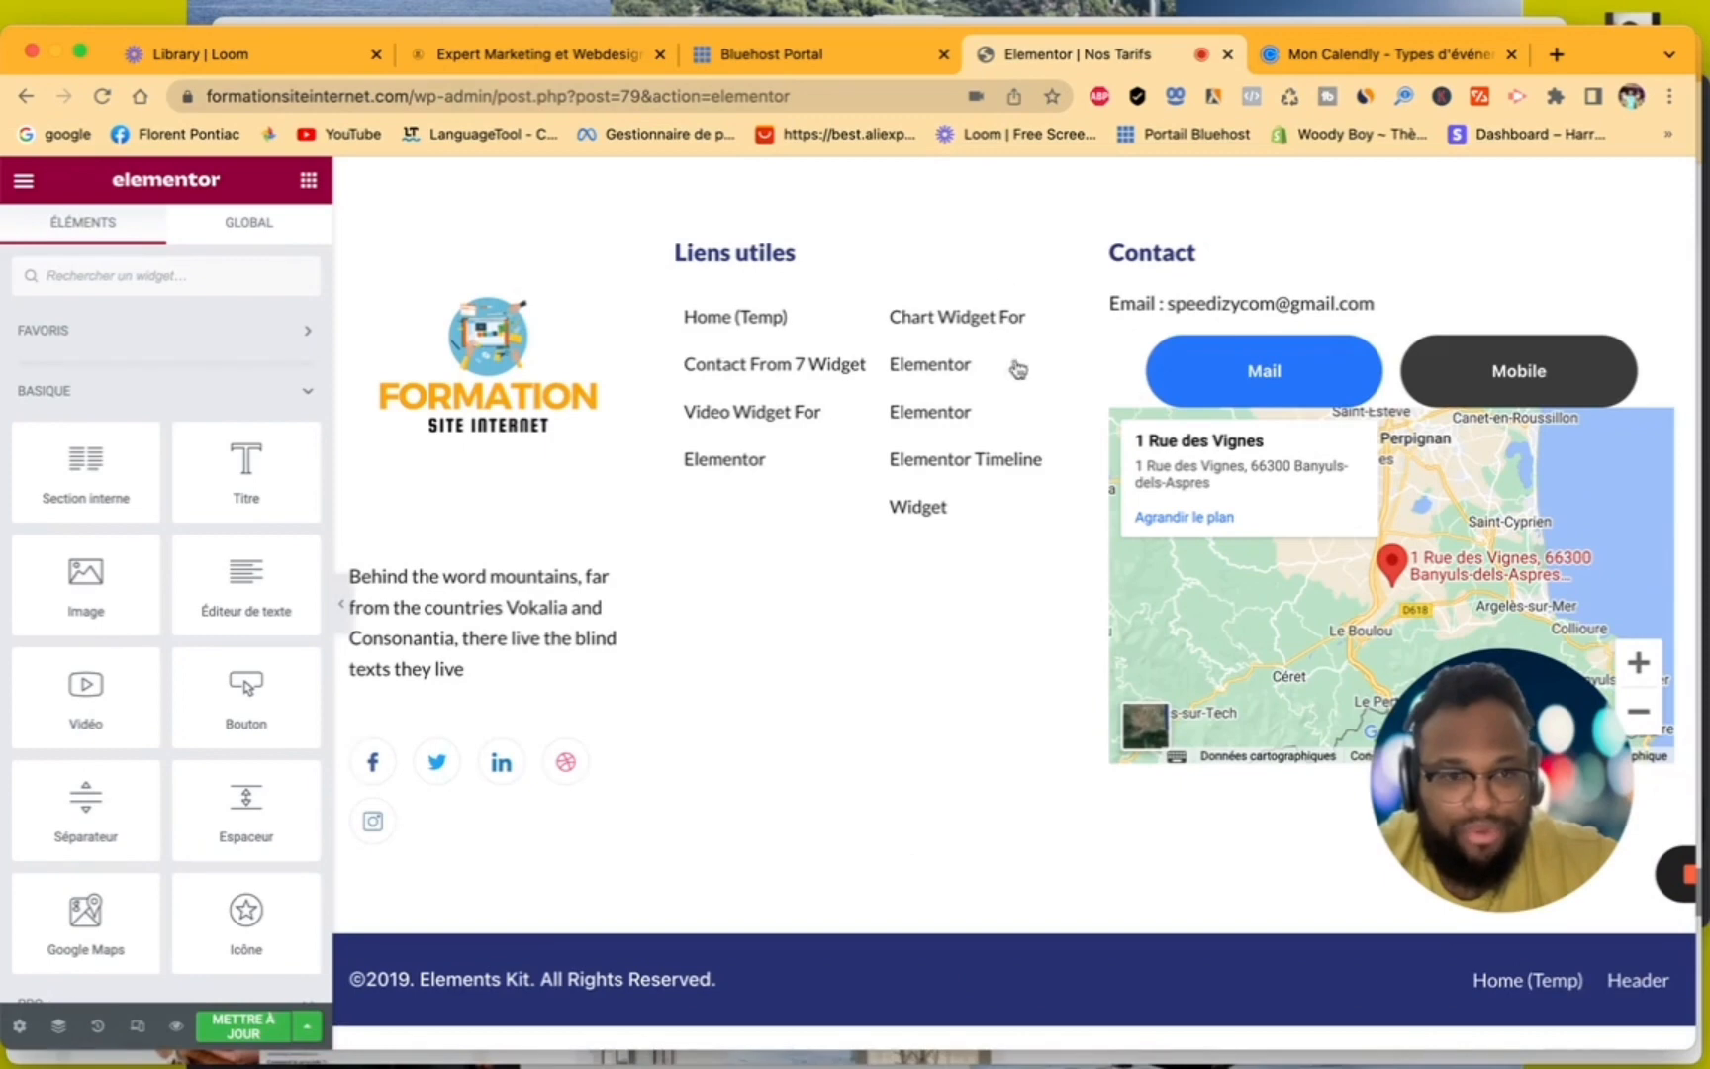
scroll(1011, 469, "up", 4)
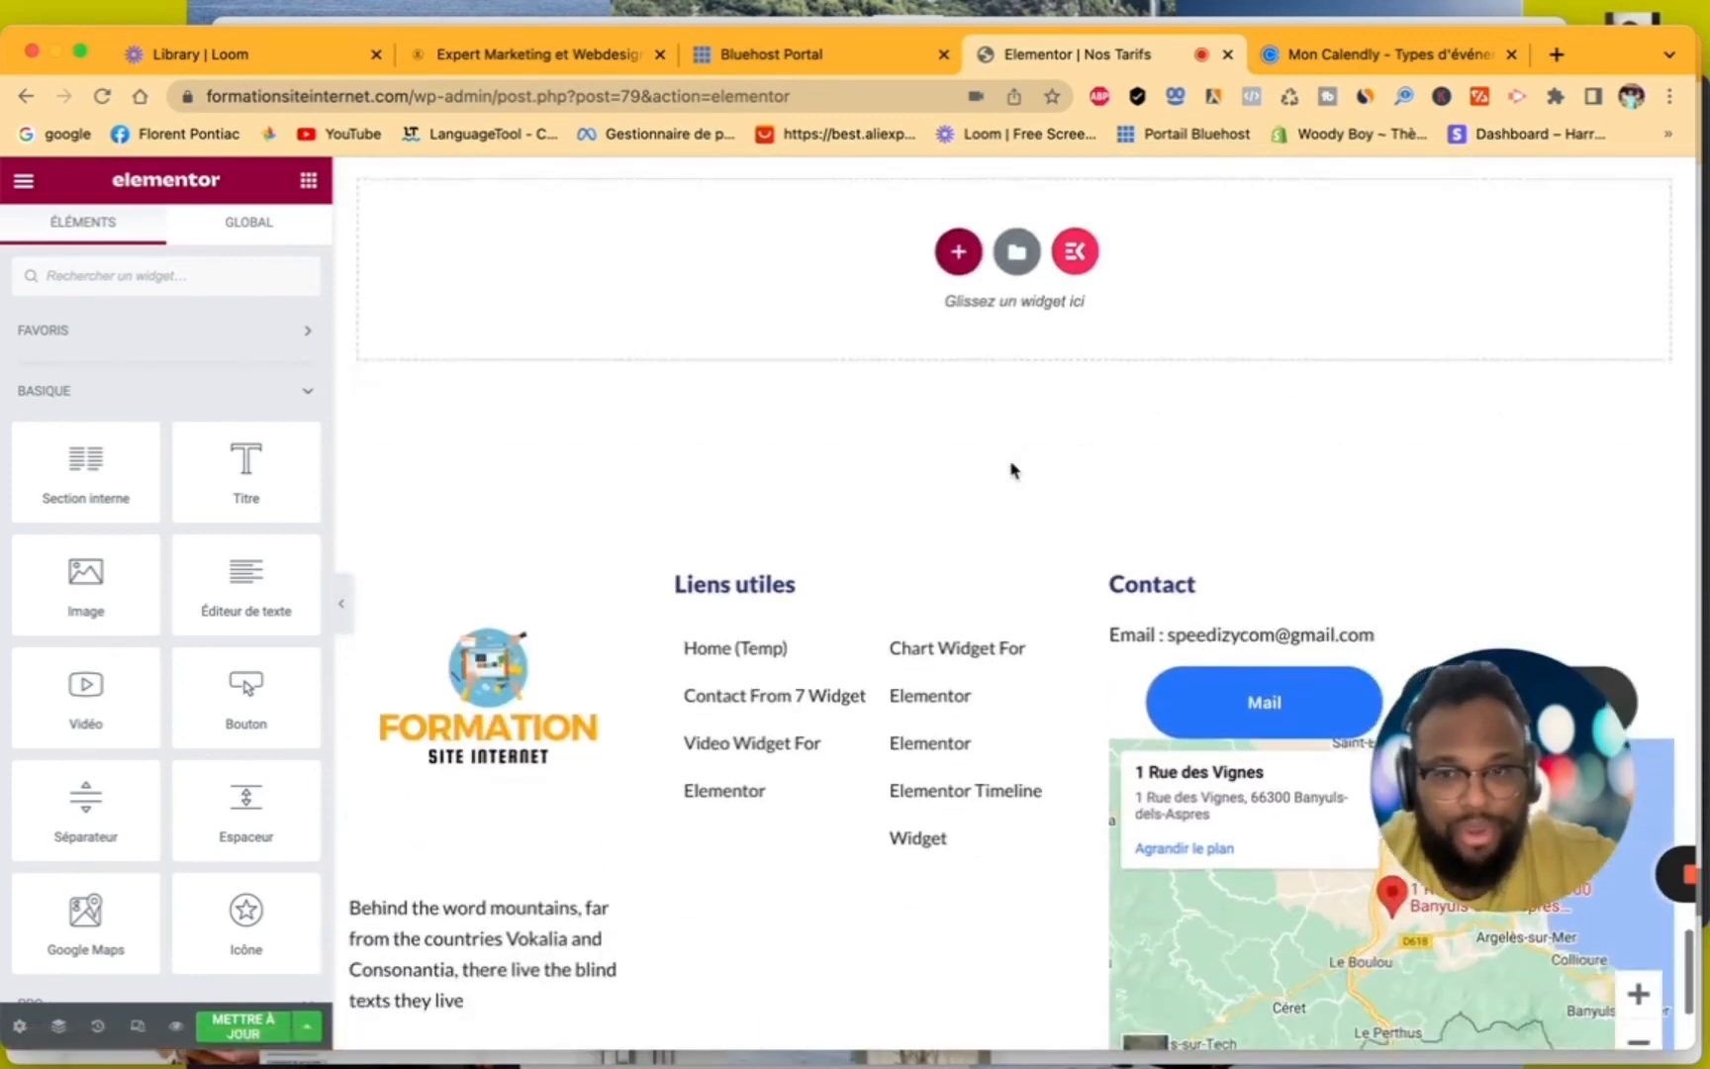
left_click(252, 1029)
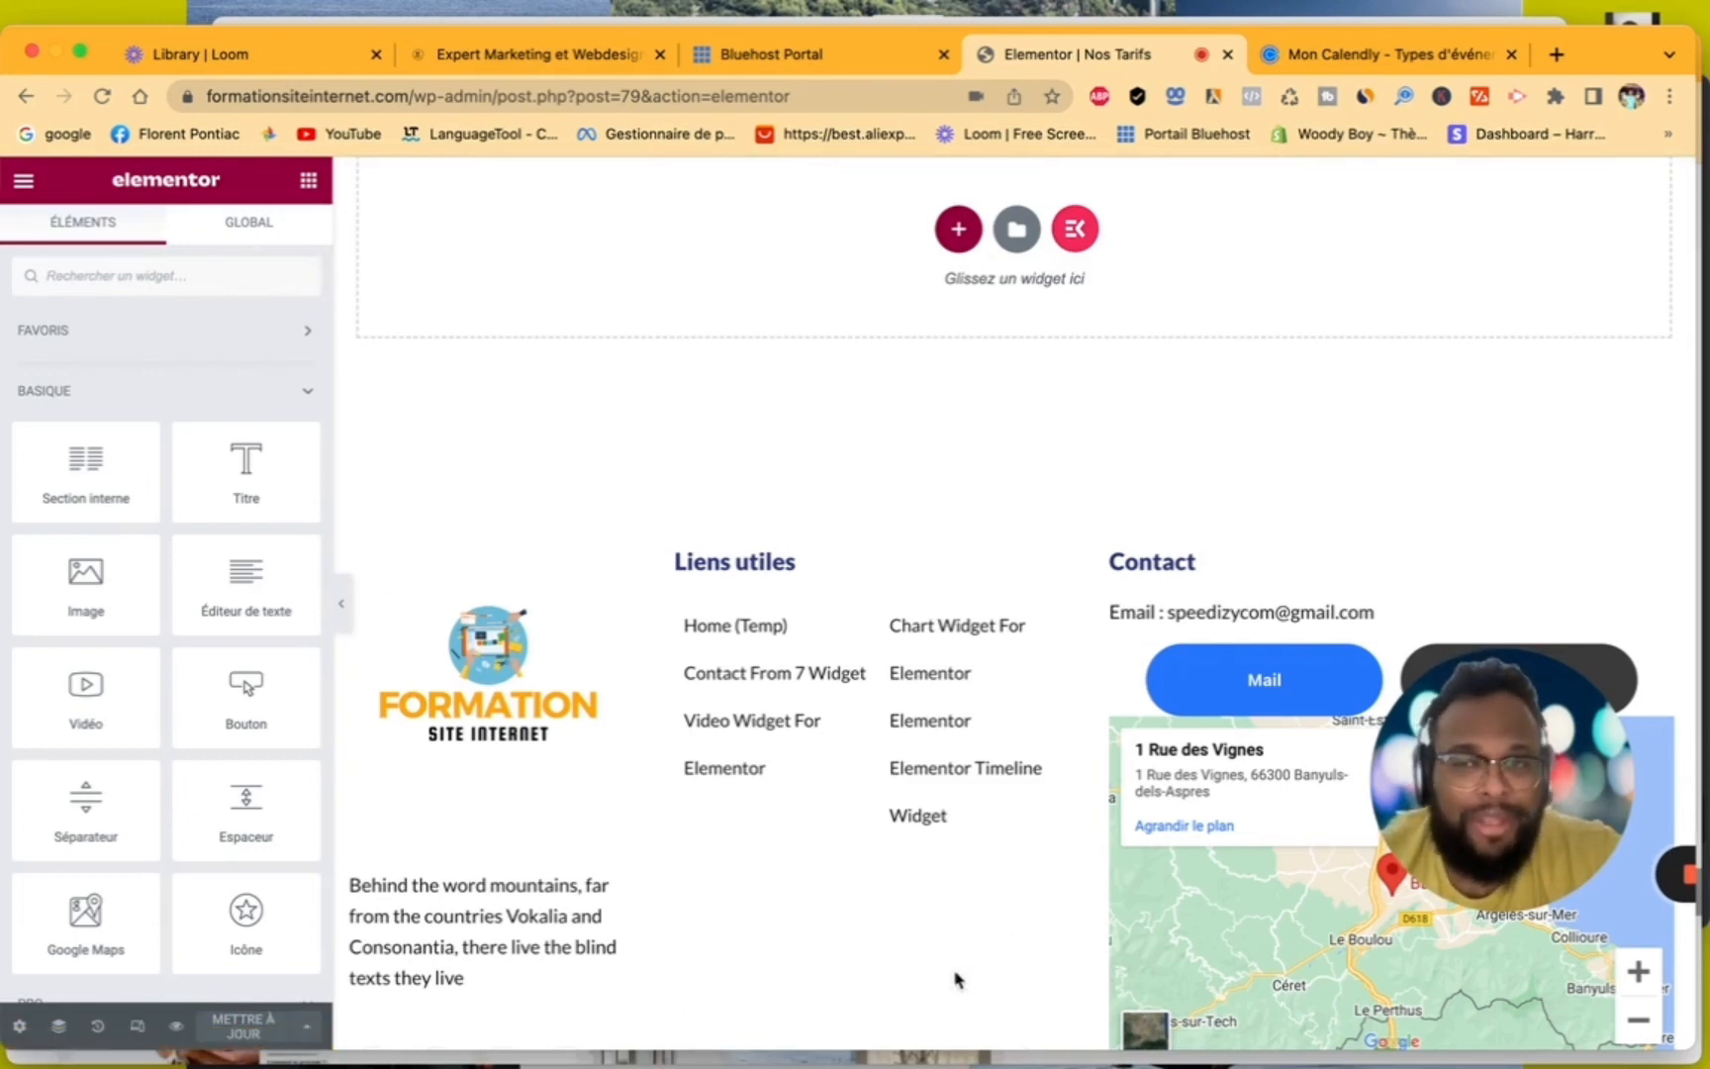
- Exit the Nos Tarifs editor and open the FOOTER 1 template from Elementor Header & Footer Builder for editing in Elementor
left_click(24, 183)
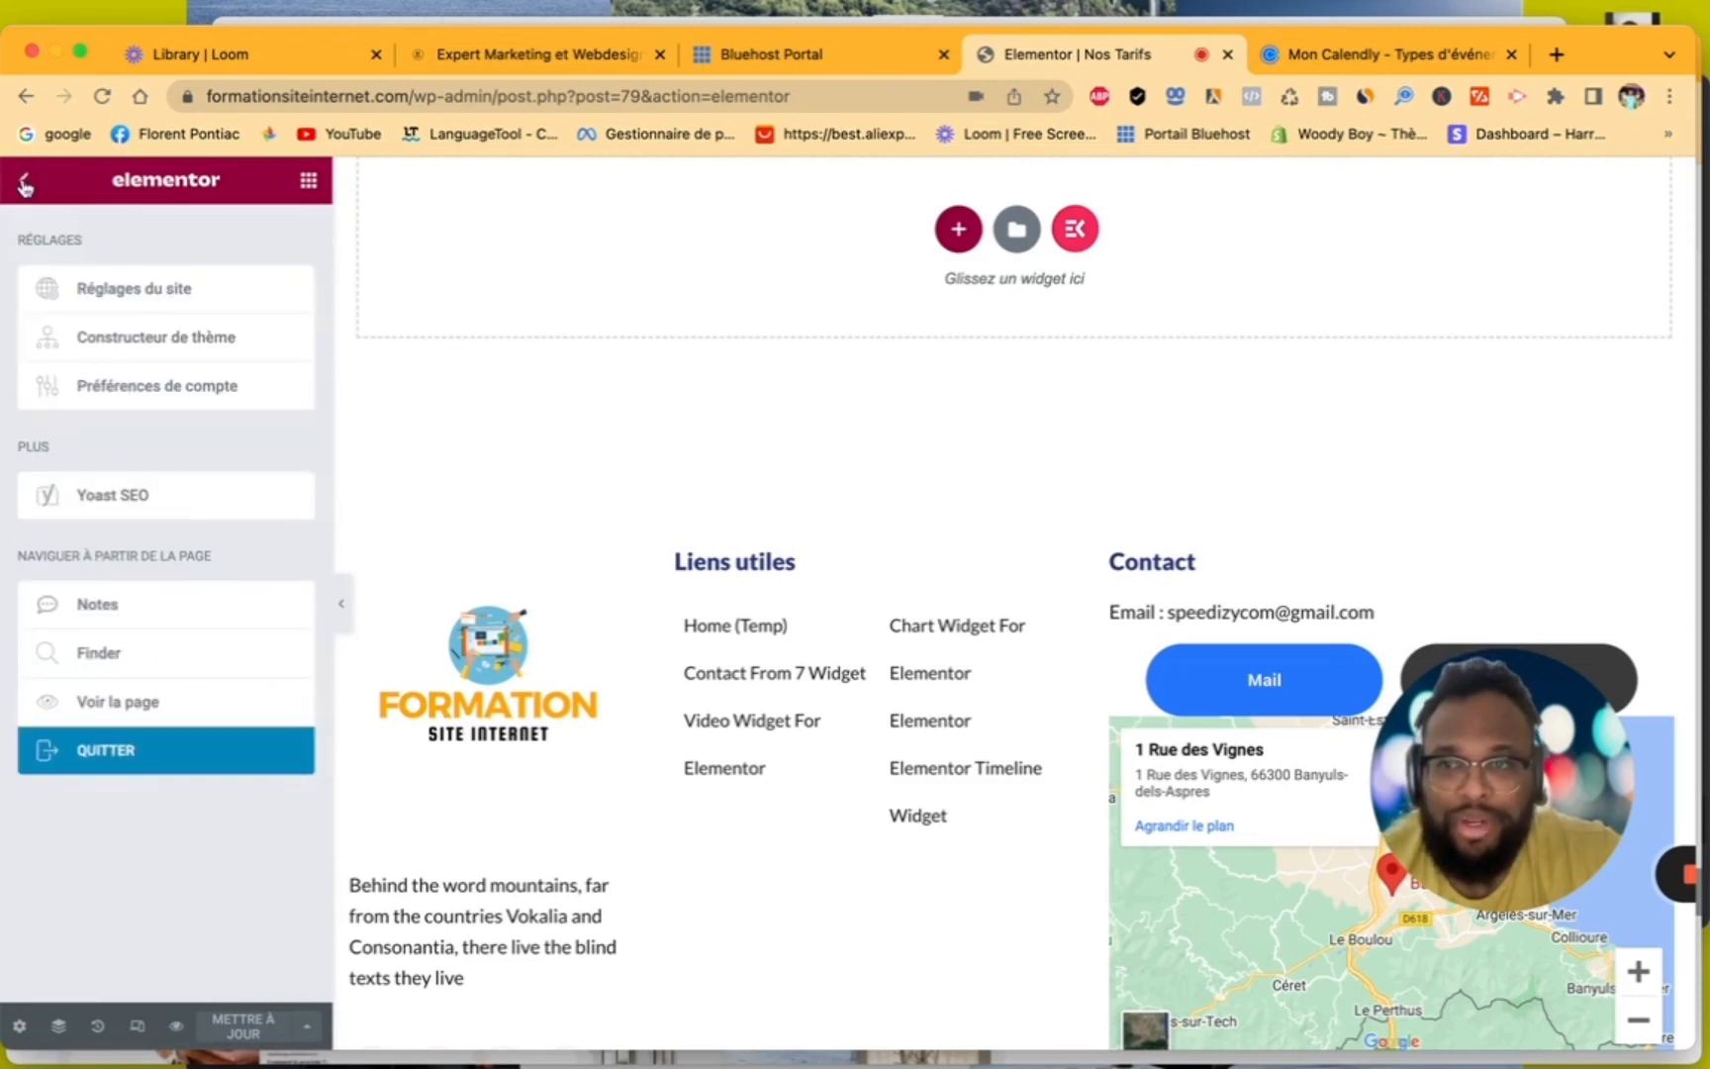
left_click(125, 754)
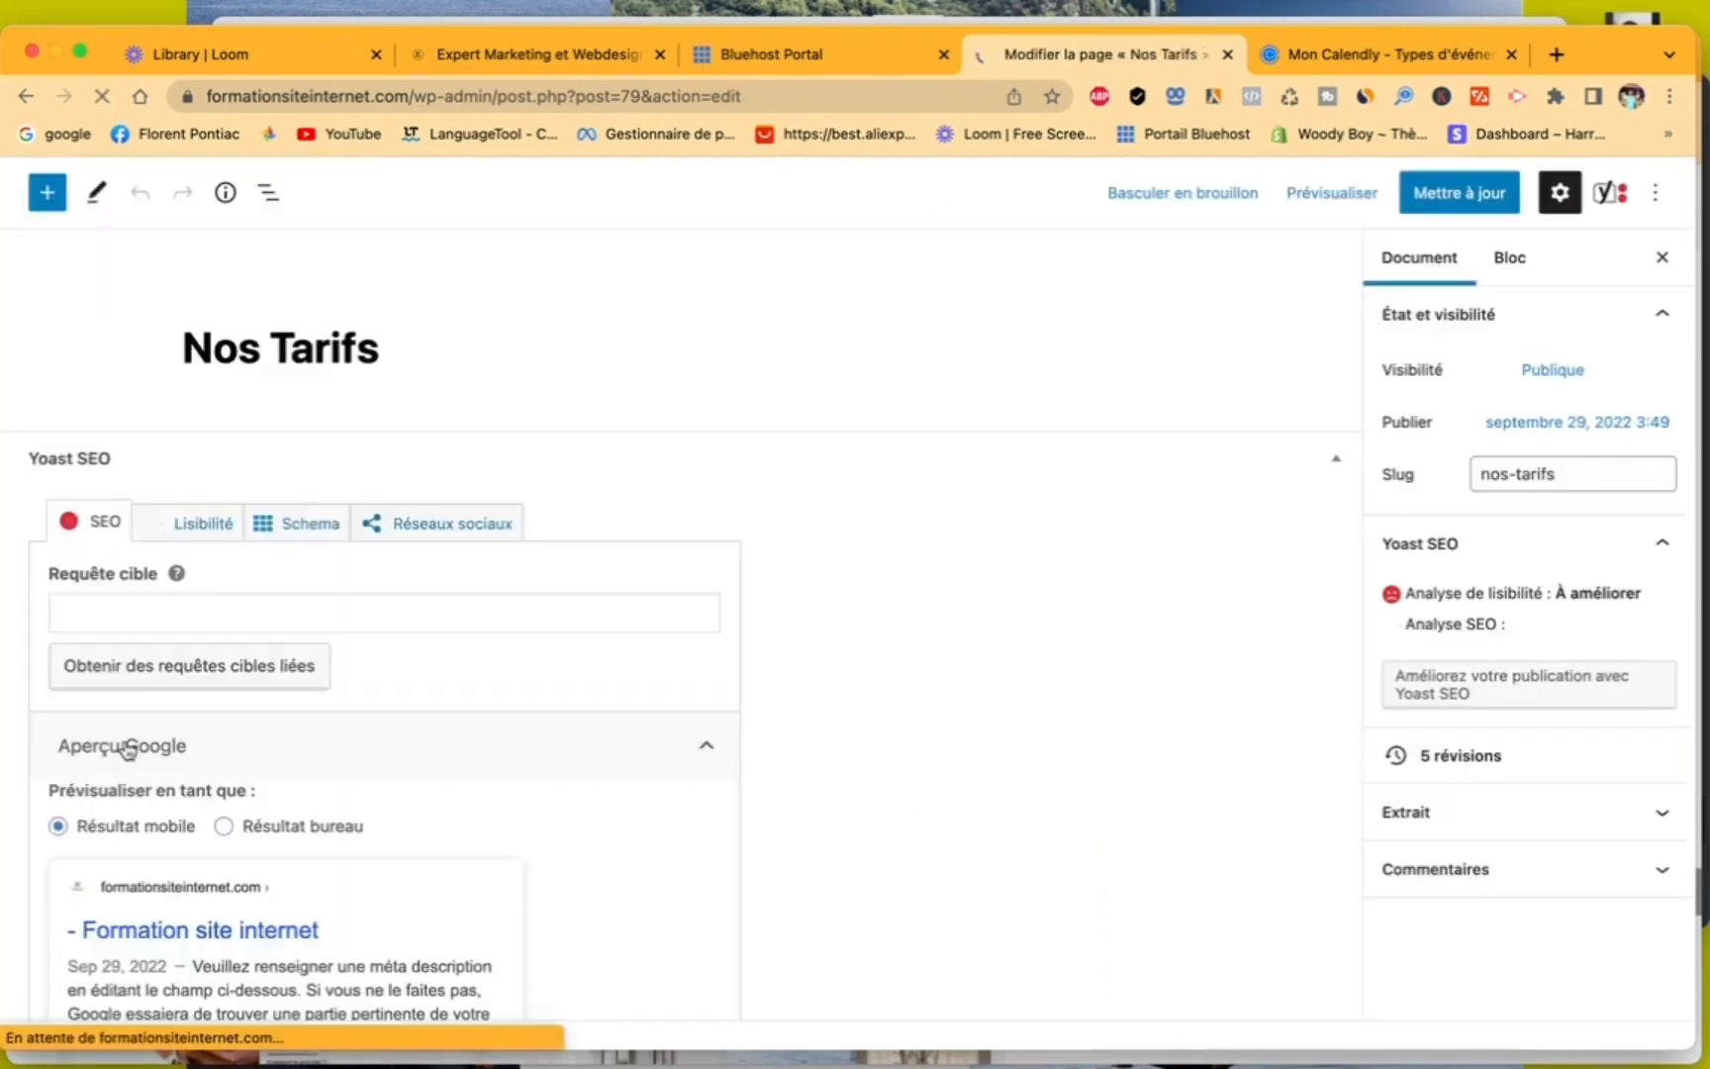
left_click(36, 193)
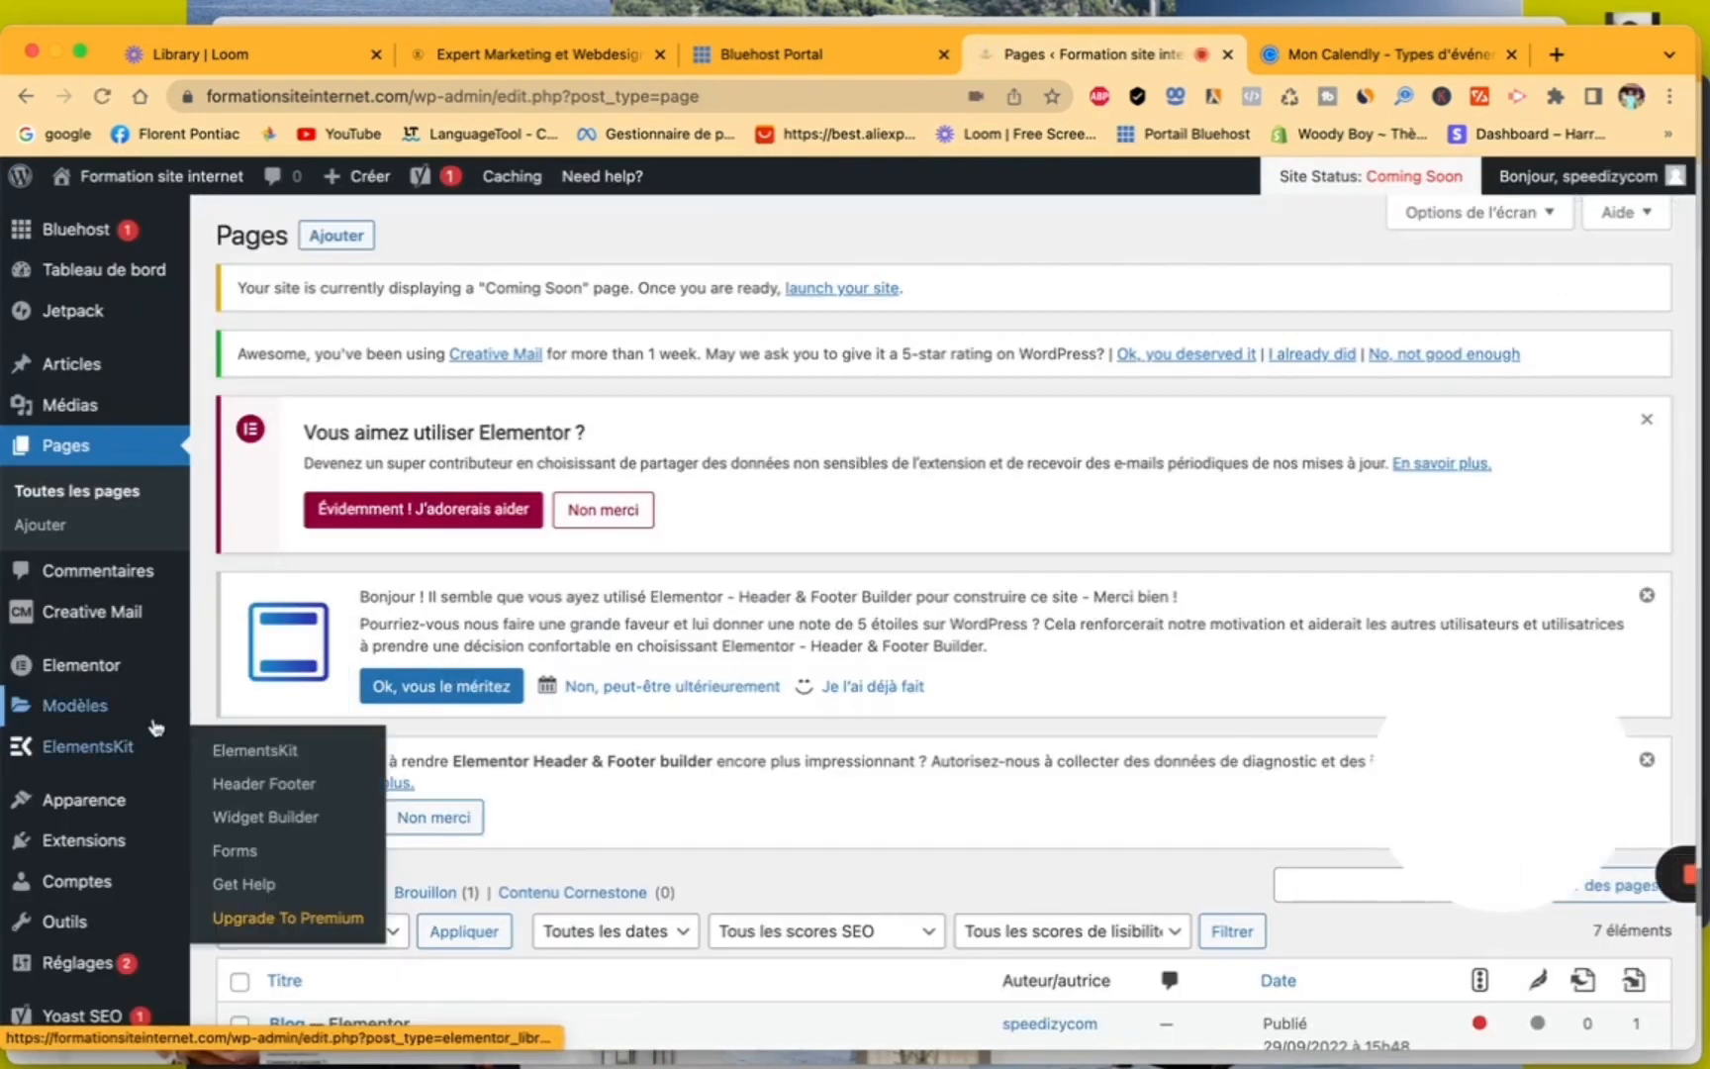
scroll(139, 738, "down", 3)
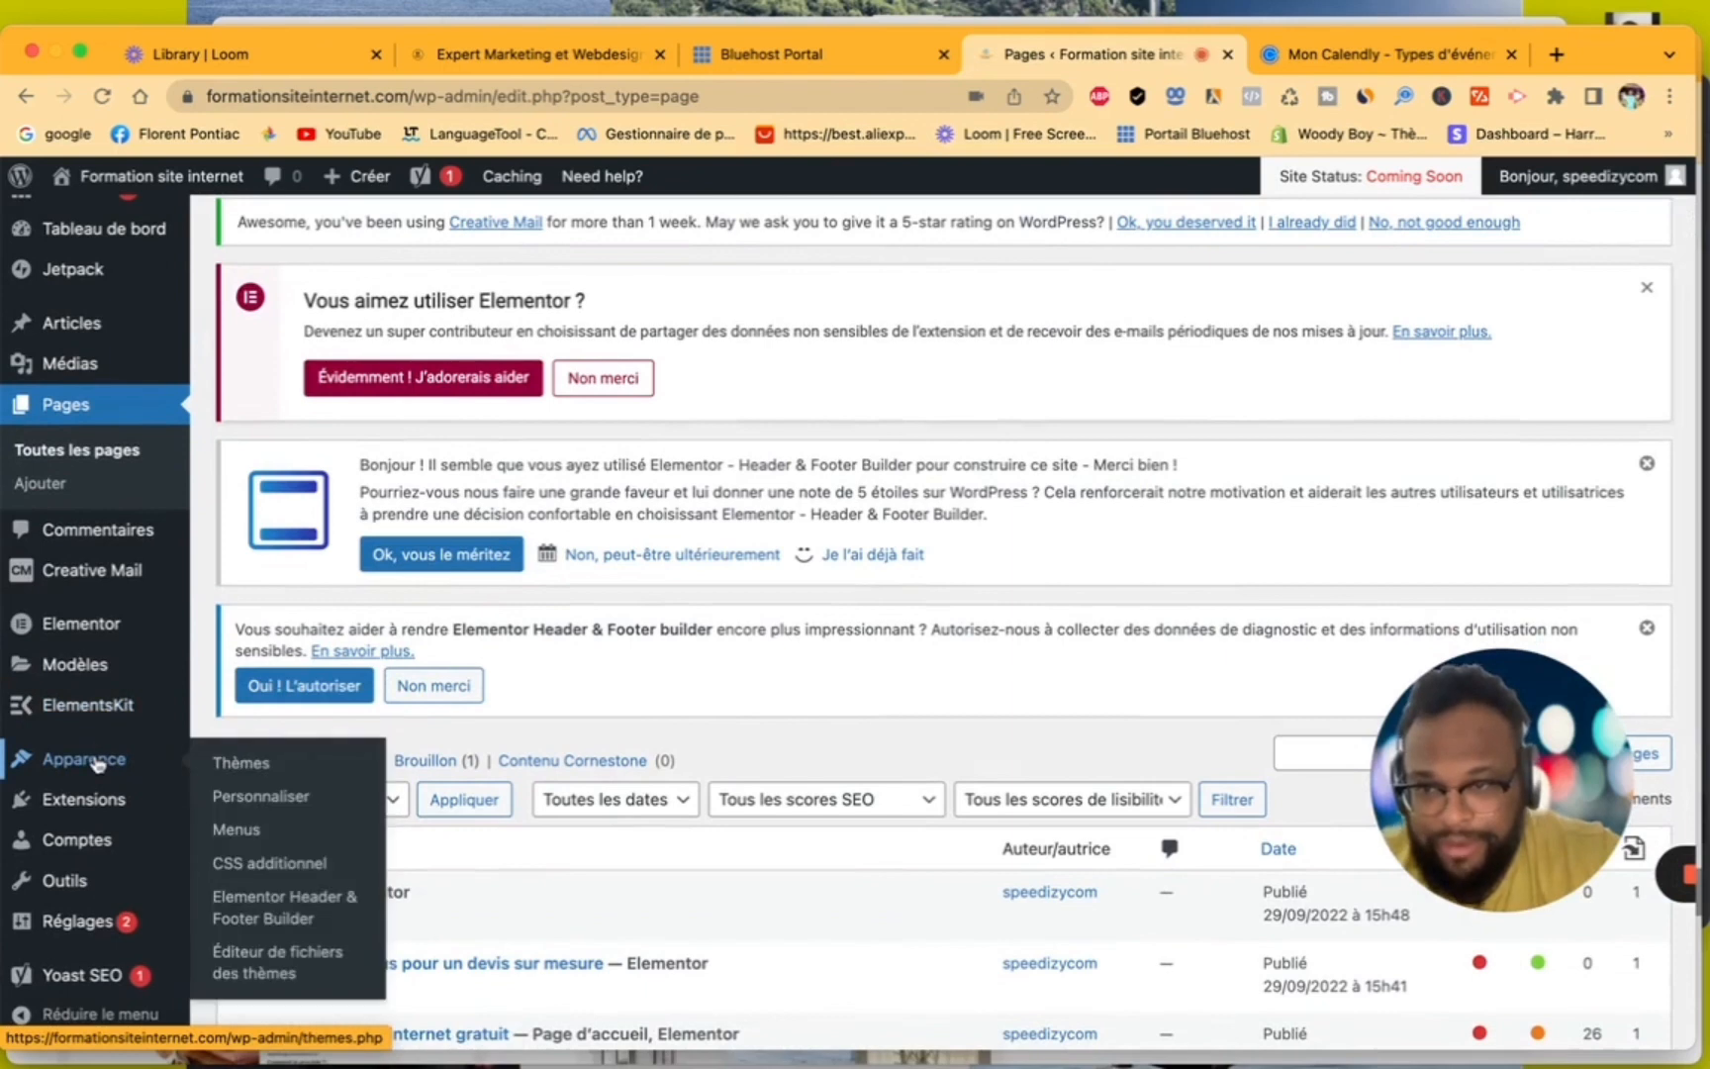
left_click(265, 906)
scroll(616, 797, "down", 5)
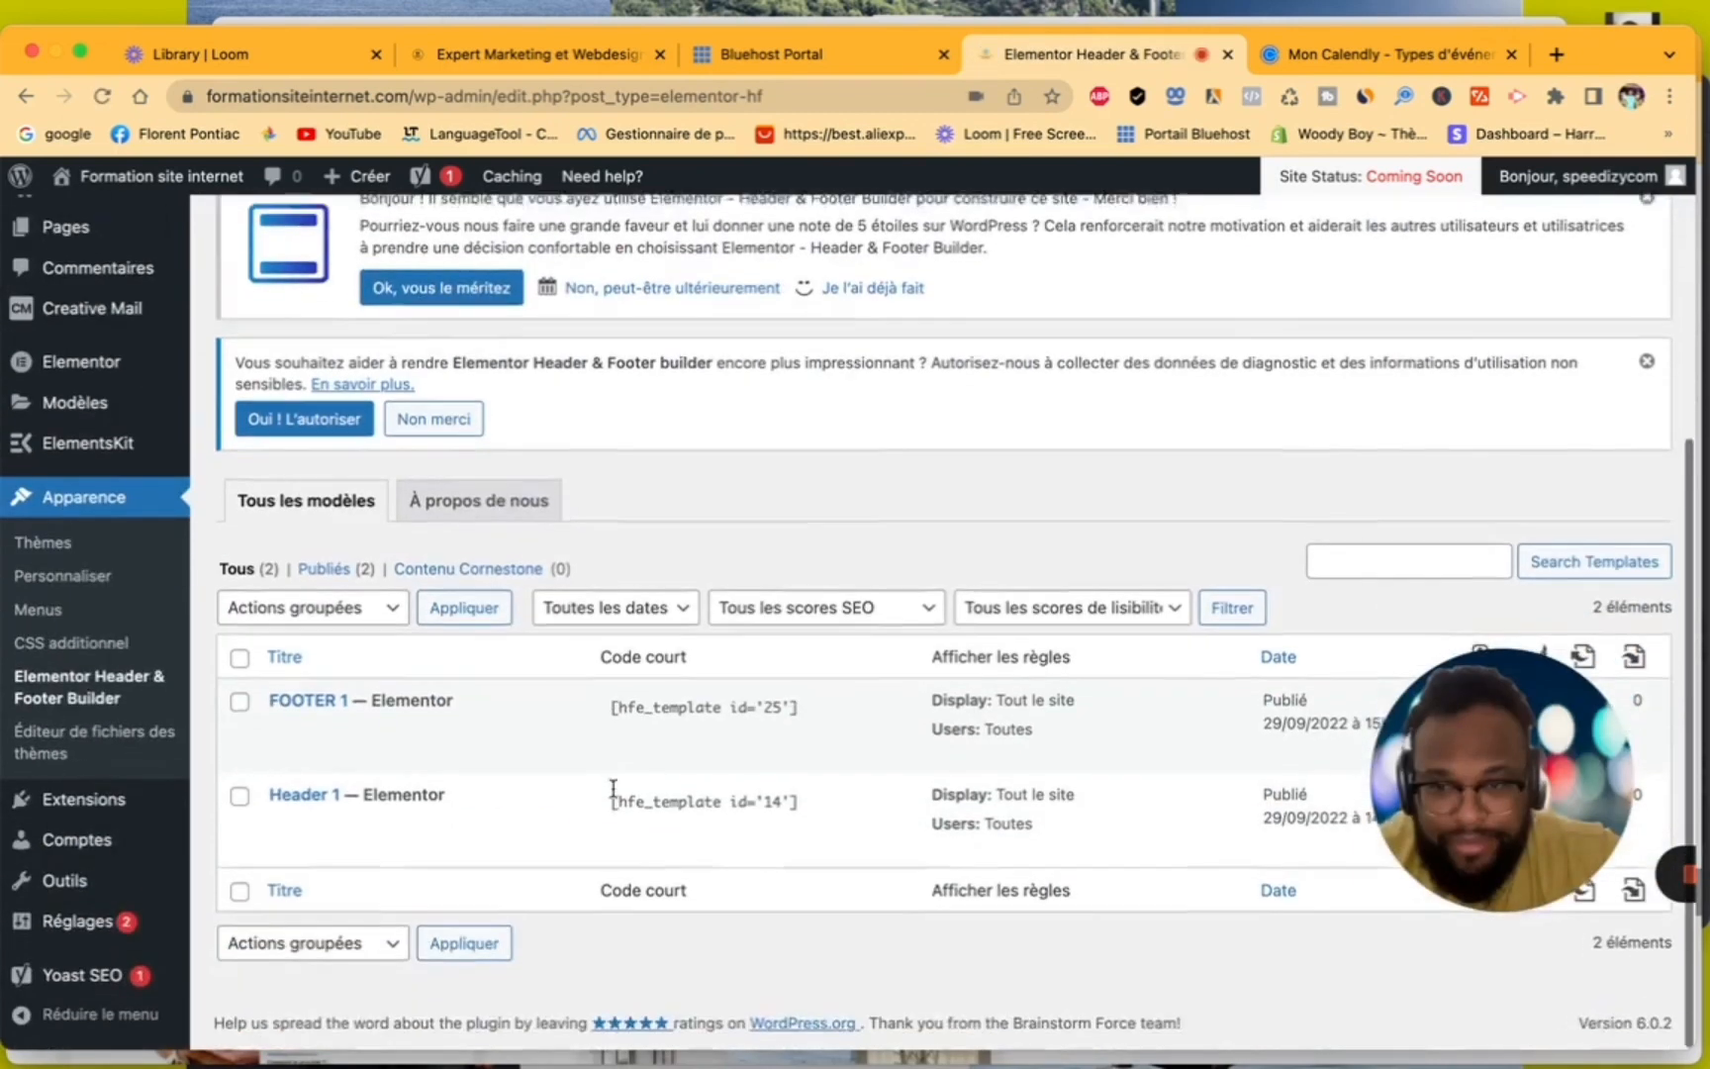
mouse_move(343, 725)
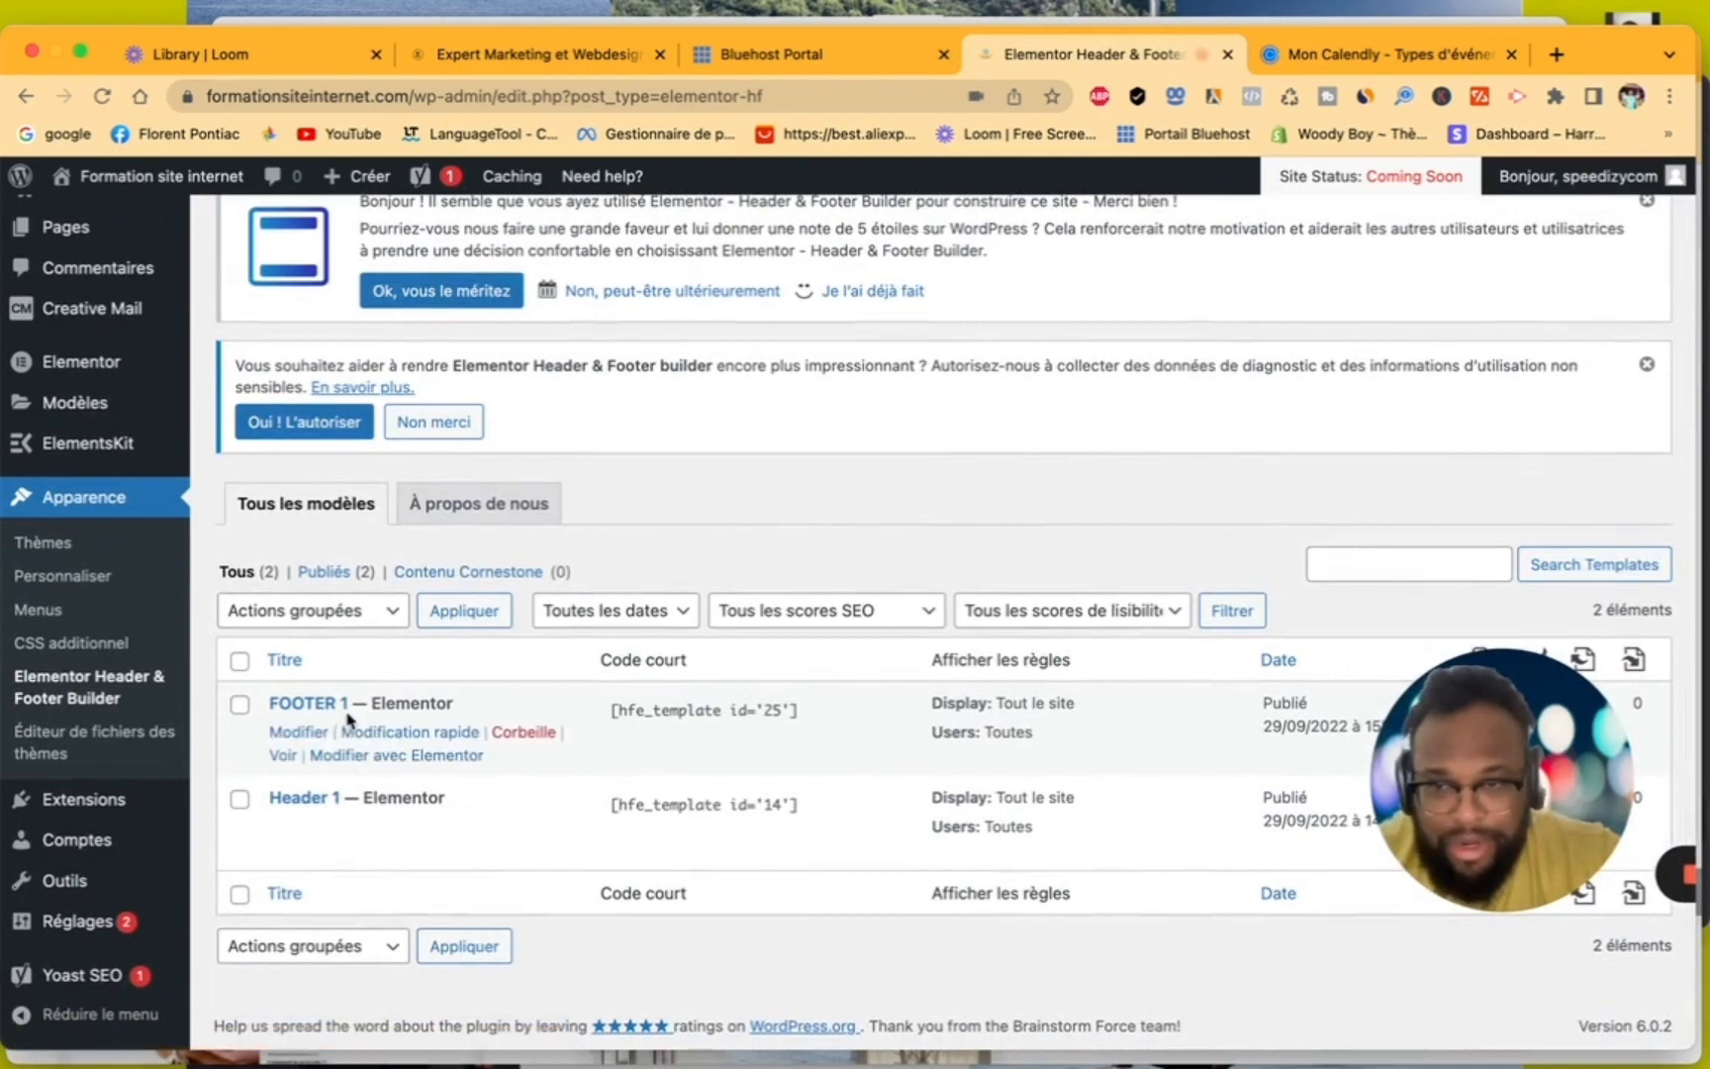
left_click(364, 756)
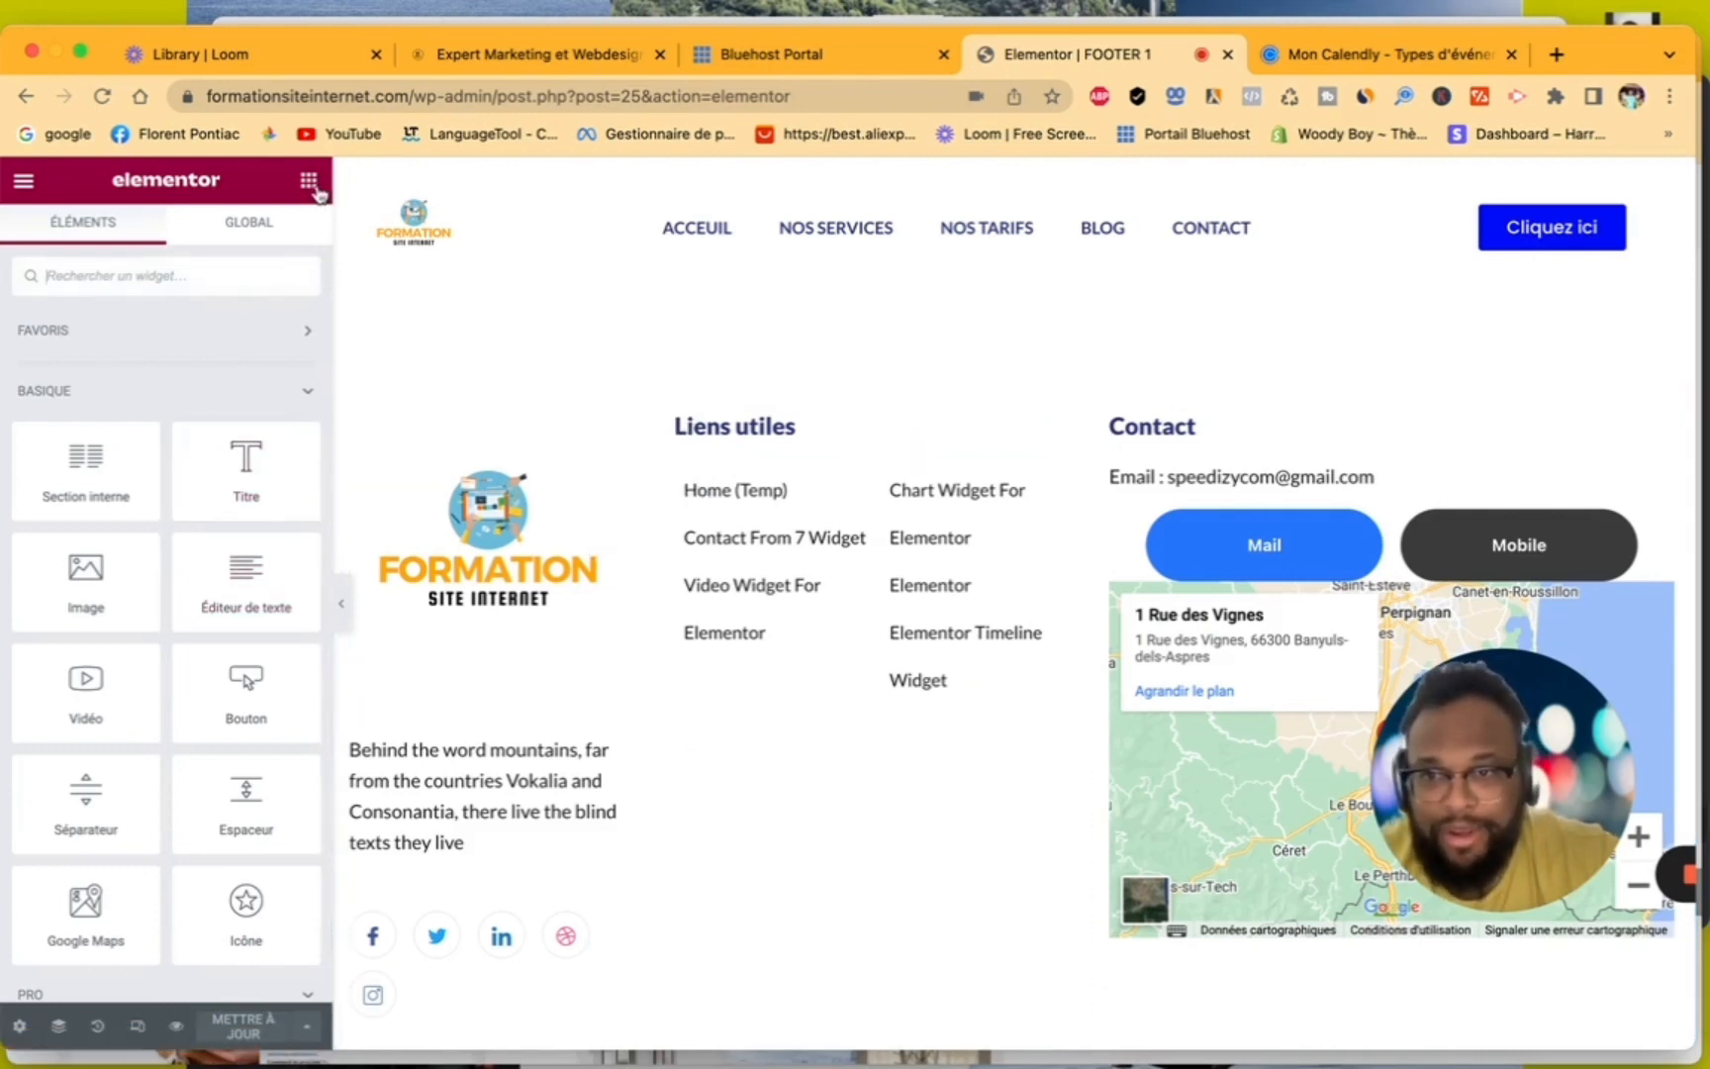
- Add an HTML widget with the copied Calendly pop-up code below the Liens utiles links and update the footer
left_click(180, 275)
type("ht")
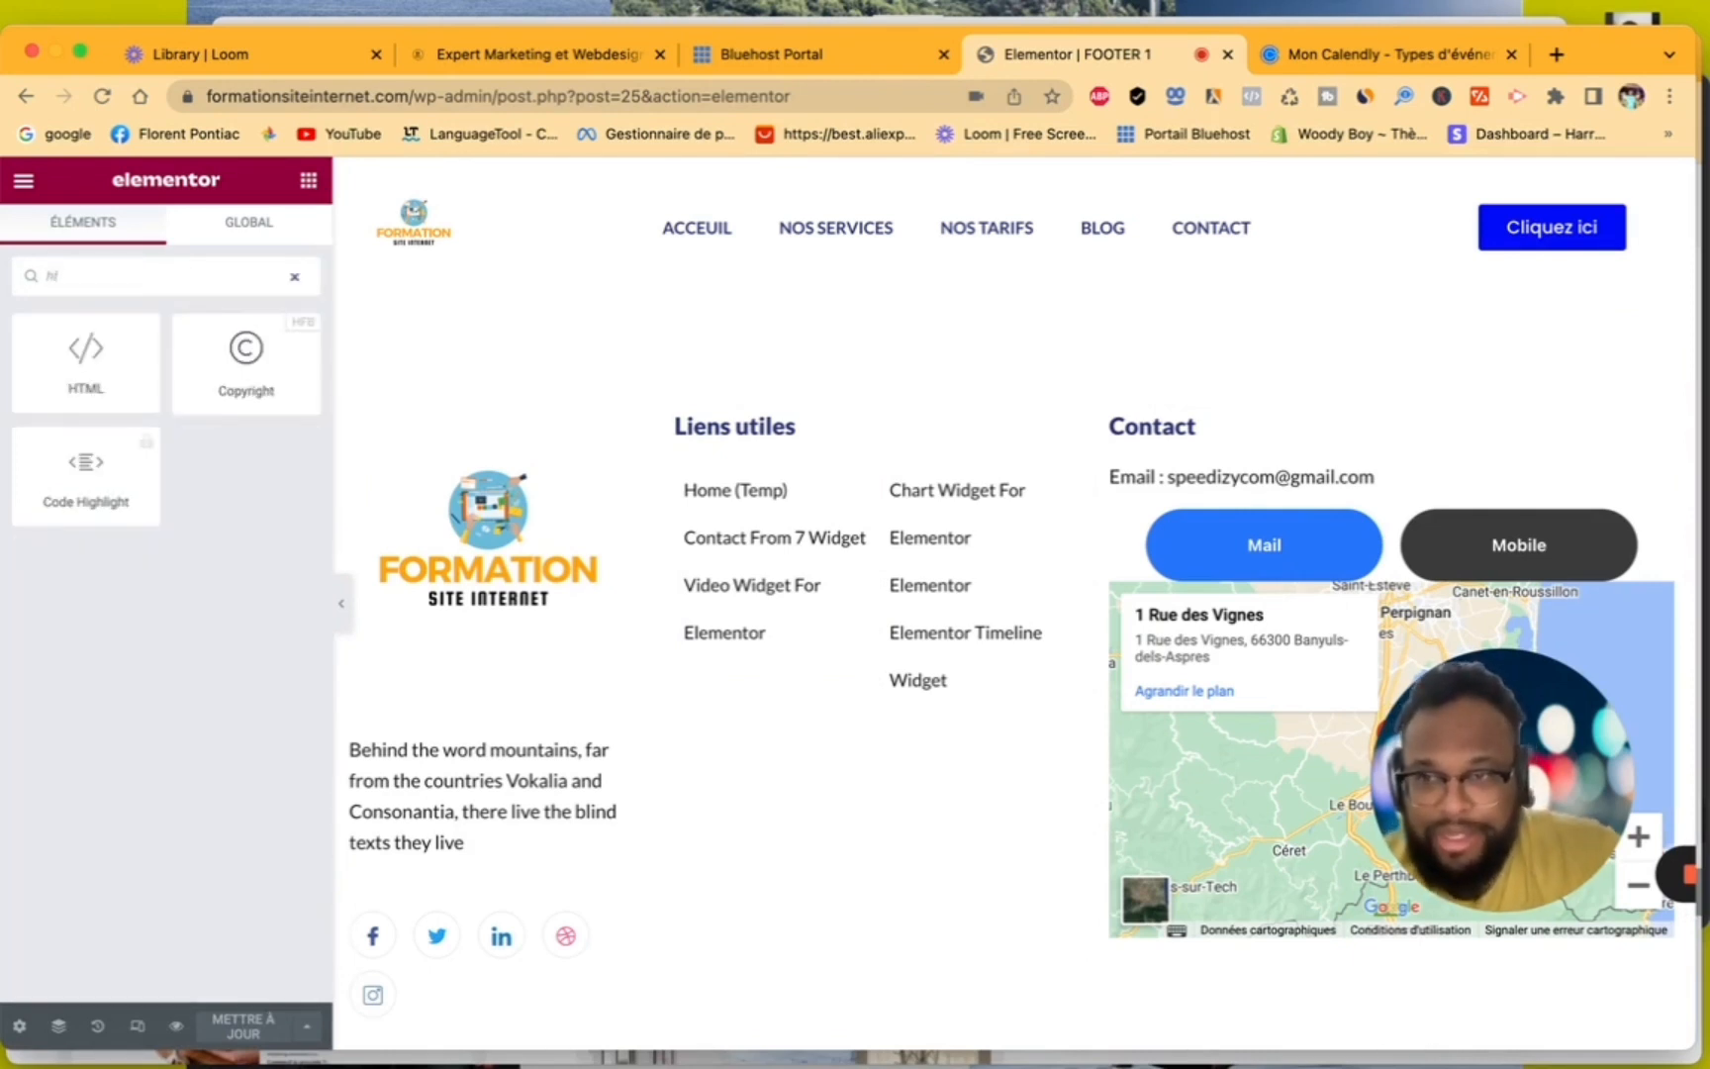
left_click_drag(85, 365, 733, 702)
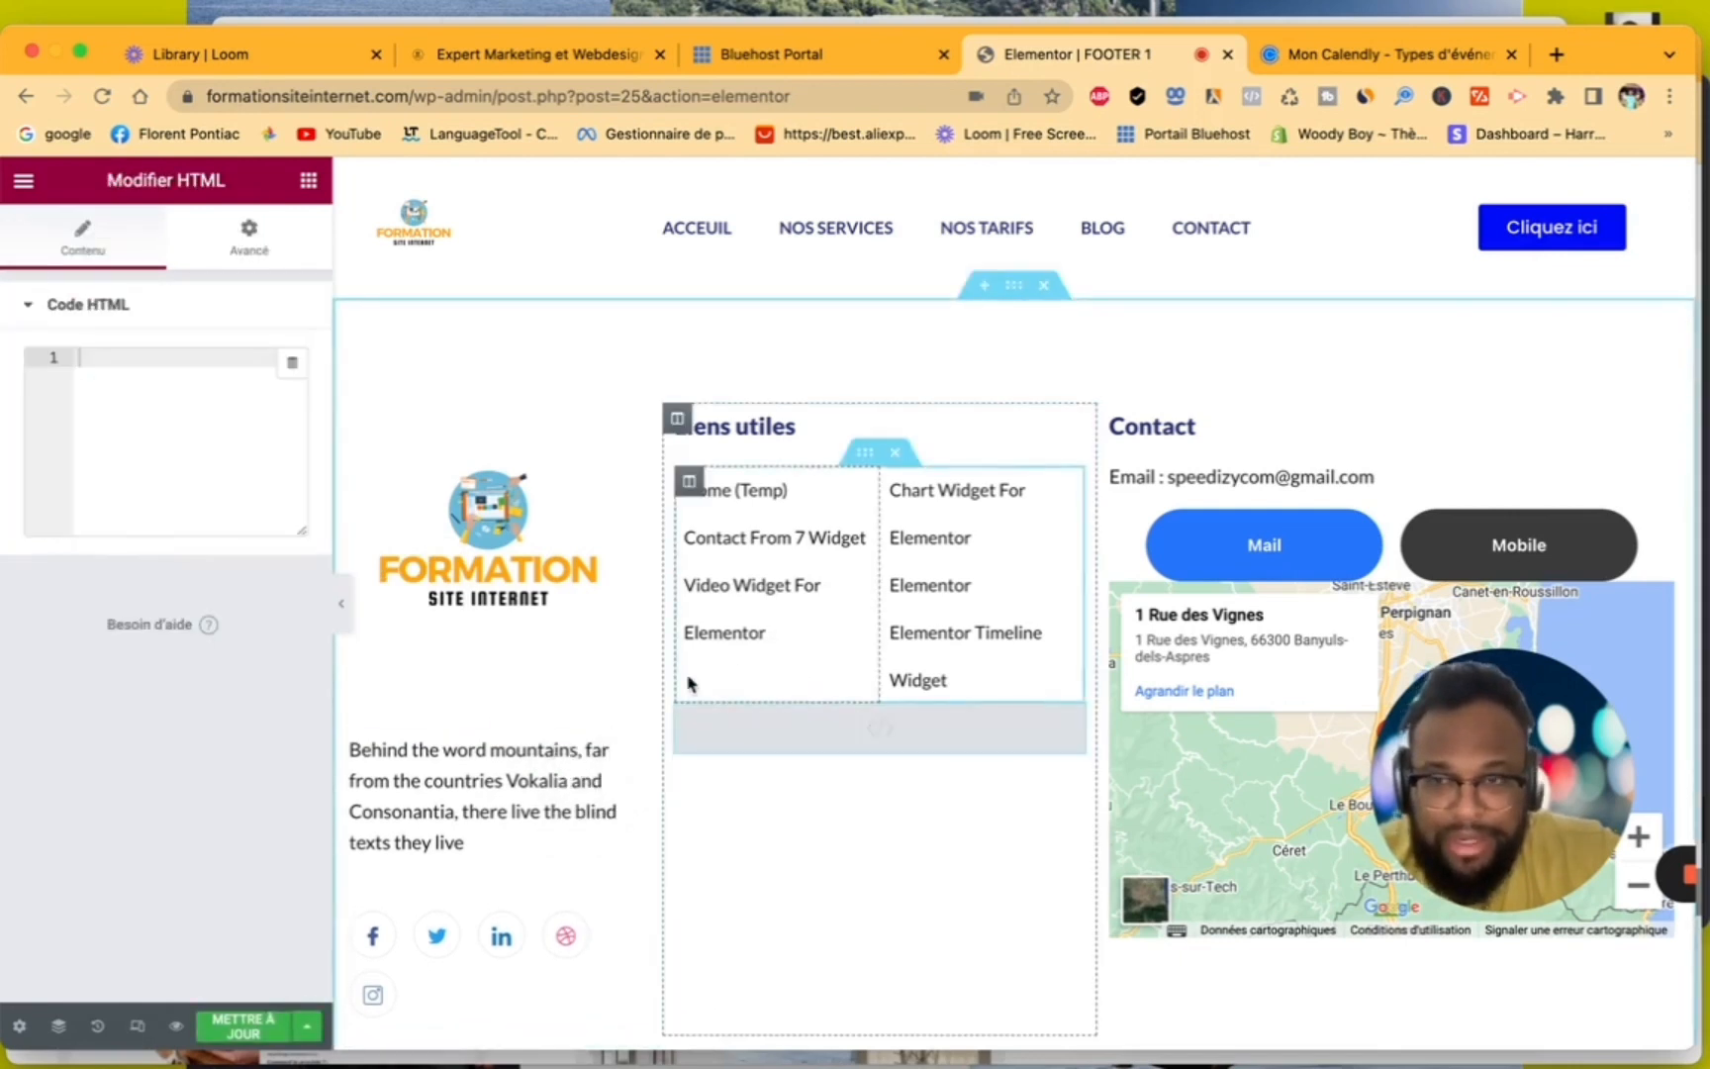
right_click(152, 362)
left_click(237, 572)
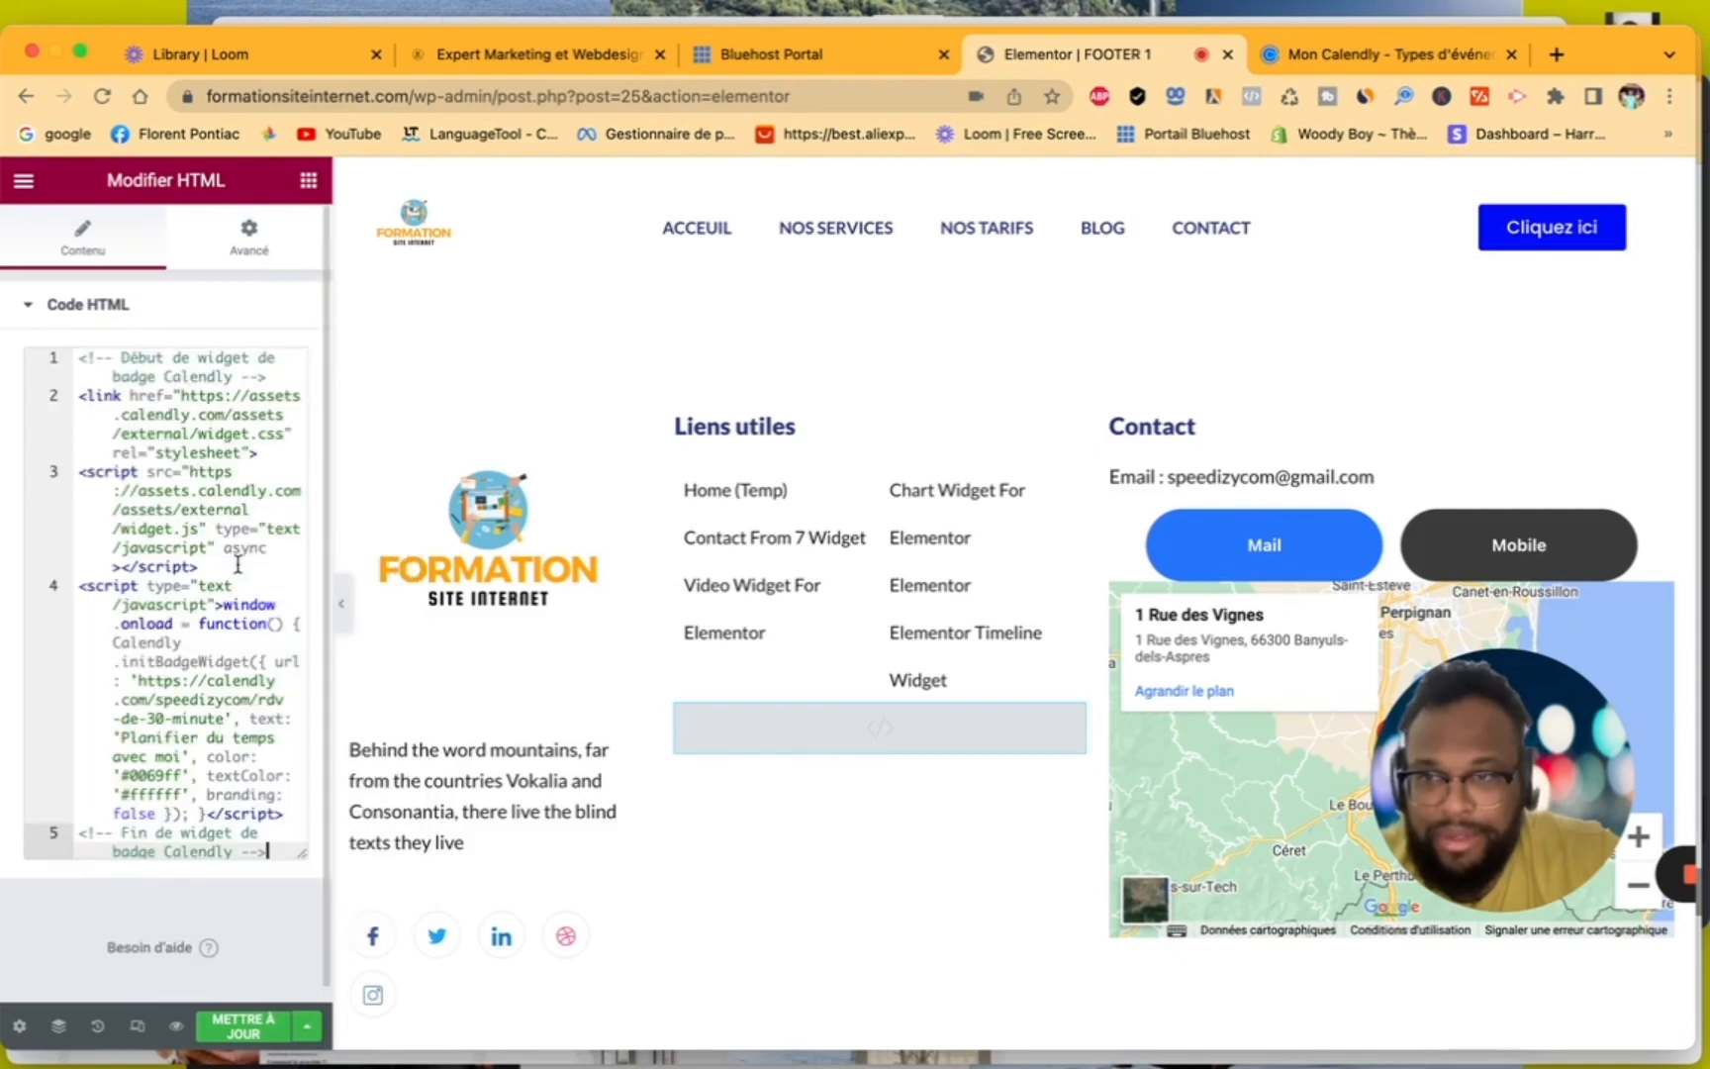
left_click(265, 1025)
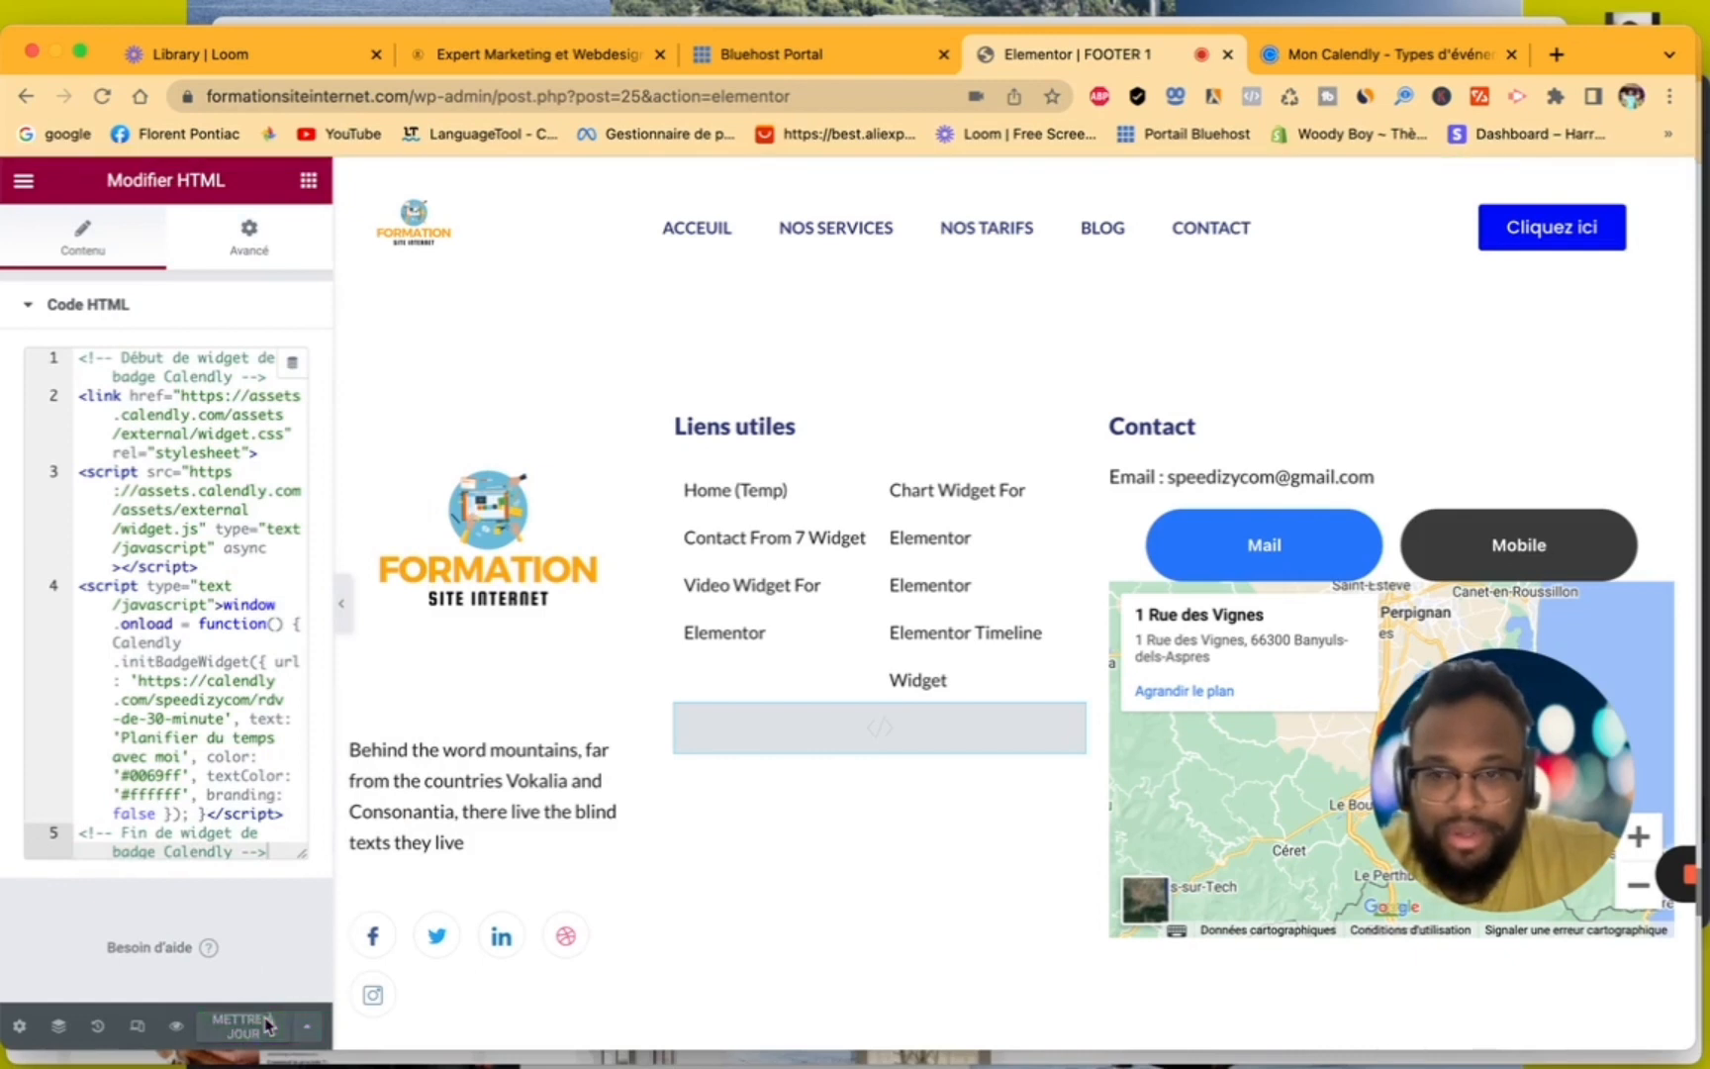
- Exit the footer editor, try to view the live site's home page, and return to the template's admin page
left_click(26, 186)
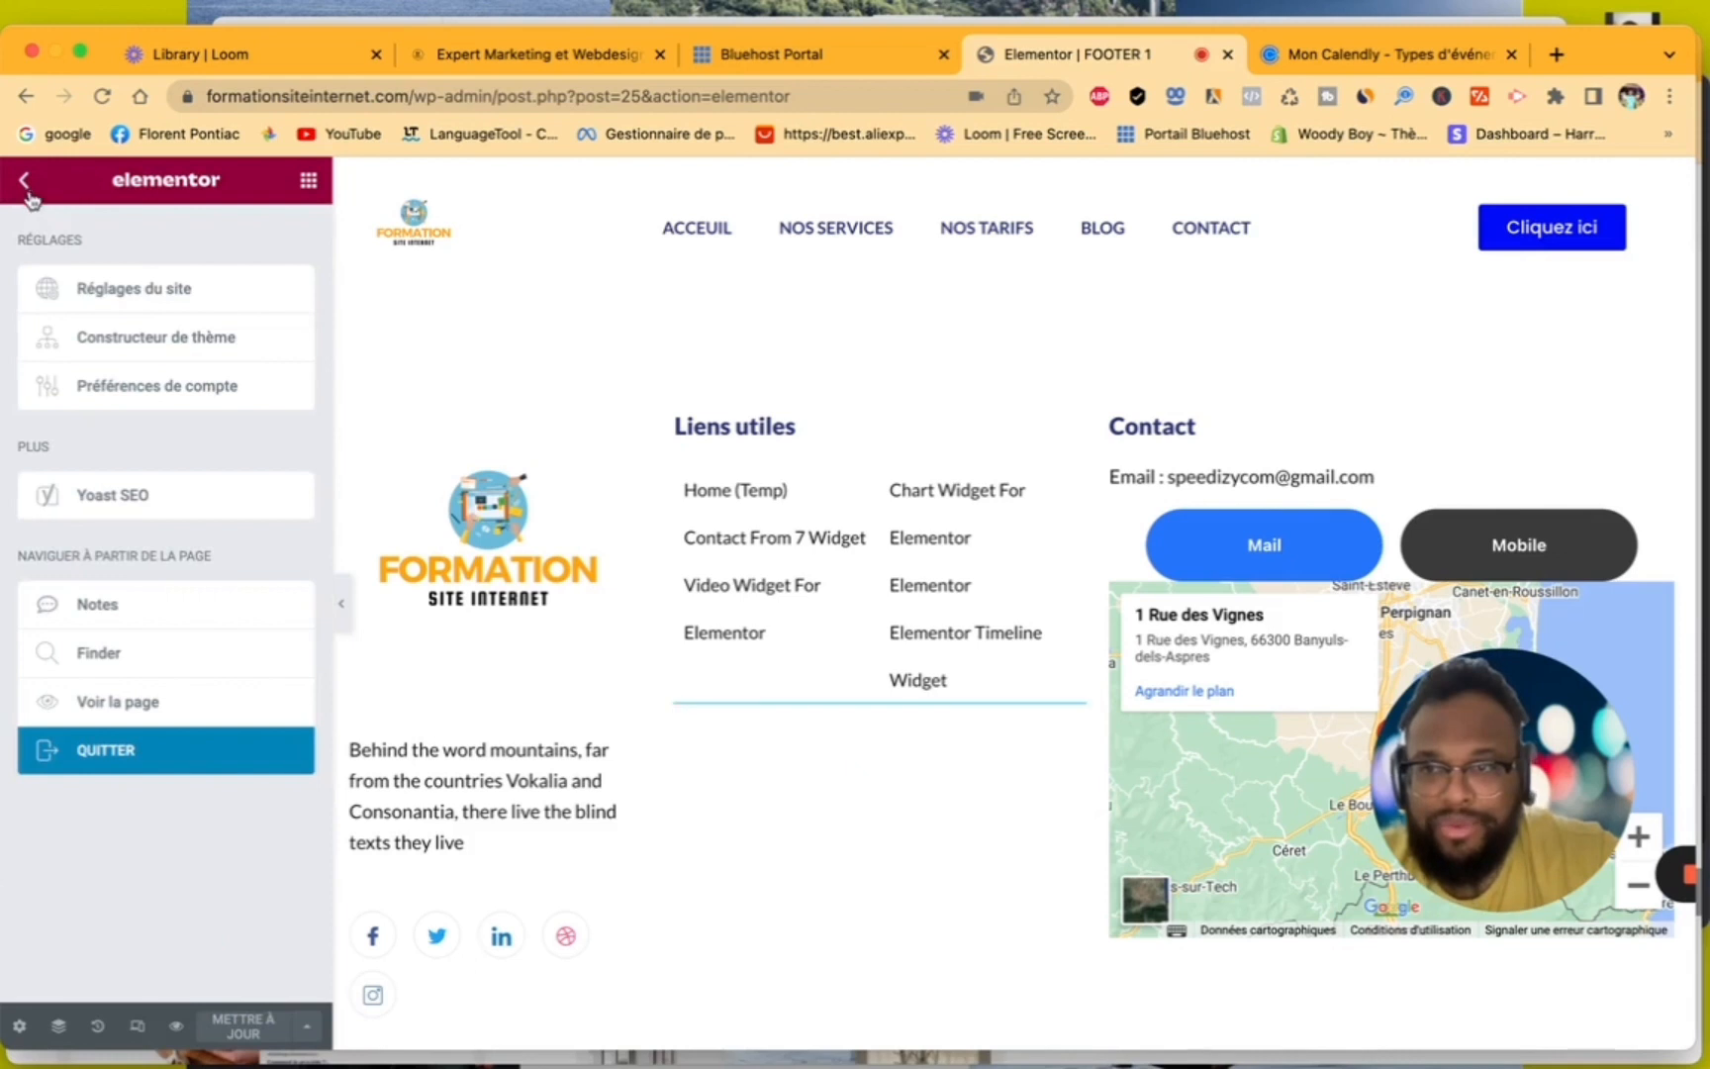
left_click(106, 751)
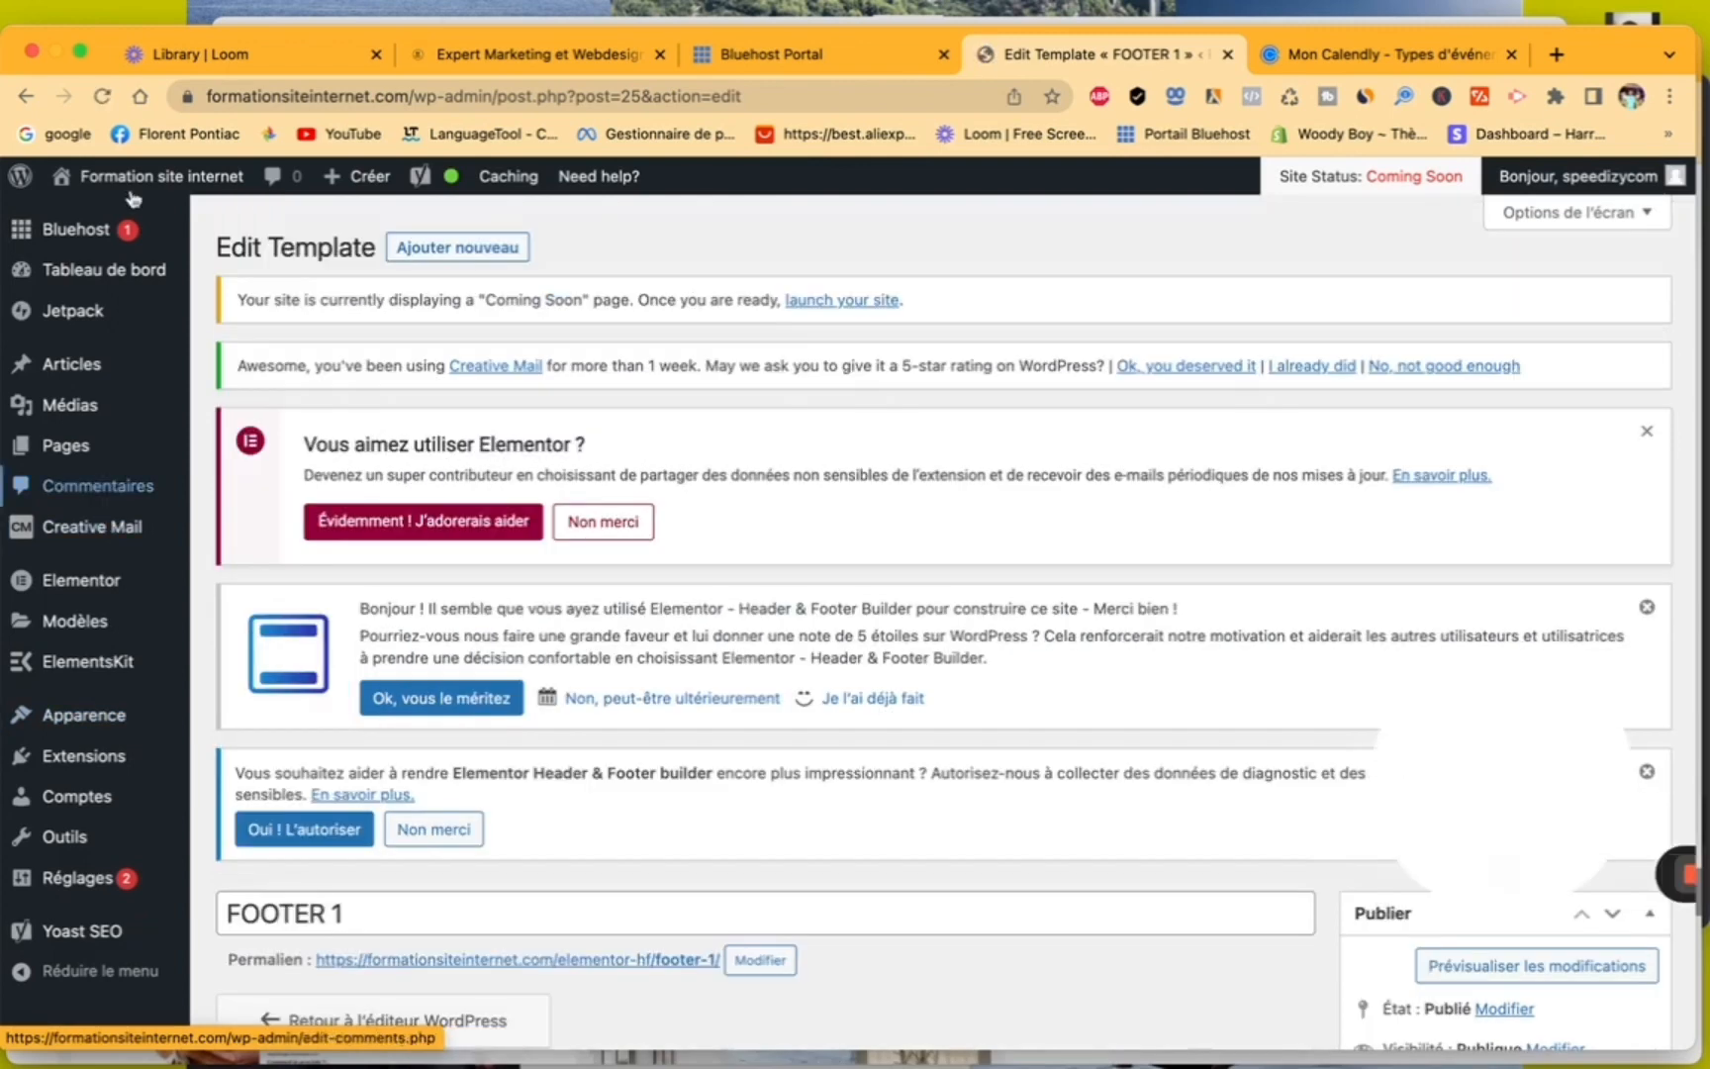
left_click(141, 182)
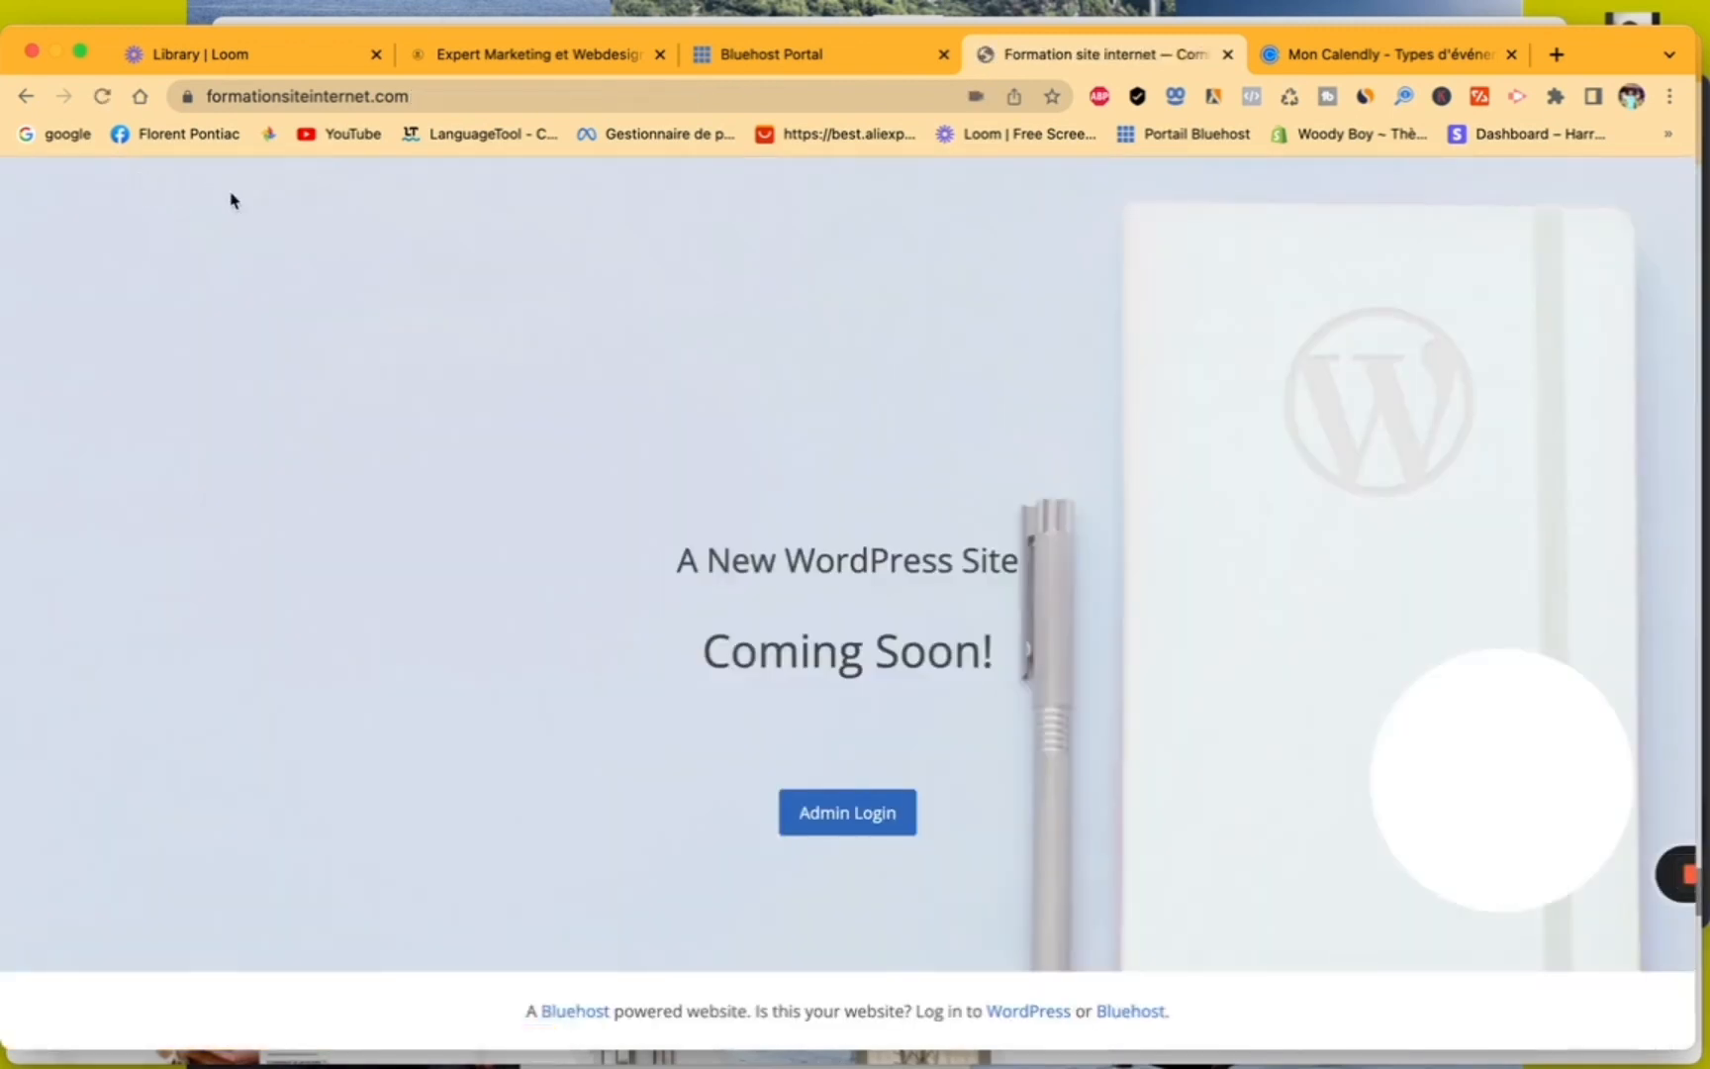
left_click(26, 97)
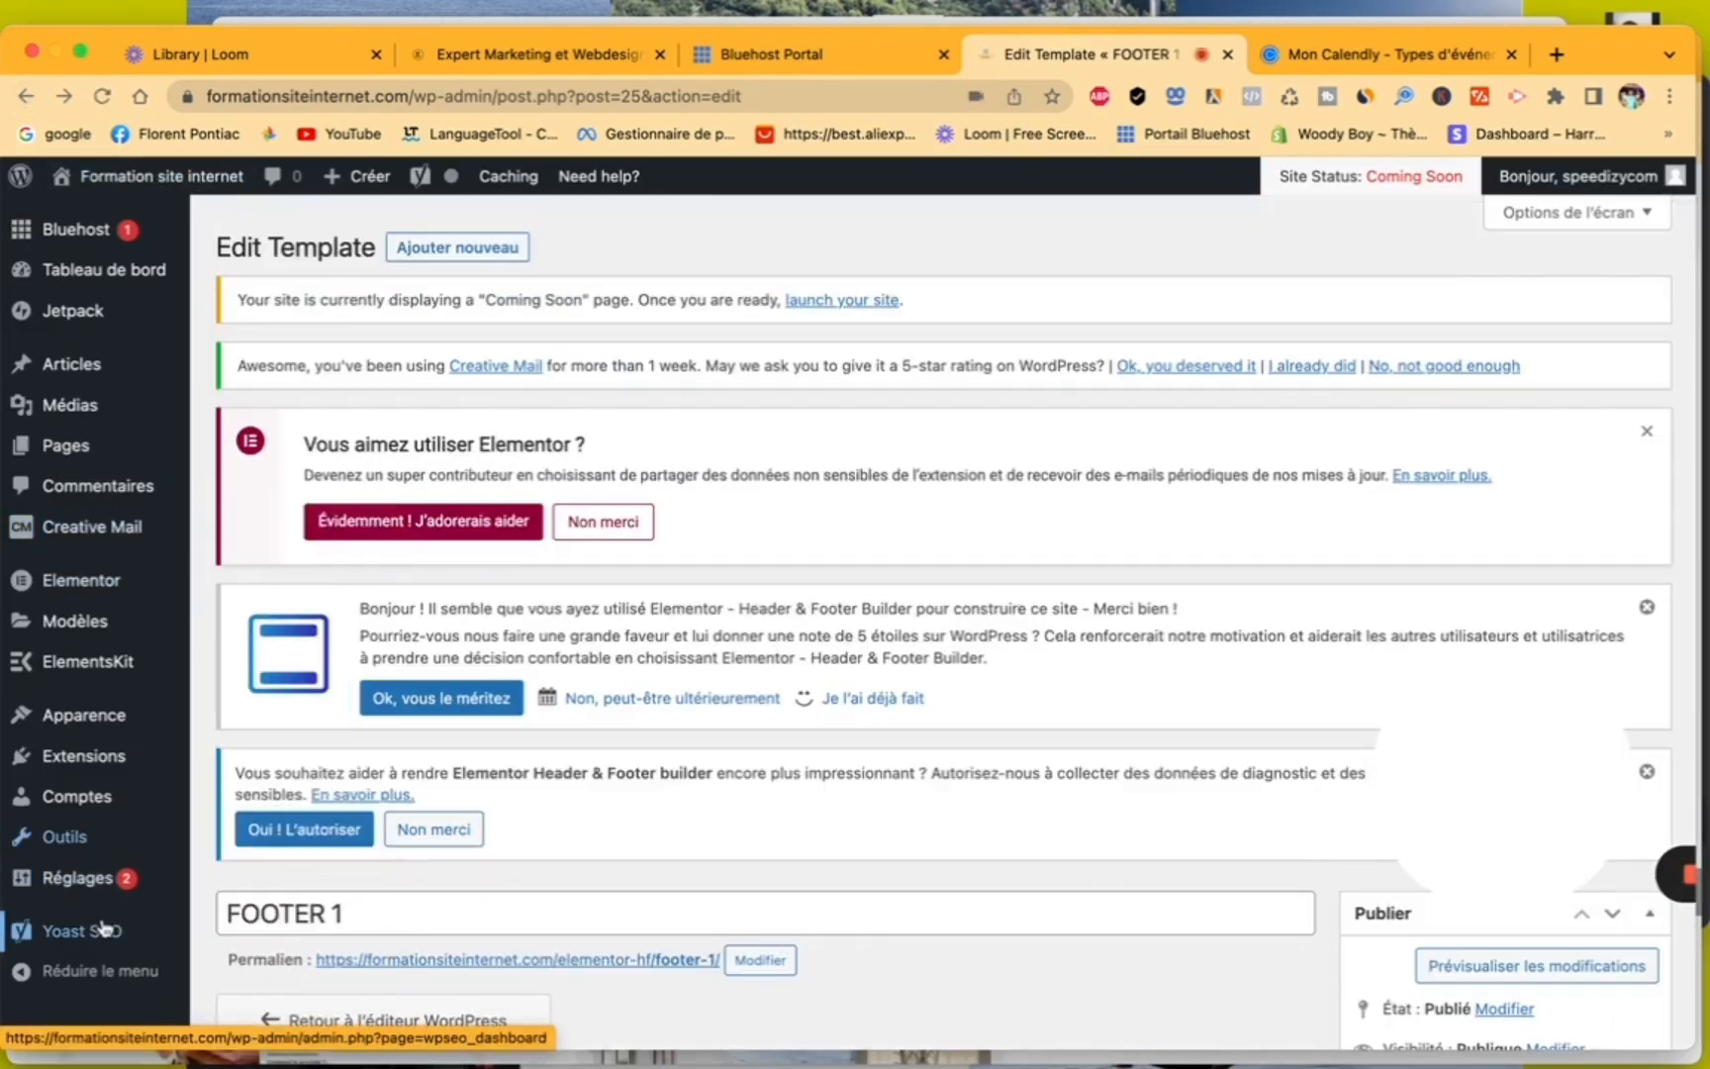
- Open the "Formation site internet gratuit" home page in Elementor and look through it to check the "Planifier du temps avec moi" badge
left_click(96, 447)
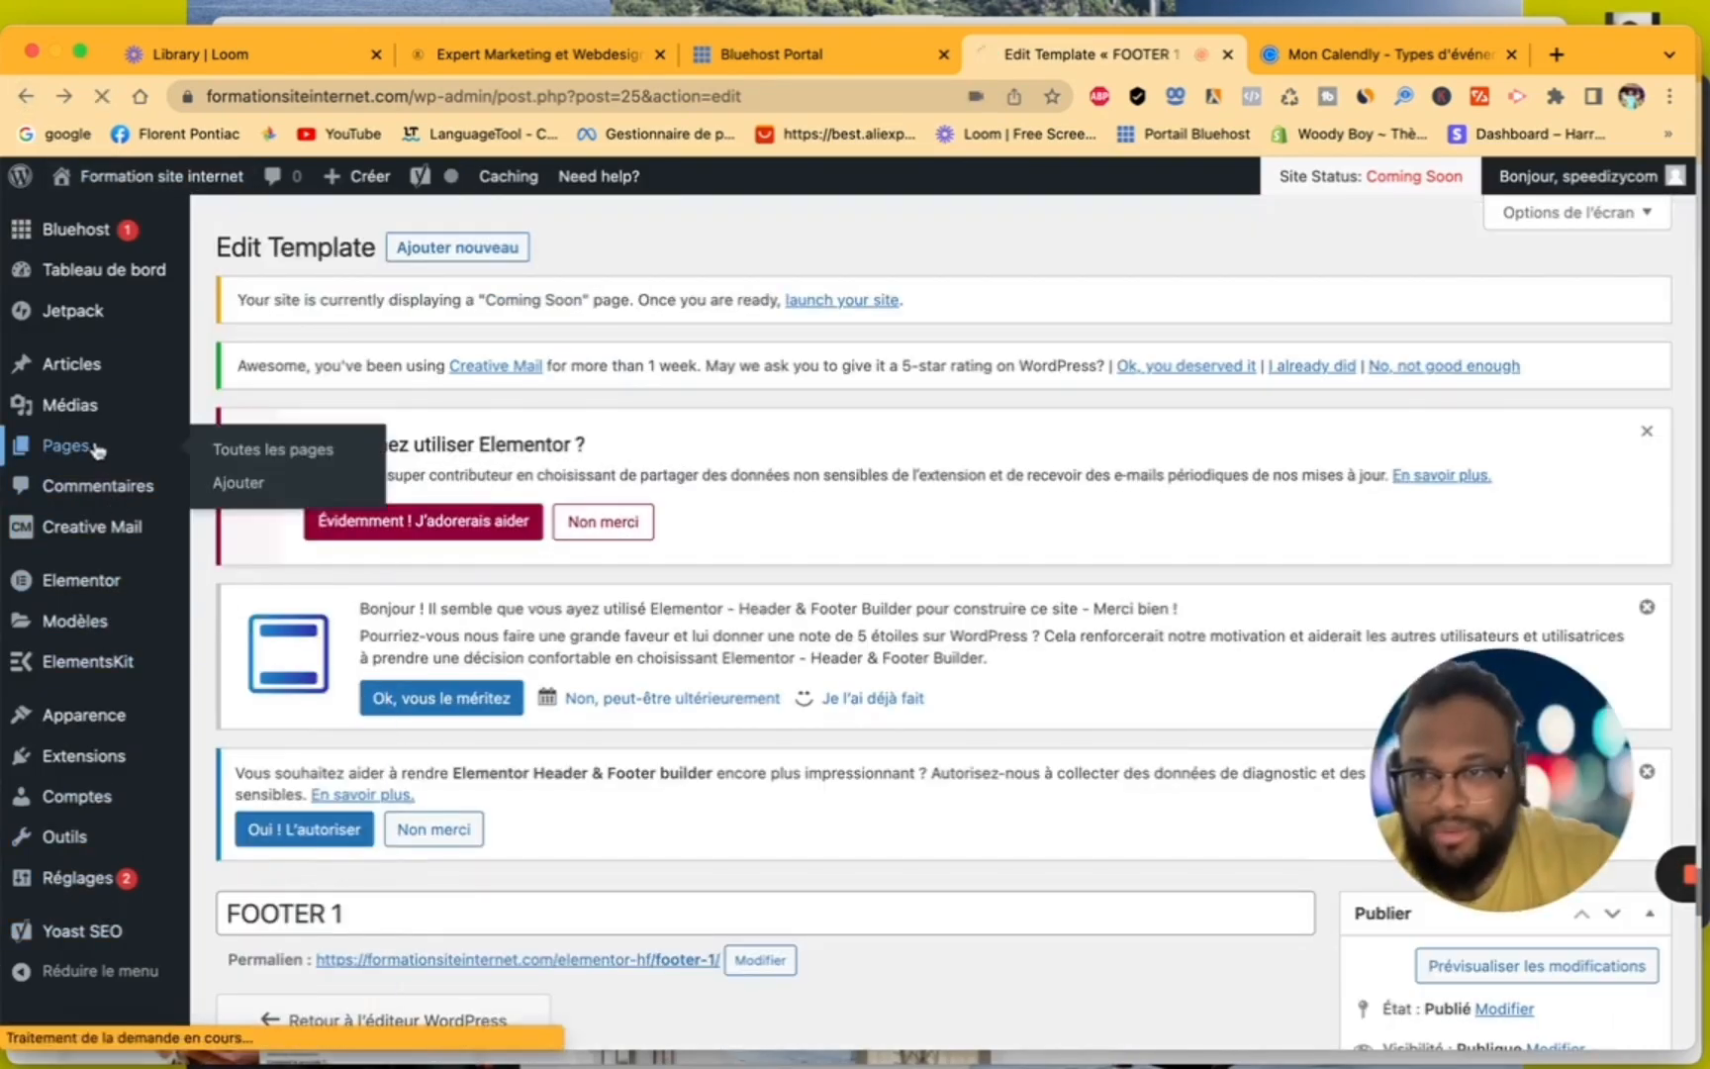
scroll(374, 757, "down", 5)
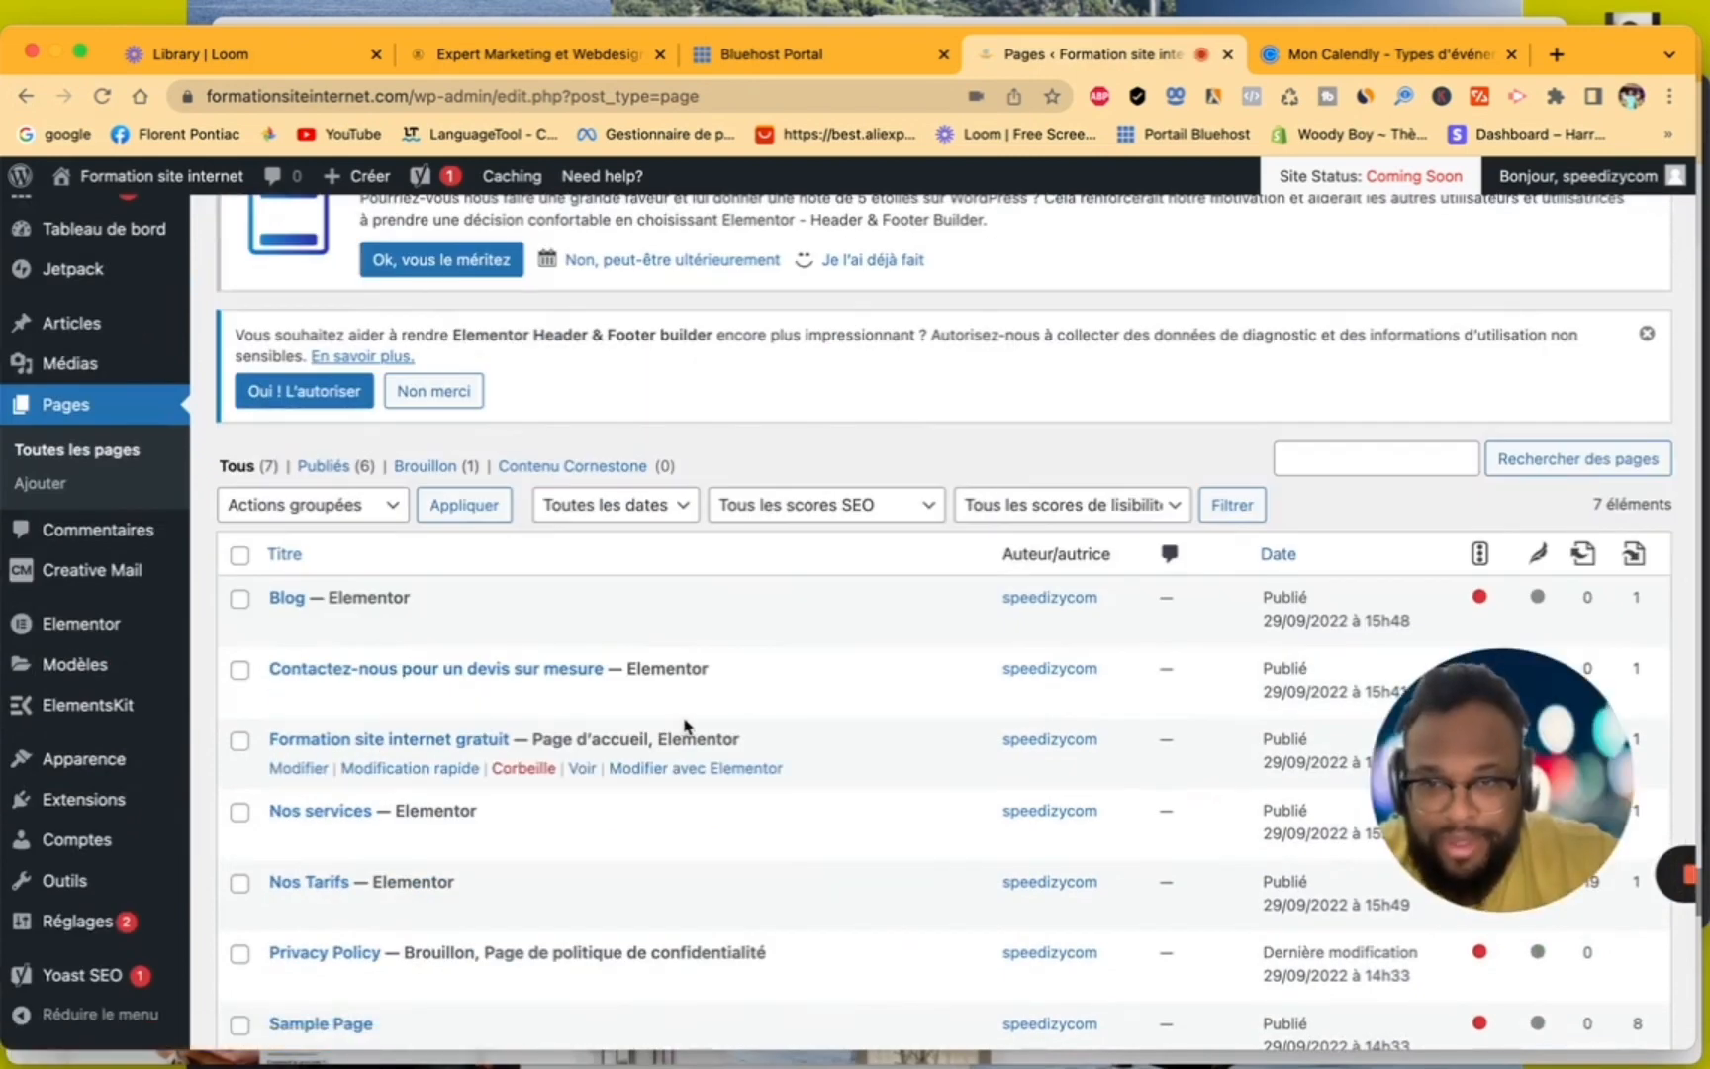
left_click(721, 773)
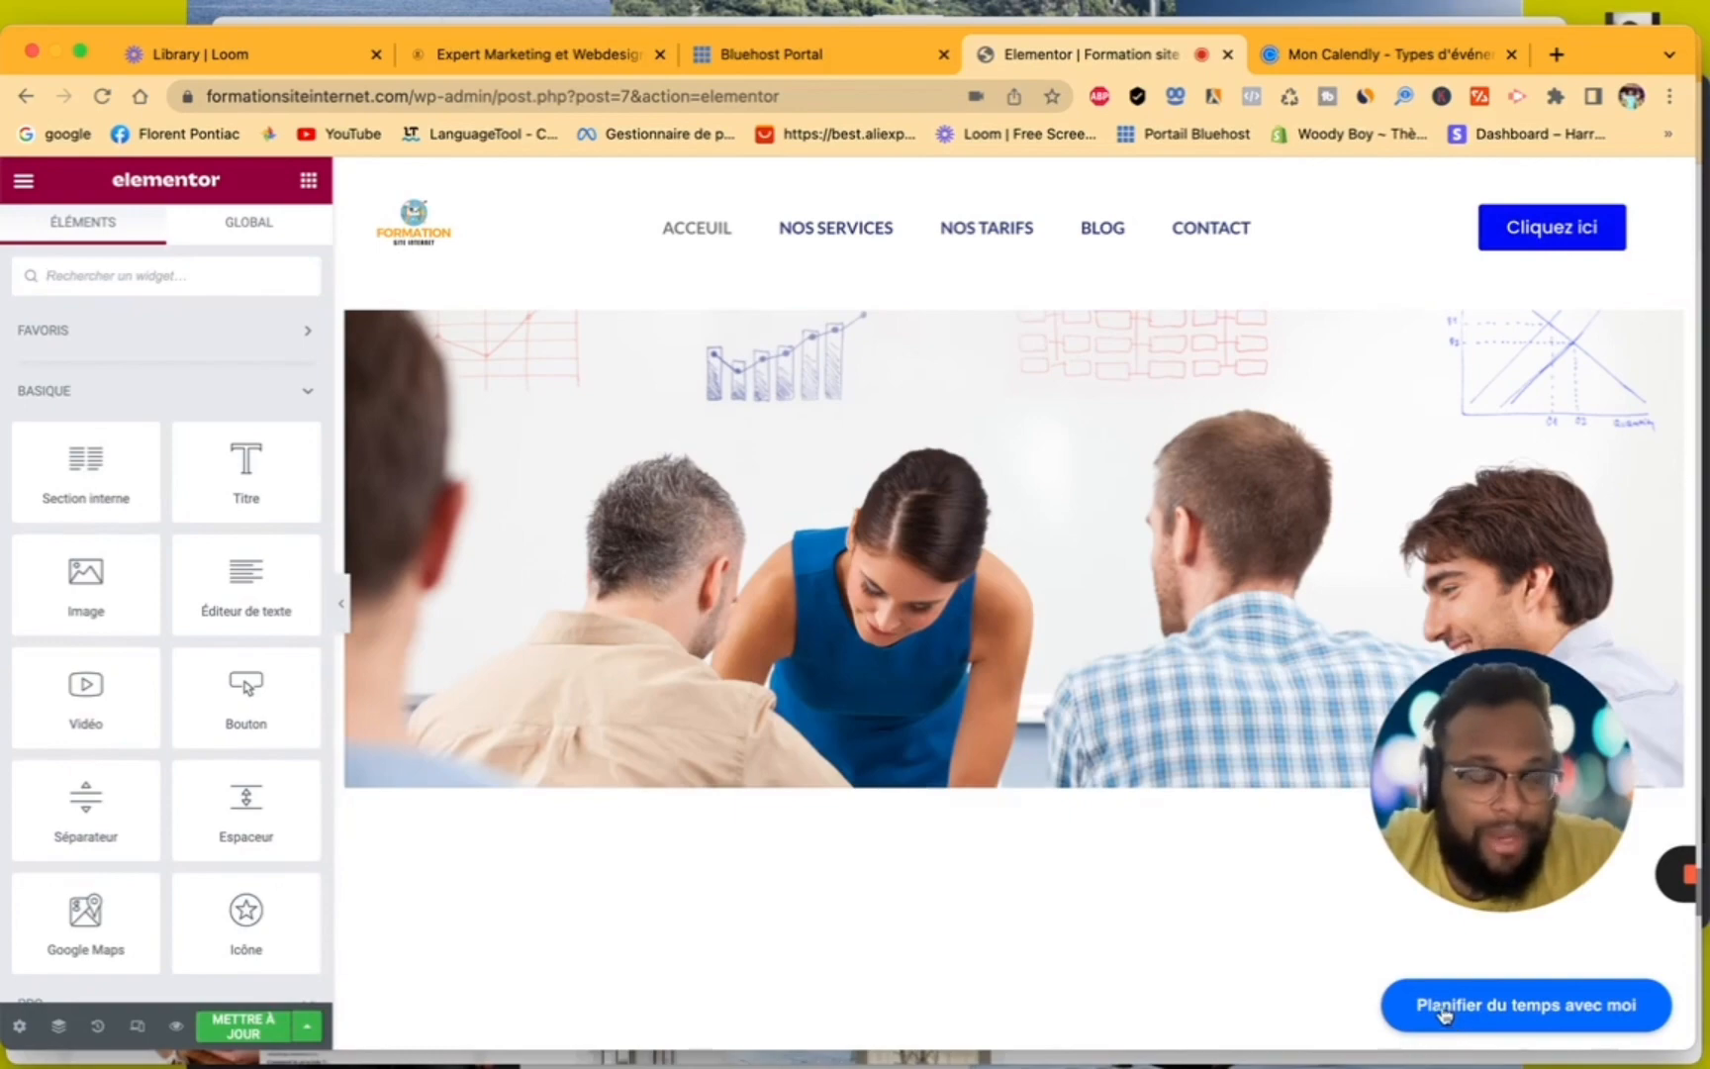
scroll(1264, 863, "down", 15)
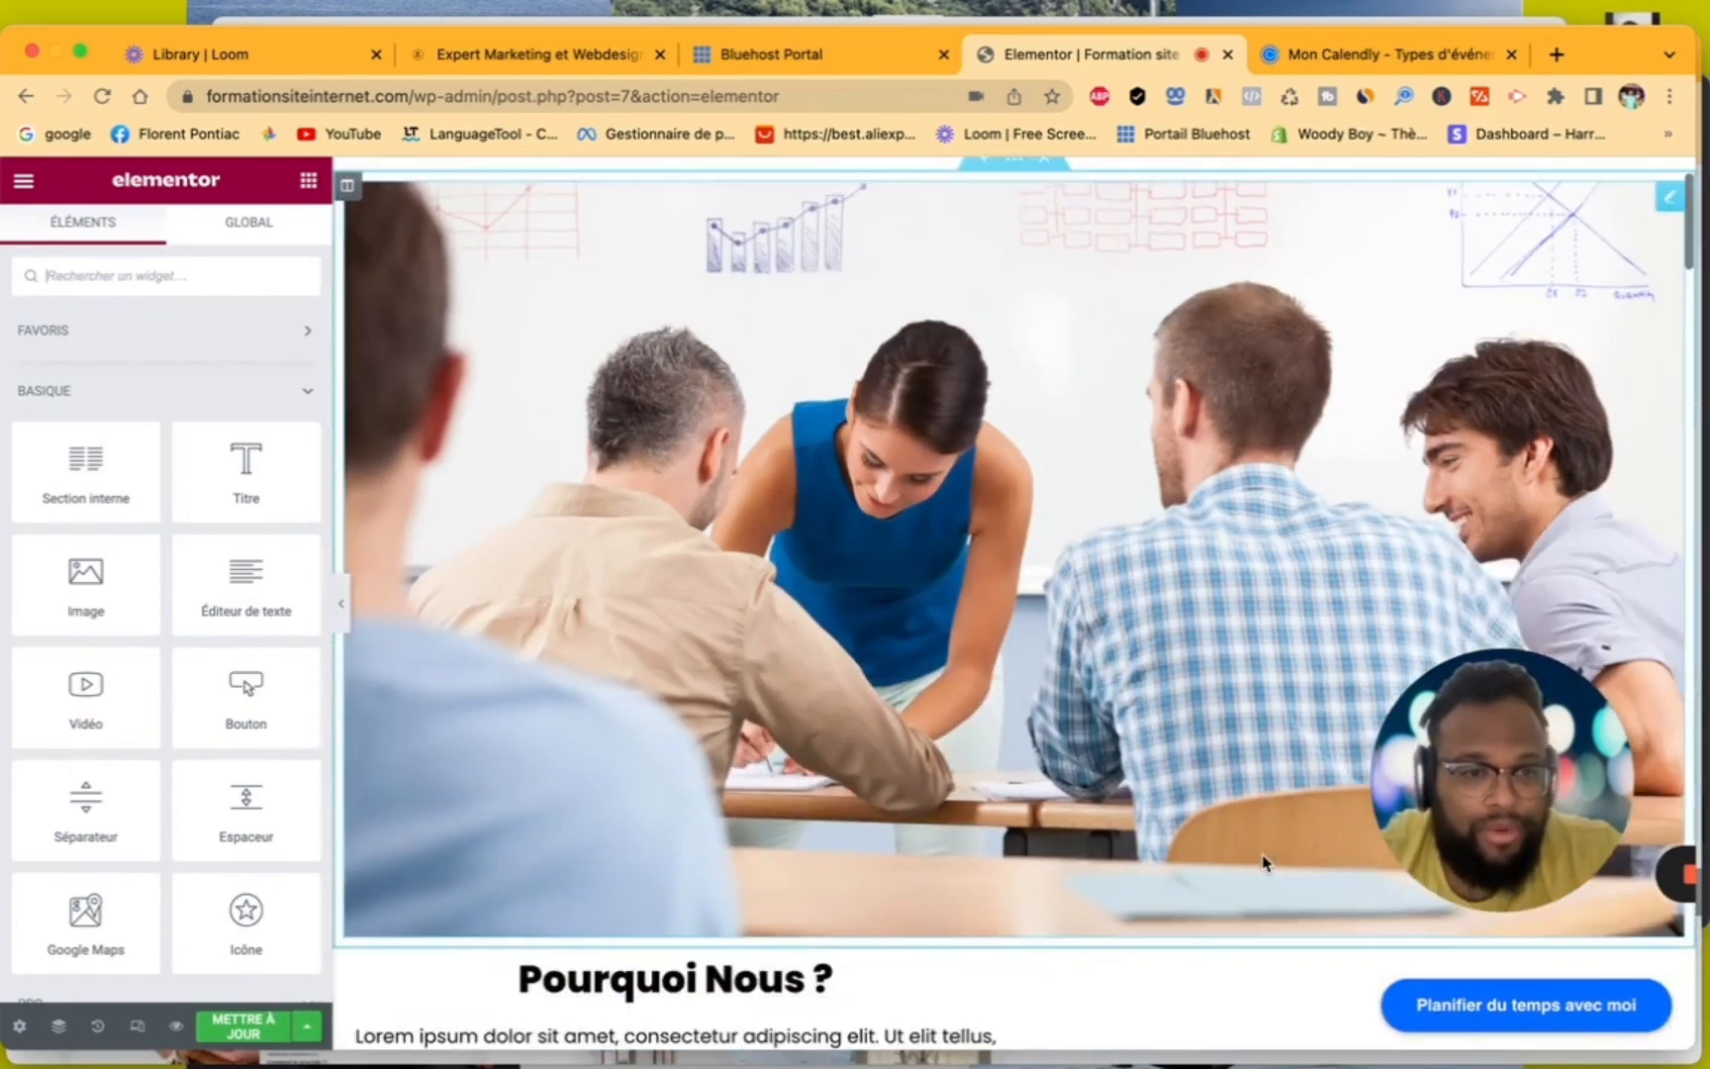
scroll(1264, 863, "down", 10)
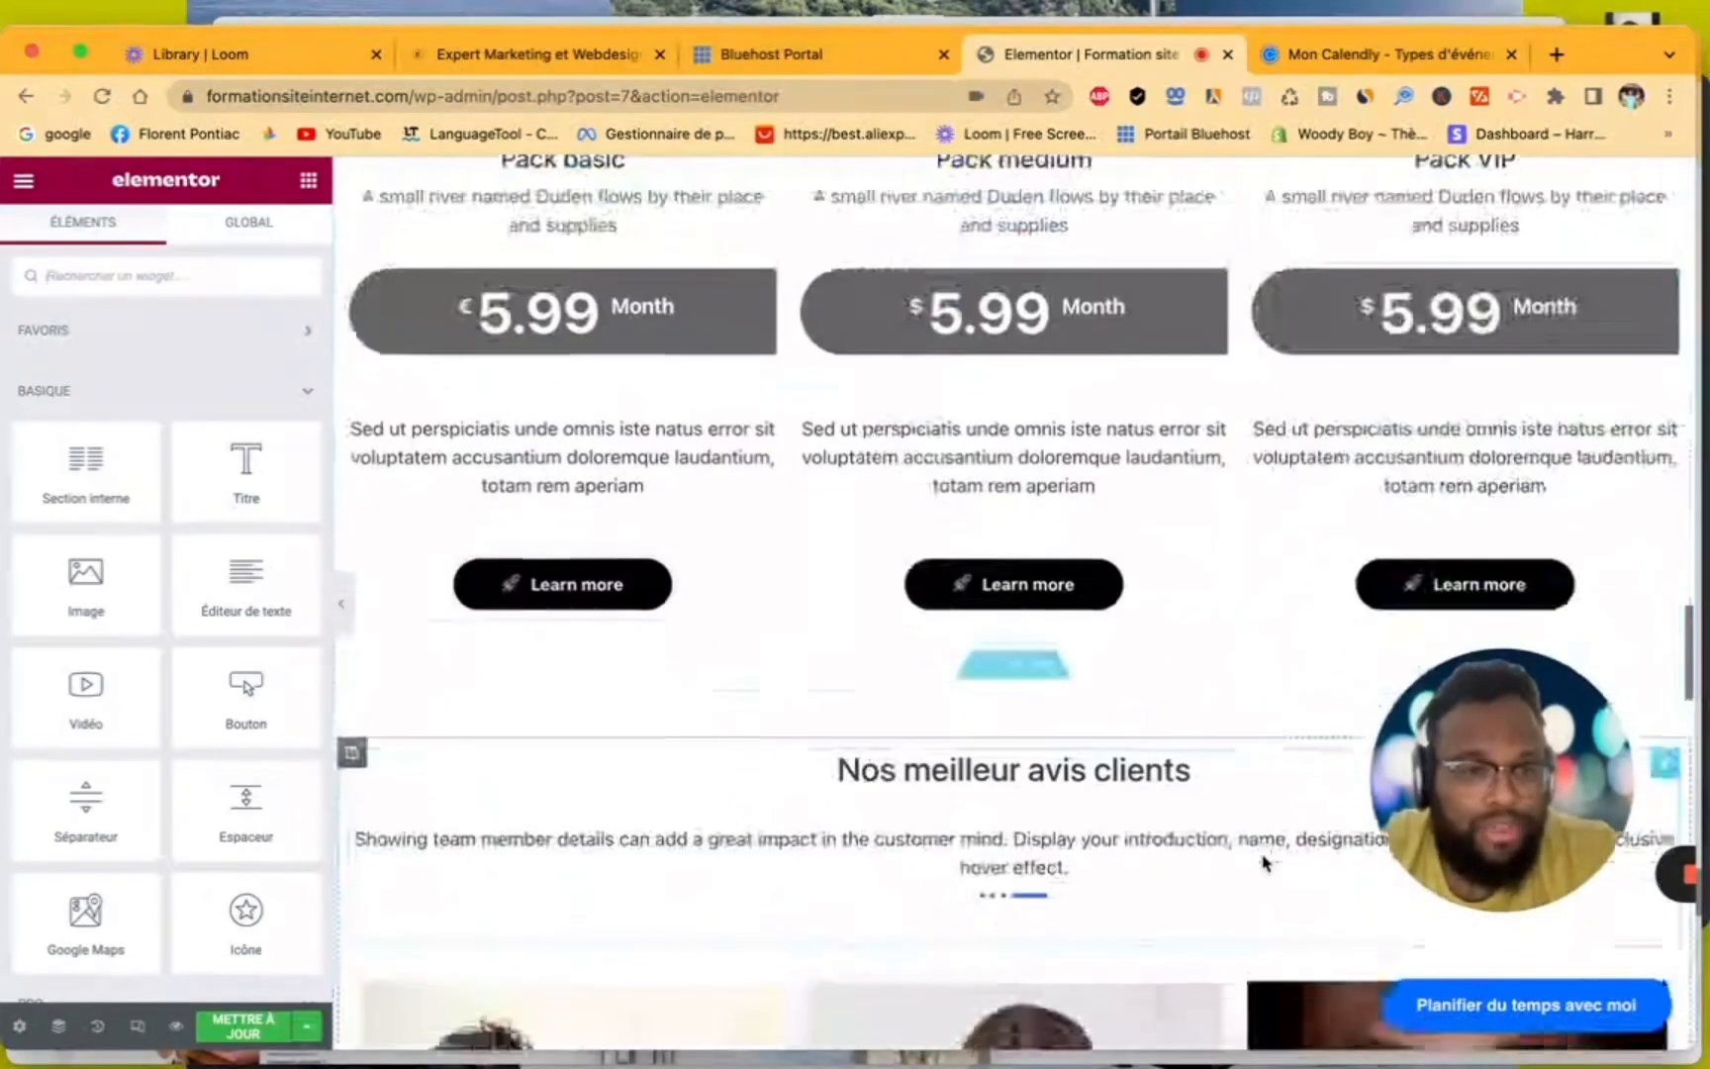
scroll(1264, 863, "up", 15)
scroll(1264, 863, "up", 10)
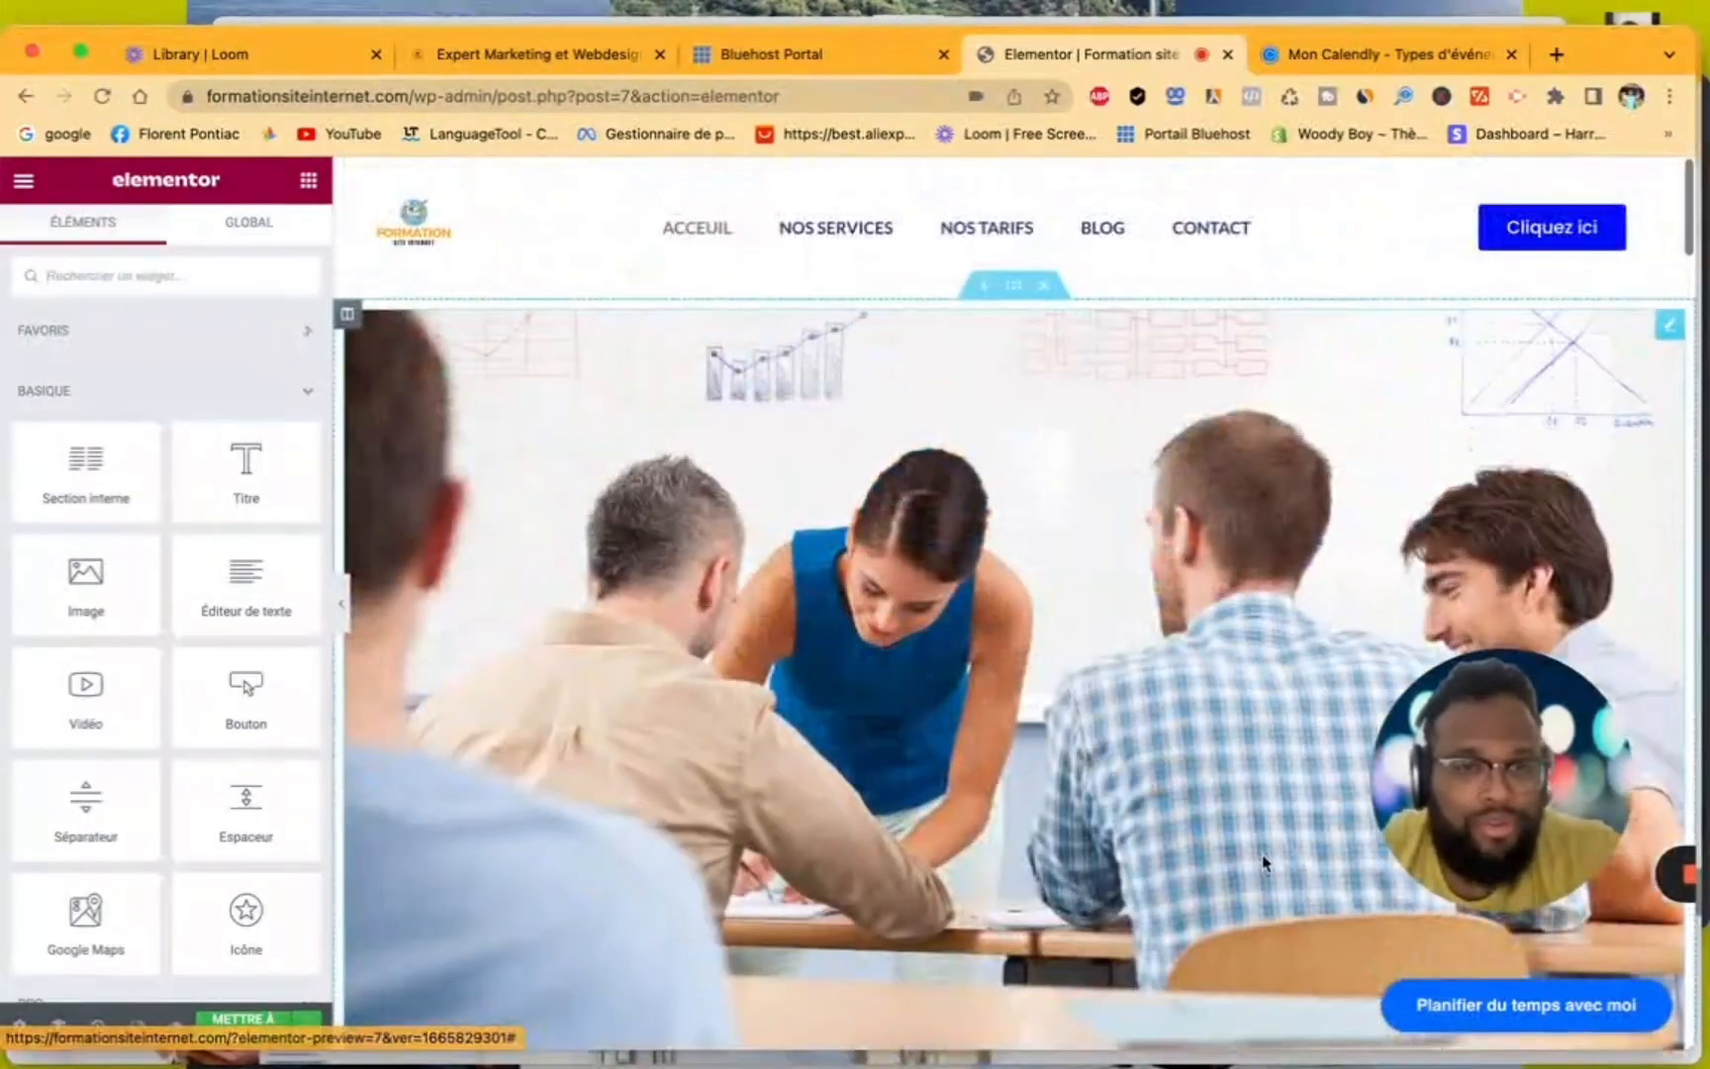
- Look through the home page in the editor to check the floating "Planifier du temps avec moi" badge while scrolling
scroll(1198, 911, "down", 10)
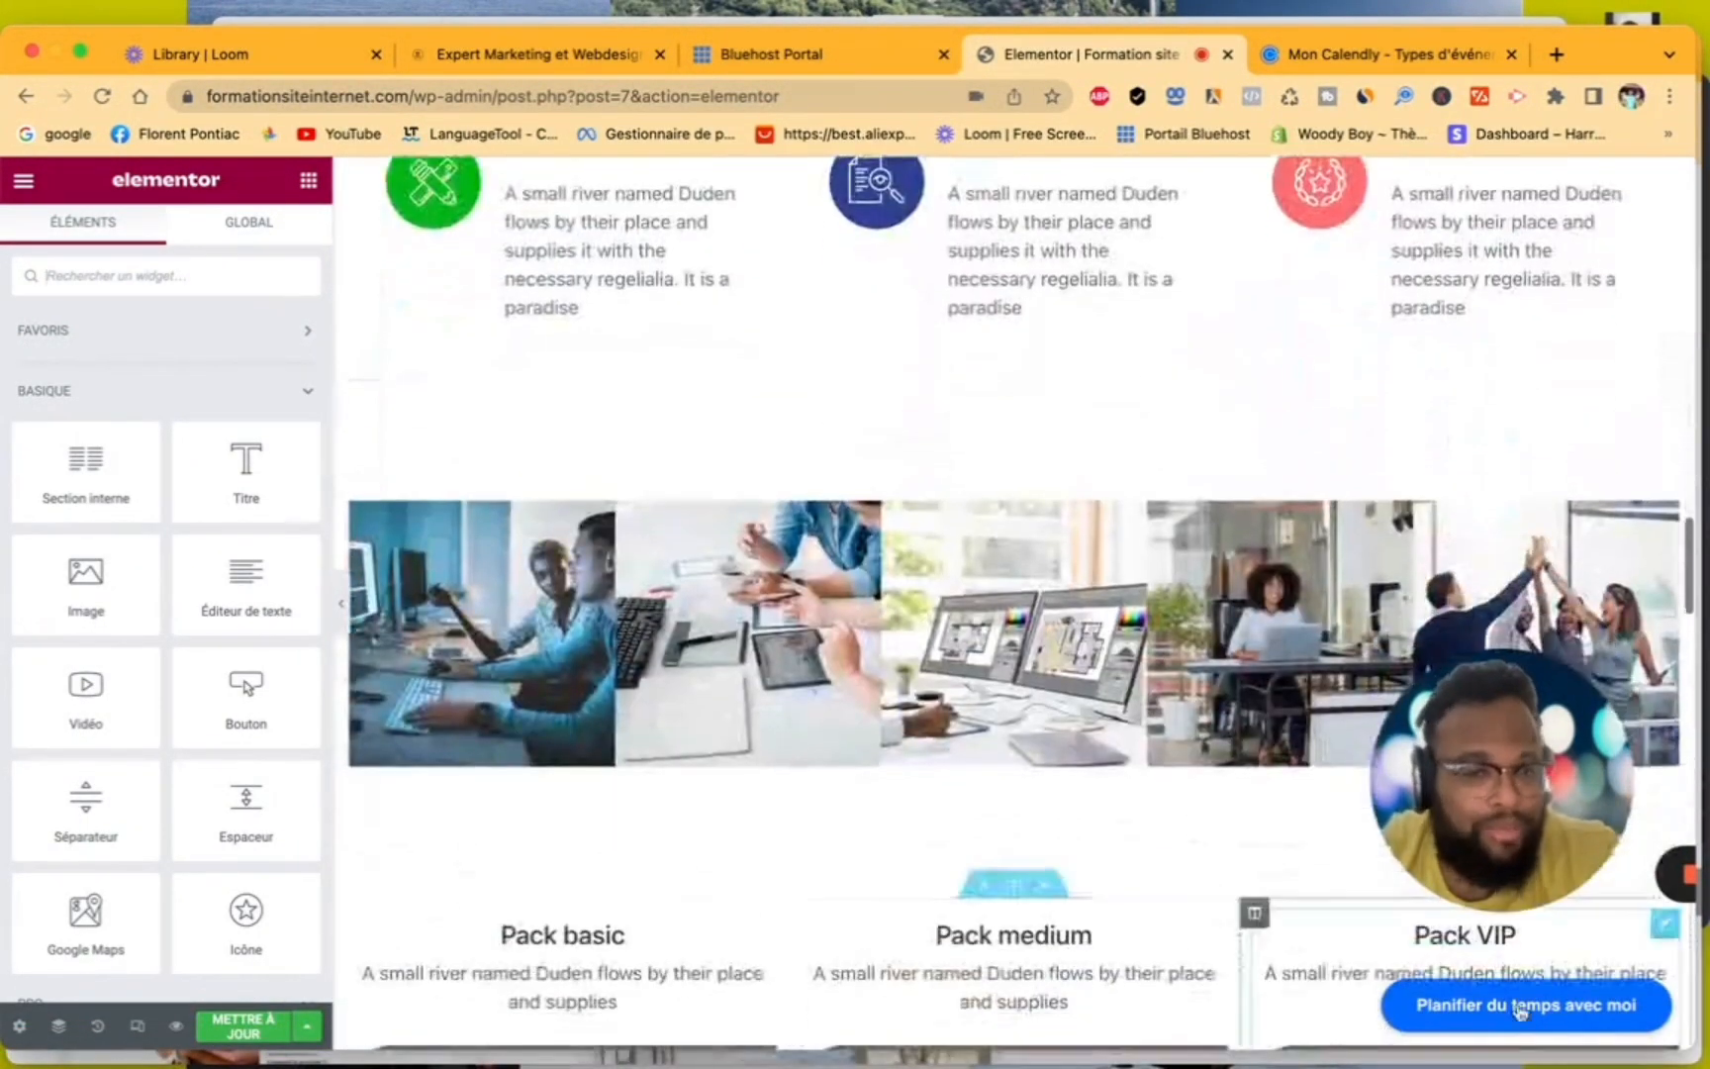
scroll(1077, 698, "up", 15)
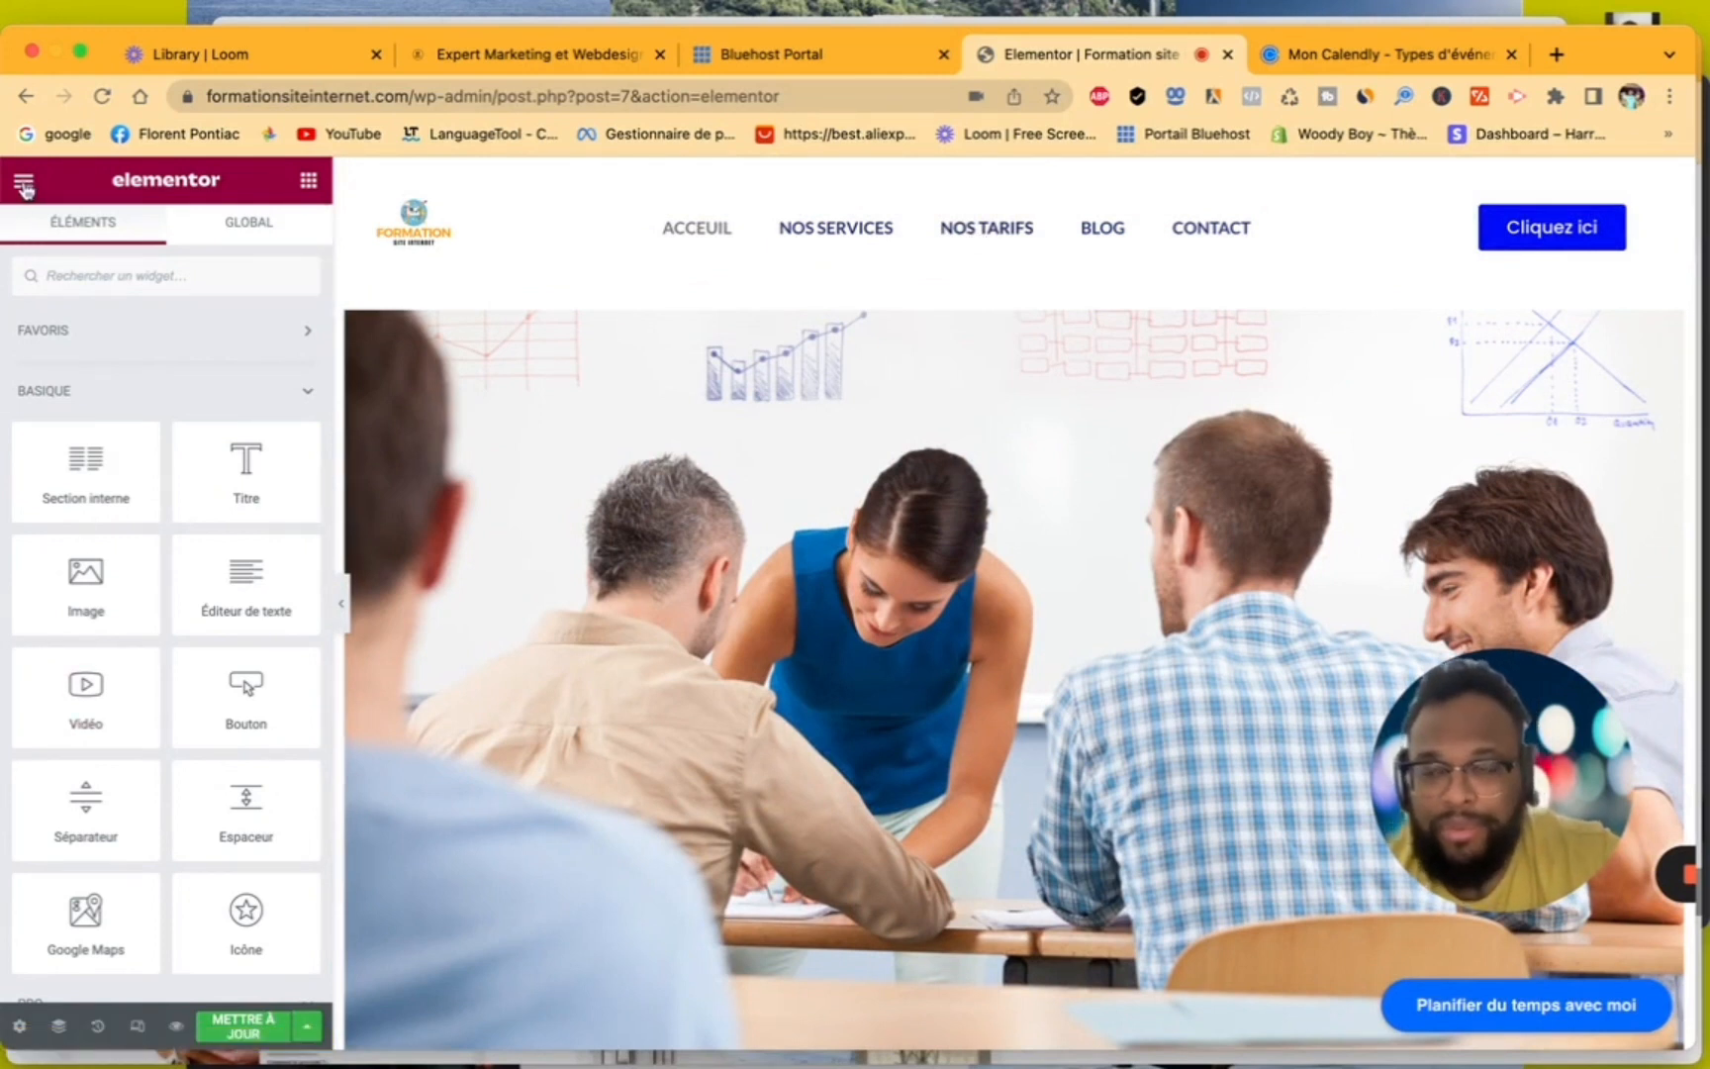
left_click(23, 180)
left_click(164, 750)
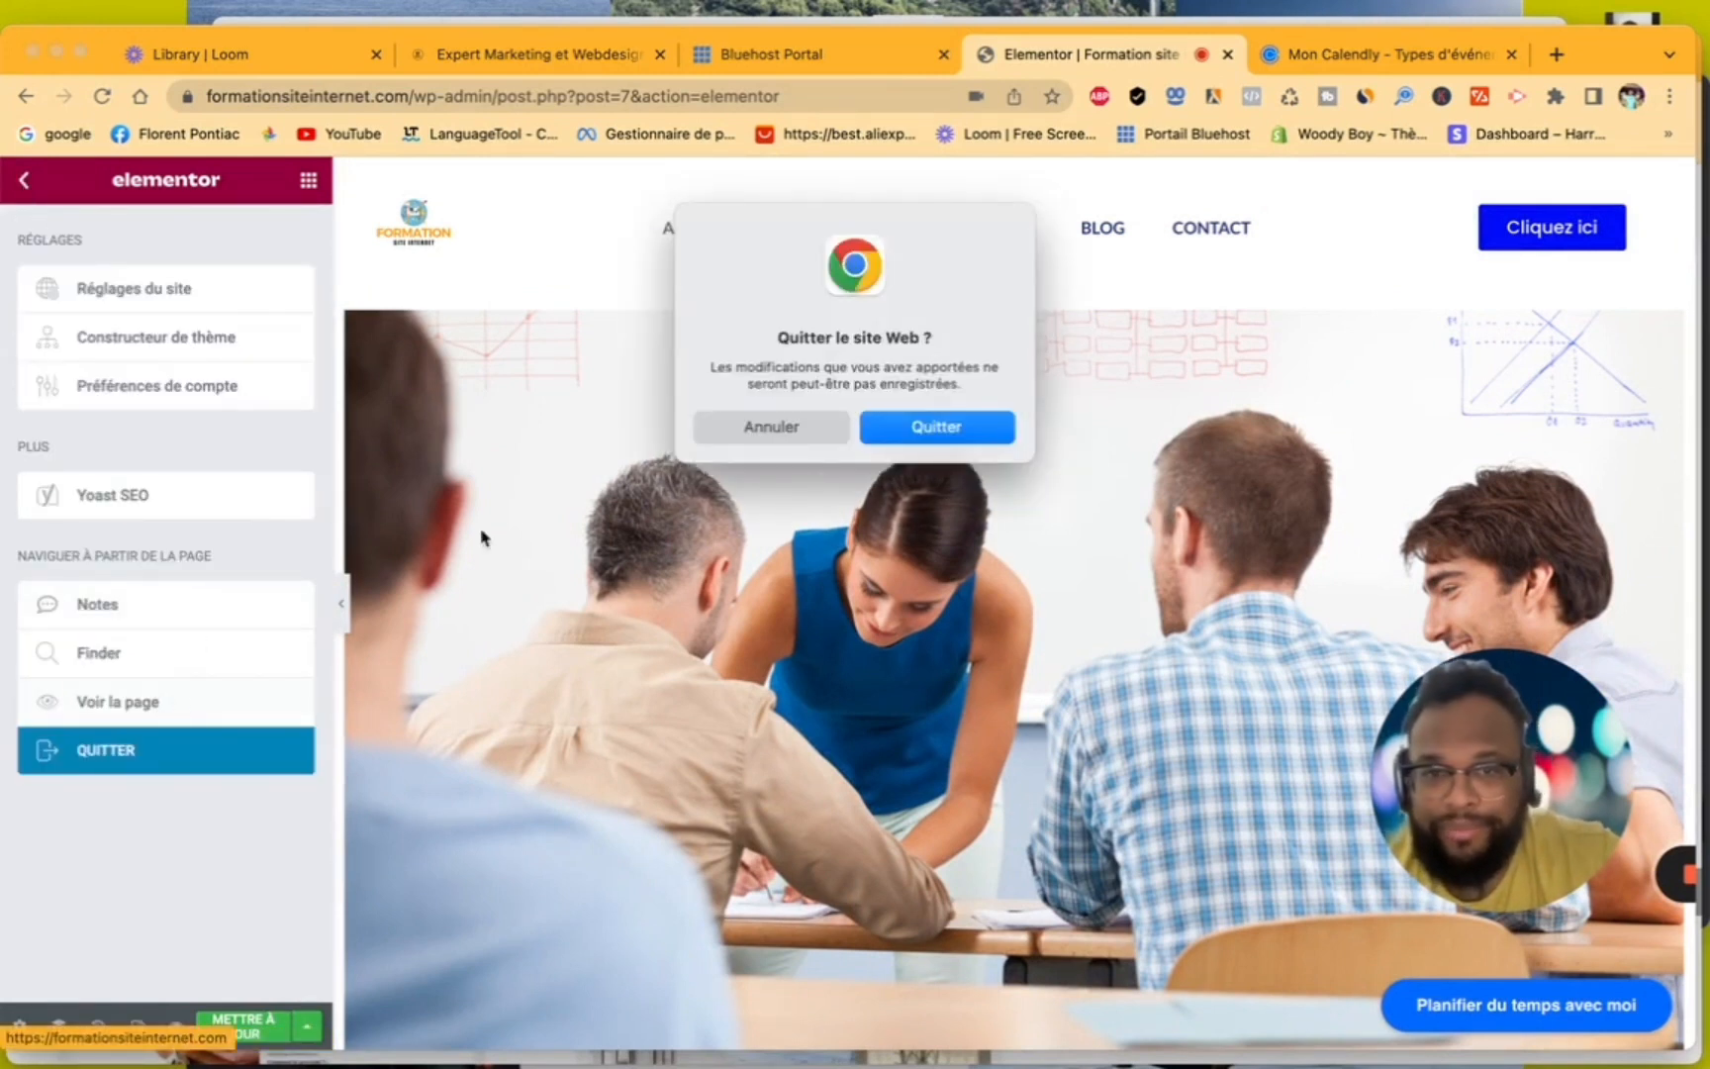
left_click(926, 427)
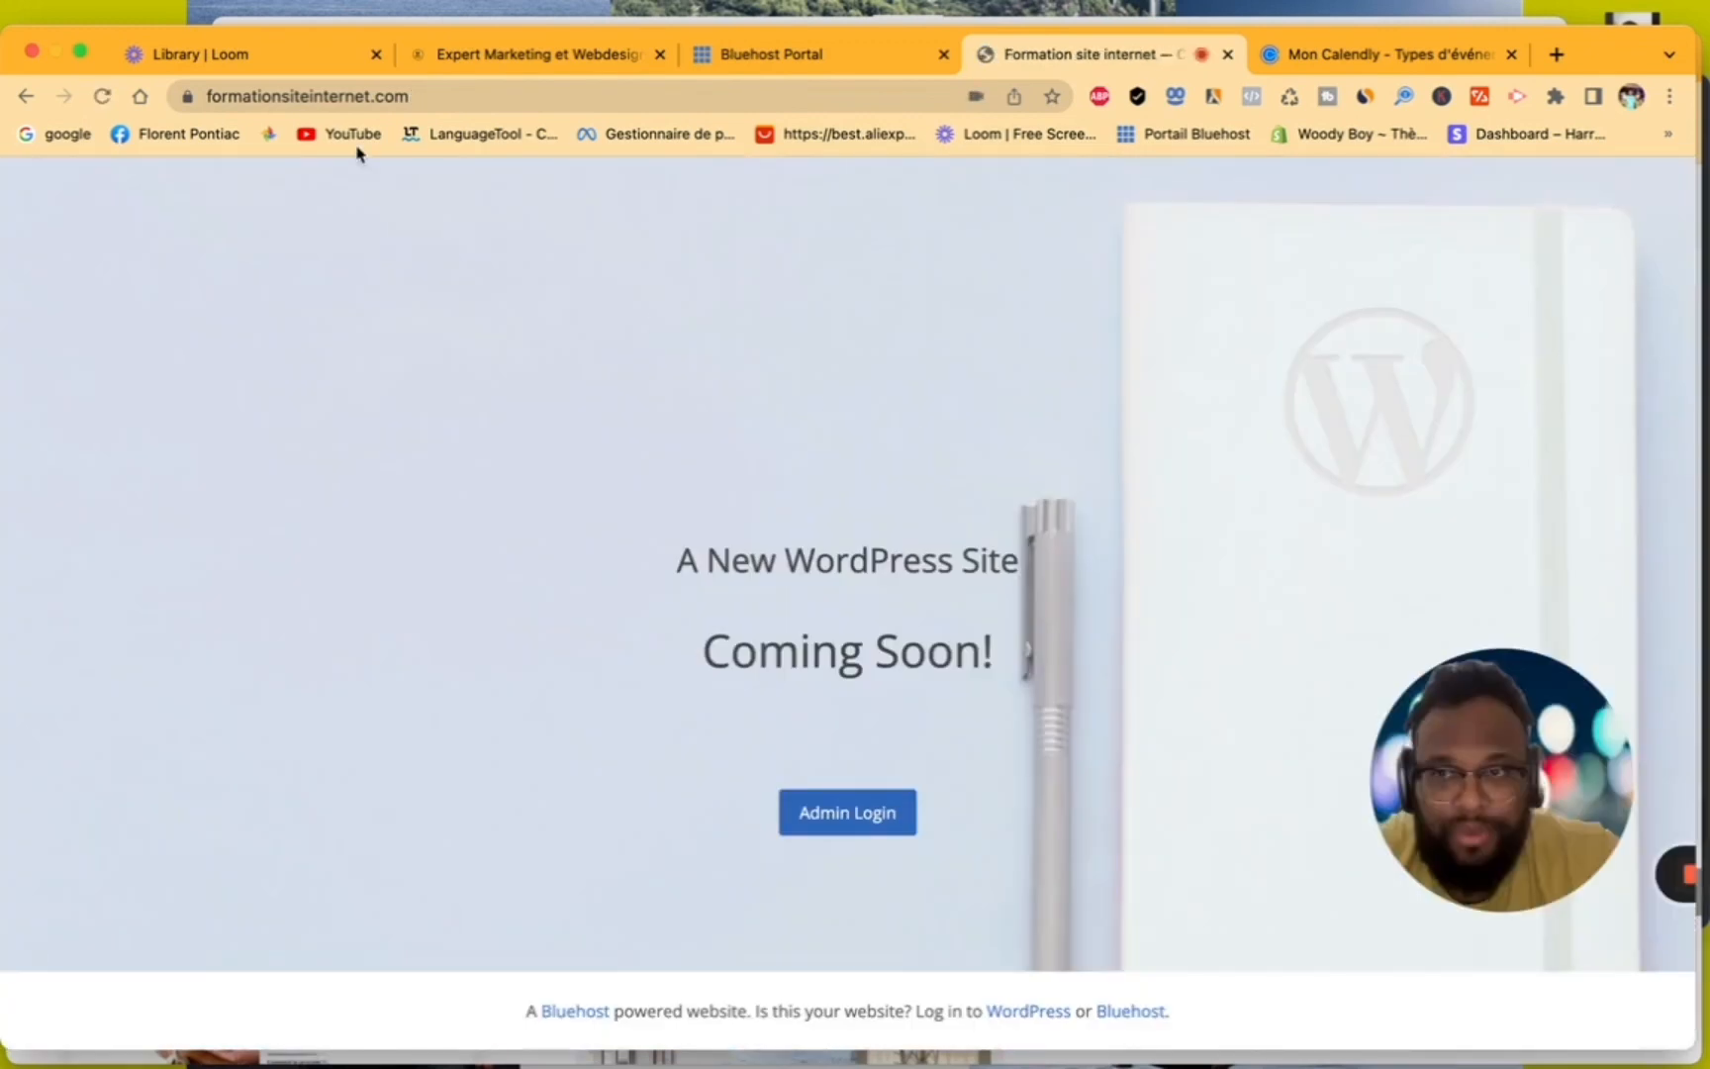
left_click(860, 814)
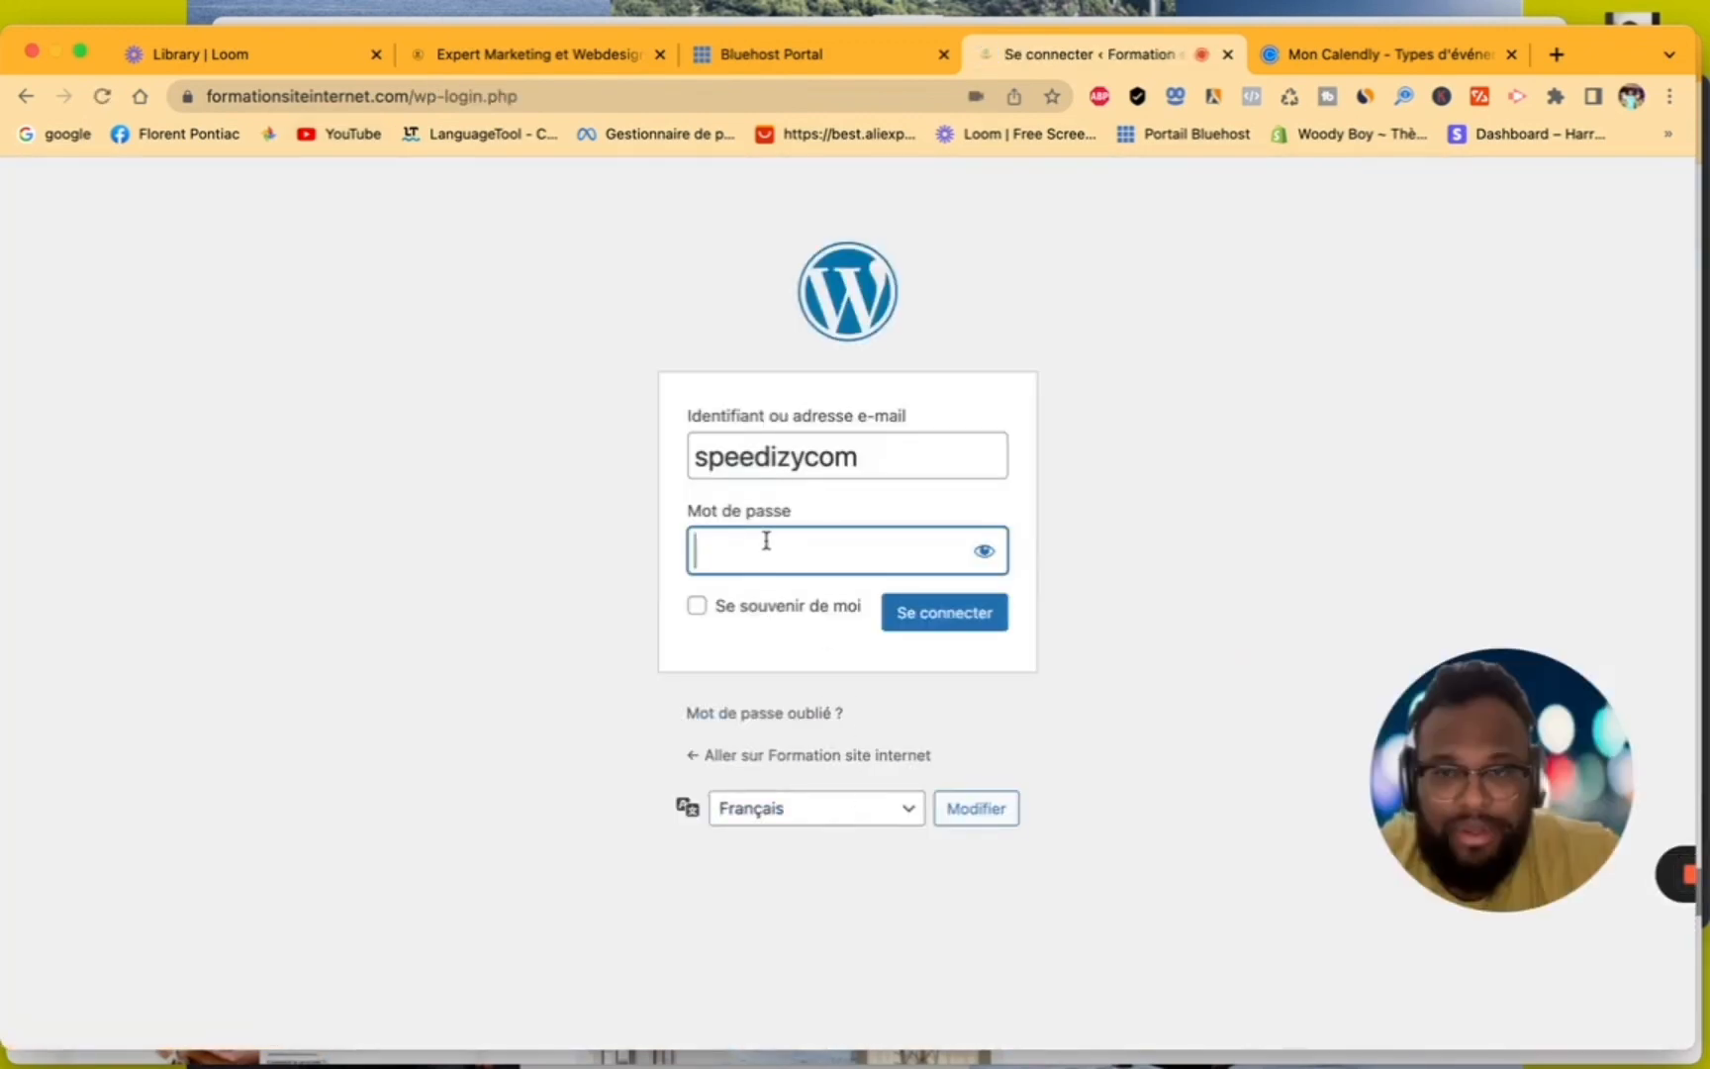
left_click(30, 103)
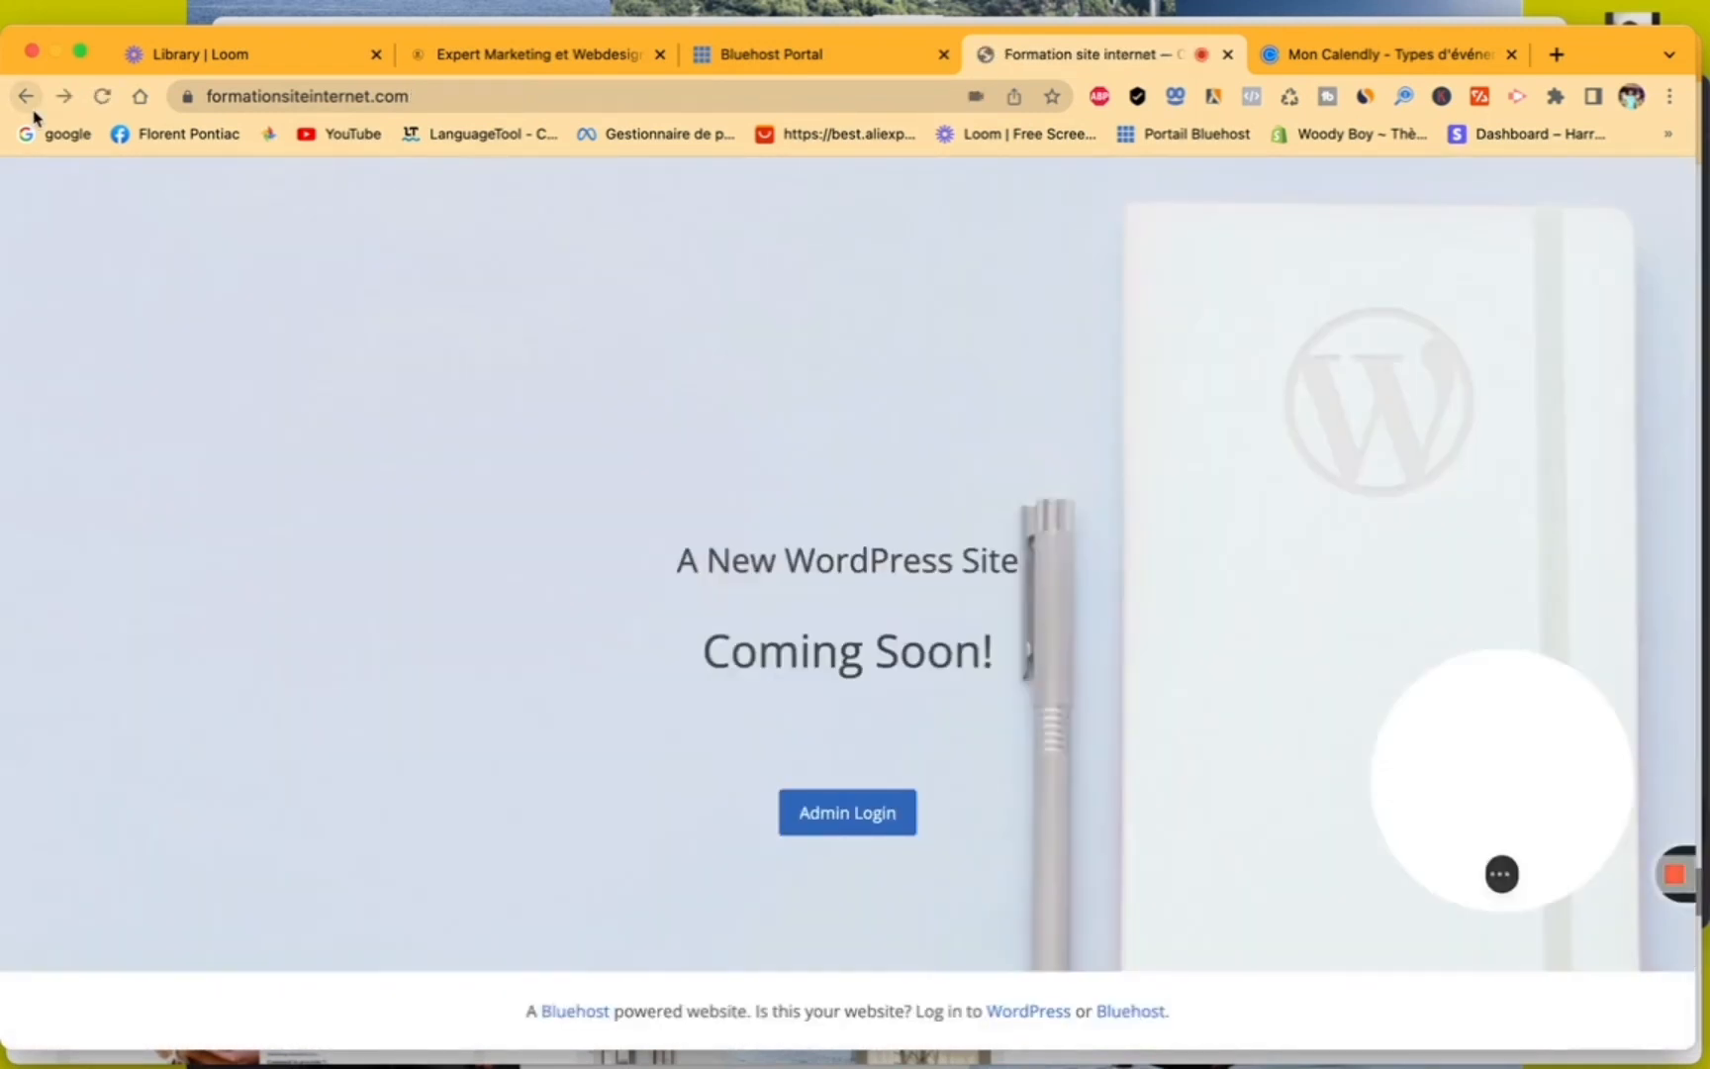
left_click(29, 103)
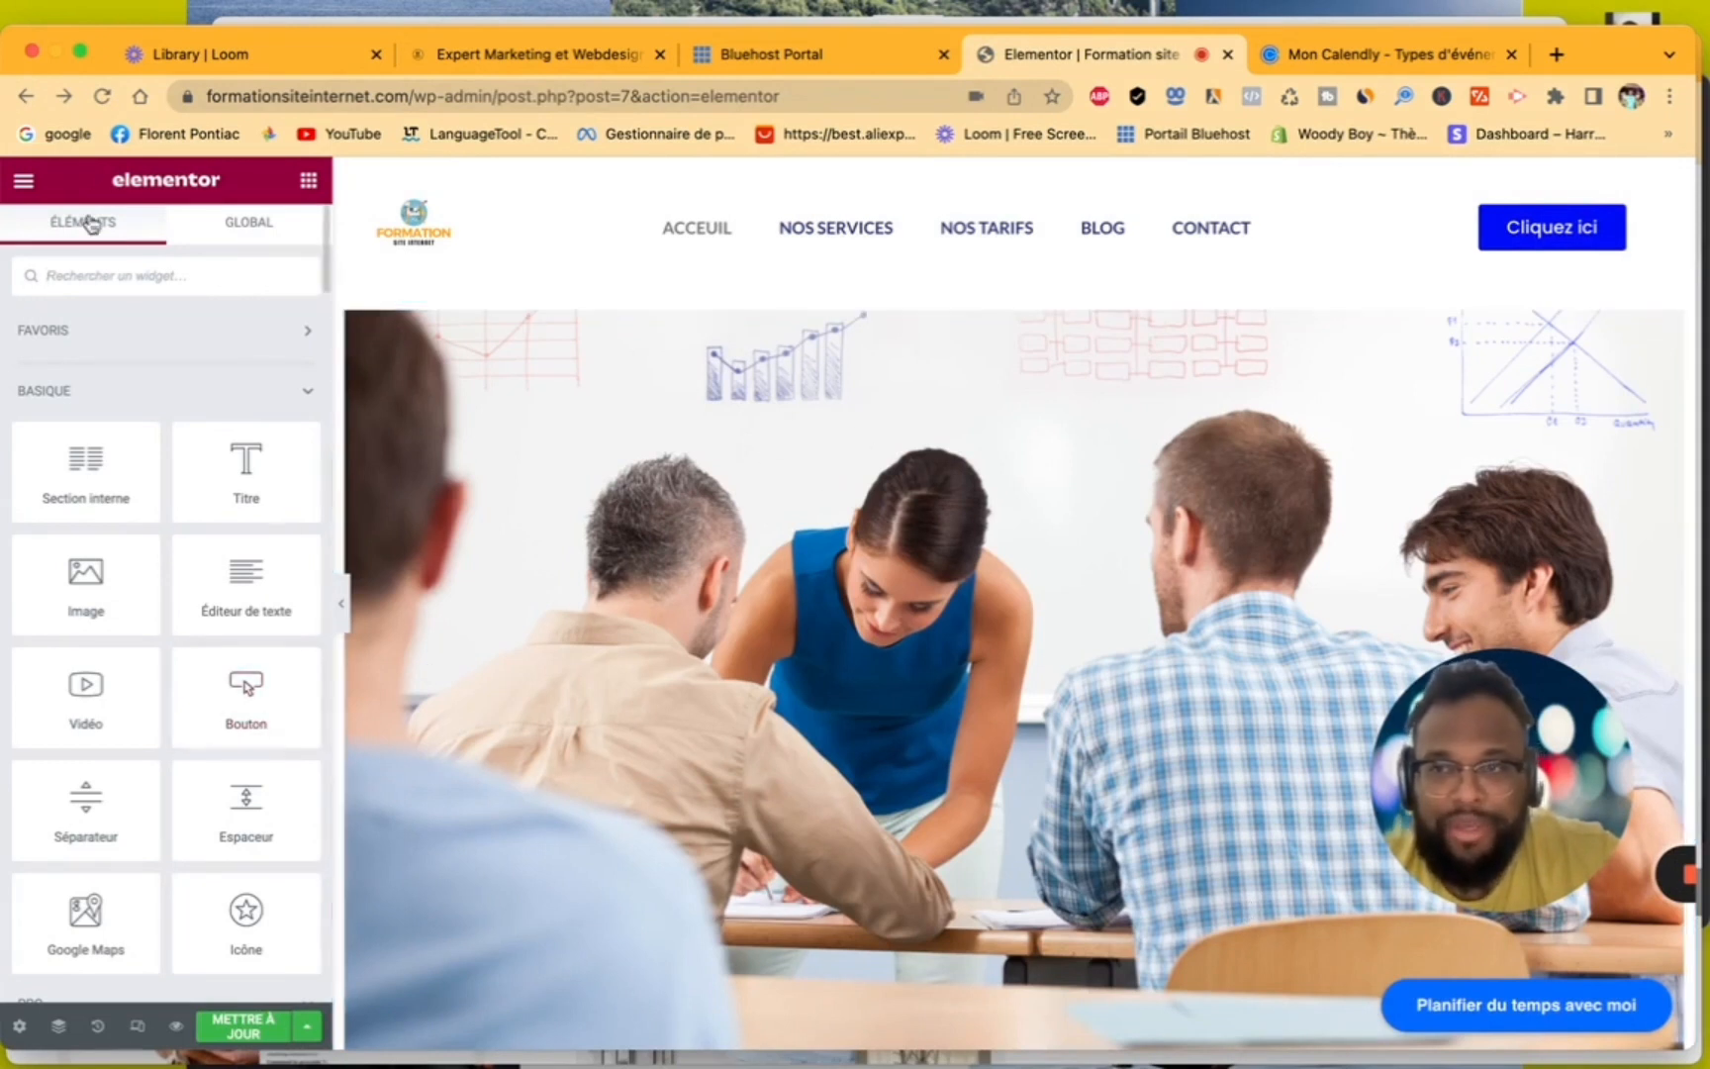
- Exit the home page editor, open the Nos Tarifs page in Elementor, and check the Calendly badge there
left_click(26, 183)
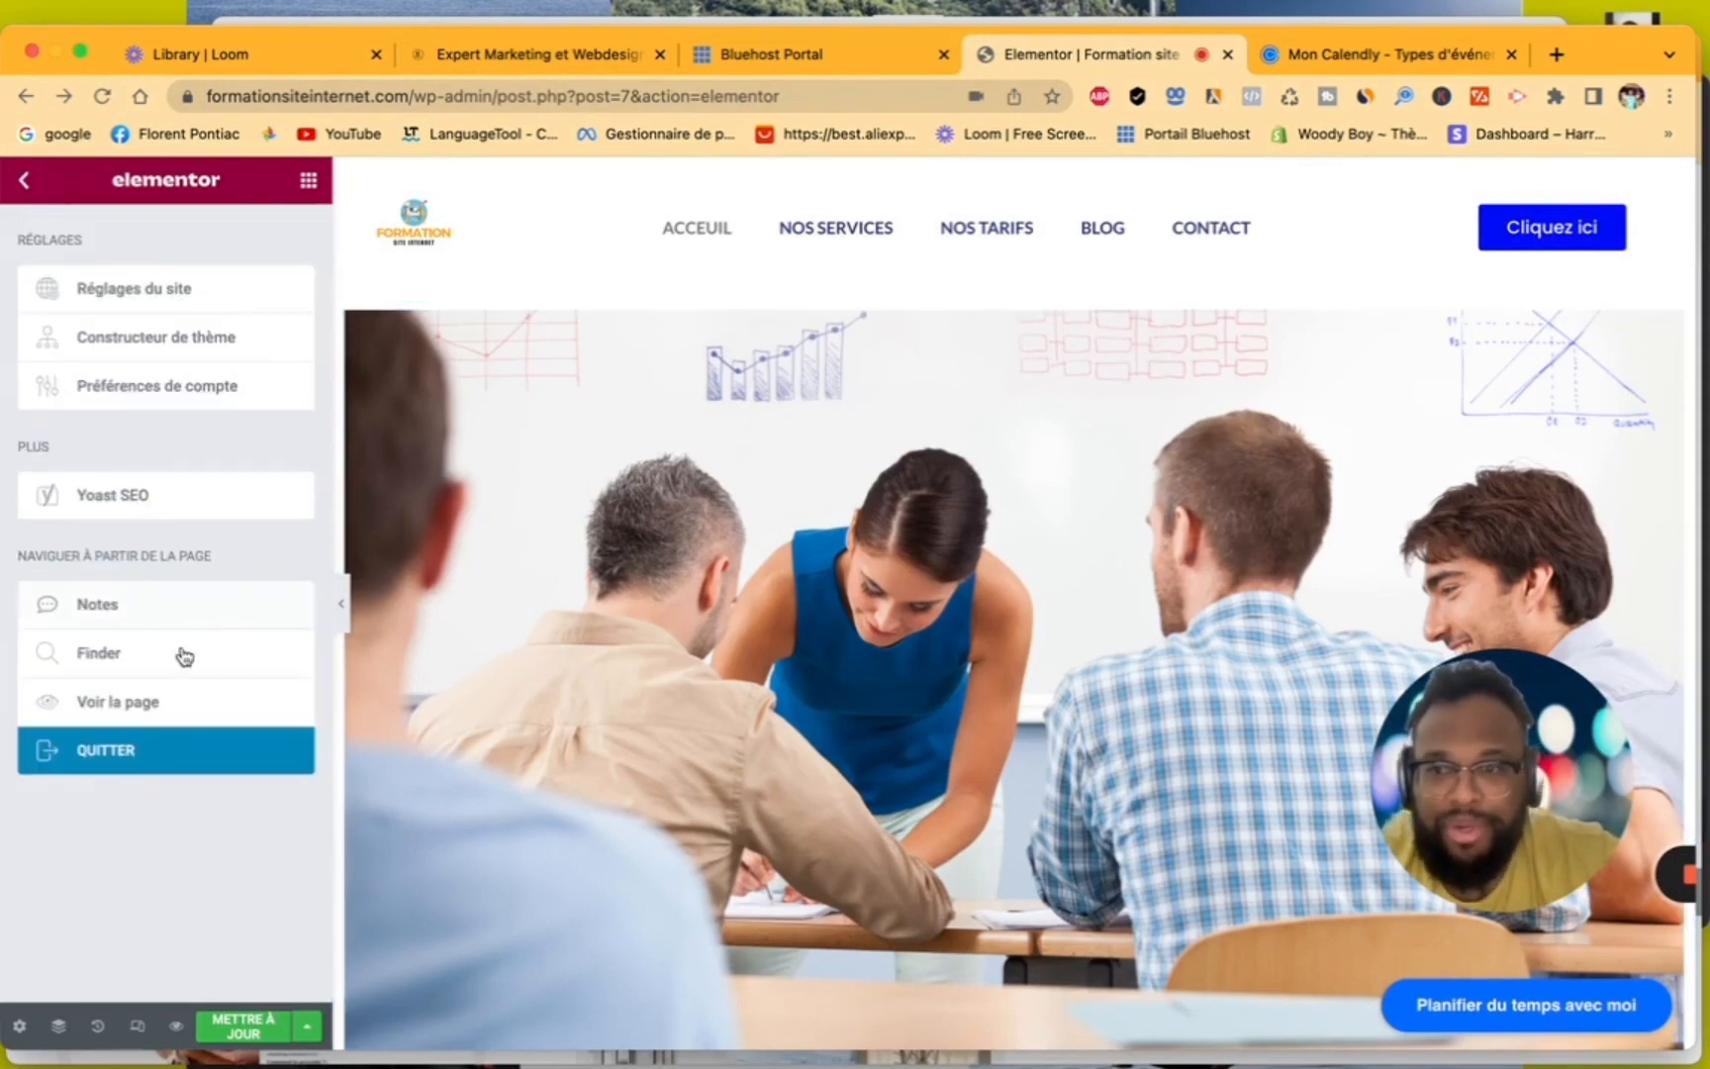
left_click(151, 750)
left_click(888, 436)
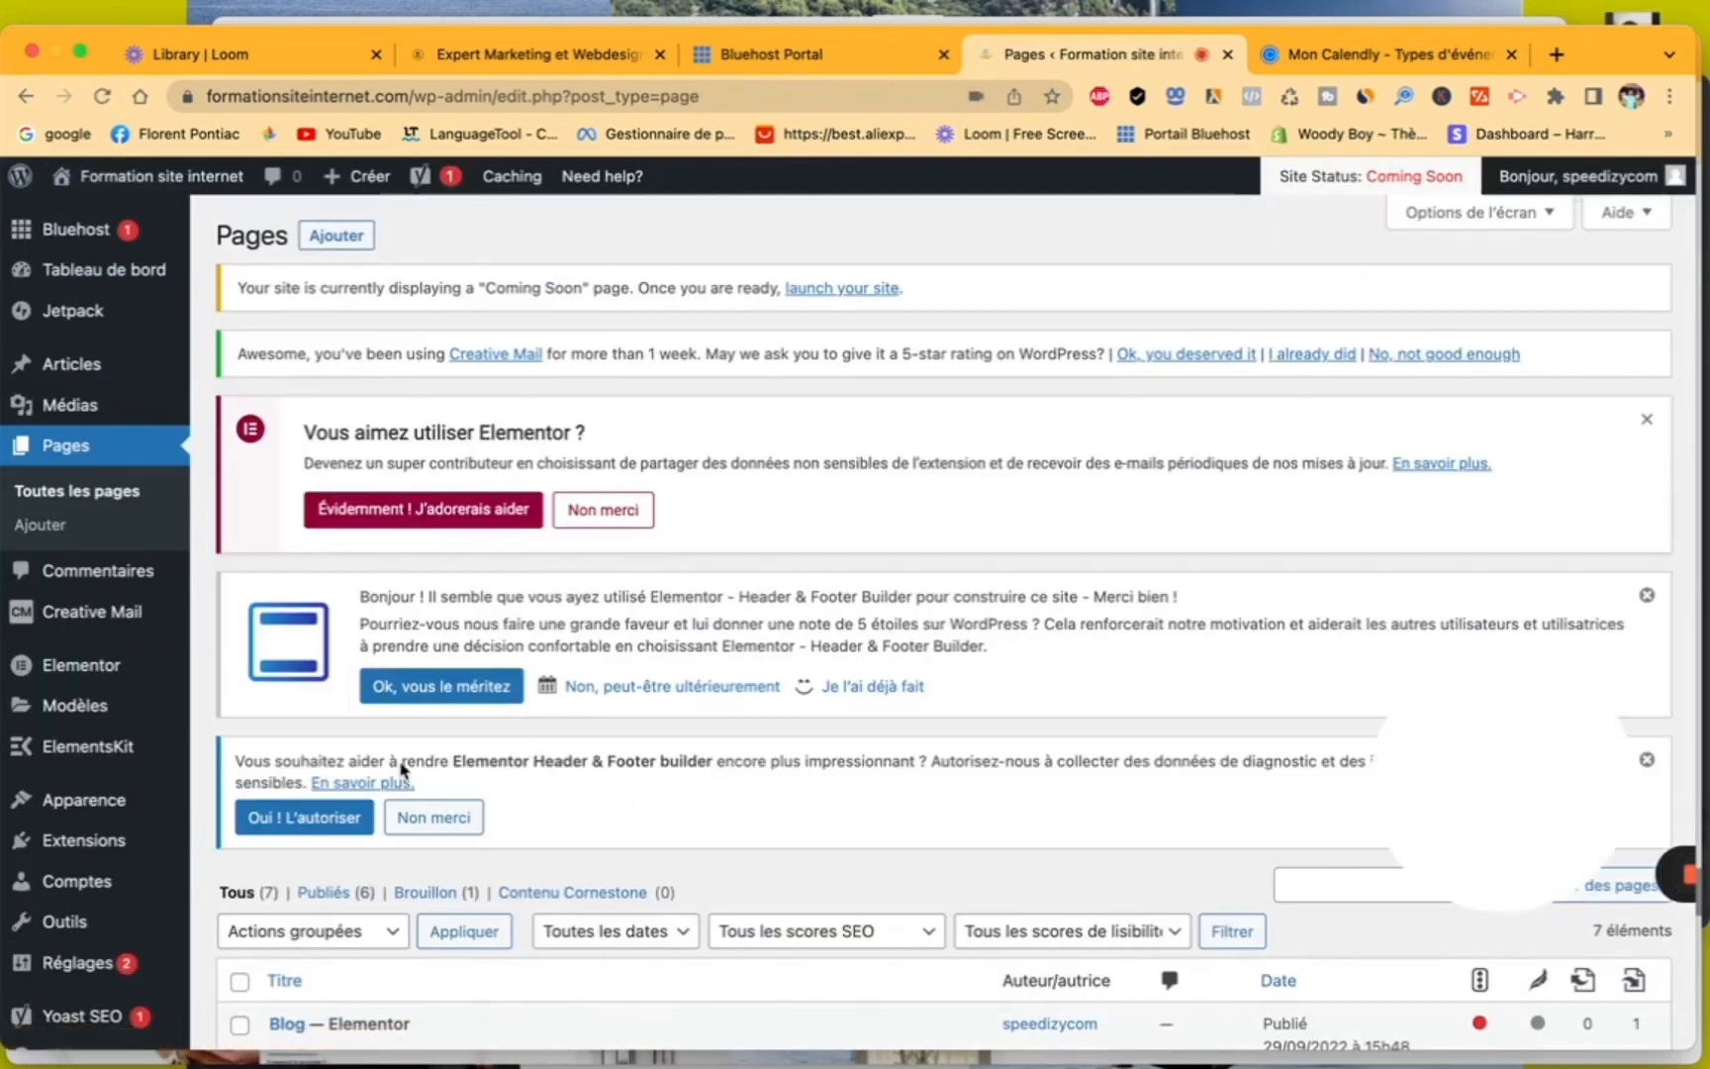
scroll(401, 767, "down", 5)
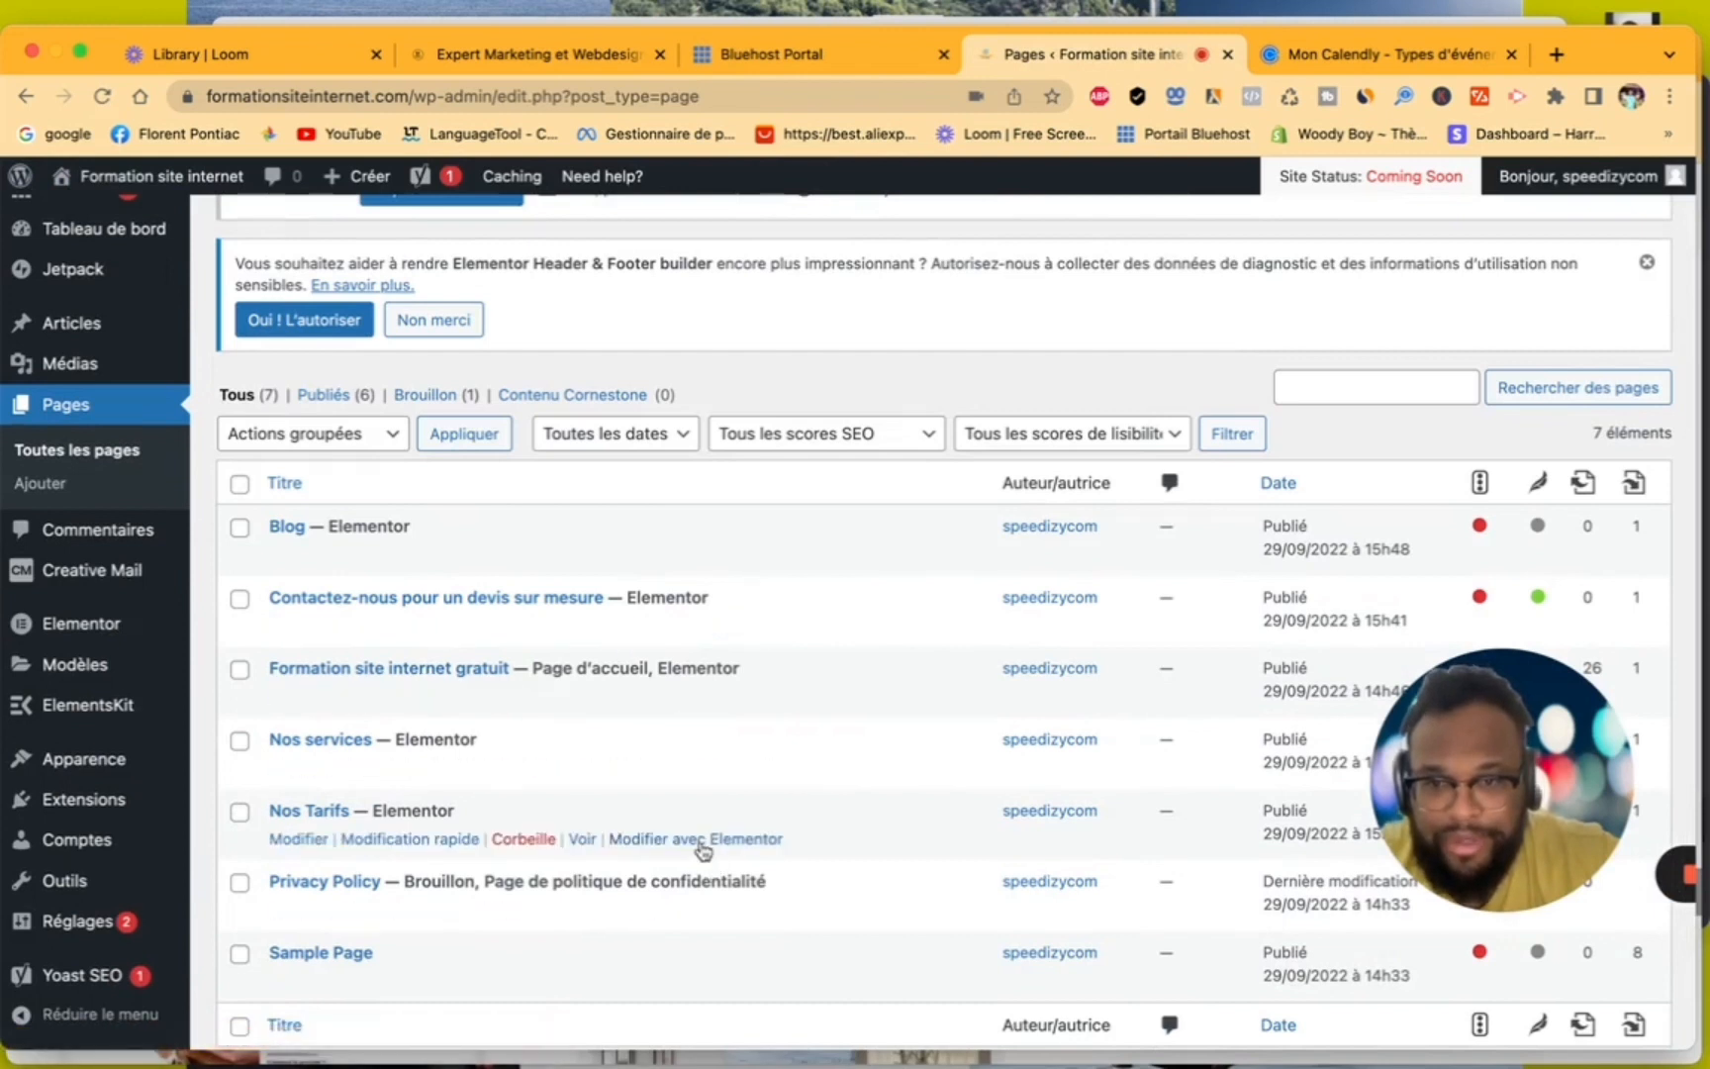
left_click(703, 849)
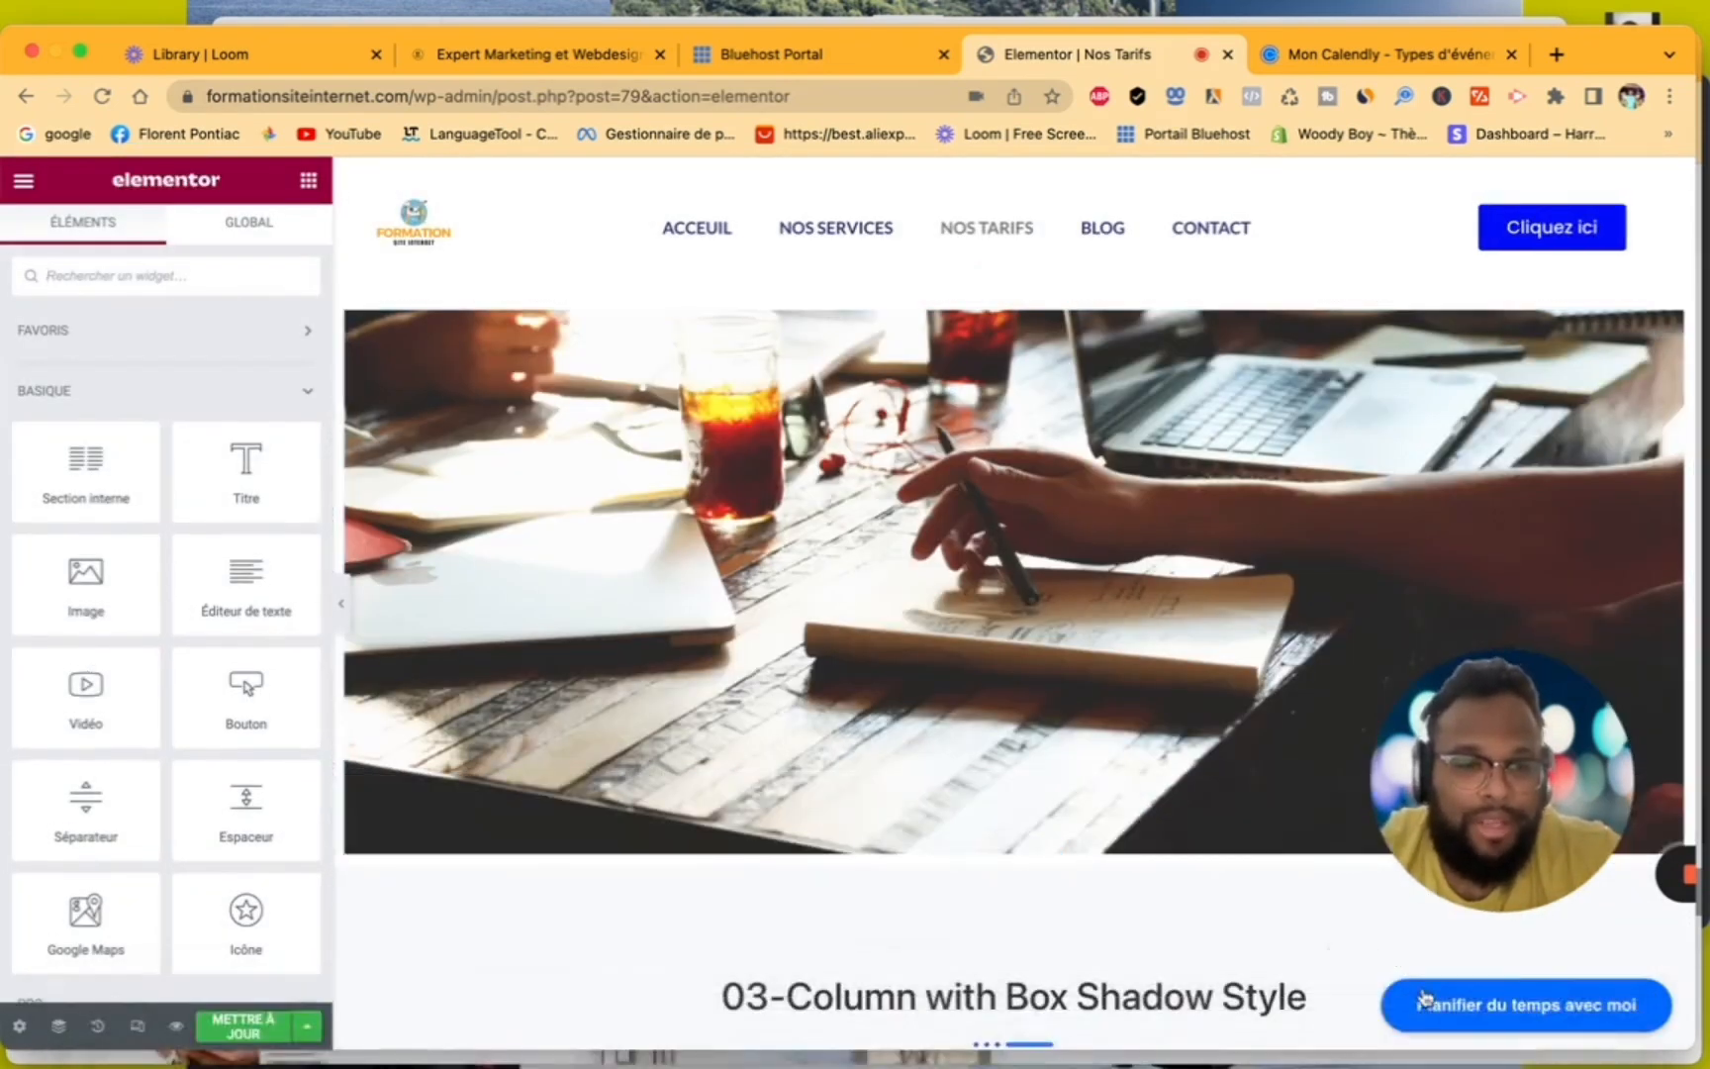
scroll(1379, 987, "down", 10)
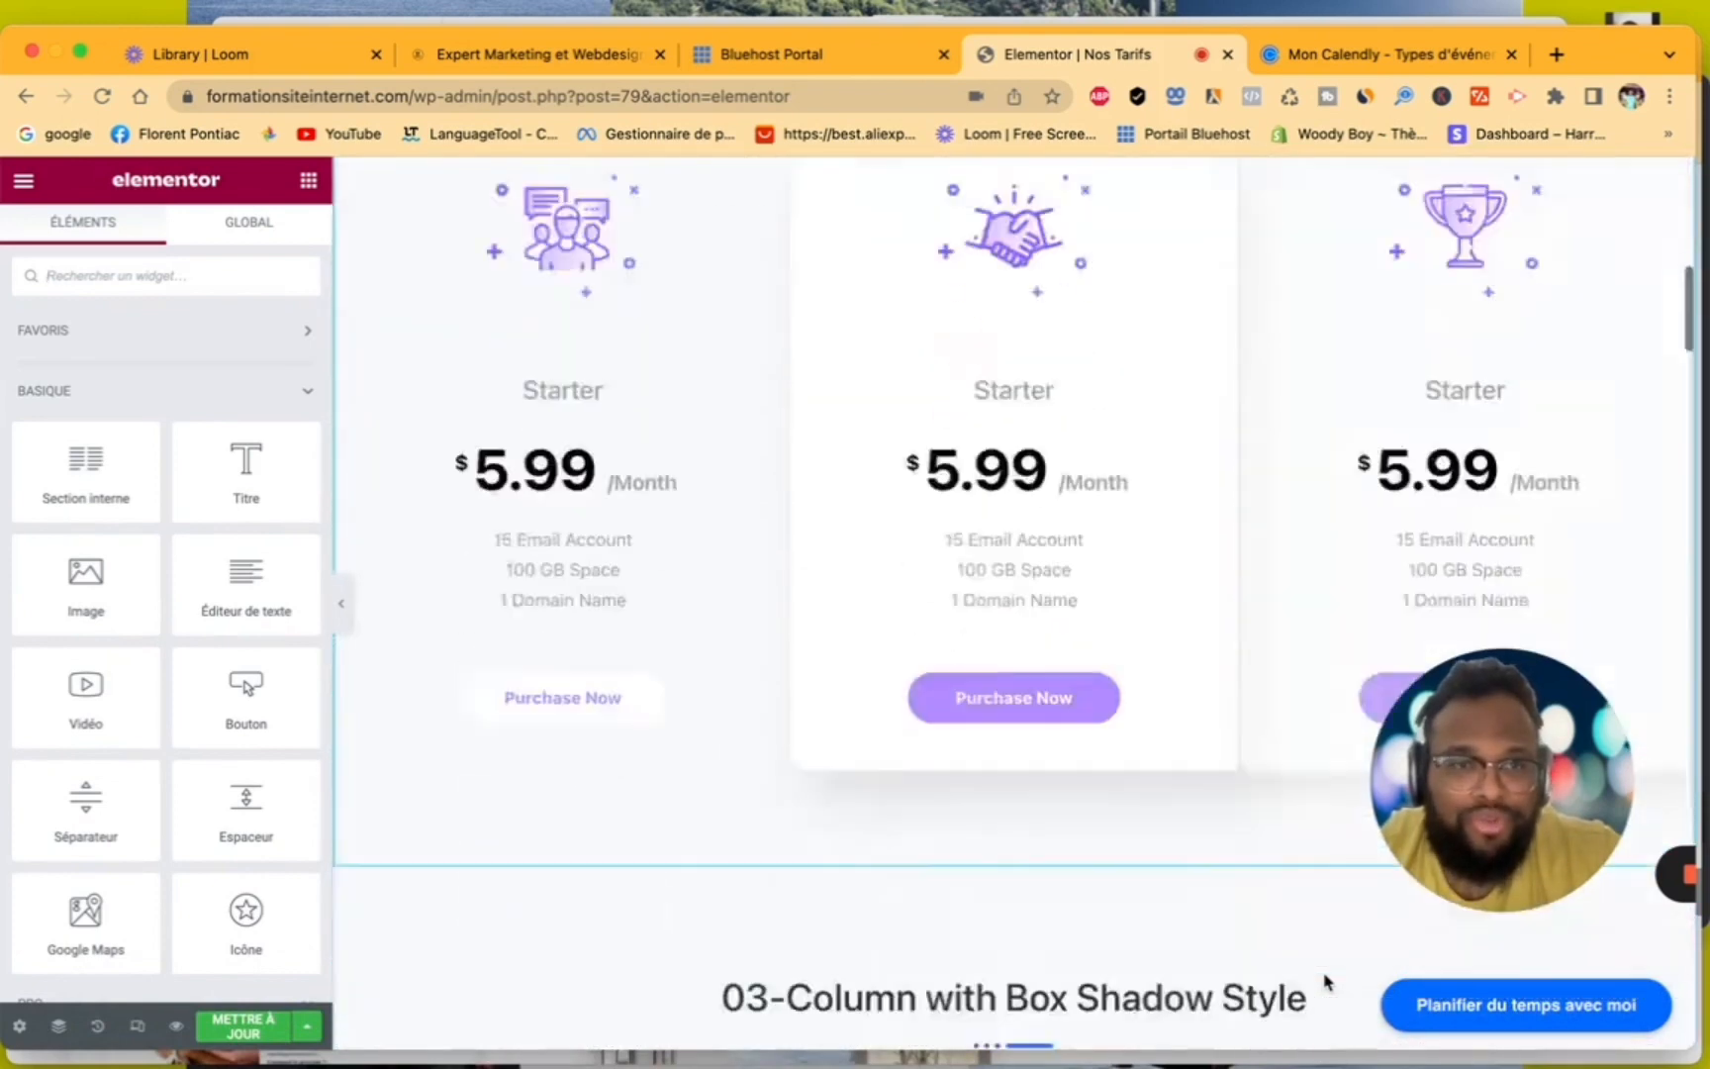
scroll(1326, 980, "down", 3)
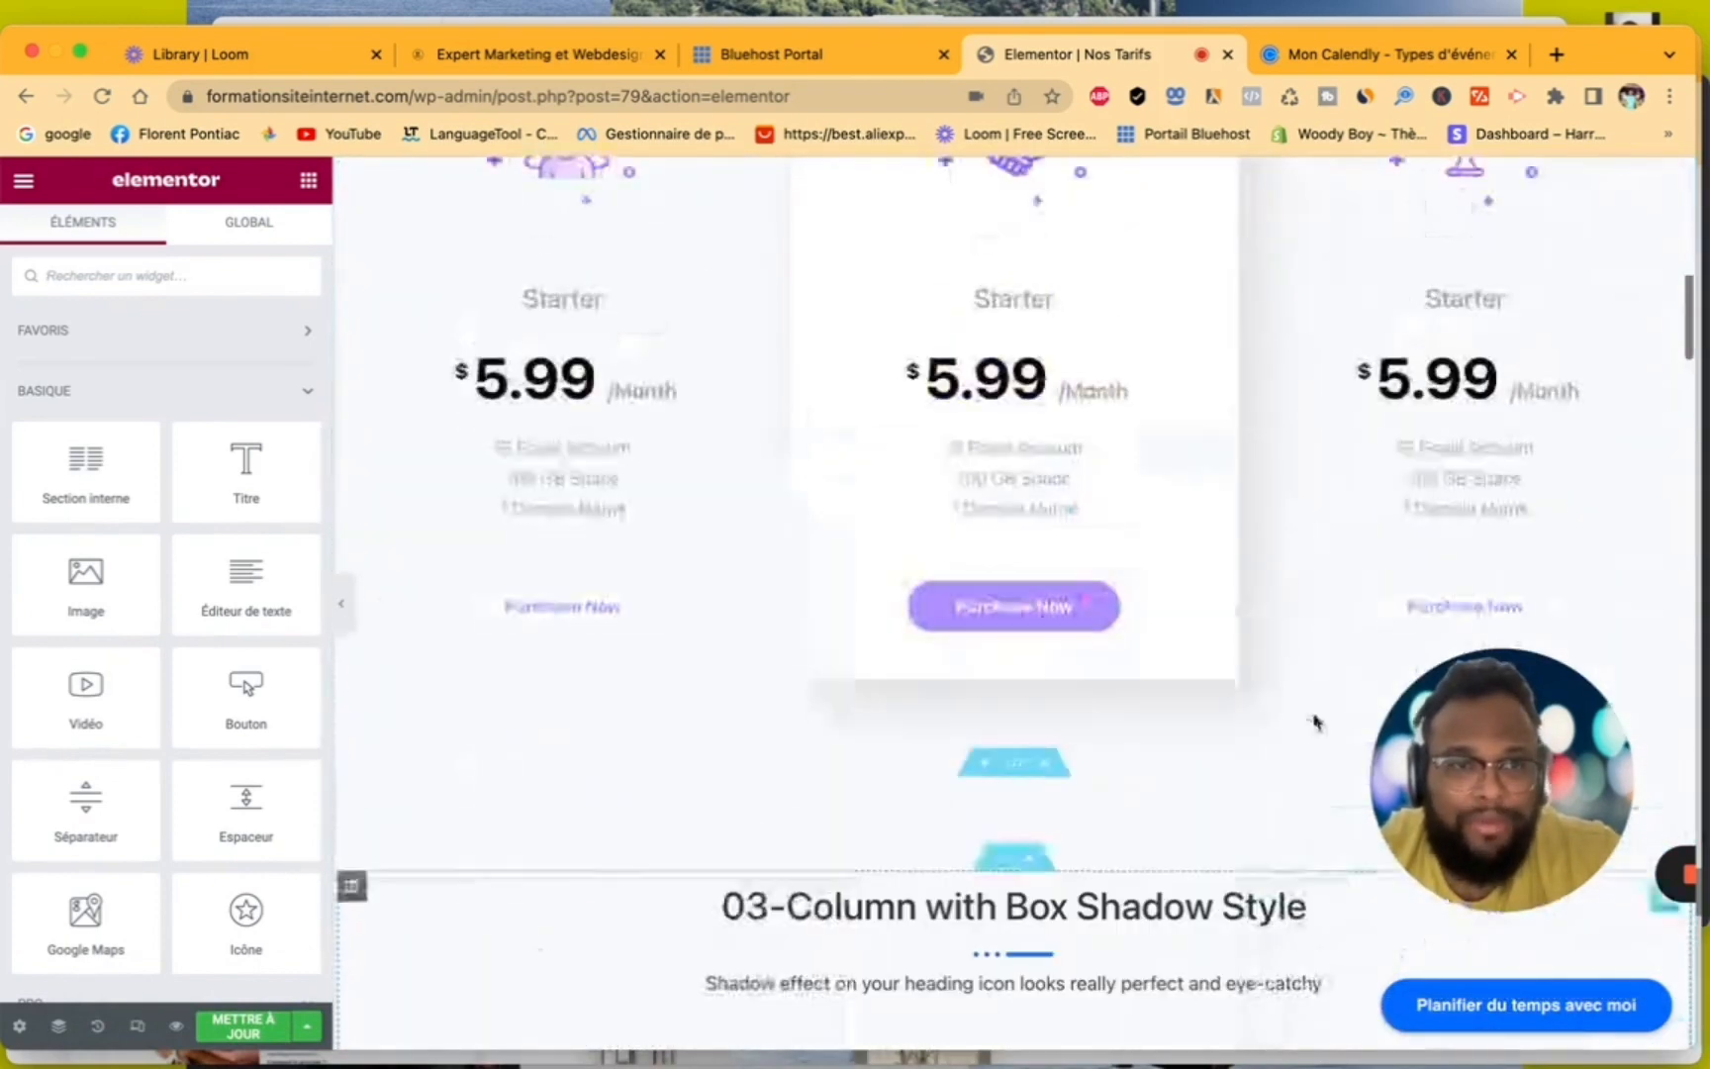
- Switch to Calendly, choose the "Texte de pop up" embed option for RDV de 30 minute, and copy its integration code
left_click(1399, 60)
scroll(657, 772, "down", 4)
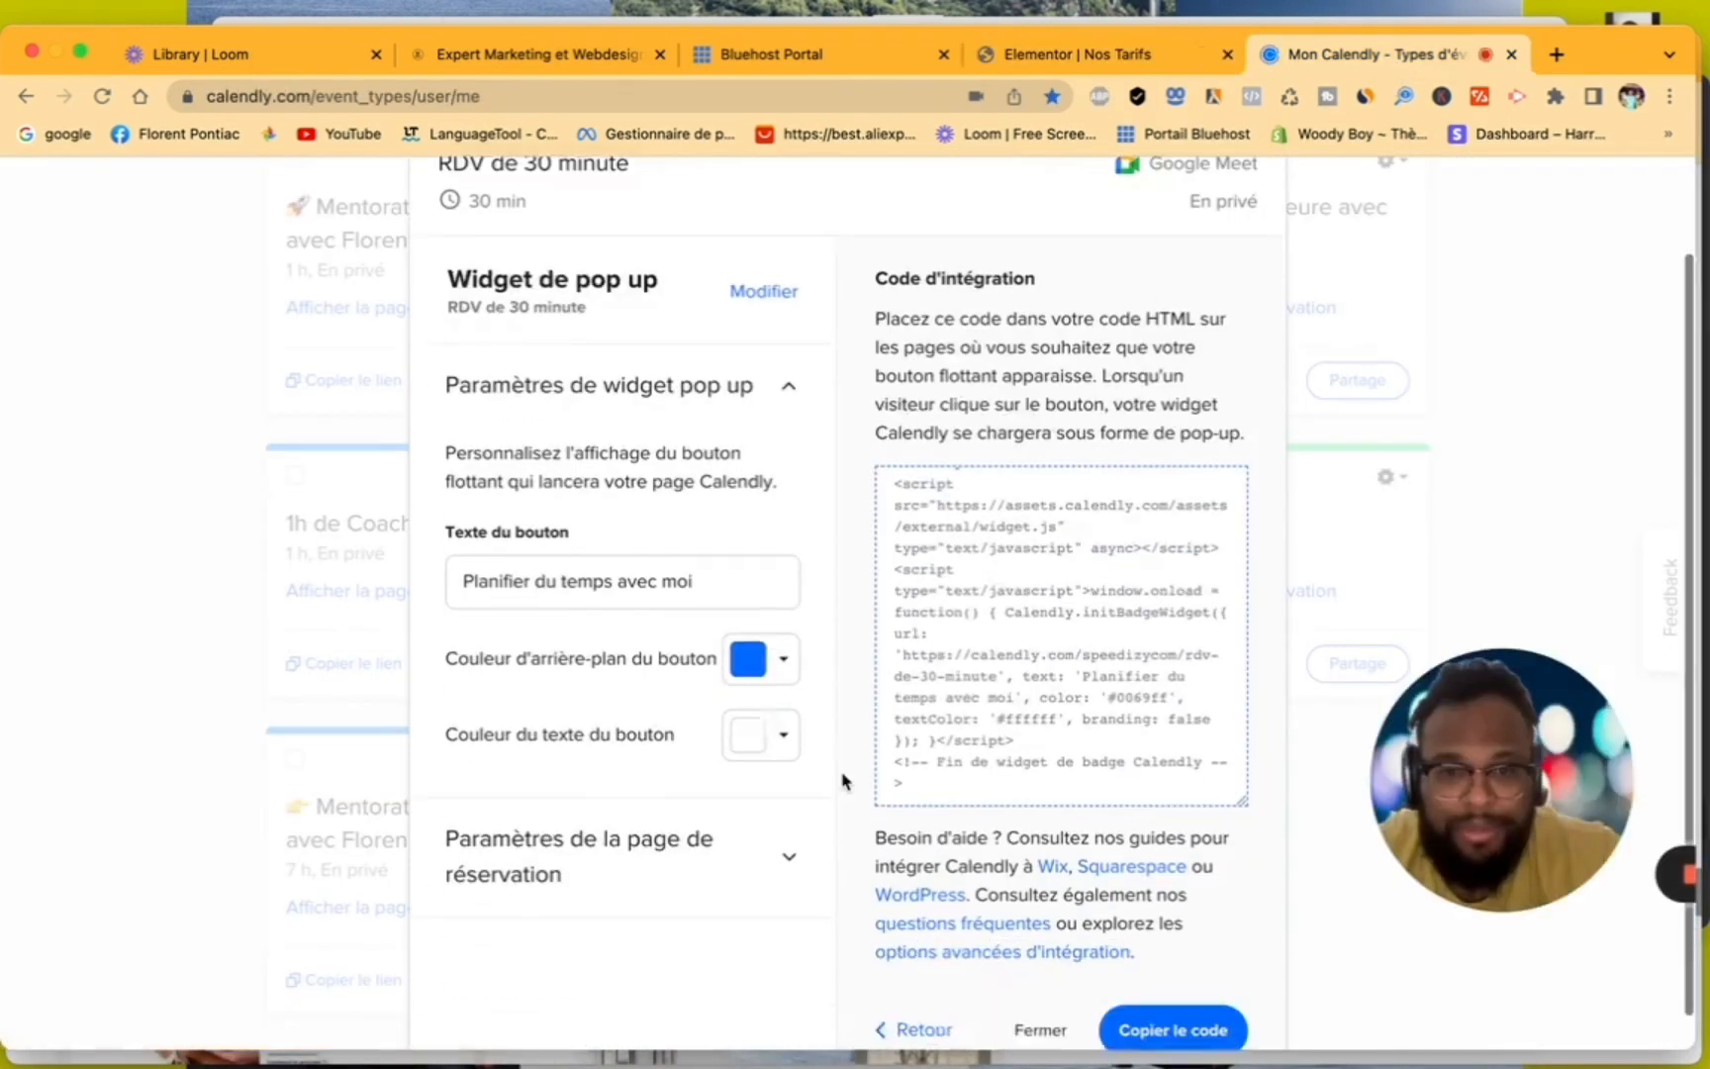
left_click(909, 988)
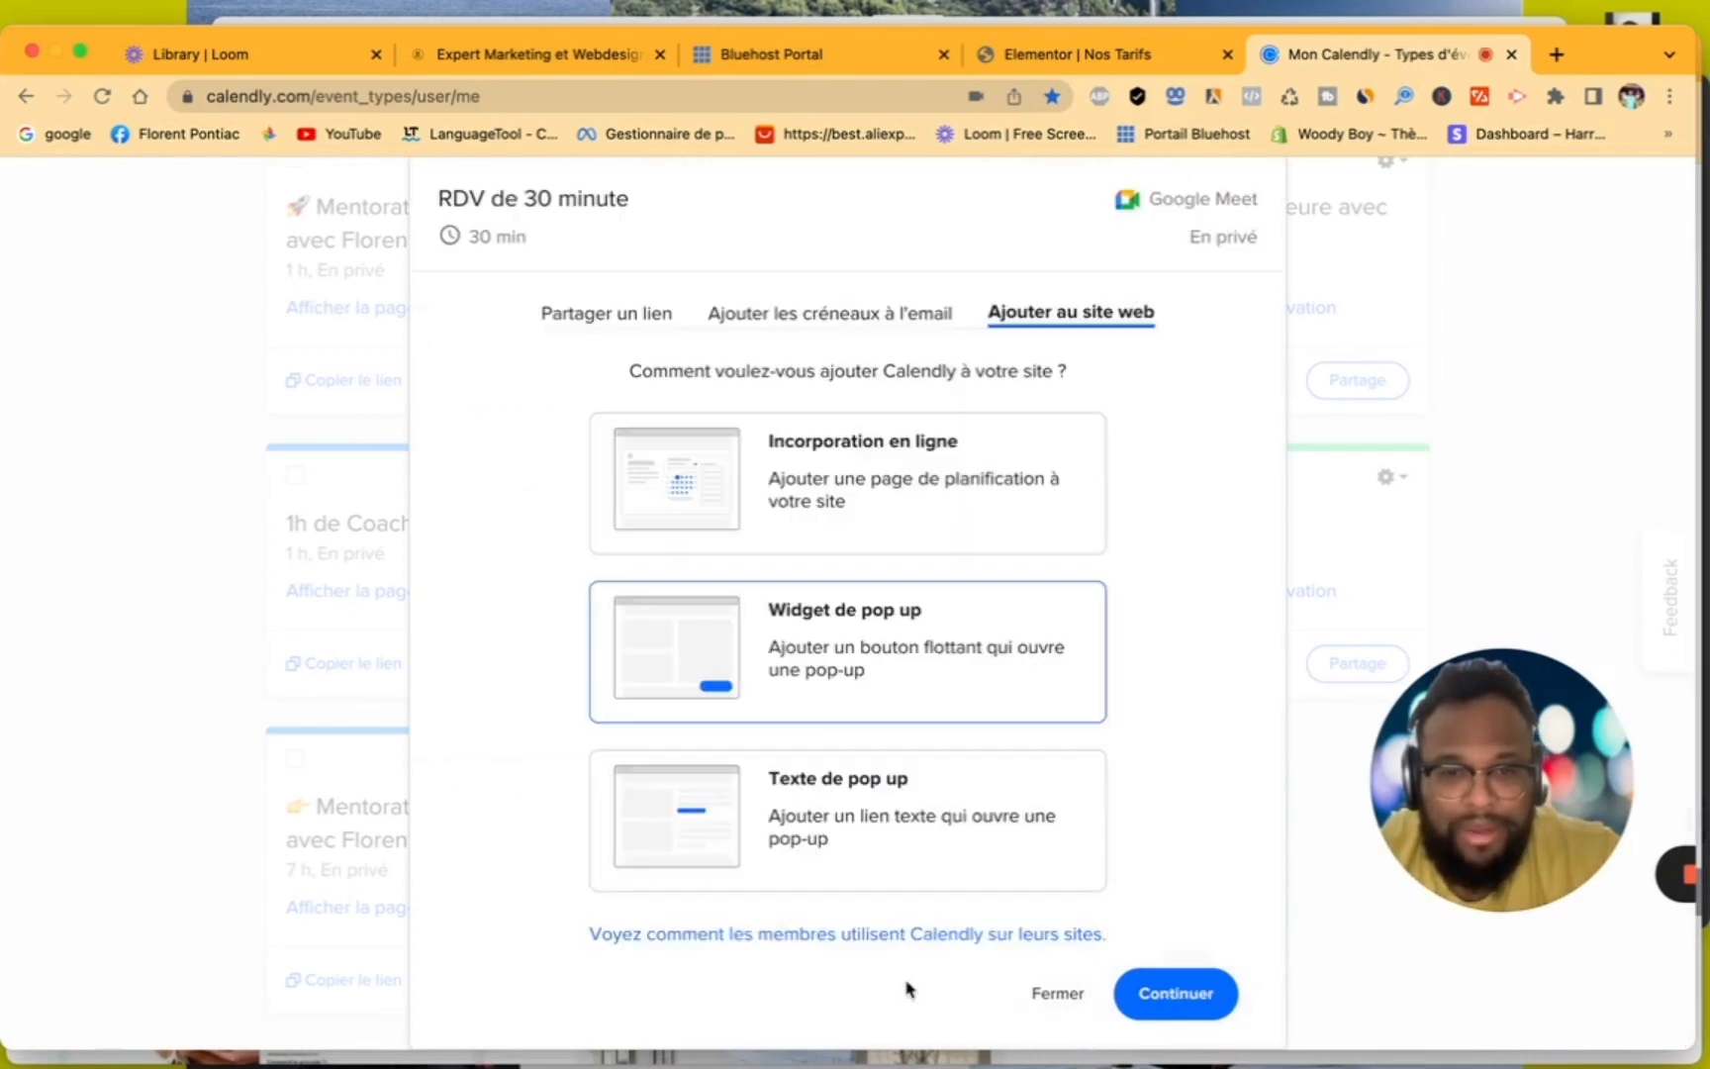
left_click(841, 824)
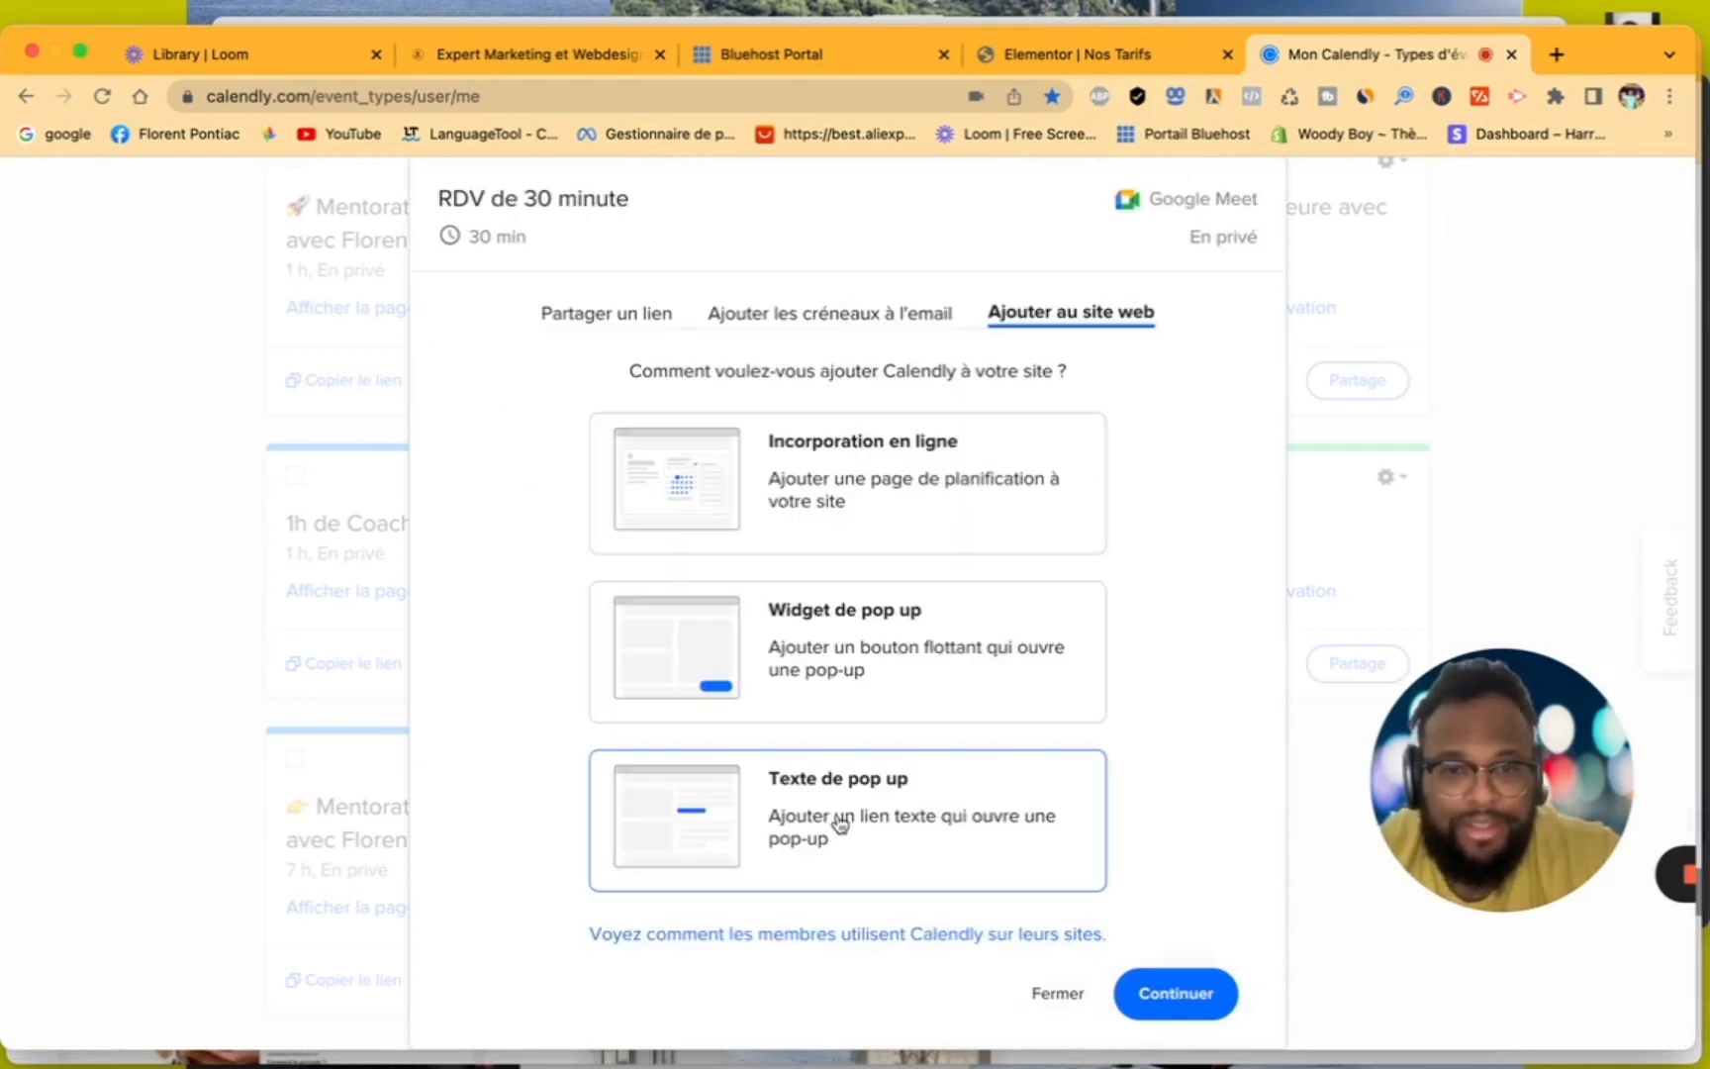
left_click(1223, 1012)
scroll(1080, 897, "down", 1)
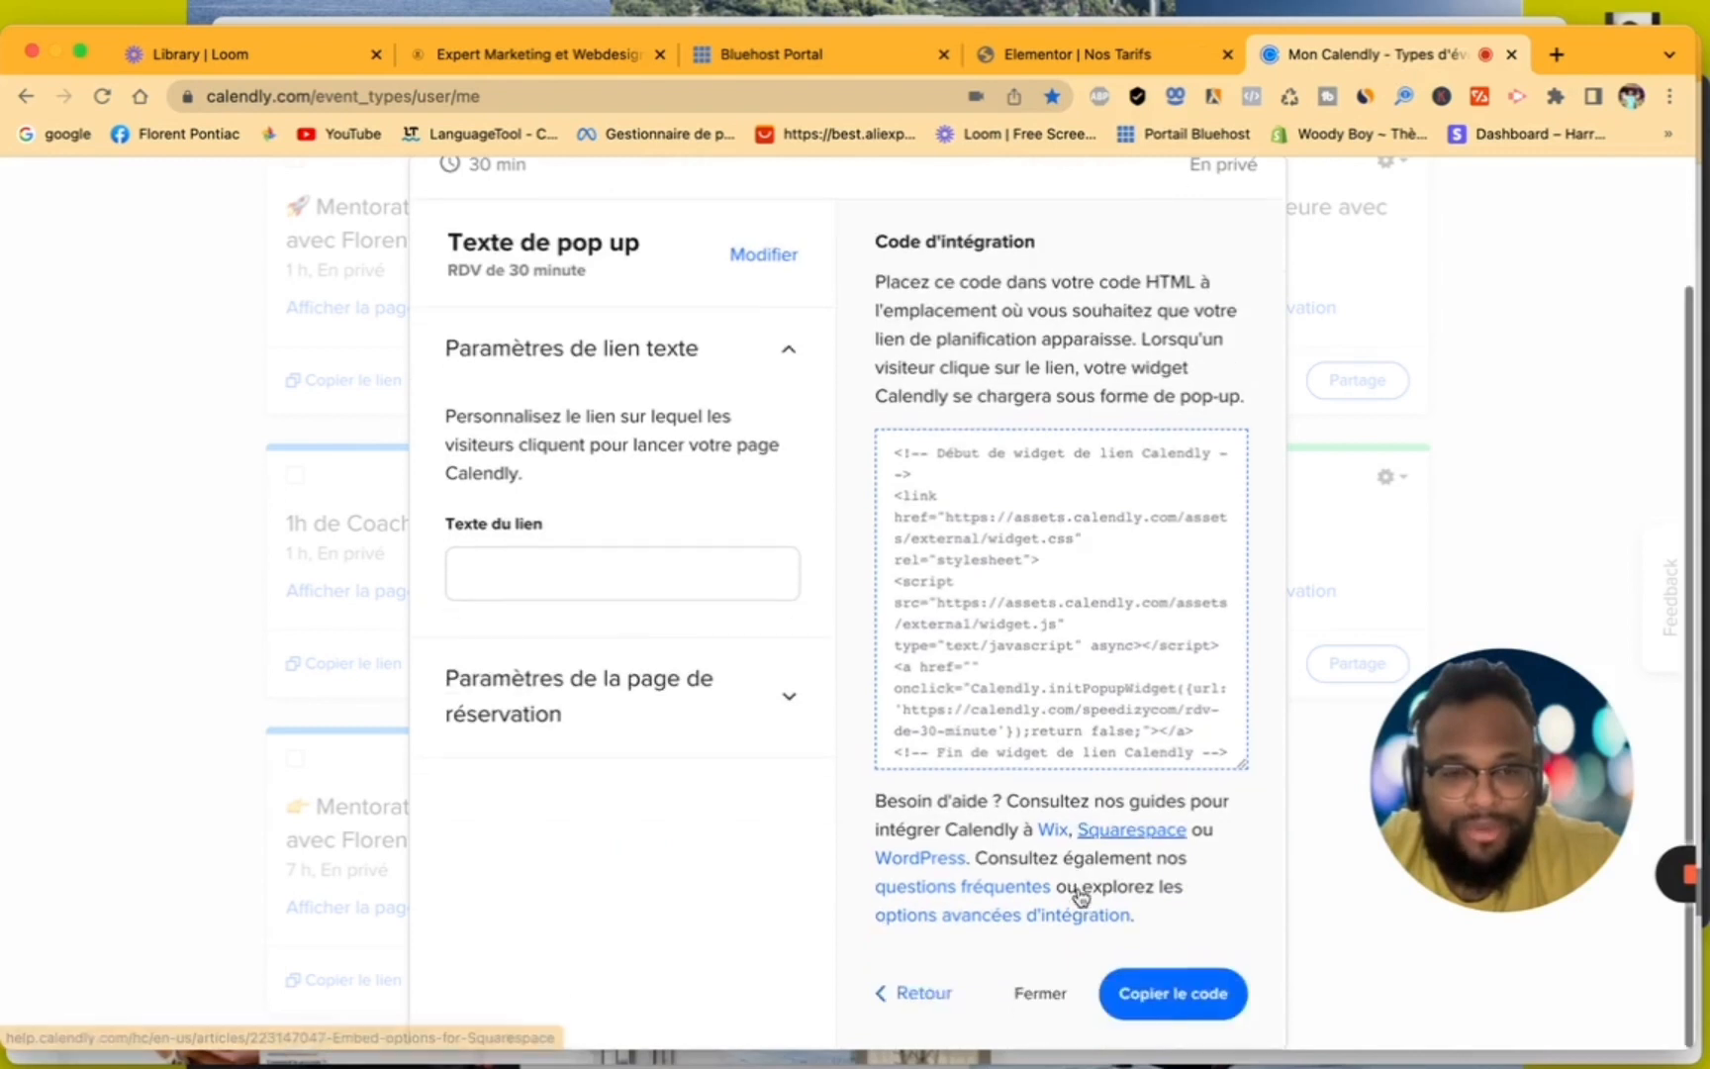
left_click(1146, 993)
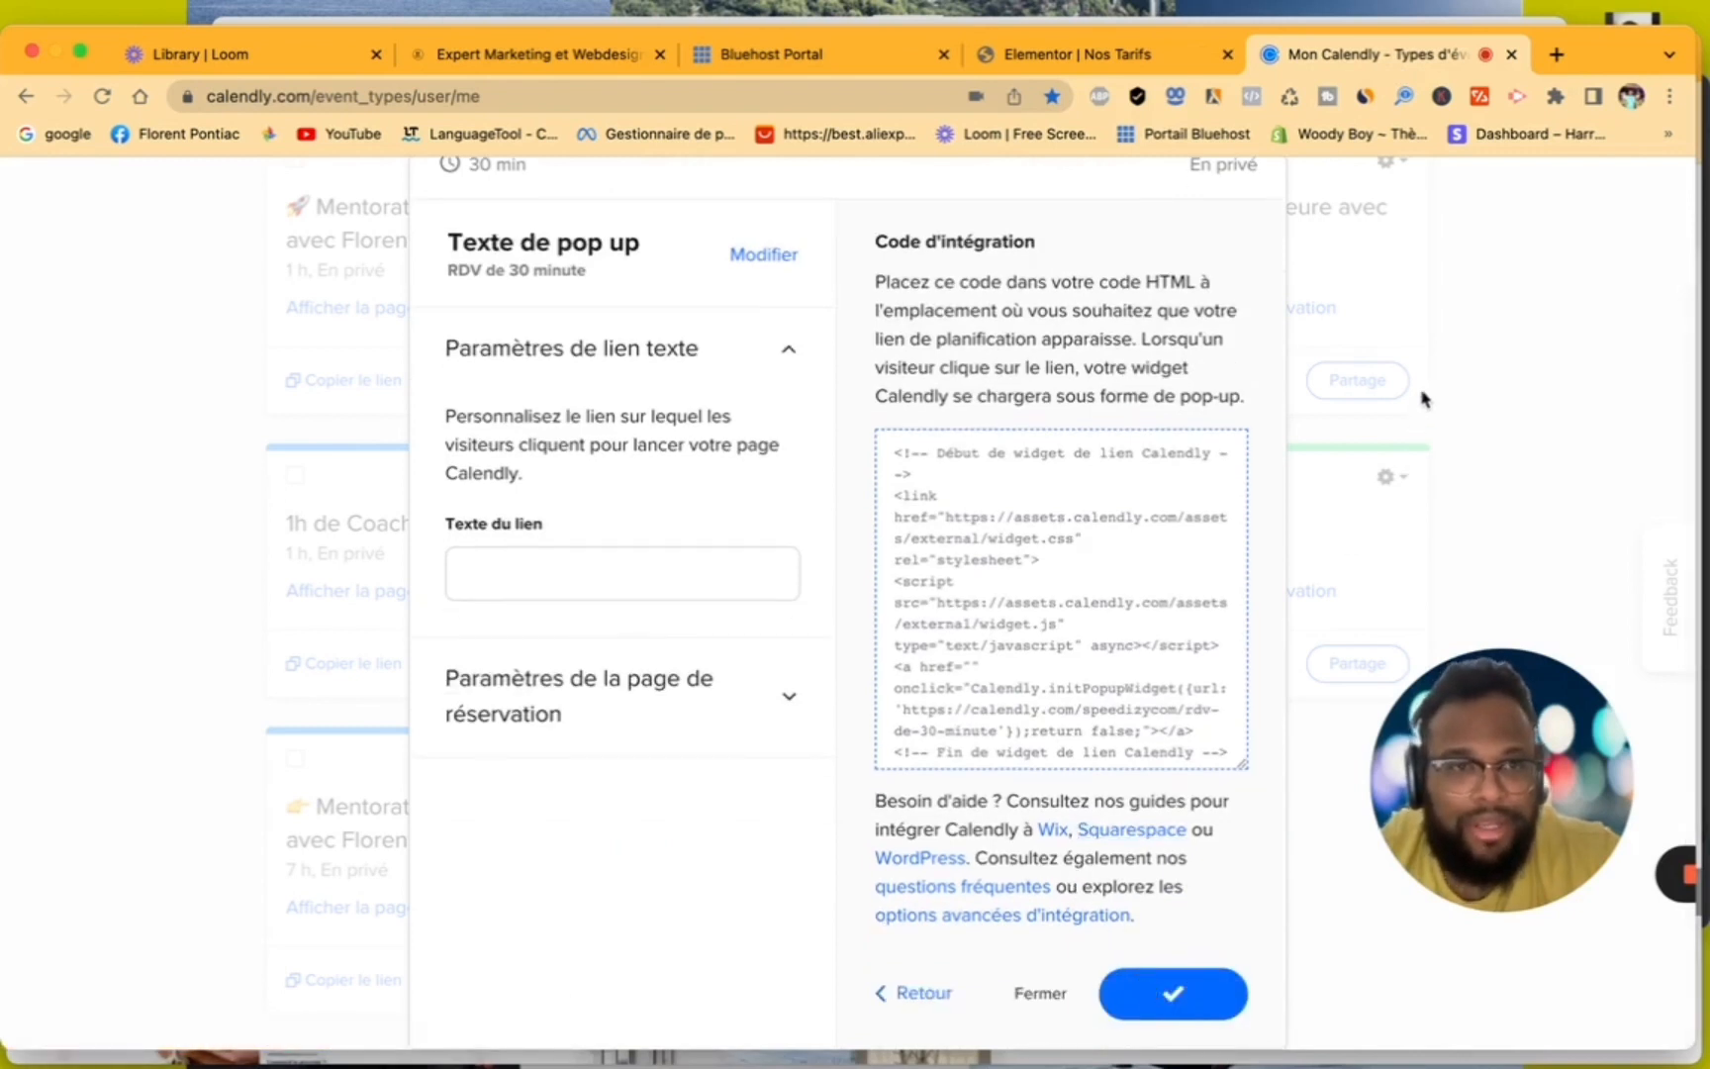
- Return to the Nos Tarifs editor and add an HTML widget below the icon boxes in the "List style with colorful icon" section
left_click(1124, 55)
scroll(1158, 713, "up", 3)
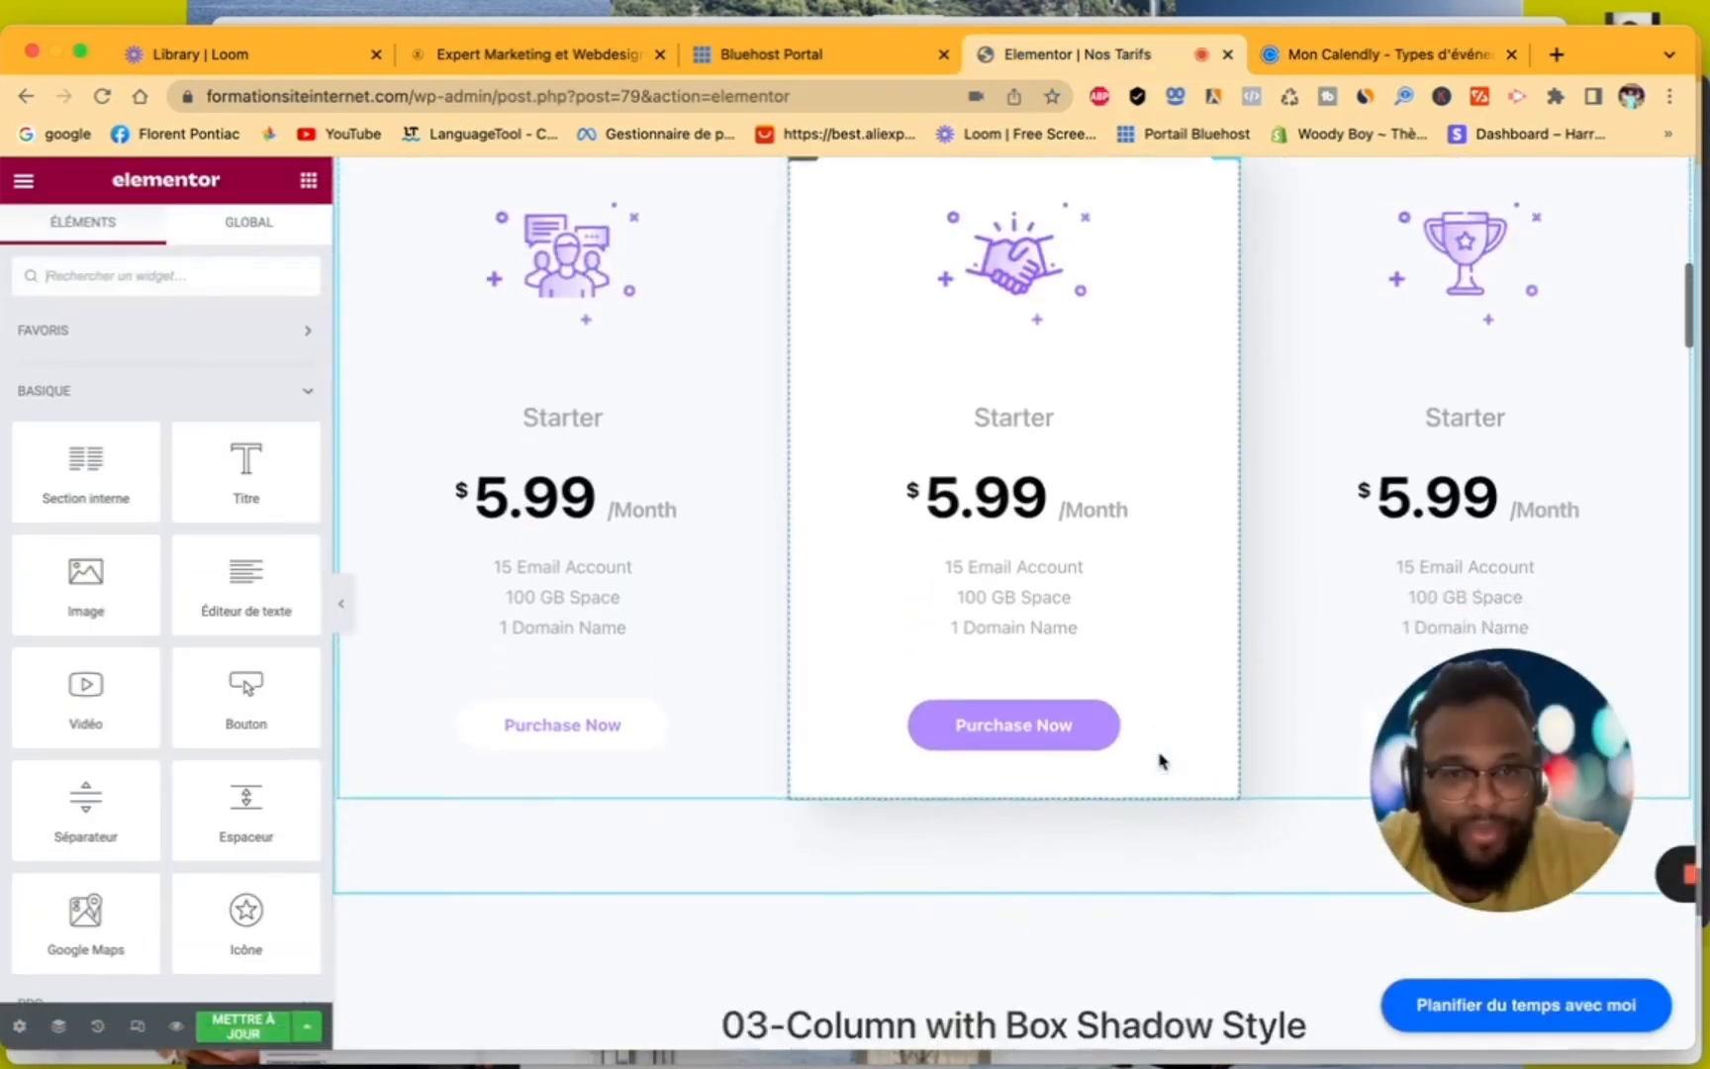
scroll(1096, 730, "up", 10)
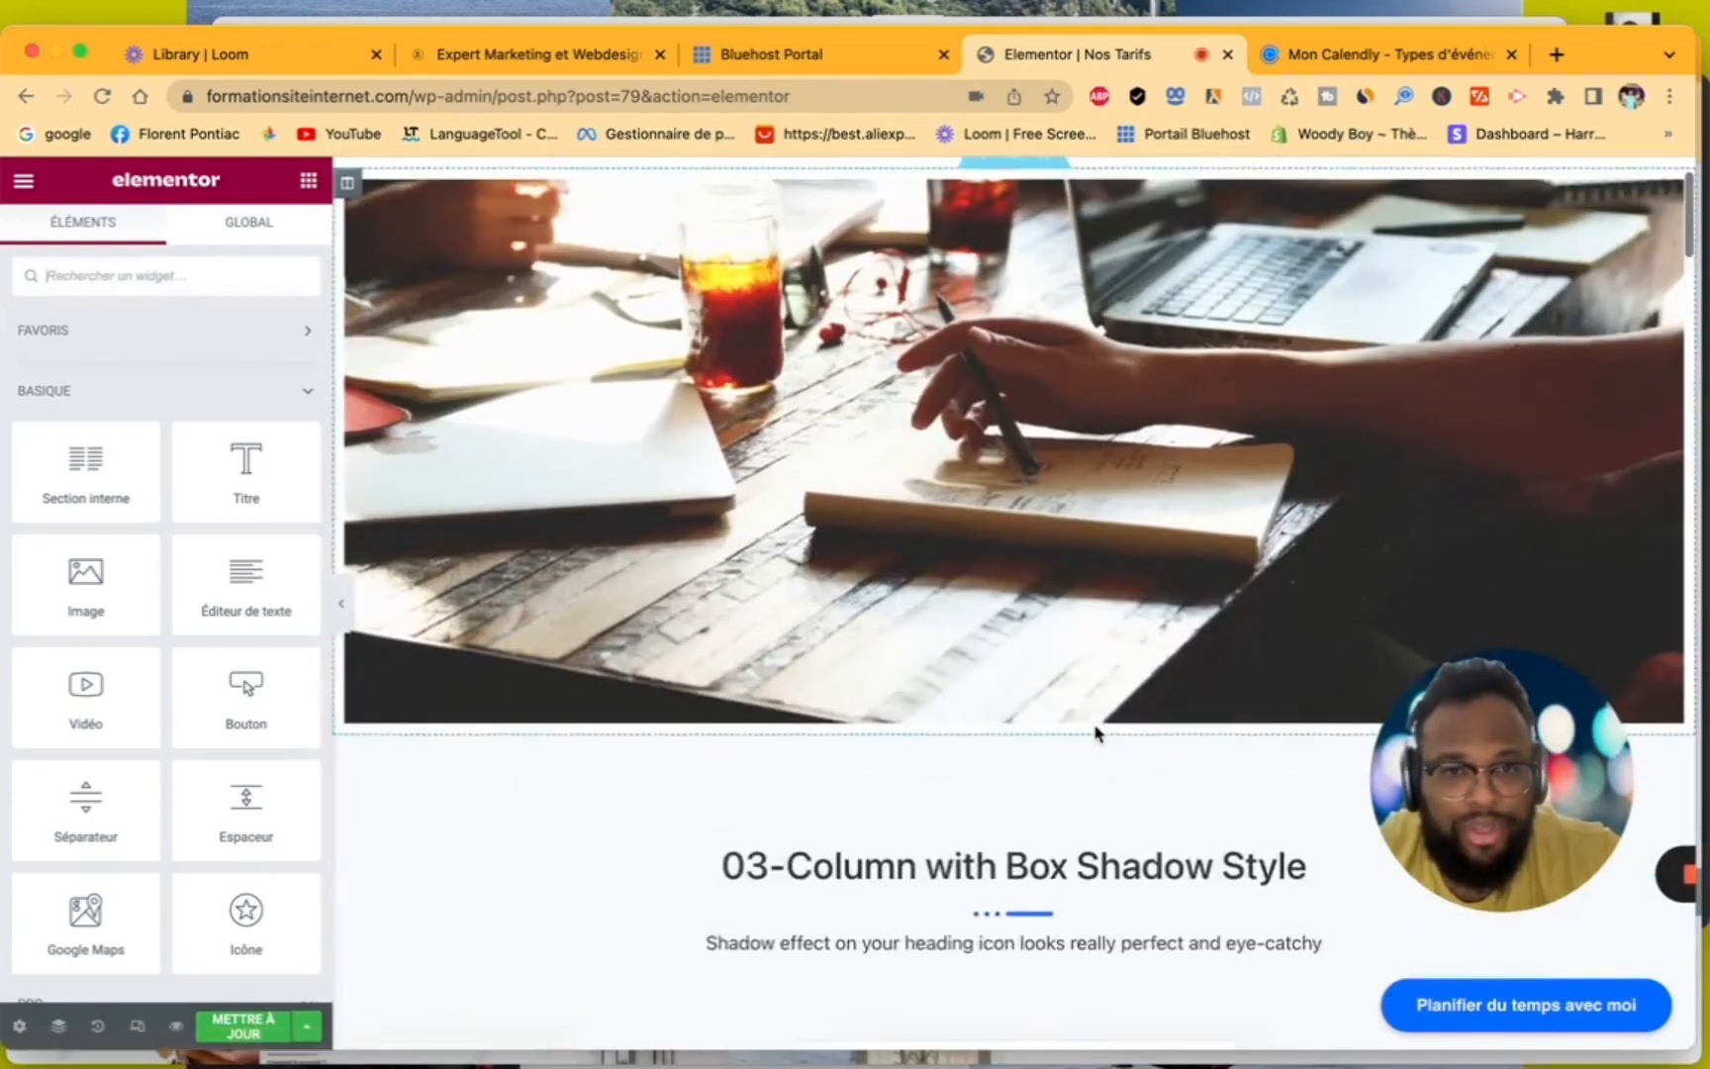
scroll(1096, 733, "down", 5)
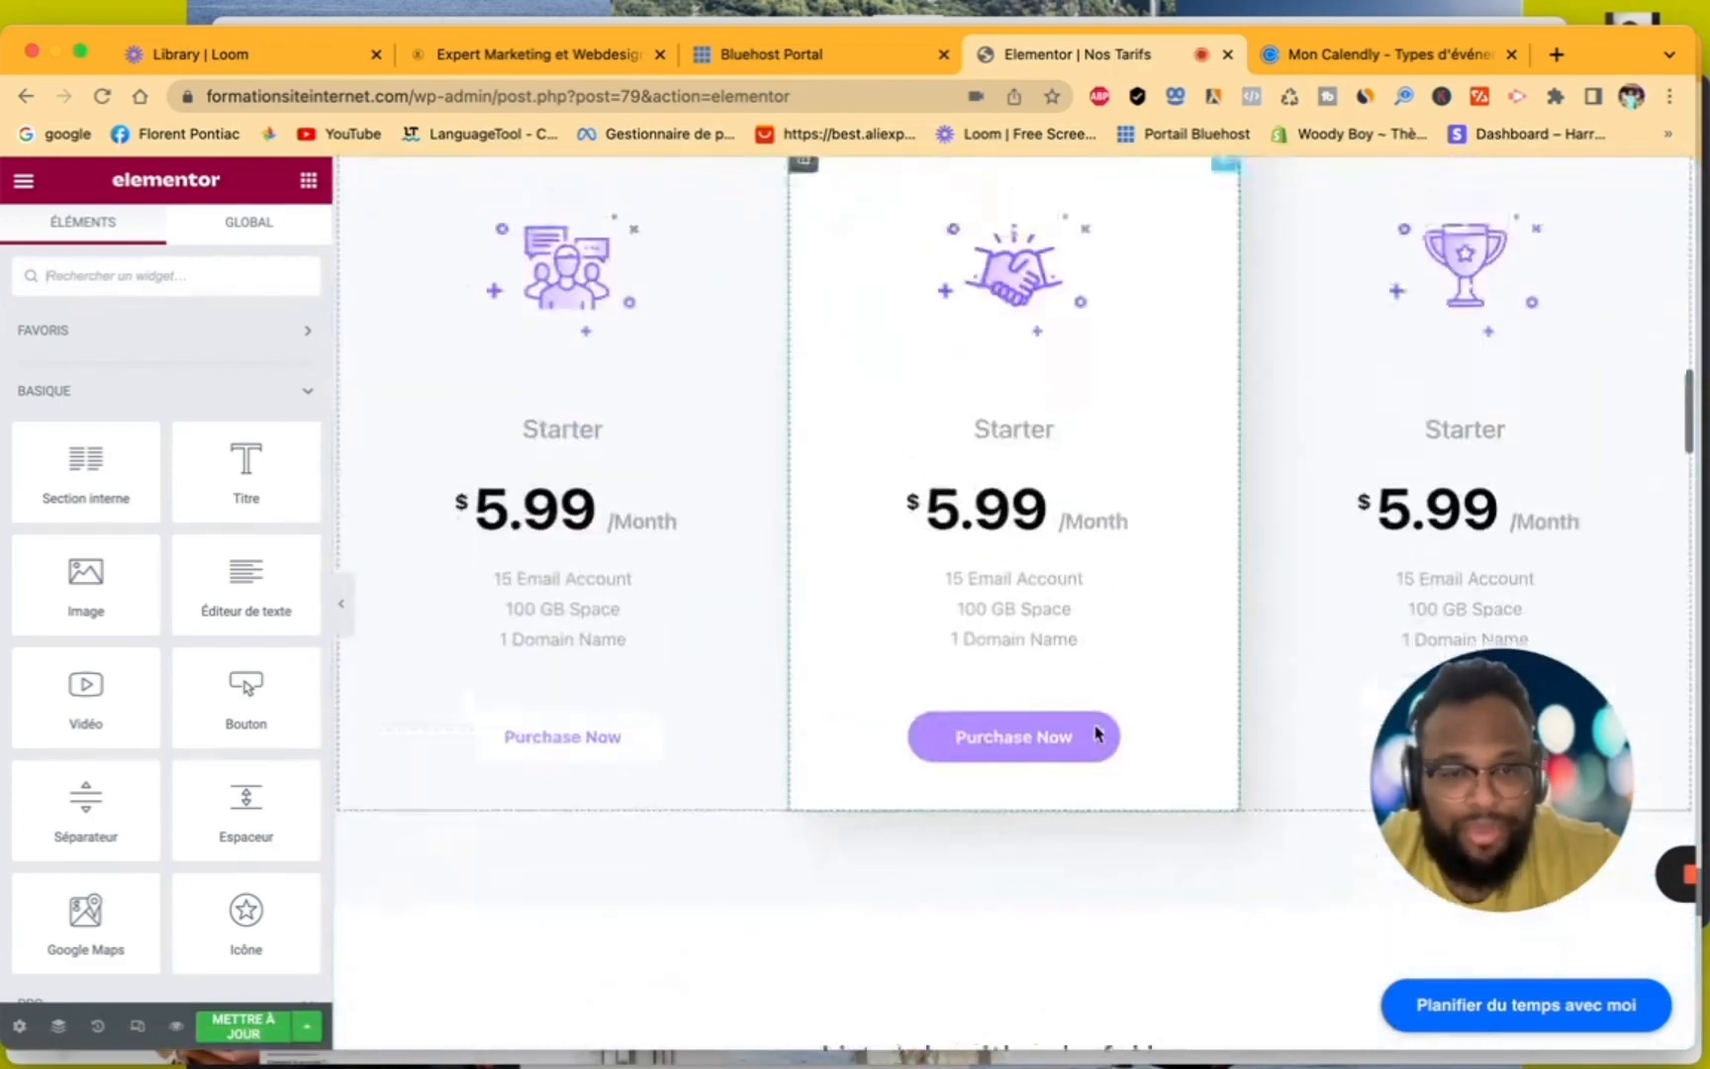
scroll(1096, 732, "down", 10)
scroll(1095, 732, "up", 2)
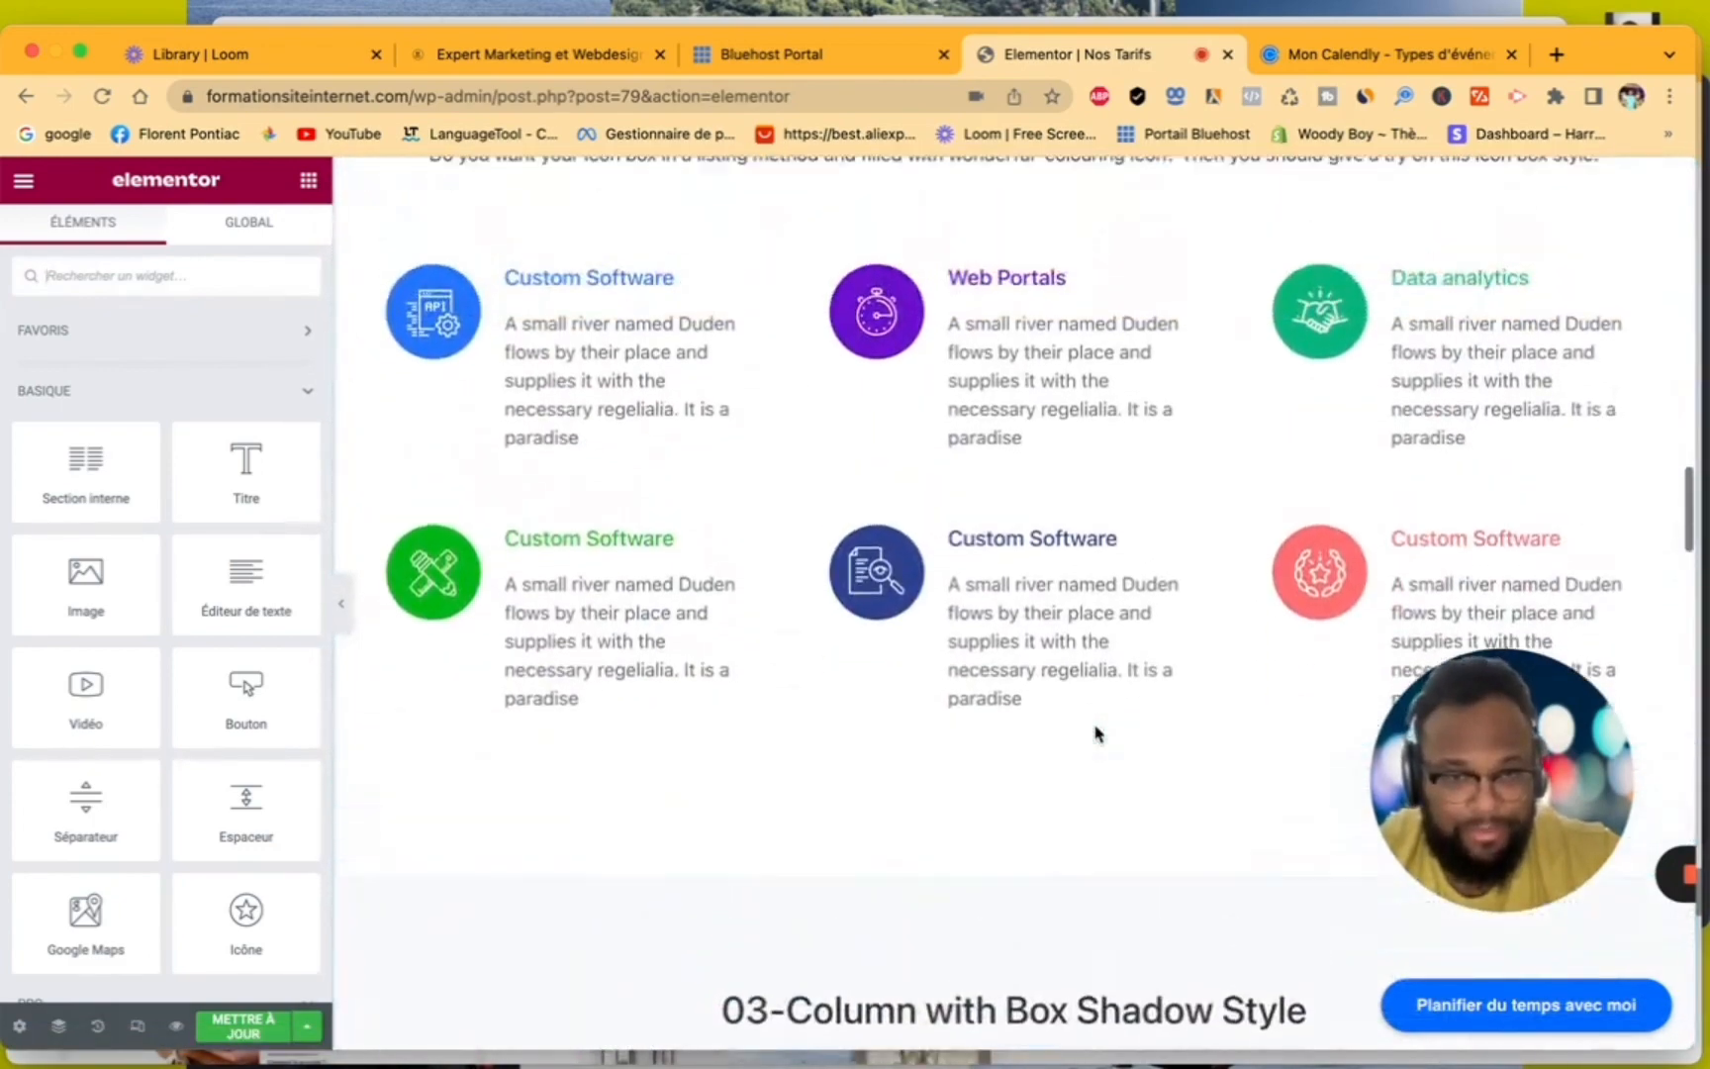
scroll(1096, 733, "up", 1)
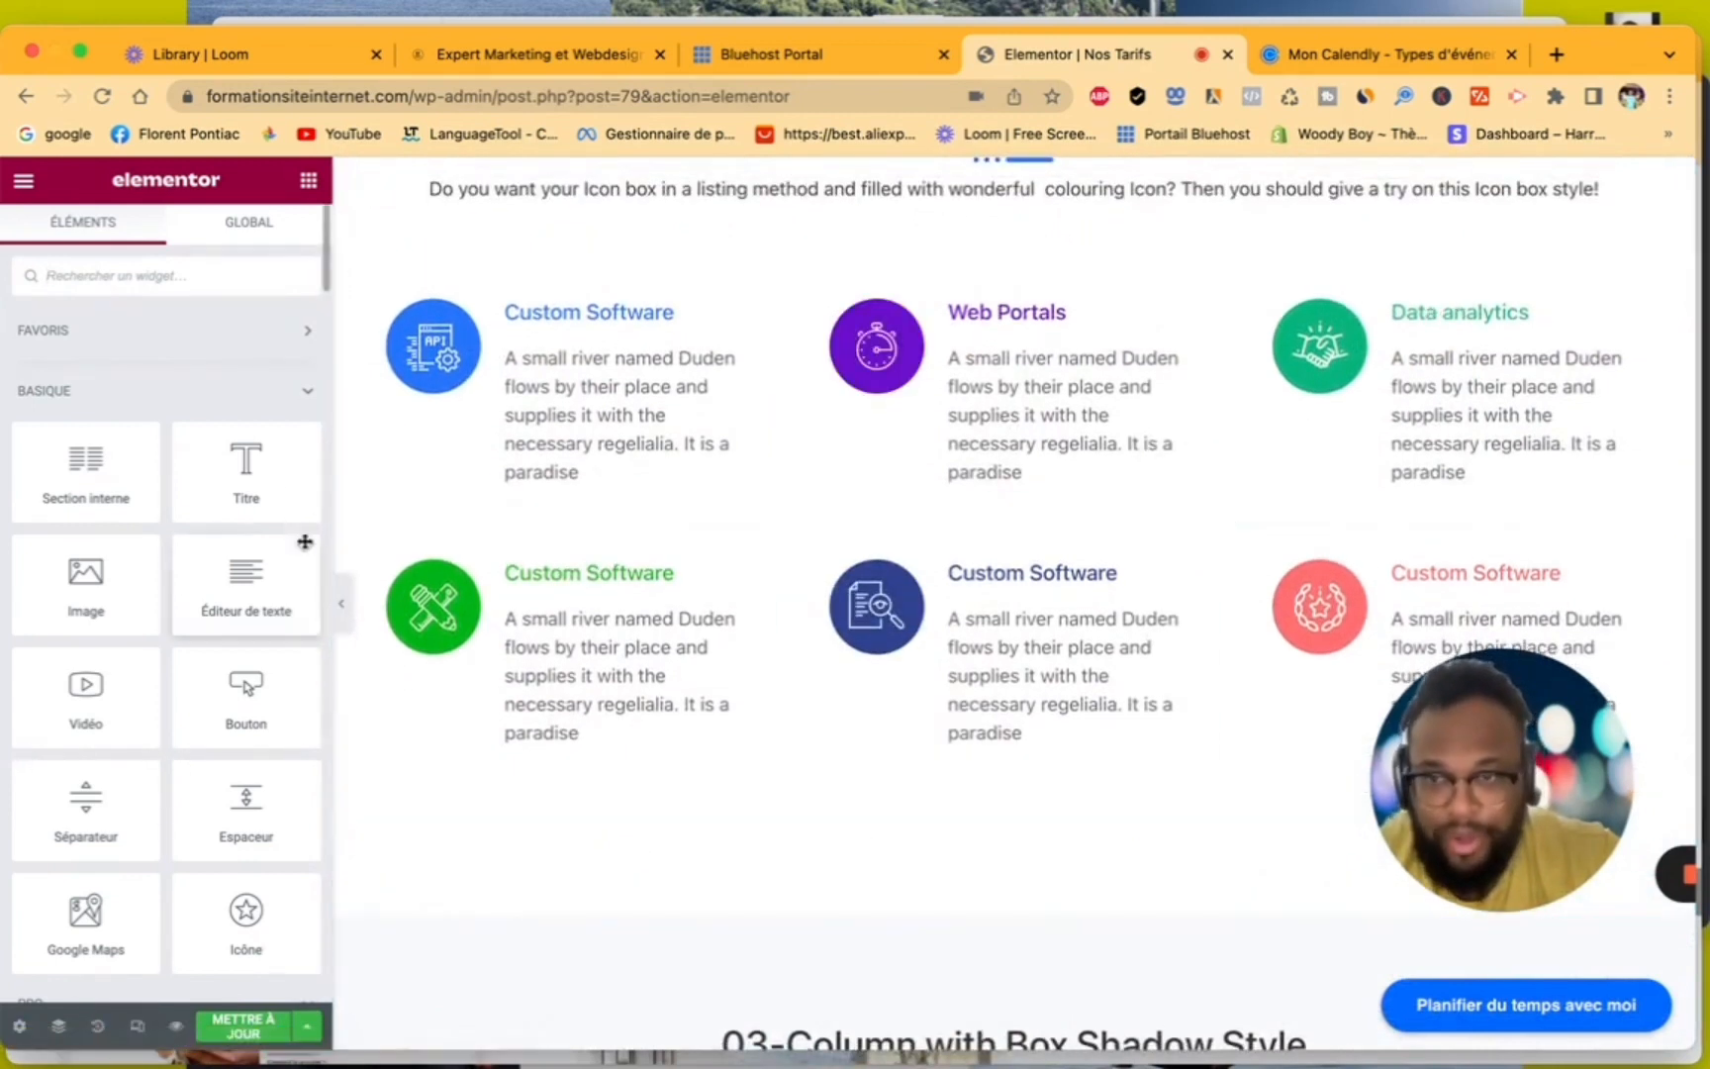
left_click(211, 275)
type("html")
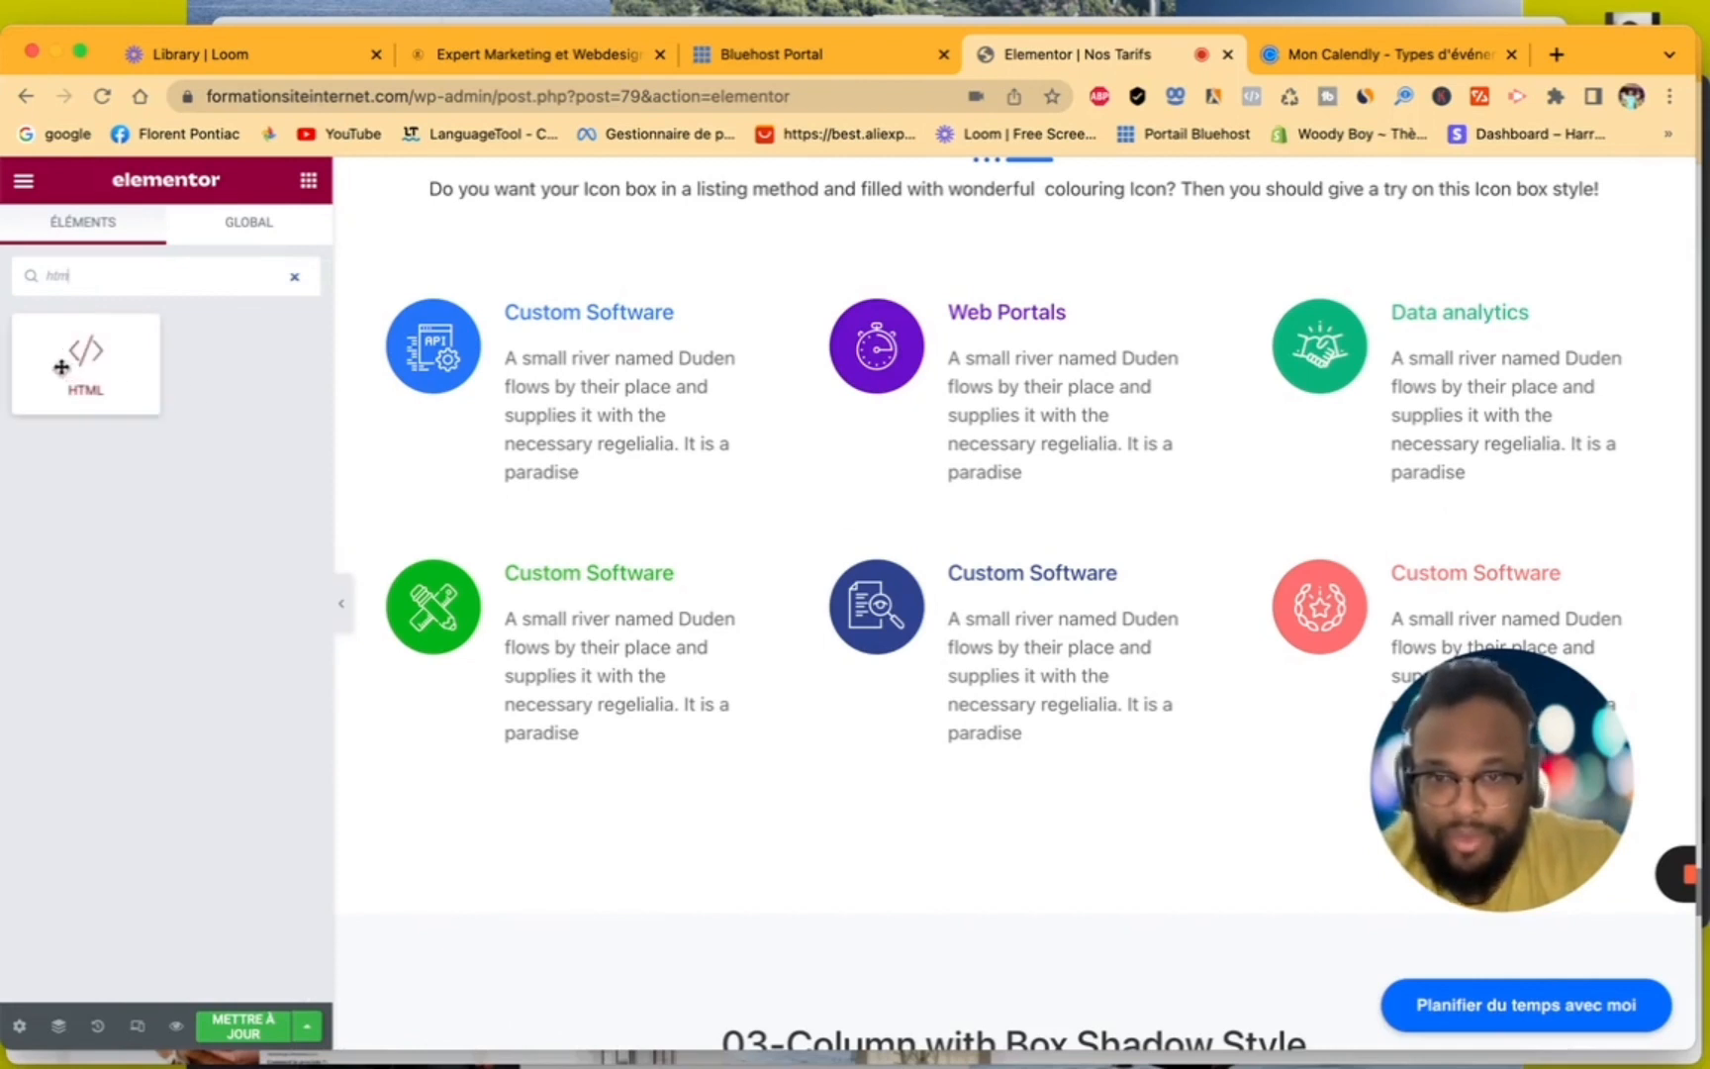
left_click_drag(61, 369, 985, 791)
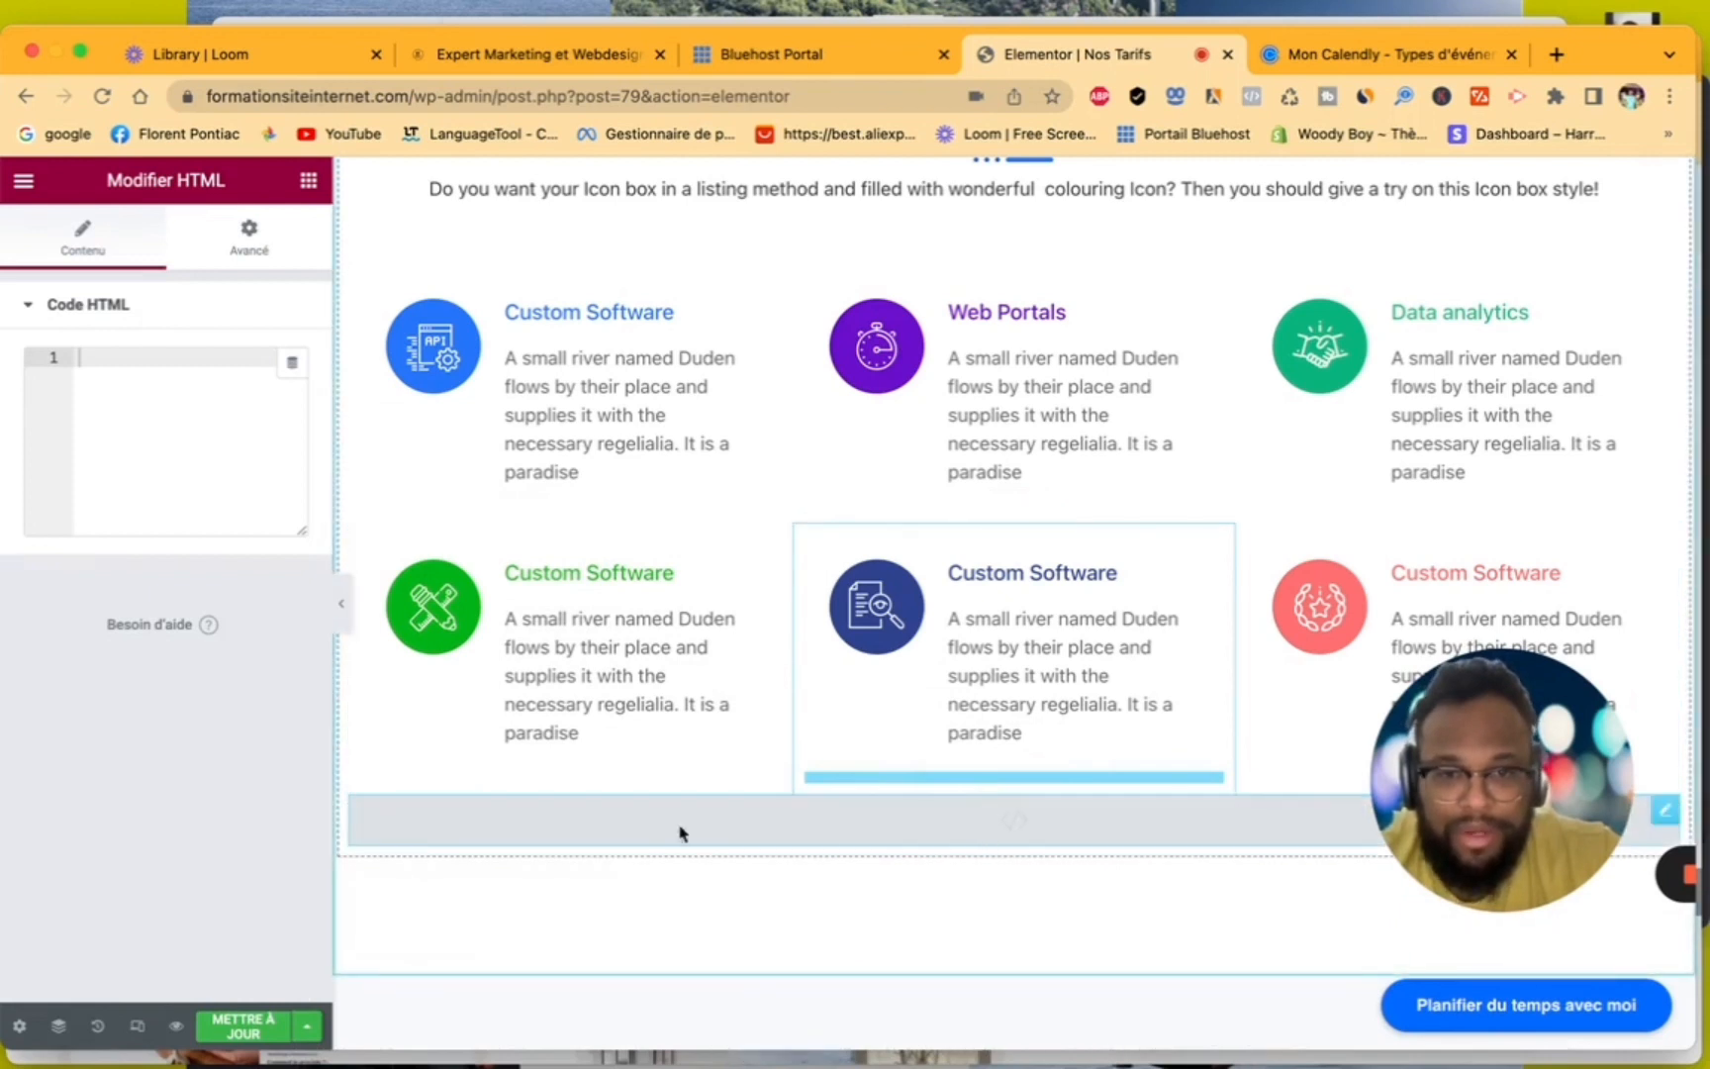
- Paste the copied Calendly pop-up text code into the HTML widget and update the page
right_click(183, 352)
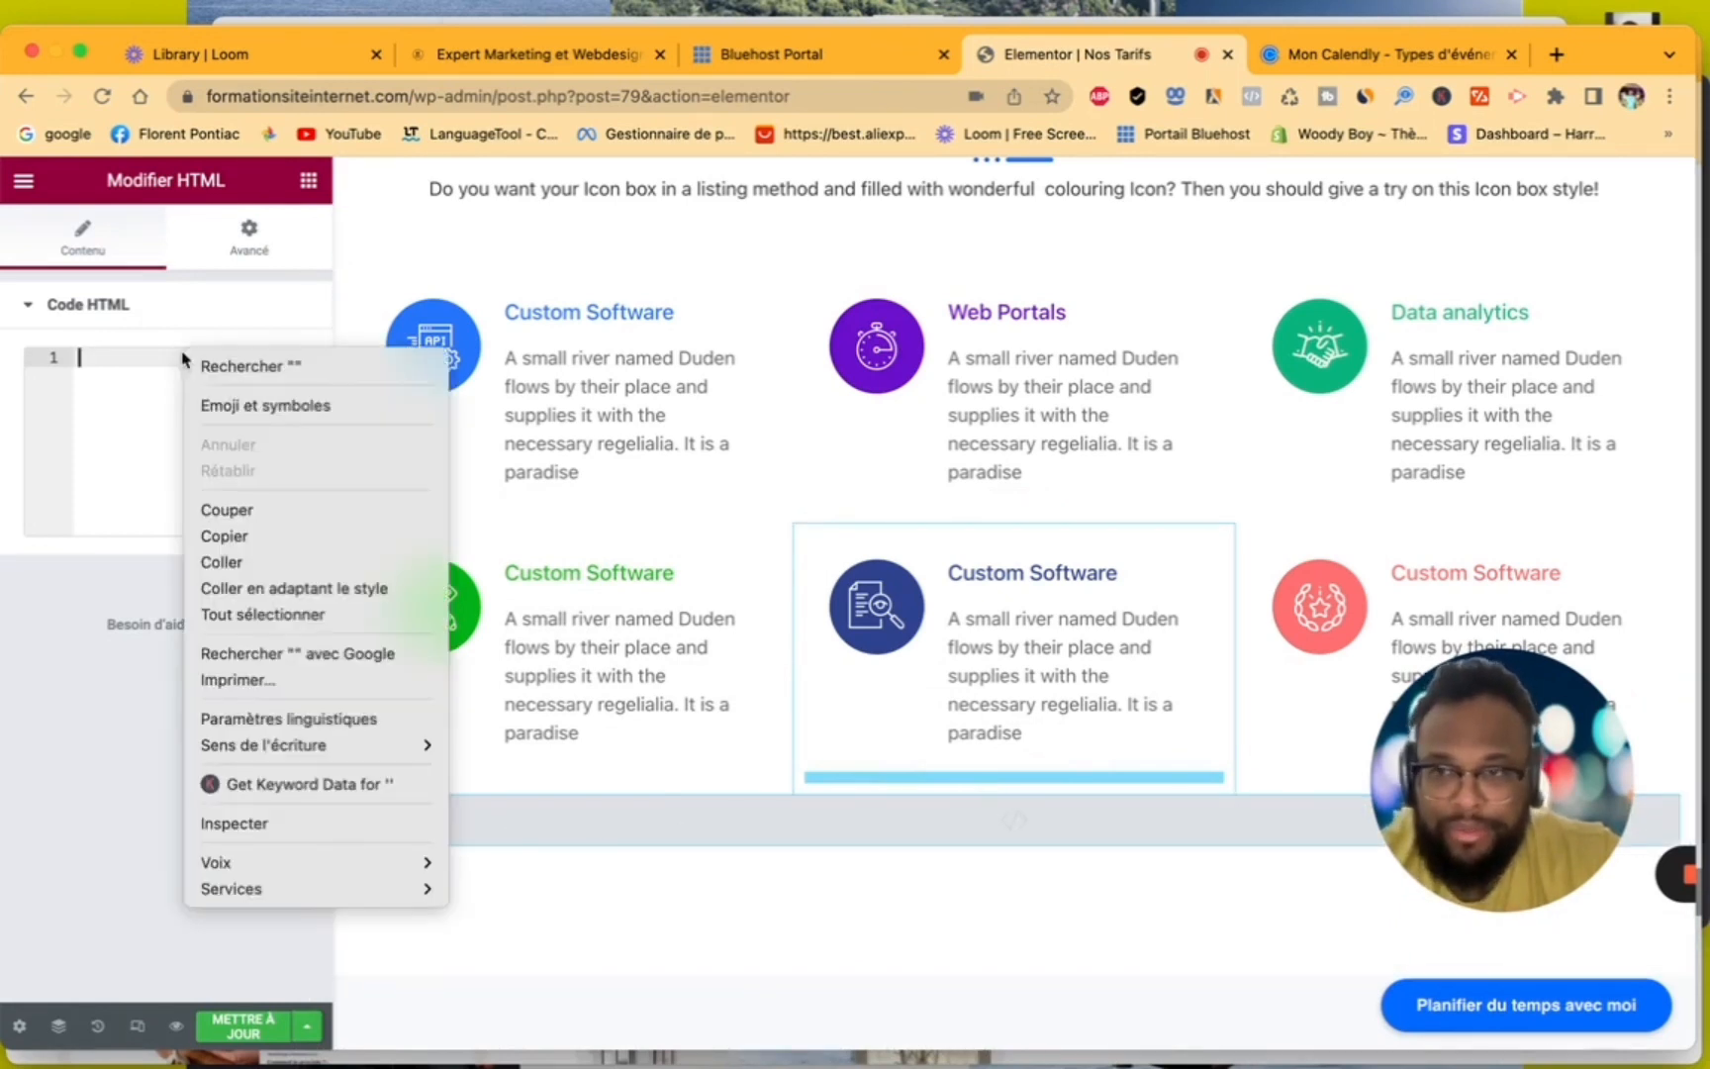
left_click(245, 572)
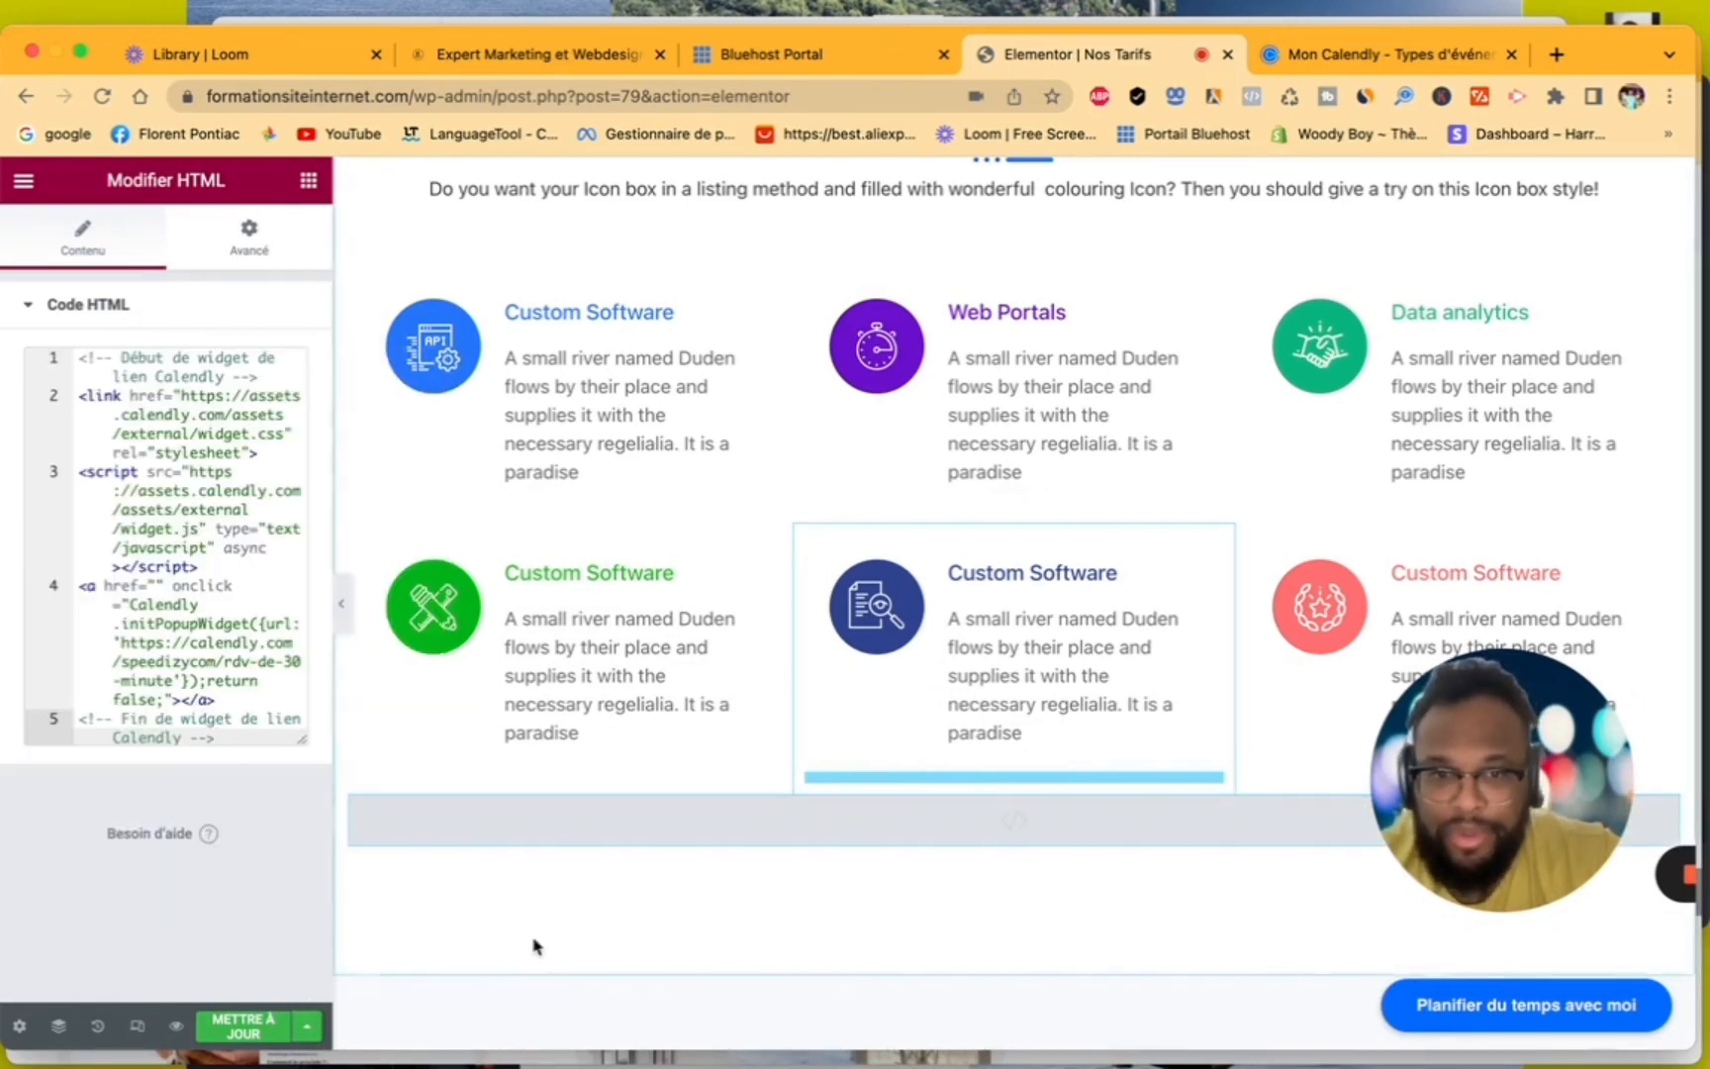
left_click(239, 1027)
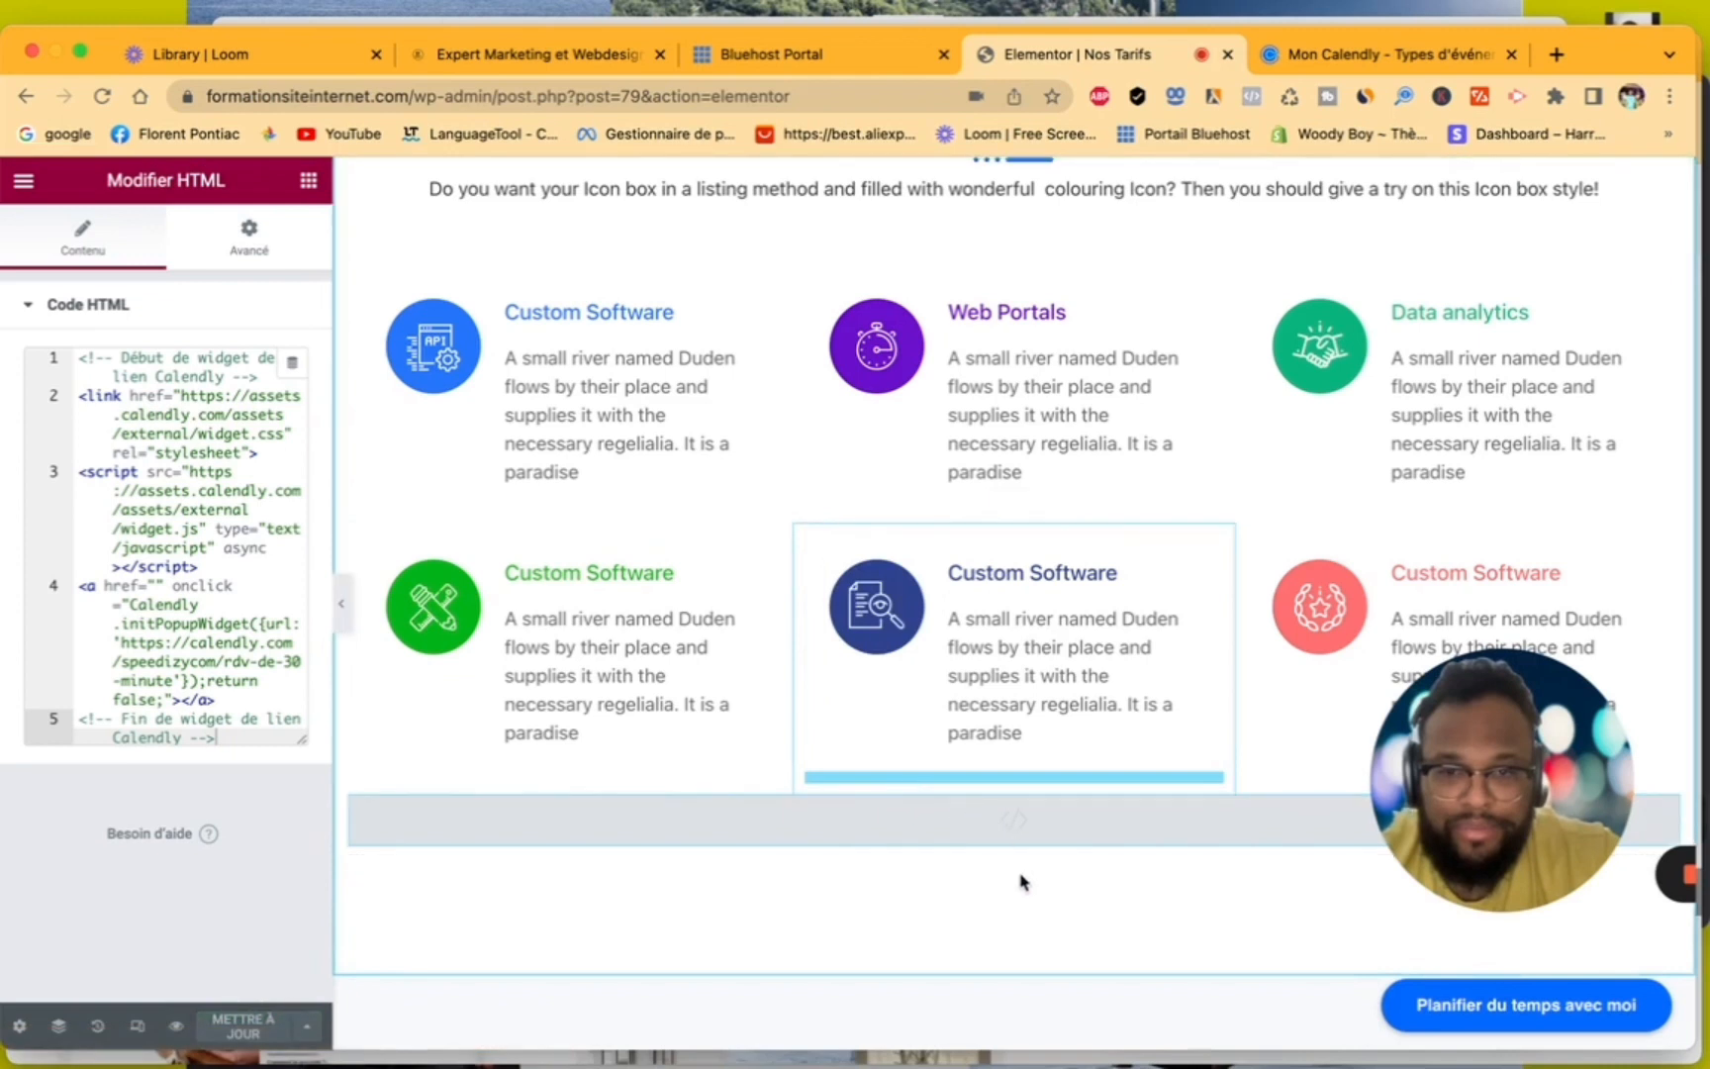
- View the published Nos Tarifs page and look for the Calendly text link below the colorful icon boxes
left_click(22, 180)
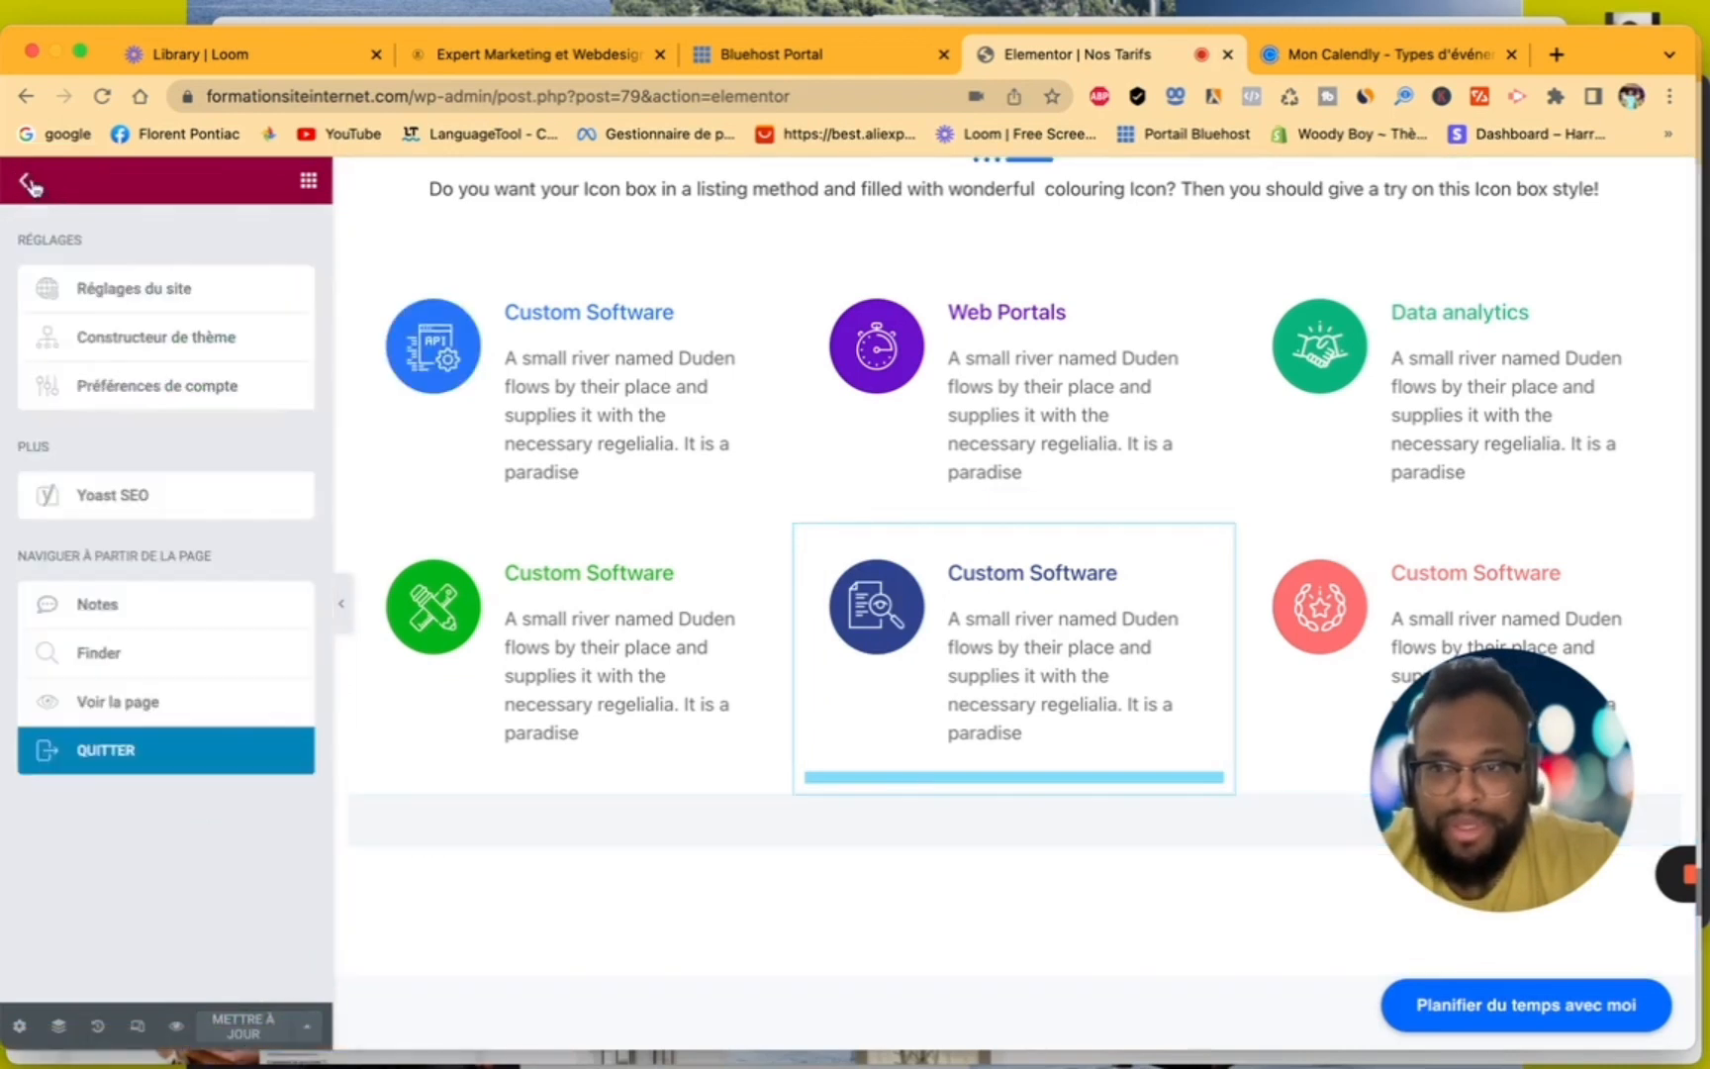
left_click(166, 707)
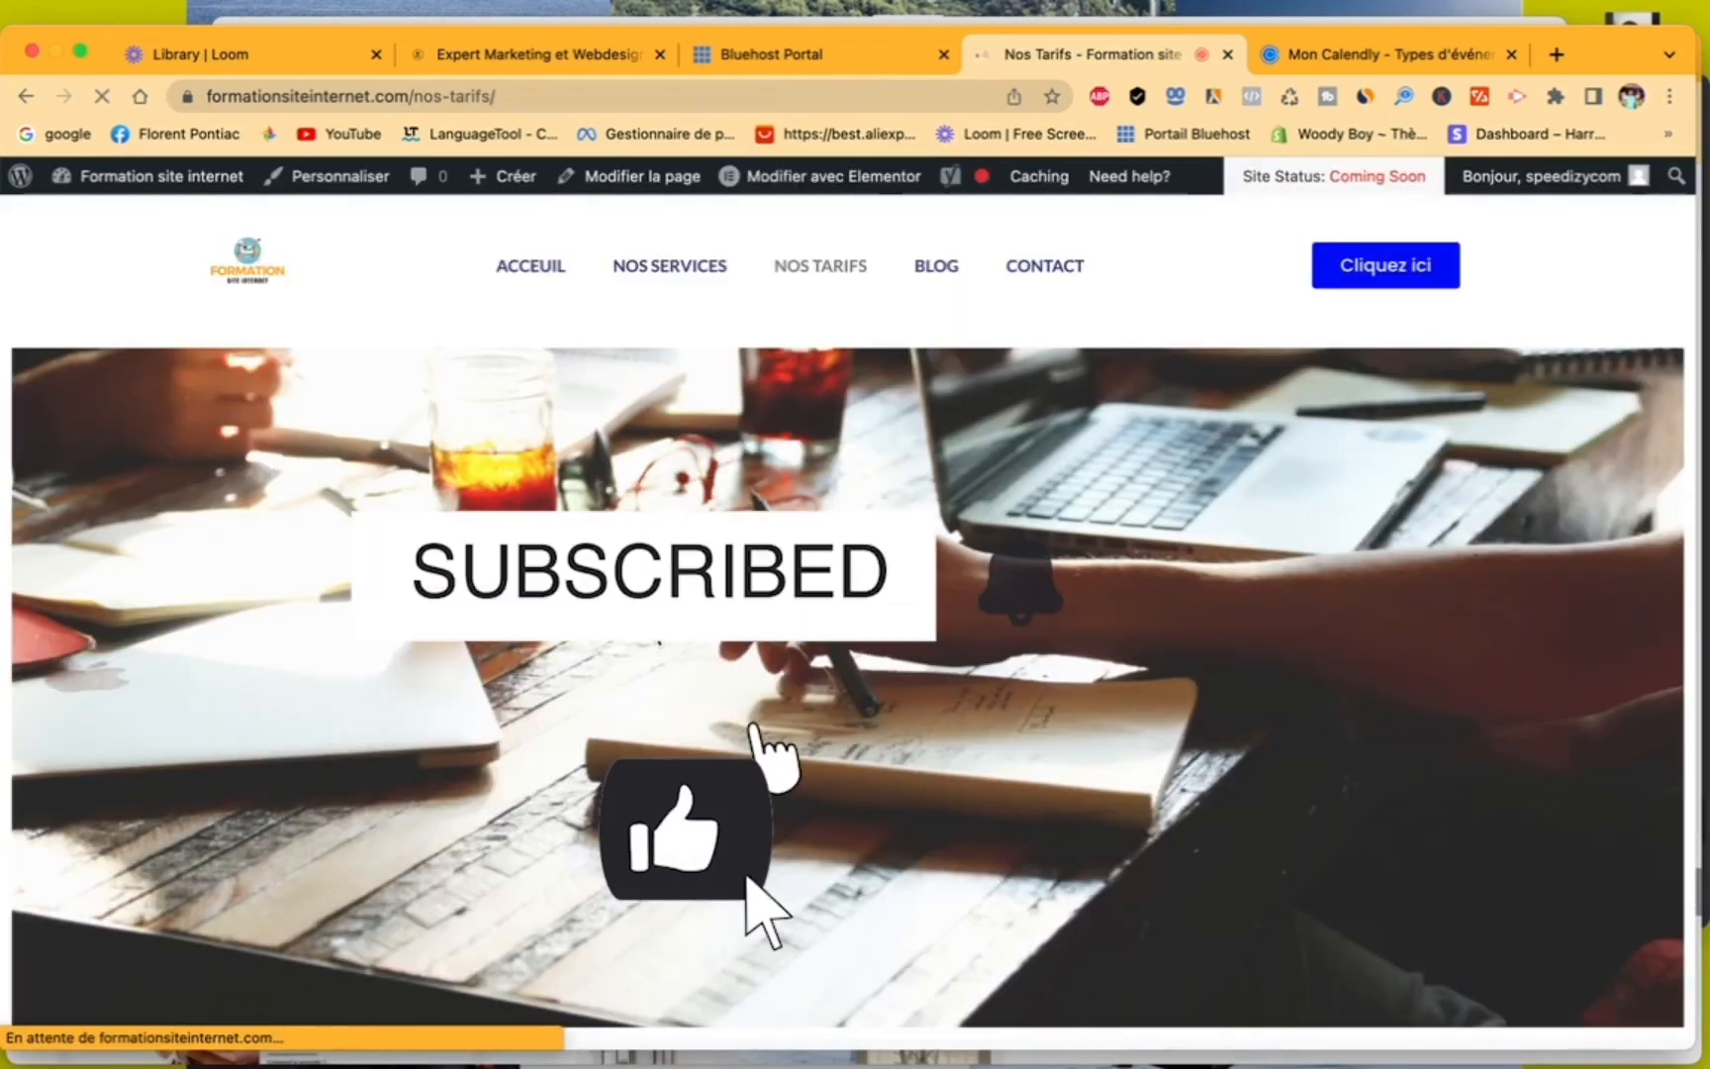
scroll(767, 693, "down", 10)
scroll(744, 661, "down", 15)
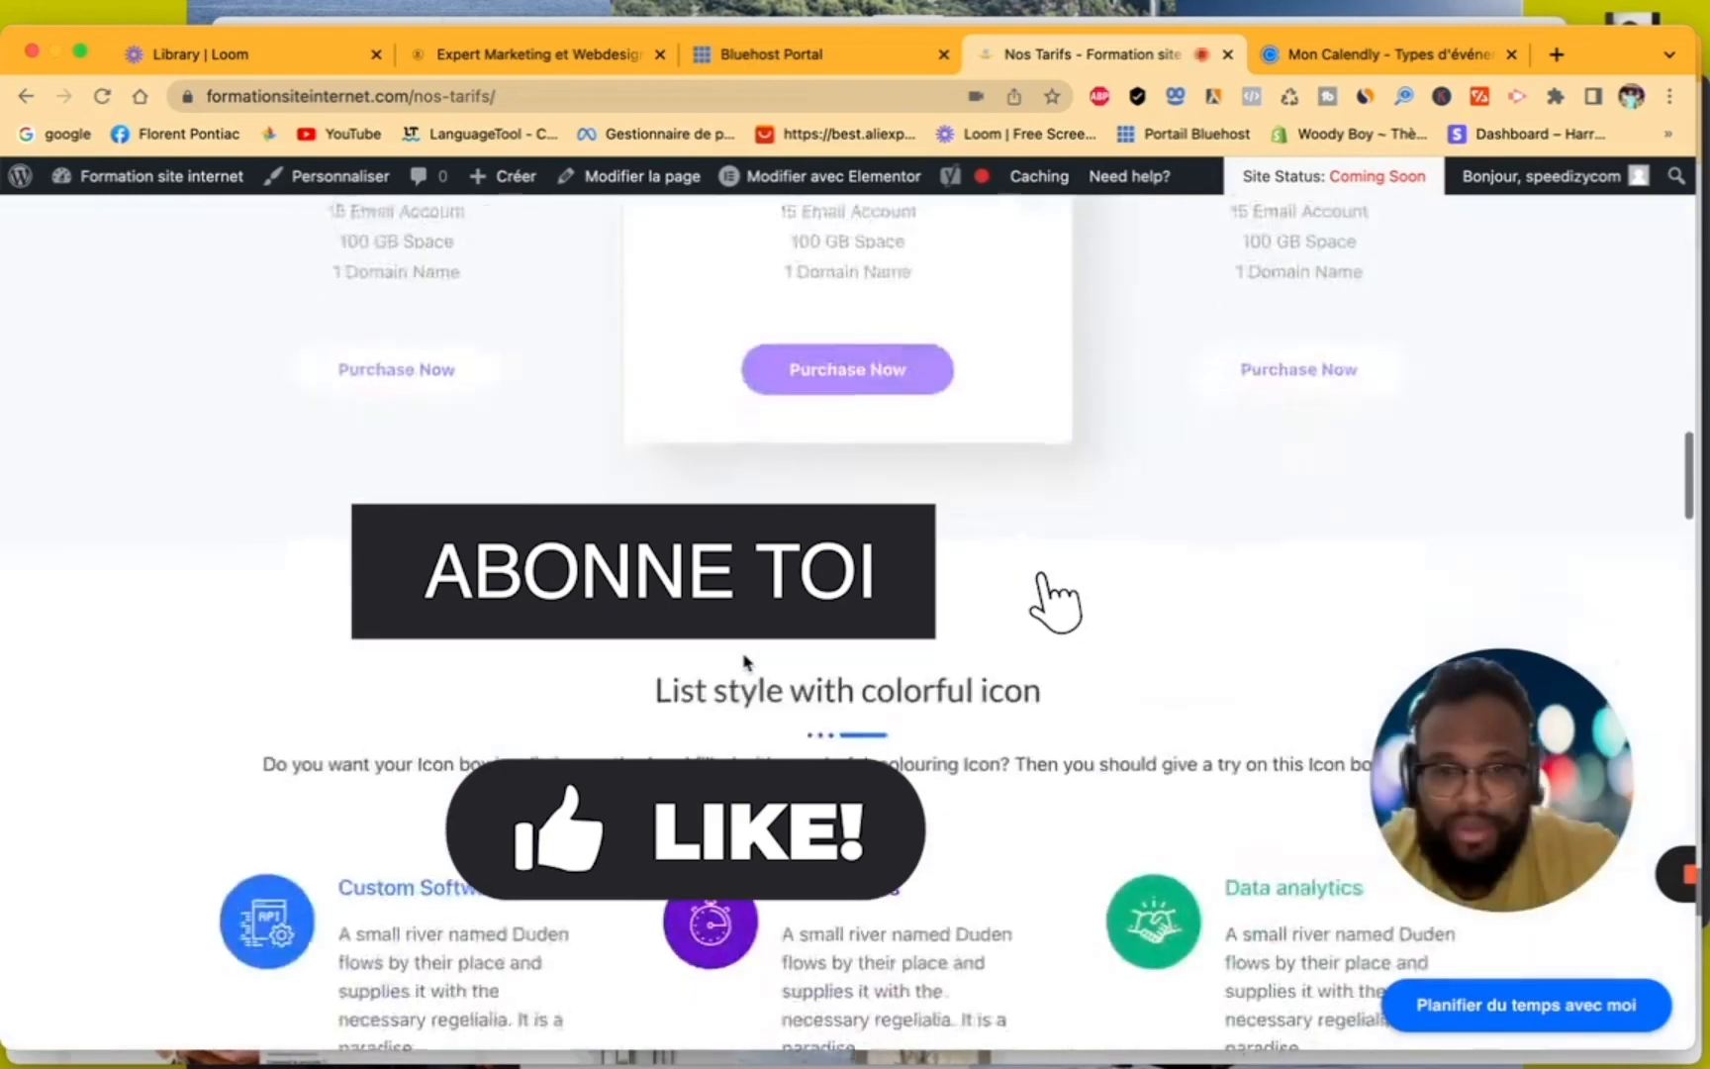
scroll(744, 661, "up", 3)
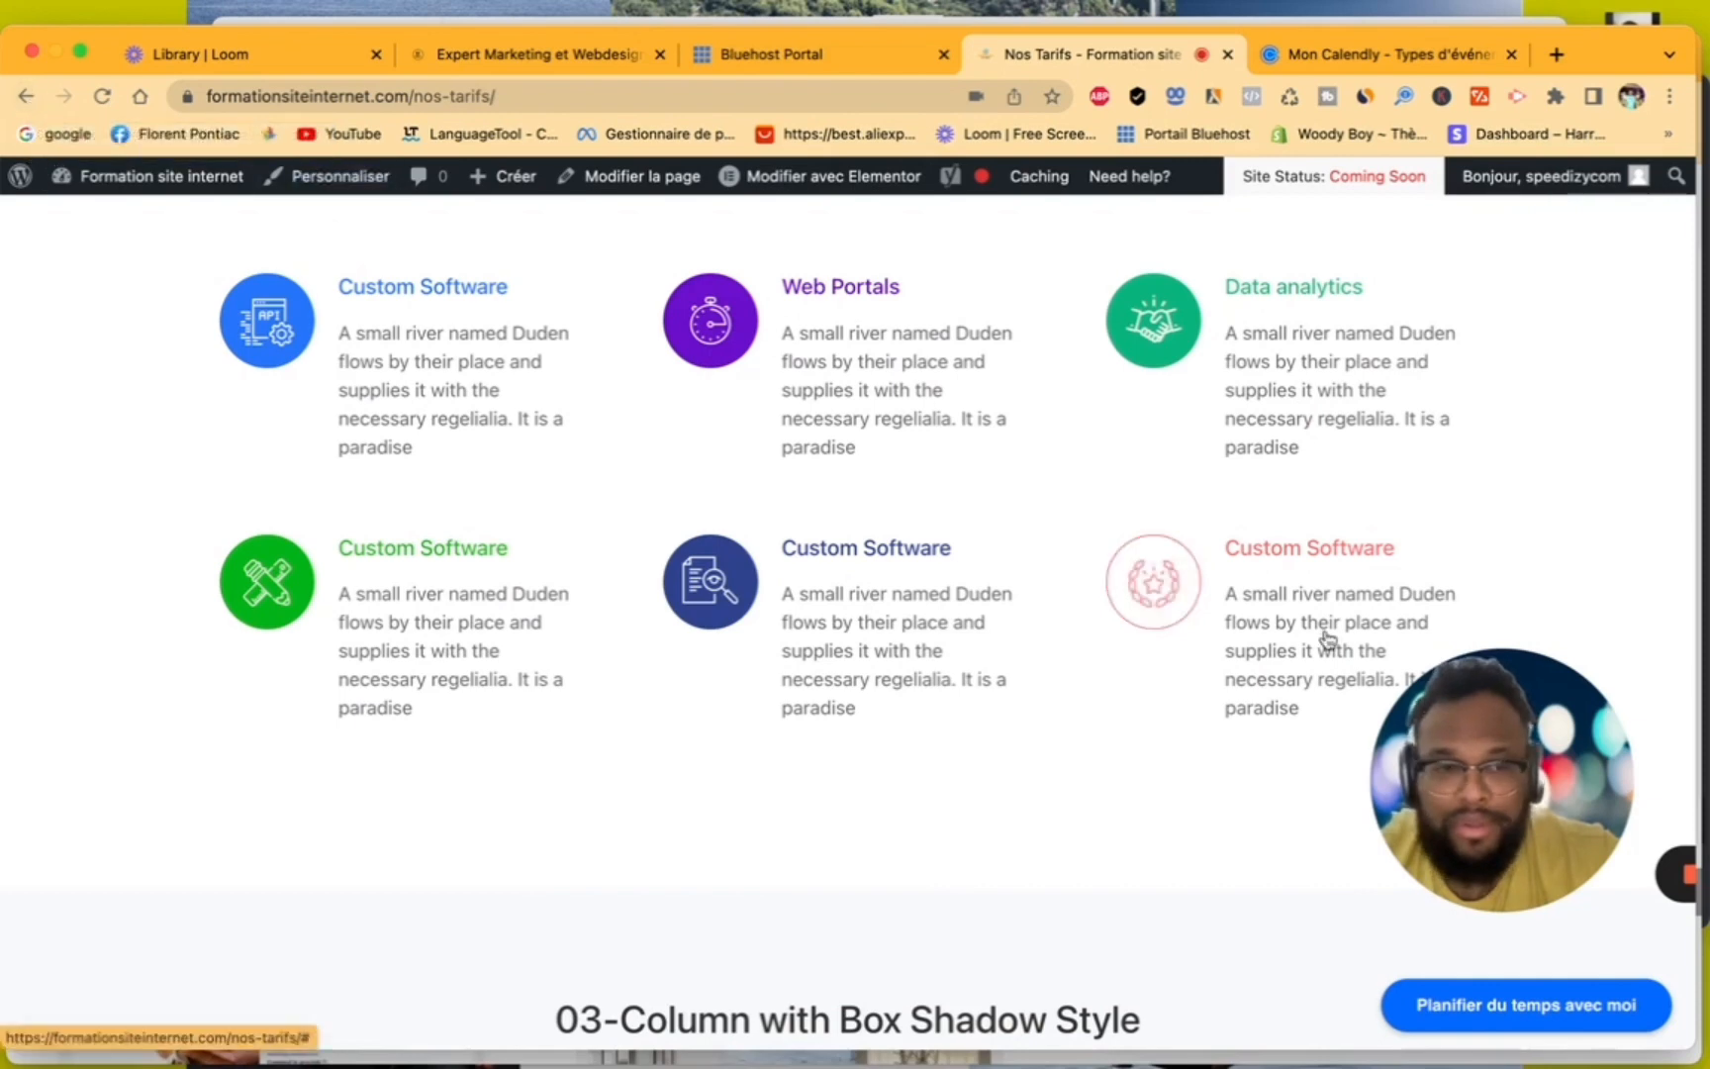
left_click_drag(1485, 772, 1219, 492)
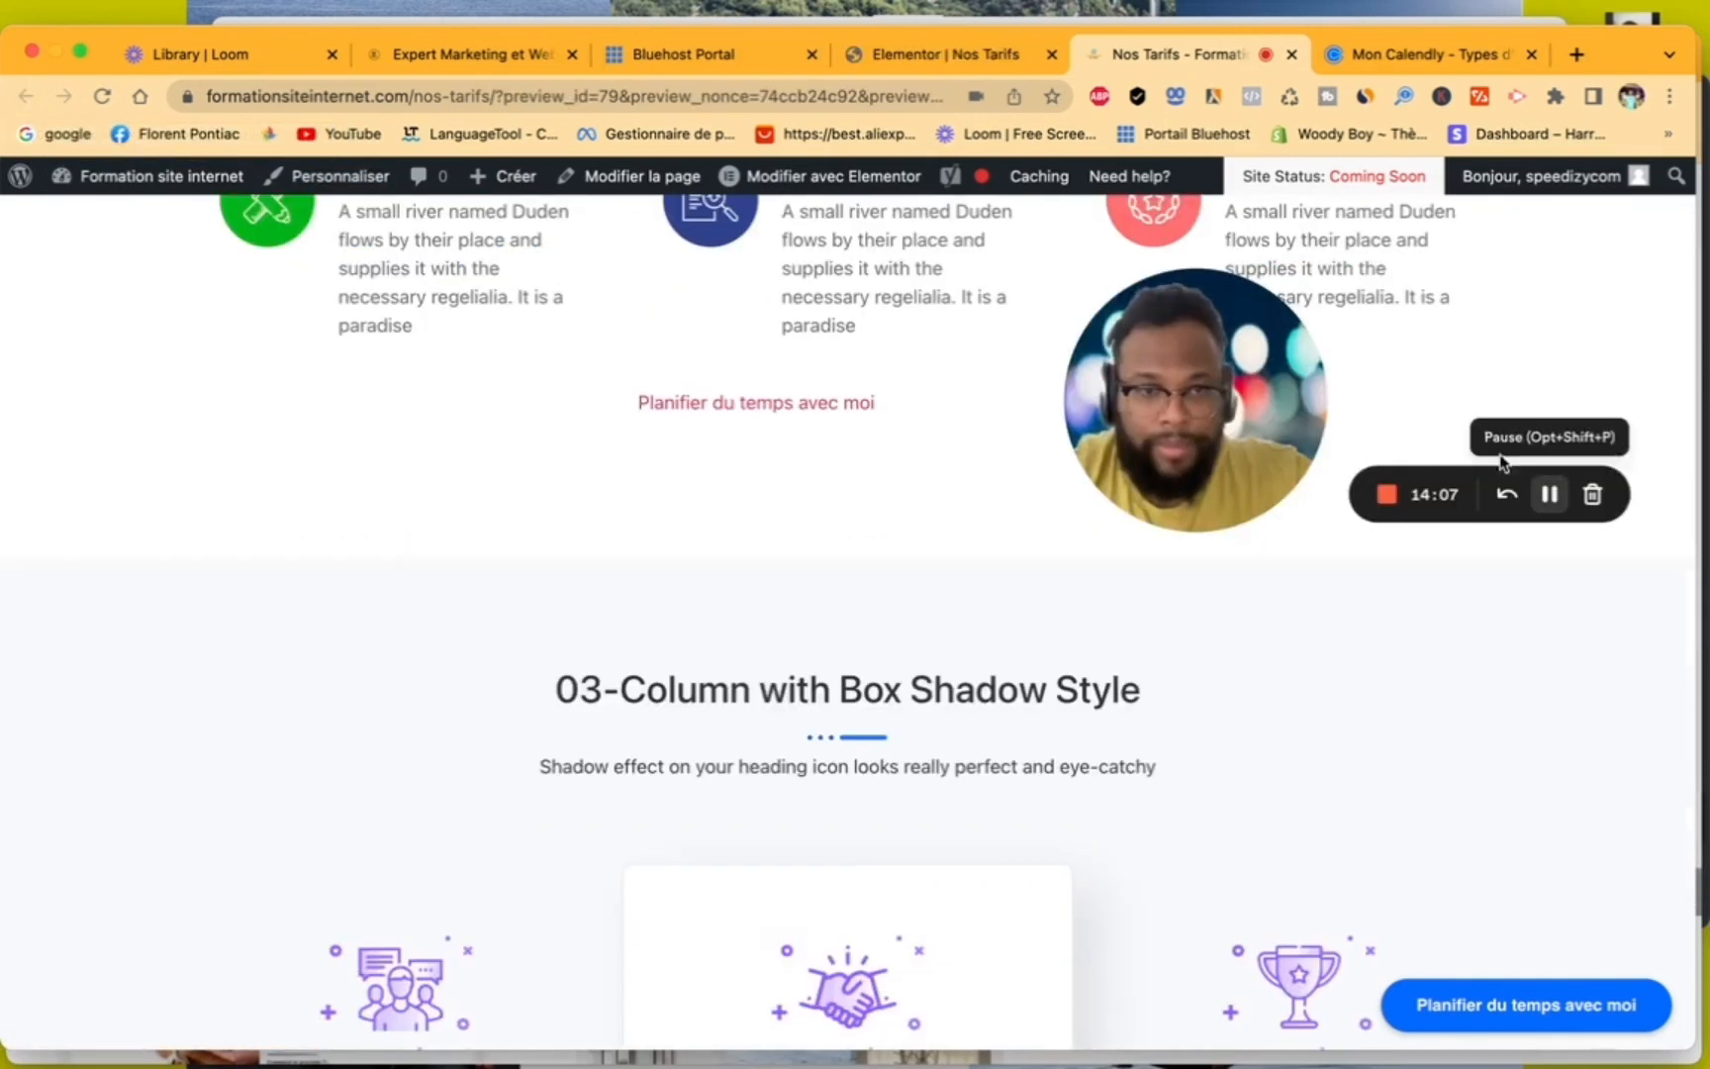
left_click_drag(1213, 371, 1477, 348)
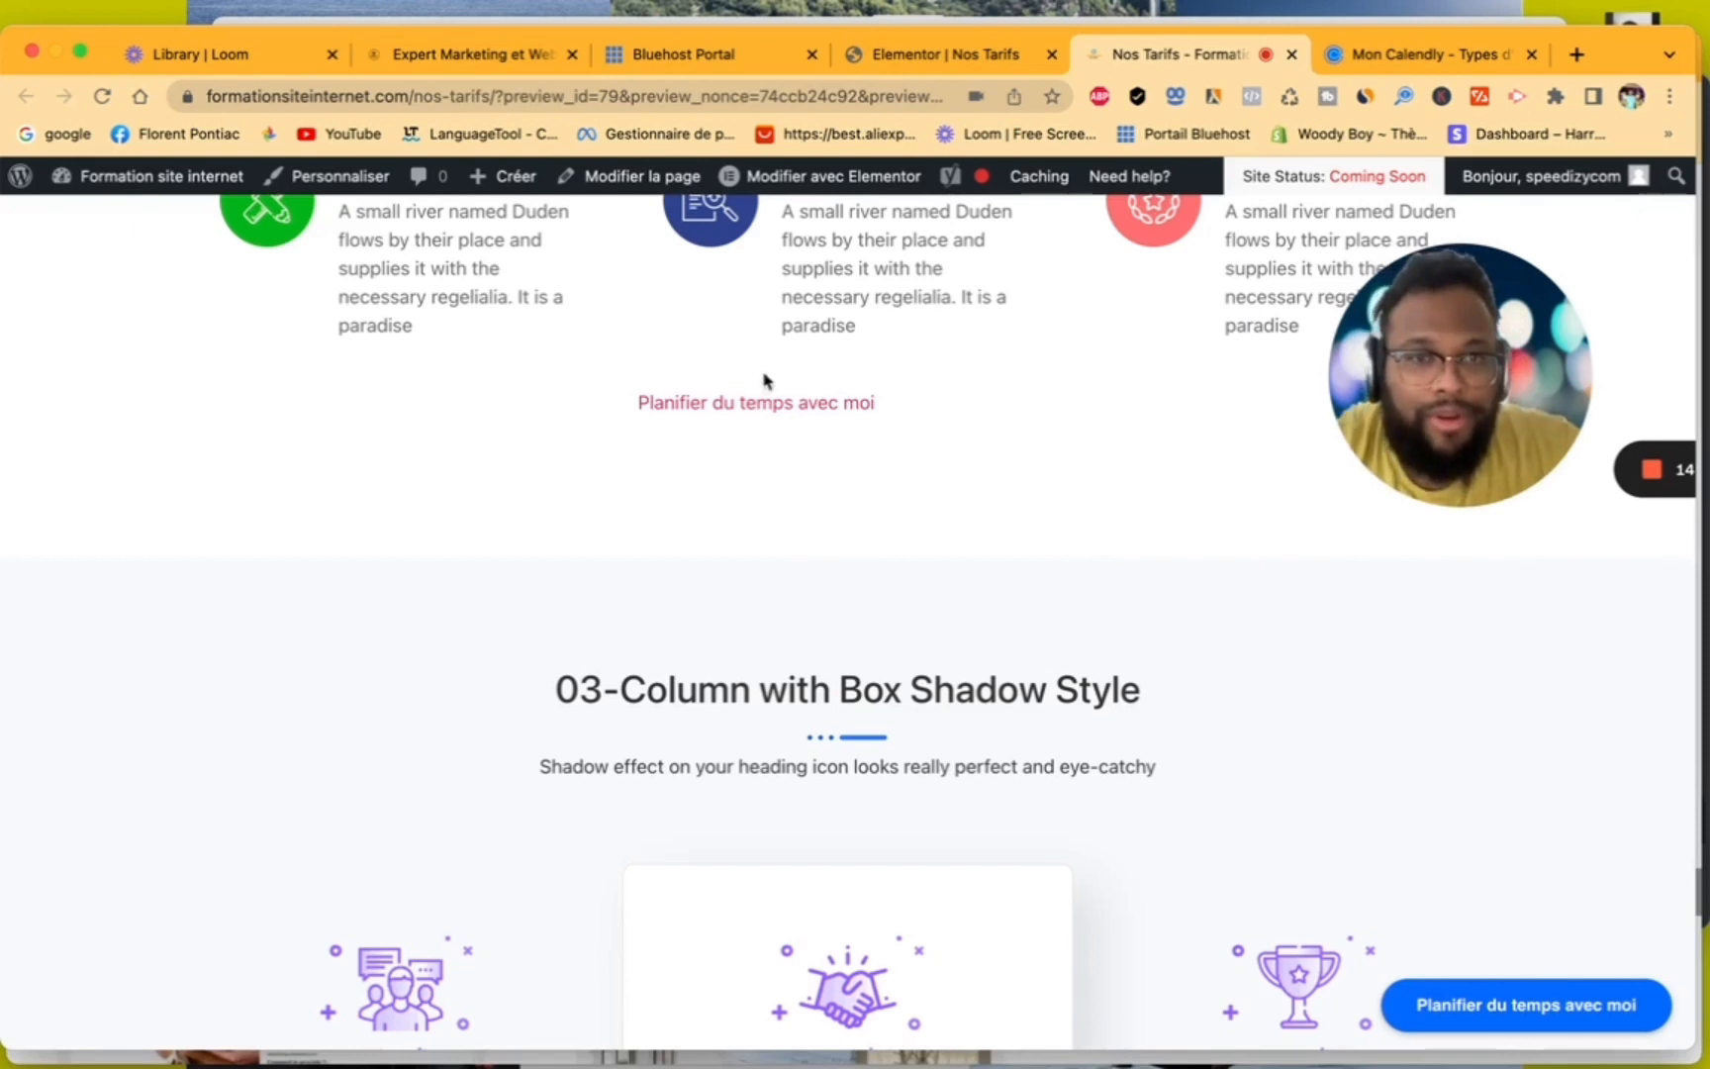
left_click_drag(1396, 387, 1223, 387)
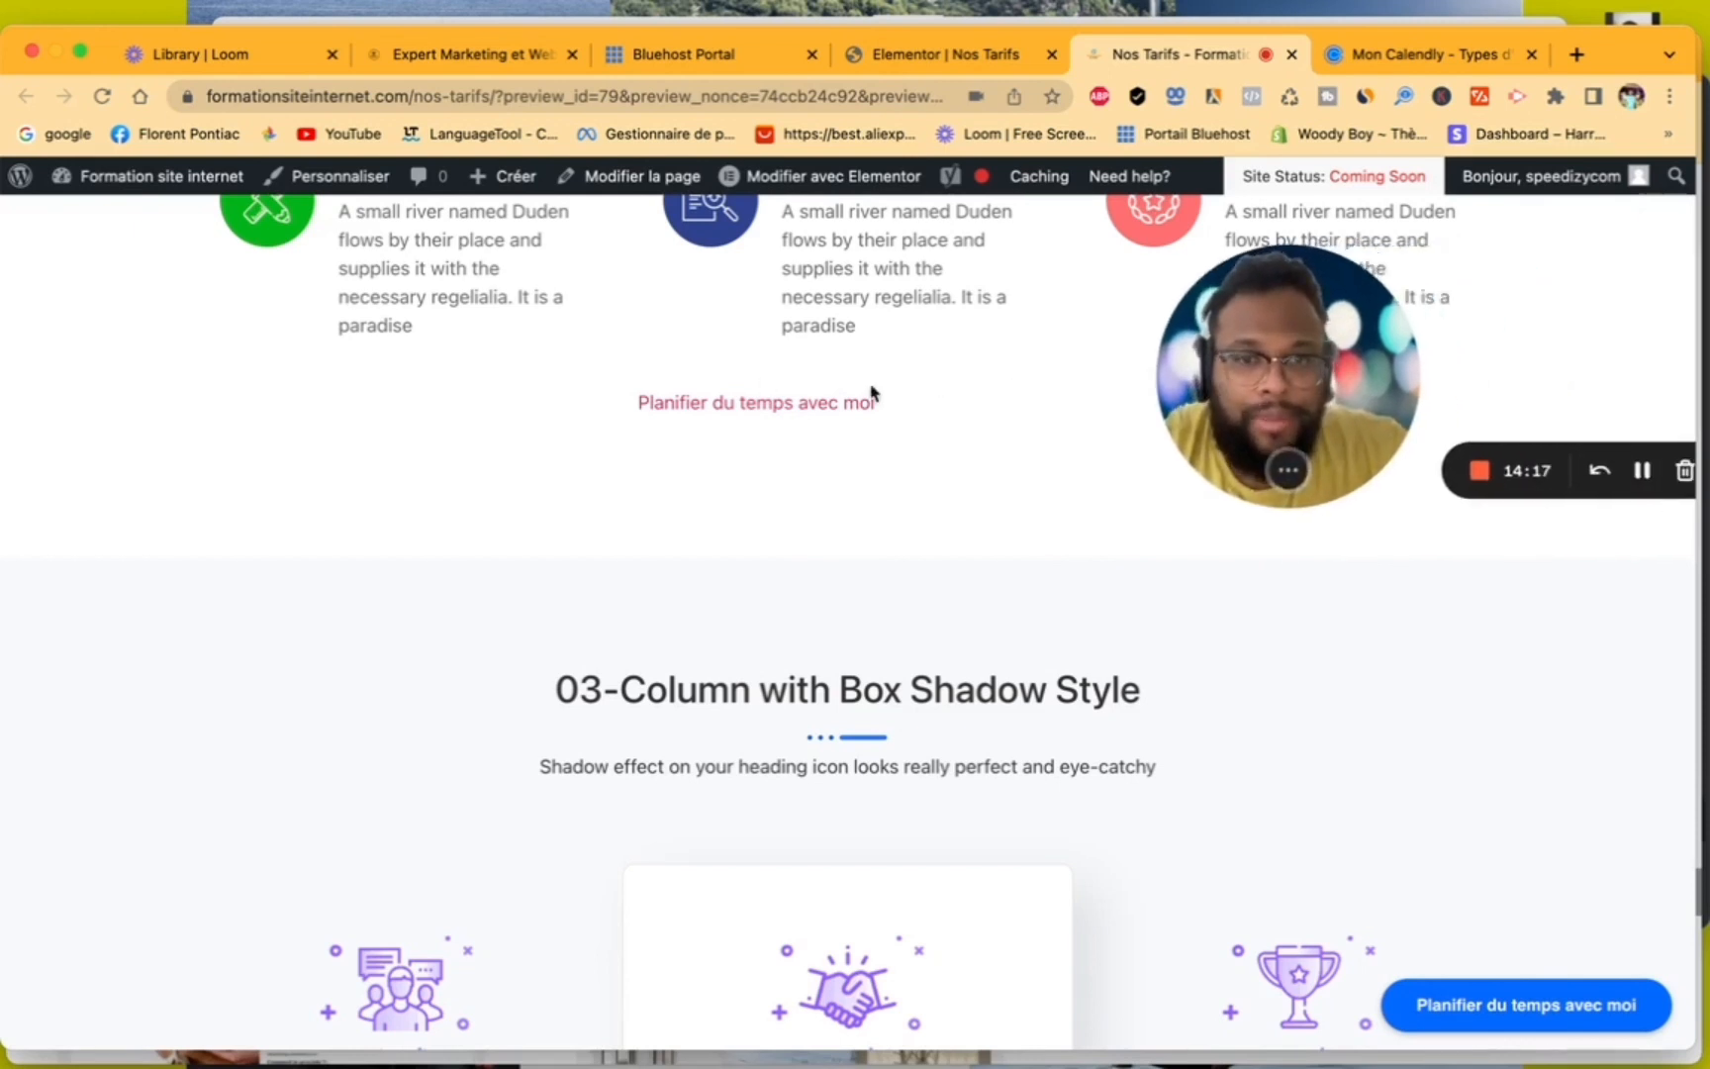
- Test the "Planifier du temps avec moi" pop-up link on the published page, close the booking window, and return to the Elementor editor
left_click(758, 404)
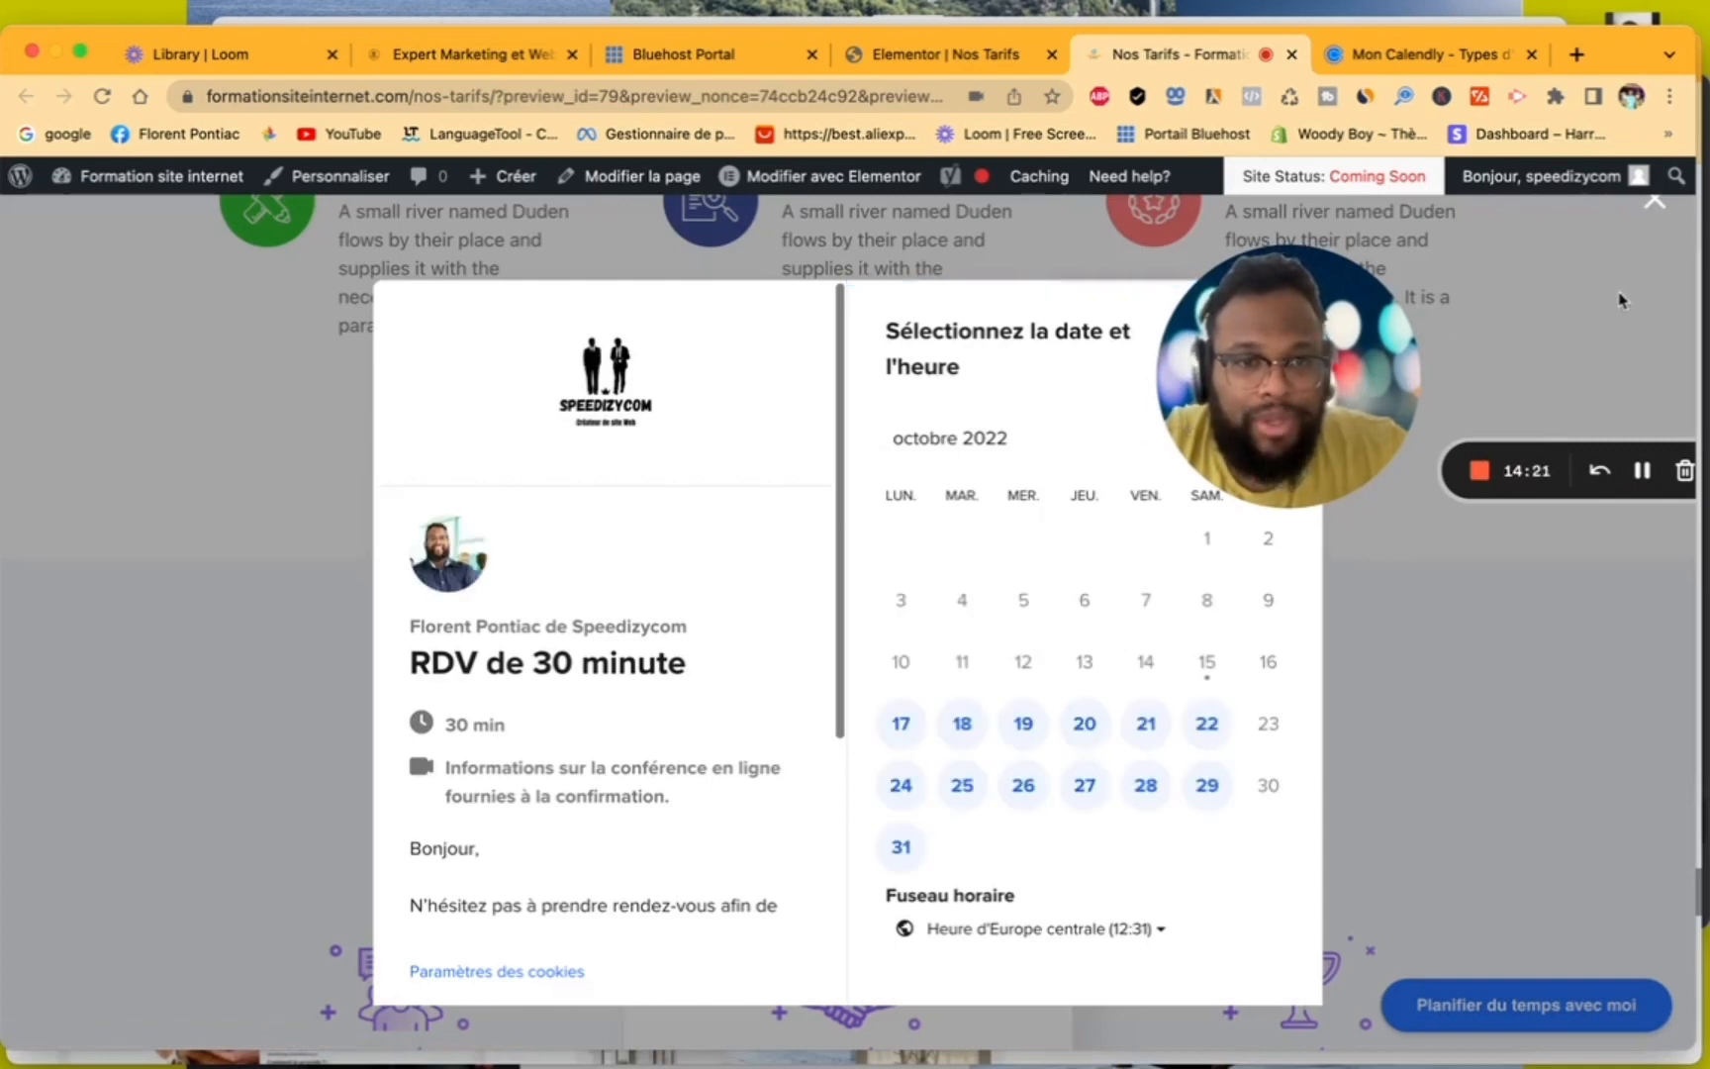
left_click(1656, 208)
left_click(1430, 54)
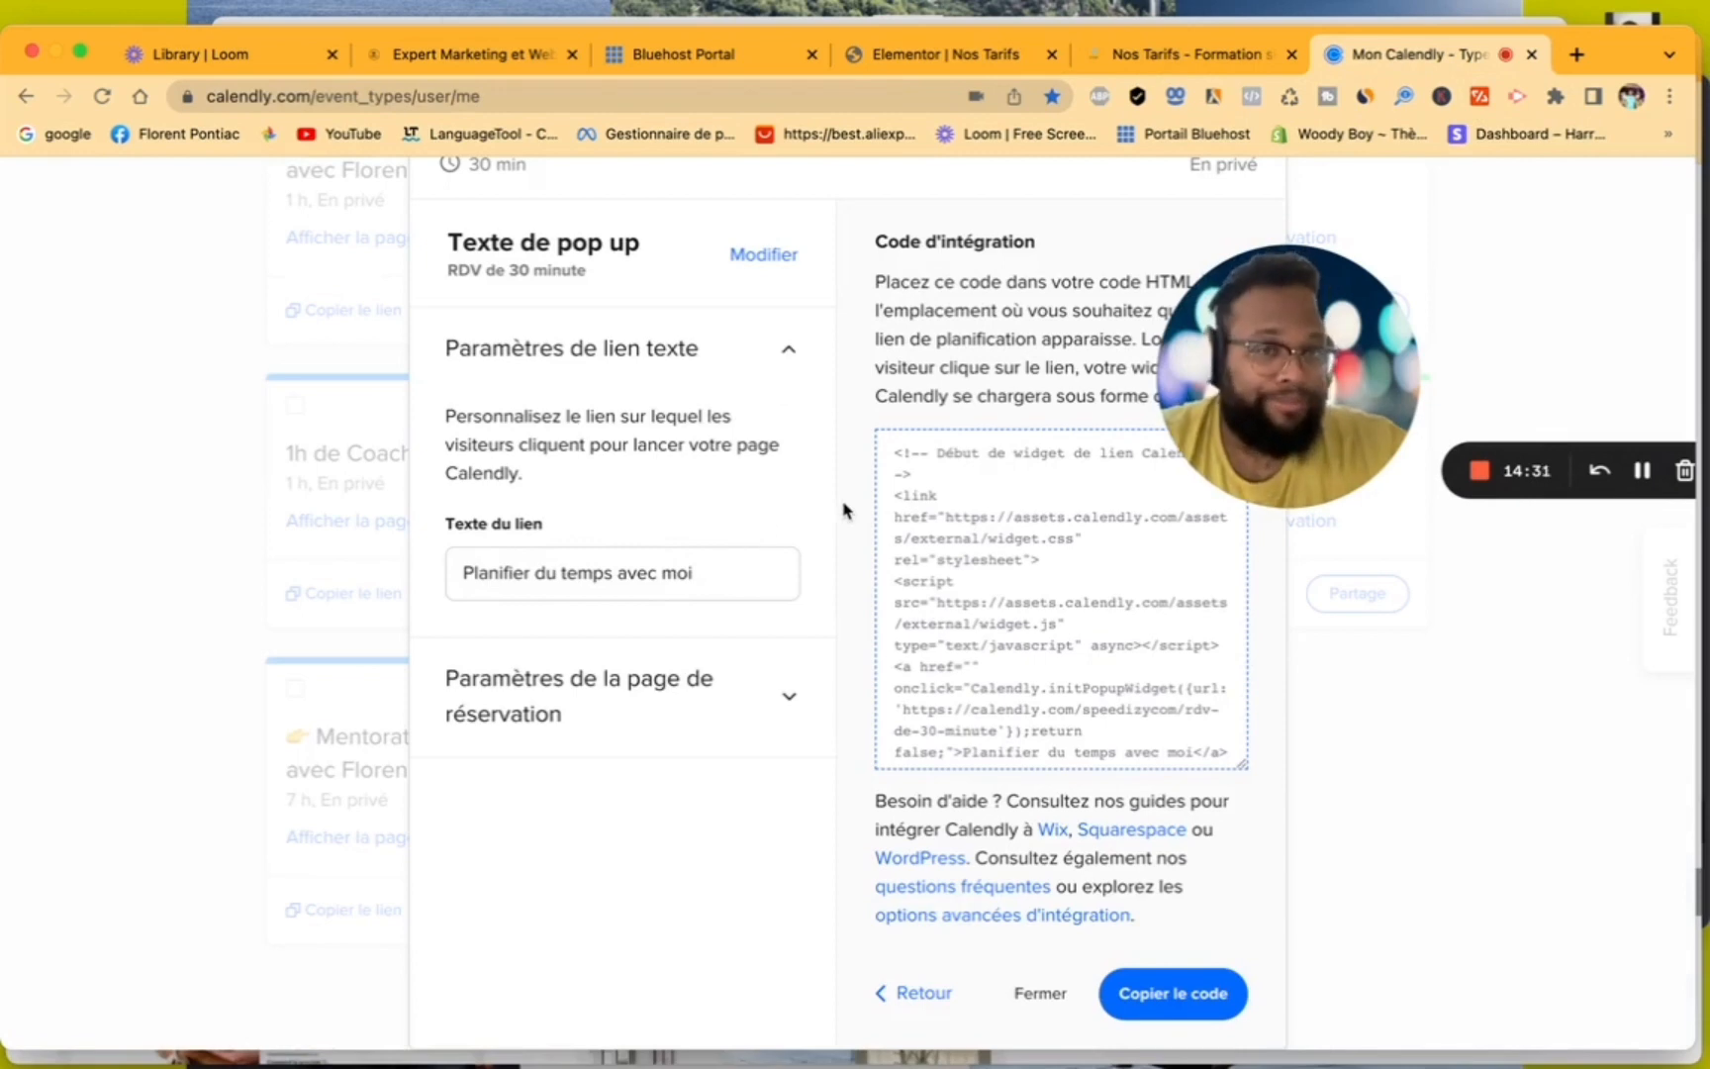
left_click(975, 55)
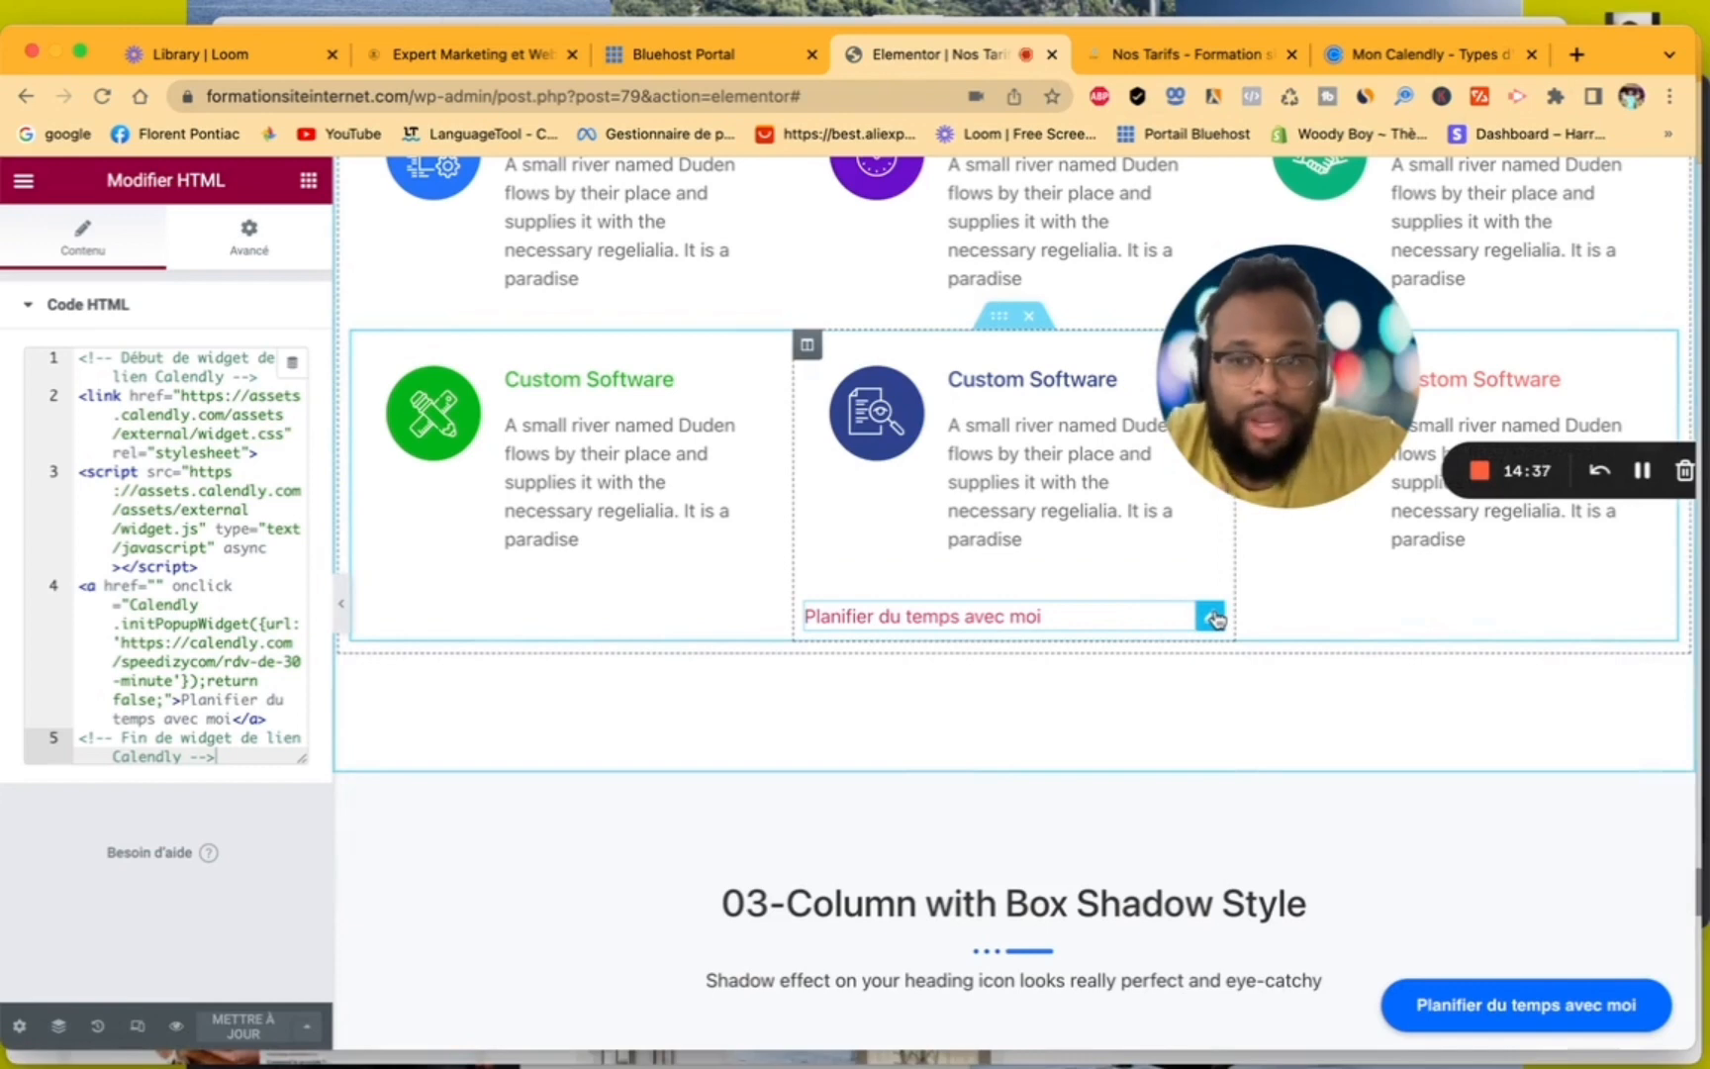
left_click_drag(1214, 619, 999, 309)
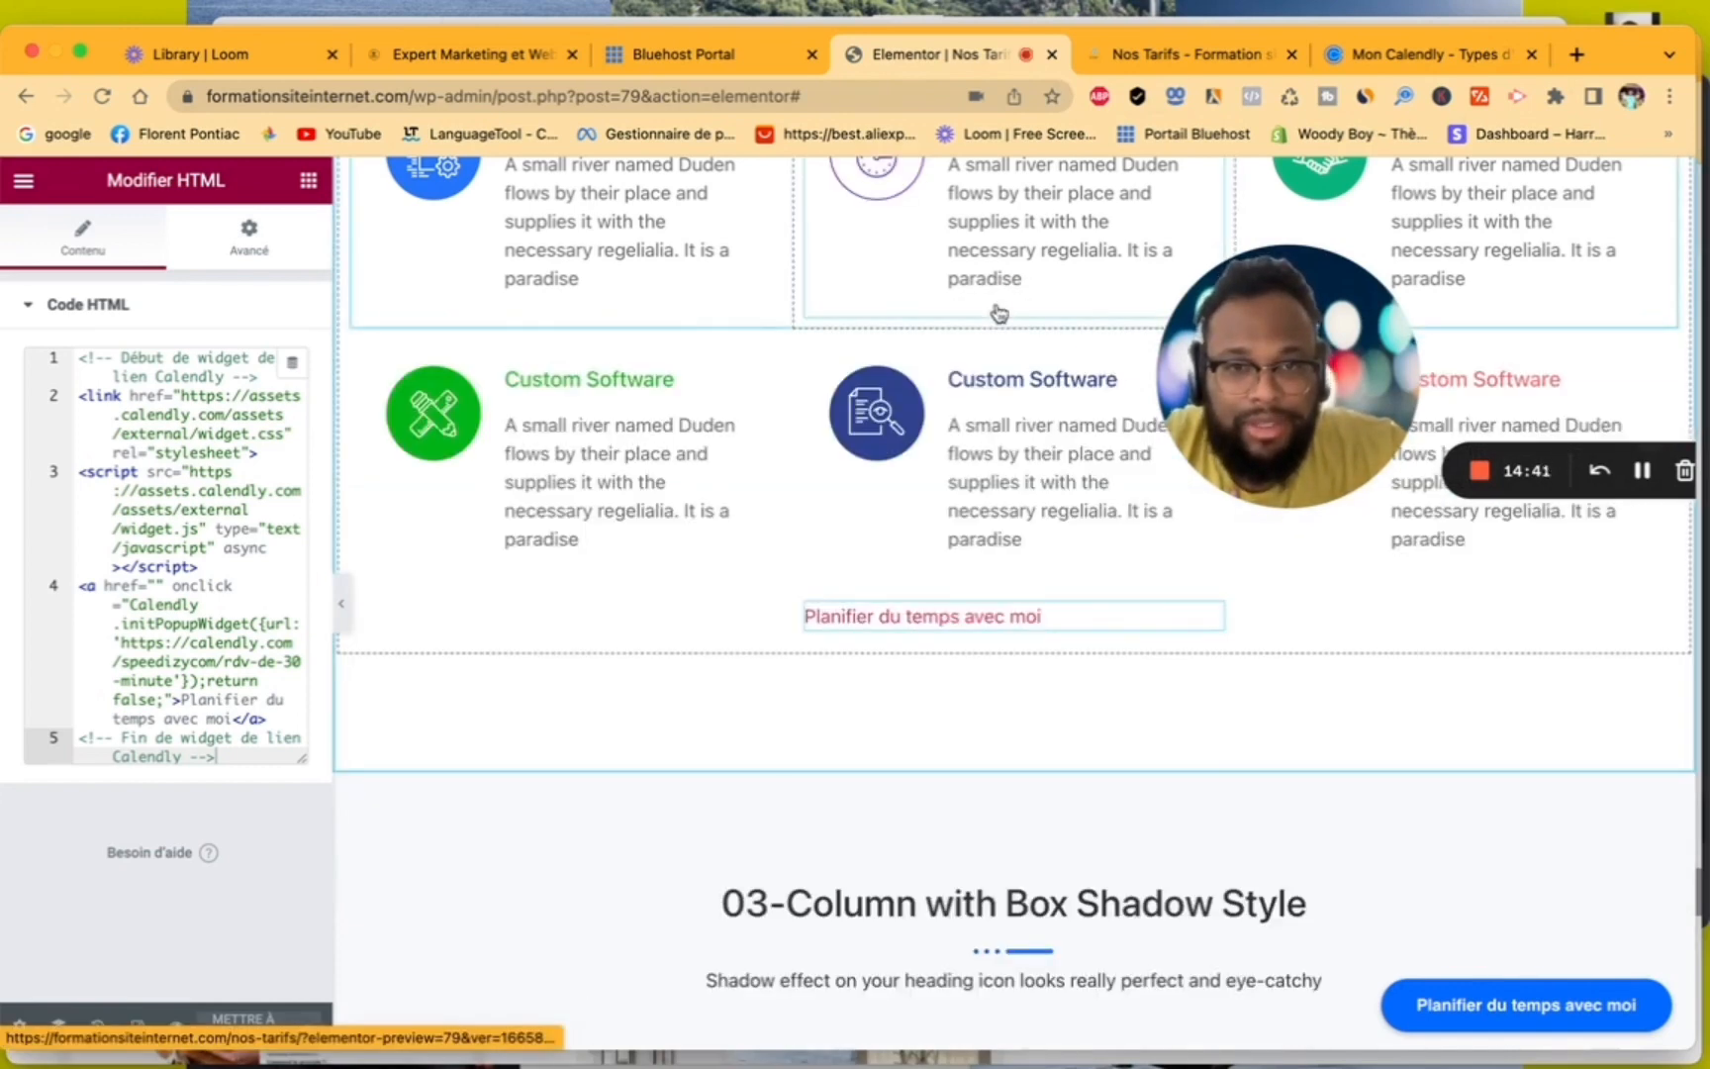
left_click(985, 618)
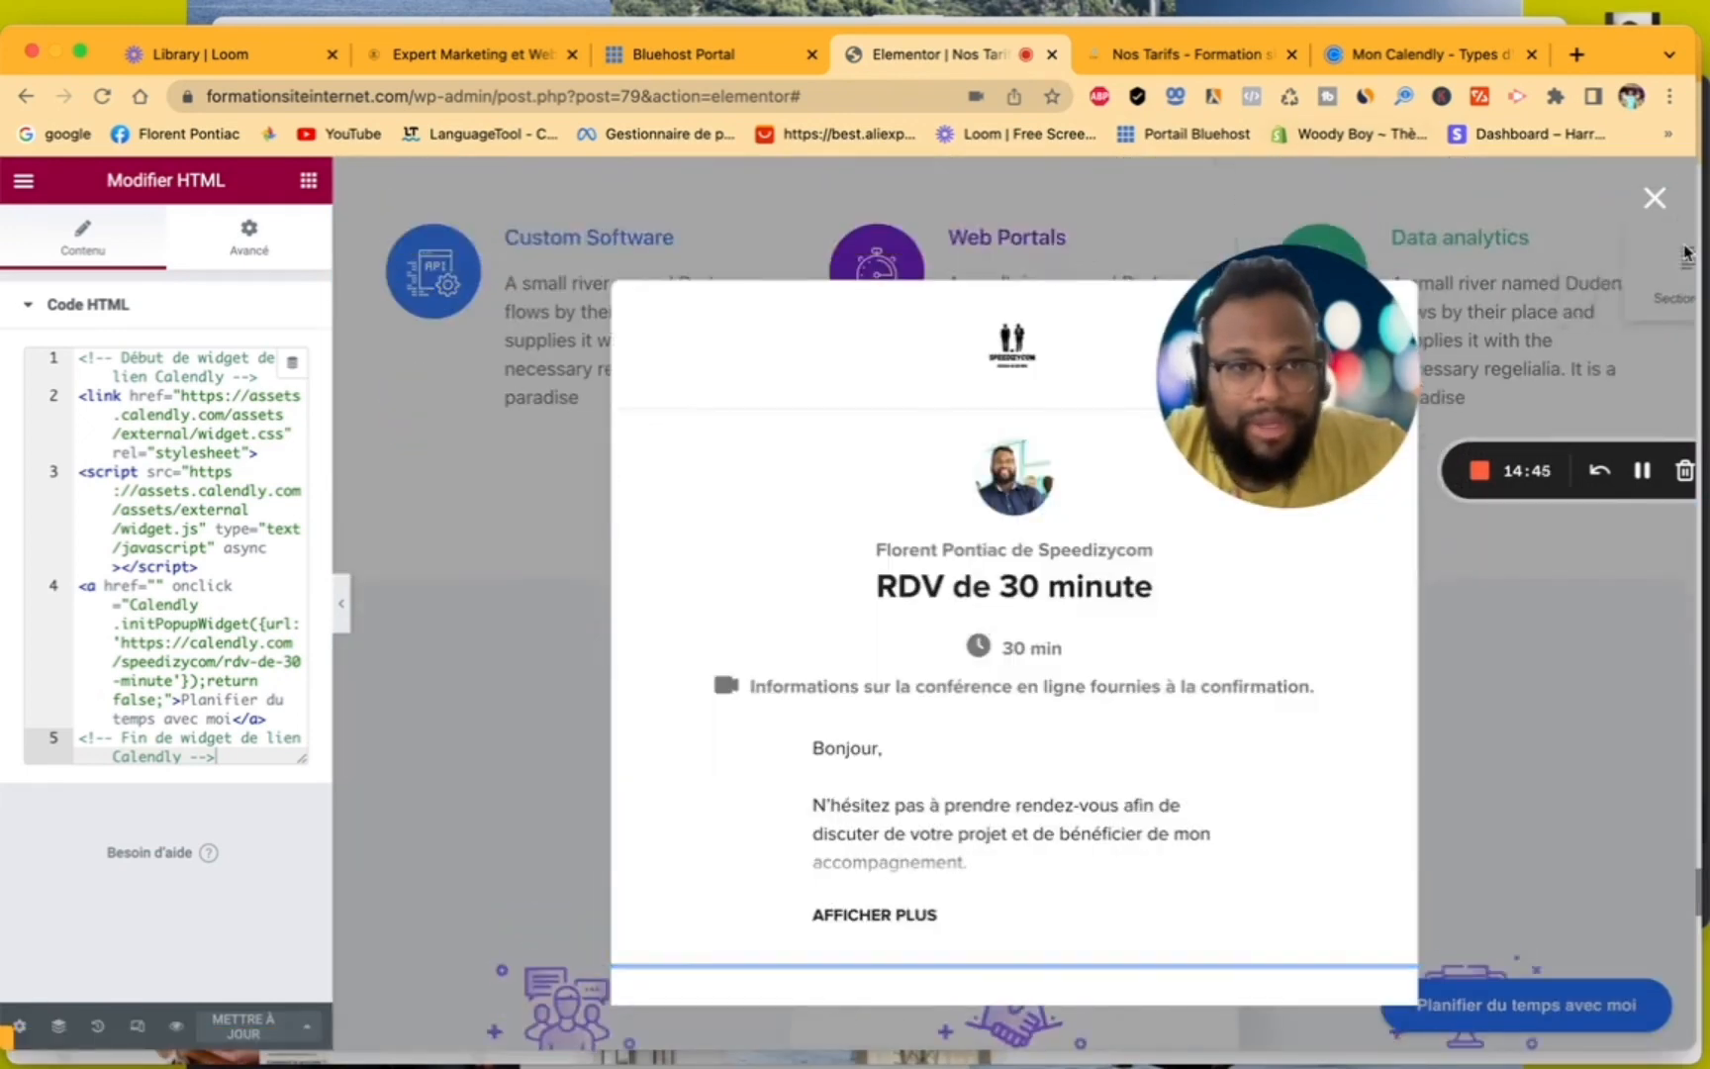
left_click(1650, 201)
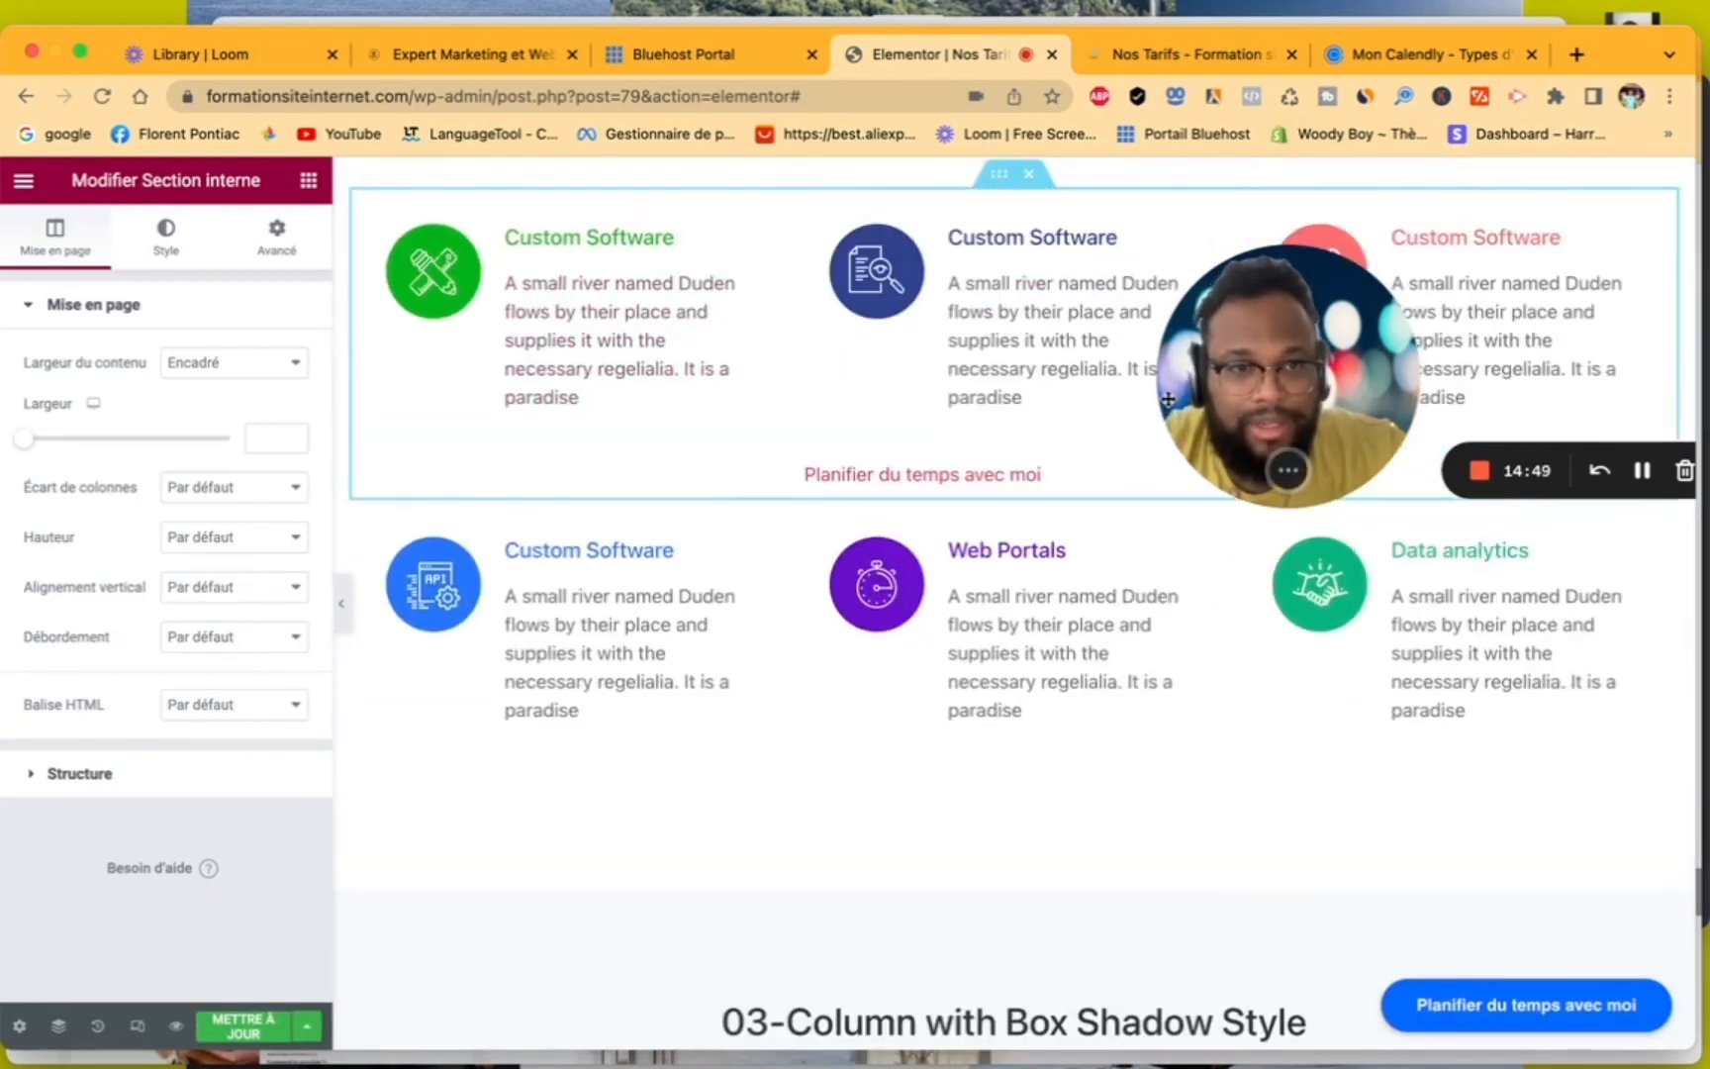
left_click(98, 1028)
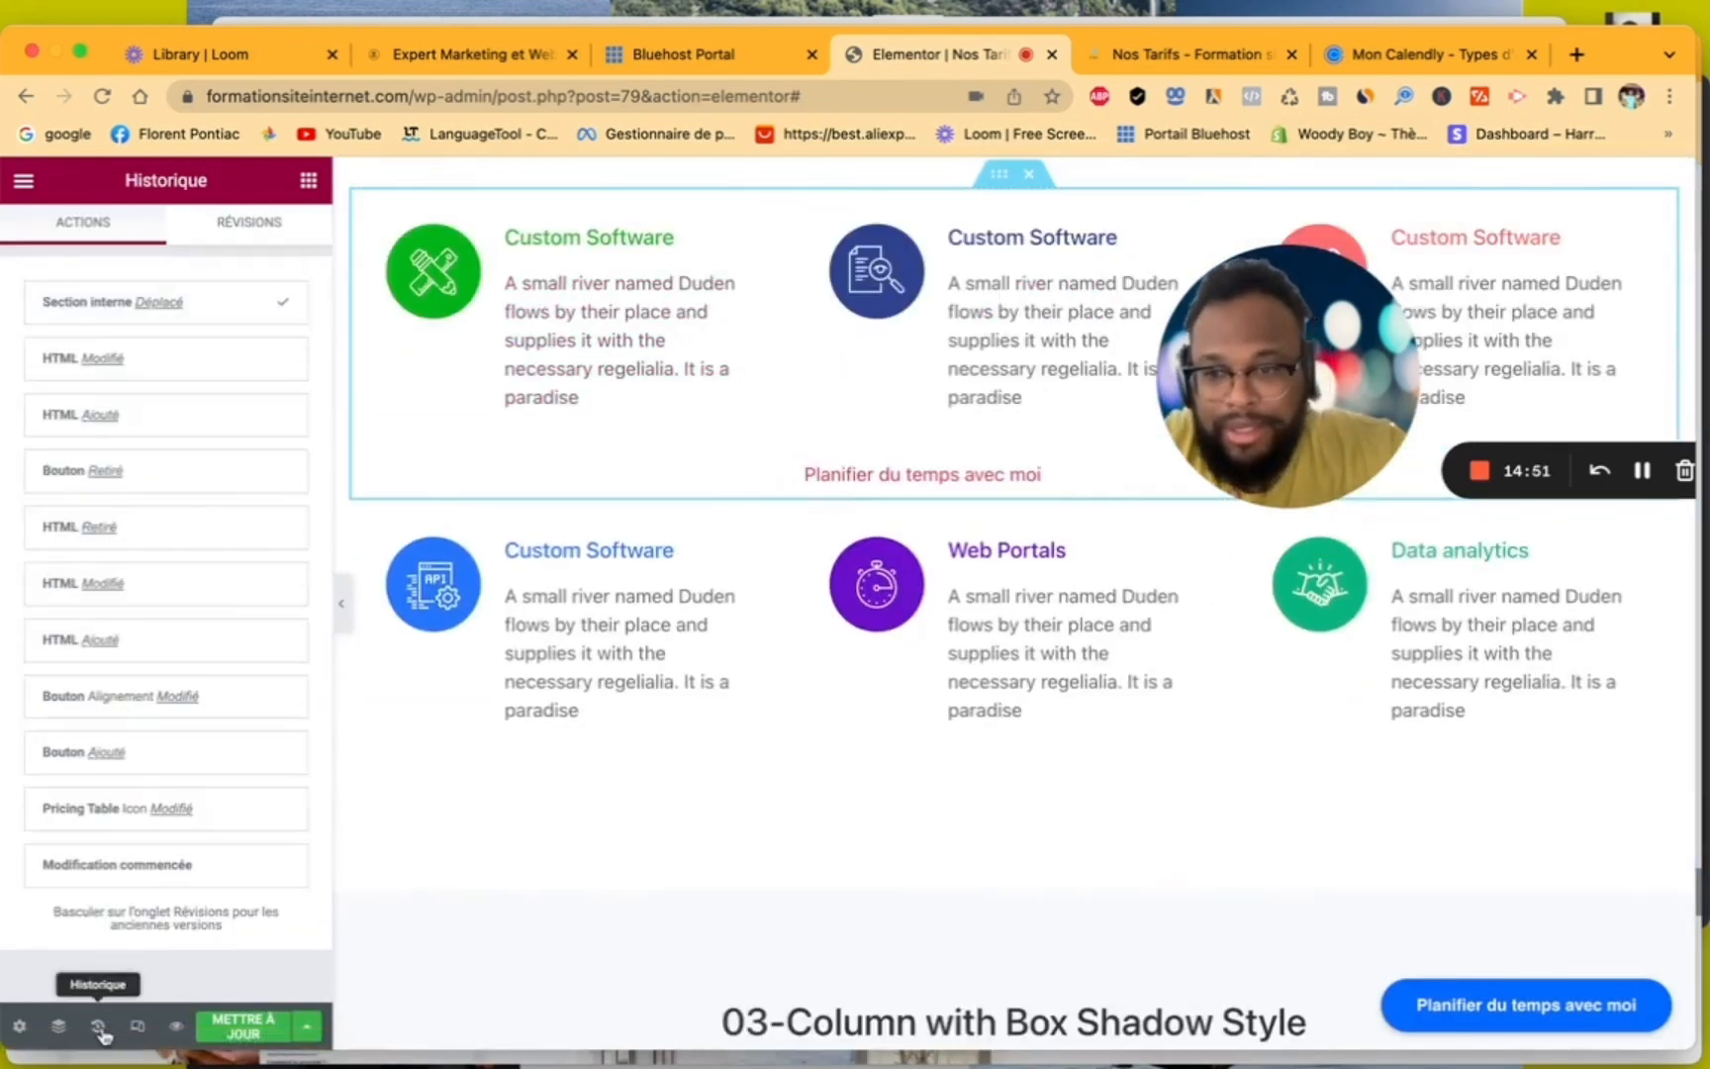
left_click(147, 364)
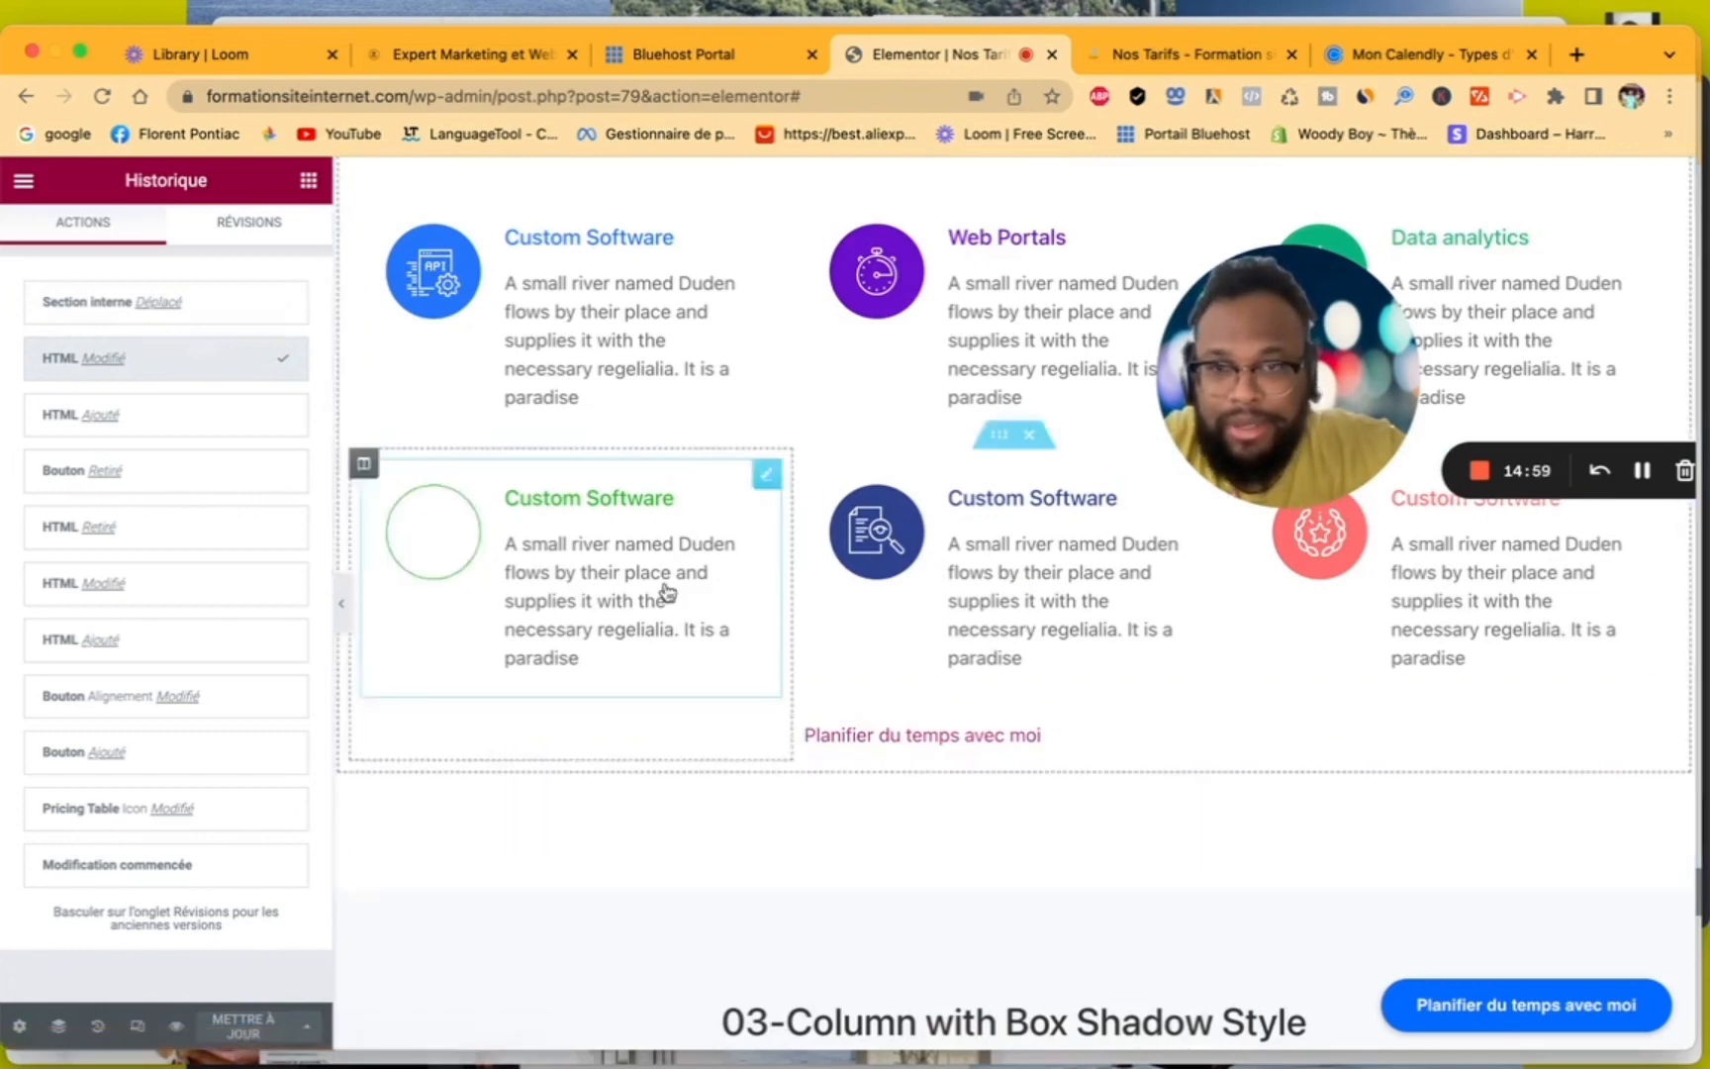
- Select the Calendly text link's HTML widget and set its outer margin to 8 px on all sides
left_click(884, 737)
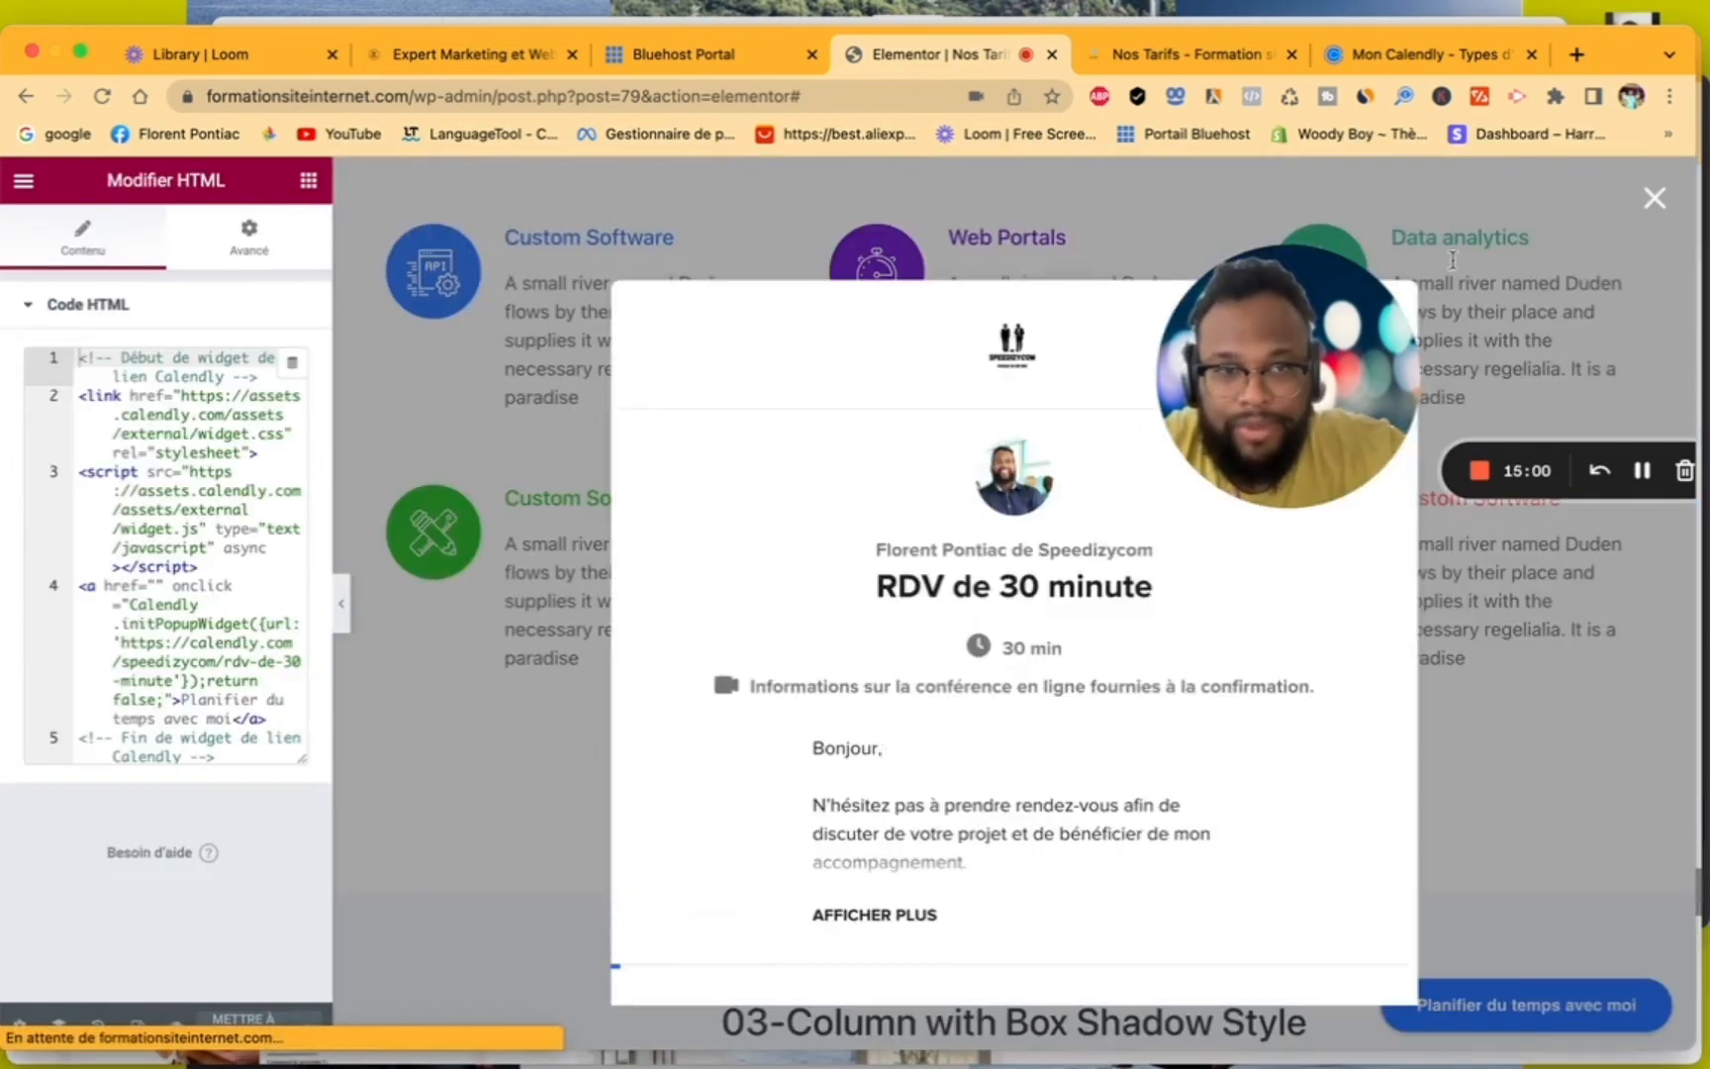
left_click(1652, 199)
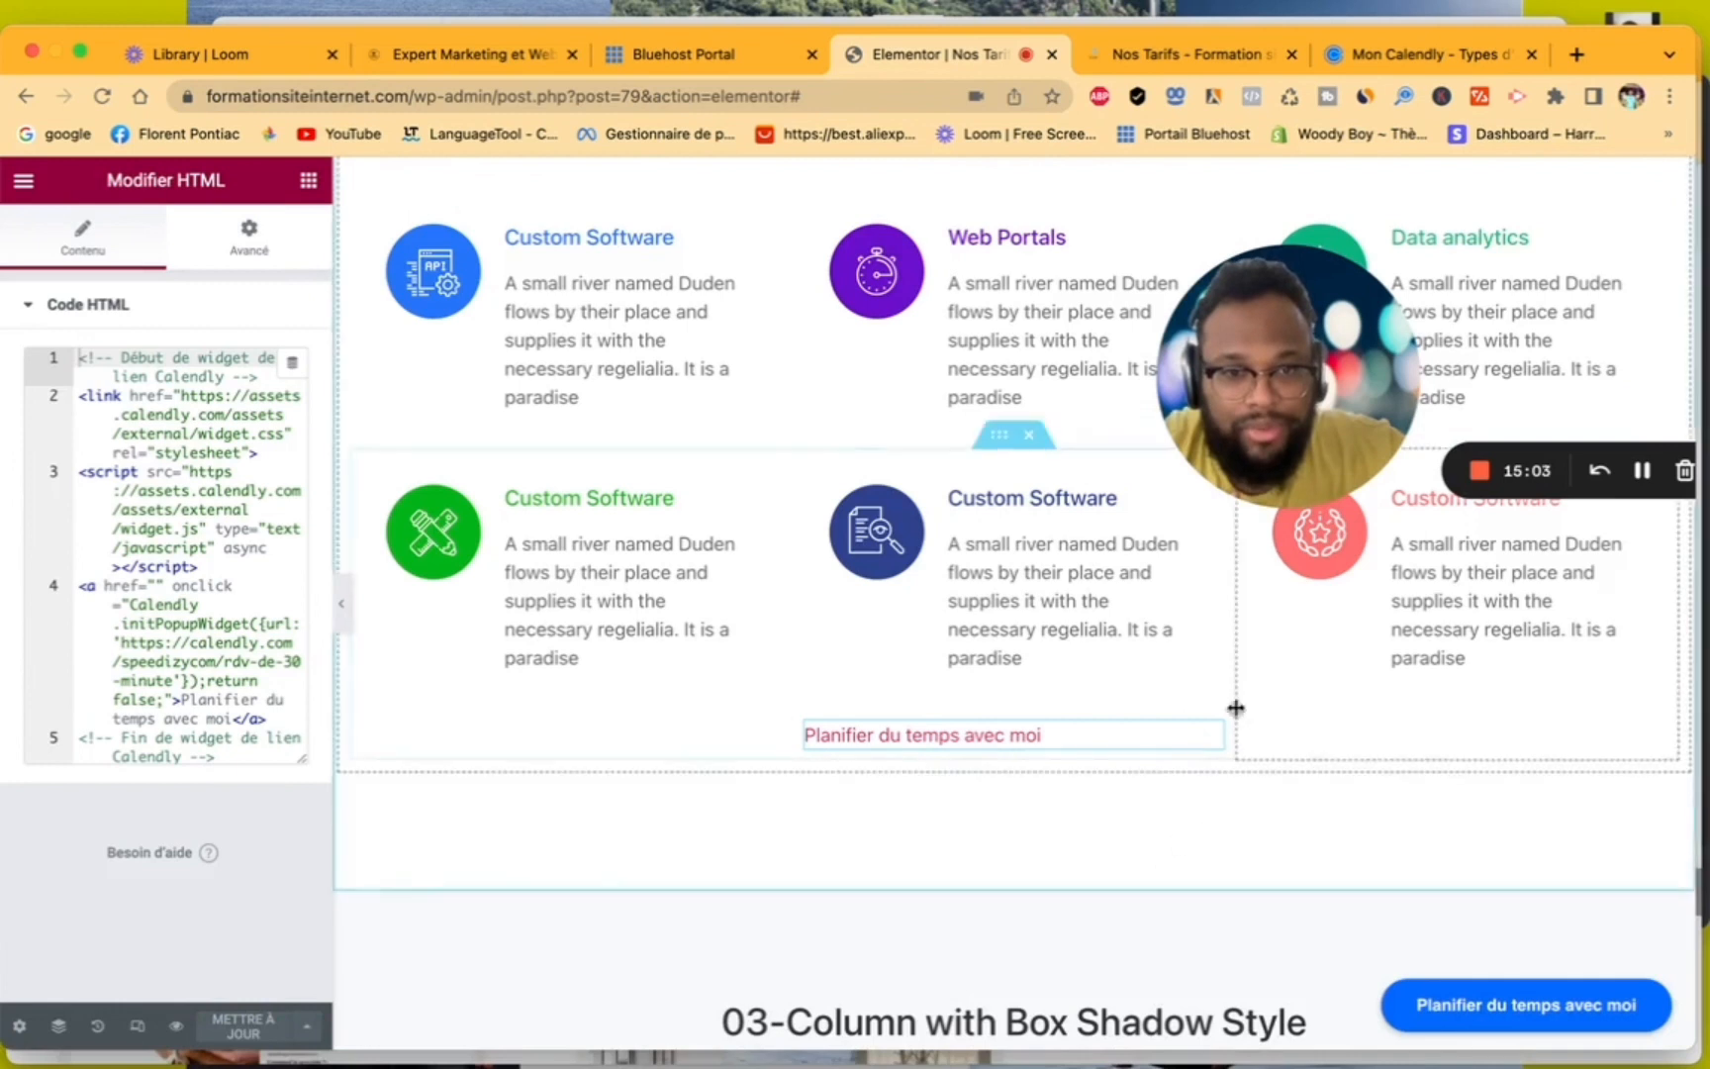
left_click(246, 247)
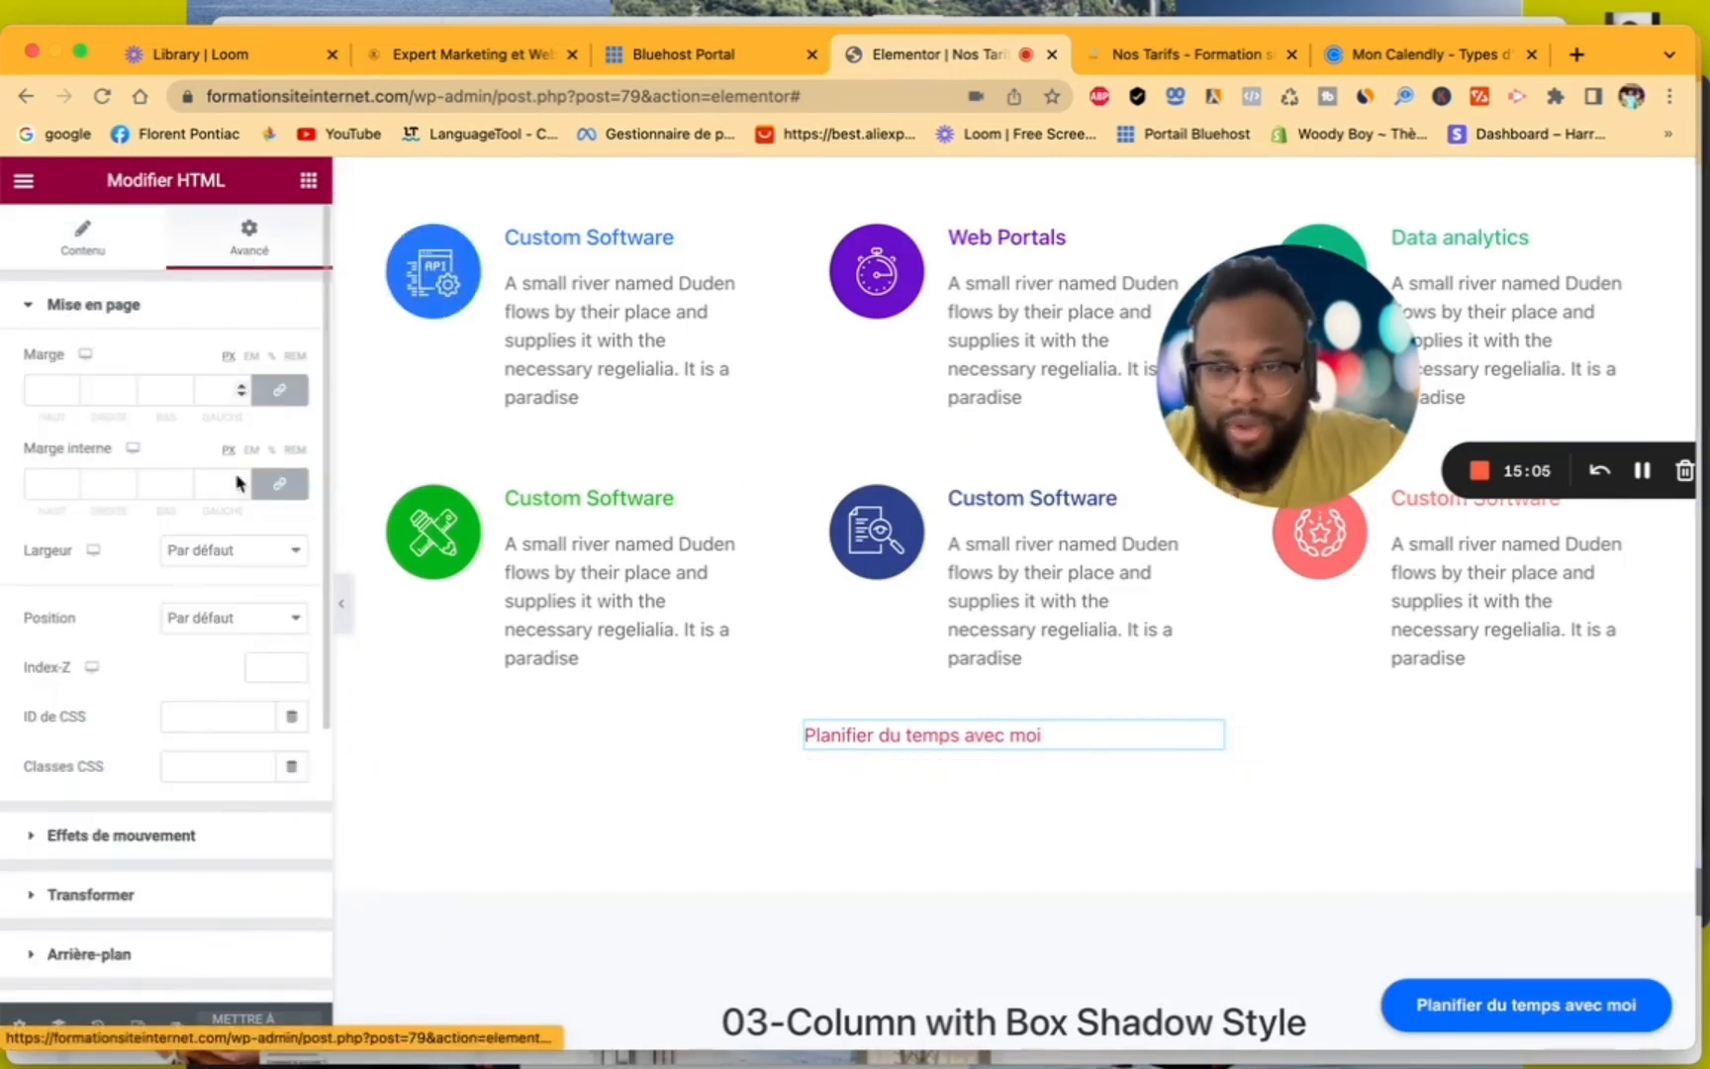
scroll(203, 625, "down", 3)
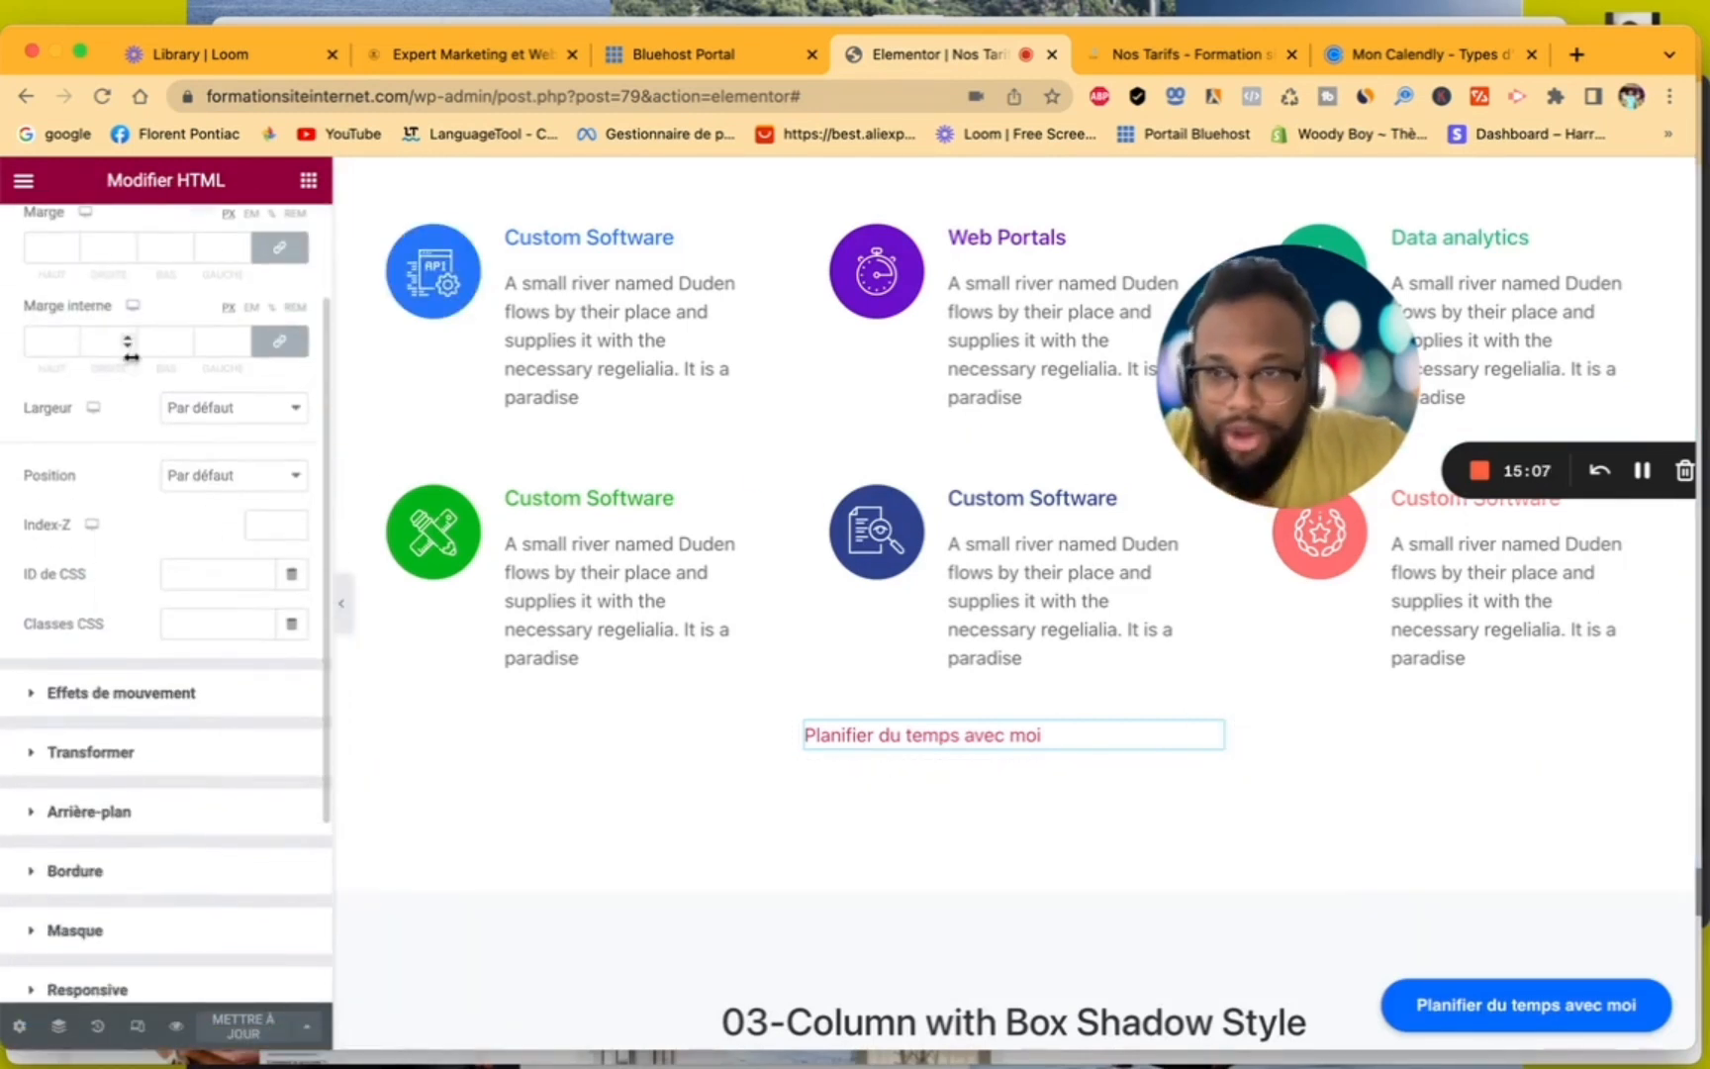
scroll(126, 351, "up", 2)
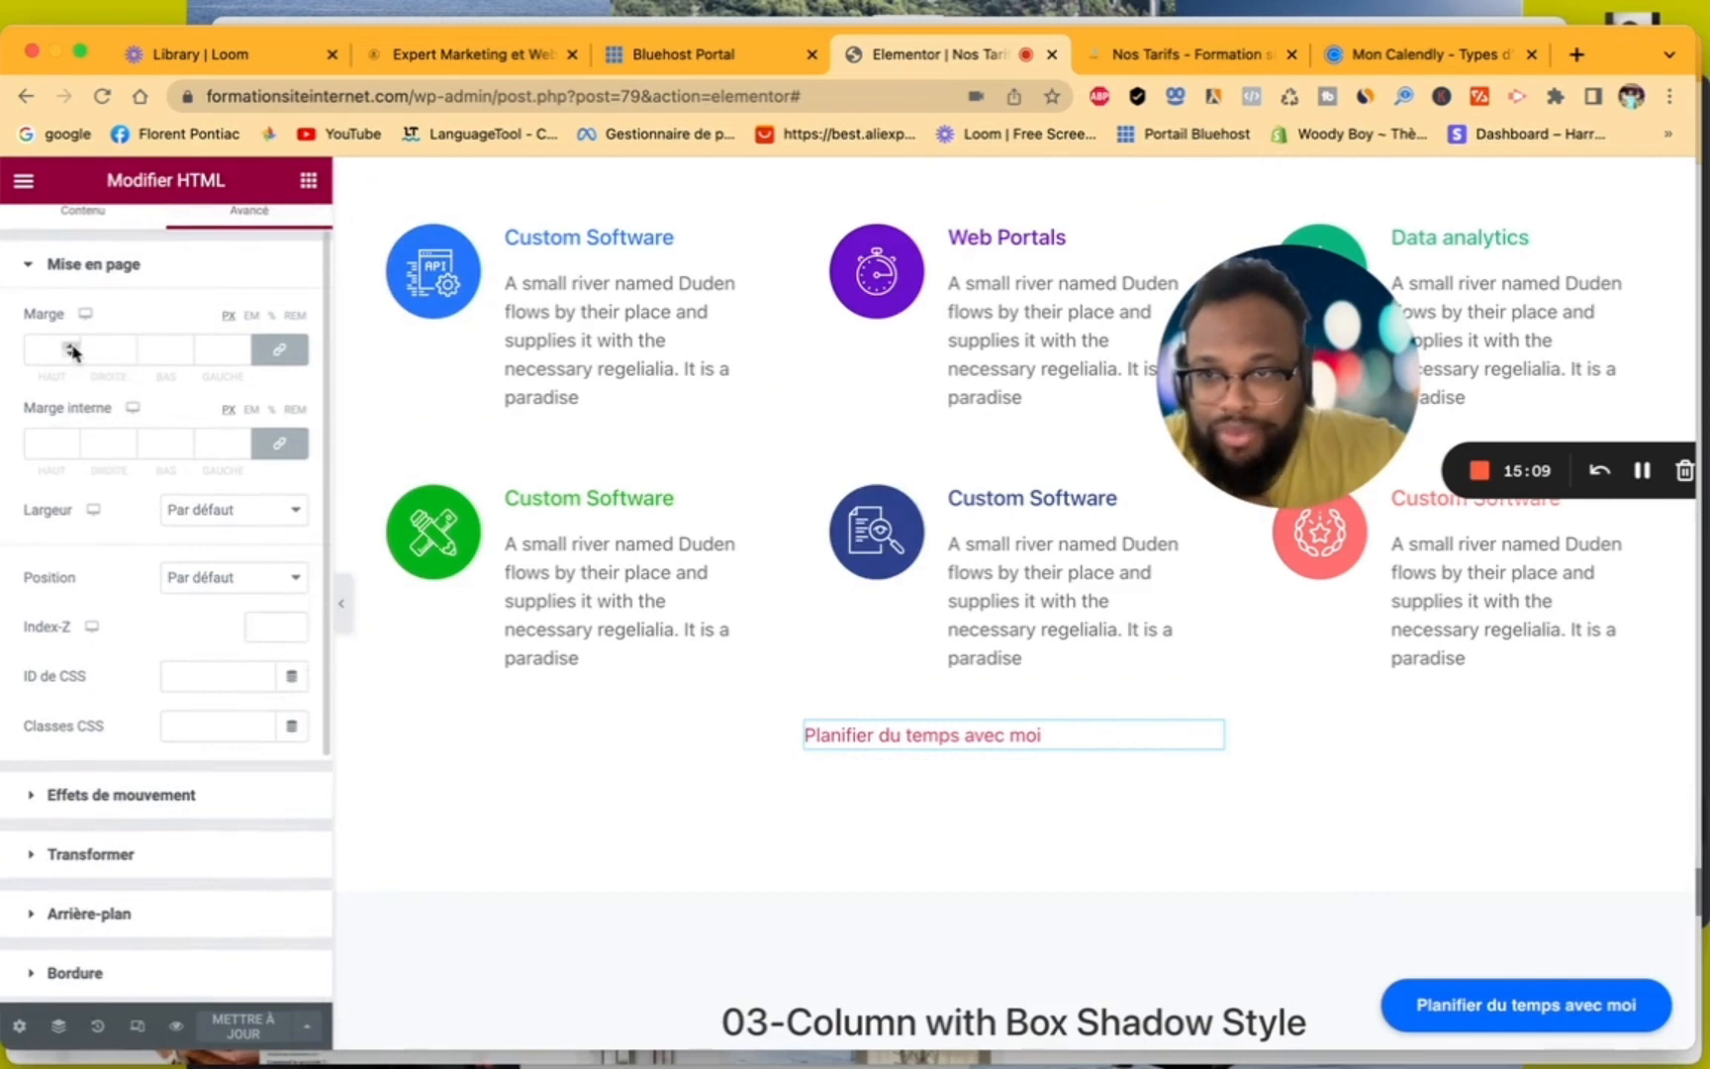
left_click(72, 347)
left_click(71, 346)
left_click(72, 347)
left_click(72, 346)
left_click(71, 346)
left_click(71, 347)
left_click(71, 346)
left_click(71, 346)
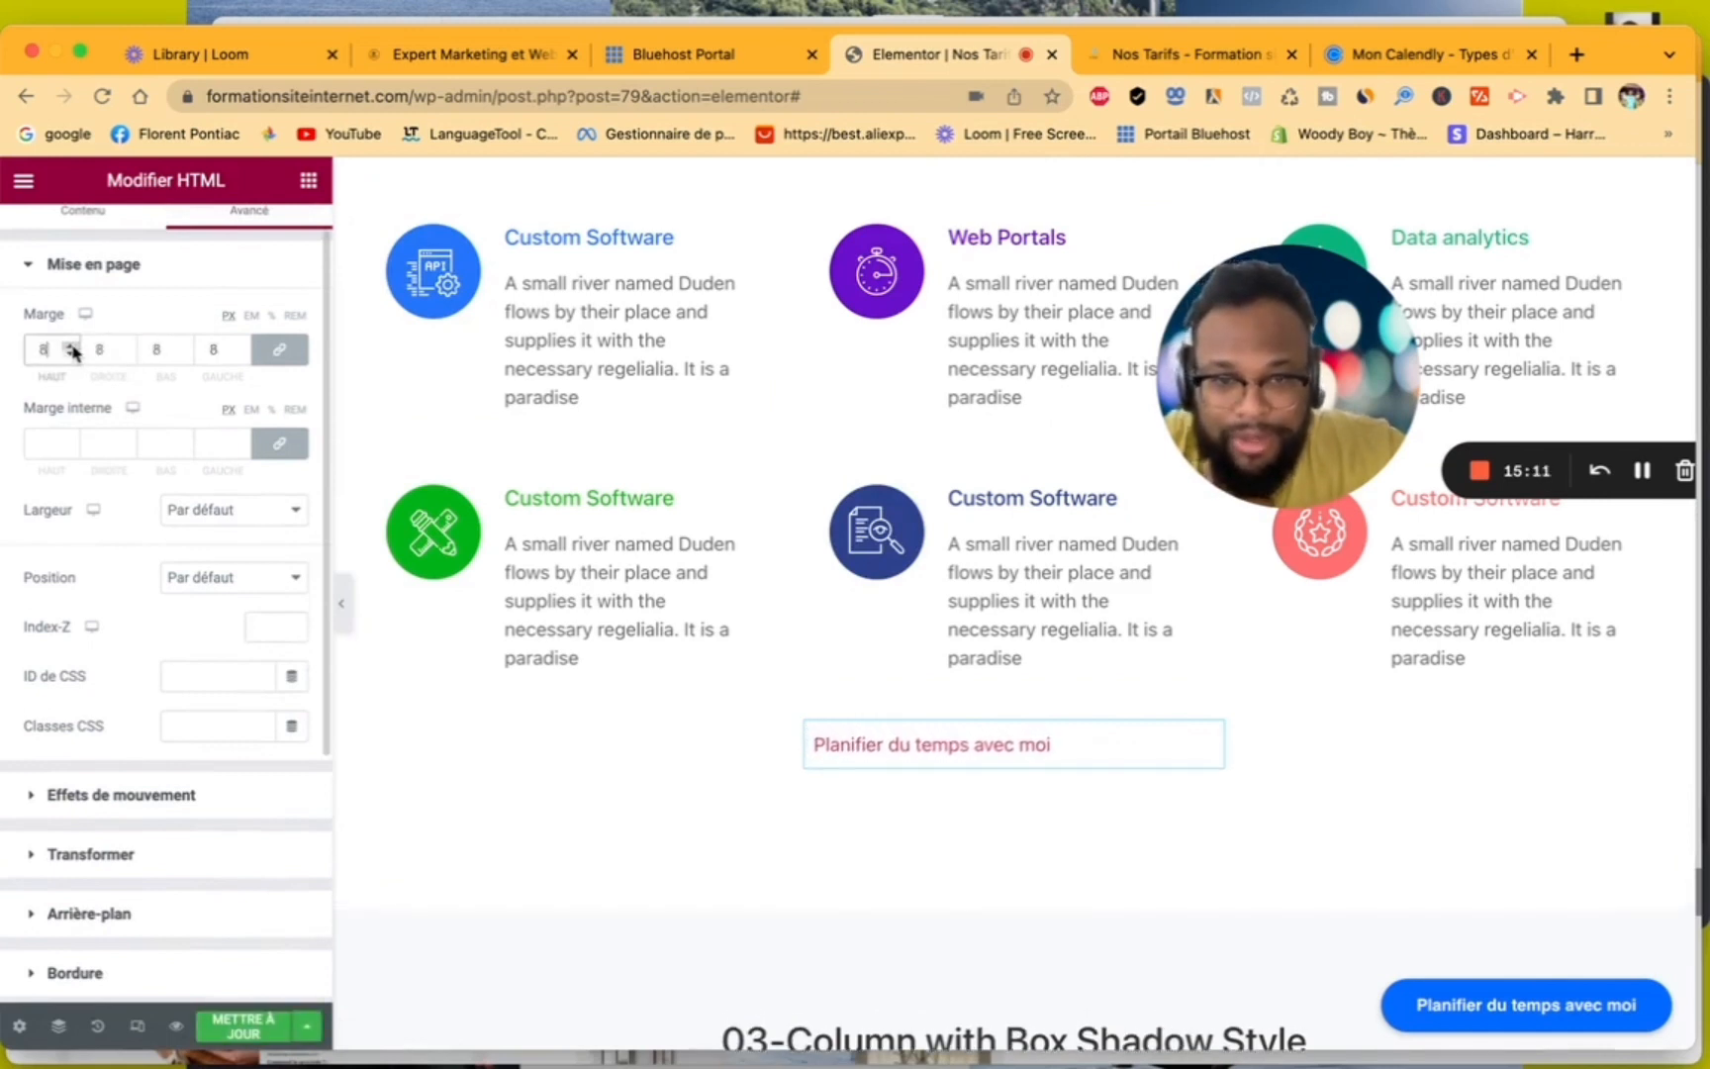
- Set the HTML widget's width to En ligne (auto) and its vertical alignment to Centré
scroll(141, 733, "down", 2)
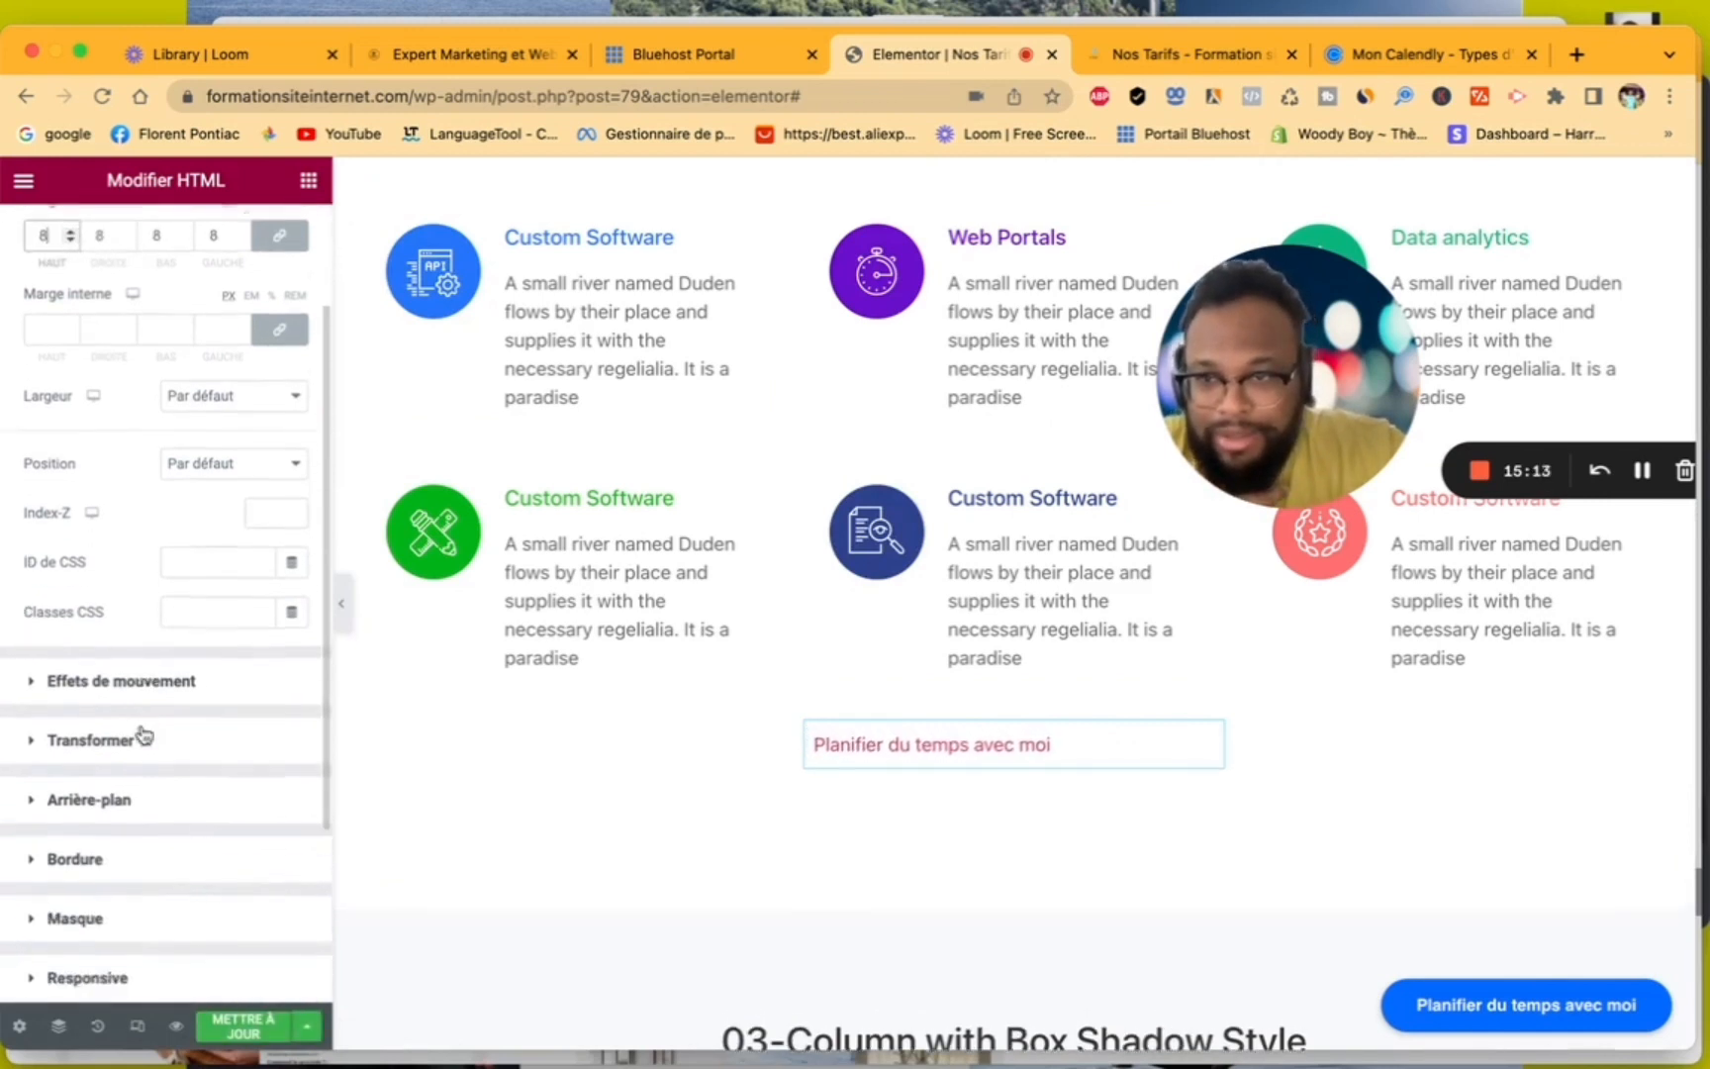
left_click(211, 462)
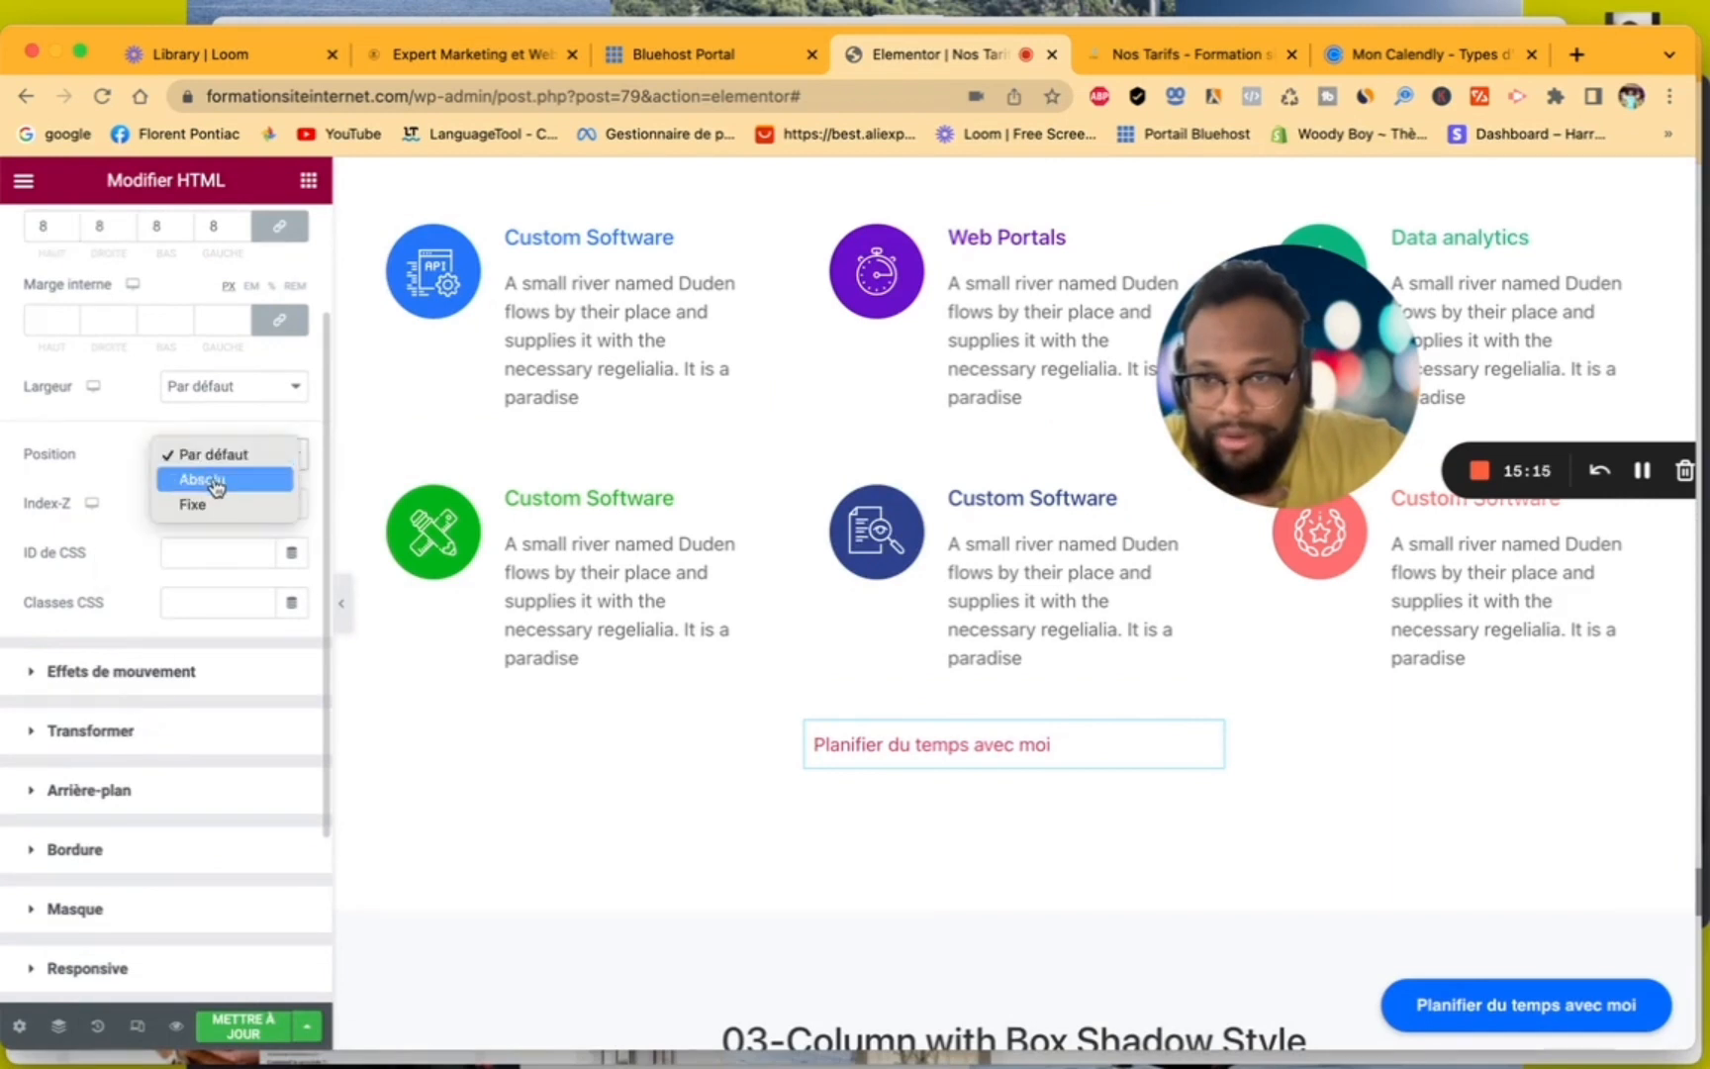
left_click(222, 393)
left_click(223, 394)
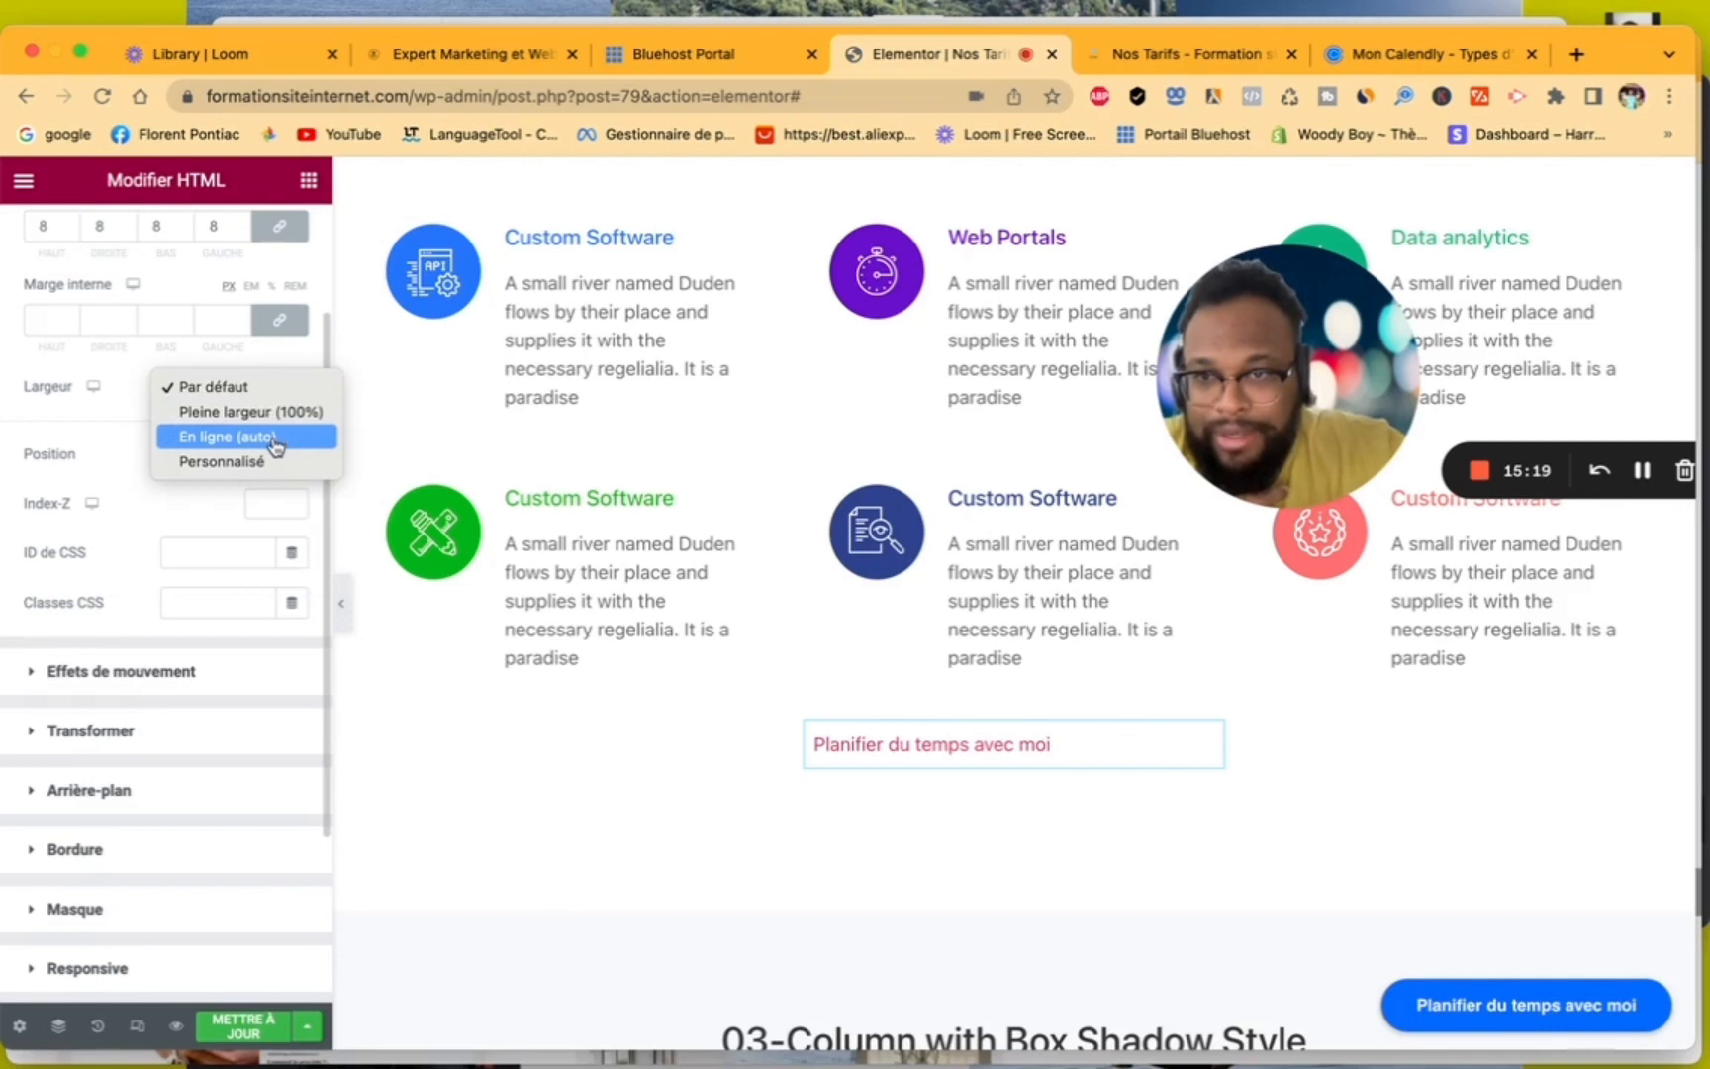
left_click(274, 441)
left_click(265, 391)
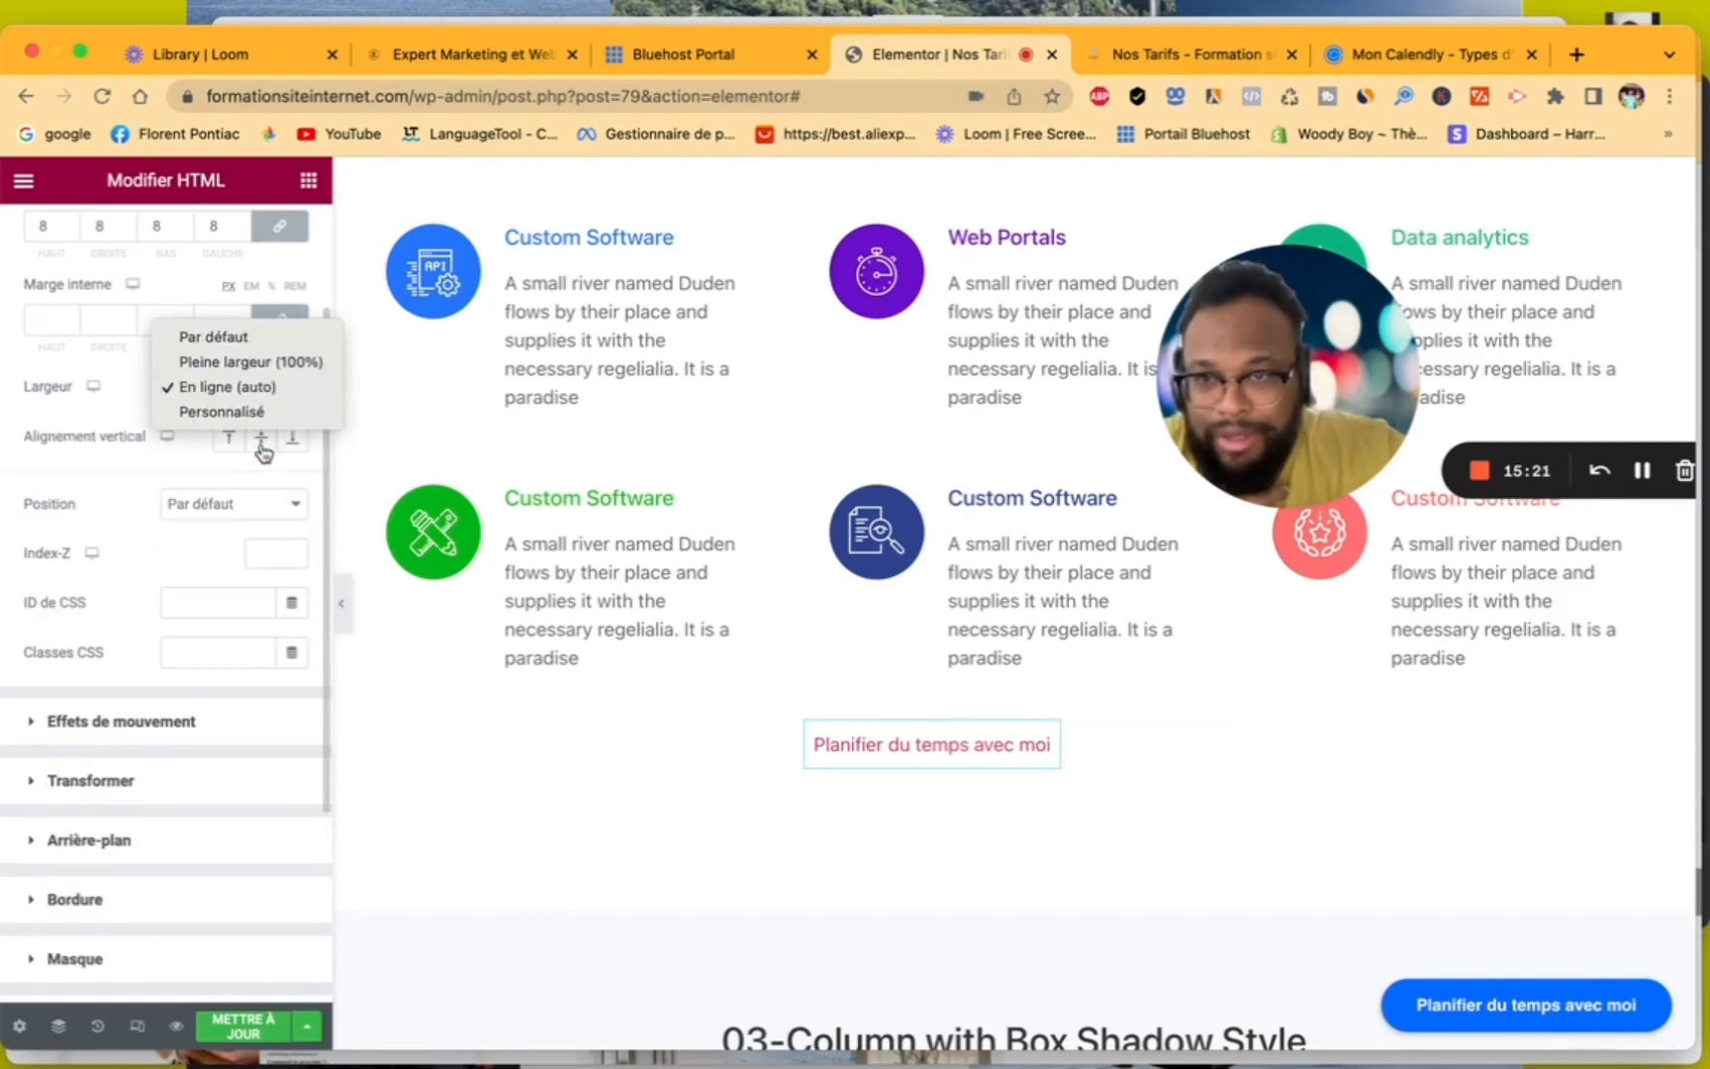
left_click(264, 455)
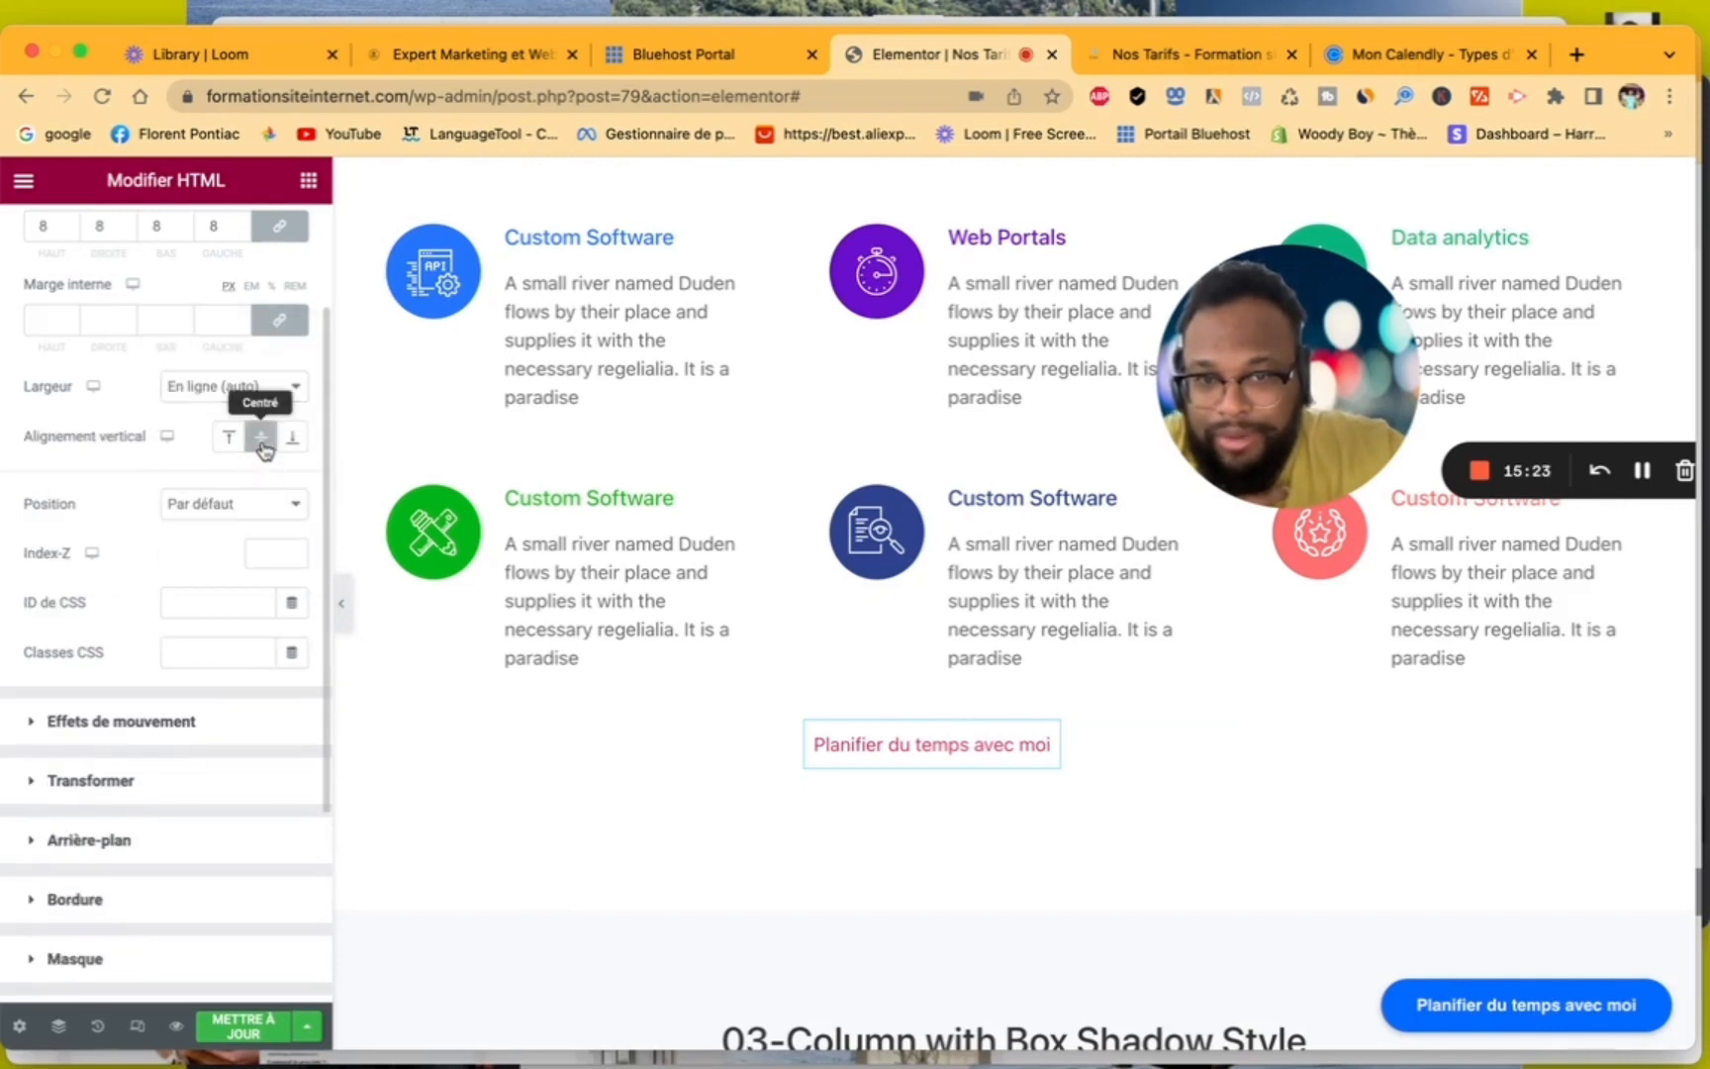
left_click(263, 444)
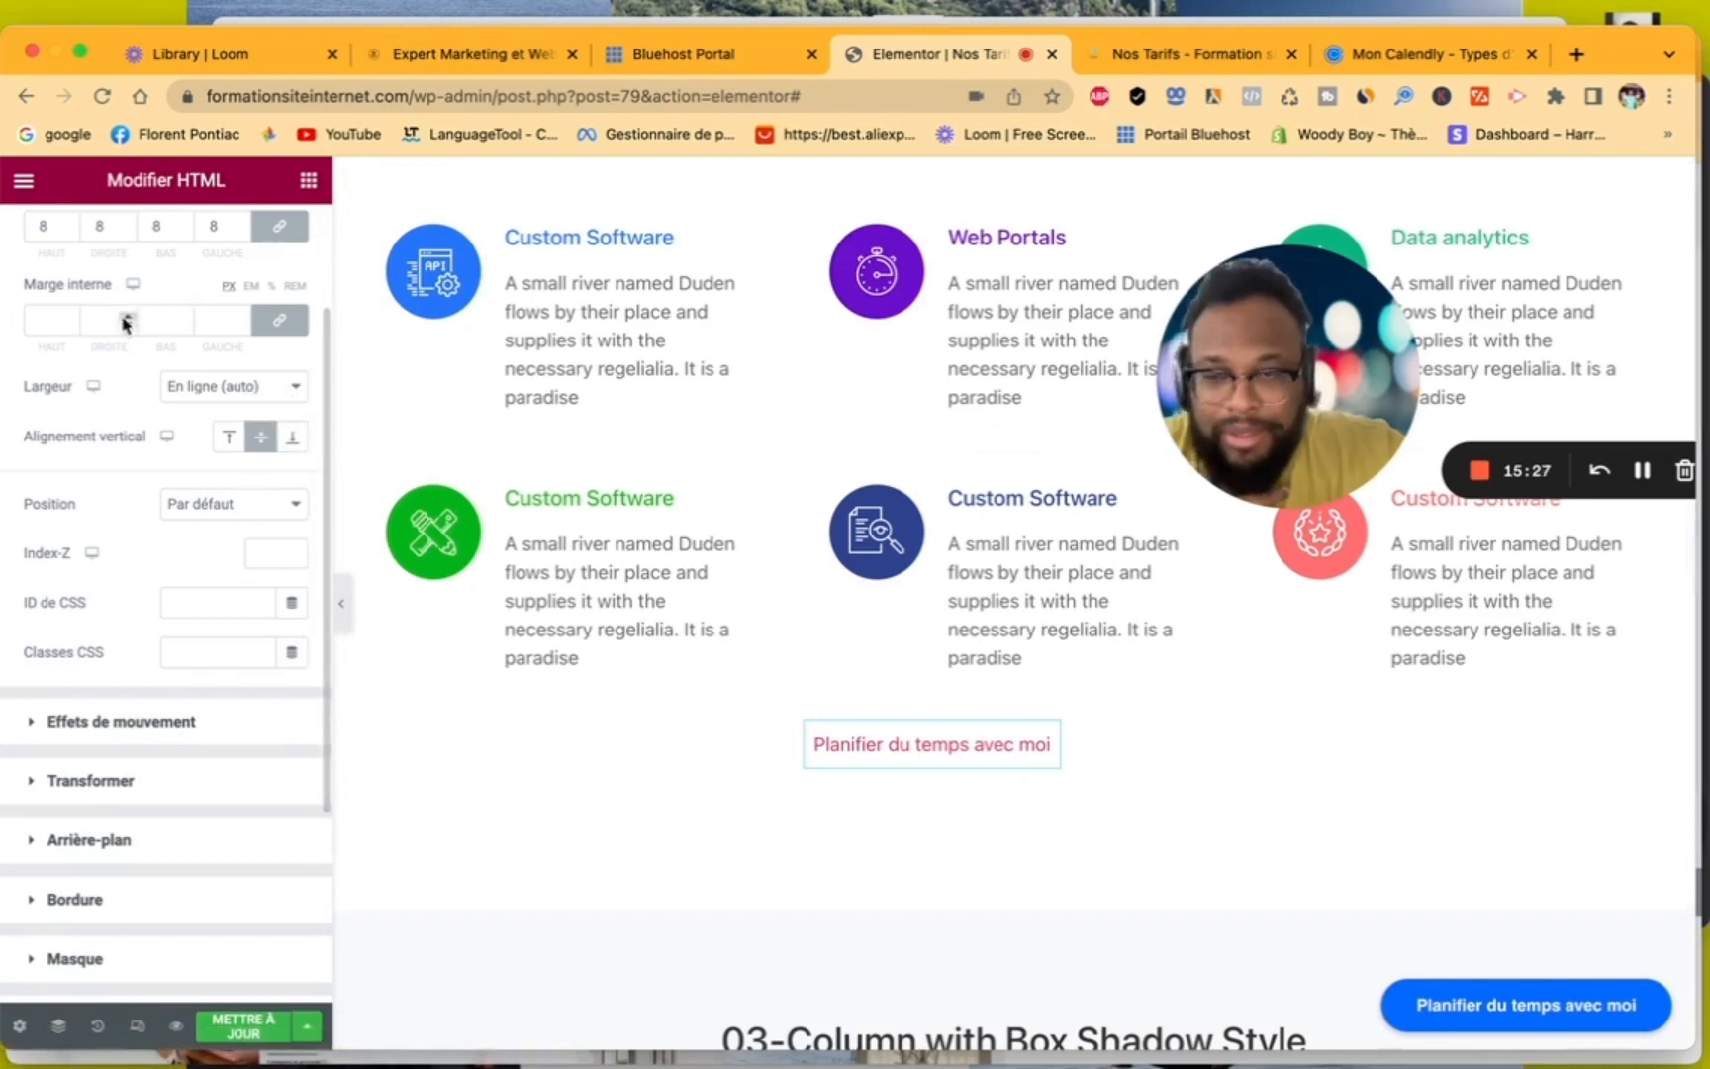
- Set the HTML widget's width to Pleine largeur (100%) and its inner margin to 4 px on all sides
left_click(260, 391)
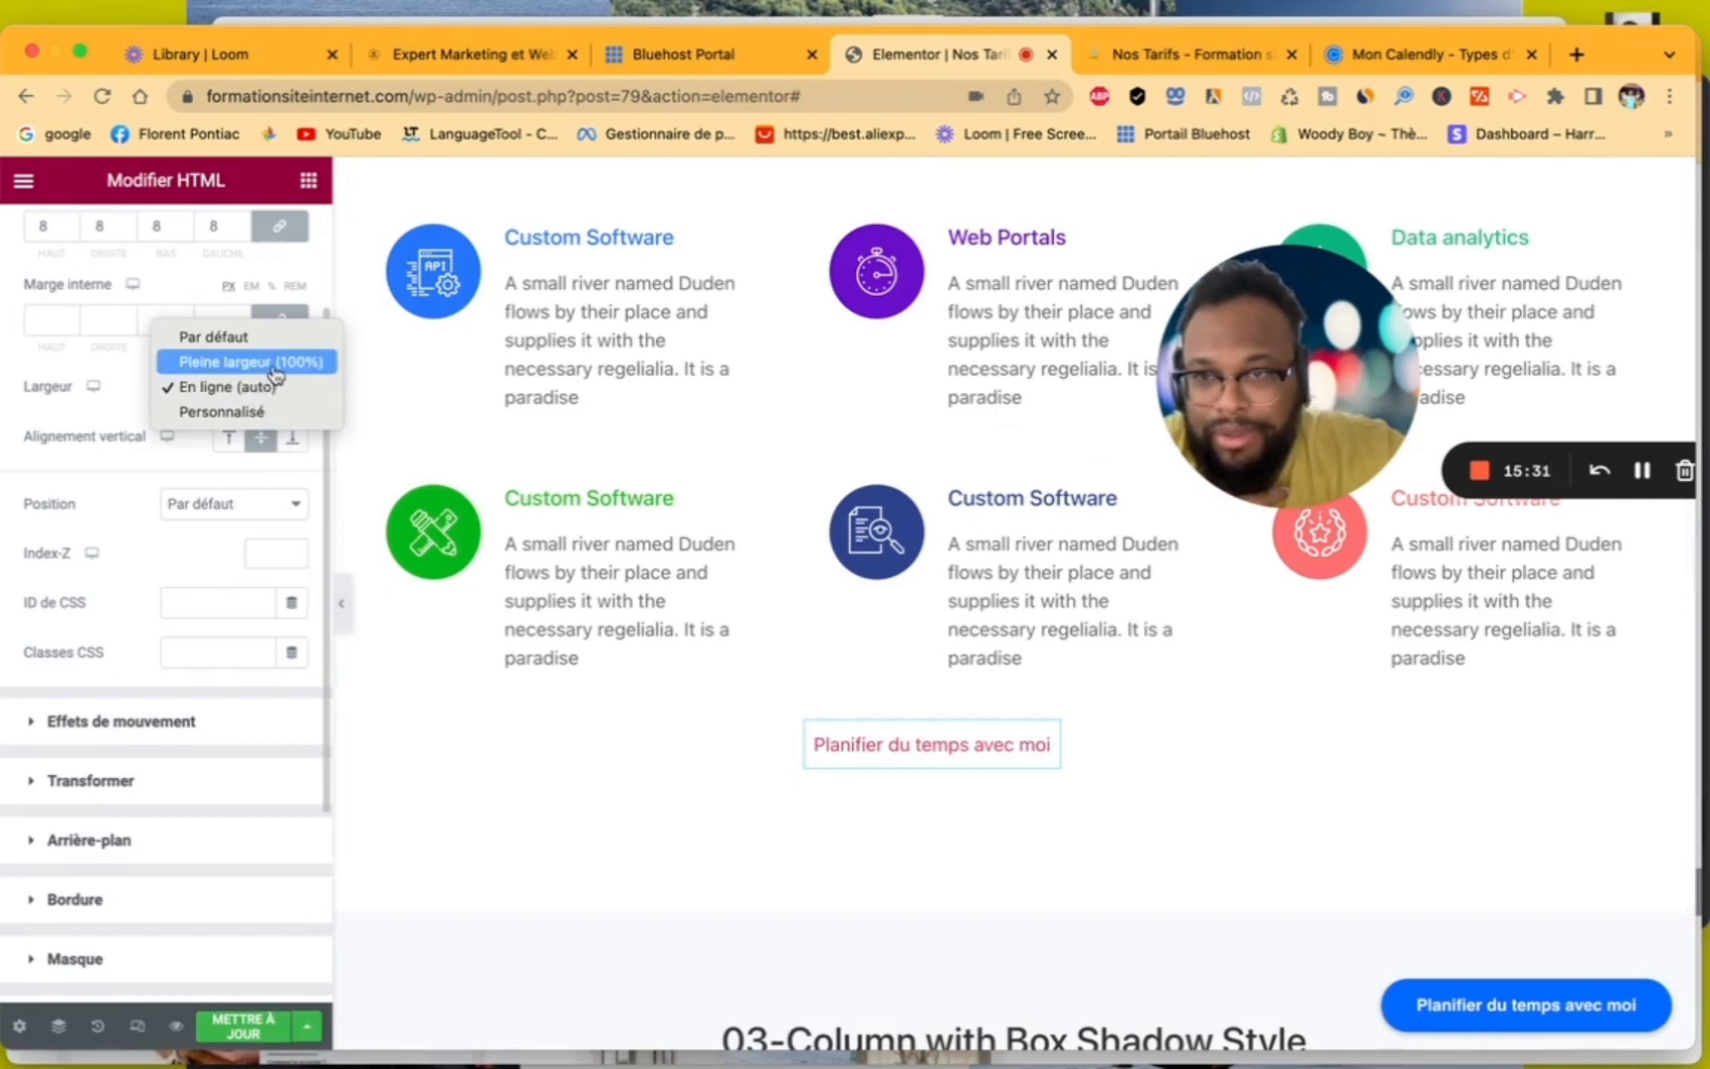
left_click(276, 363)
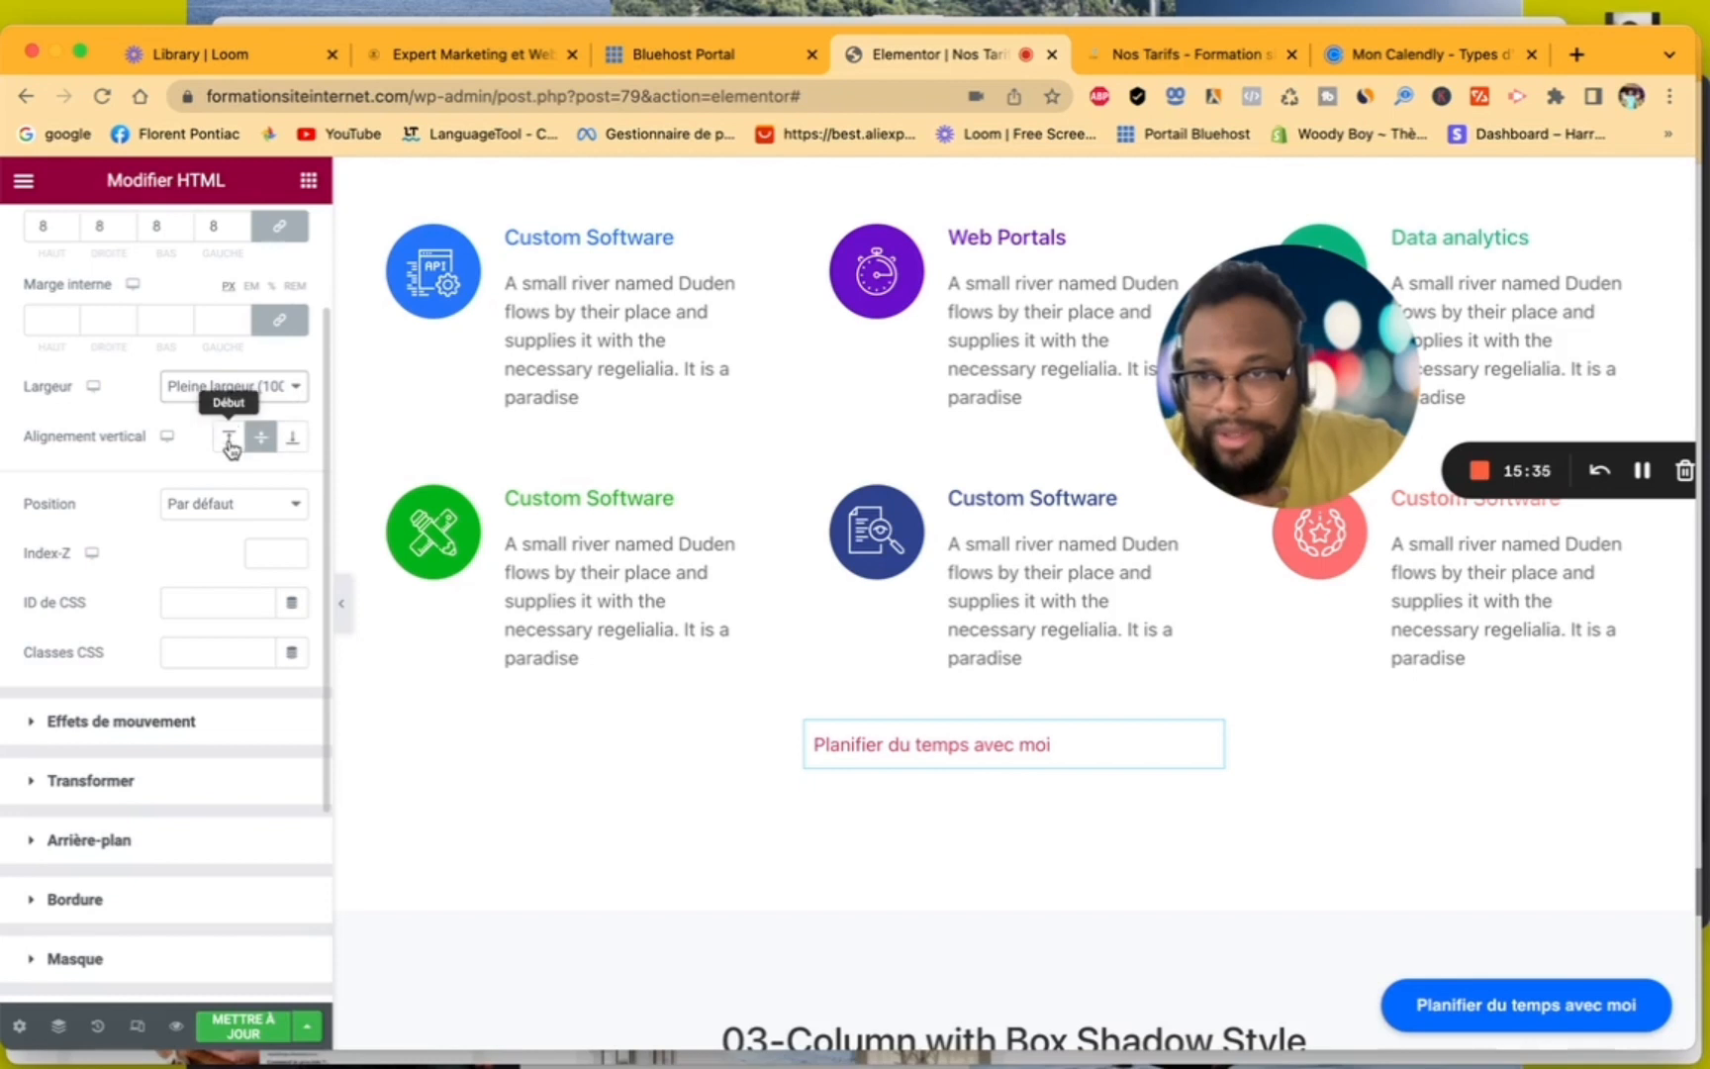
left_click(69, 318)
type("4")
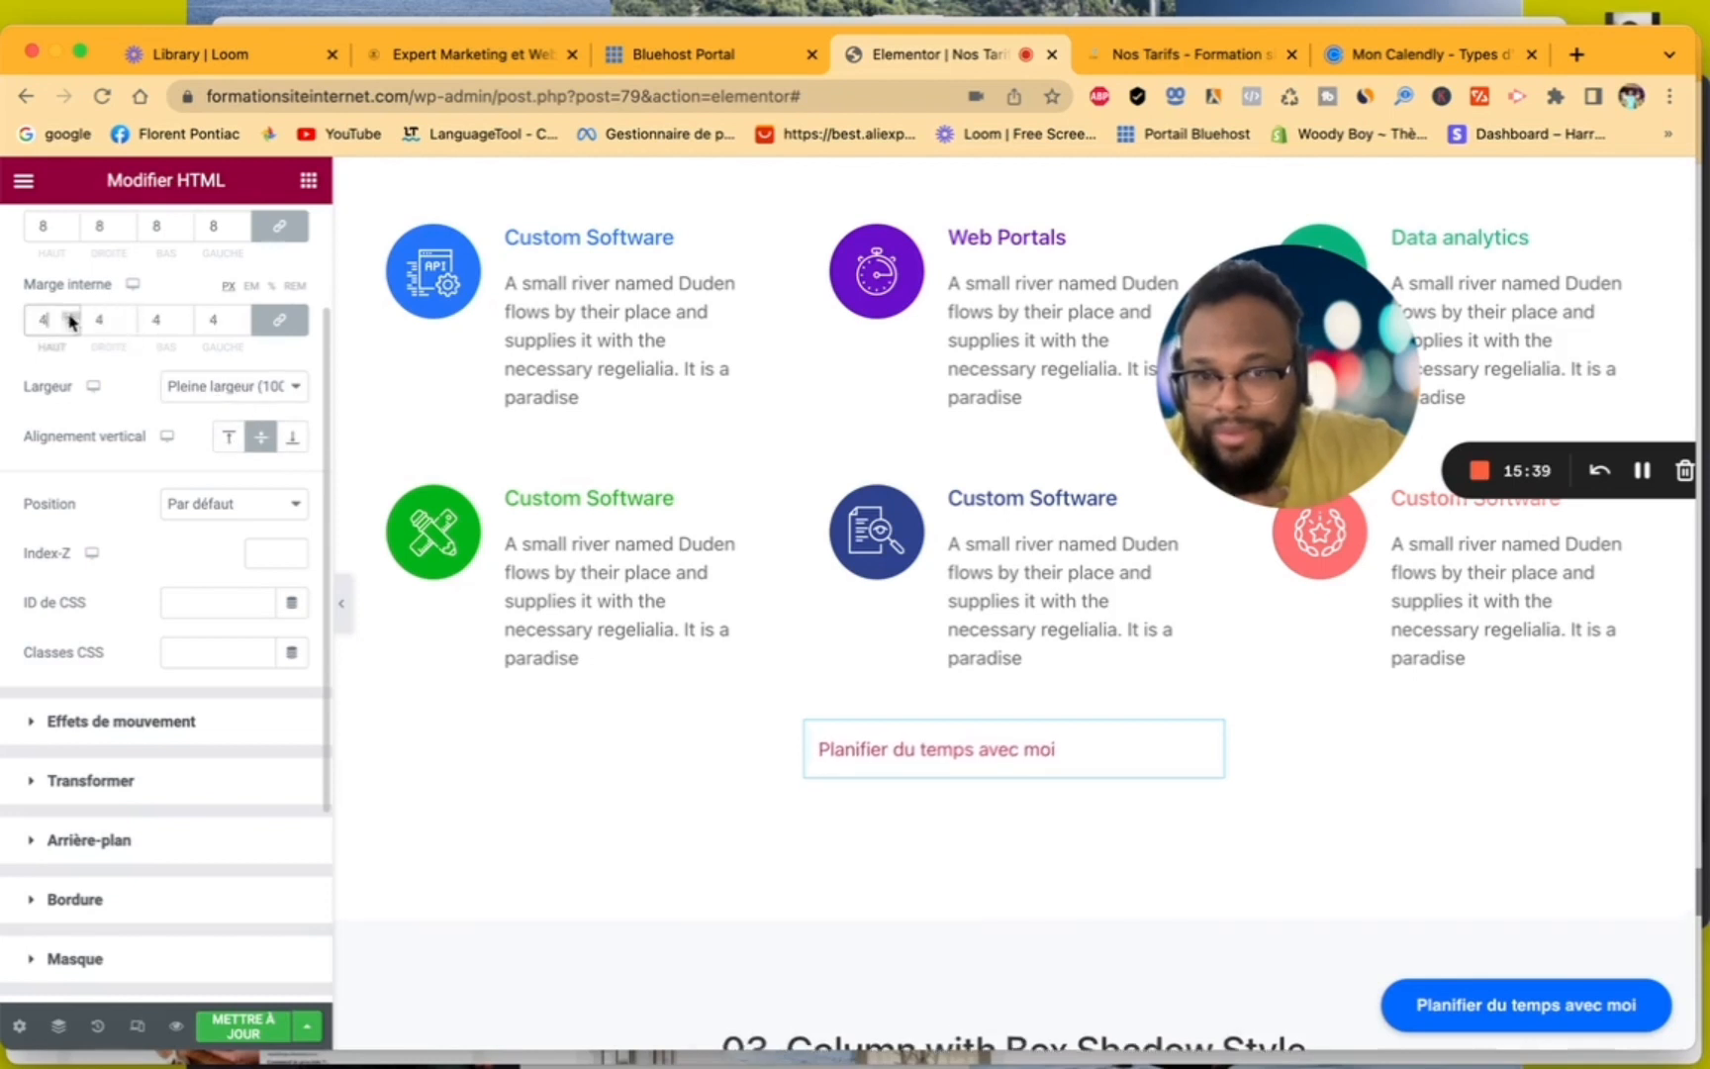
- Give the HTML widget a border of type Continue
scroll(202, 725, "down", 3)
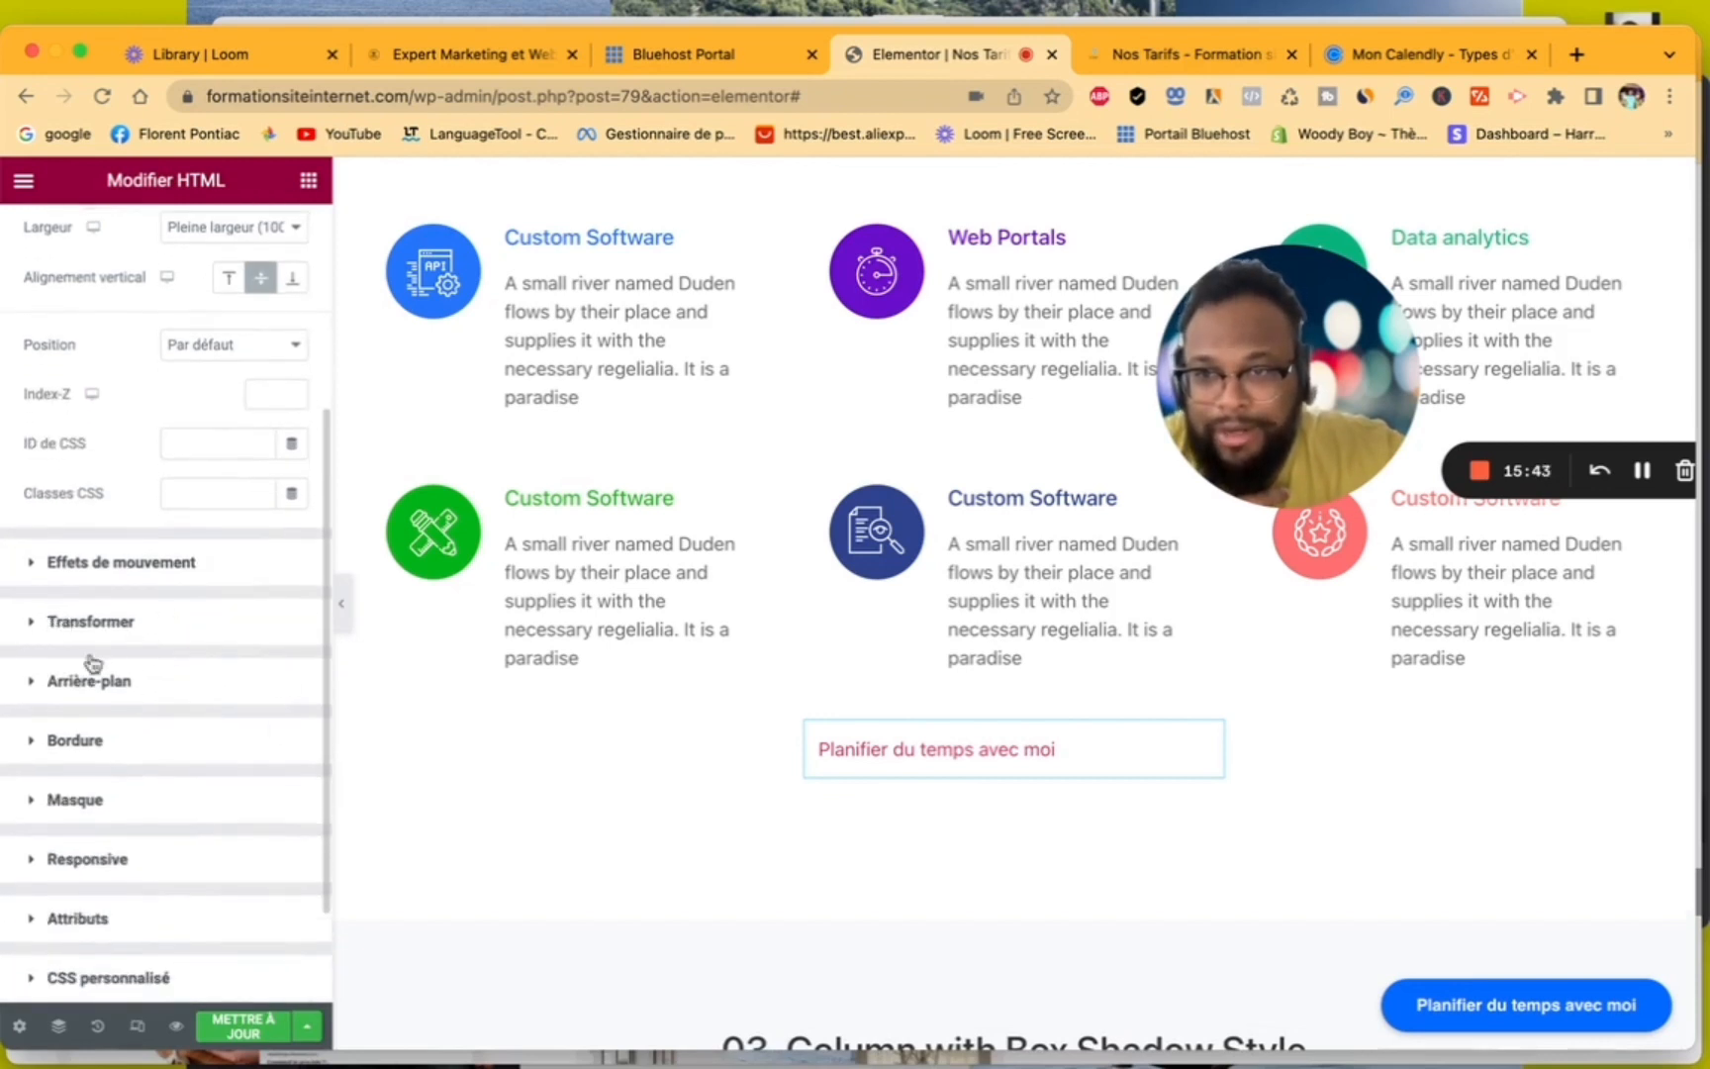
scroll(176, 662, "down", 3)
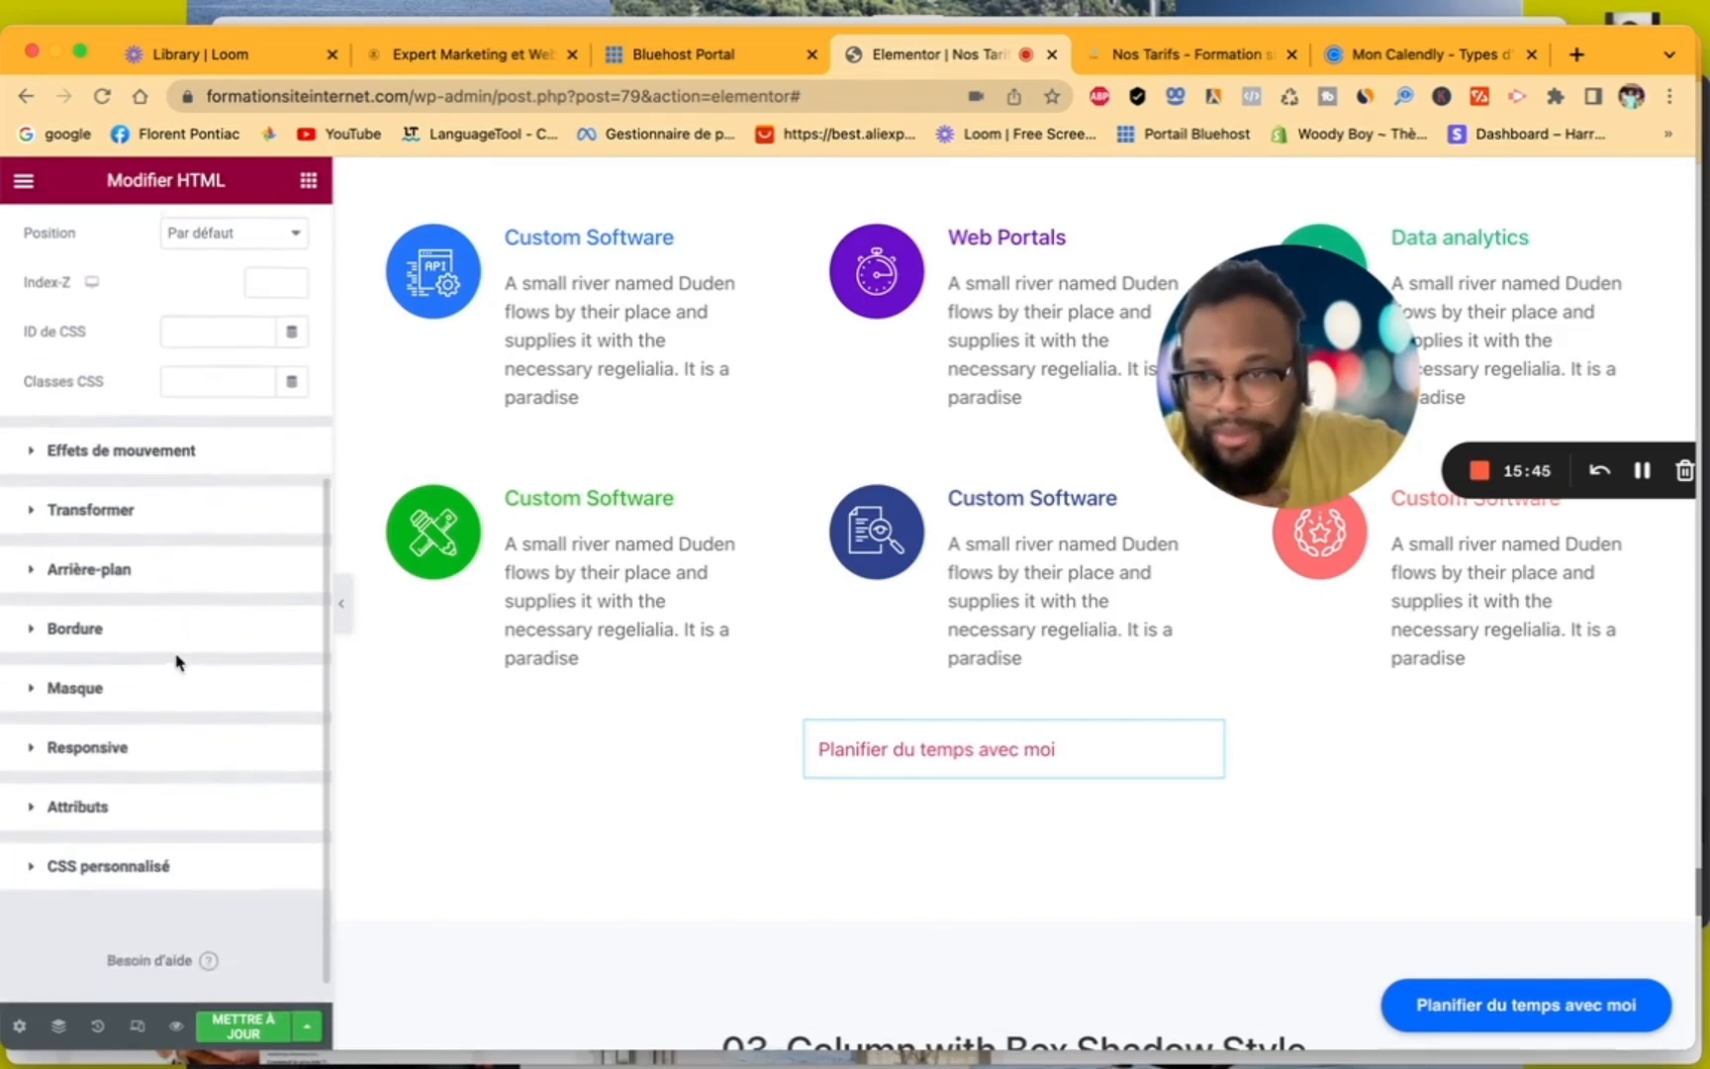
left_click(35, 675)
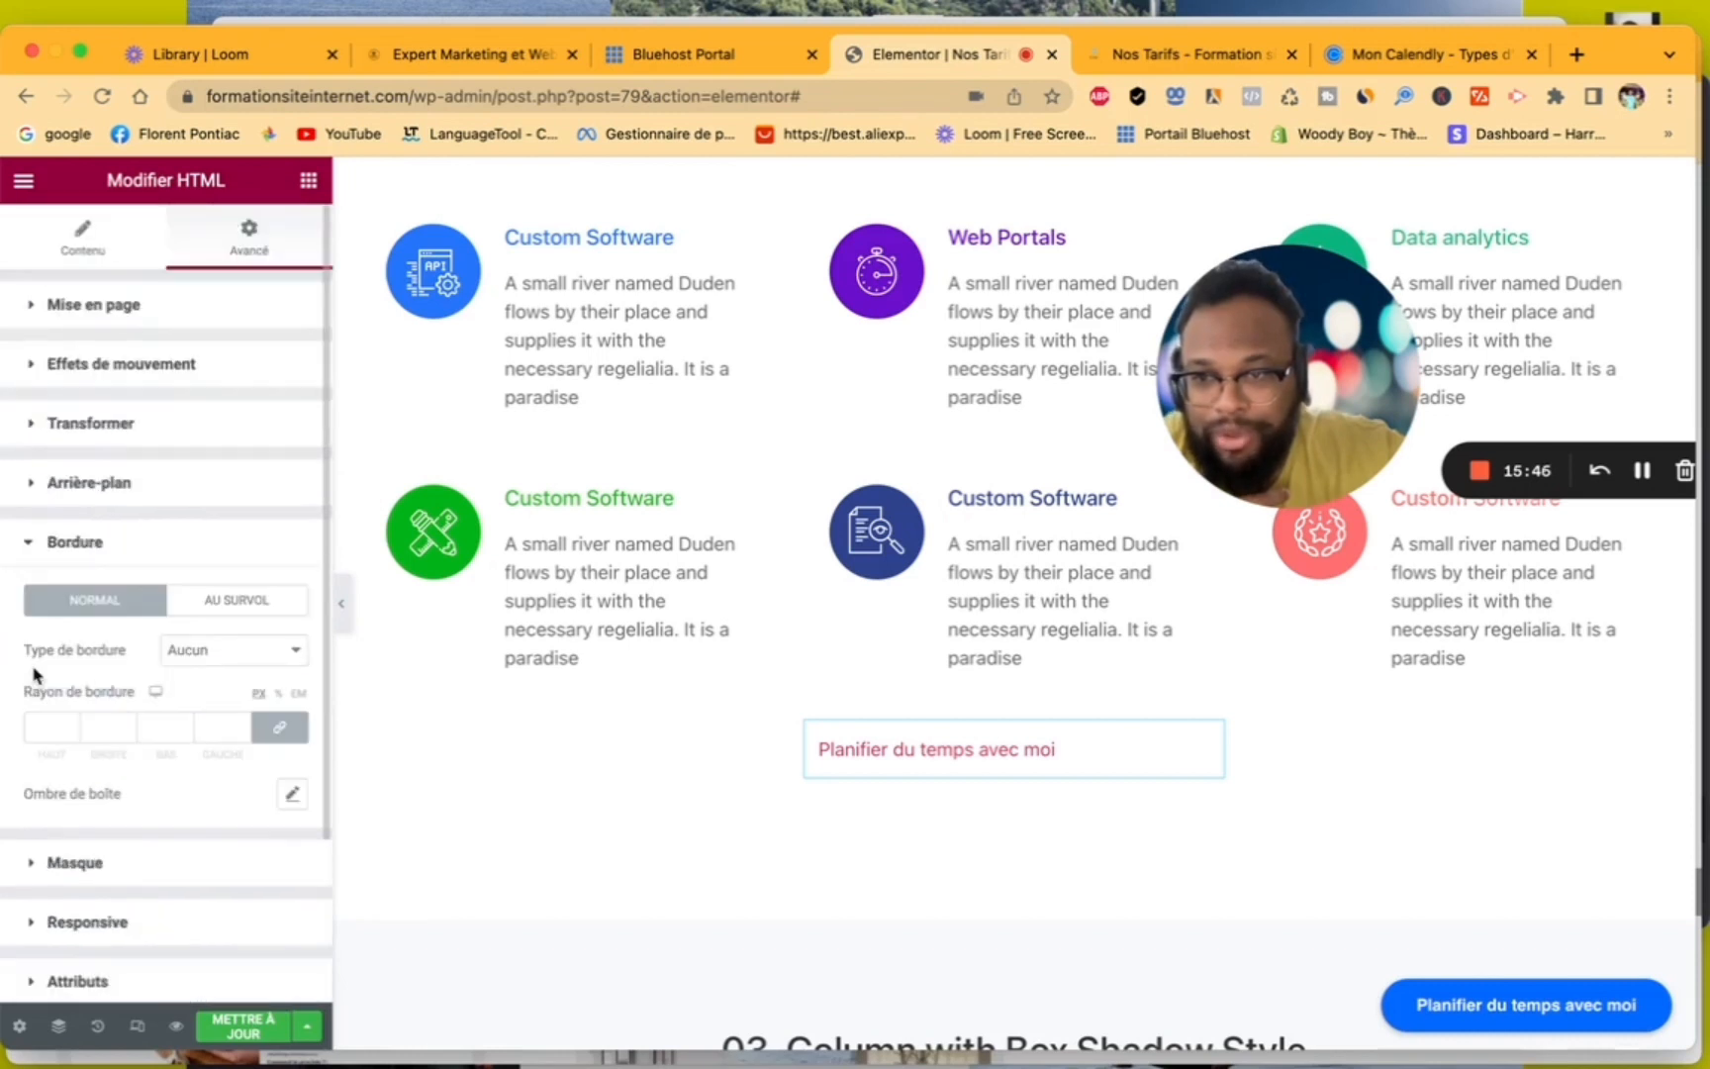
left_click(240, 652)
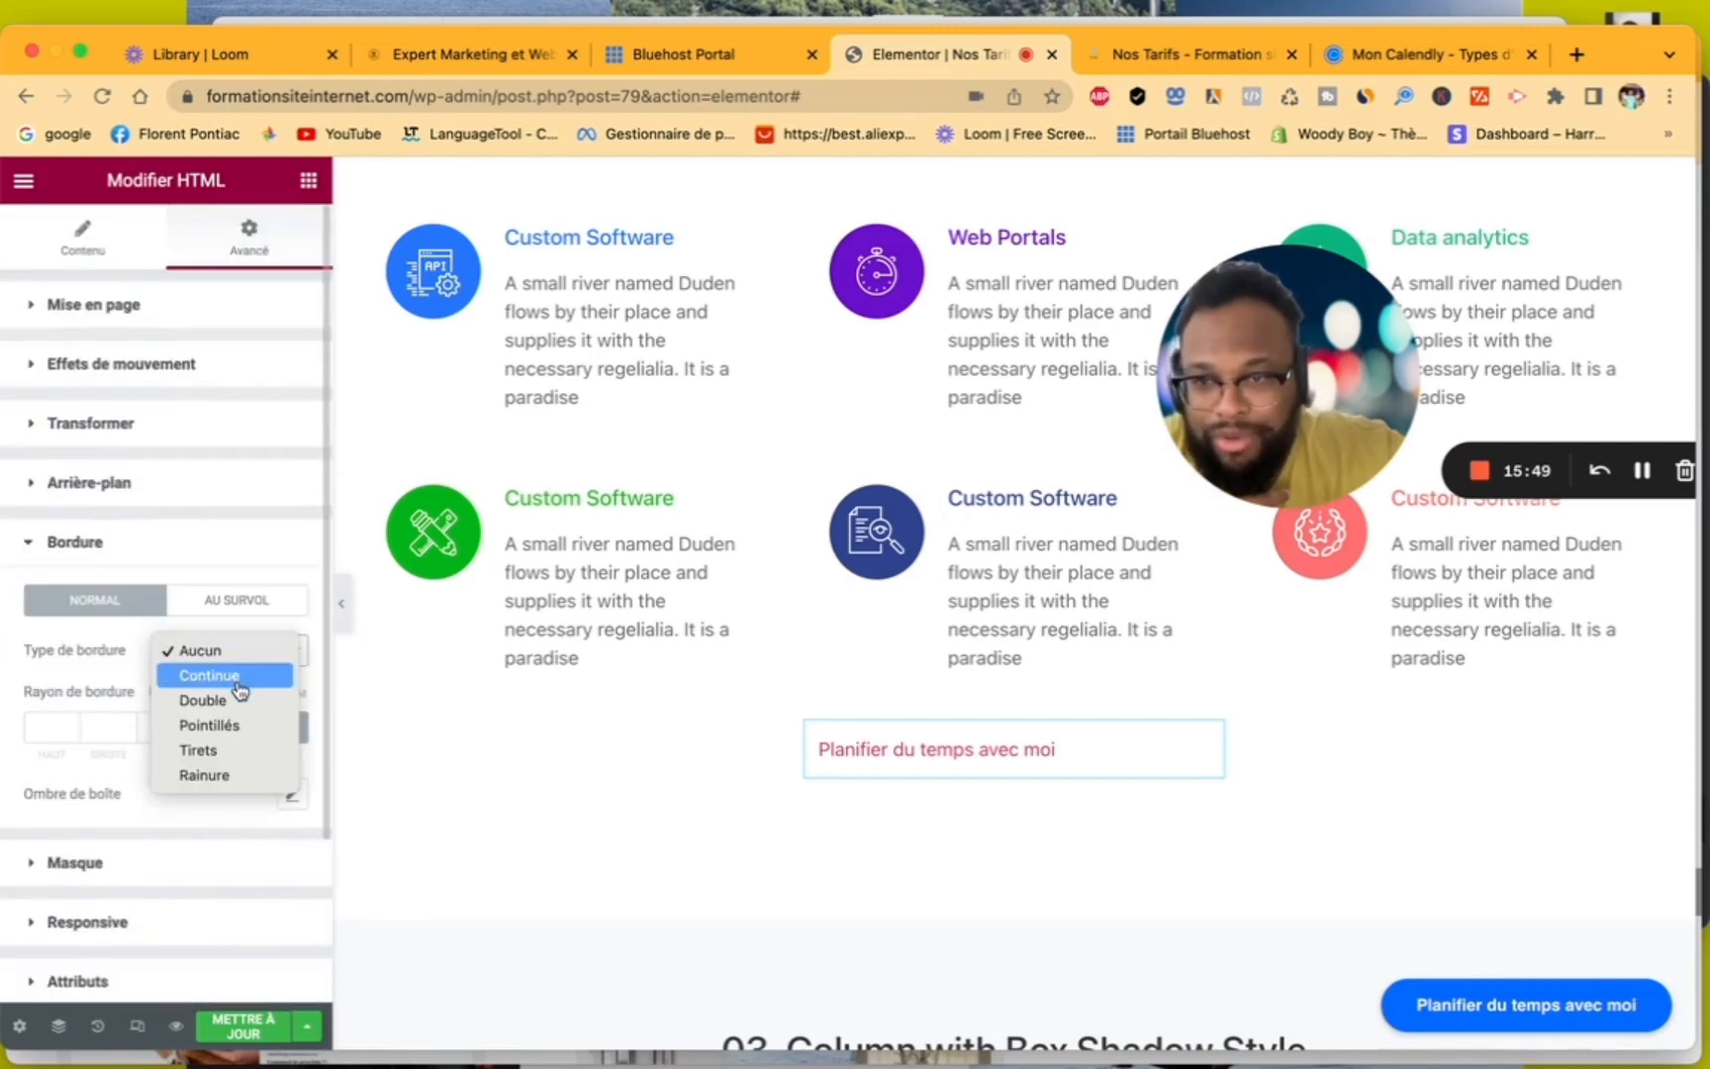
left_click(240, 676)
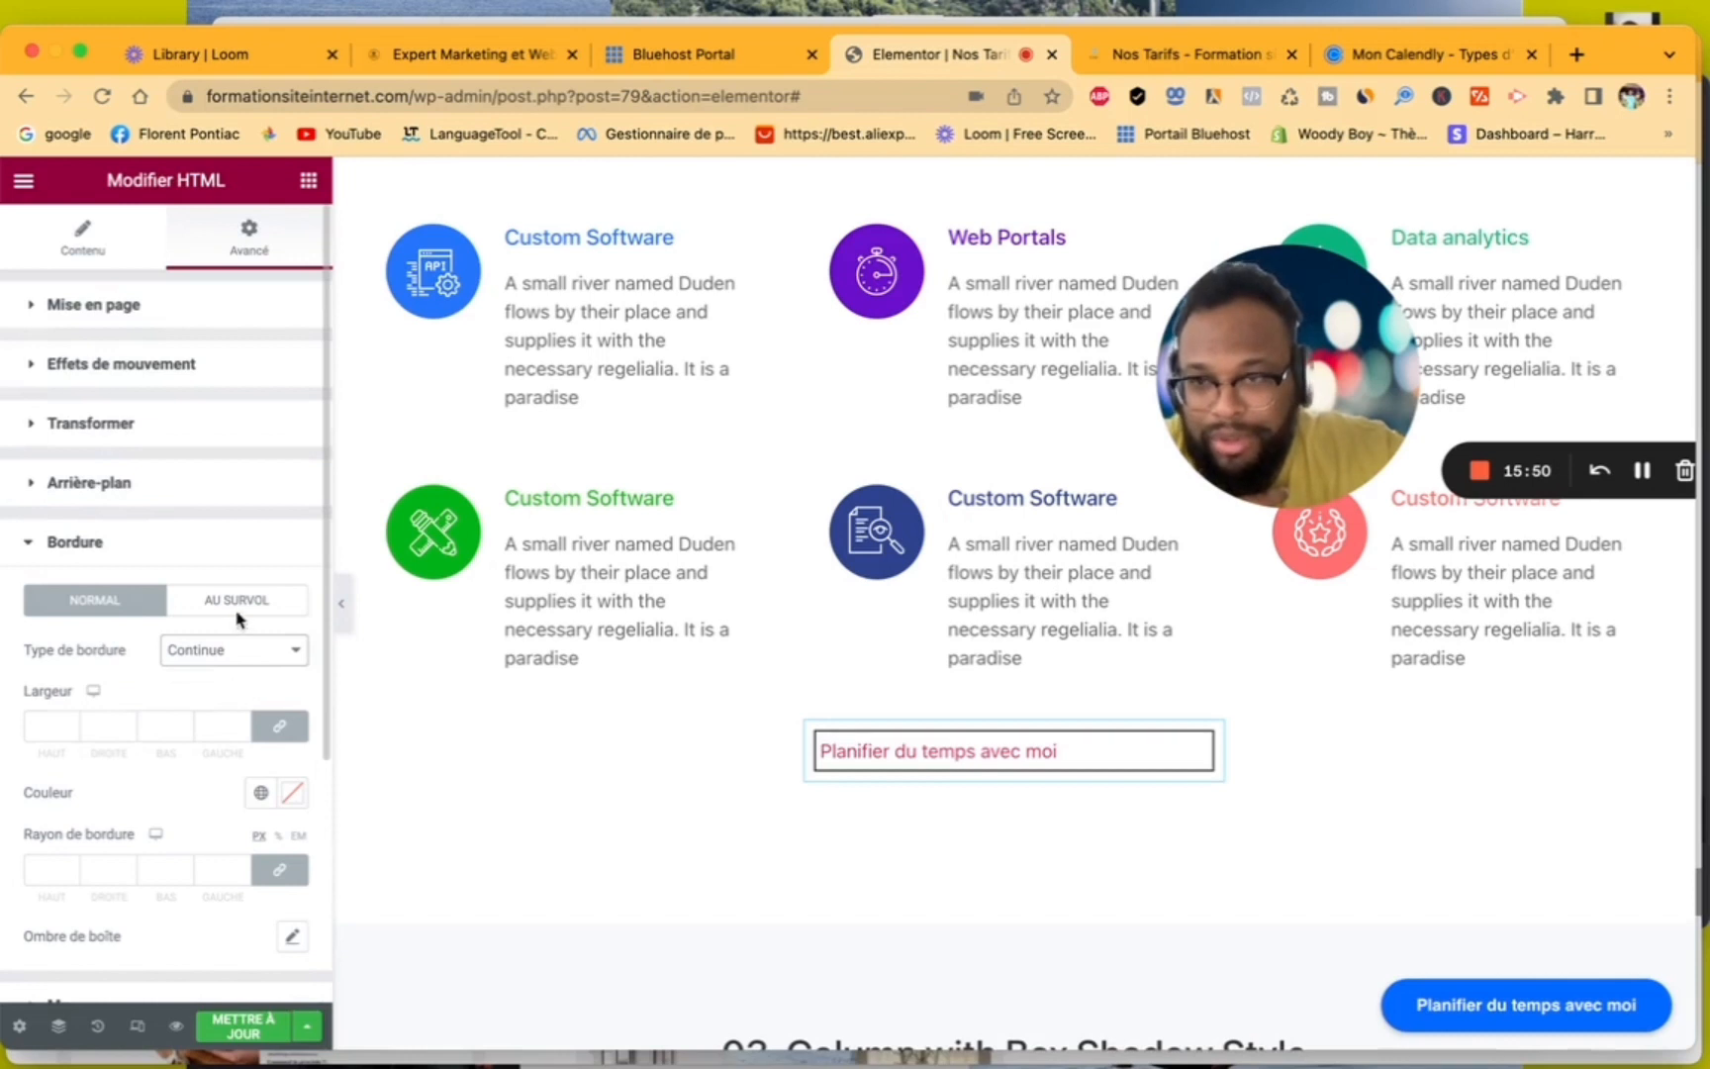
- Give the HTML widget a classic background in solid blue, #2238FF
scroll(234, 814, "down", 3)
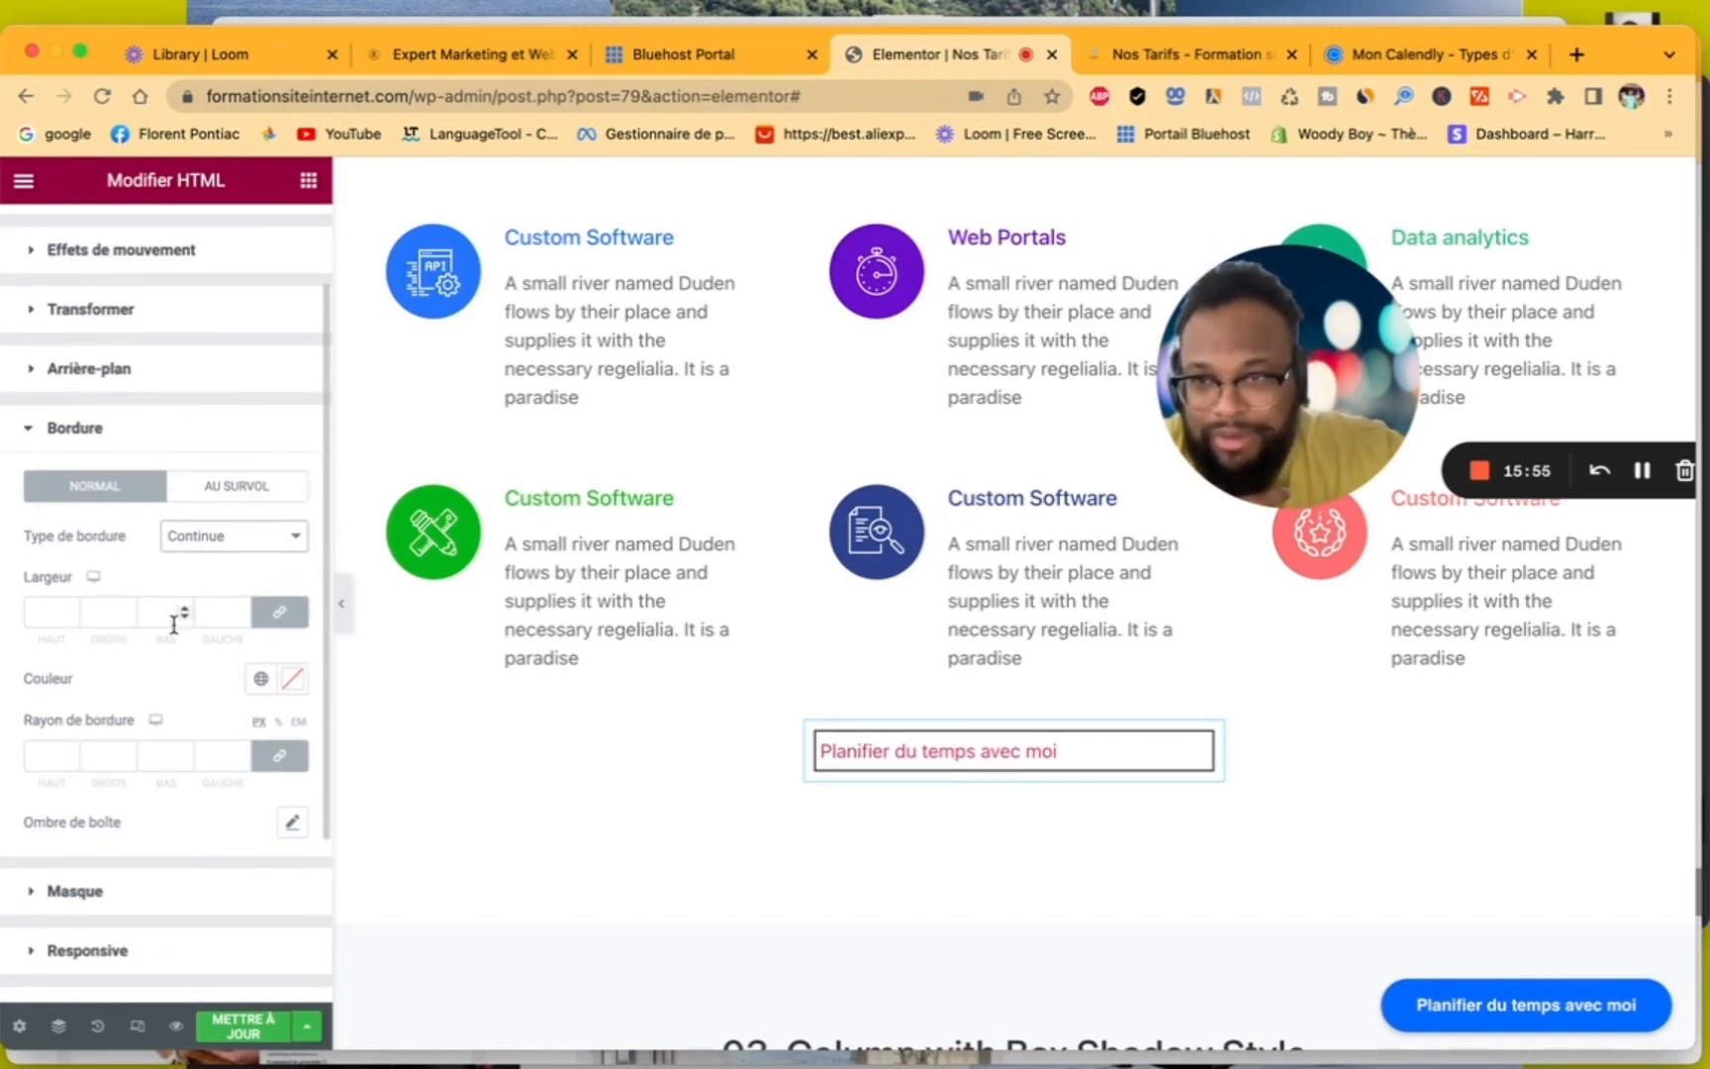
scroll(173, 625, "down", 4)
scroll(173, 623, "up", 6)
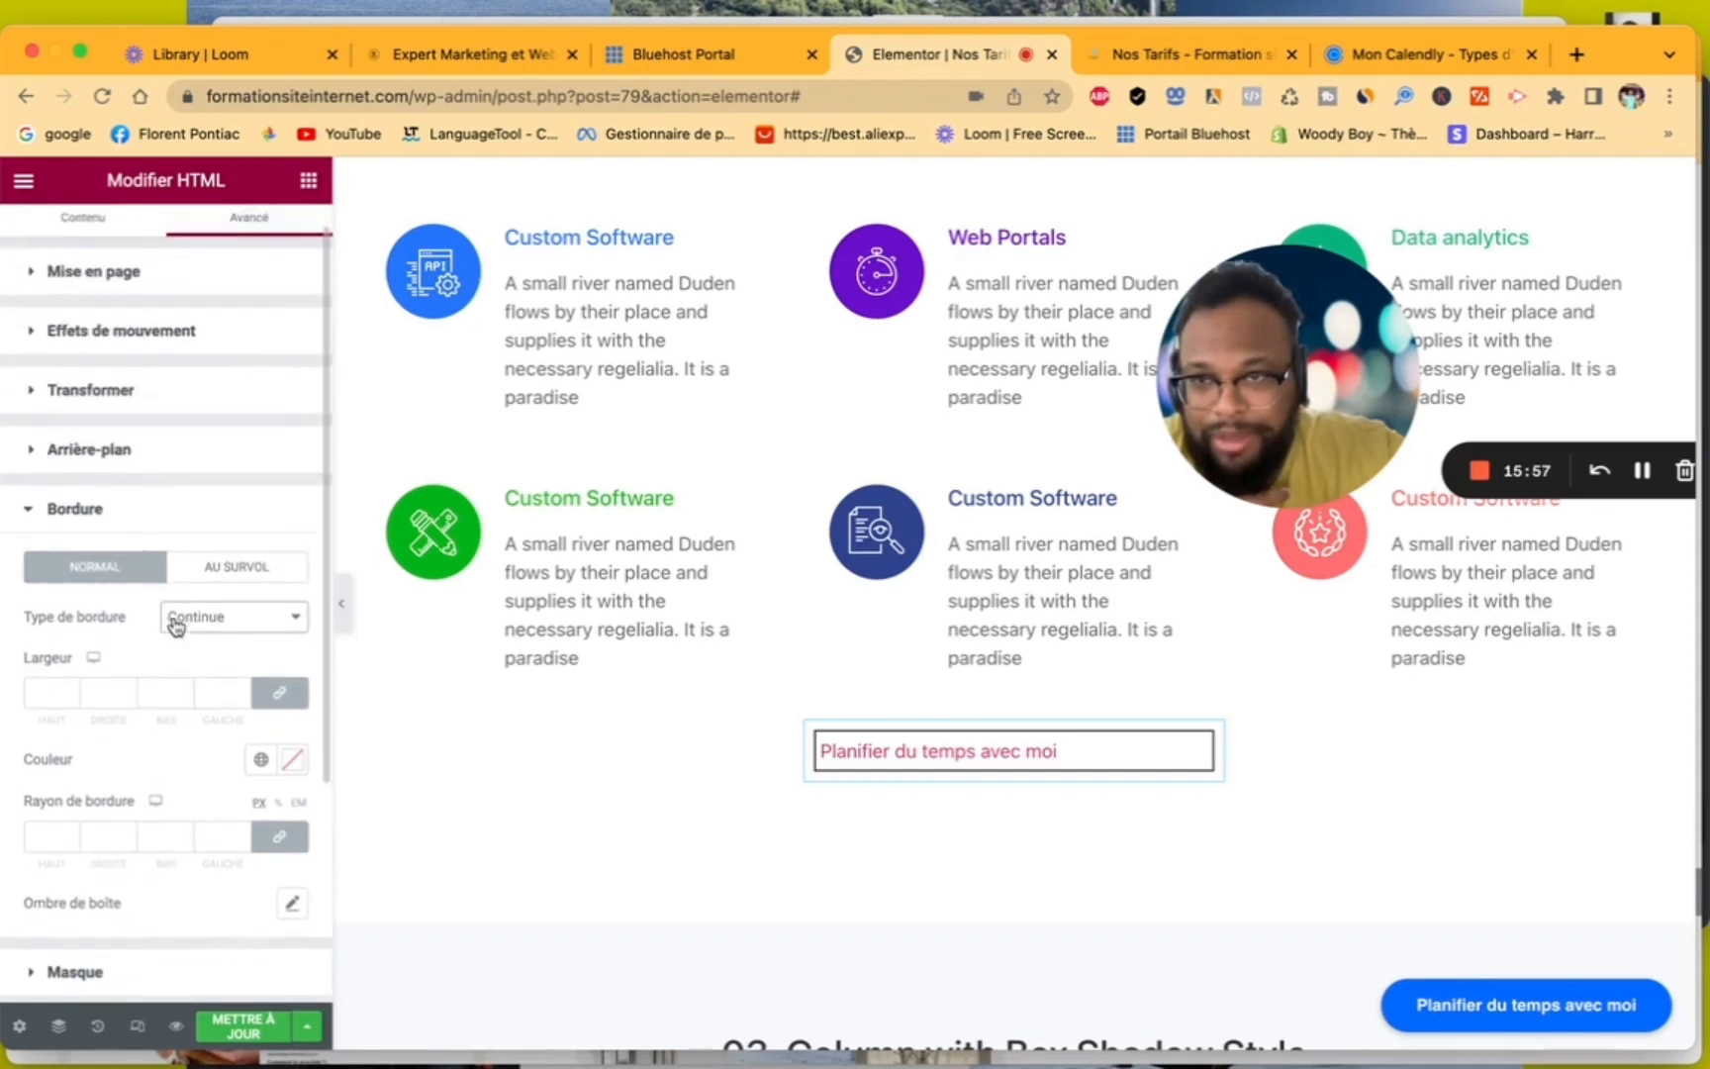
left_click(36, 461)
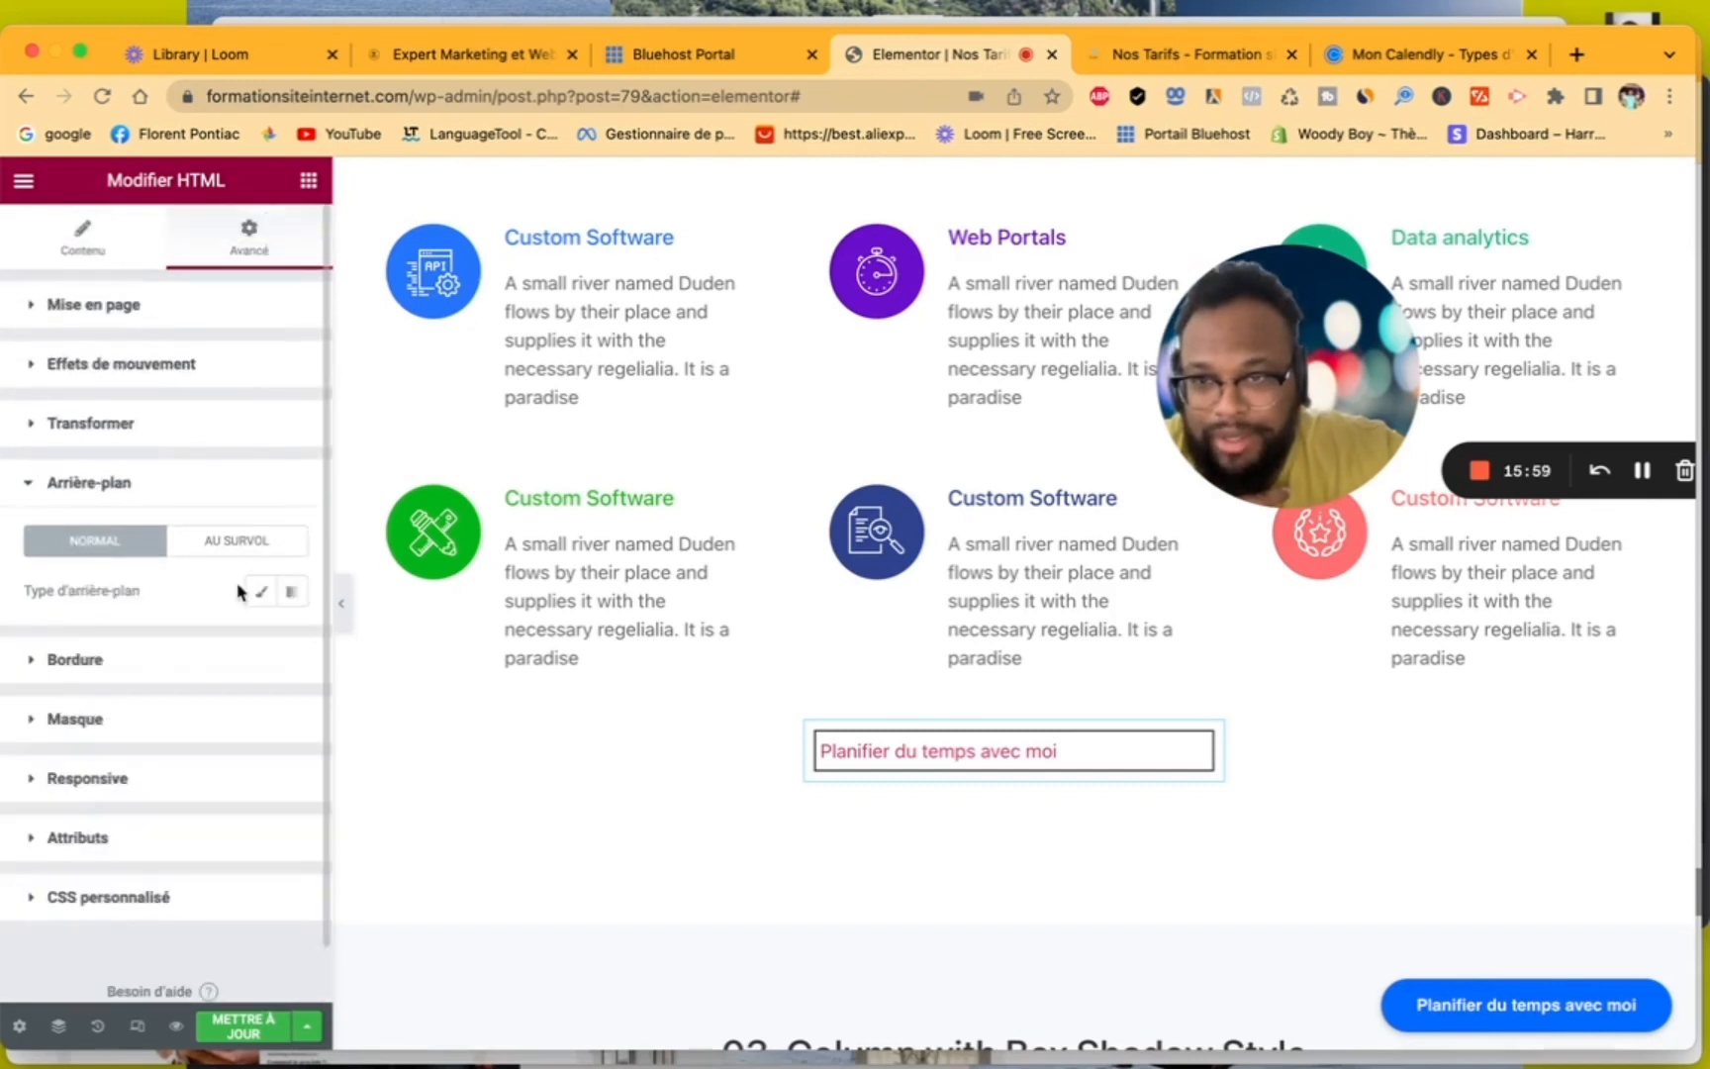
left_click(260, 592)
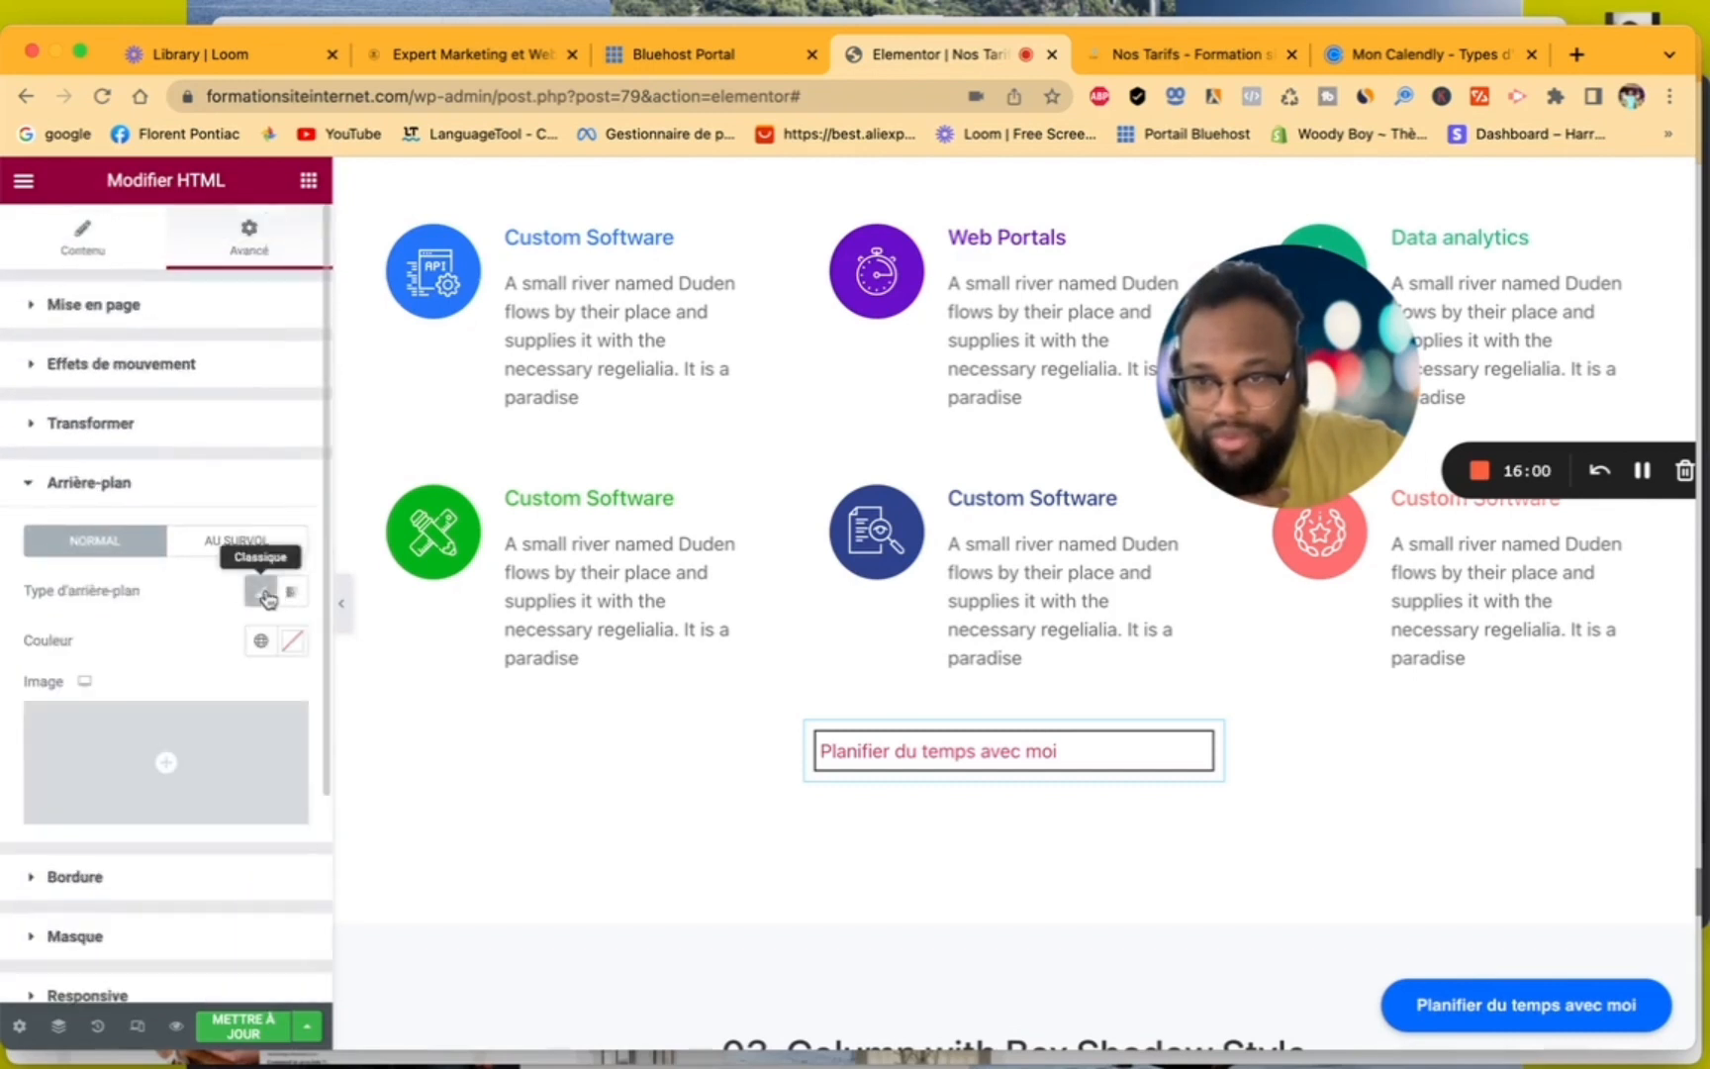
left_click(290, 643)
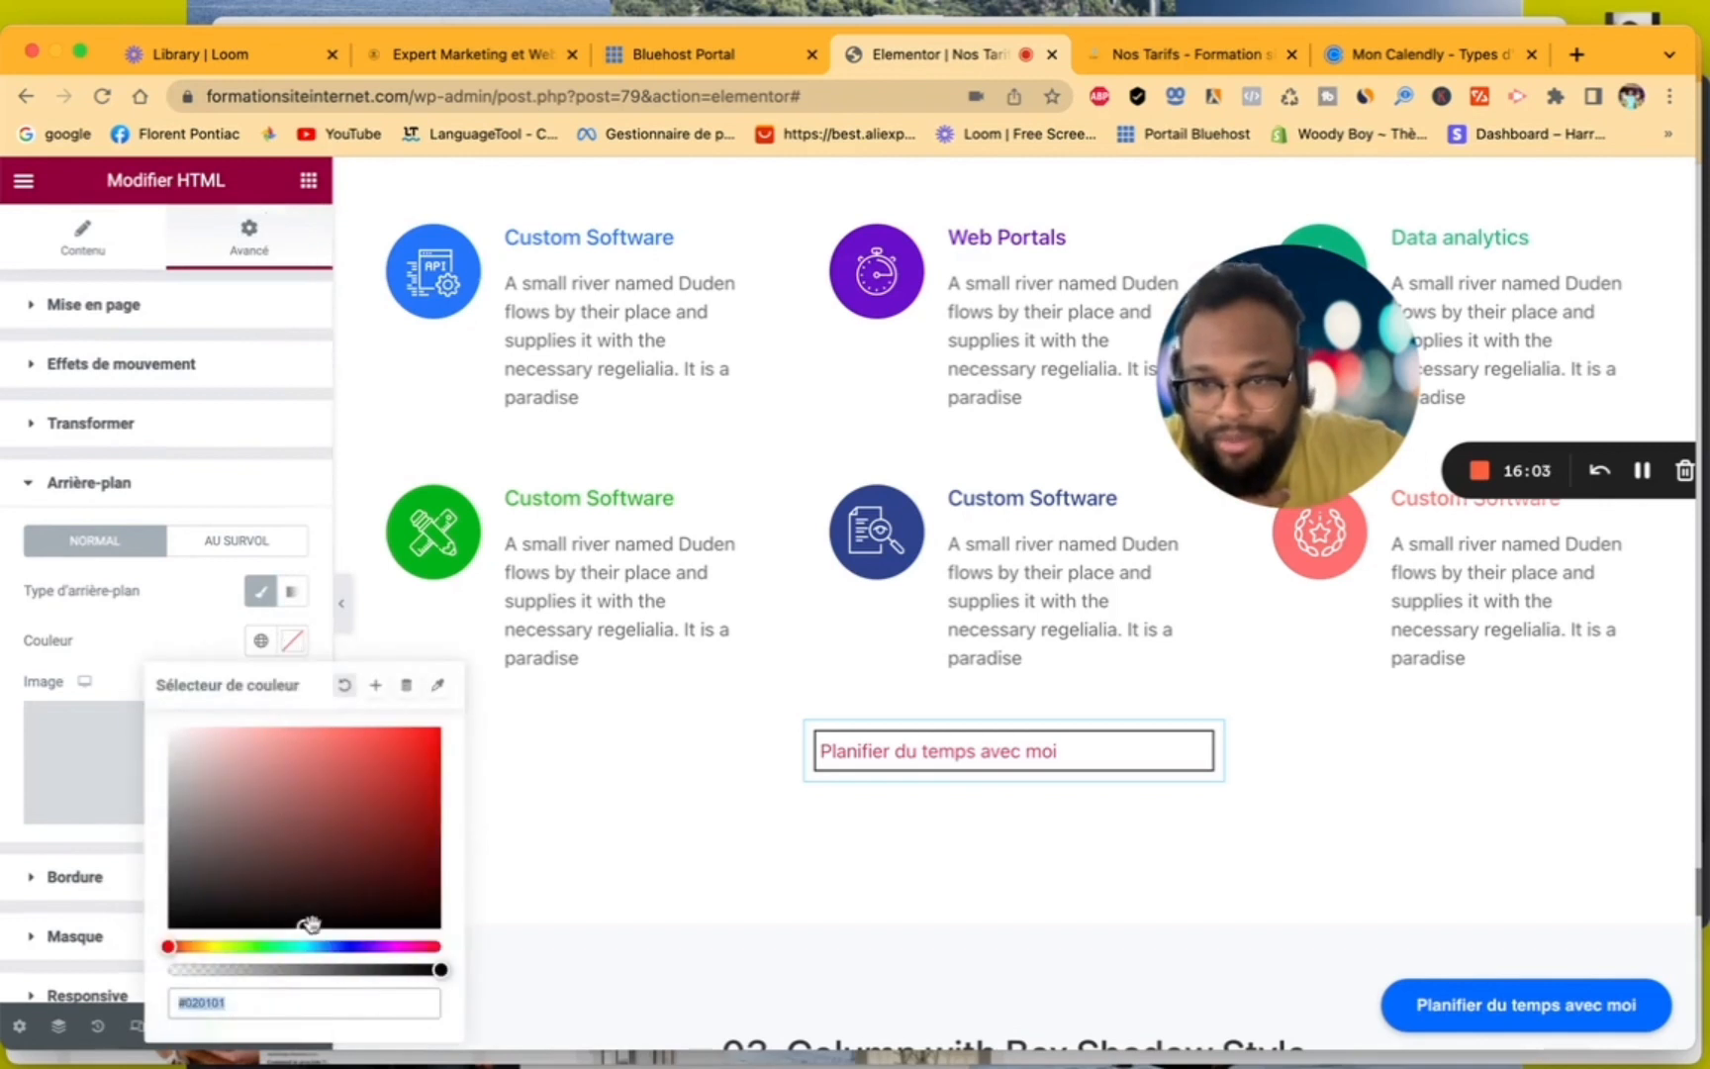
left_click(345, 948)
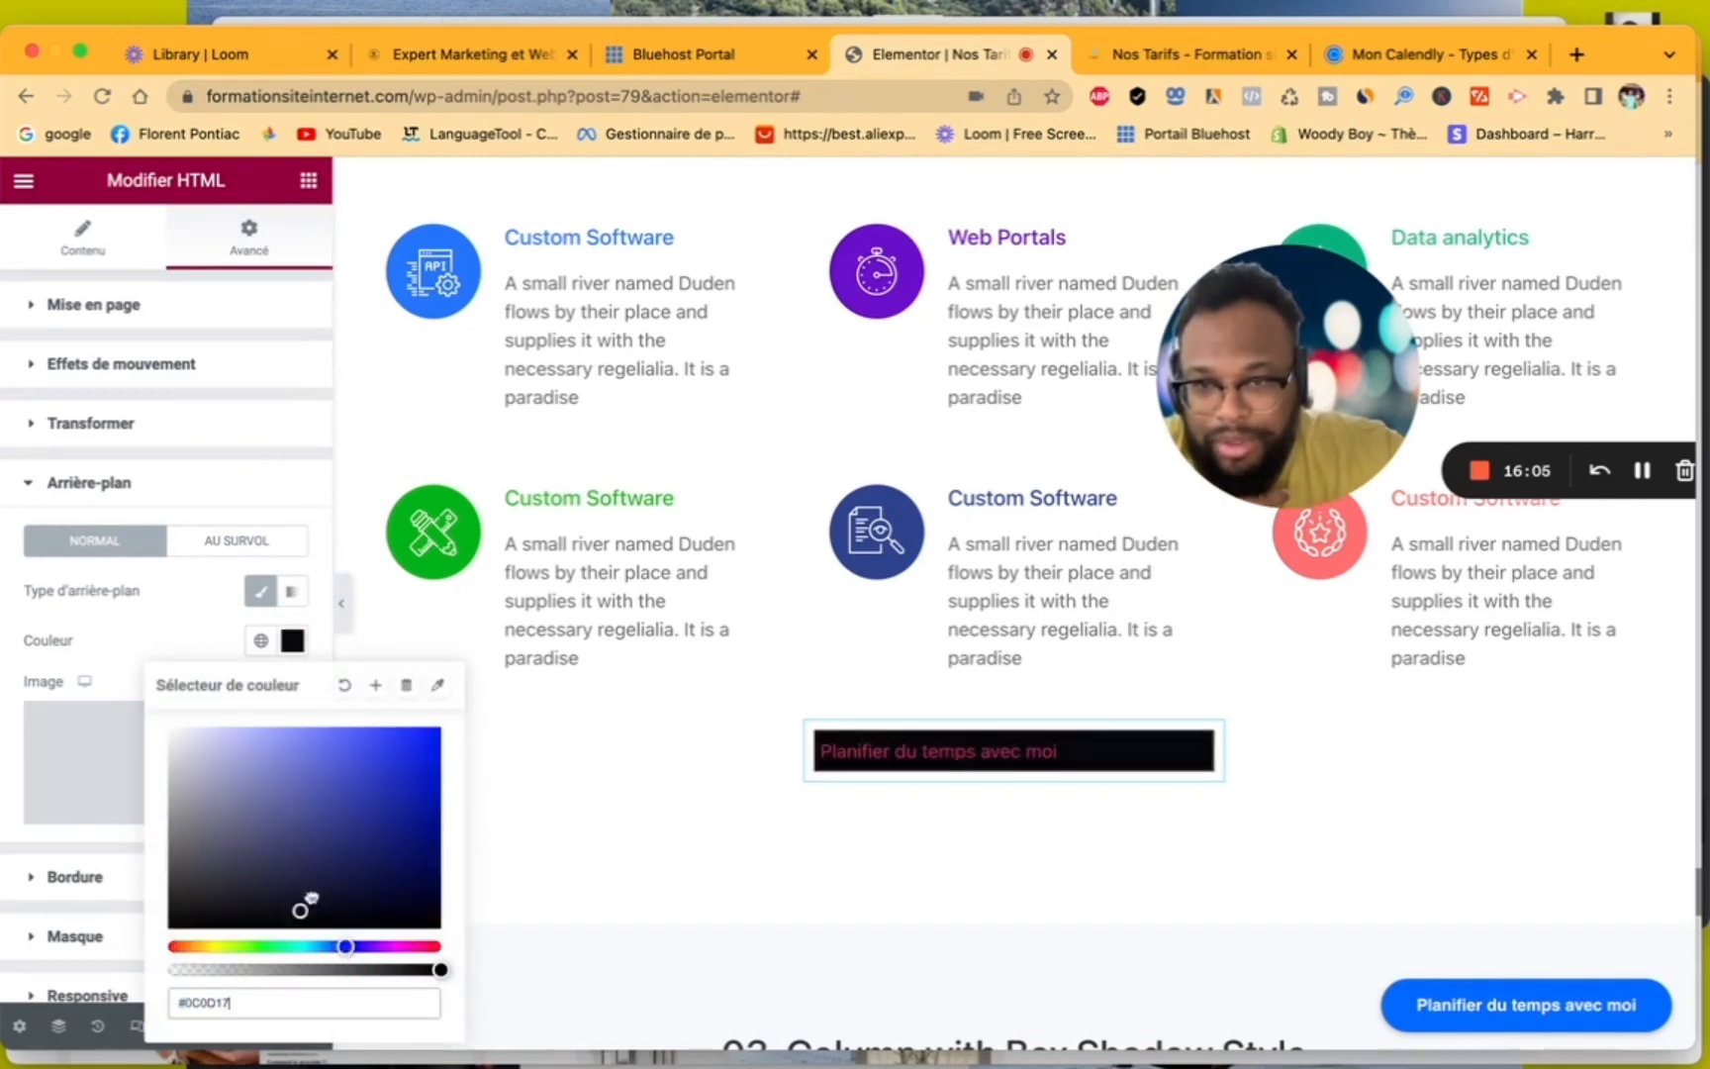
left_click_drag(307, 903, 406, 727)
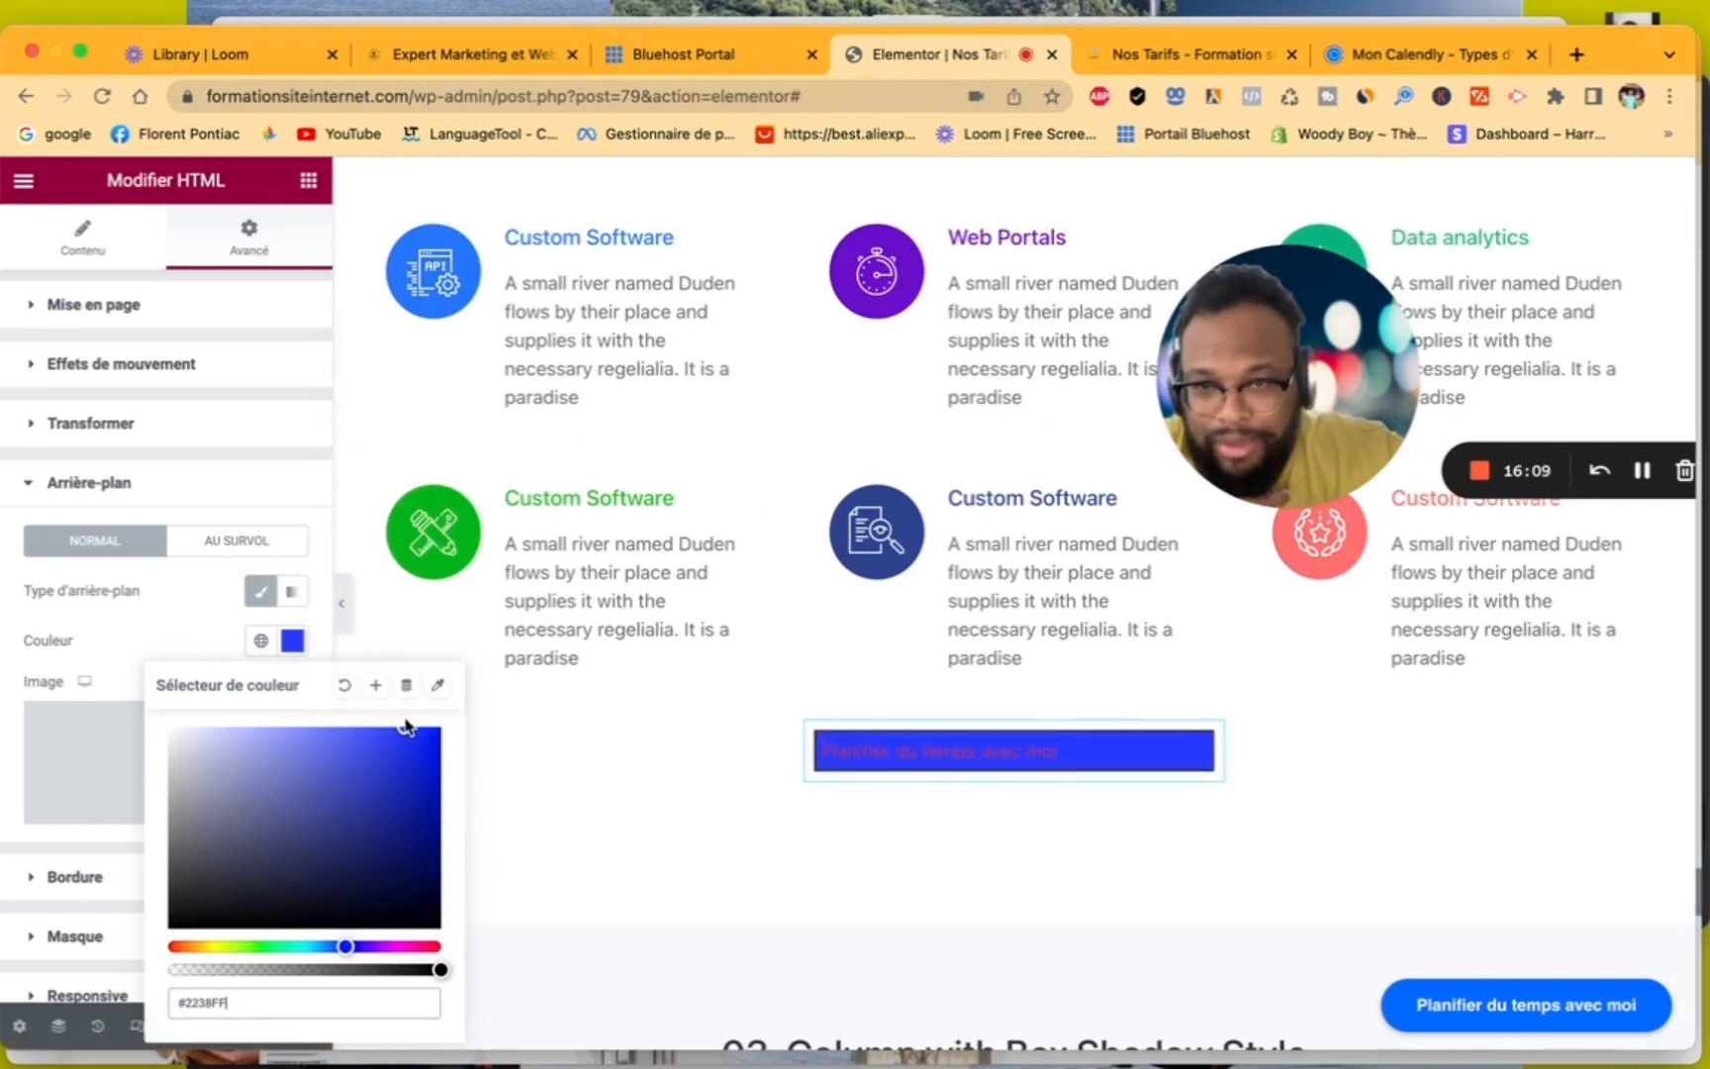
- Change the HTML widget's normal background colour to white, #FFFFFF
left_click(192, 621)
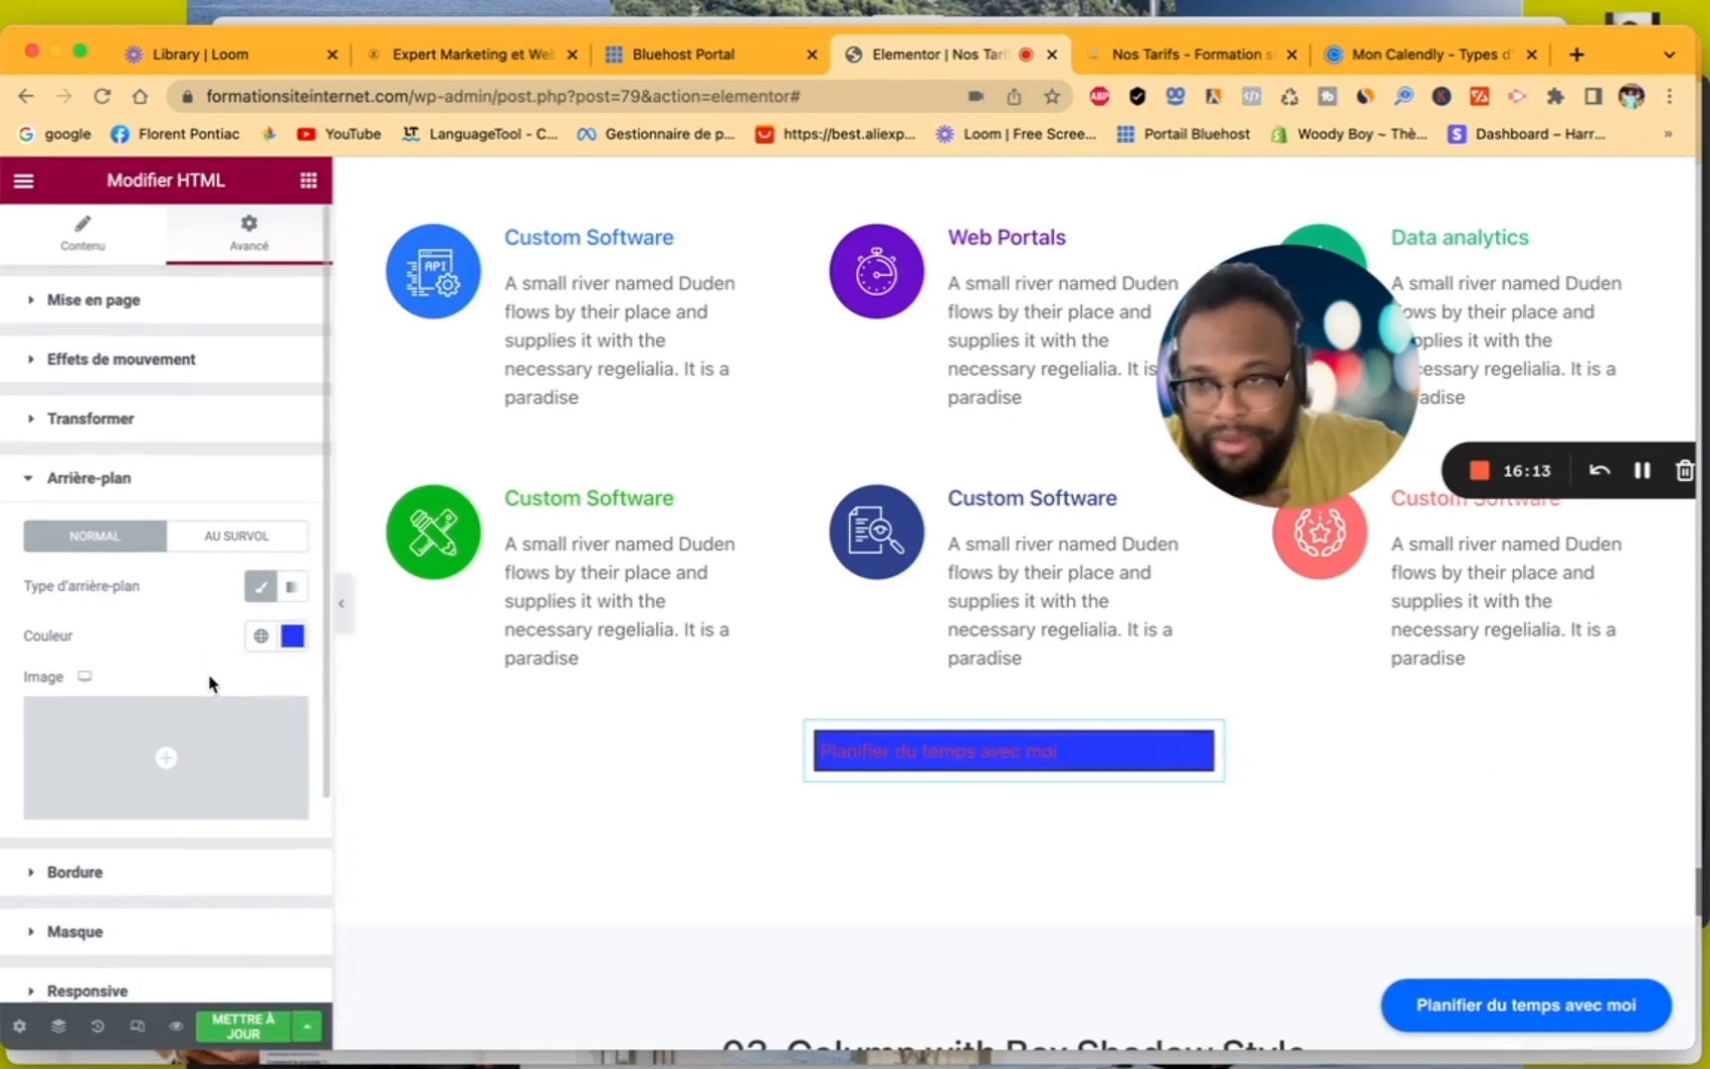
scroll(209, 683, "down", 4)
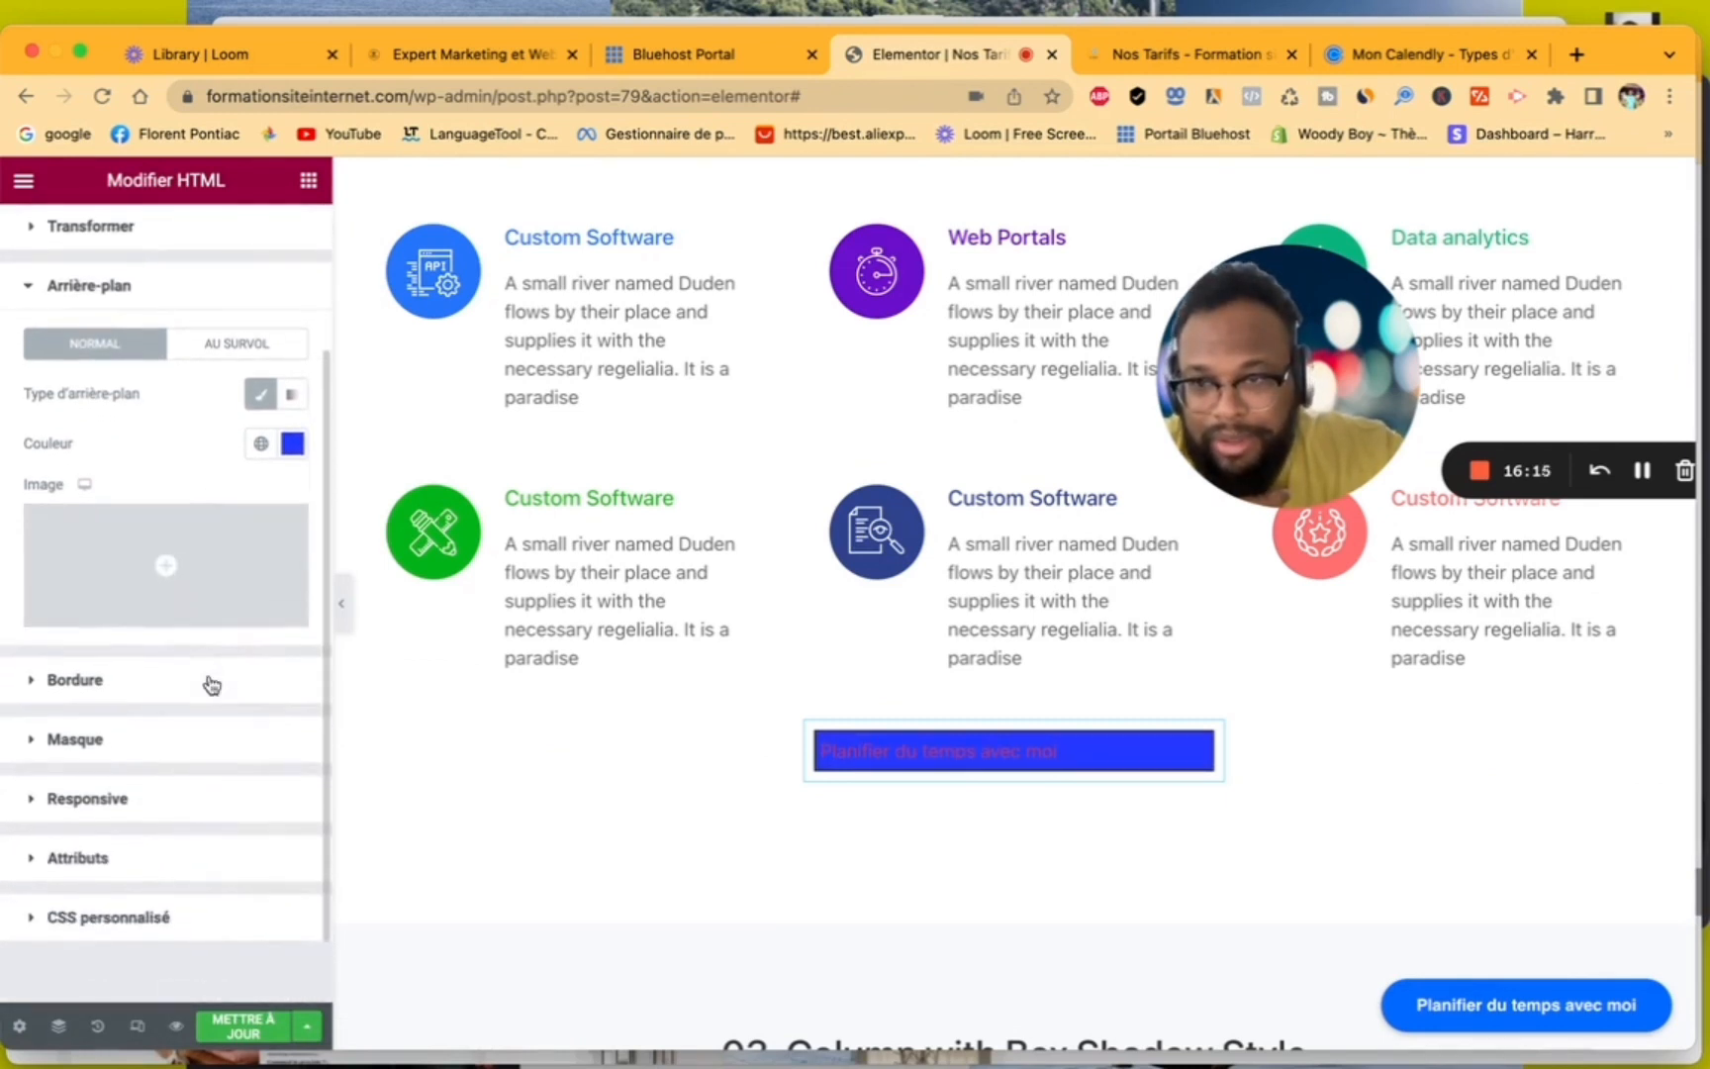
scroll(211, 683, "up", 1)
scroll(209, 683, "up", 1)
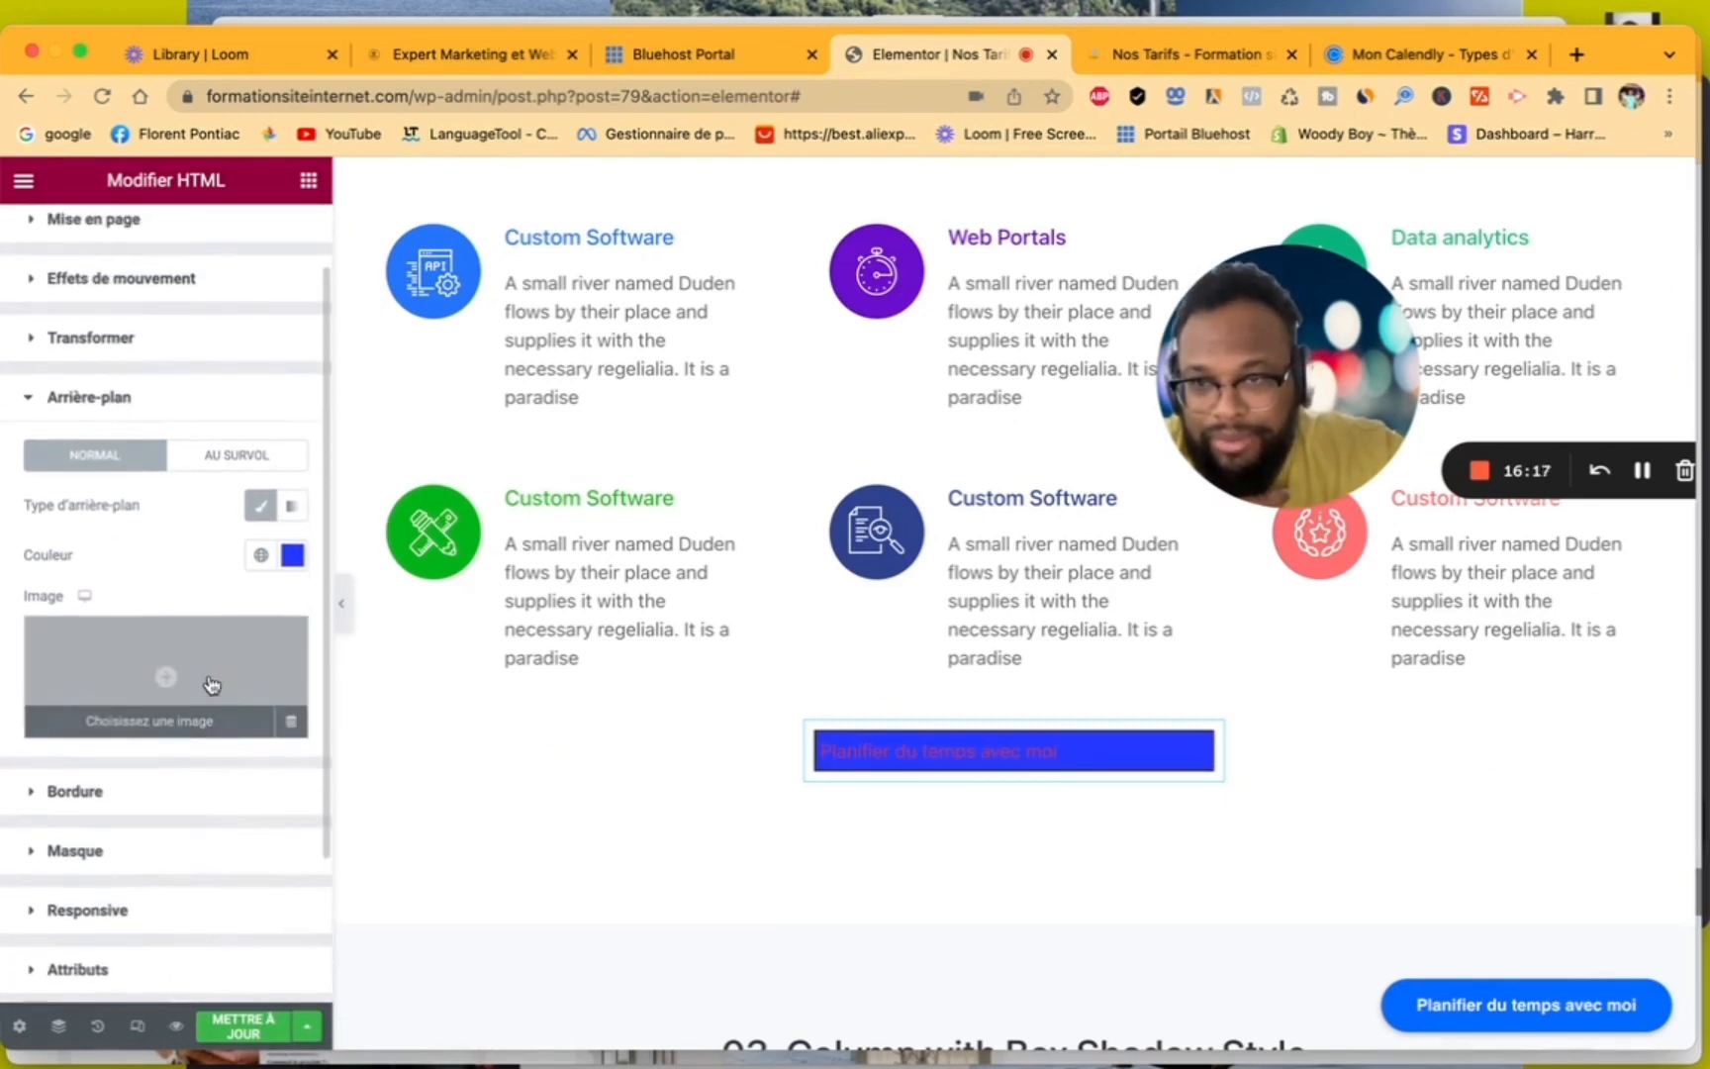
left_click(289, 558)
left_click_drag(286, 673, 67, 626)
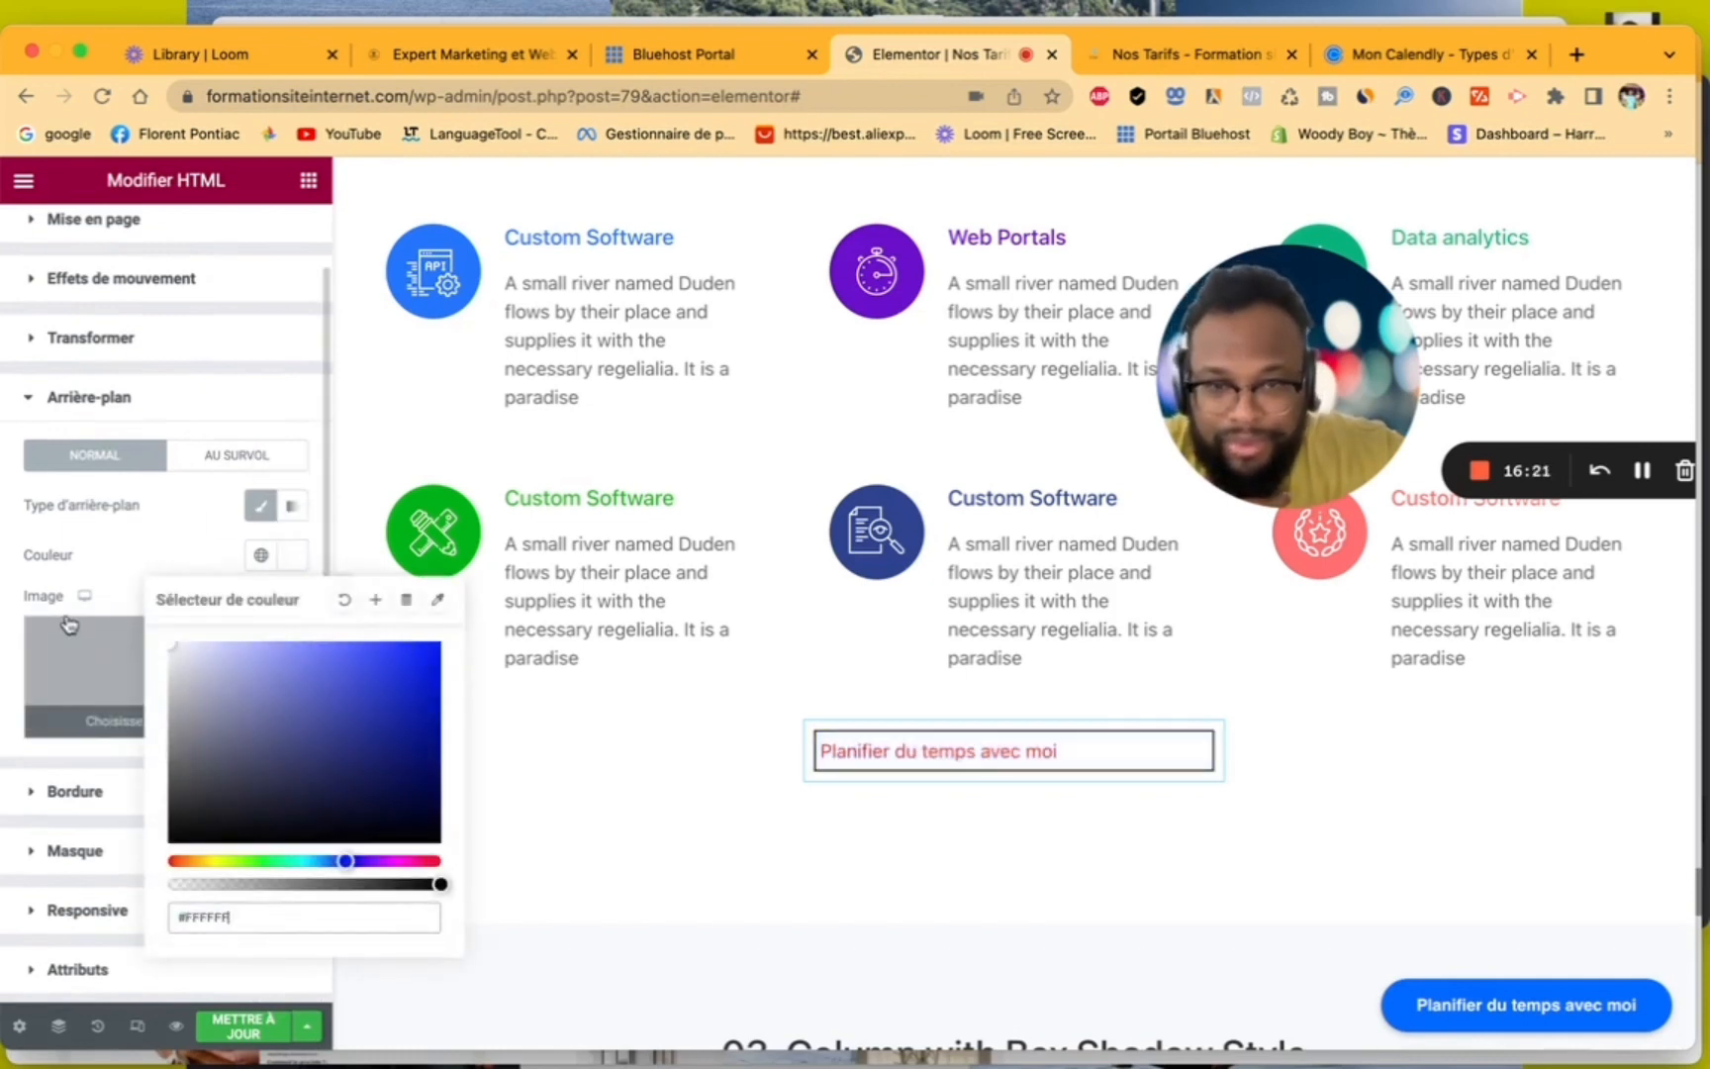
left_click_drag(180, 660, 185, 492)
left_click(182, 490)
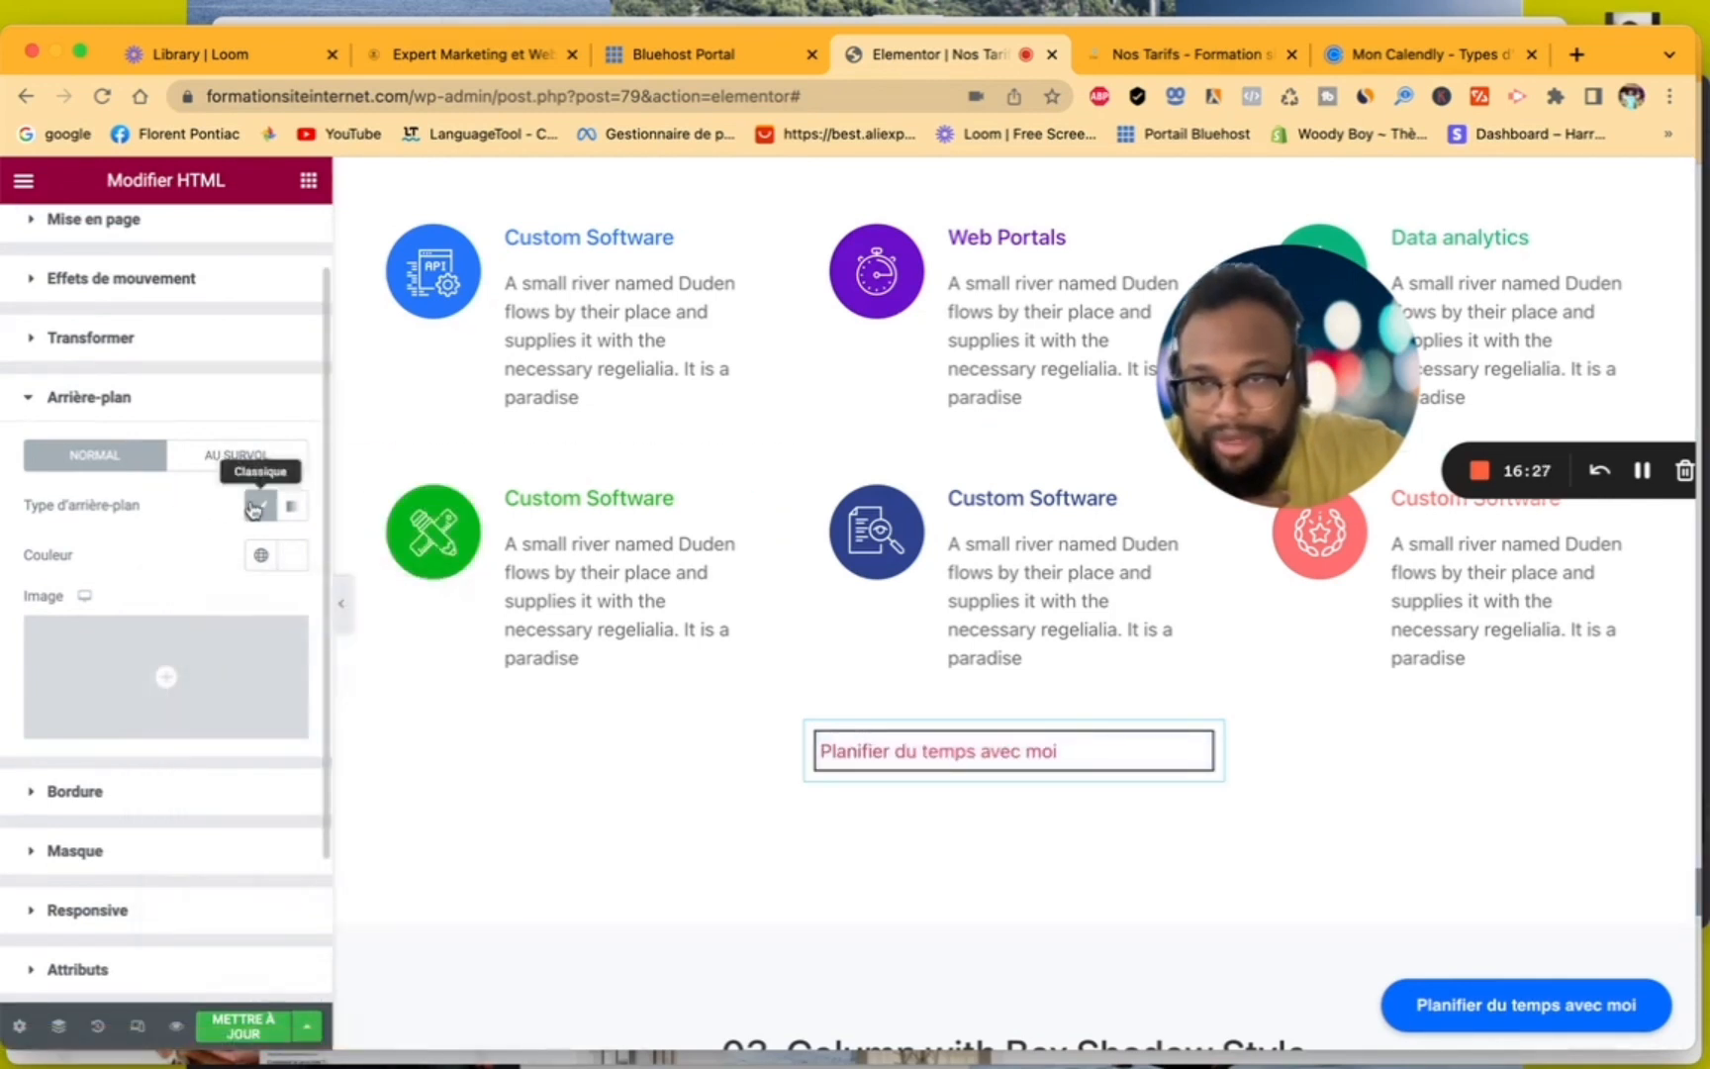
- Set the HTML widget's border colour to bright blue, #1500FF
left_click(41, 791)
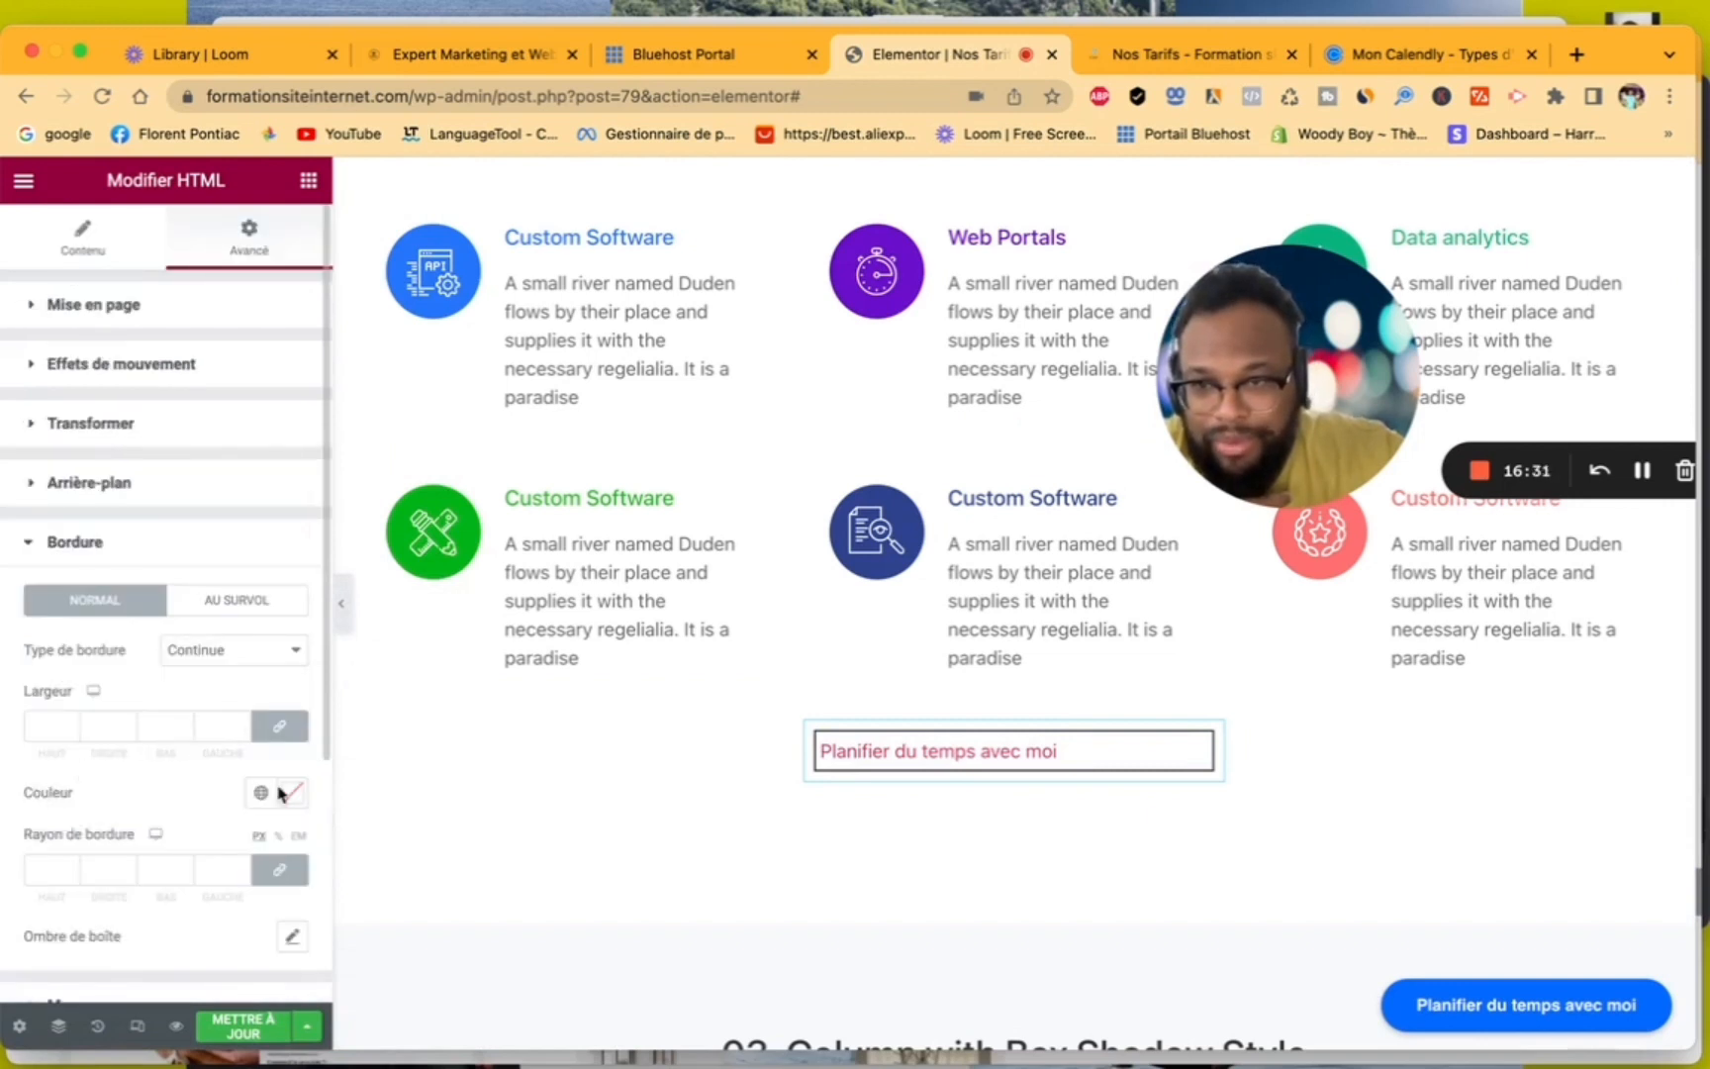
left_click(292, 800)
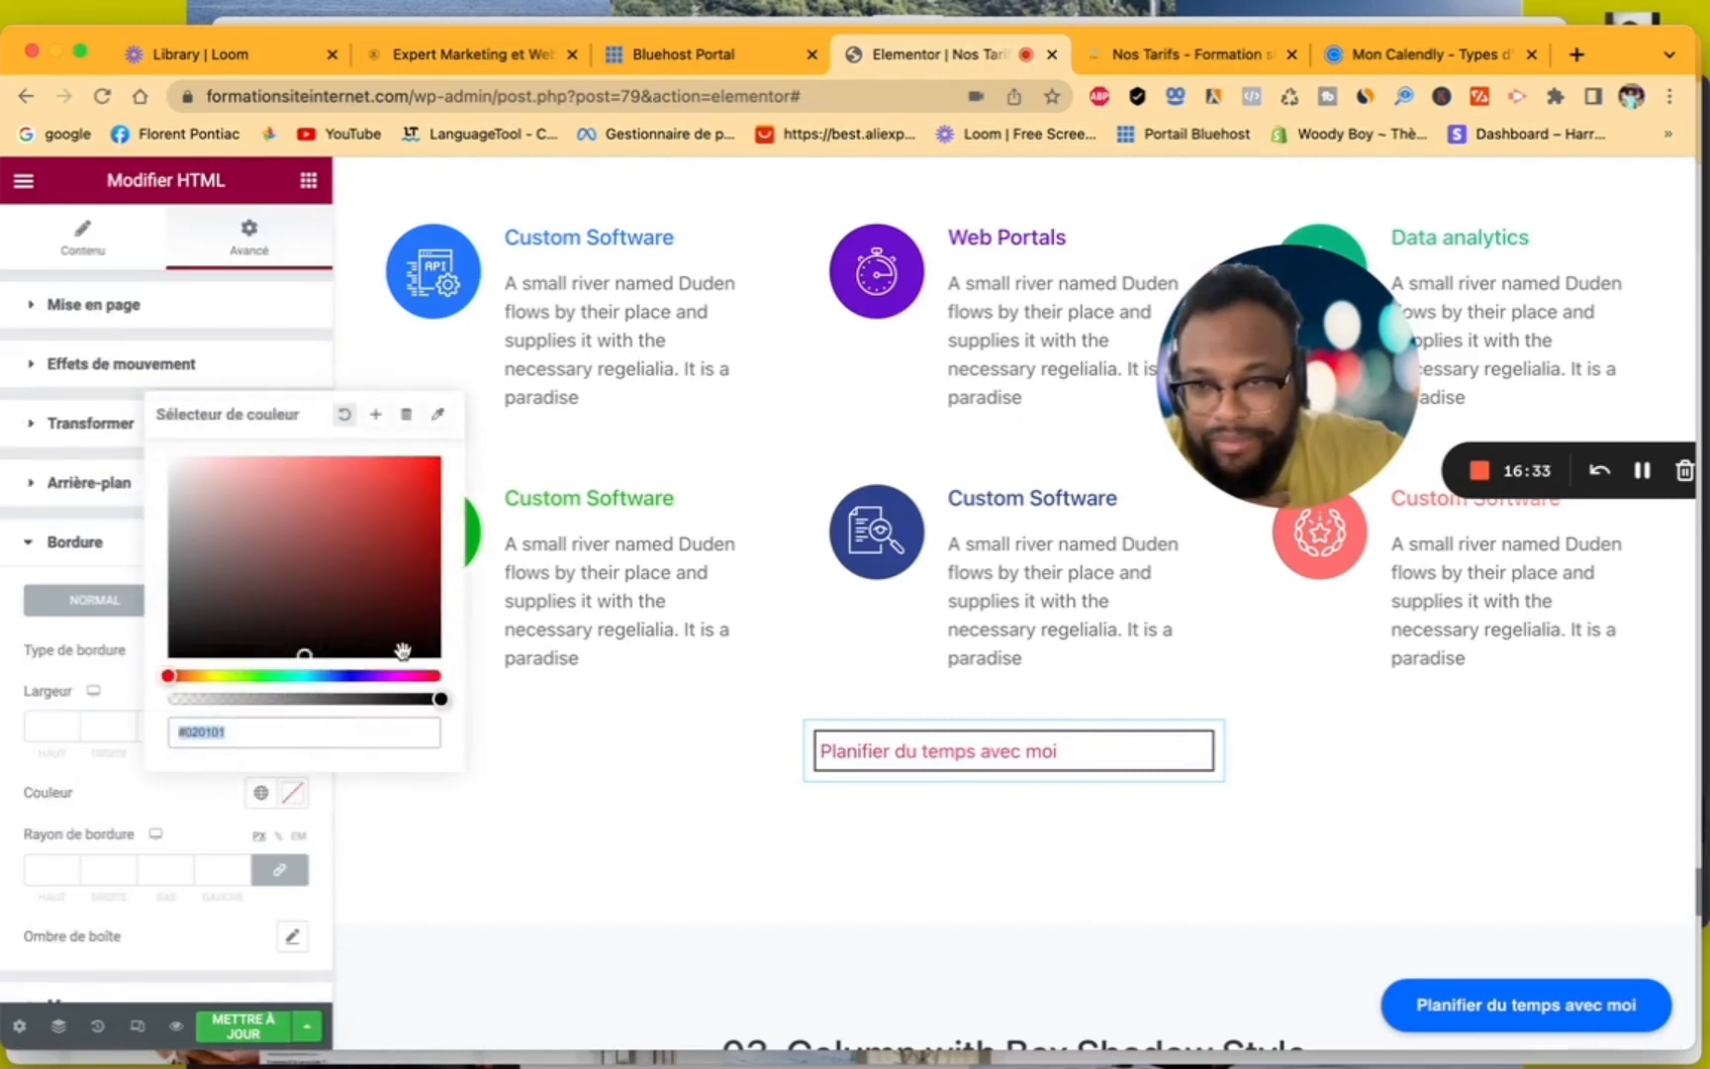
left_click_drag(358, 675, 353, 678)
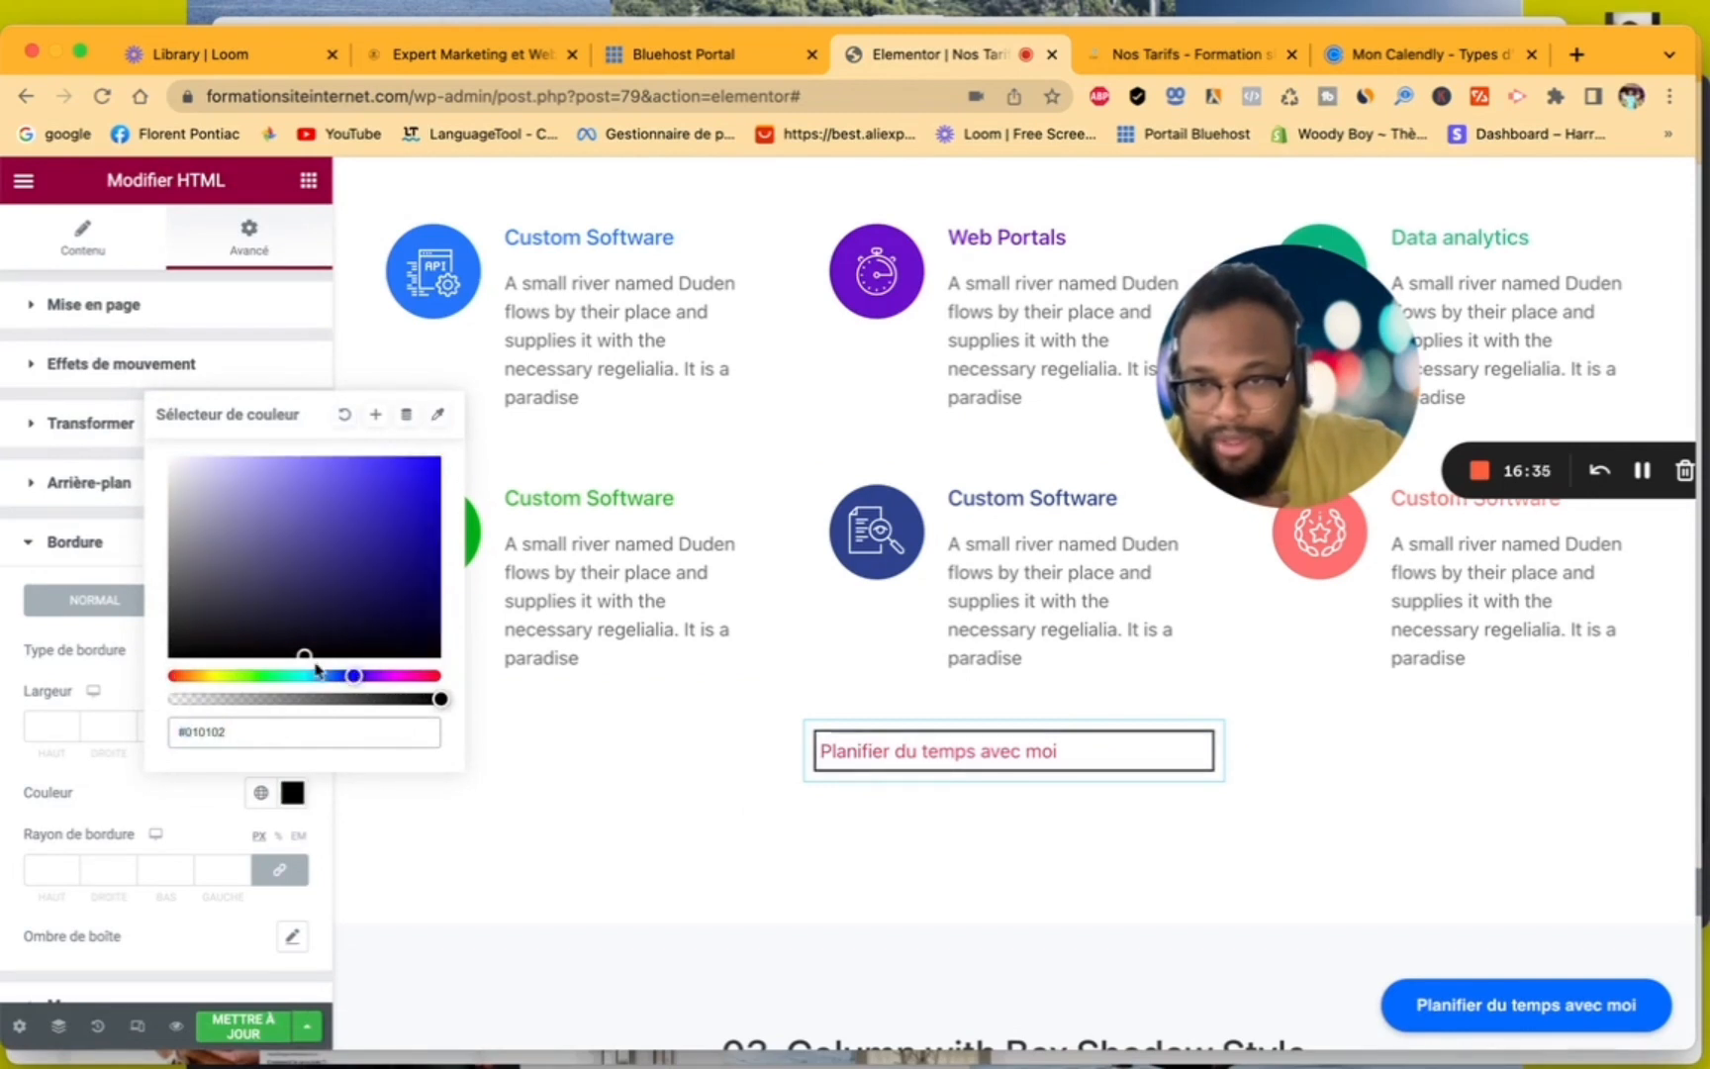
left_click_drag(433, 464, 446, 445)
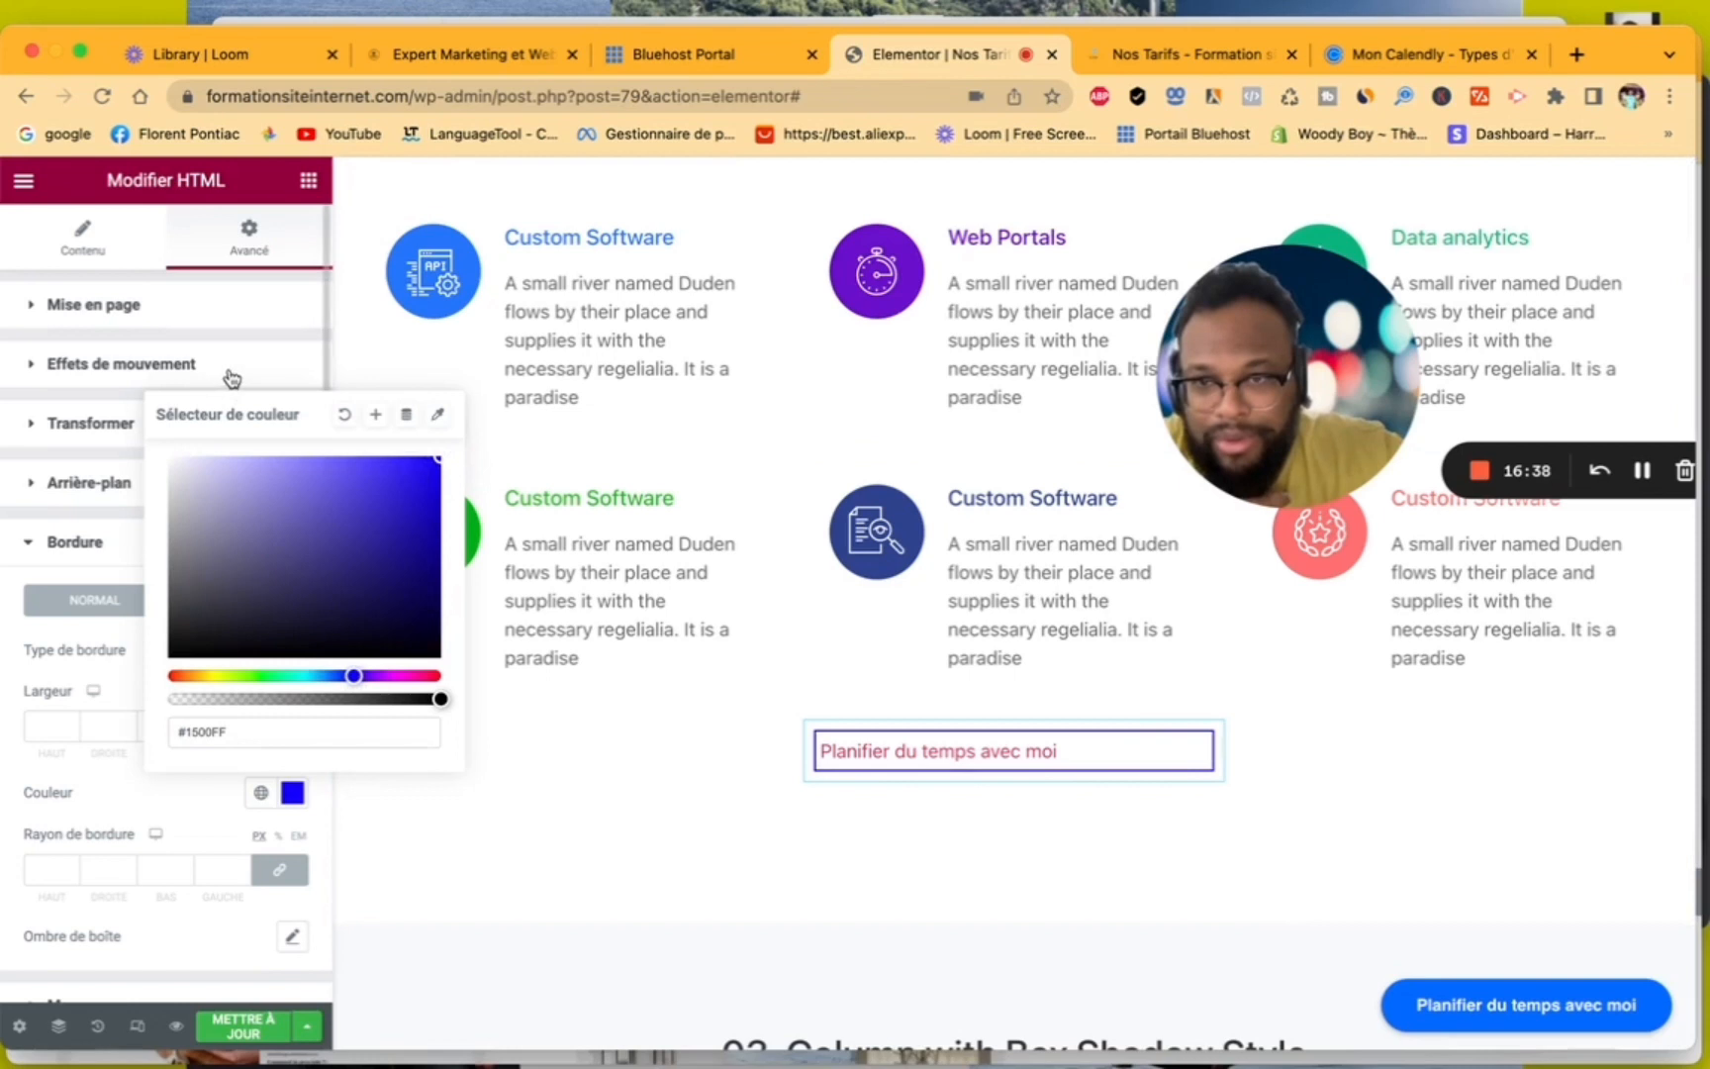
left_click(84, 789)
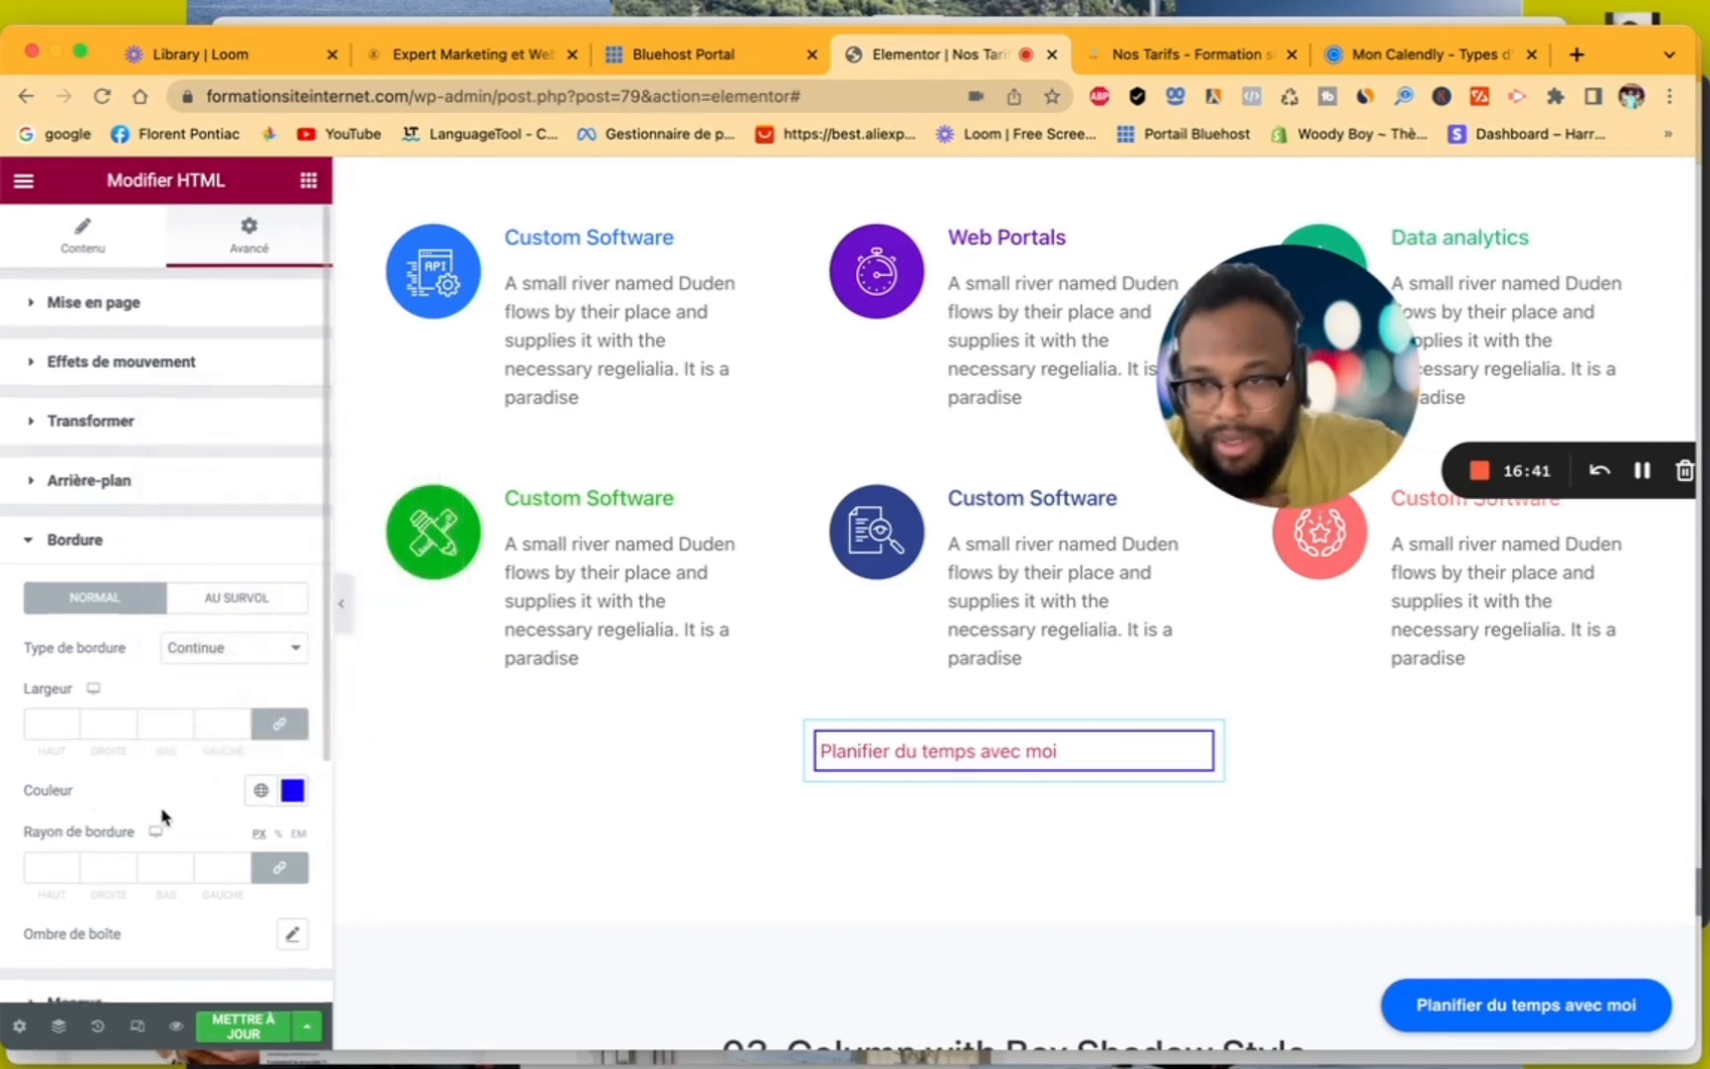
- Shift the HTML widget horizontally with a Transformer Décalage X of 27 px
scroll(159, 817, "down", 4)
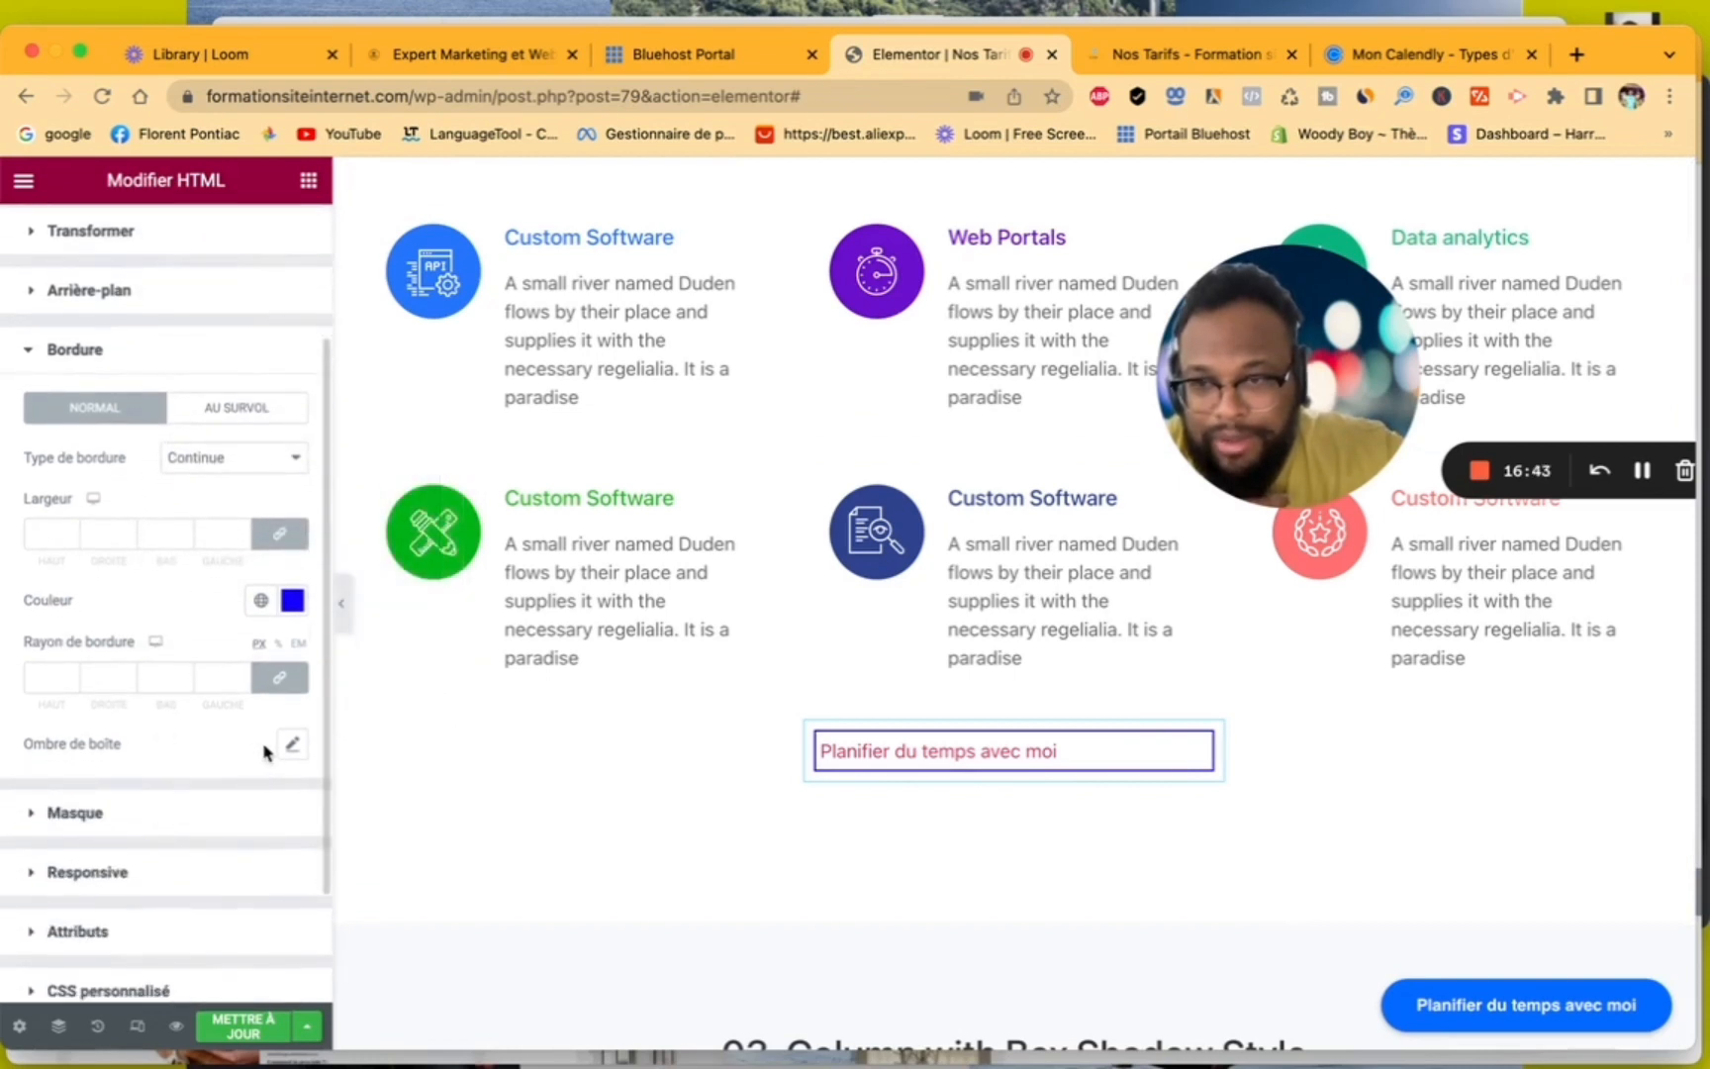
scroll(266, 752, "down", 3)
scroll(265, 752, "up", 7)
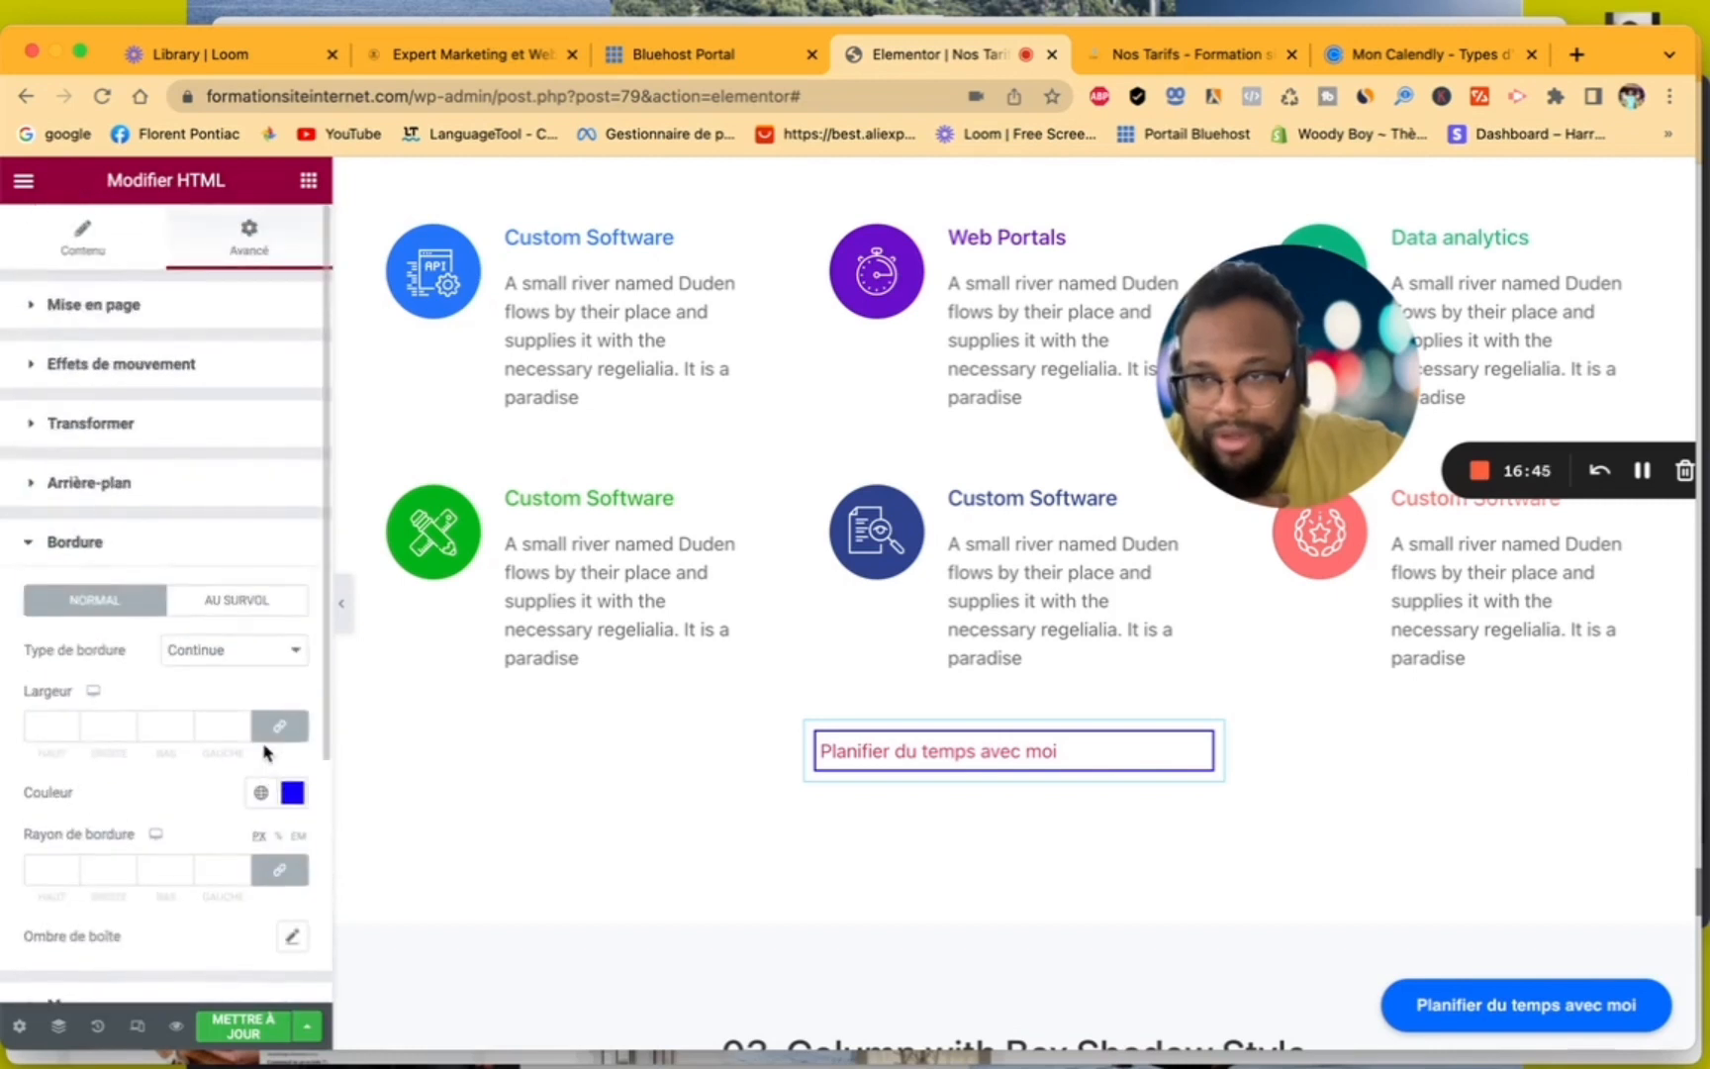
left_click(52, 428)
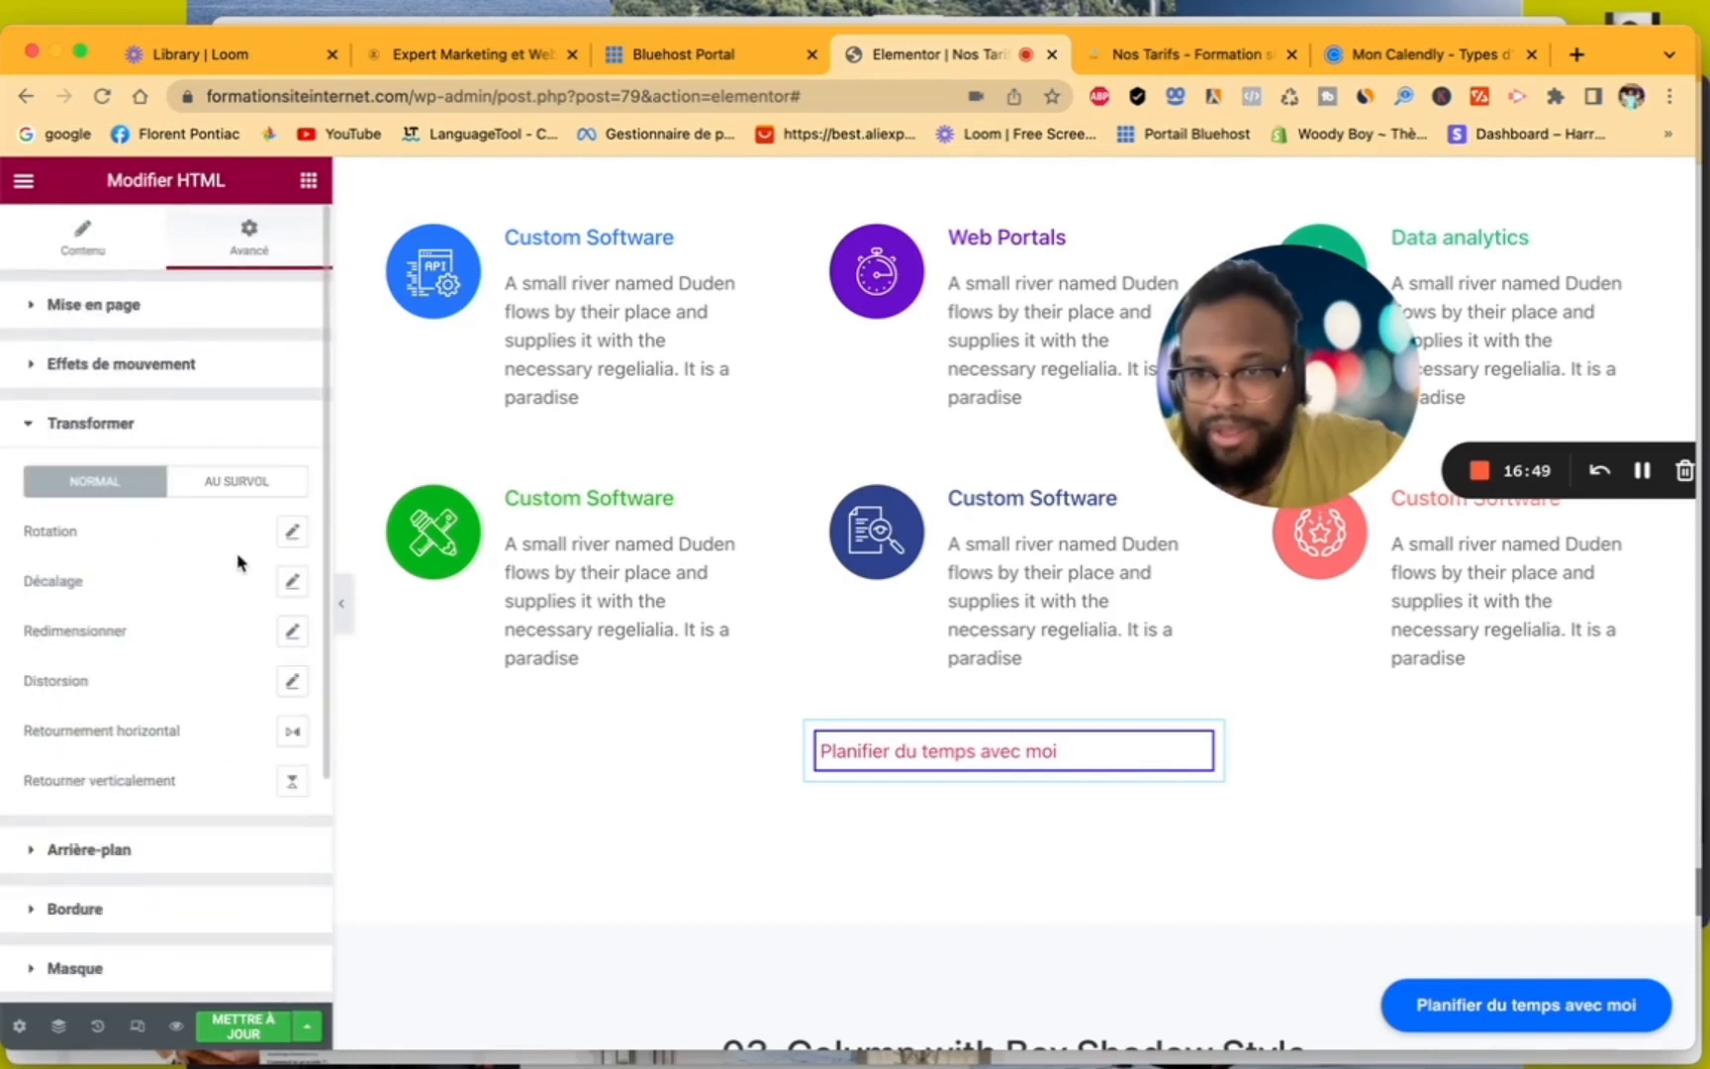
left_click(292, 586)
left_click_drag(130, 675, 134, 675)
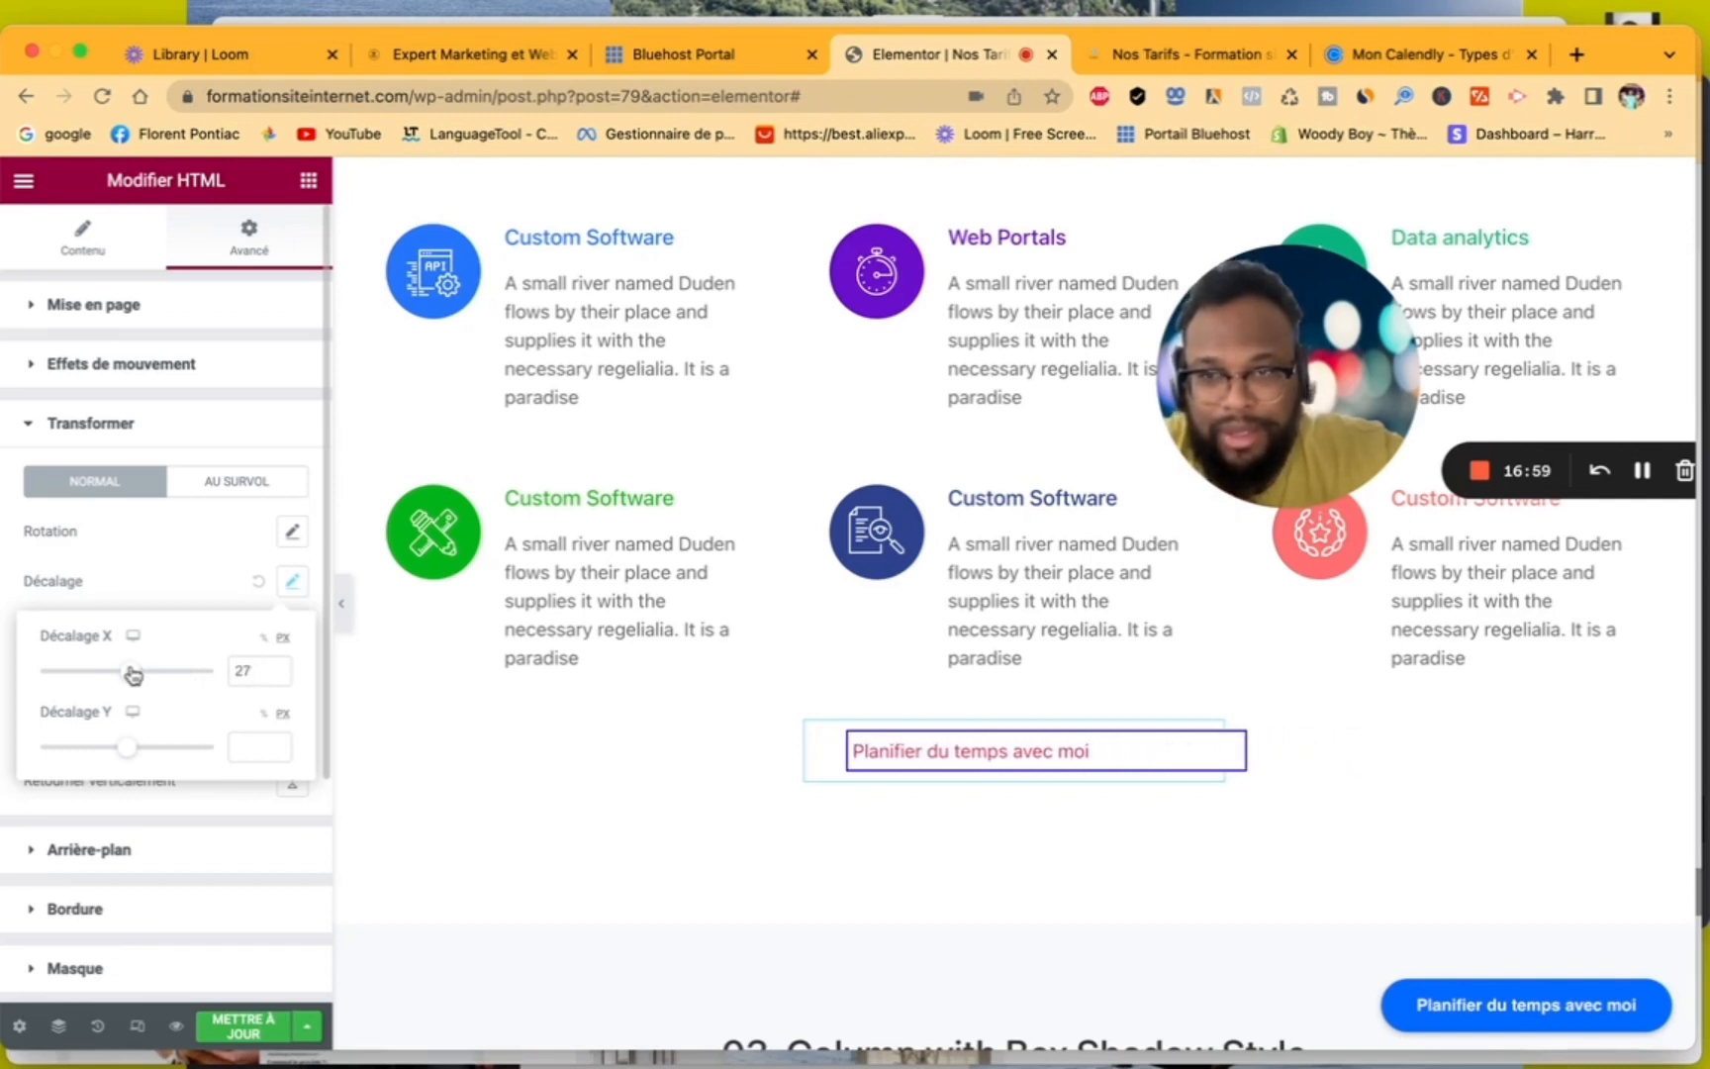
- Set the HTML widget's width to En ligne (auto) so the box fits the link text
left_click(32, 306)
left_click(243, 556)
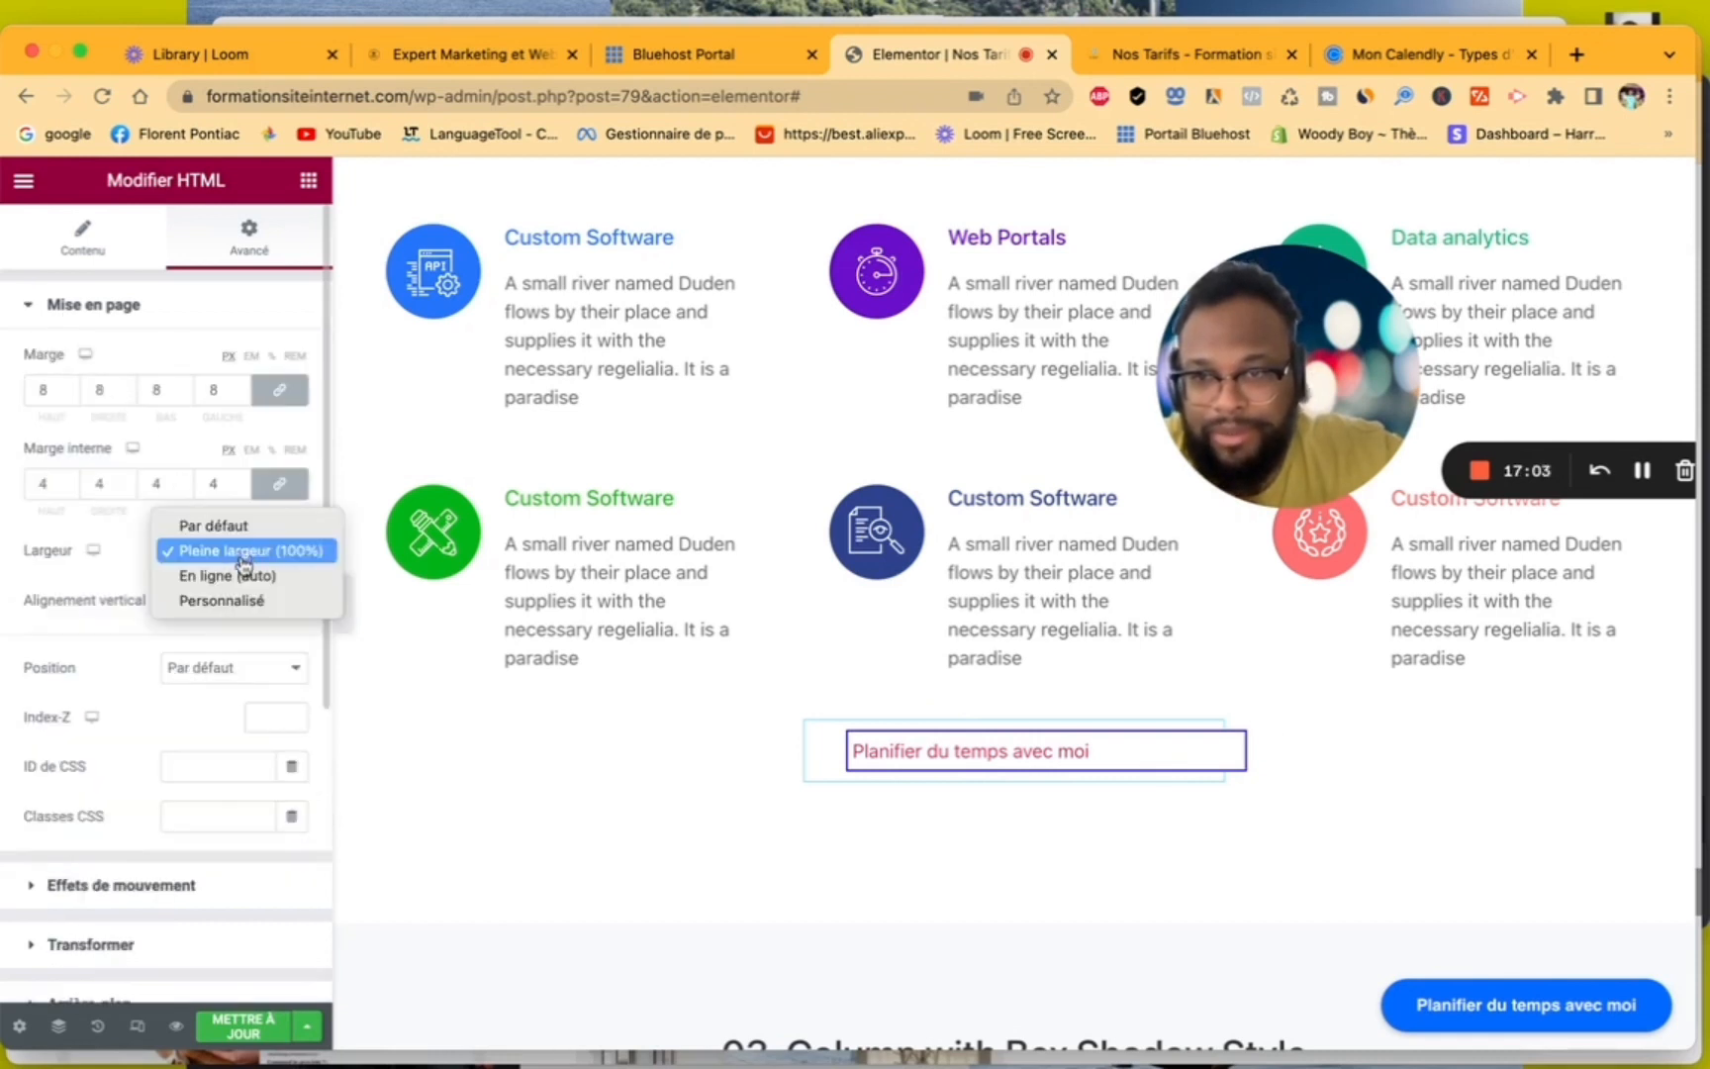
left_click(252, 586)
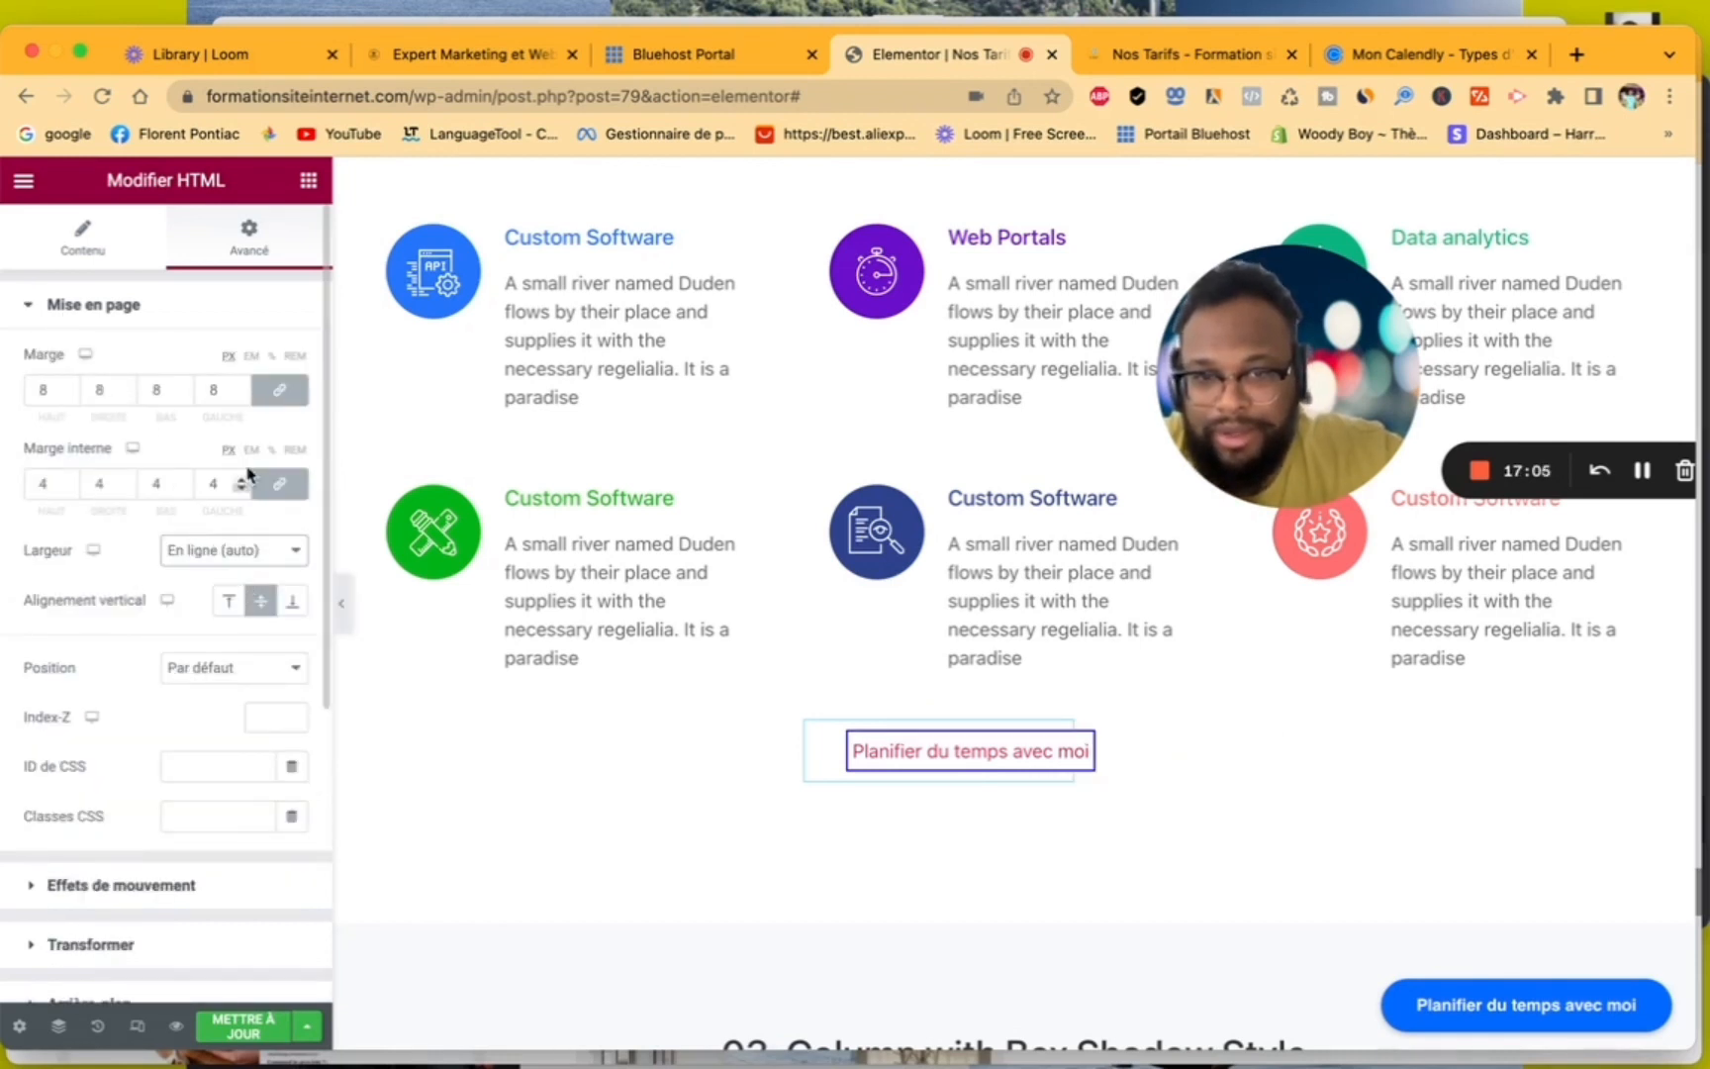
- Offset the HTML widget with a Transformer Décalage X of 109 px and Décalage Y of -27 px
left_click(40, 886)
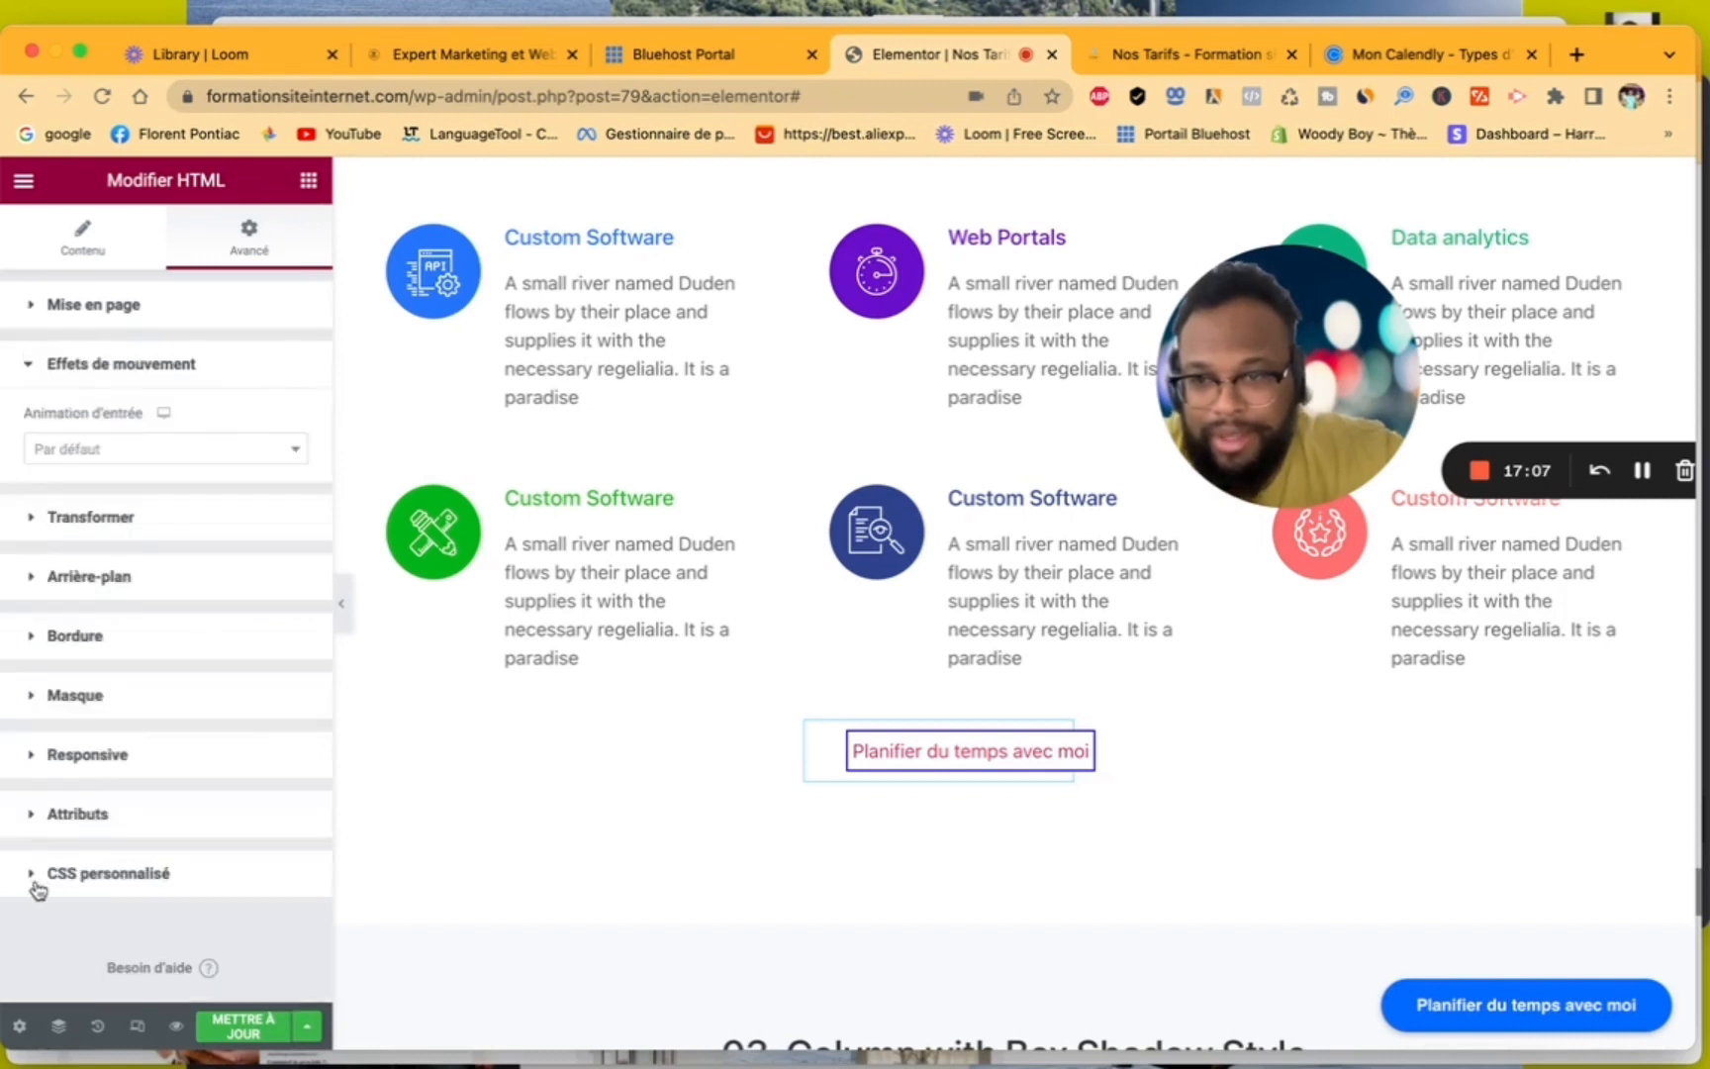
left_click(38, 519)
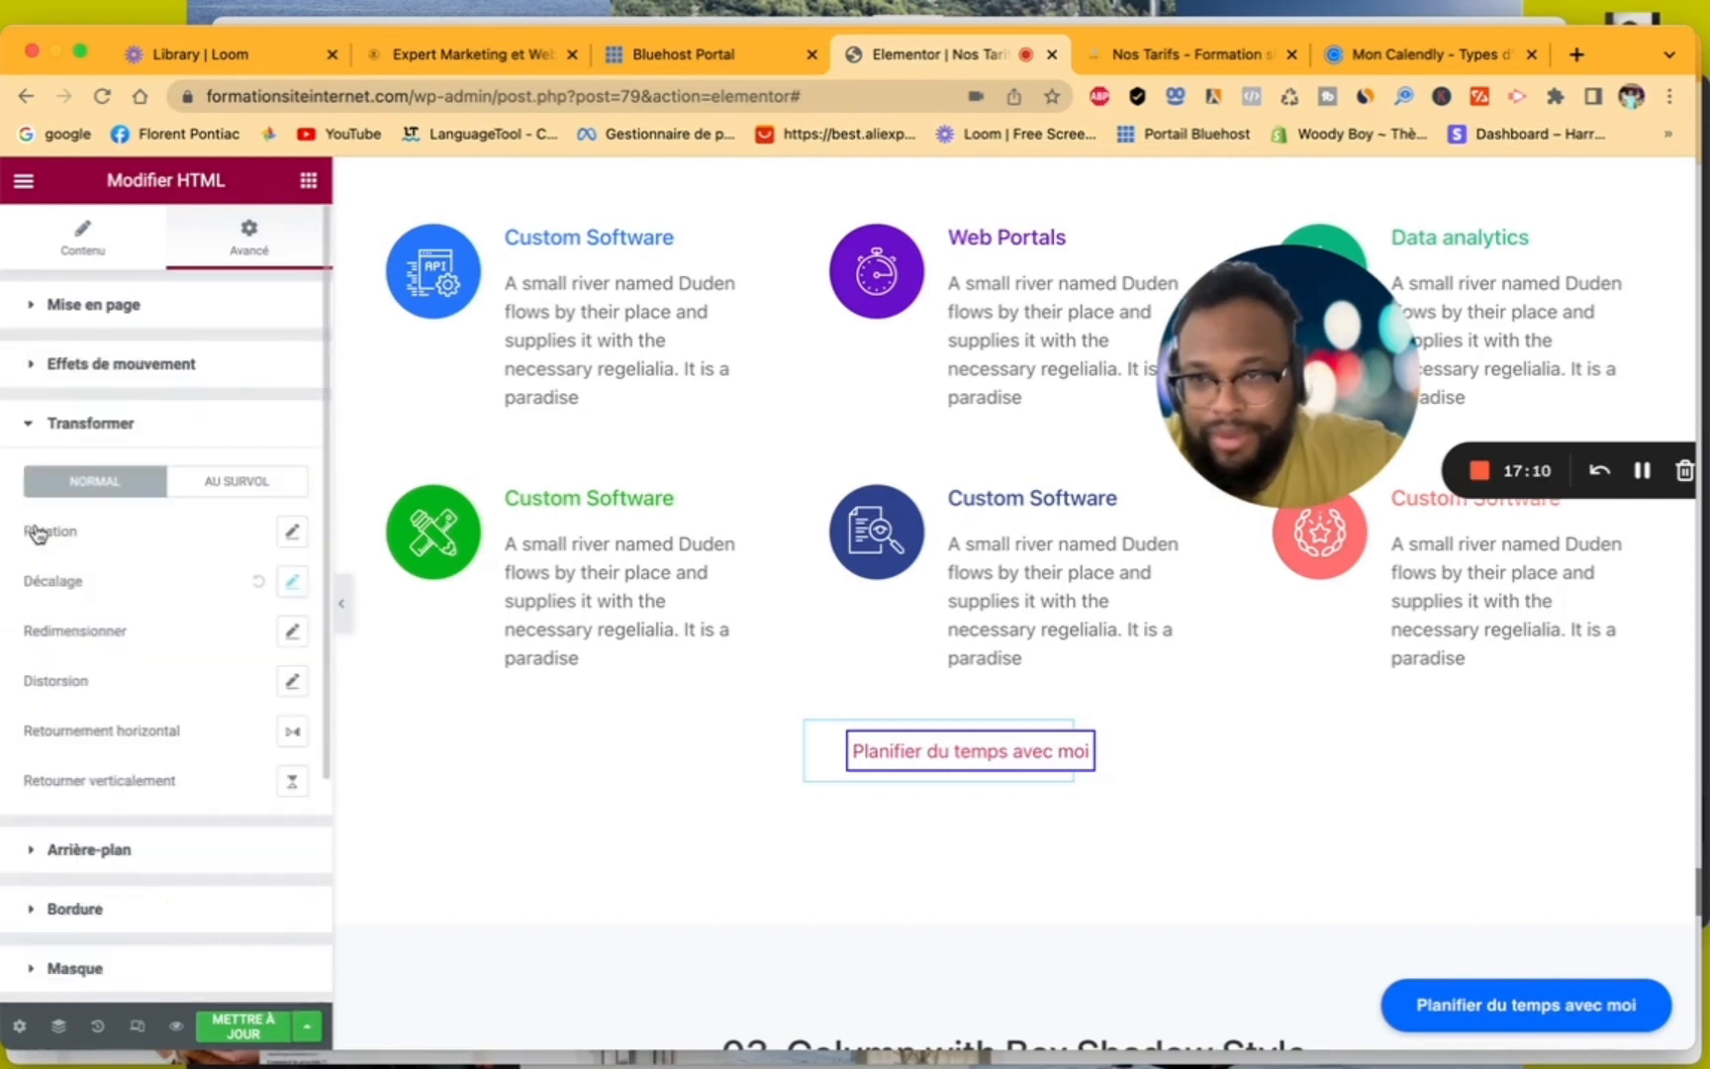
left_click(292, 590)
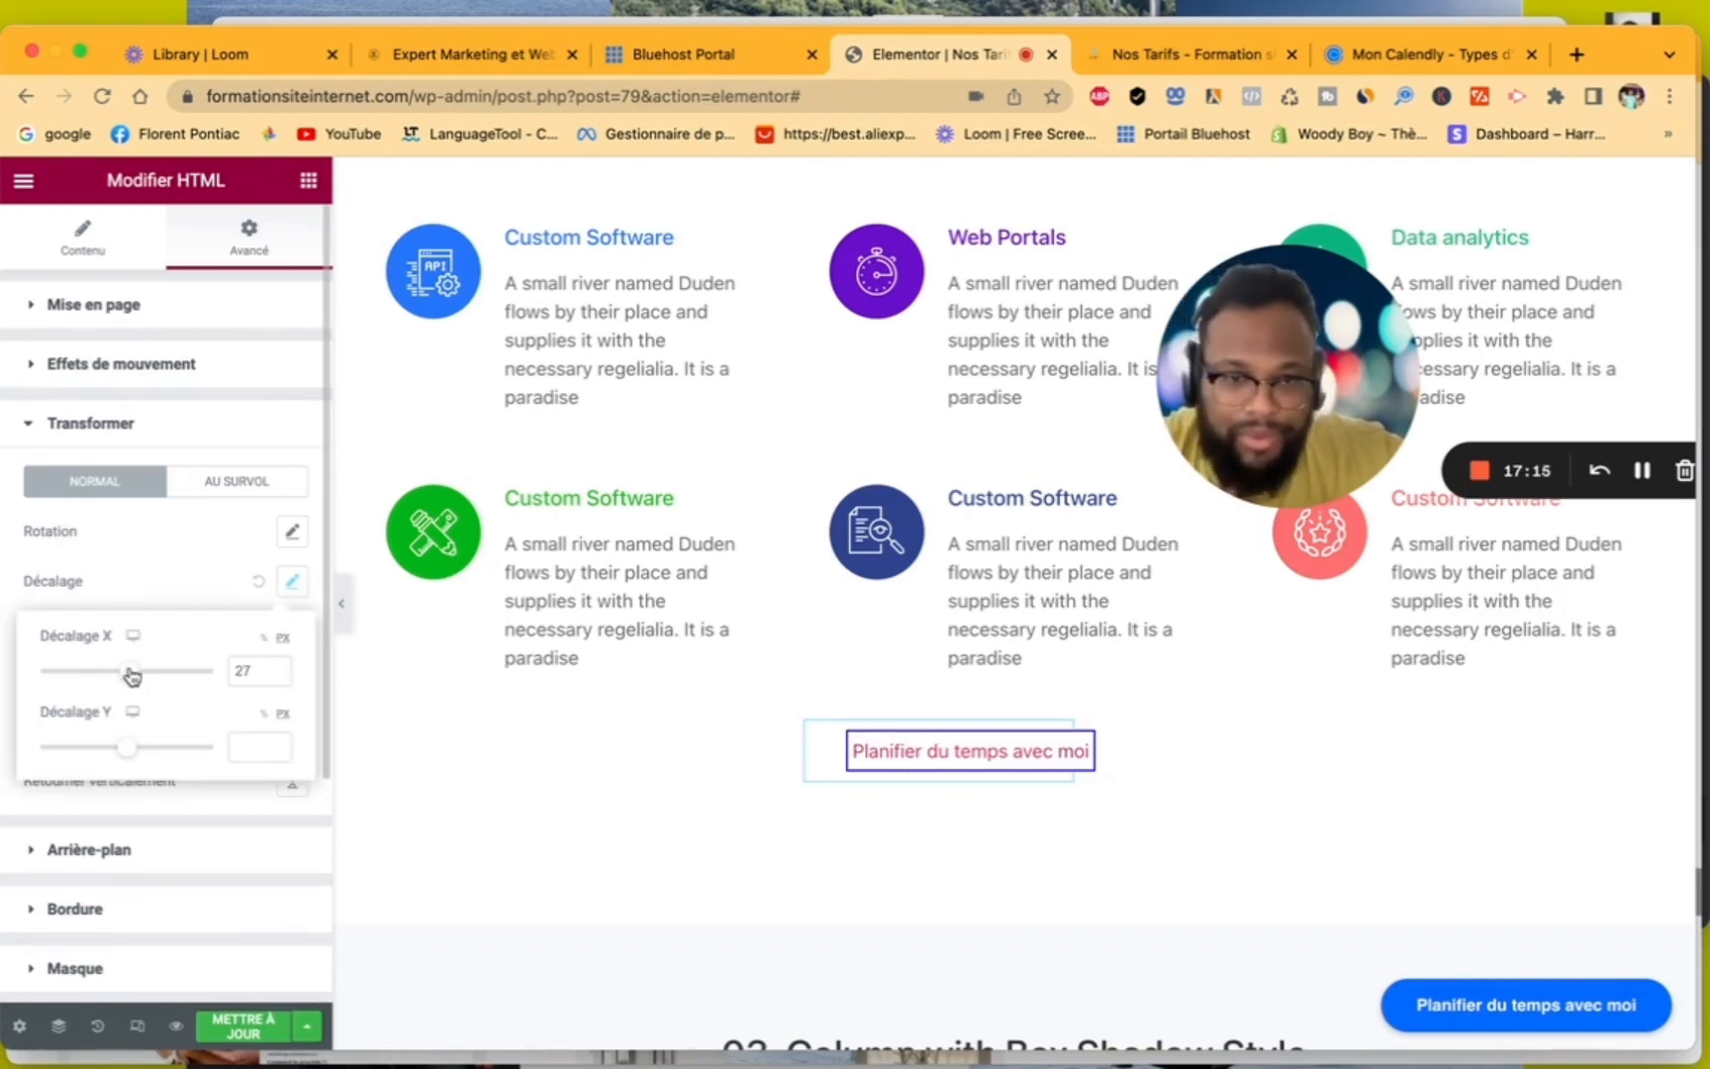
left_click_drag(132, 676, 140, 676)
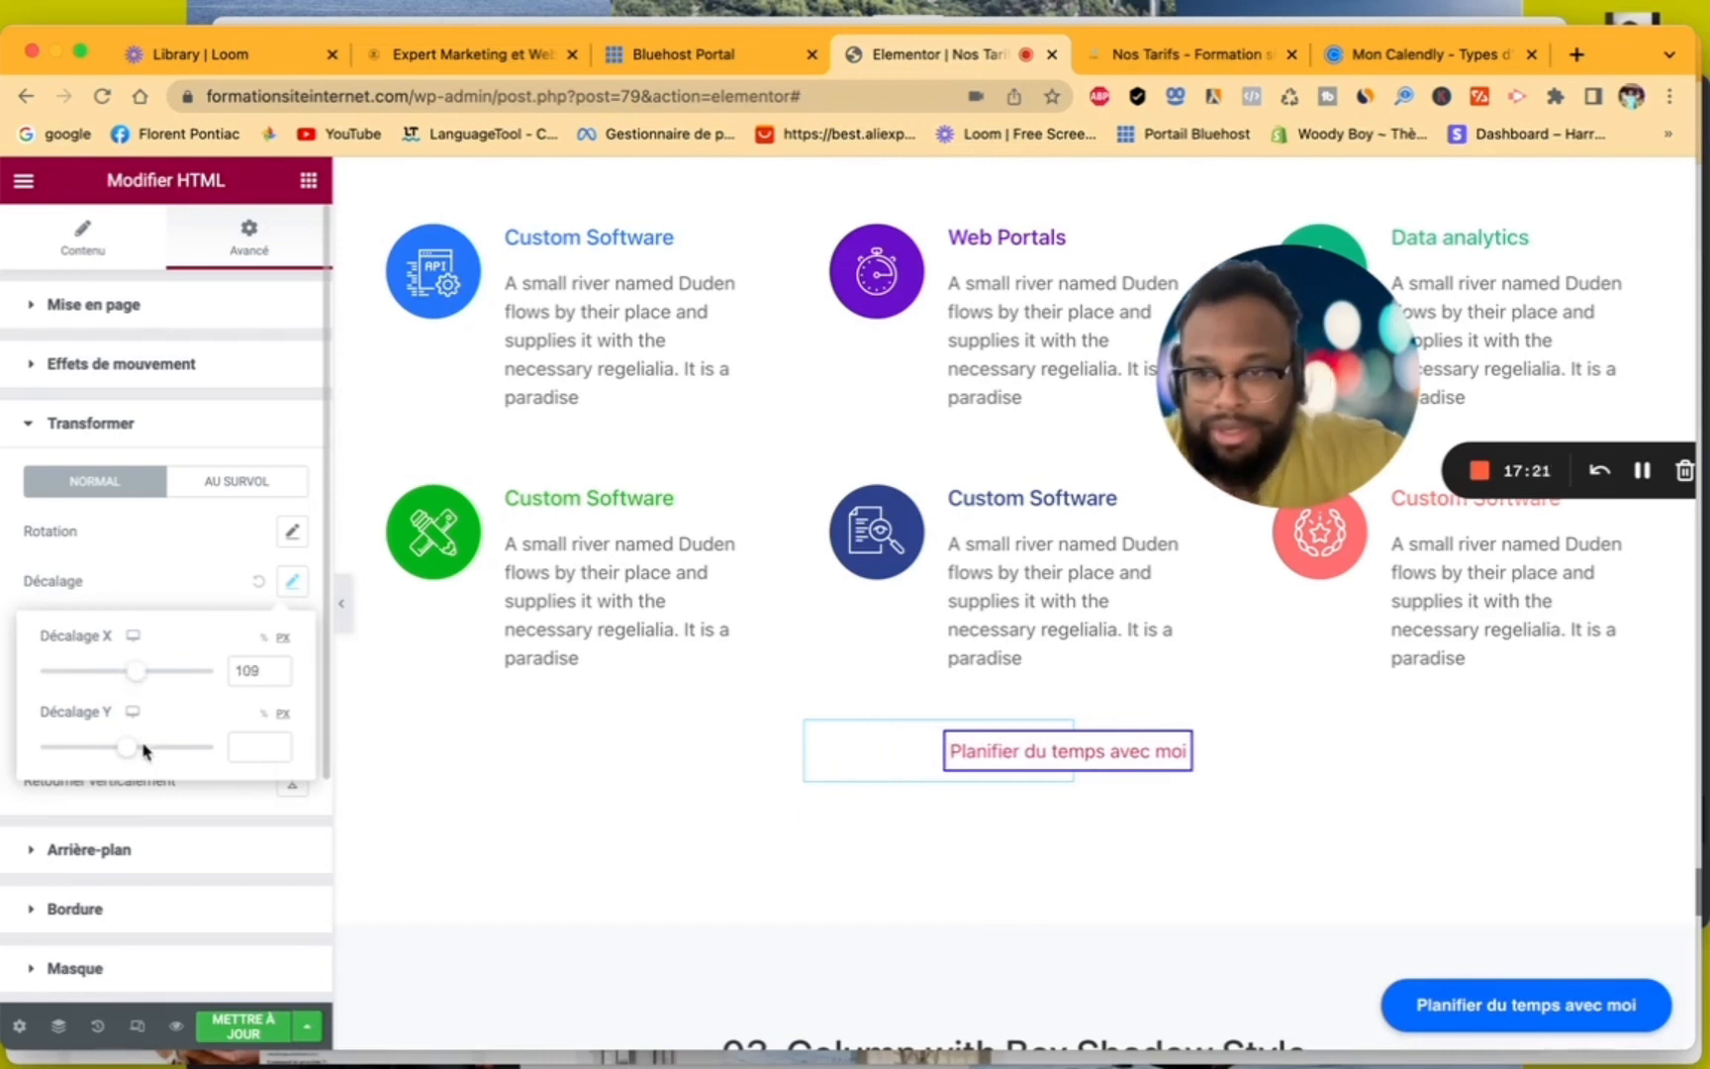
left_click_drag(133, 755, 132, 754)
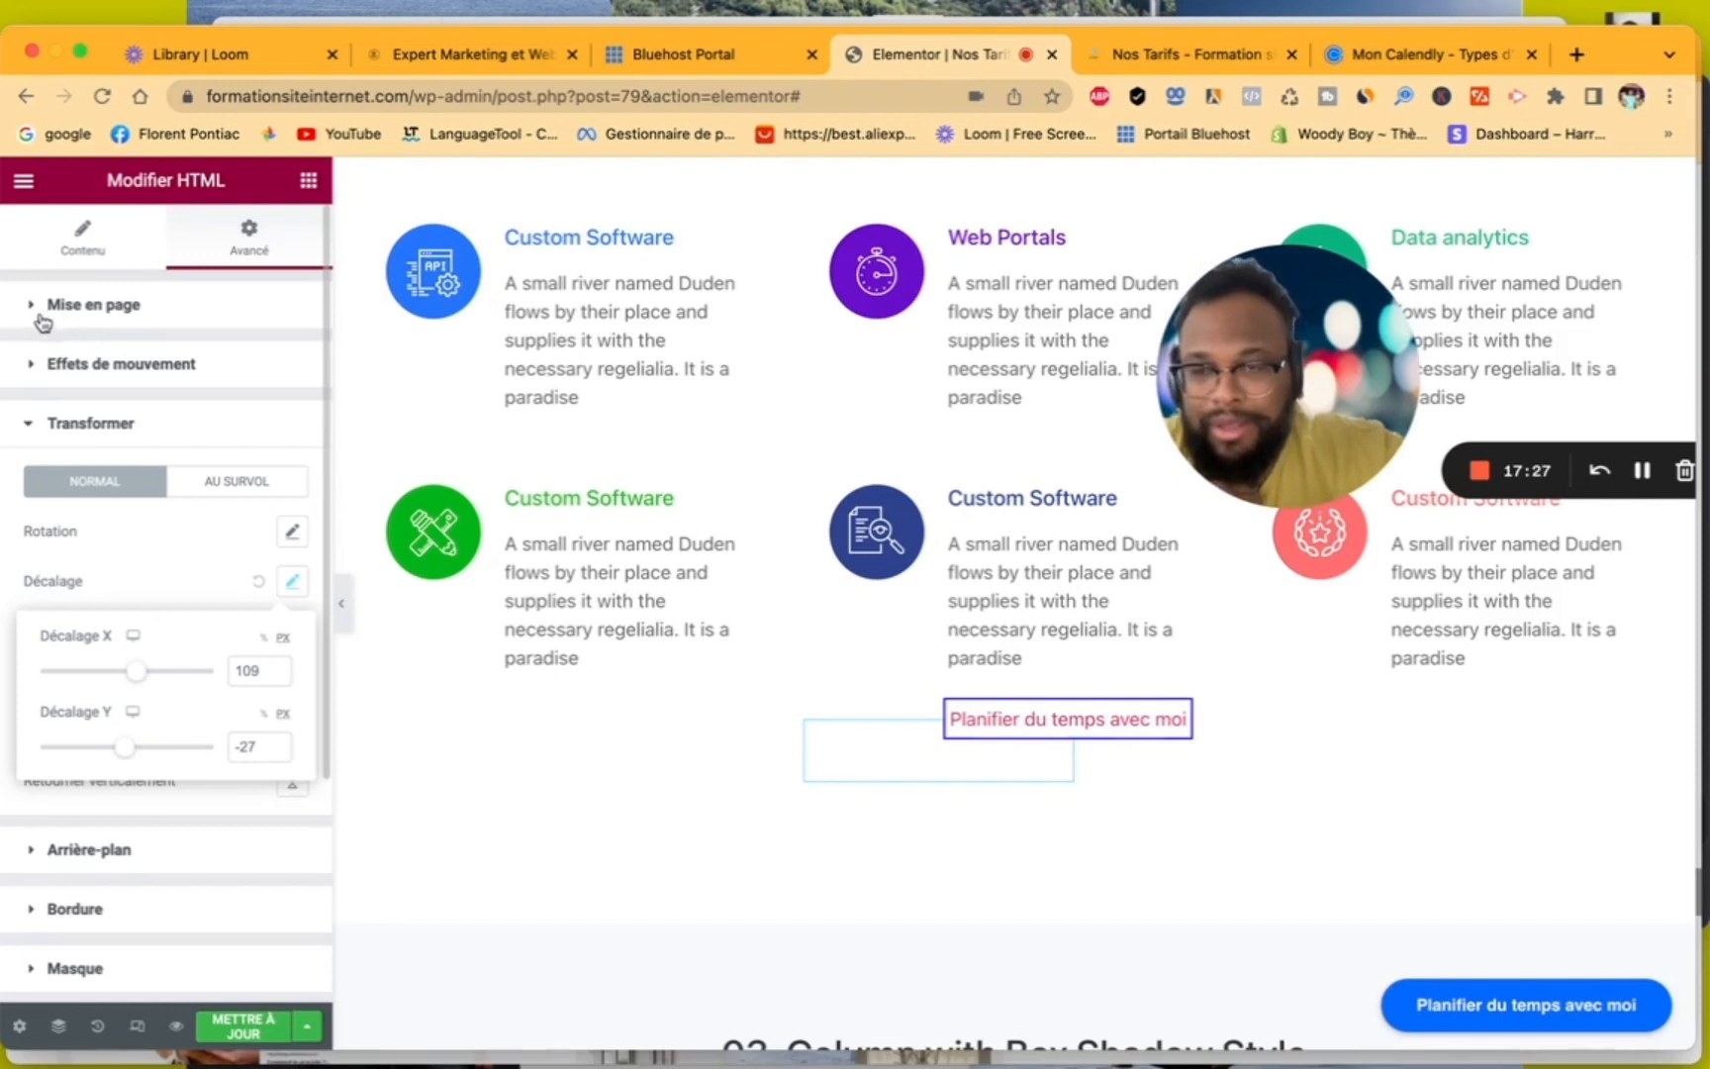
- Try the Fade In entrance animation on the HTML widget, and settle on Fade In Down
left_click(33, 371)
left_click(119, 443)
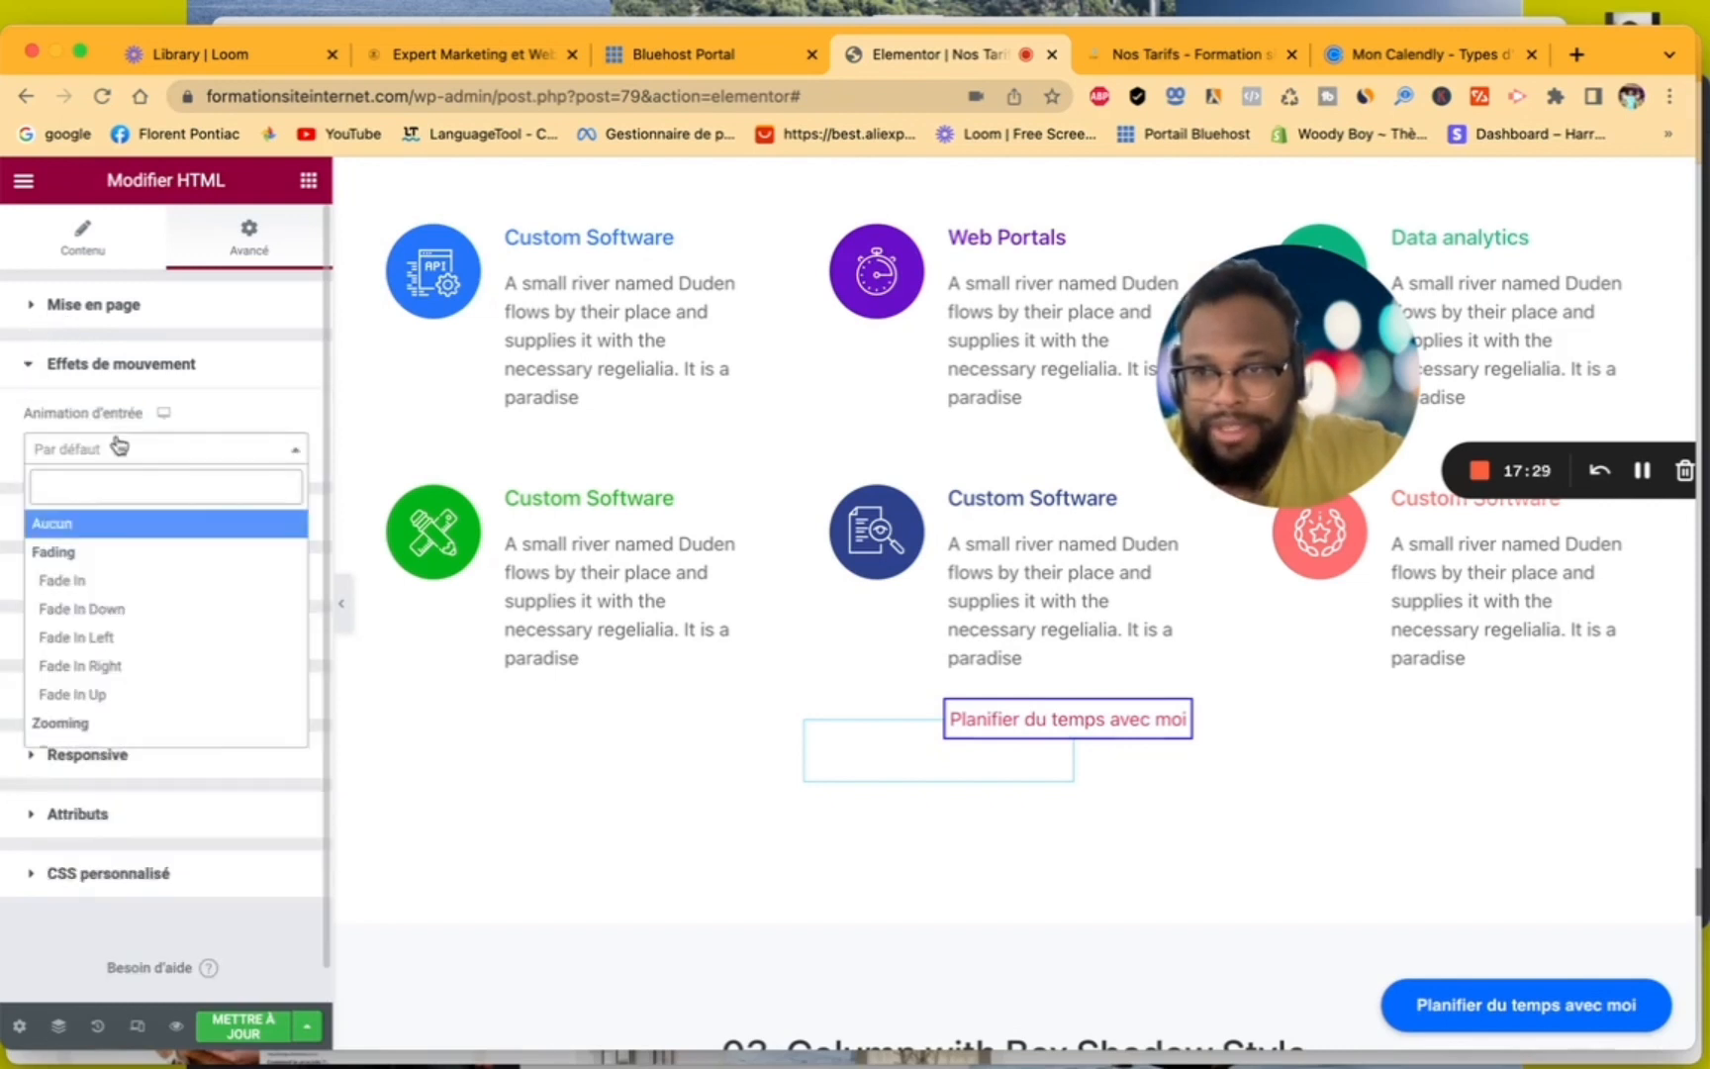
left_click(117, 579)
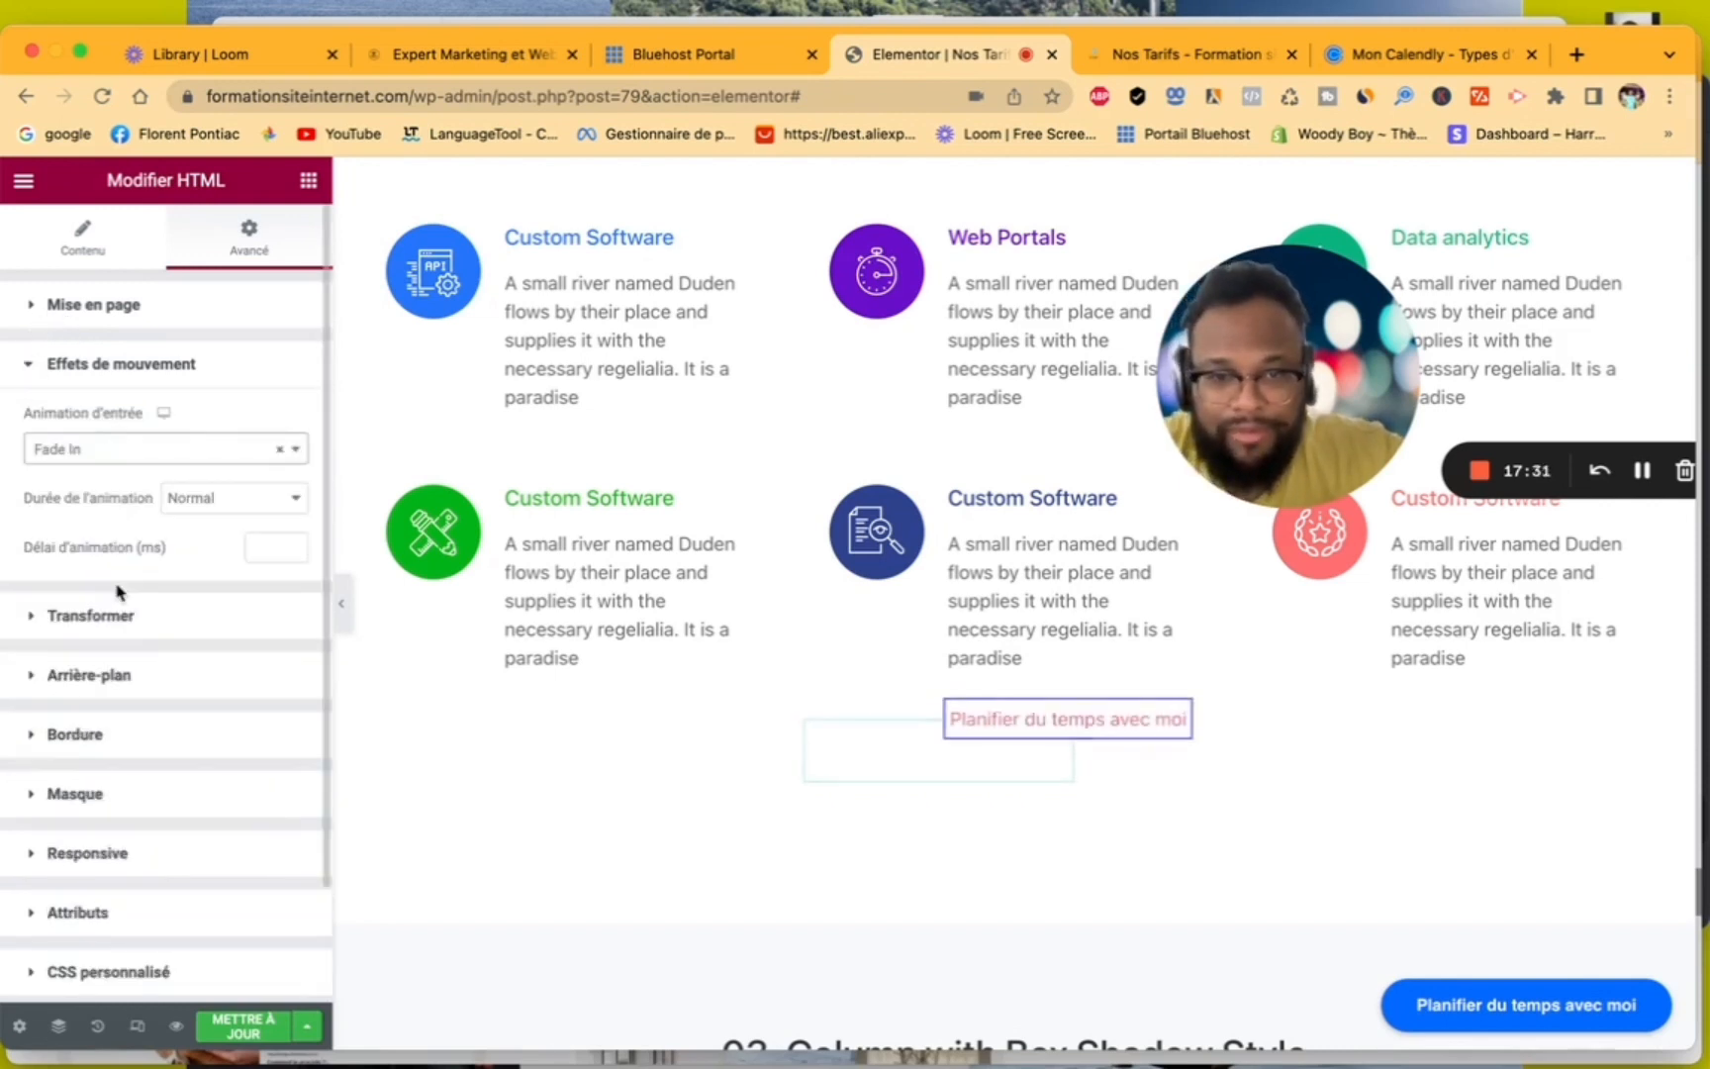
left_click(164, 451)
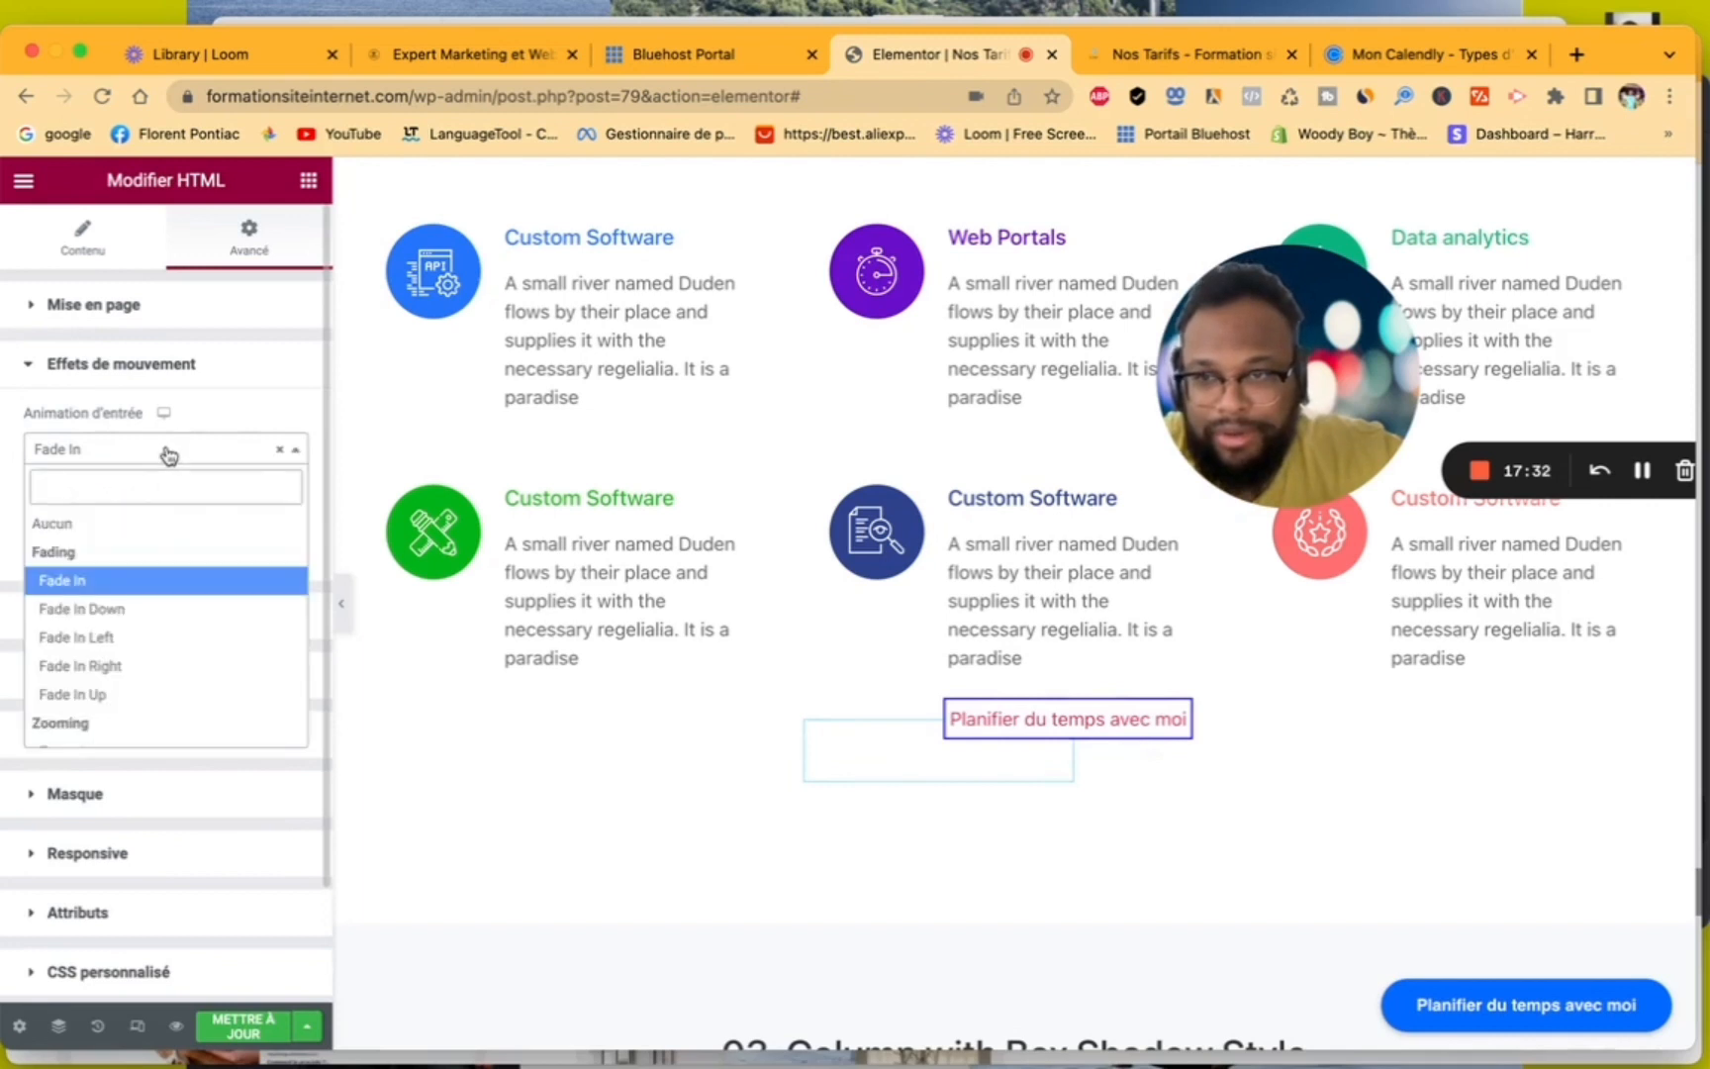
left_click(142, 605)
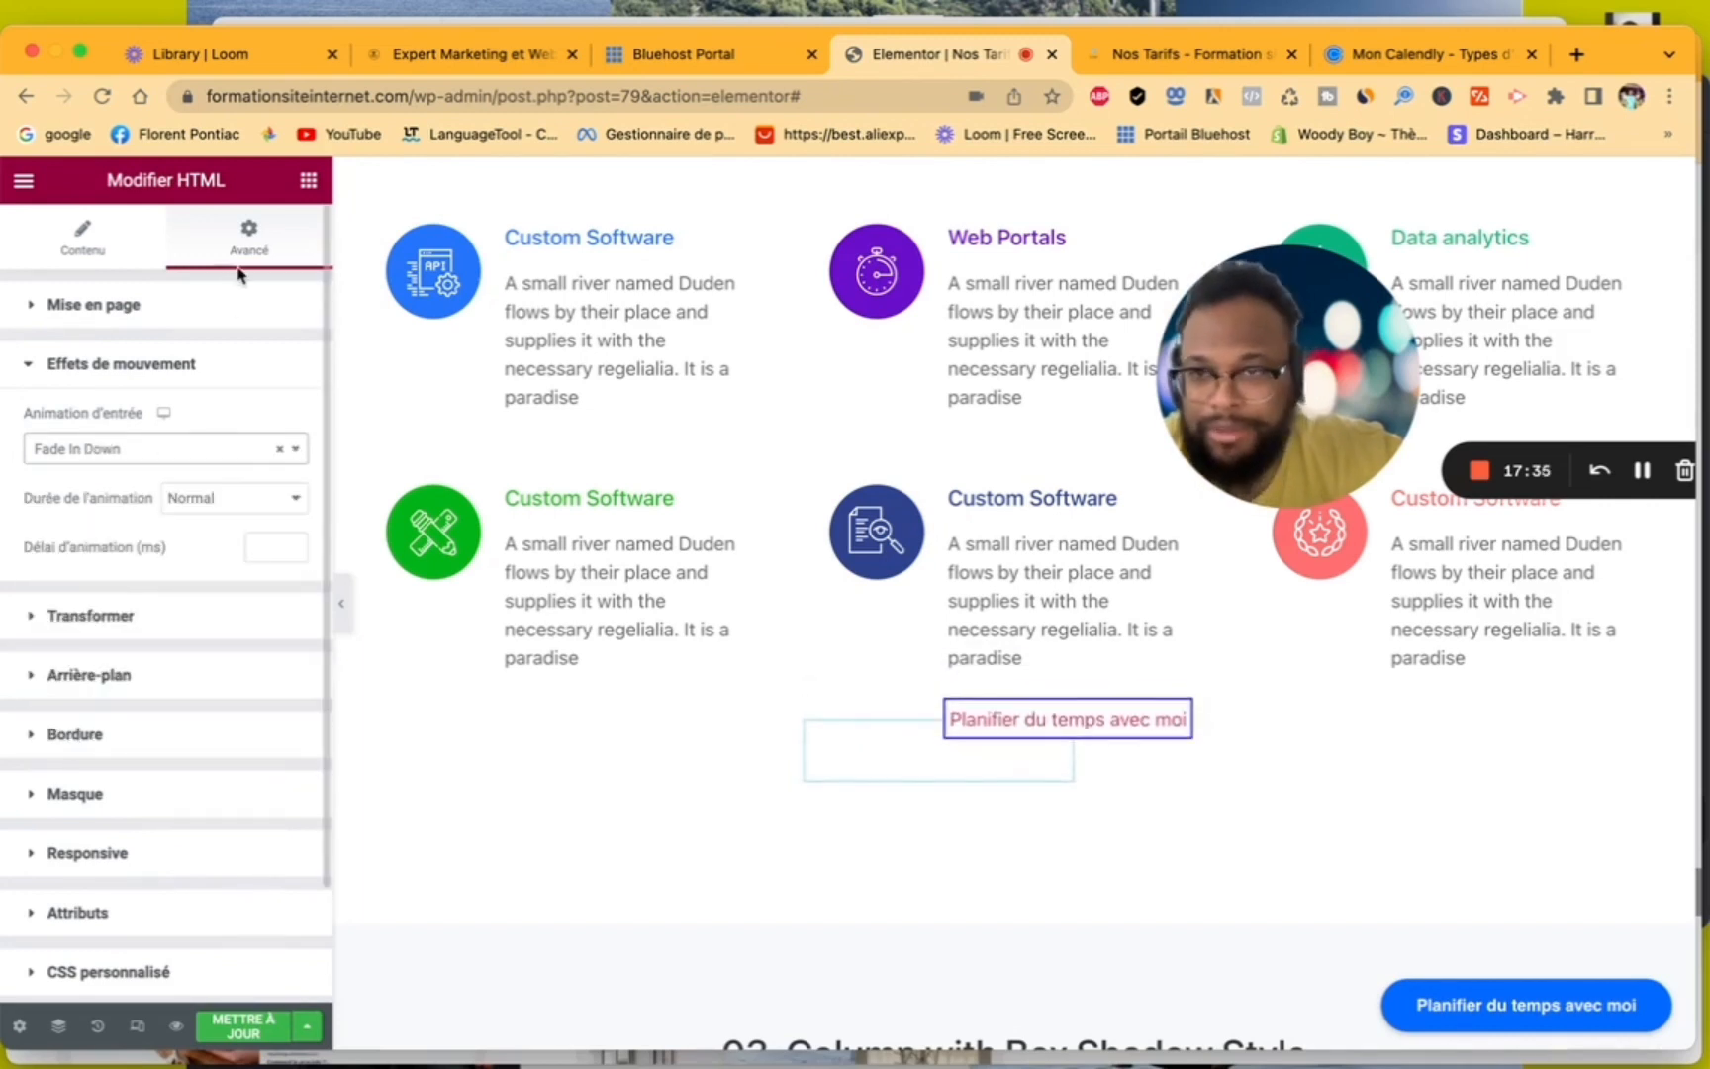
left_click(27, 372)
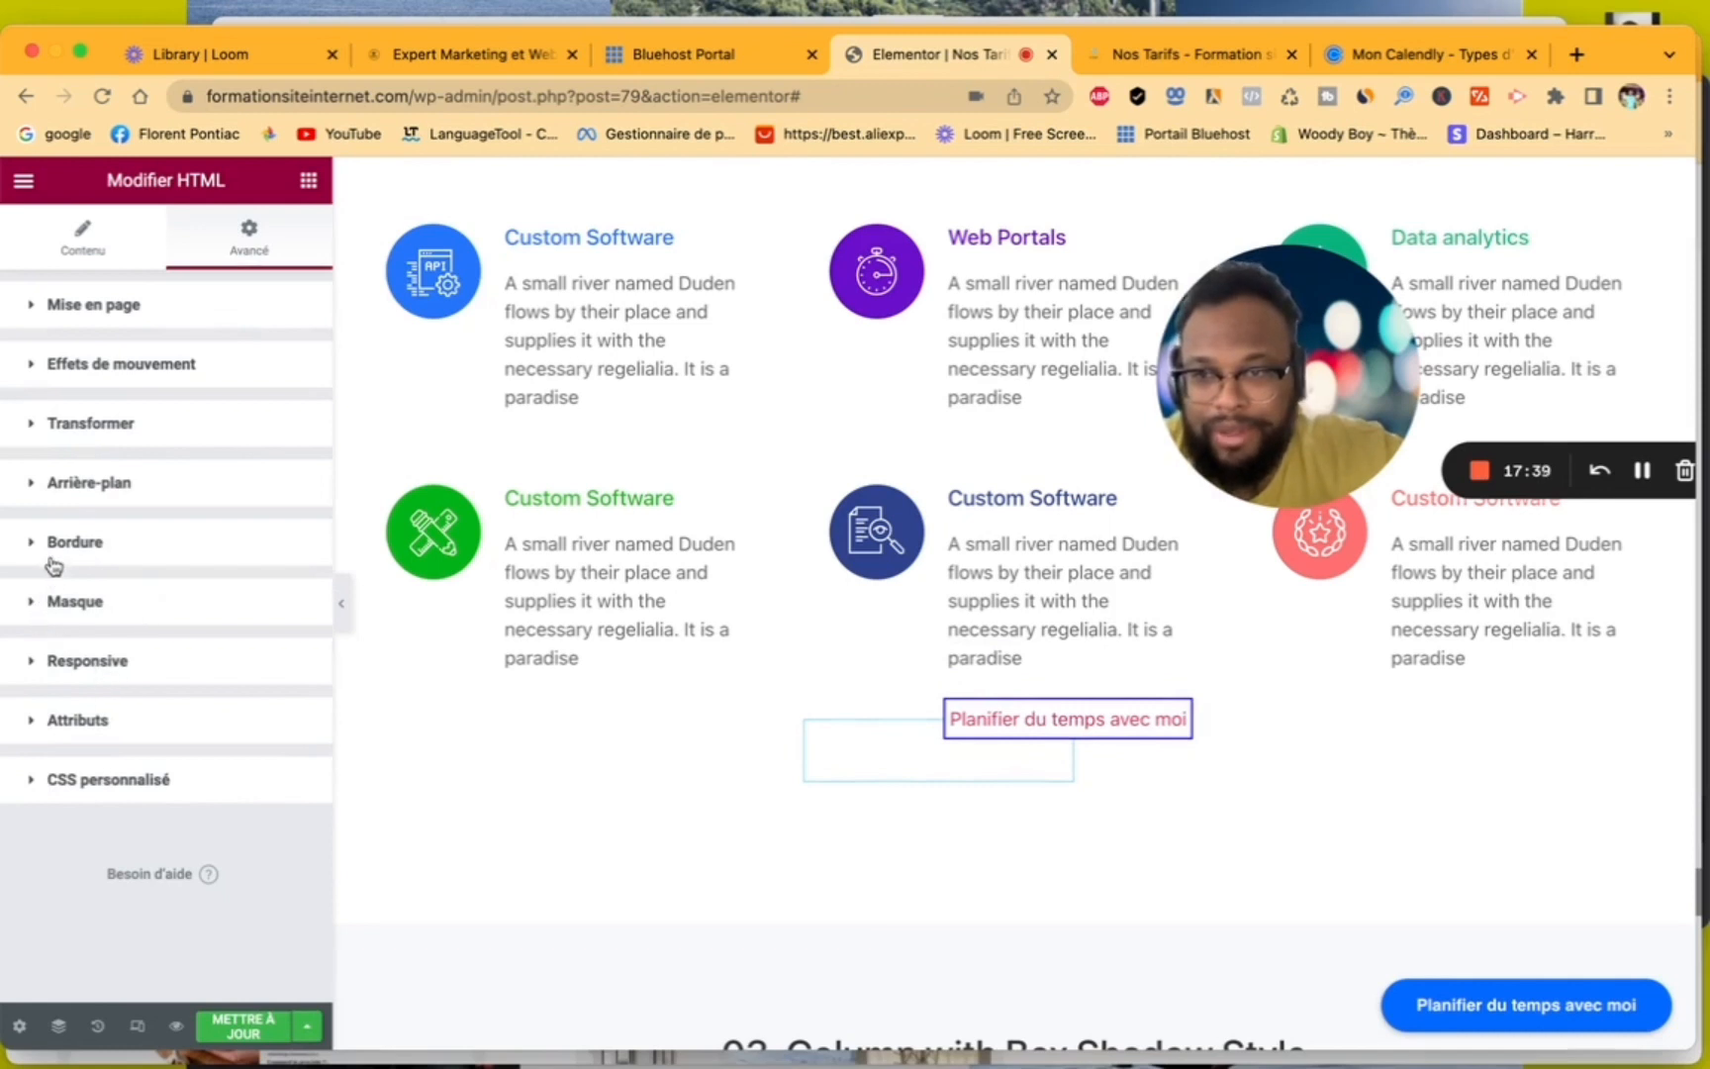
- Give the HTML widget a gradient background on hover with blue #0027FF as its second colour
left_click(36, 487)
left_click(264, 544)
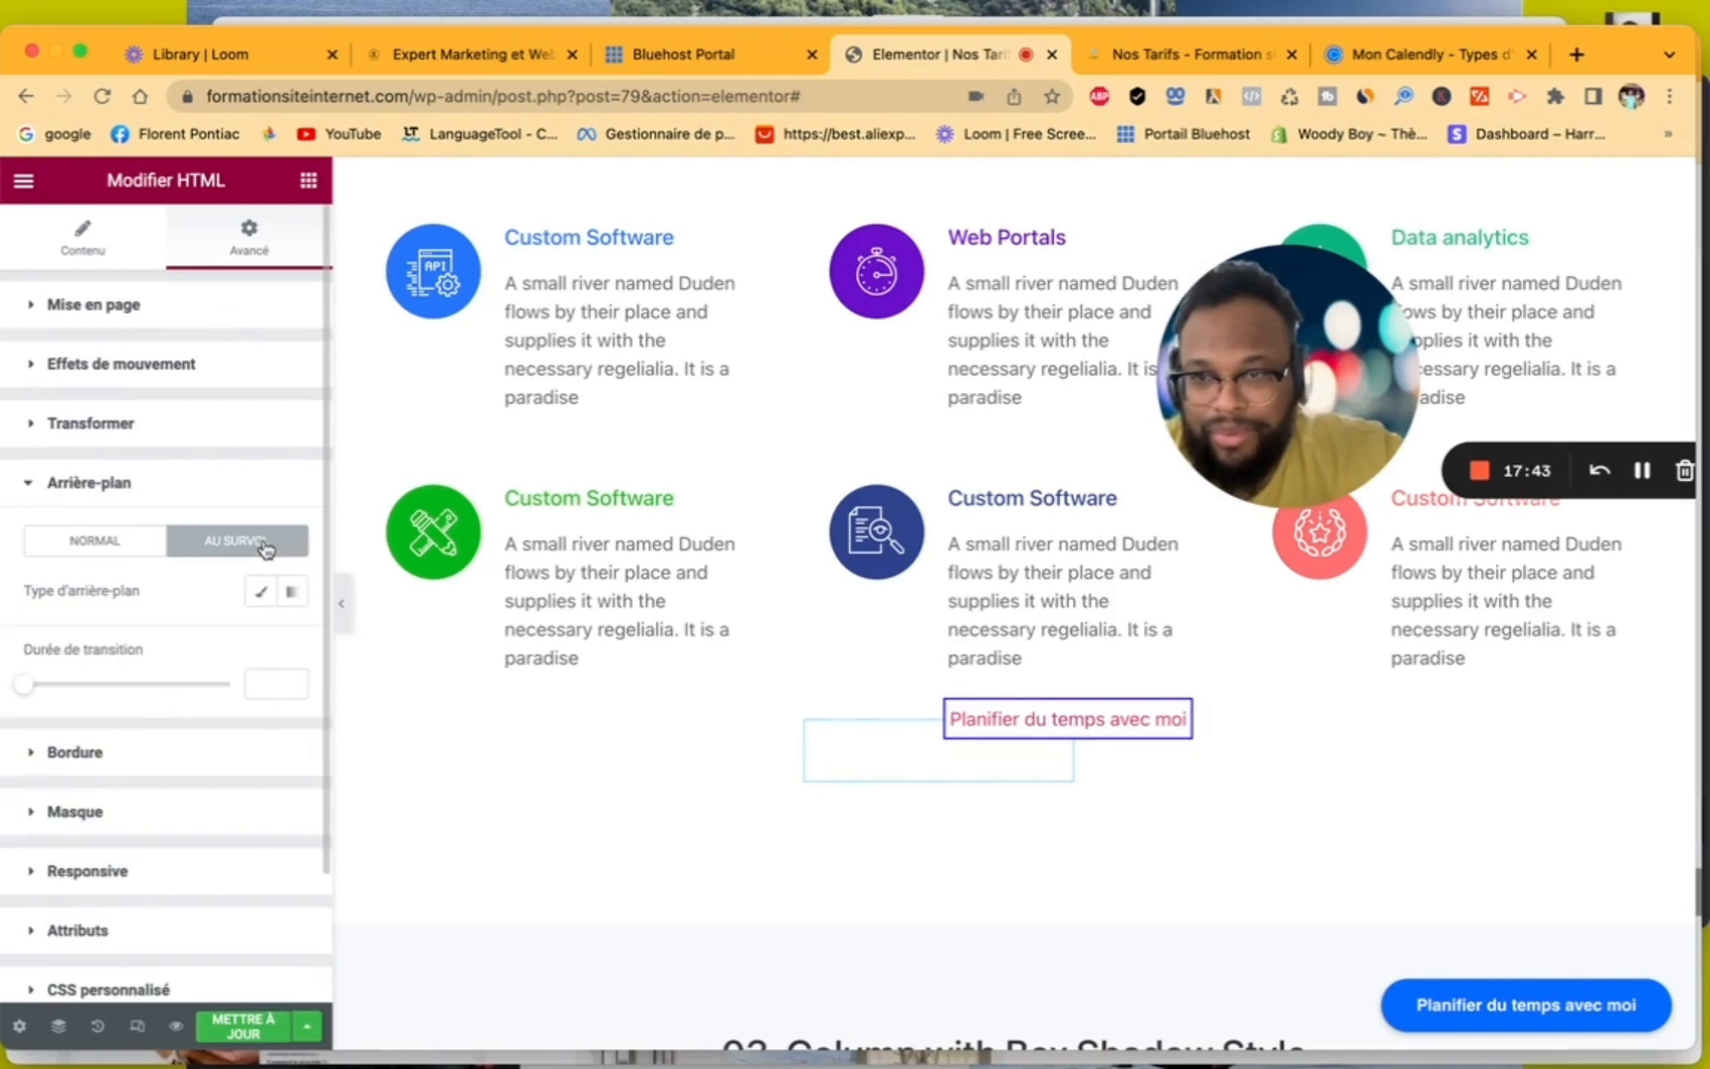
left_click(291, 595)
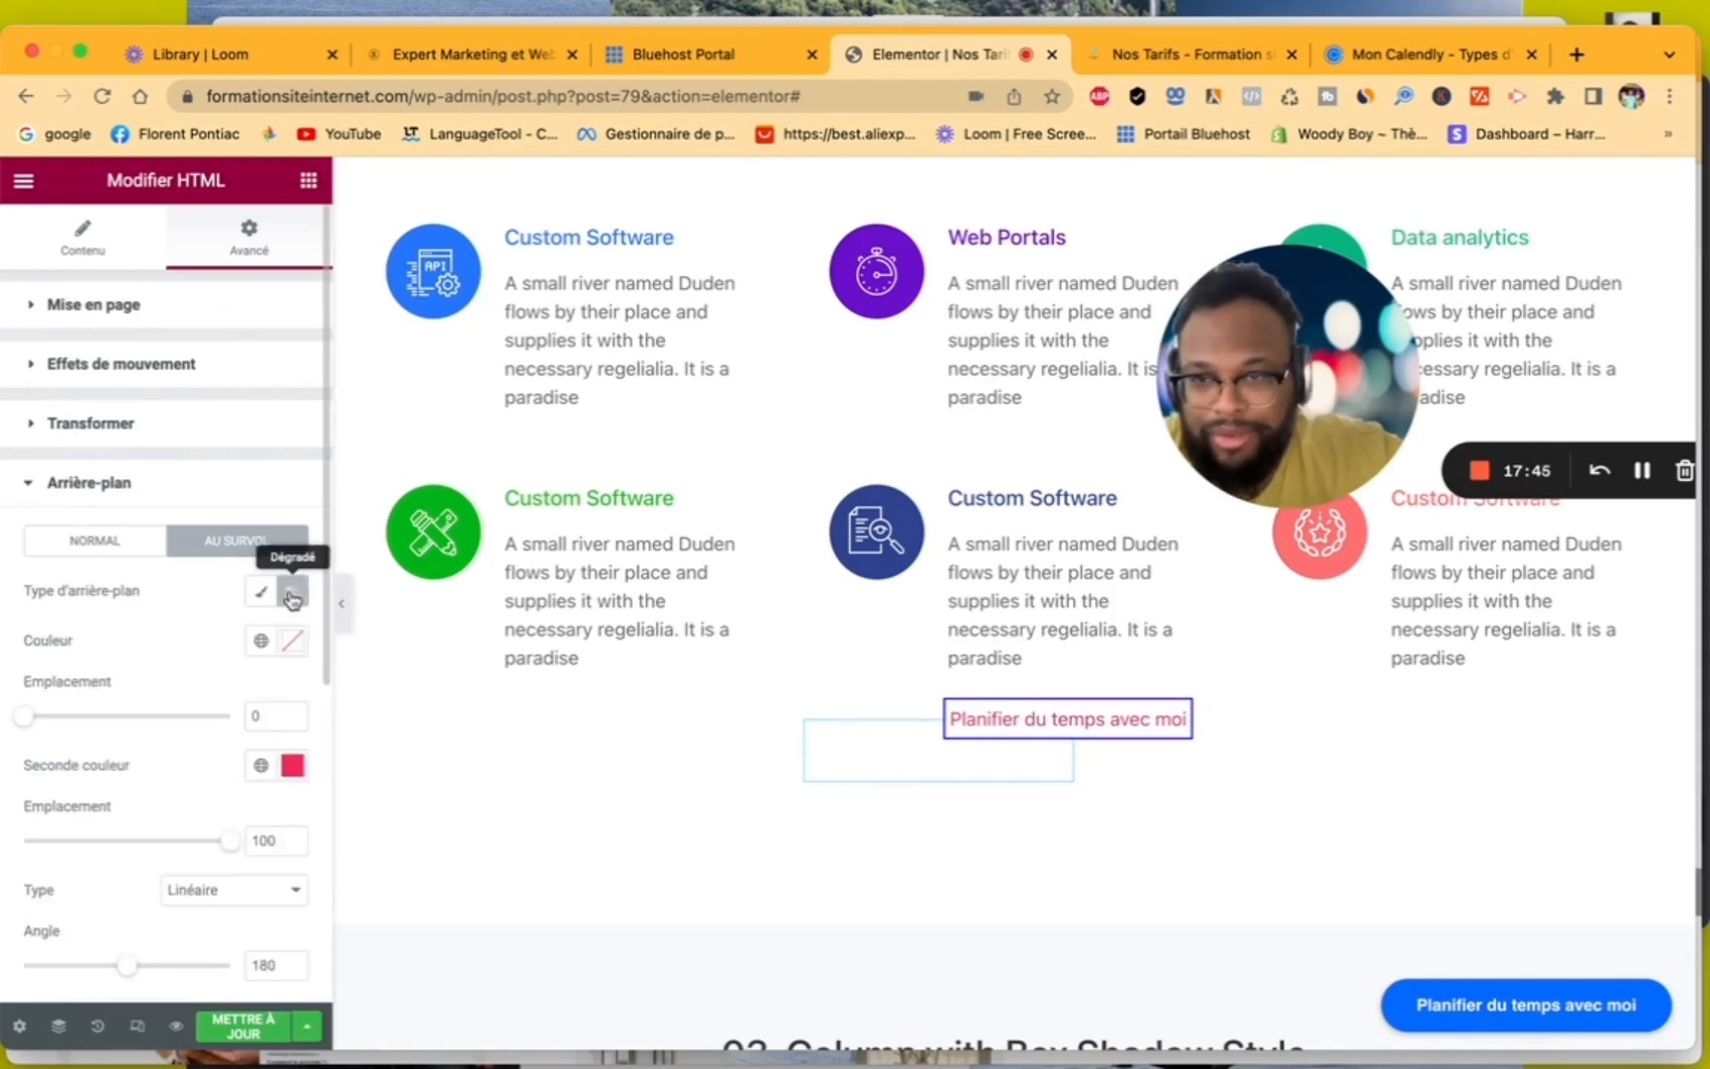
left_click(294, 768)
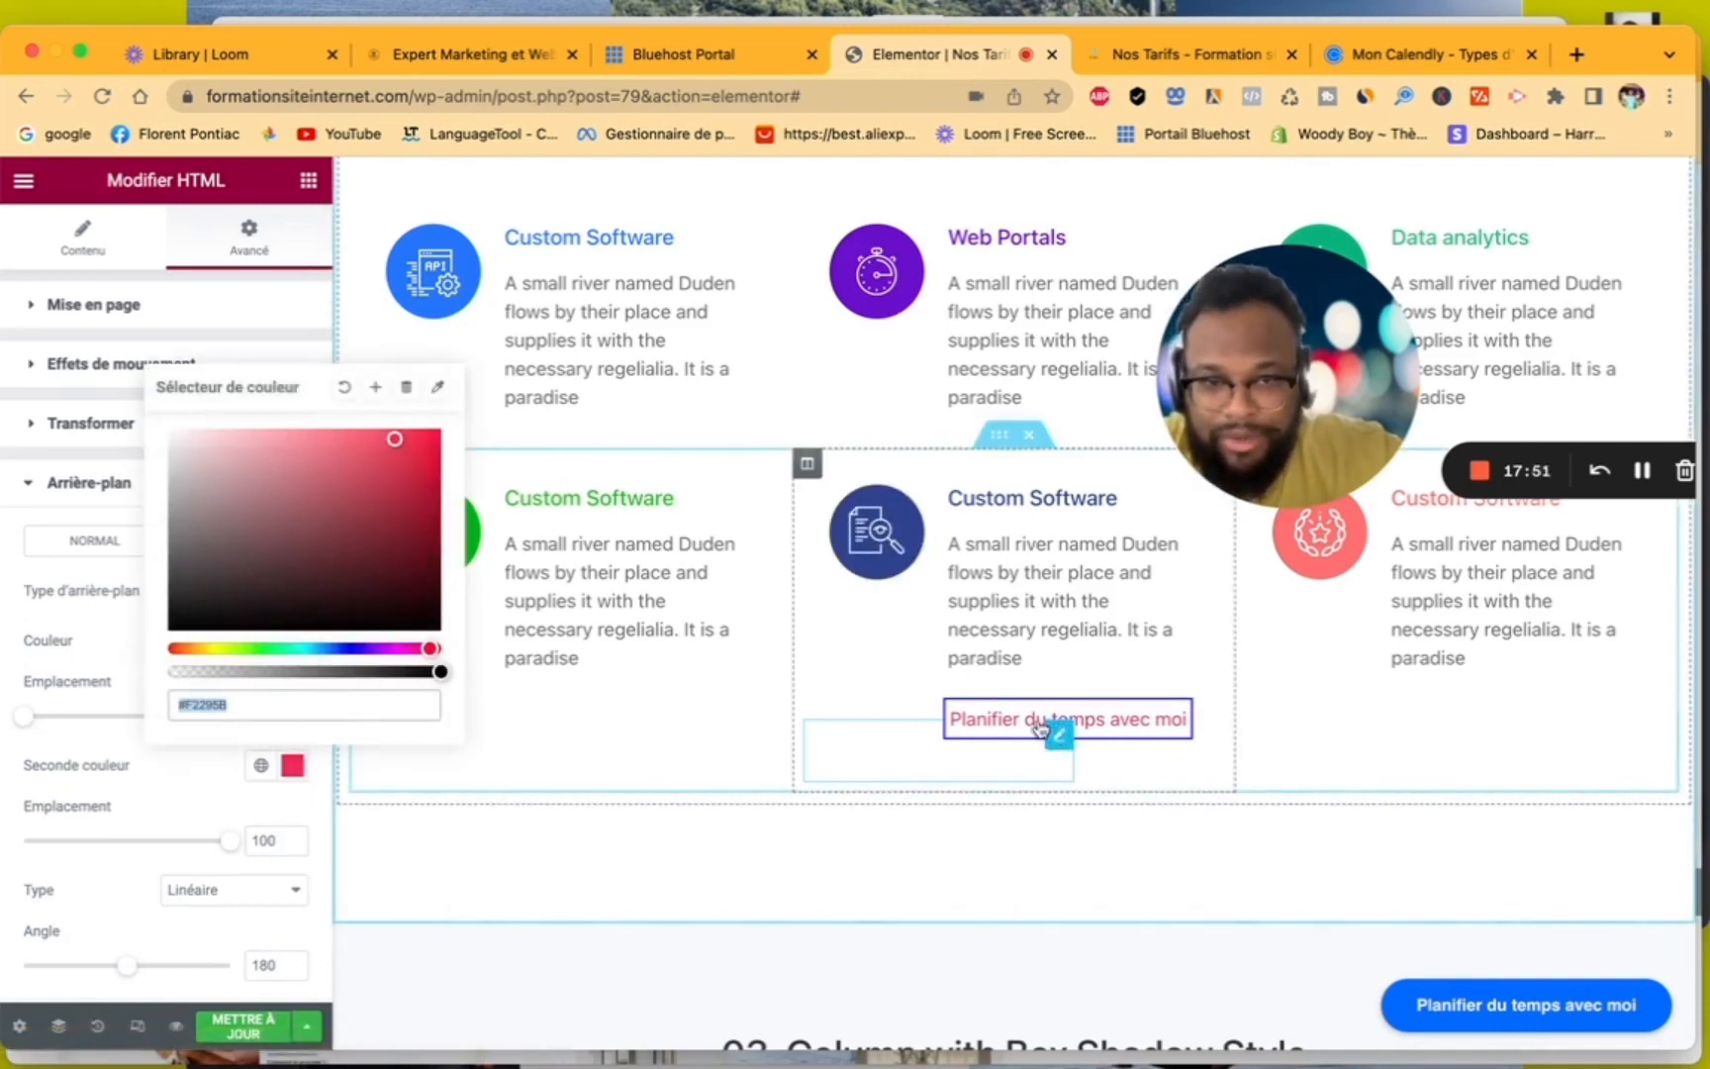
left_click_drag(386, 651, 343, 648)
left_click_drag(396, 445, 448, 442)
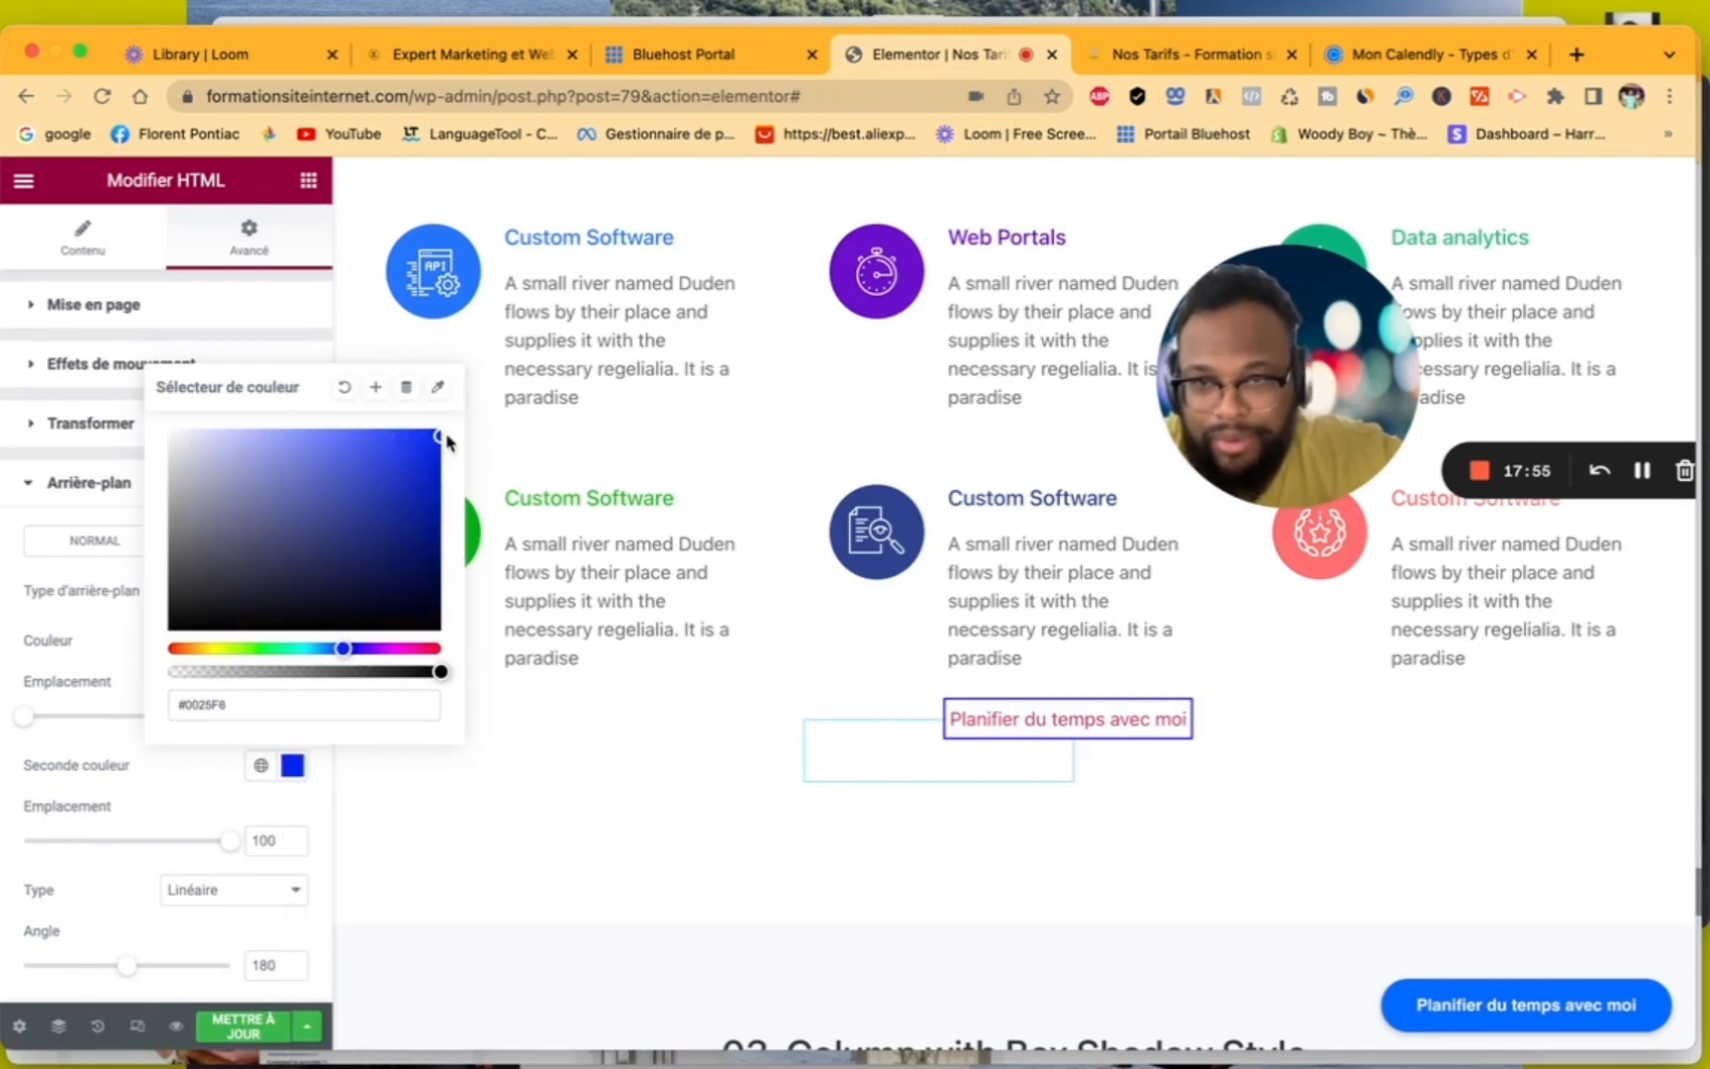
left_click(102, 626)
- Set the first colour of the HTML widget's hover gradient to black, #000000
scroll(155, 690, "down", 1)
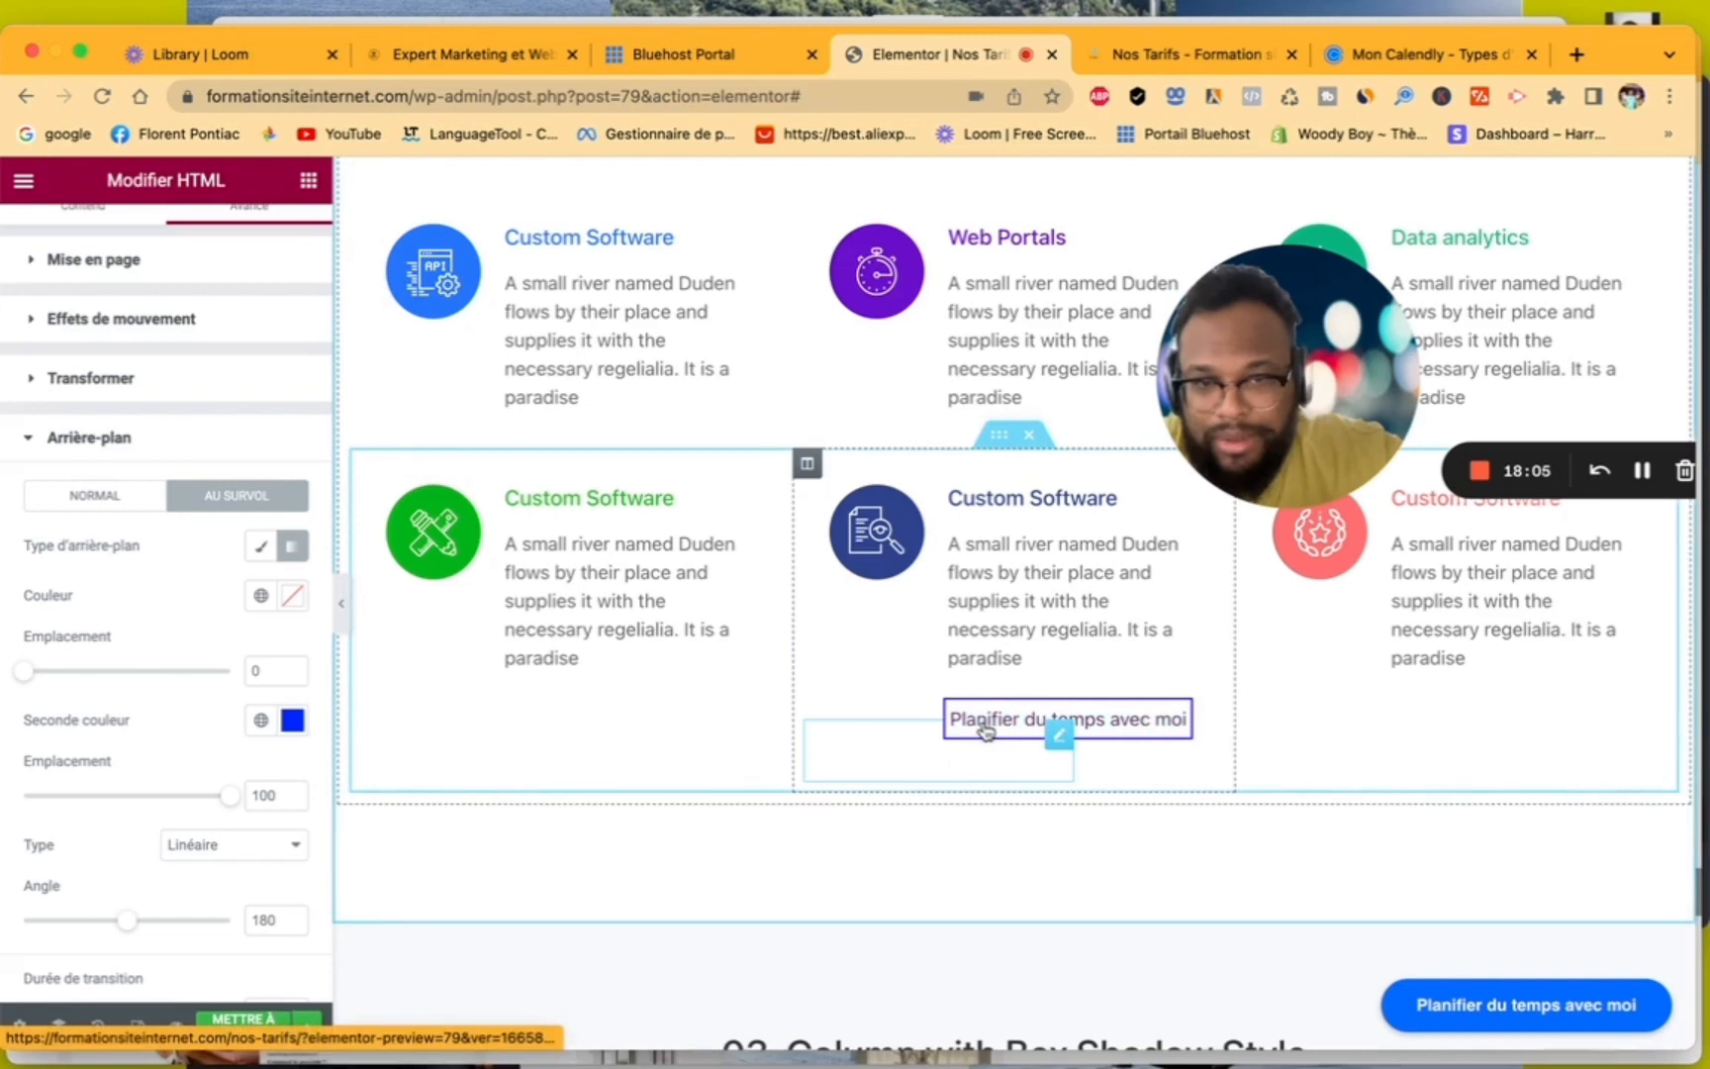
left_click(293, 599)
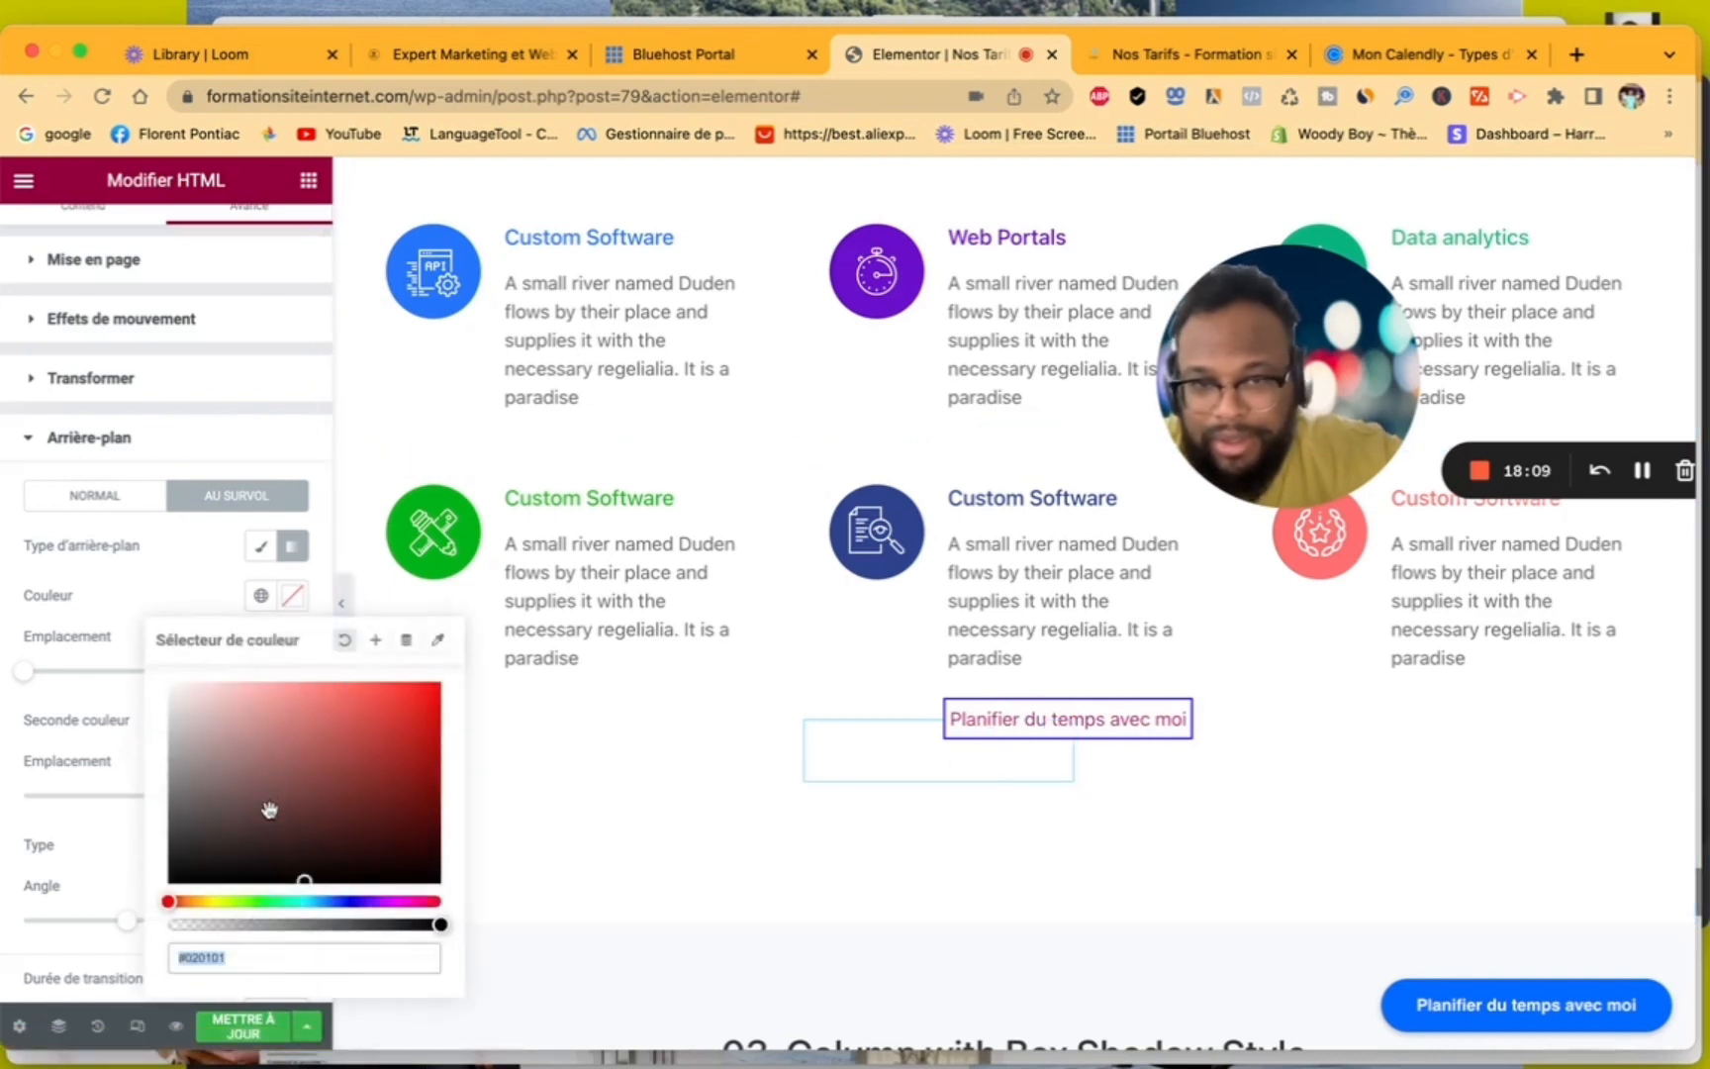
left_click_drag(270, 810, 447, 878)
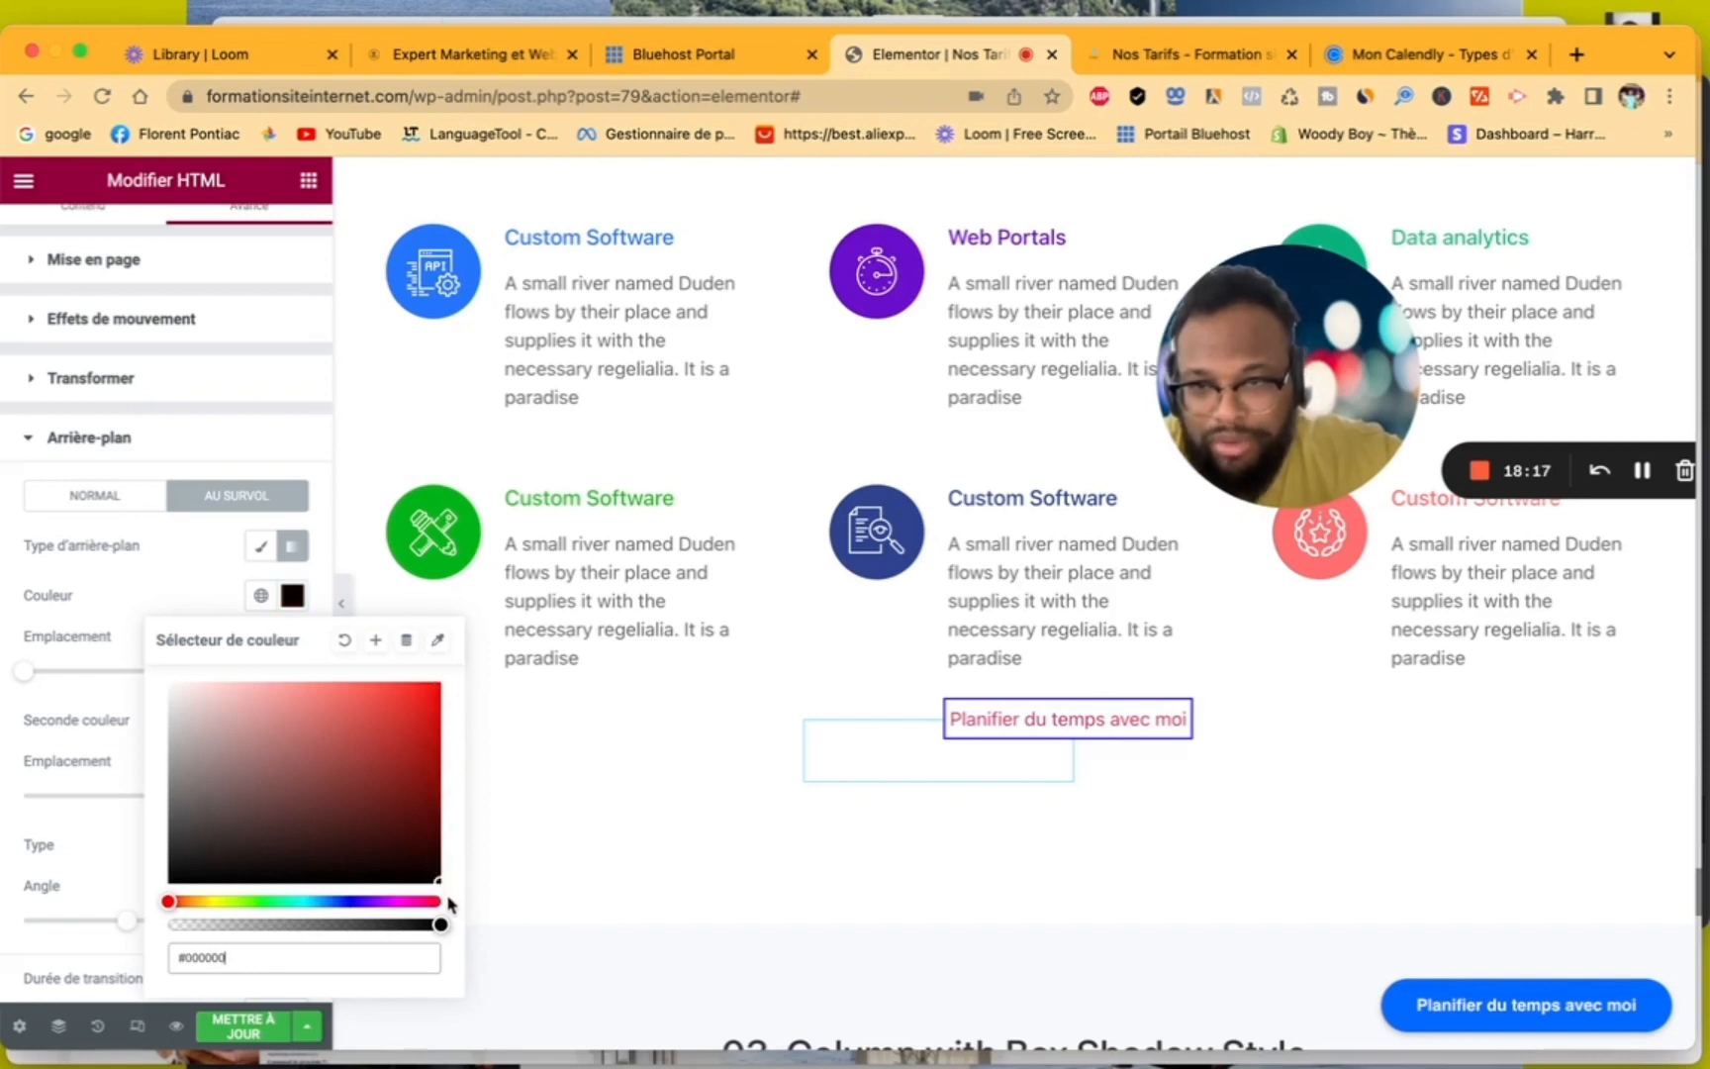
left_click(212, 600)
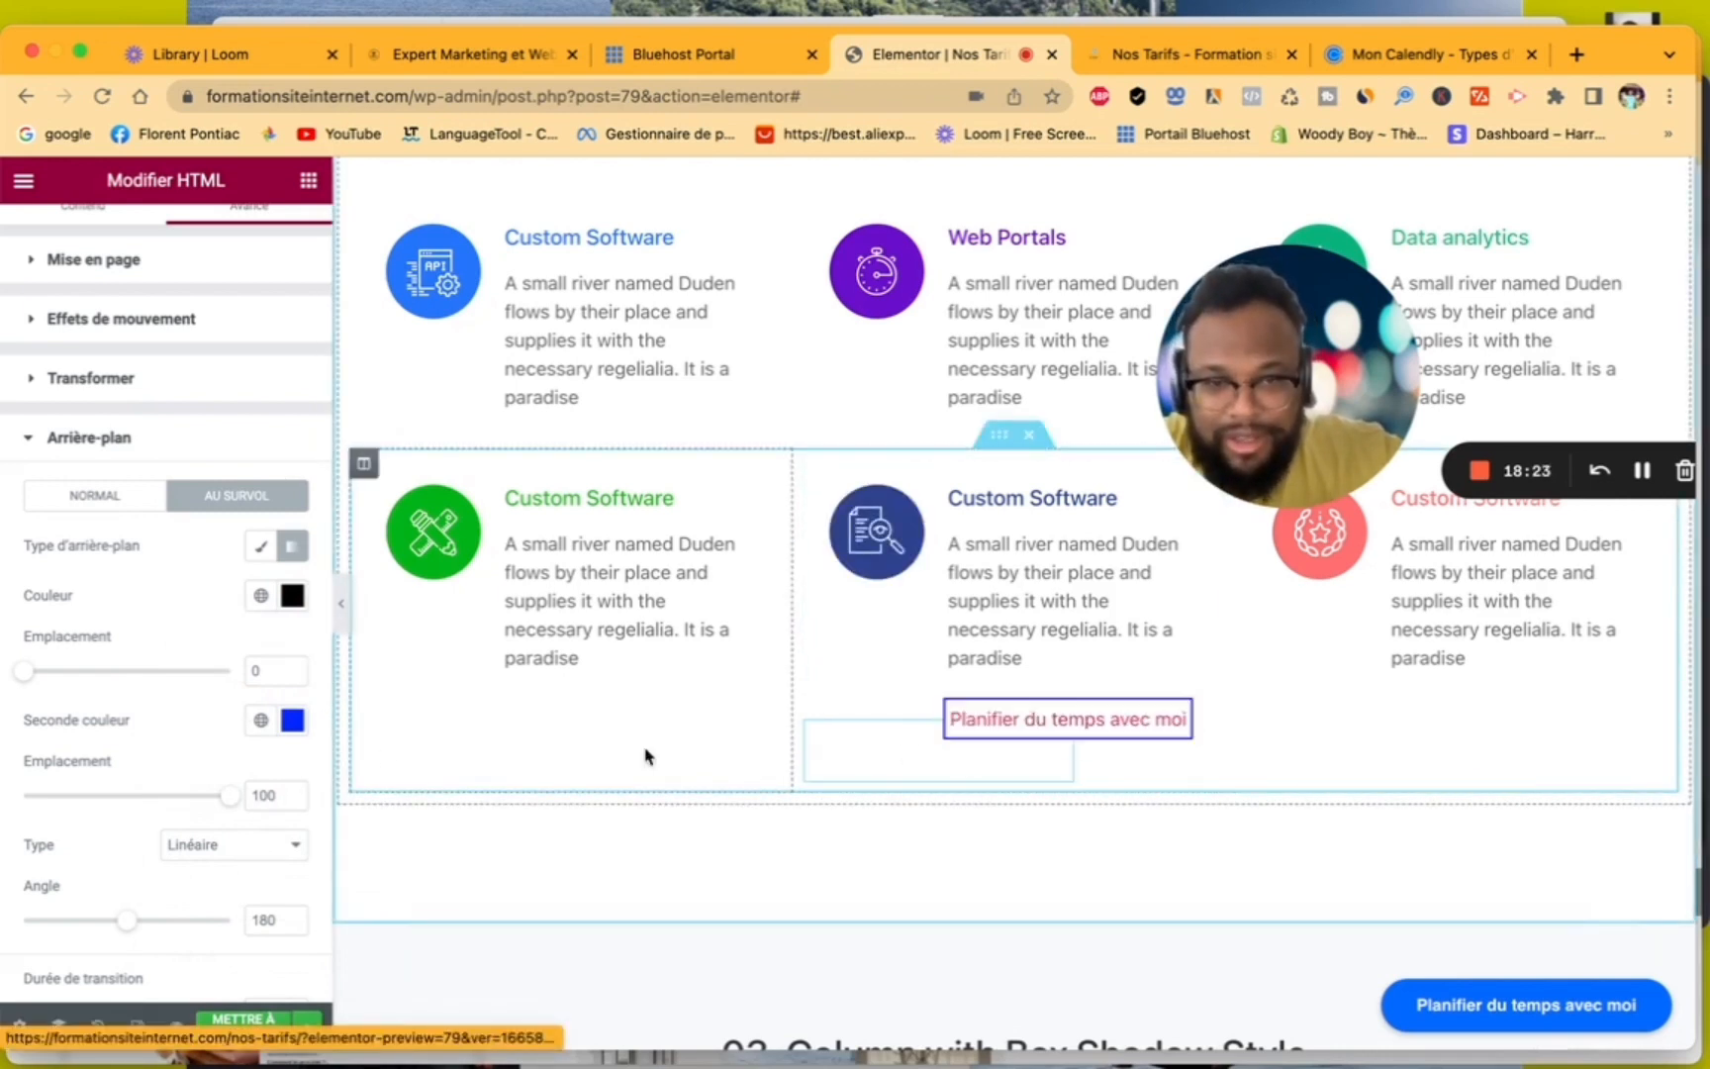
- Set the second colour of the HTML widget's hover gradient to white, #FFFFFF
left_click(287, 731)
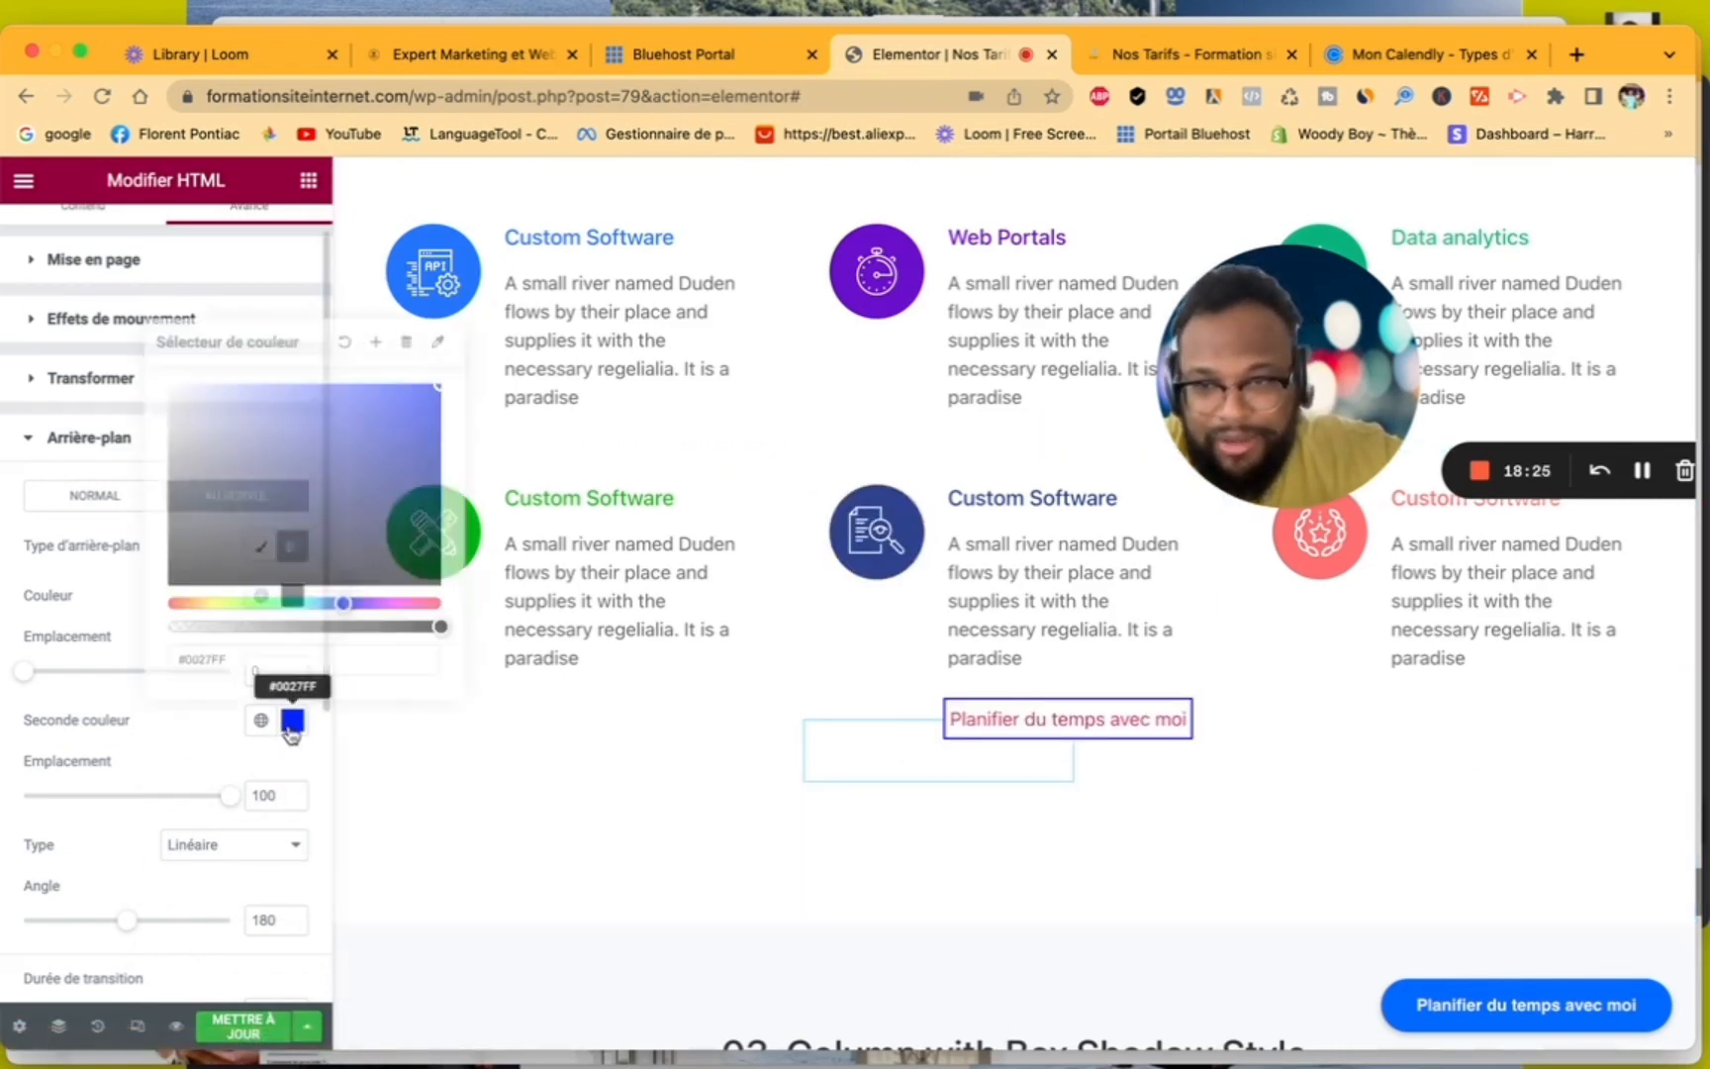
type("#ffffff")
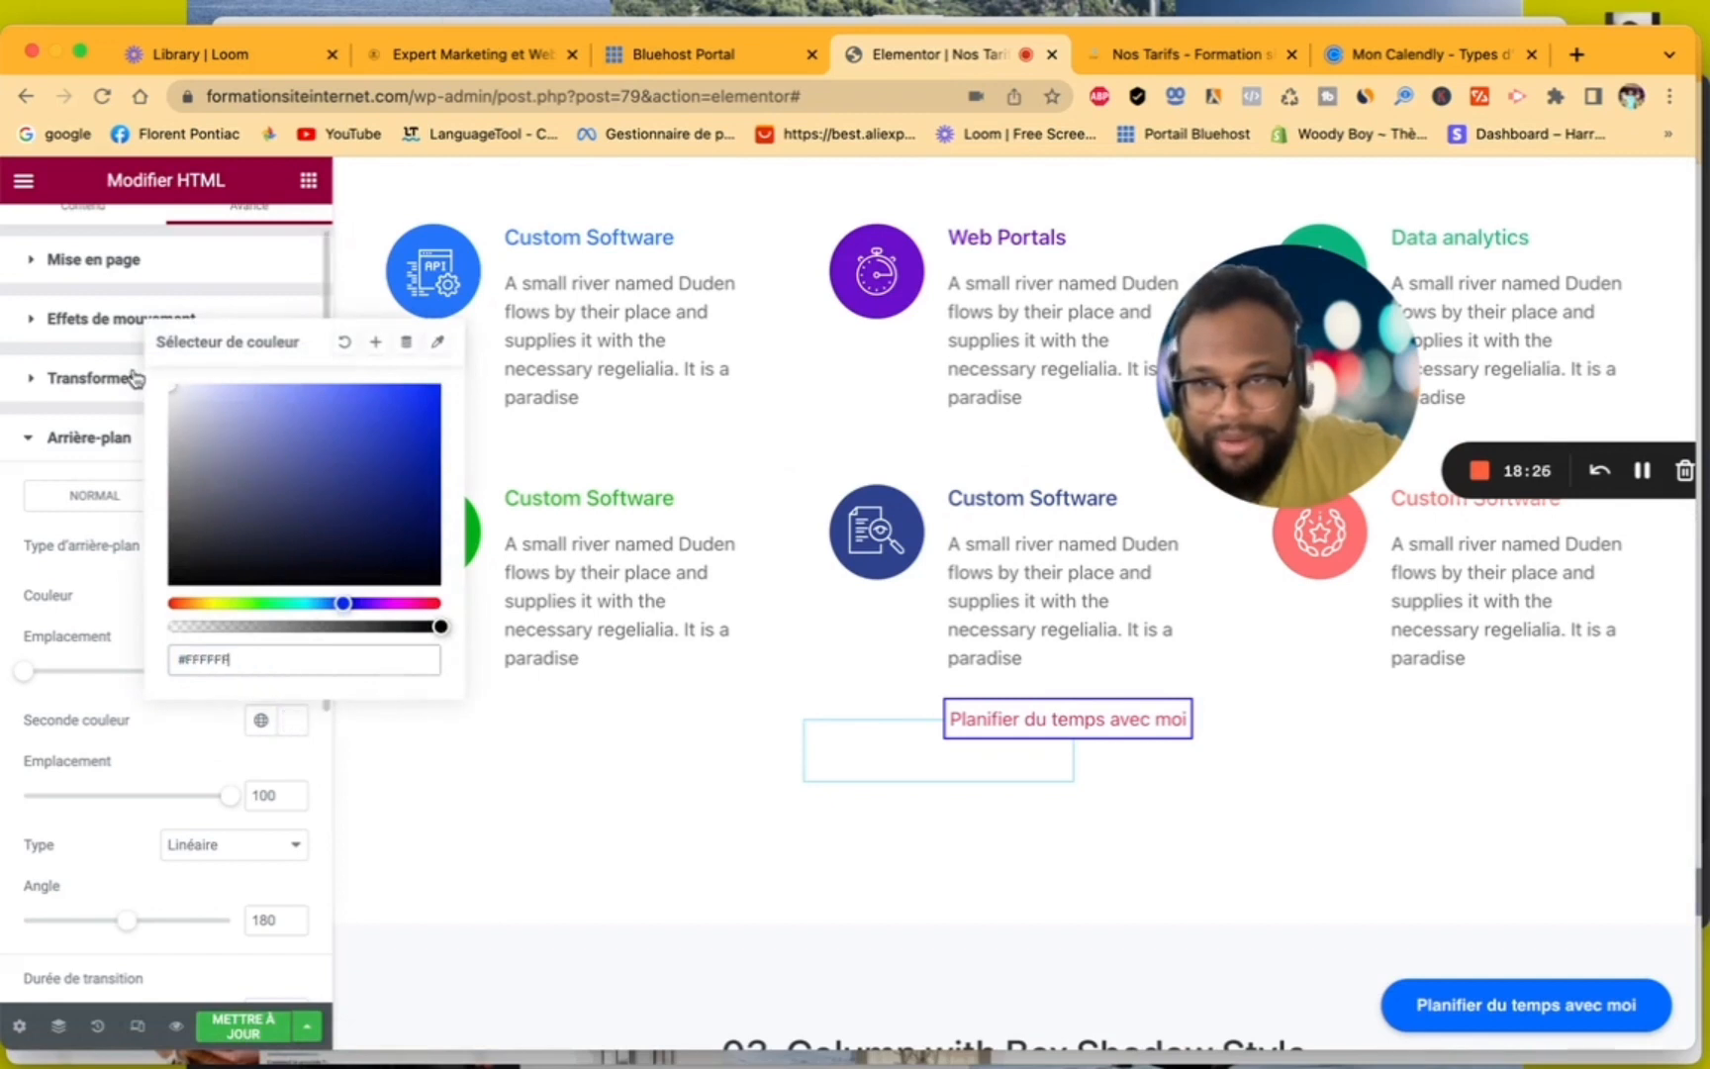
left_click(135, 609)
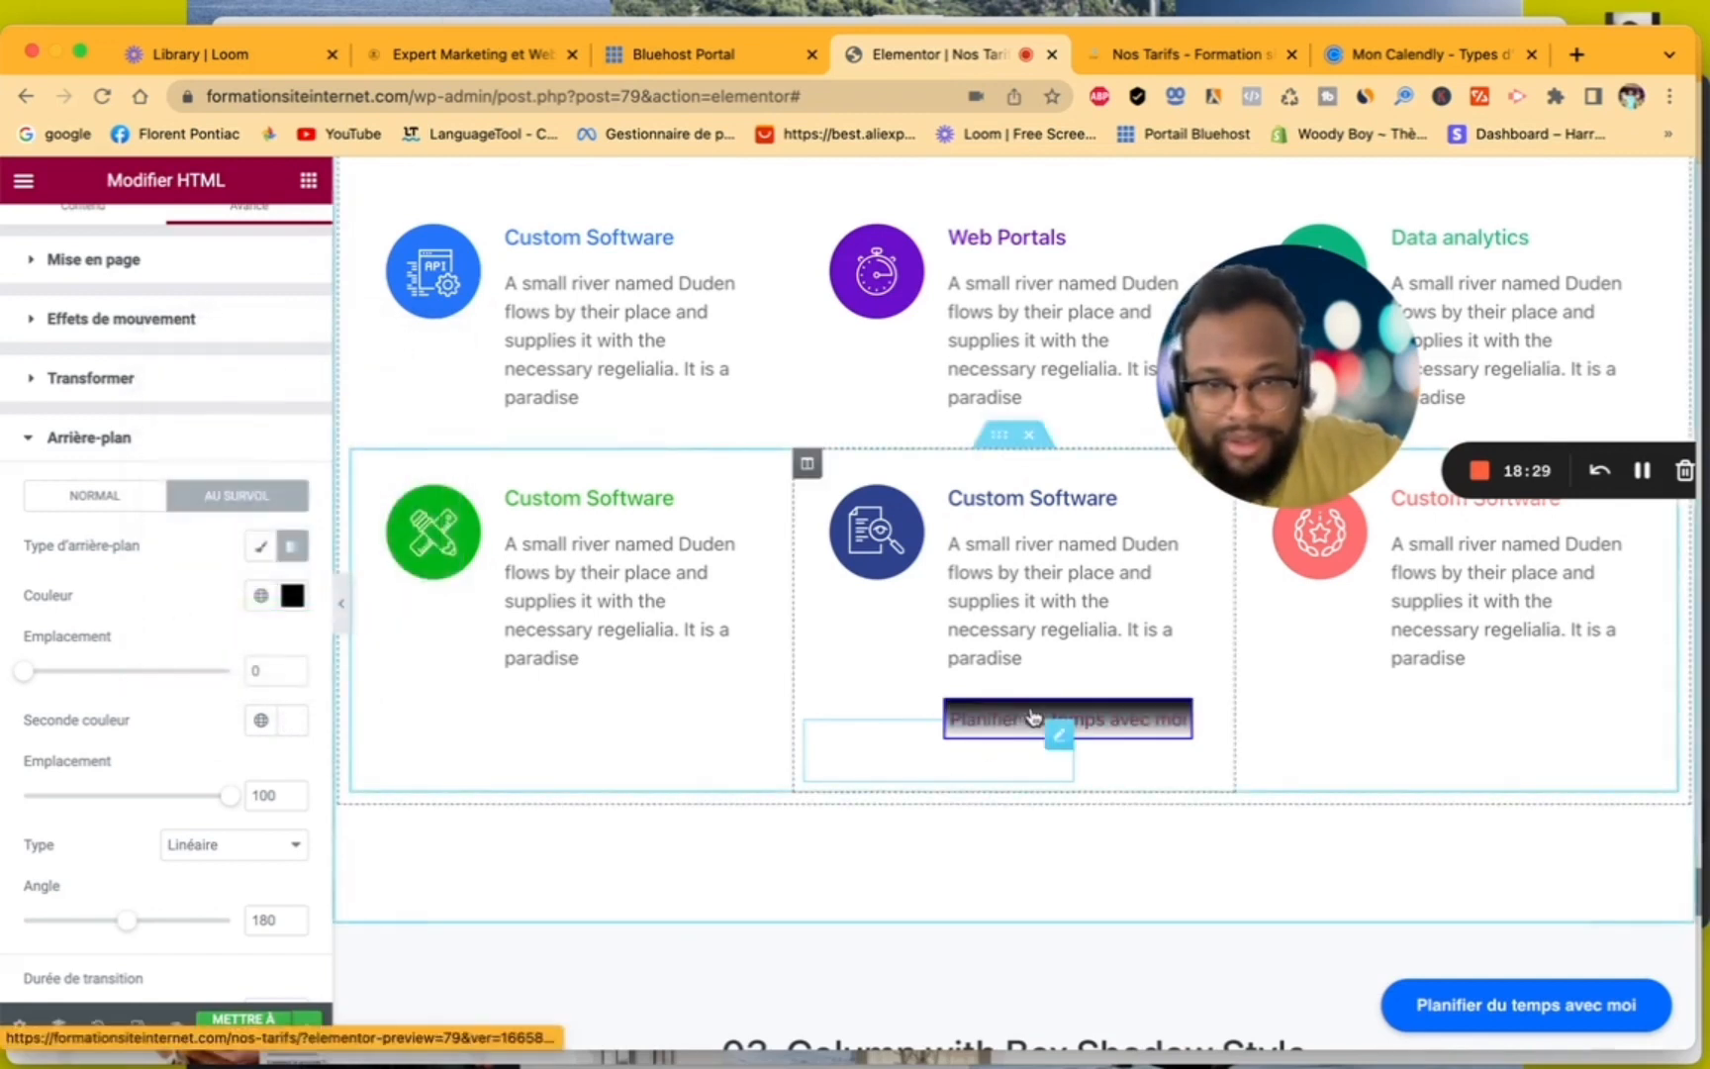
- Set the first colour of the HTML widget's hover gradient to white, #FFFFFF, and update the page
scroll(193, 794, "down", 3)
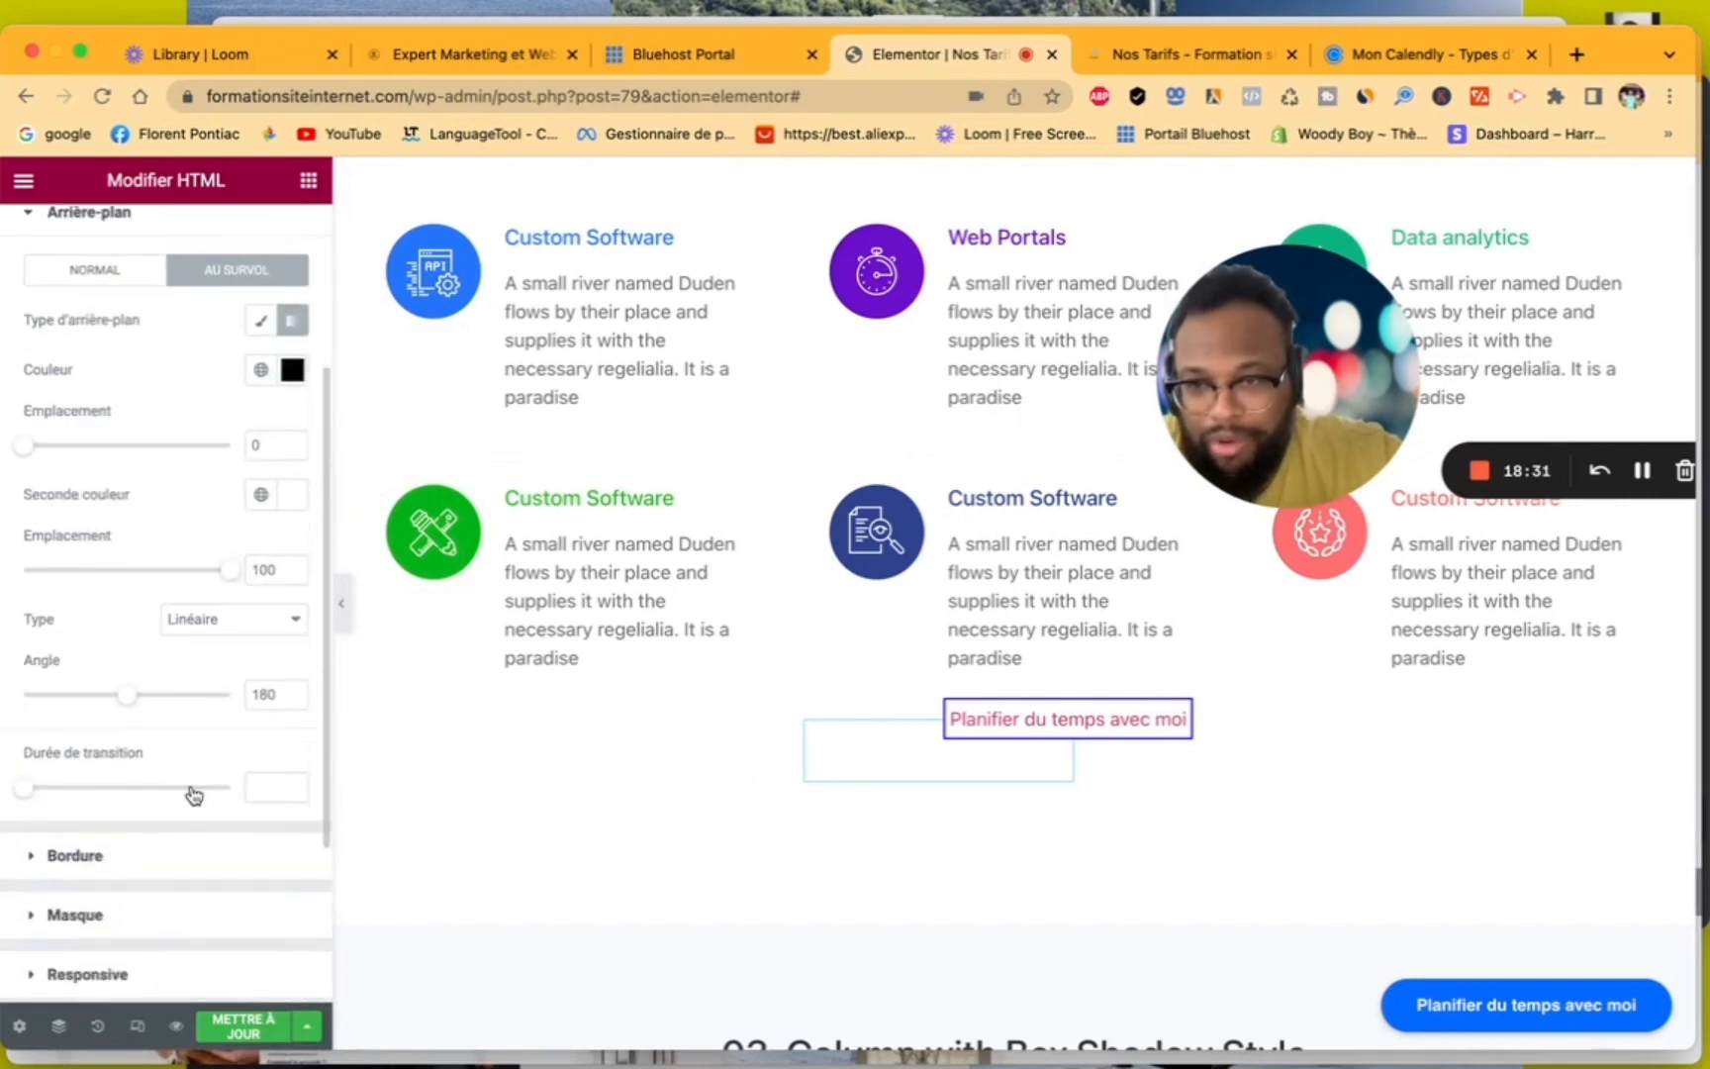
scroll(193, 794, "up", 3)
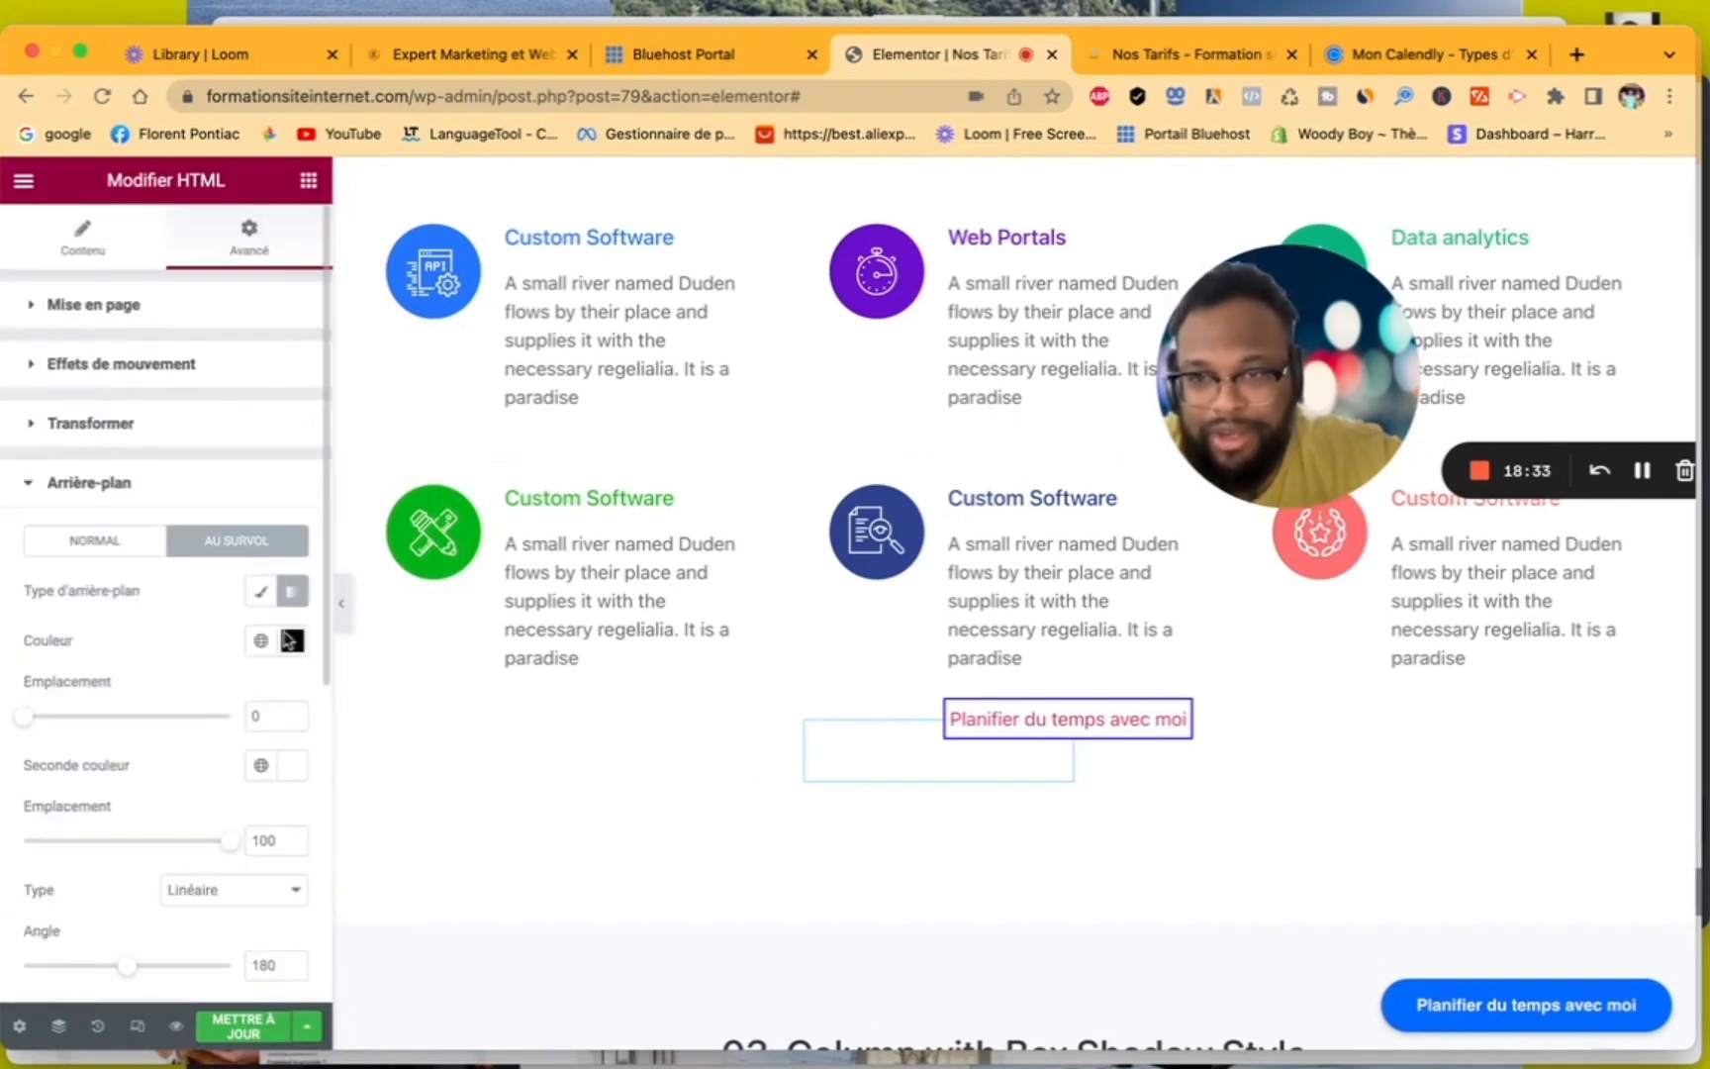
left_click(290, 640)
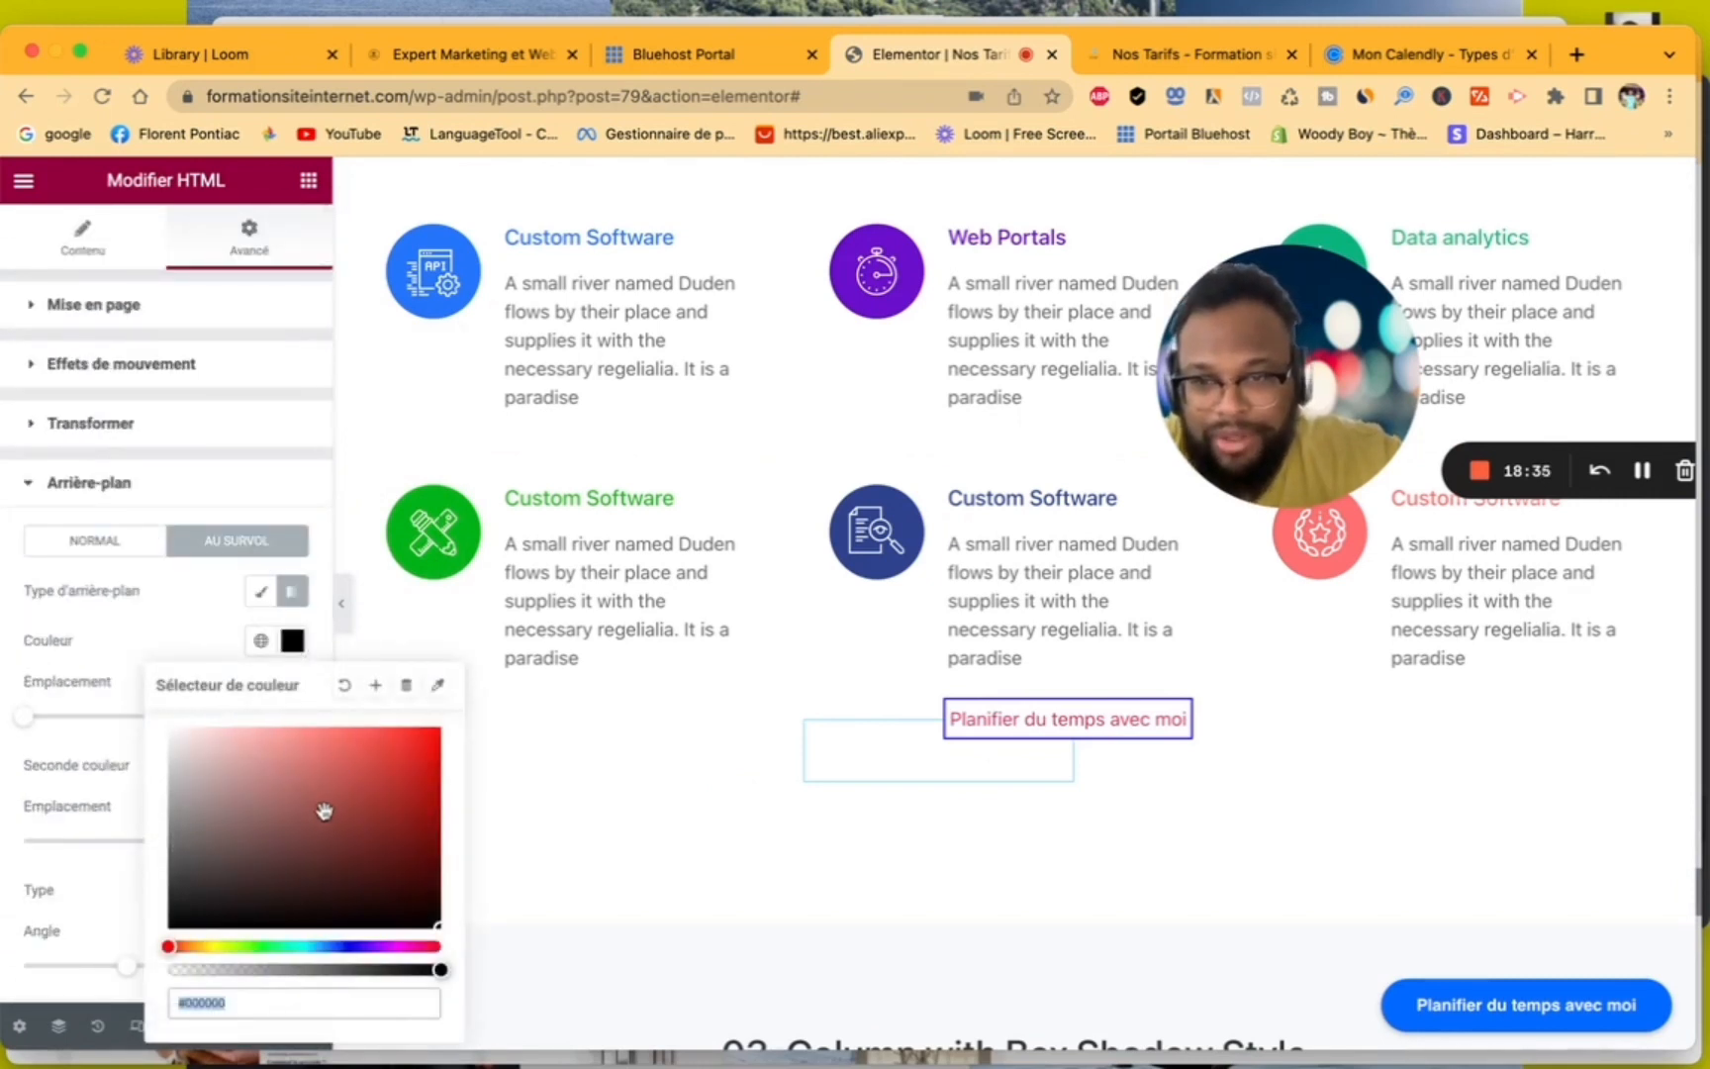
type("#FFFFFF")
key("Return")
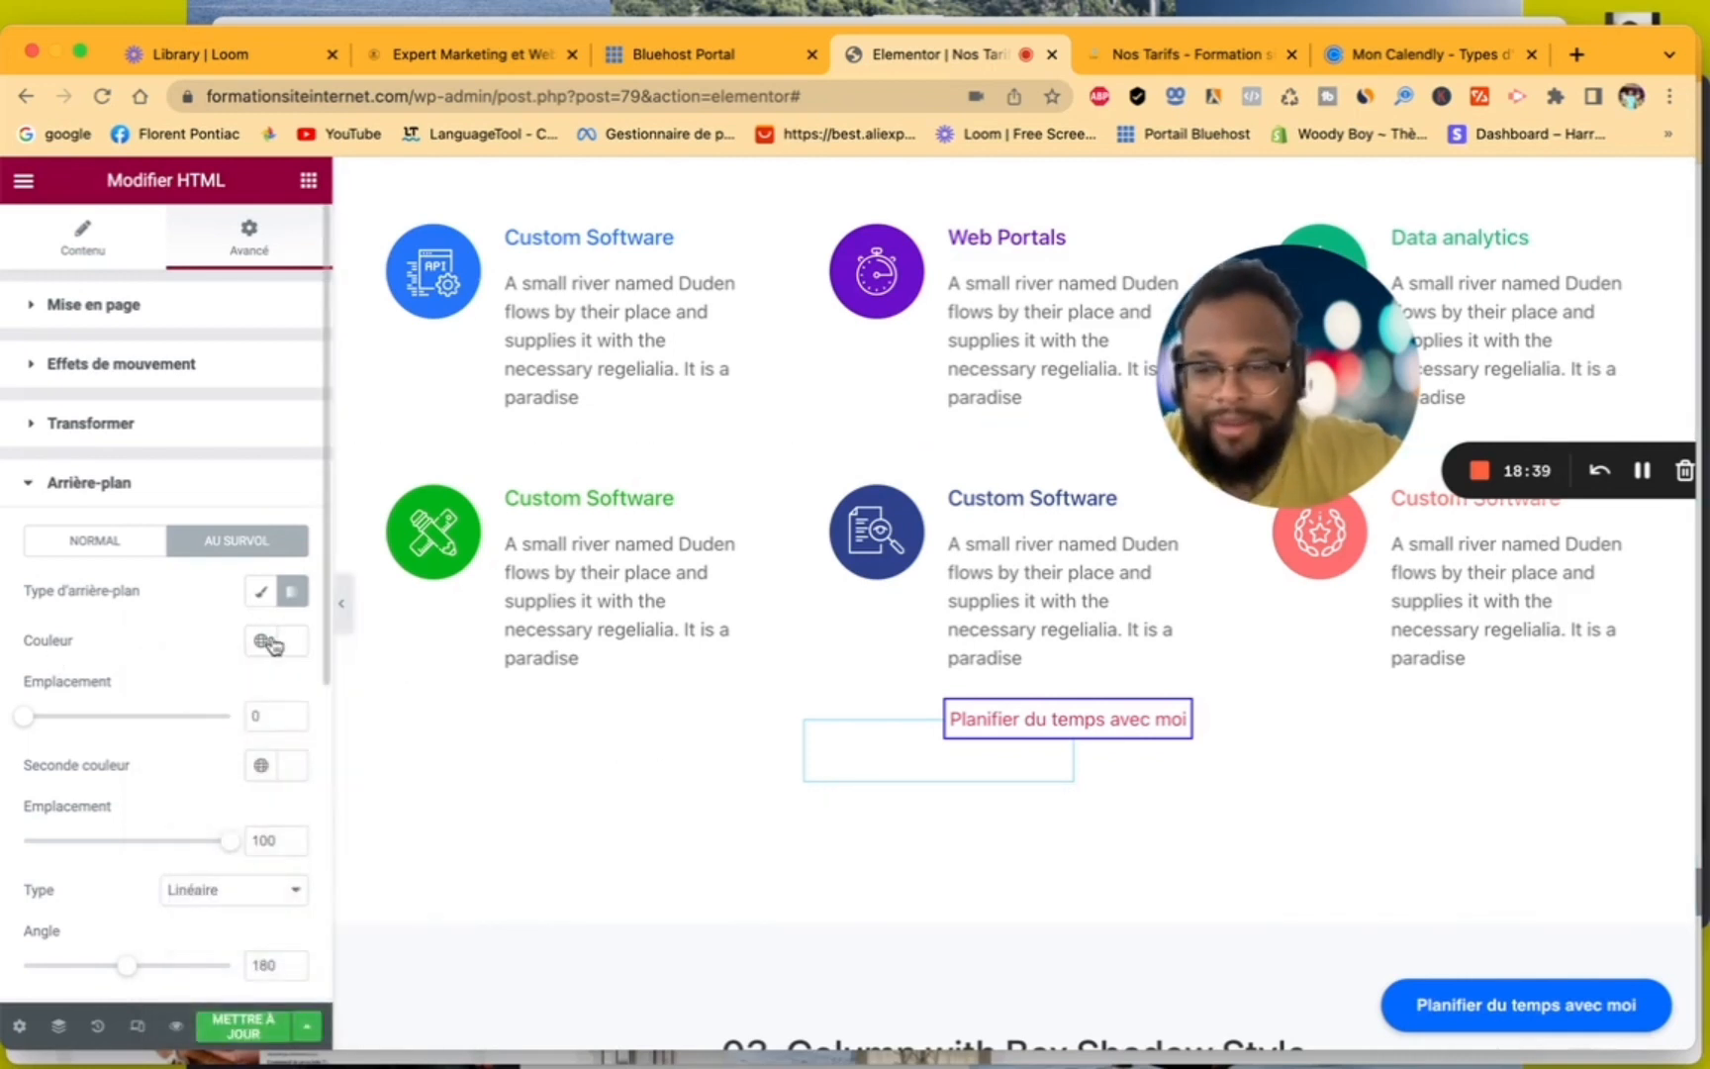
left_click(244, 1026)
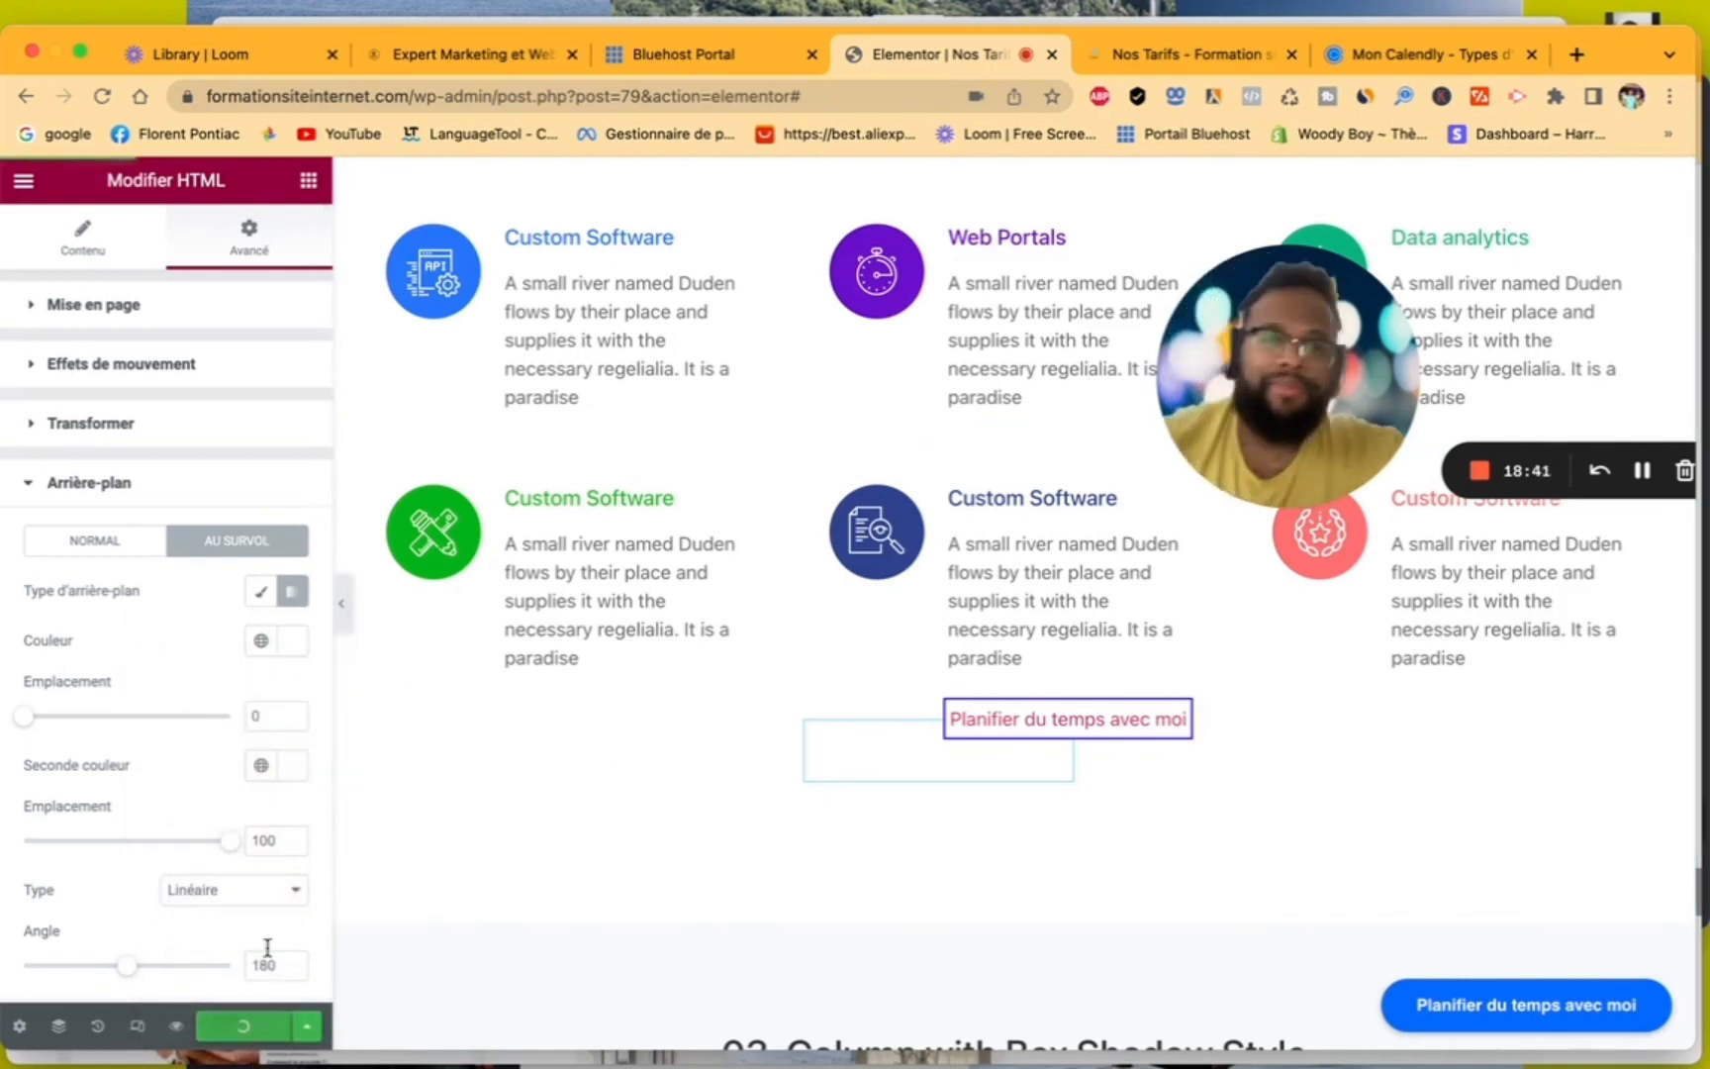
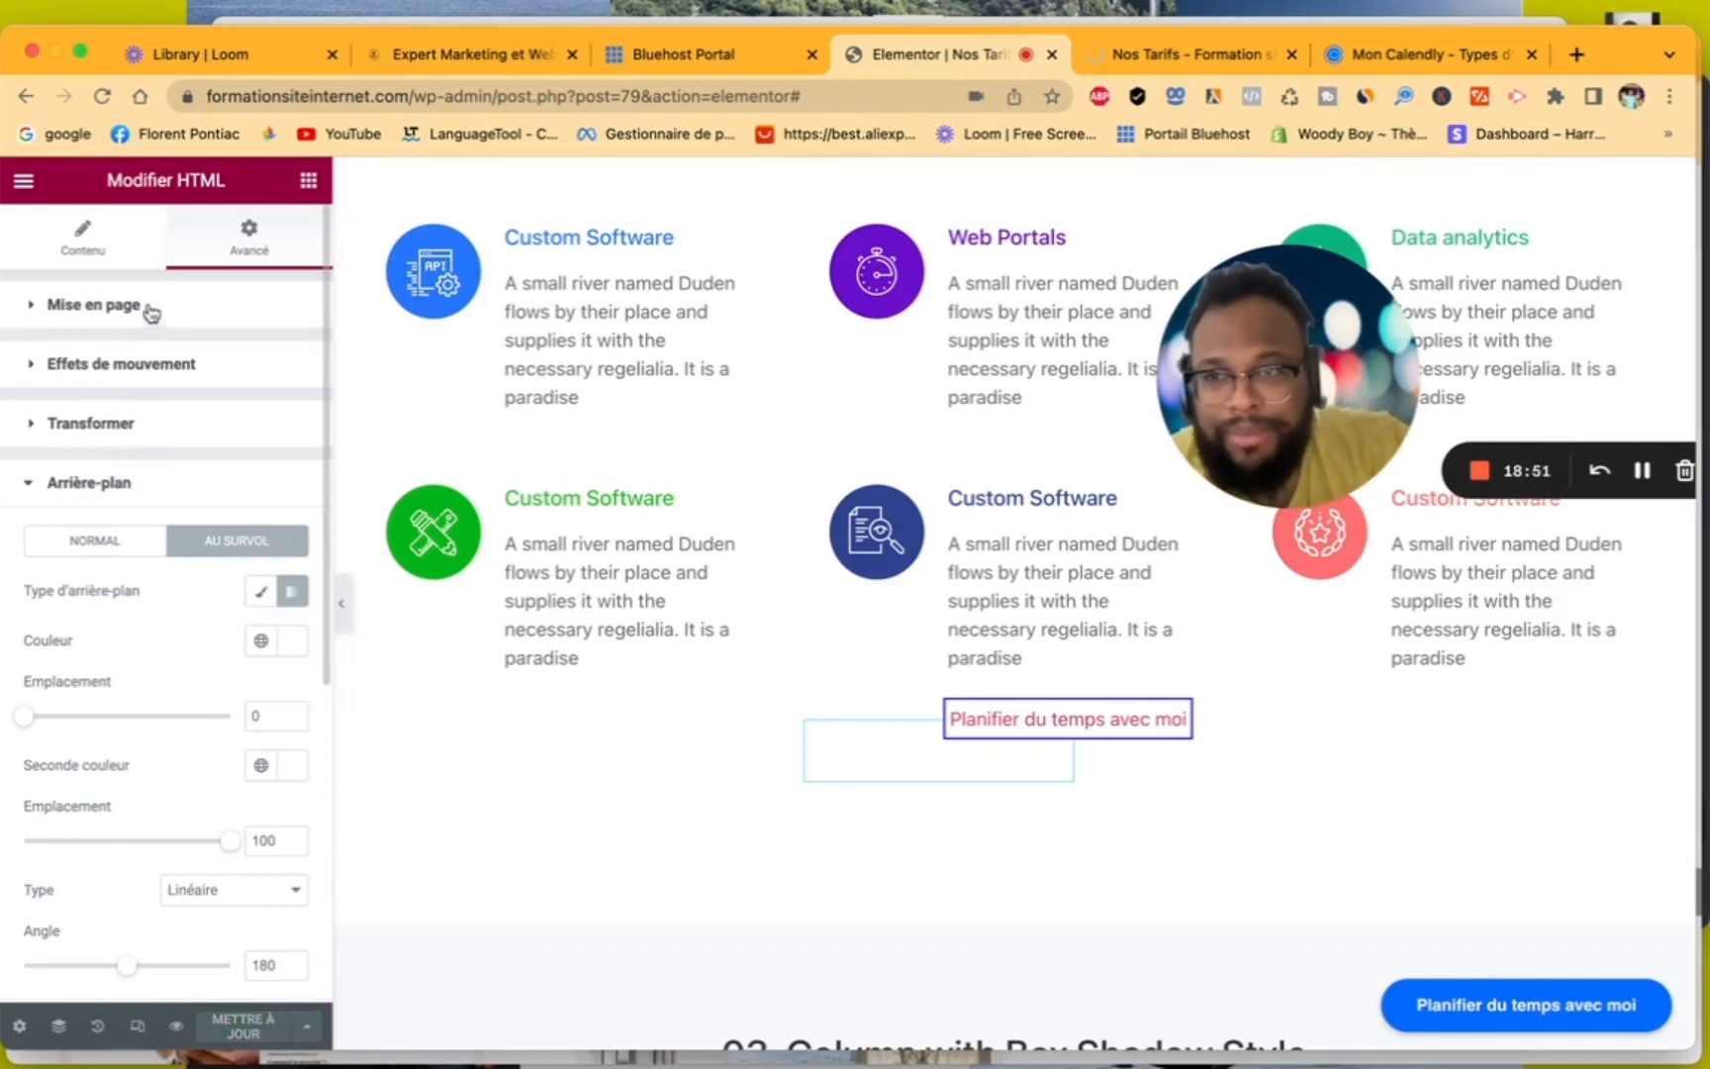
- Preview the Nos Tarifs page and test the Calendly pop-up behind the boxed "Planifier du temps avec moi" link, closing it again
left_click(180, 1025)
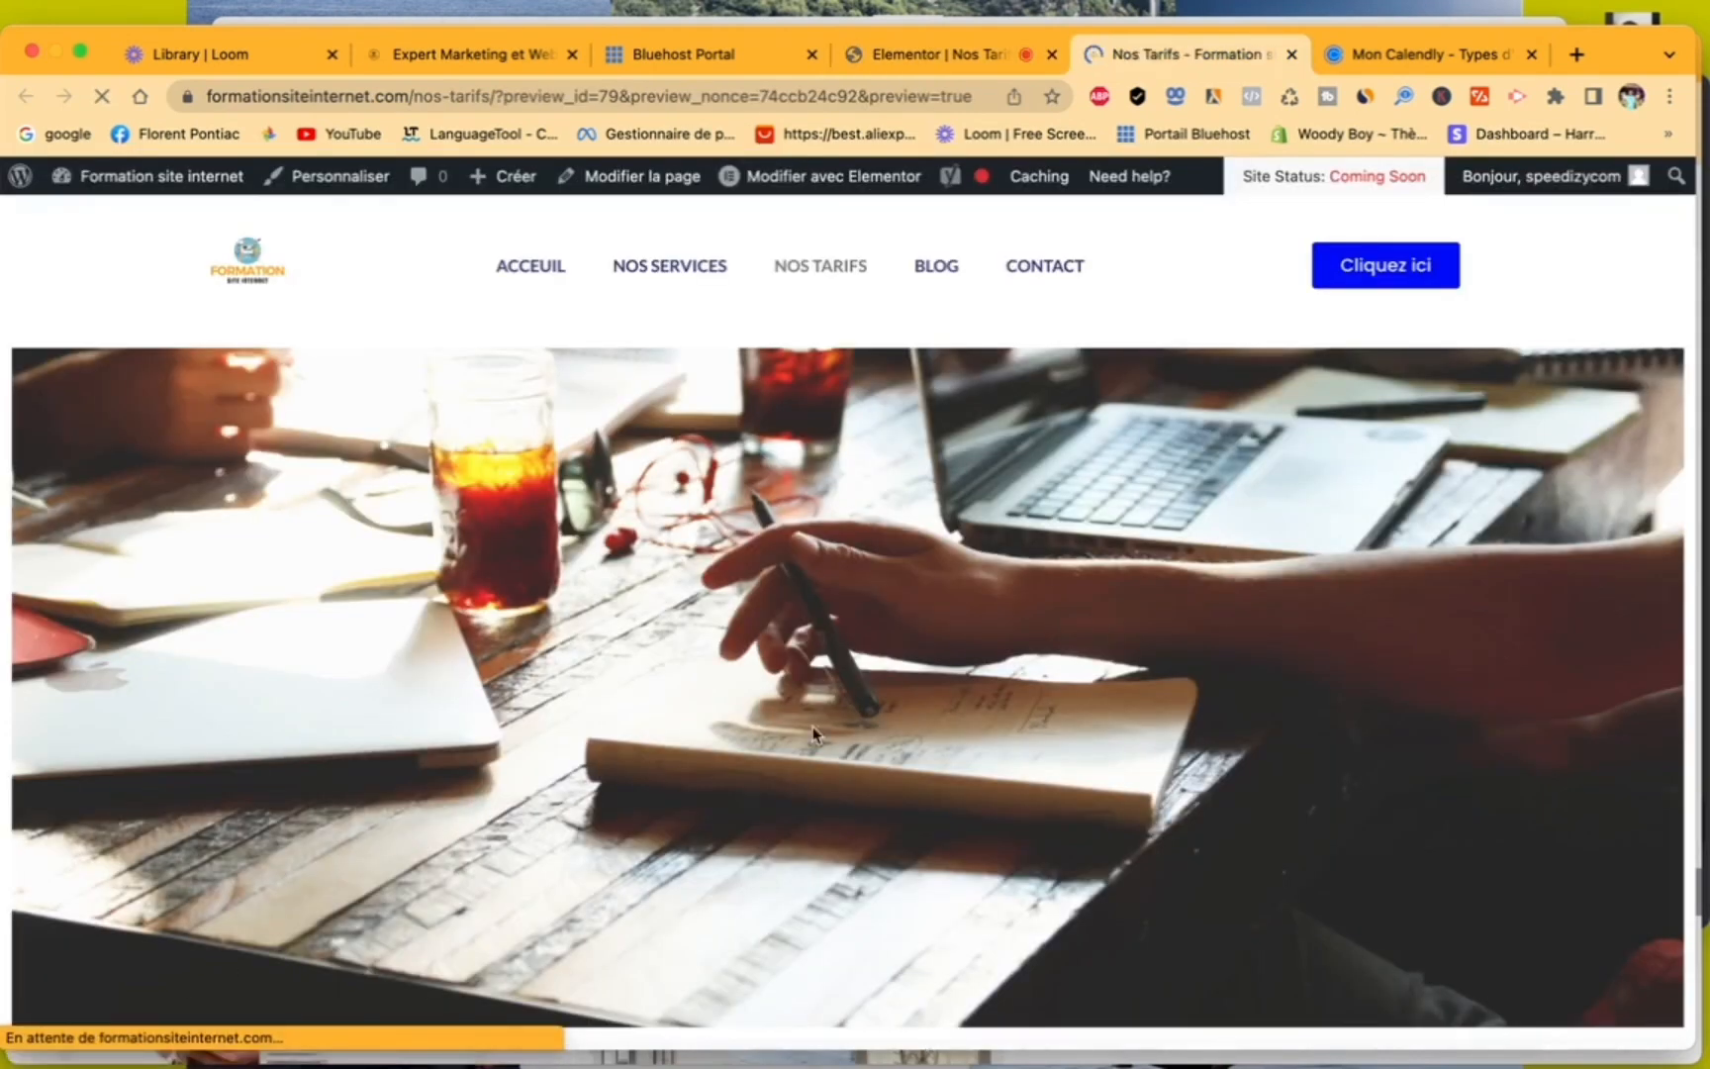
scroll(935, 601, "down", 6)
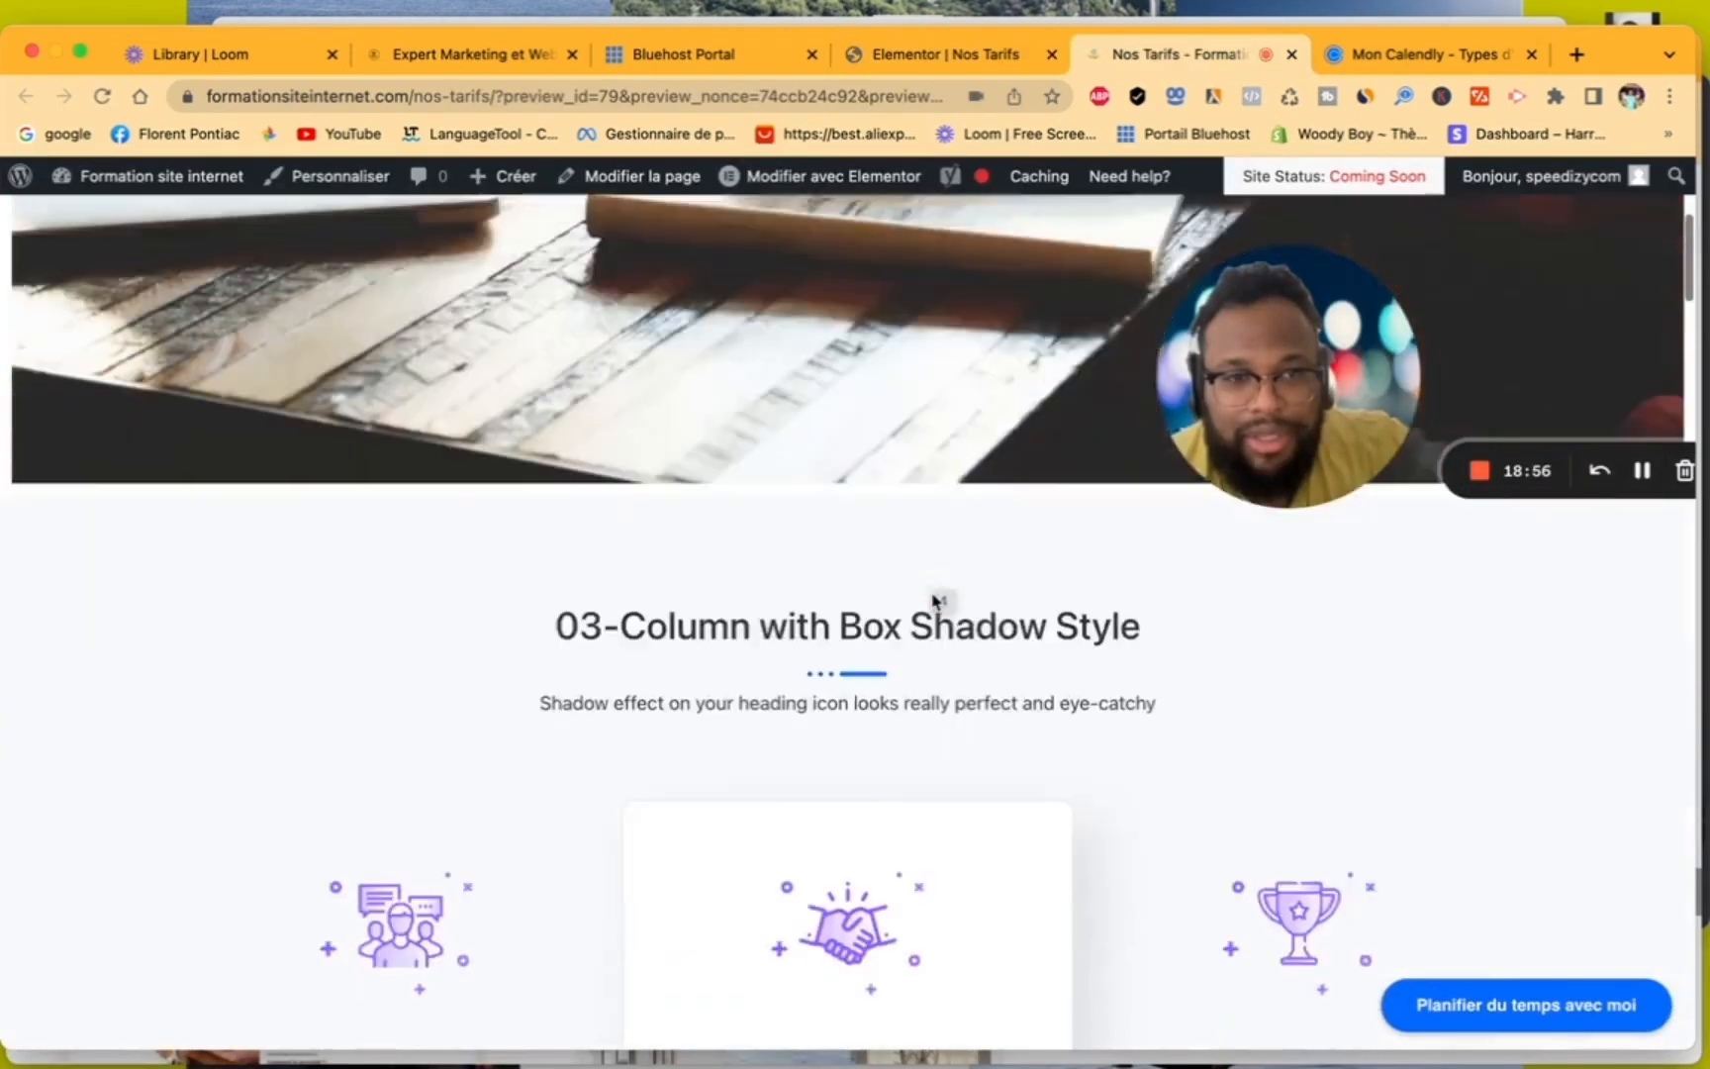
scroll(935, 601, "down", 10)
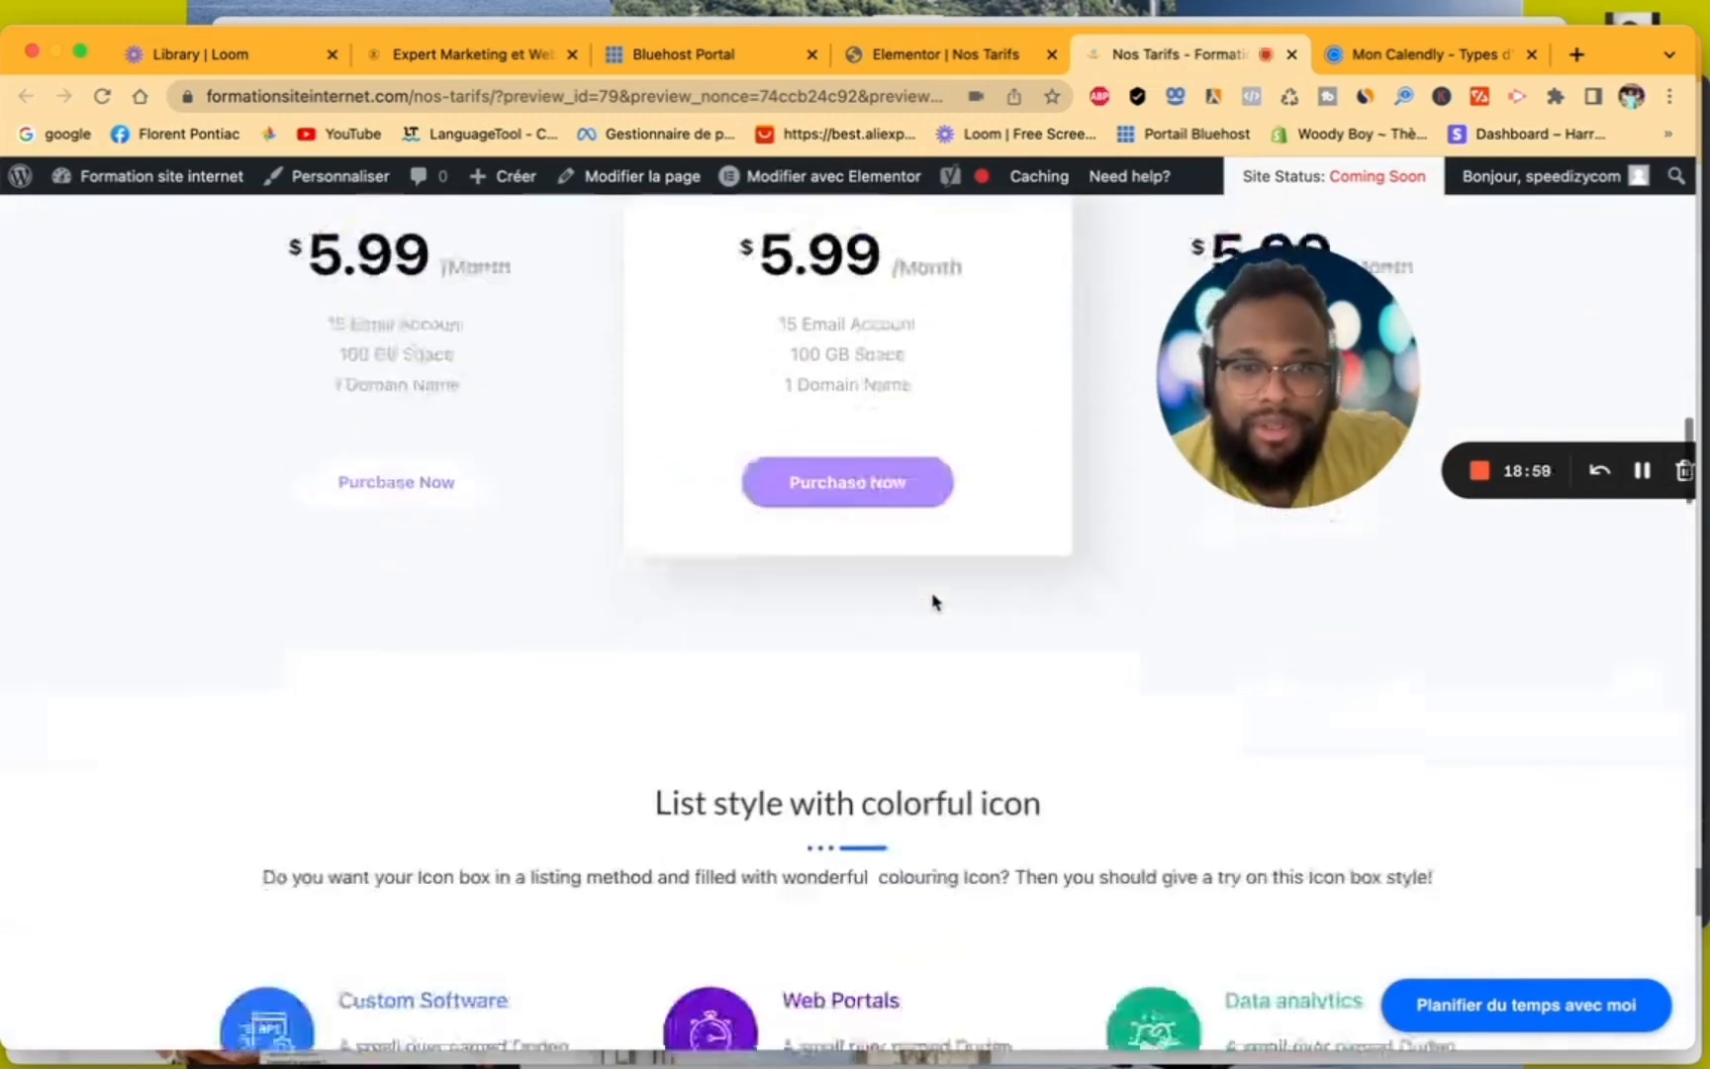
scroll(932, 601, "down", 8)
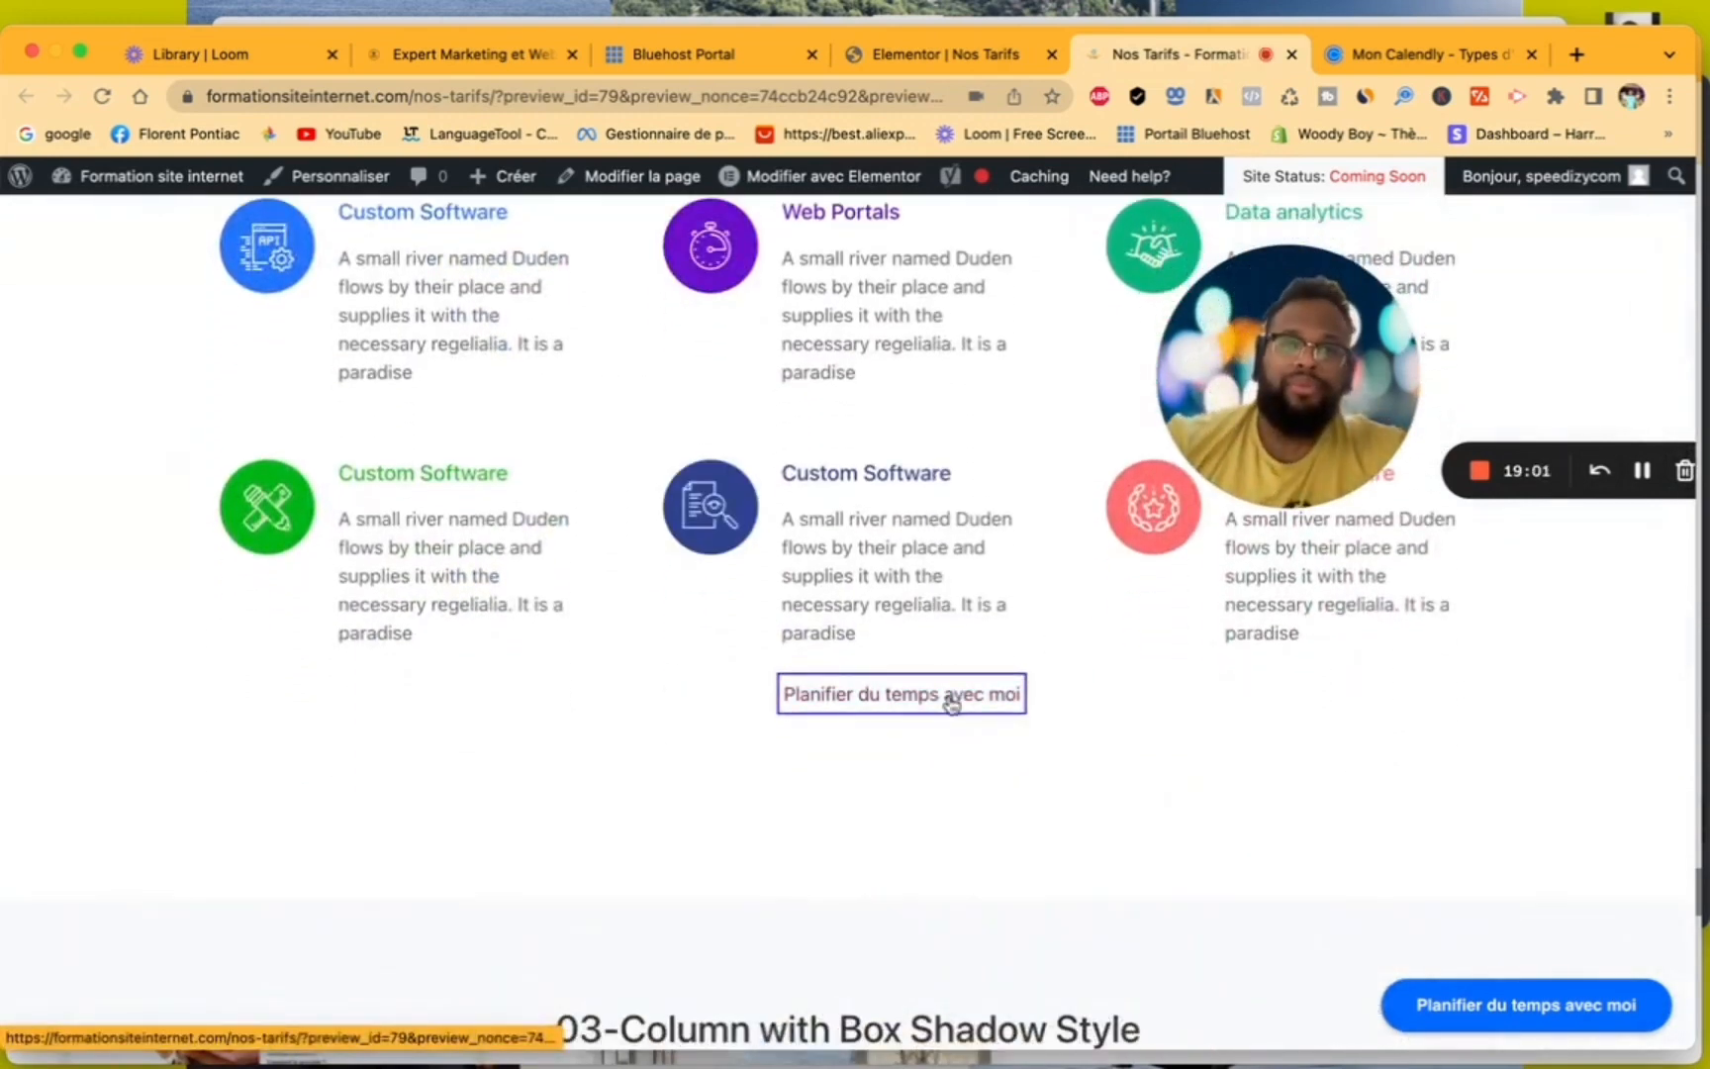
scroll(950, 693, "up", 5)
scroll(950, 611, "down", 8)
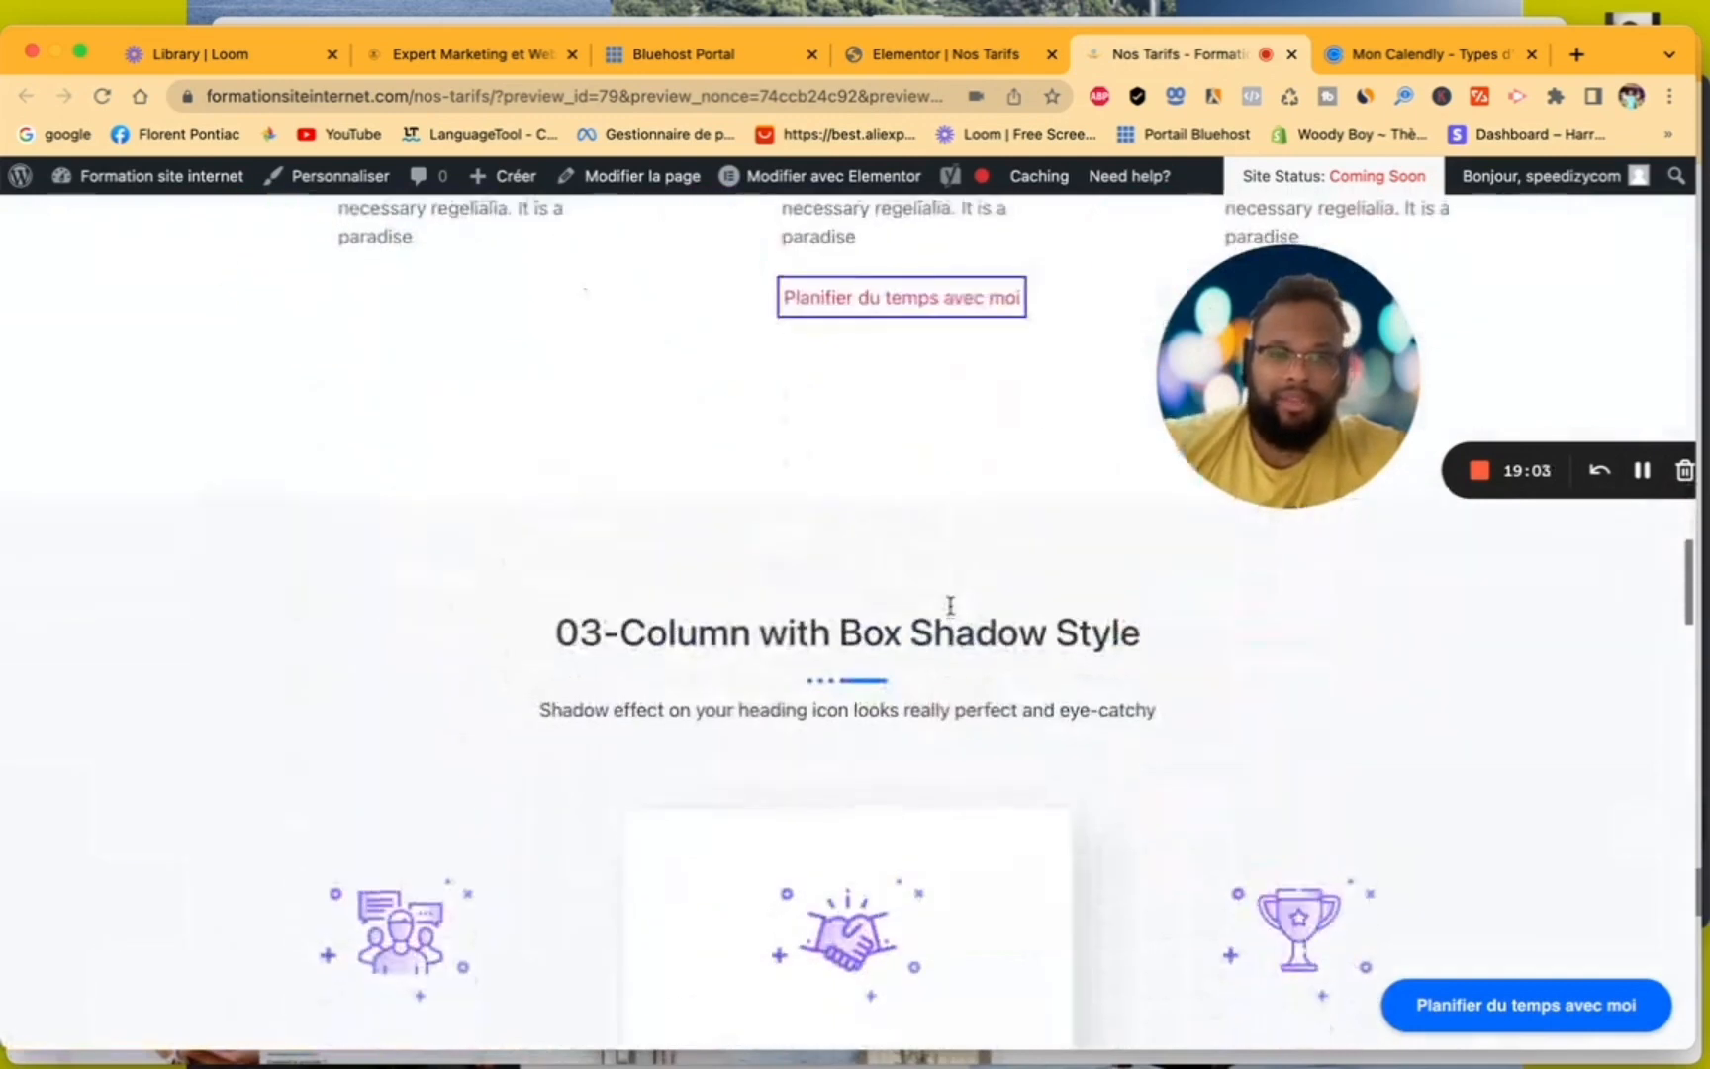
scroll(950, 606, "up", 2)
left_click(934, 465)
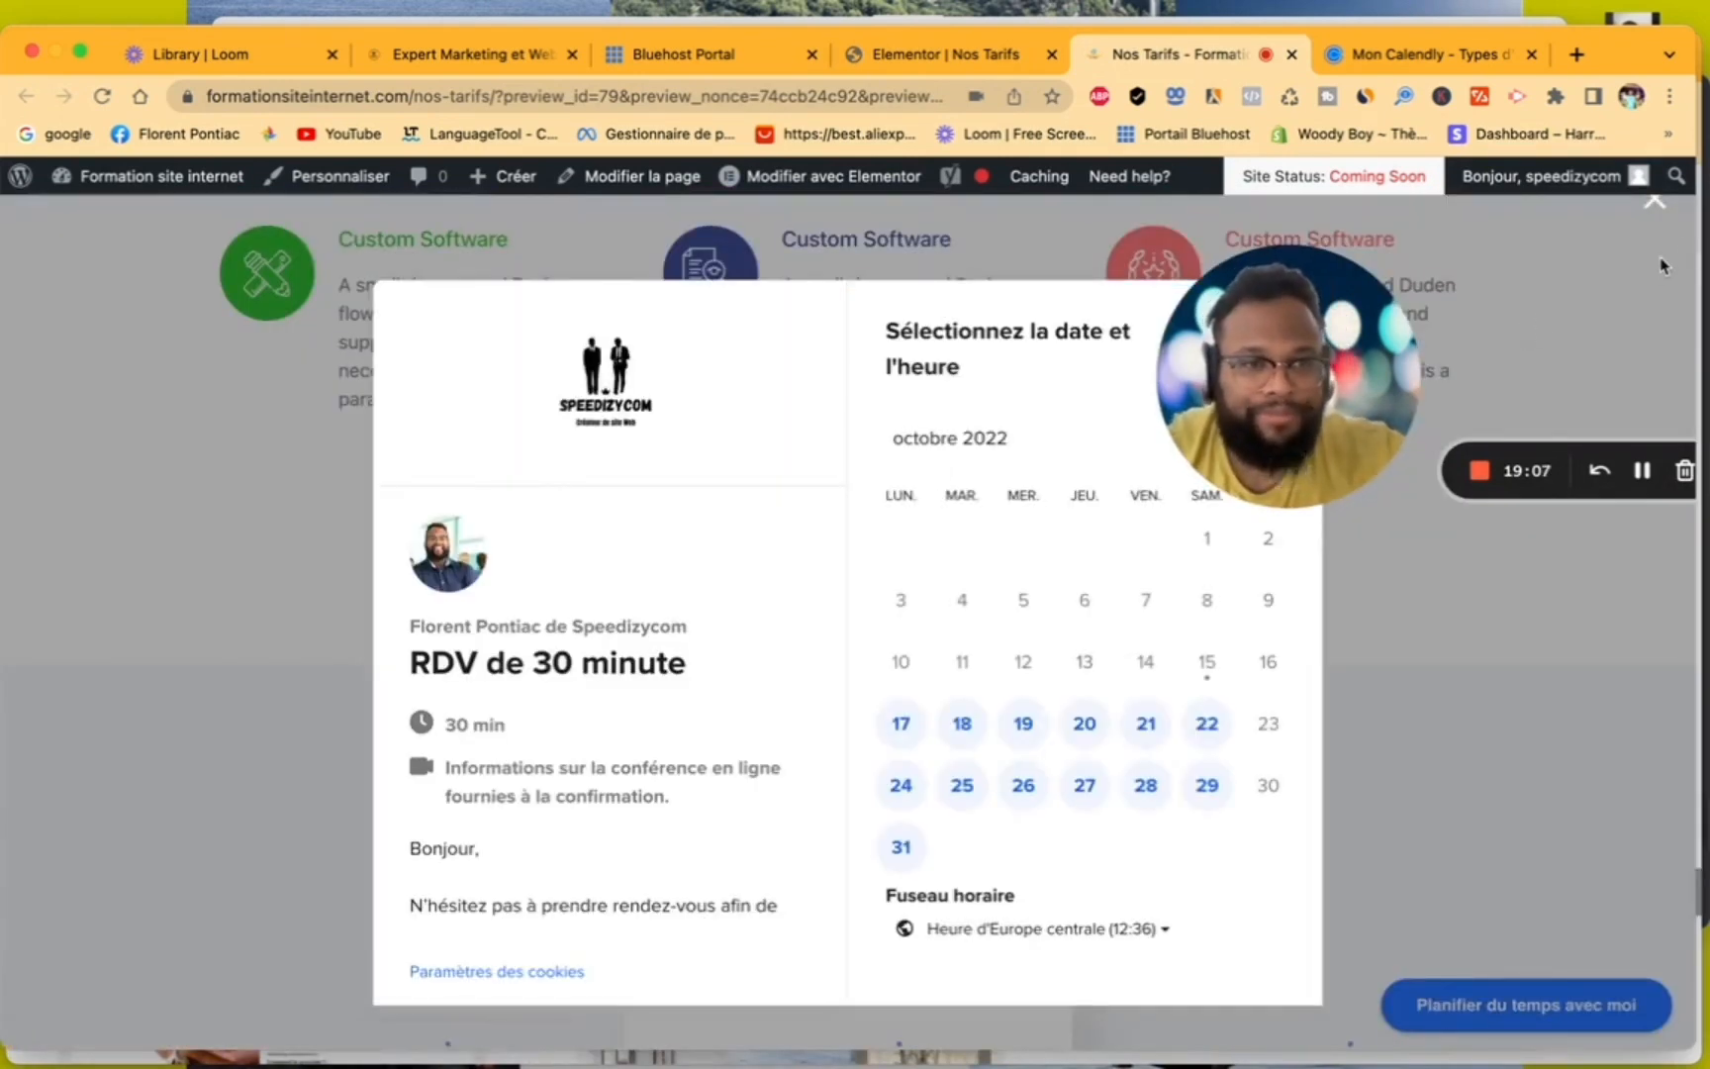
left_click(1654, 208)
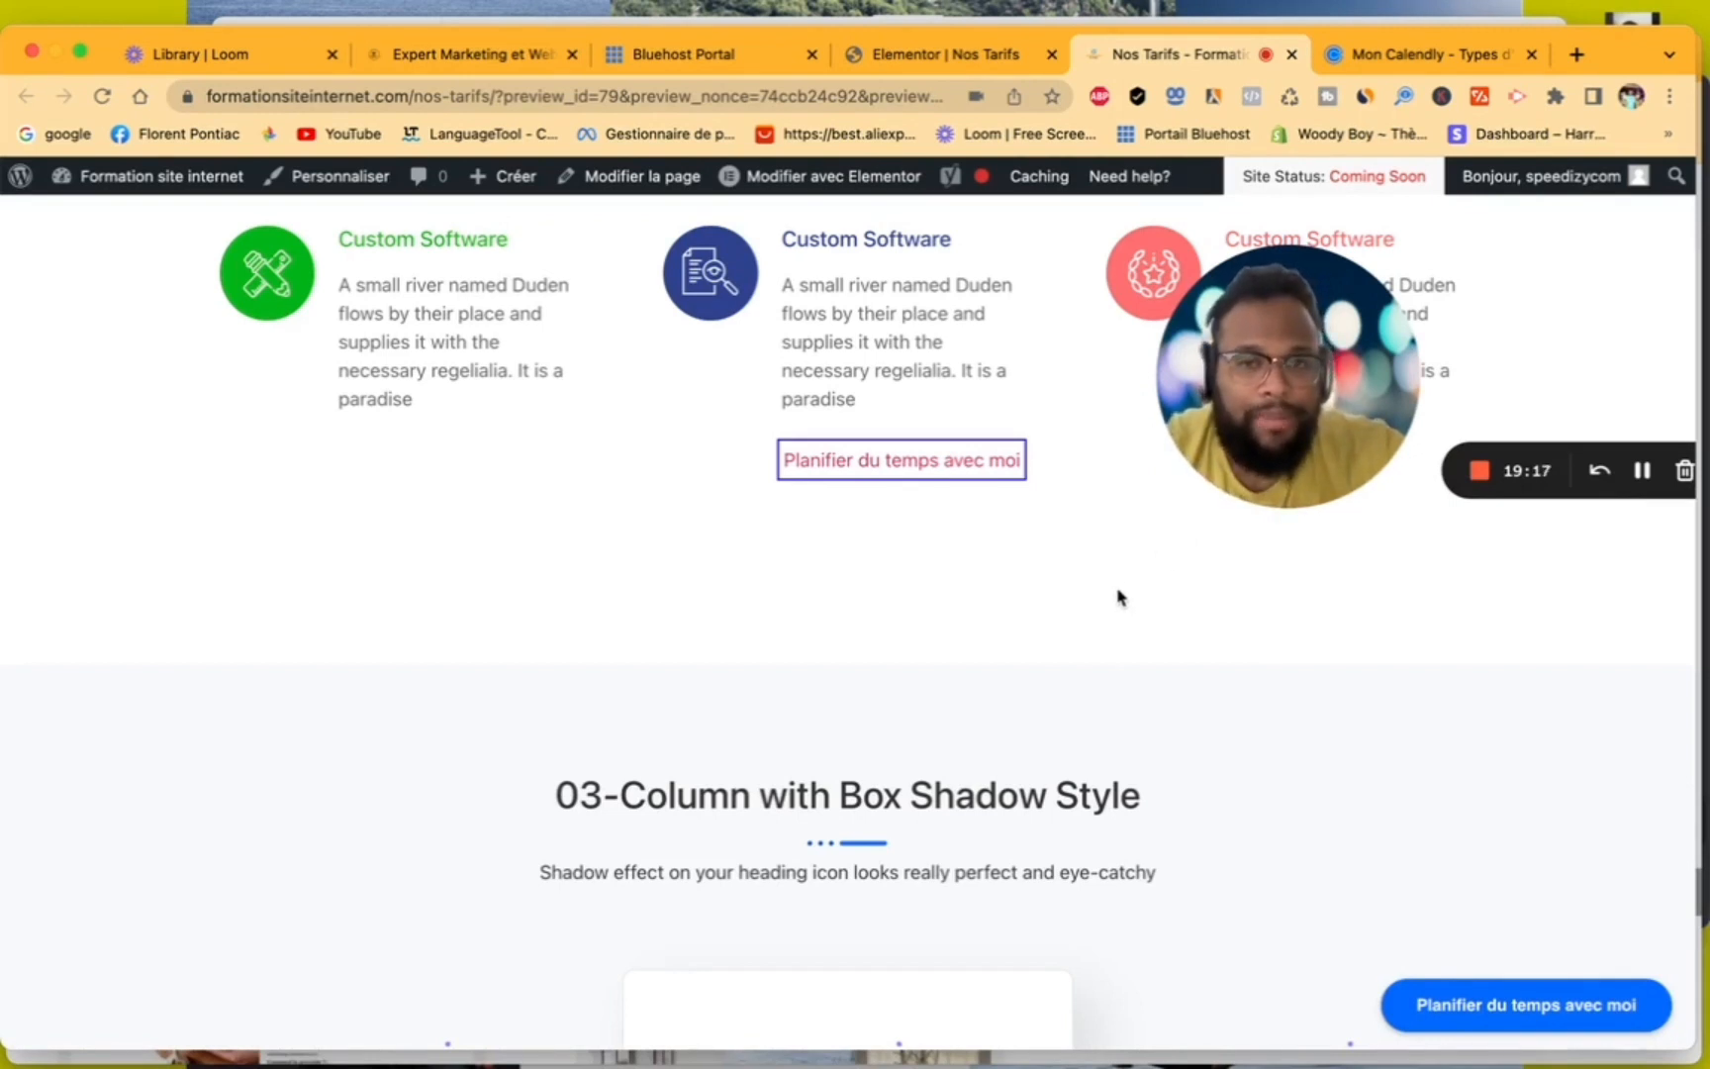
scroll(986, 608, "up", 5)
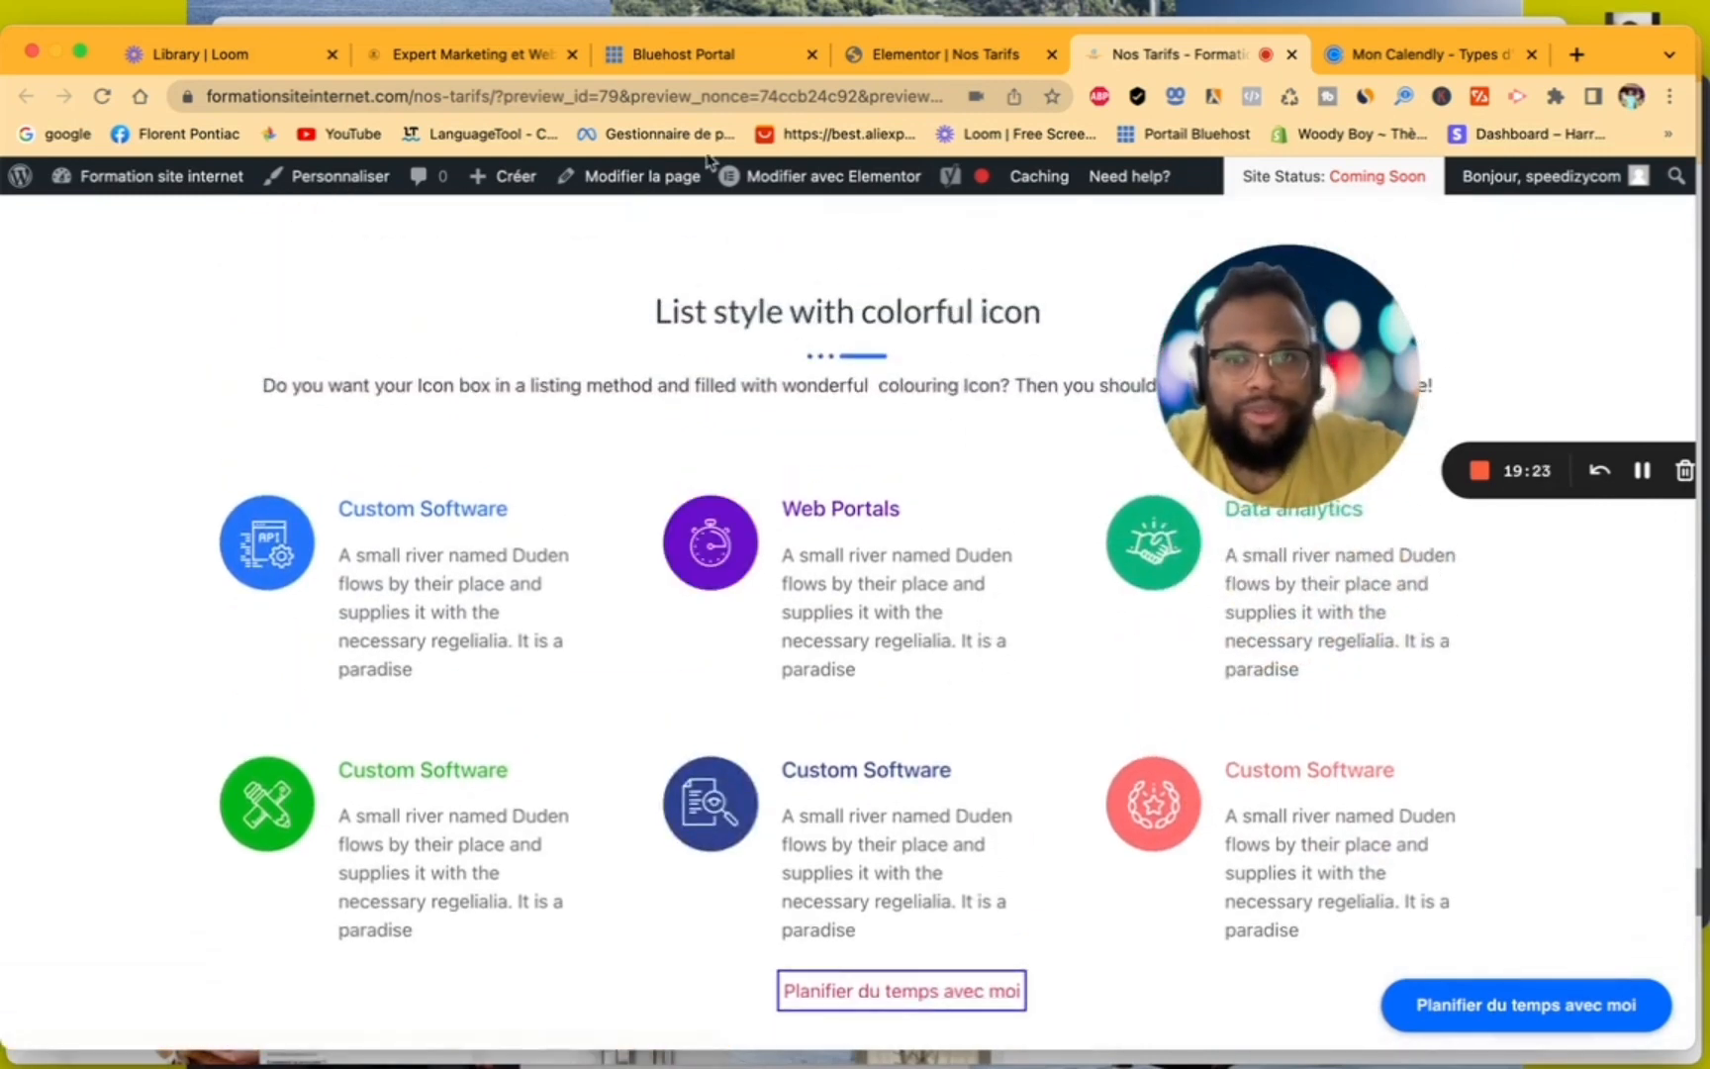
- Switch to the speedizycom.com site and close the Calendly pop-up open on its home page
left_click(442, 55)
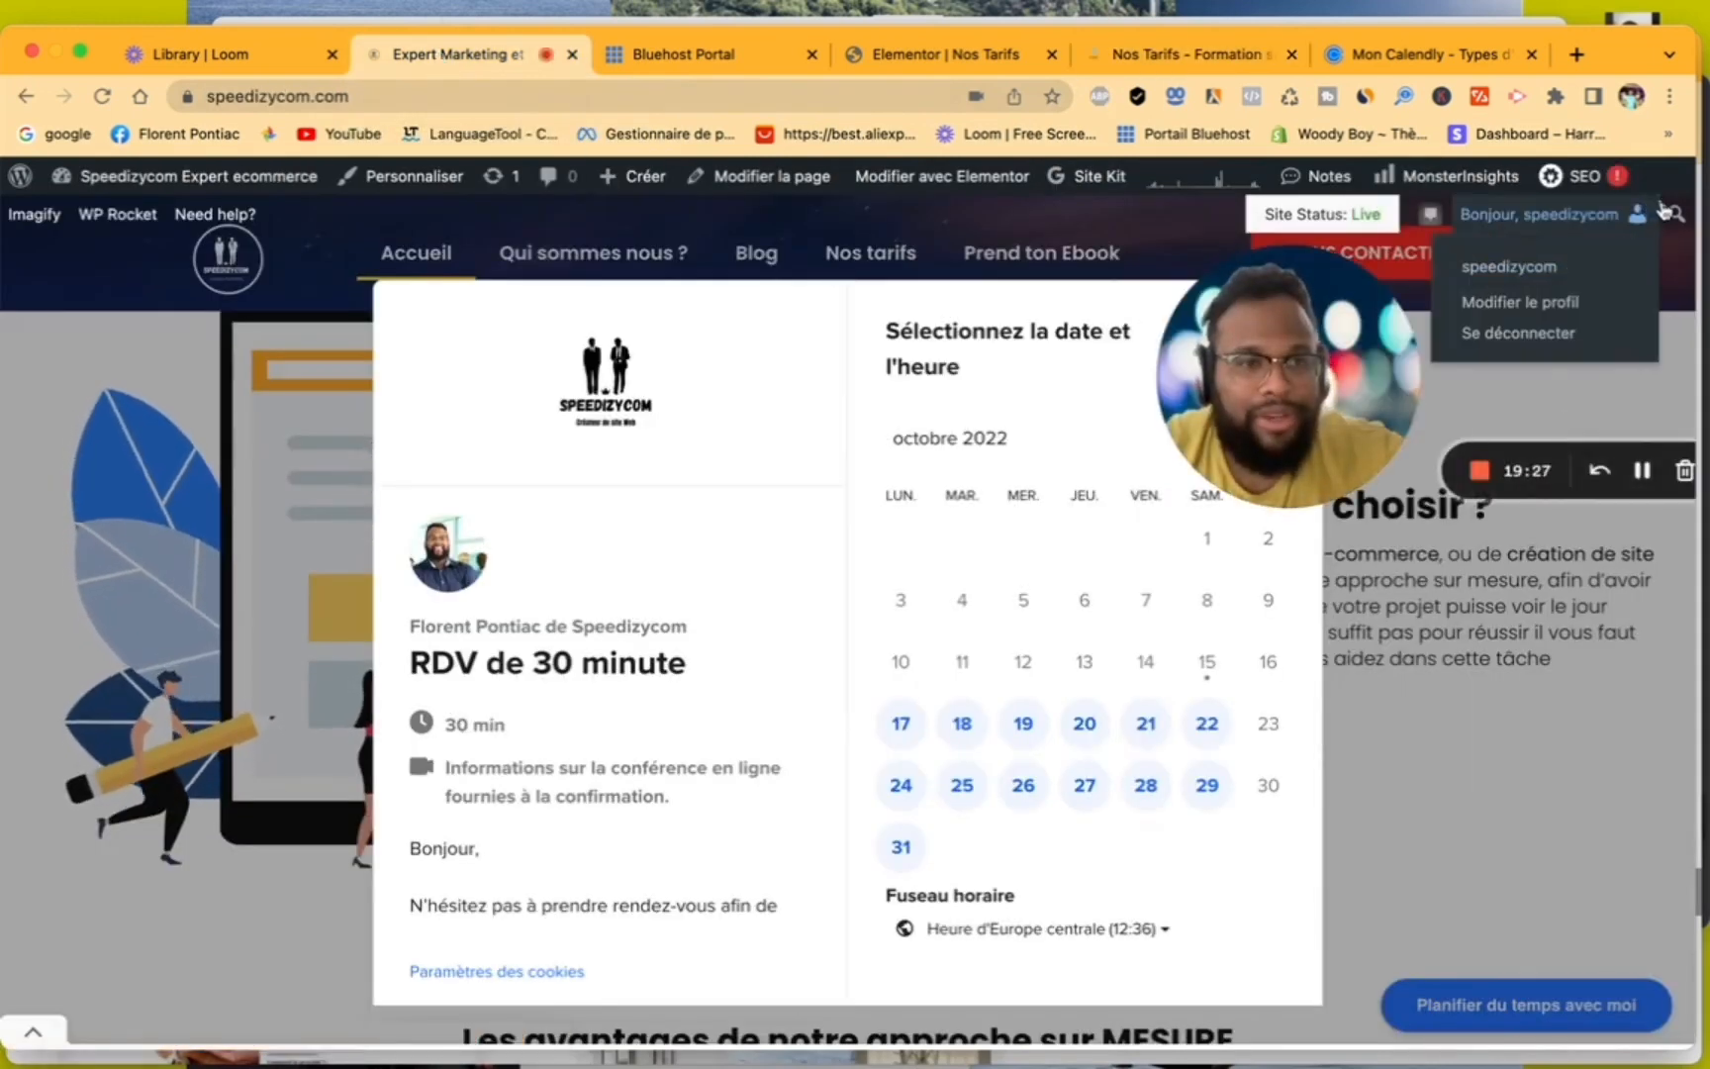
left_click(1661, 208)
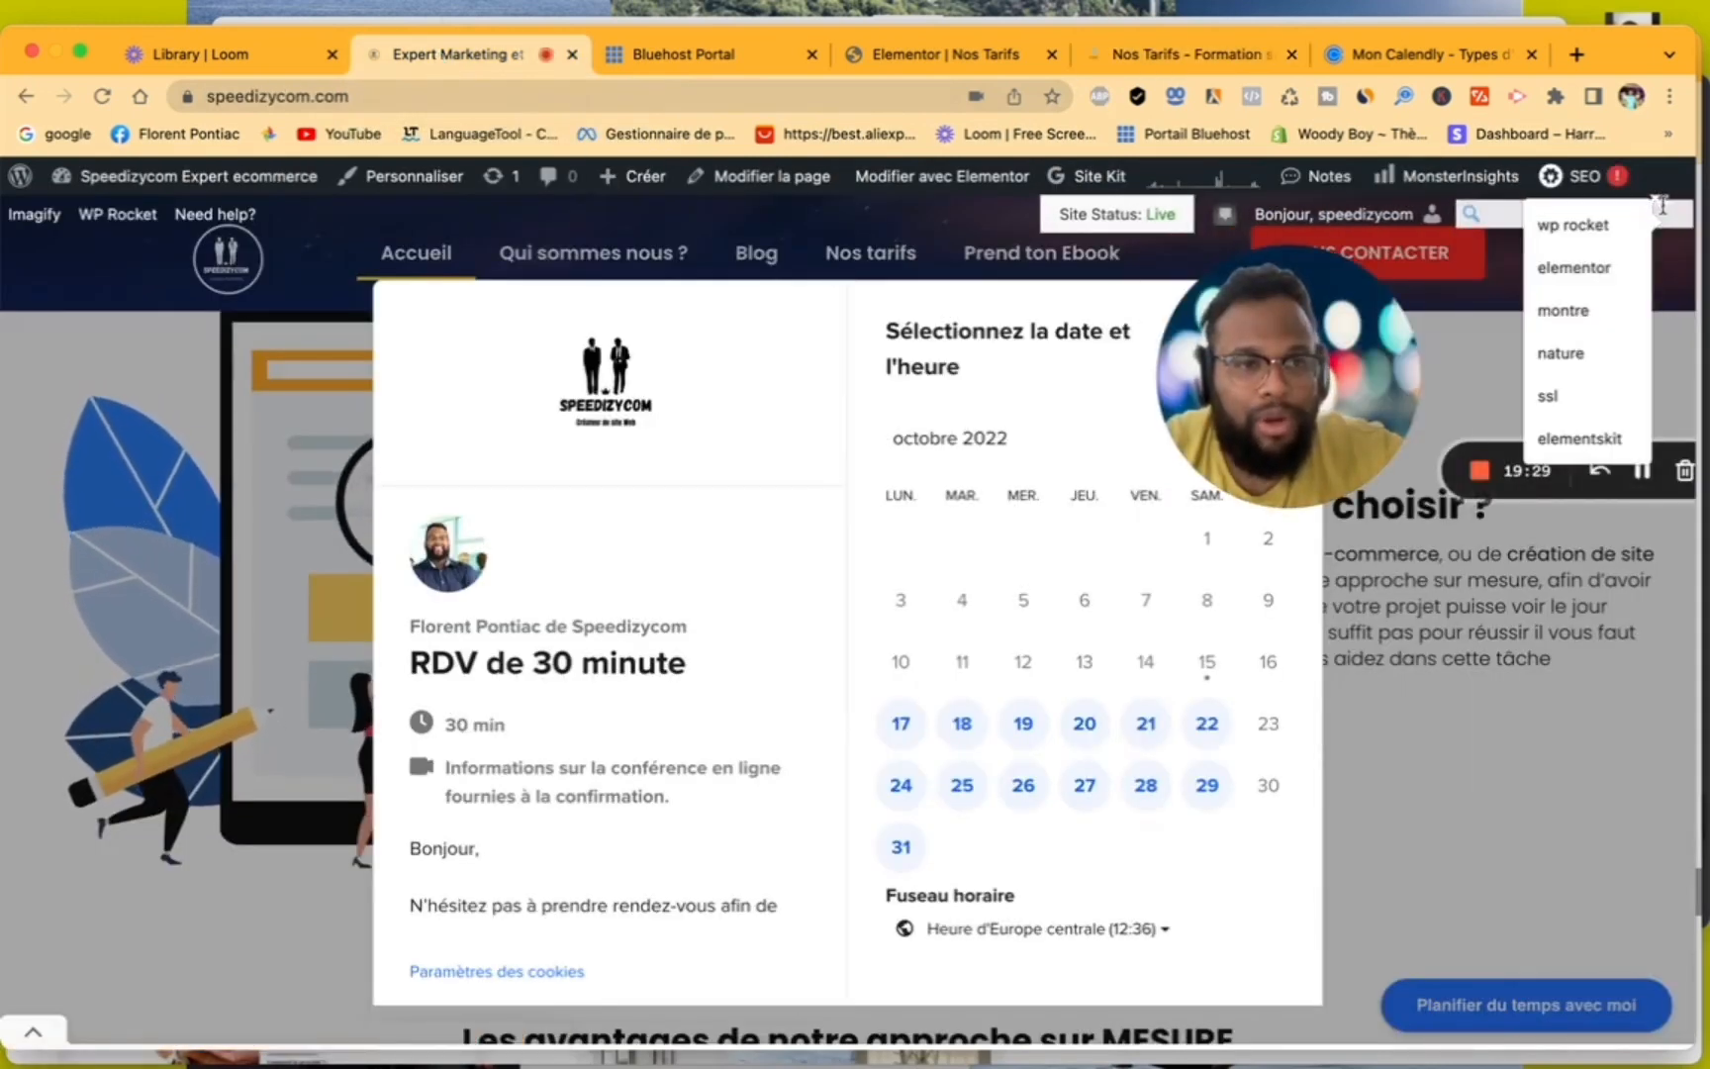
left_click(1670, 351)
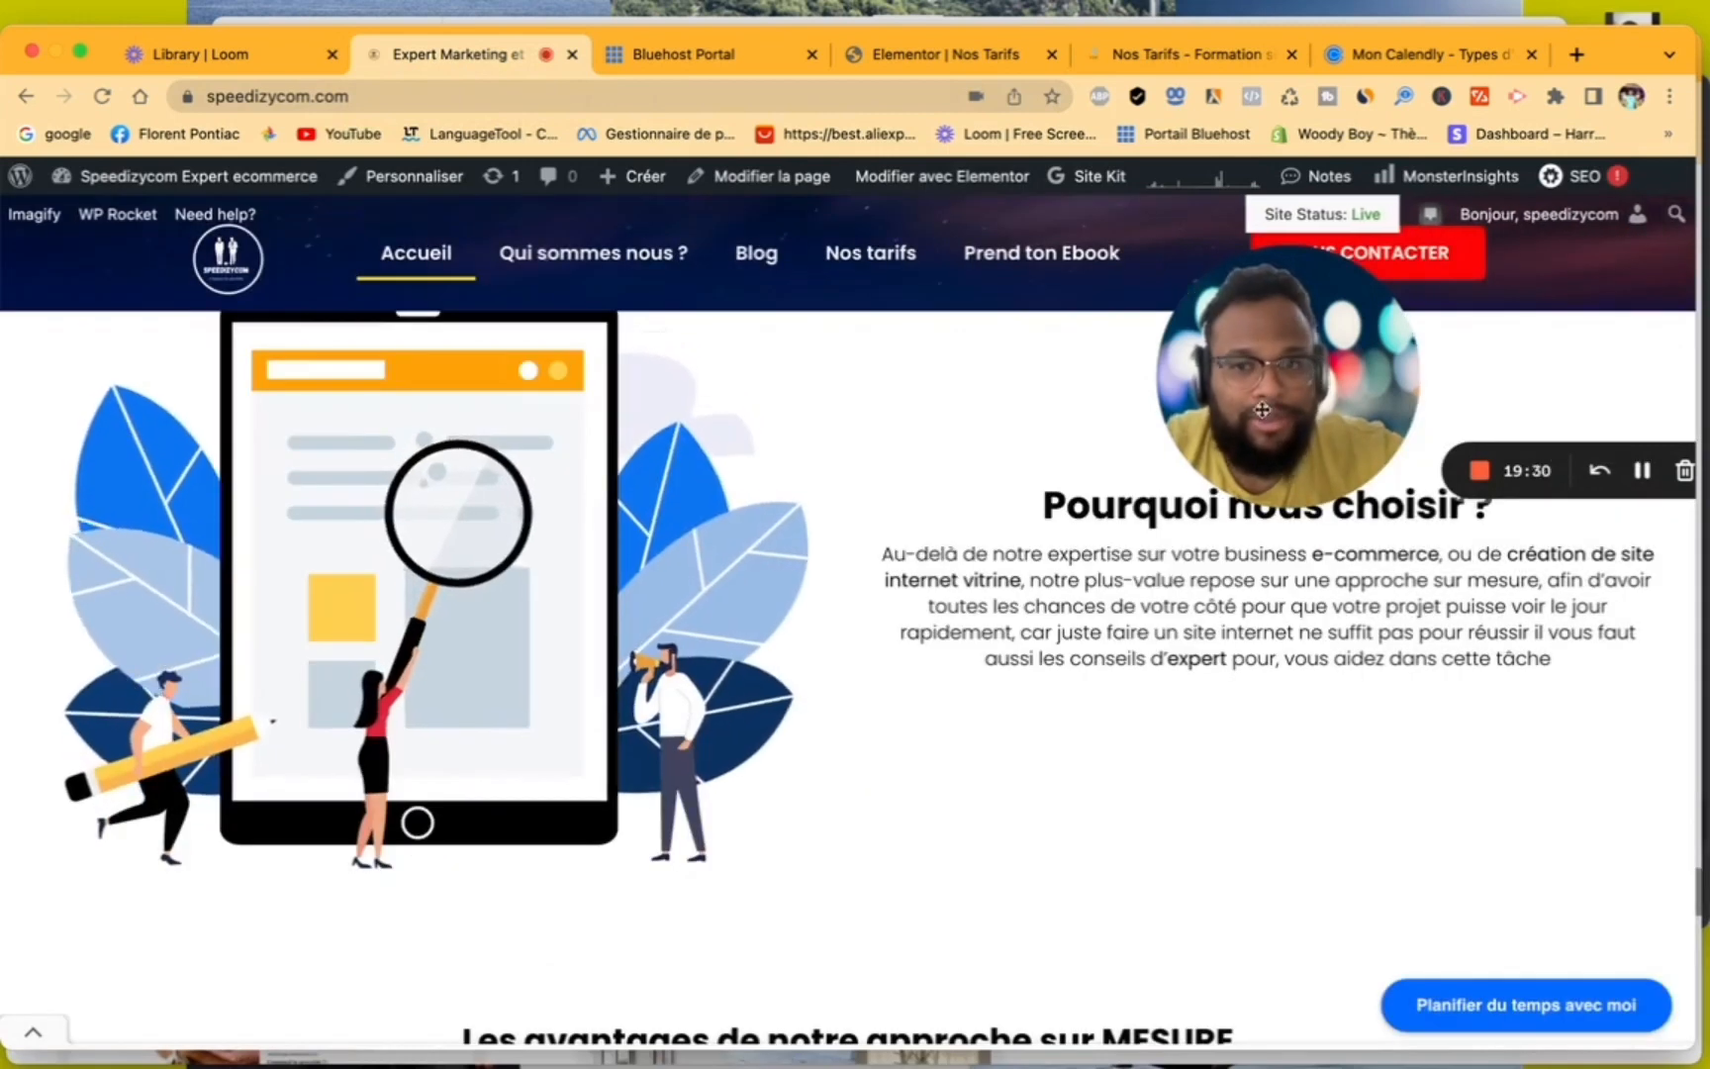
- Open the Calendly booking page of the 15H de Coaching offer from the site's Nos tarifs page
left_click(902, 277)
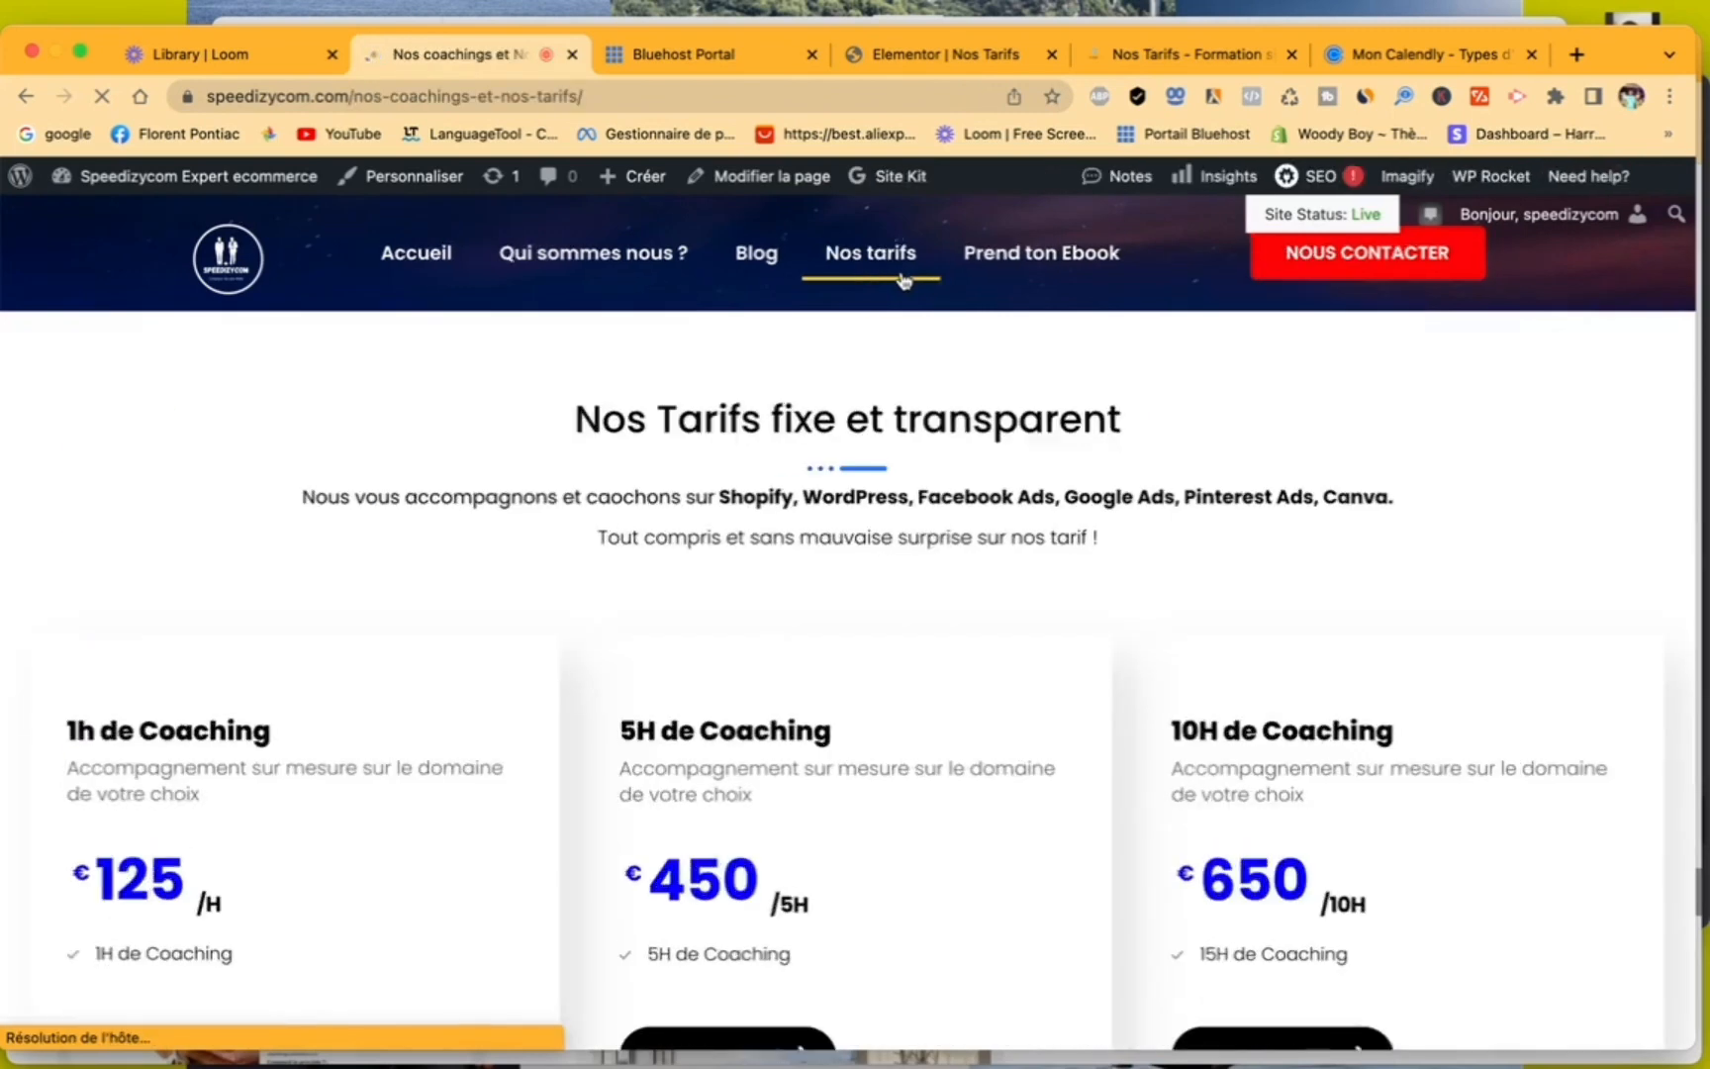
scroll(682, 641, "down", 3)
scroll(682, 641, "down", 5)
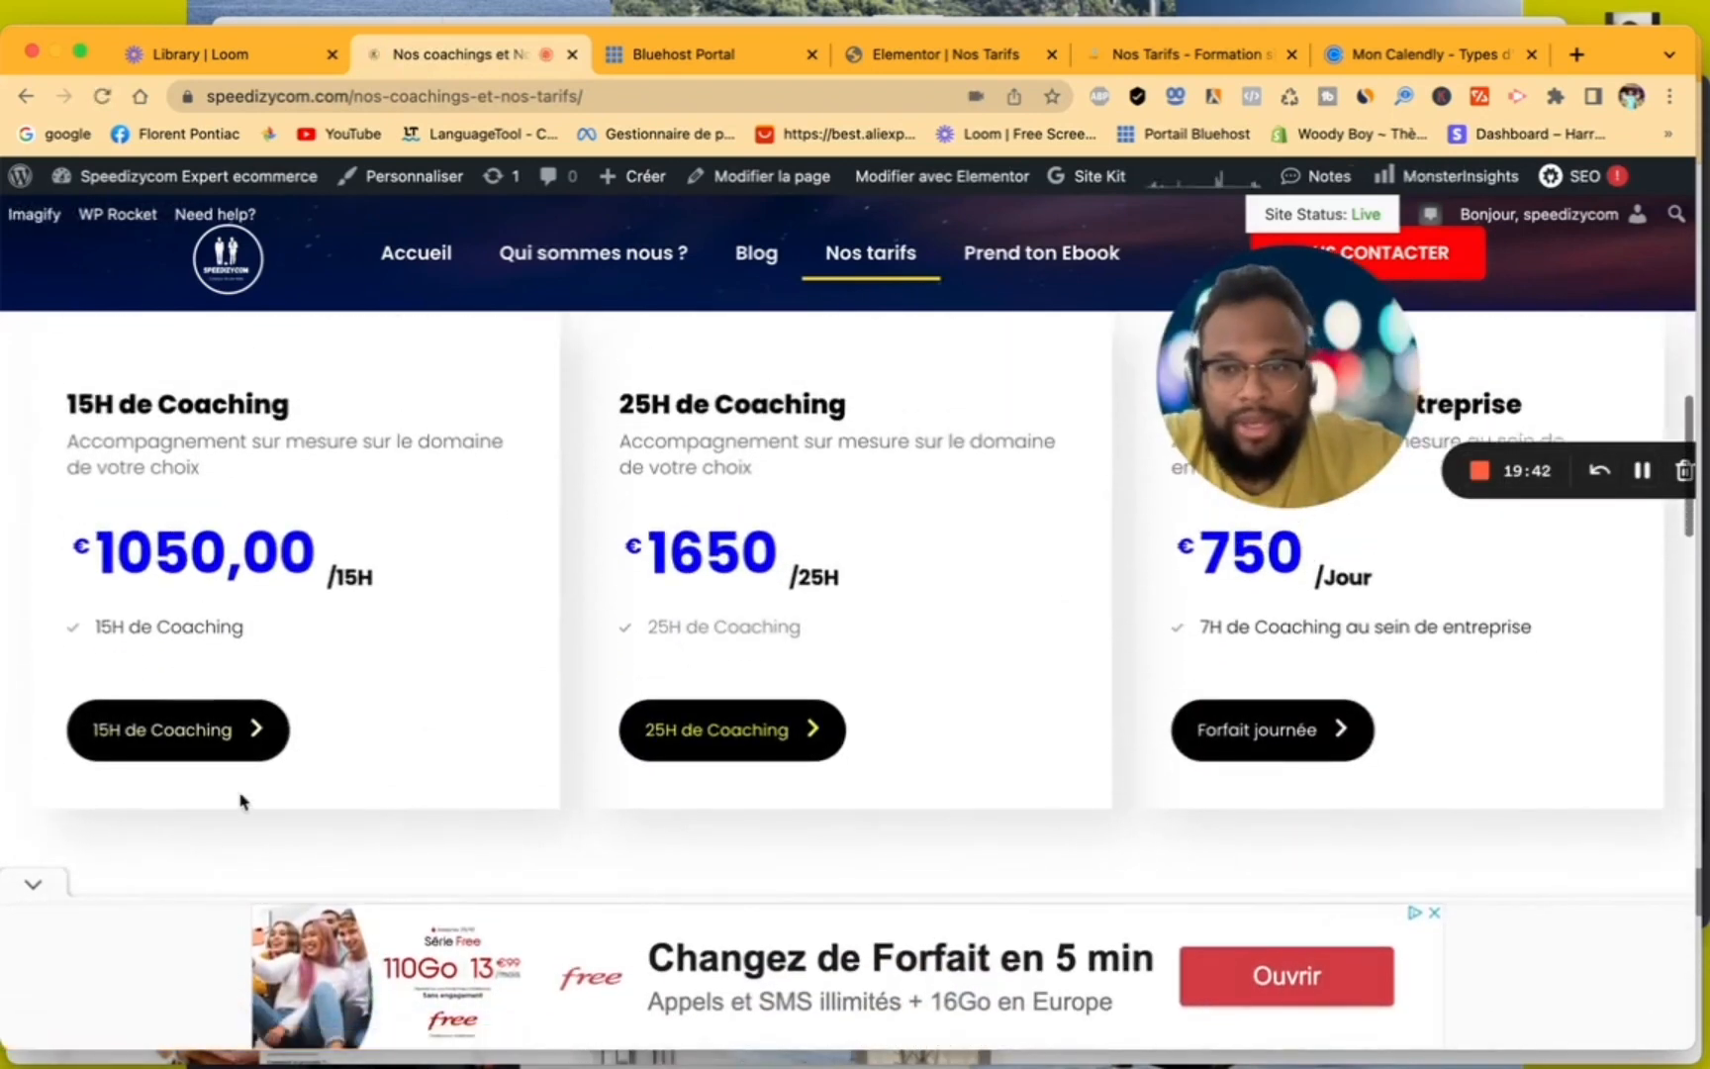
left_click(219, 745)
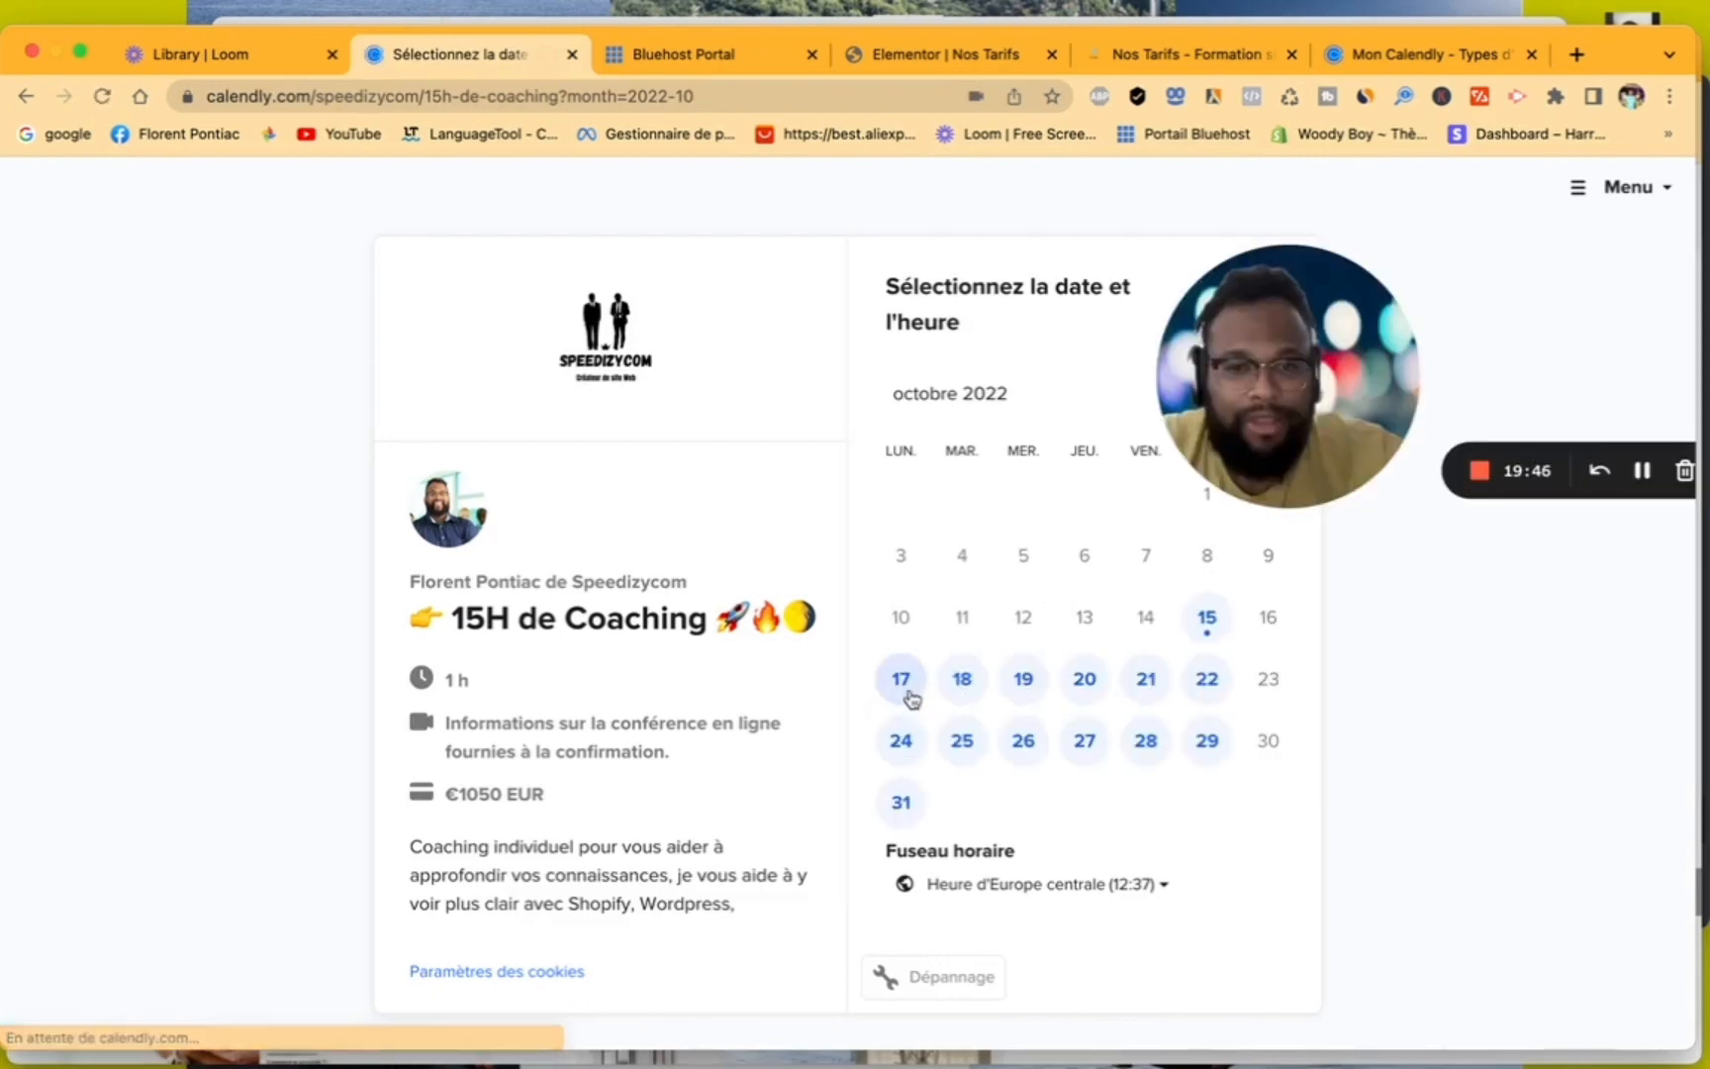
- Select 17 October 2022 at 15:00 for the 15H de Coaching session and examine the contact details and payment form
left_click(907, 691)
left_click(1344, 589)
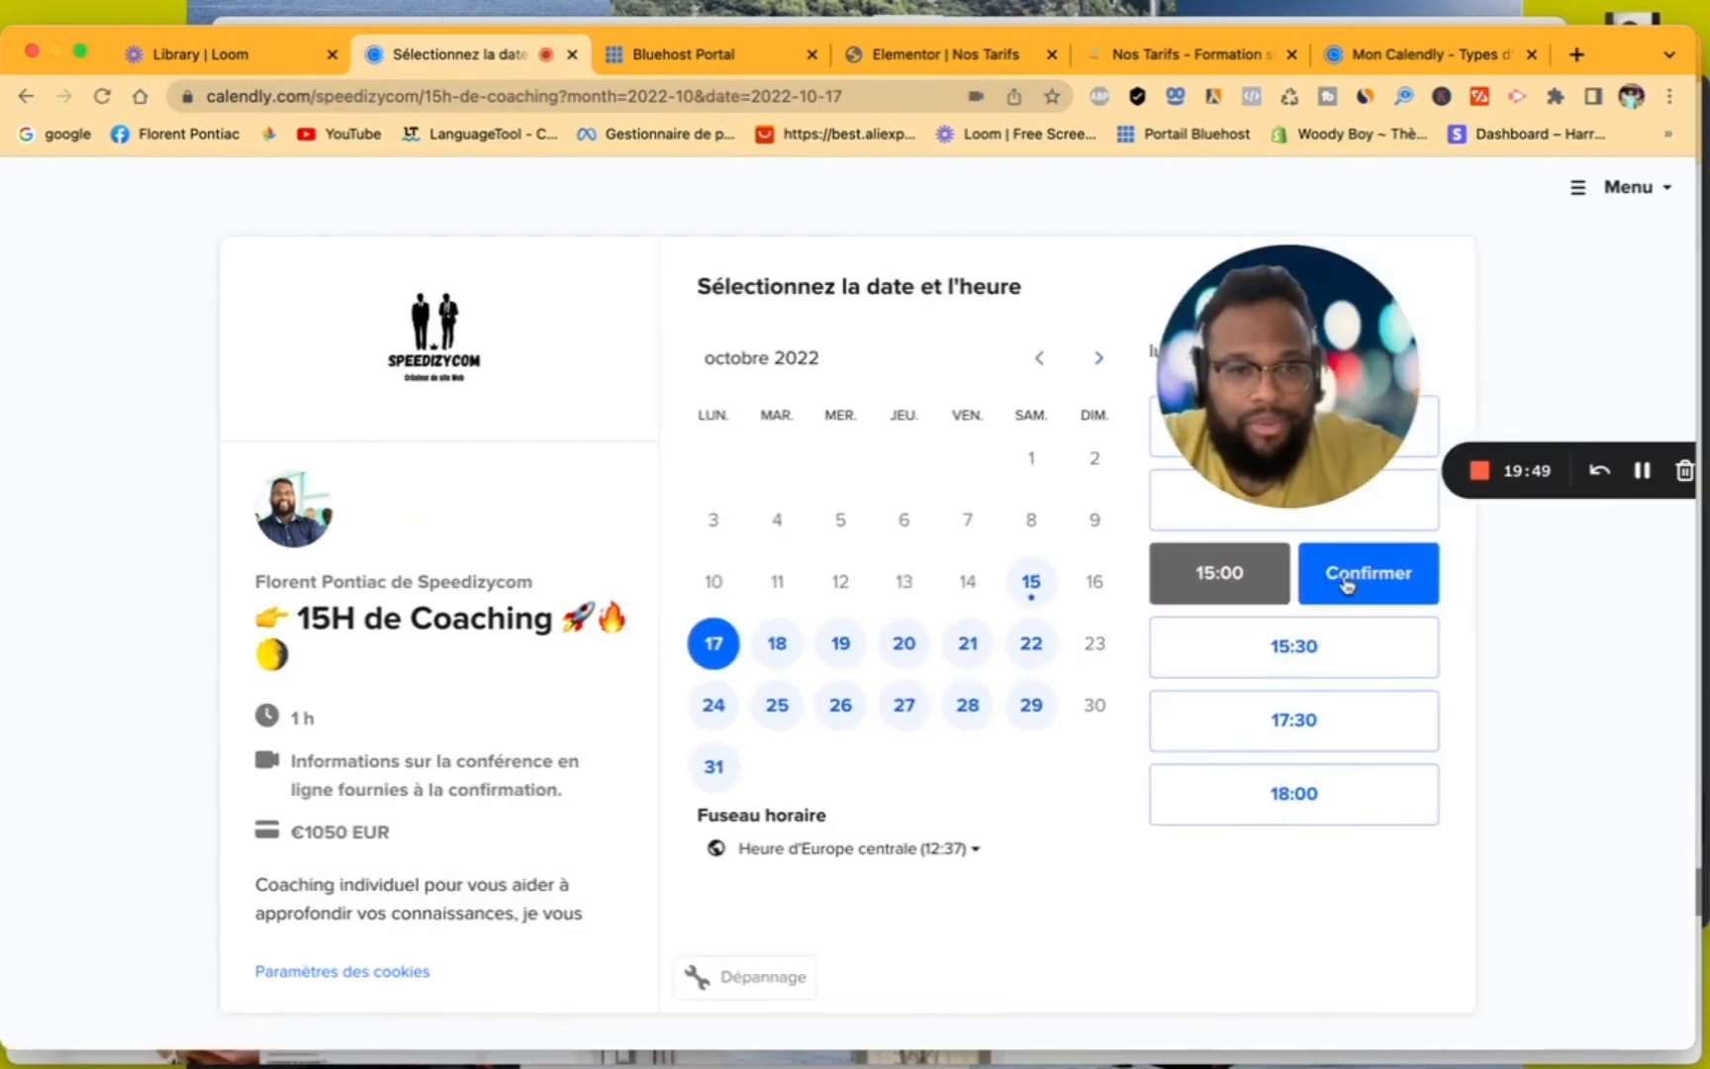
left_click(1332, 594)
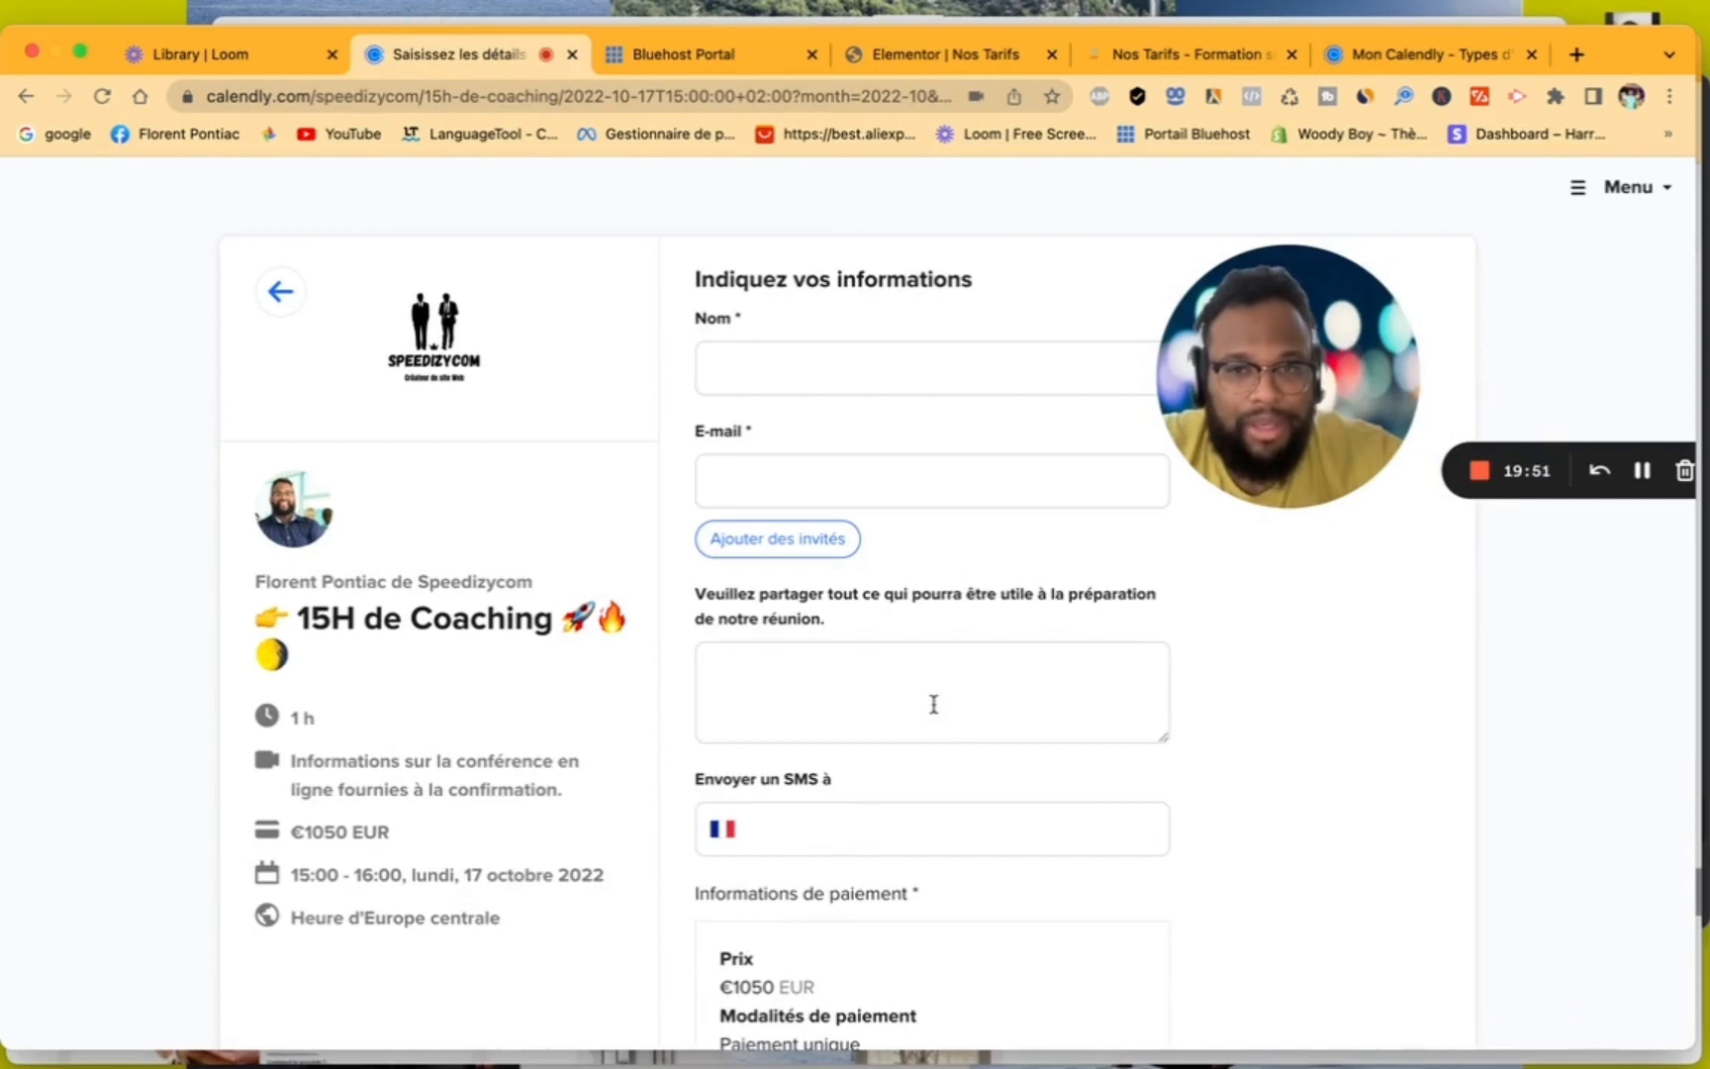
scroll(933, 704, "down", 5)
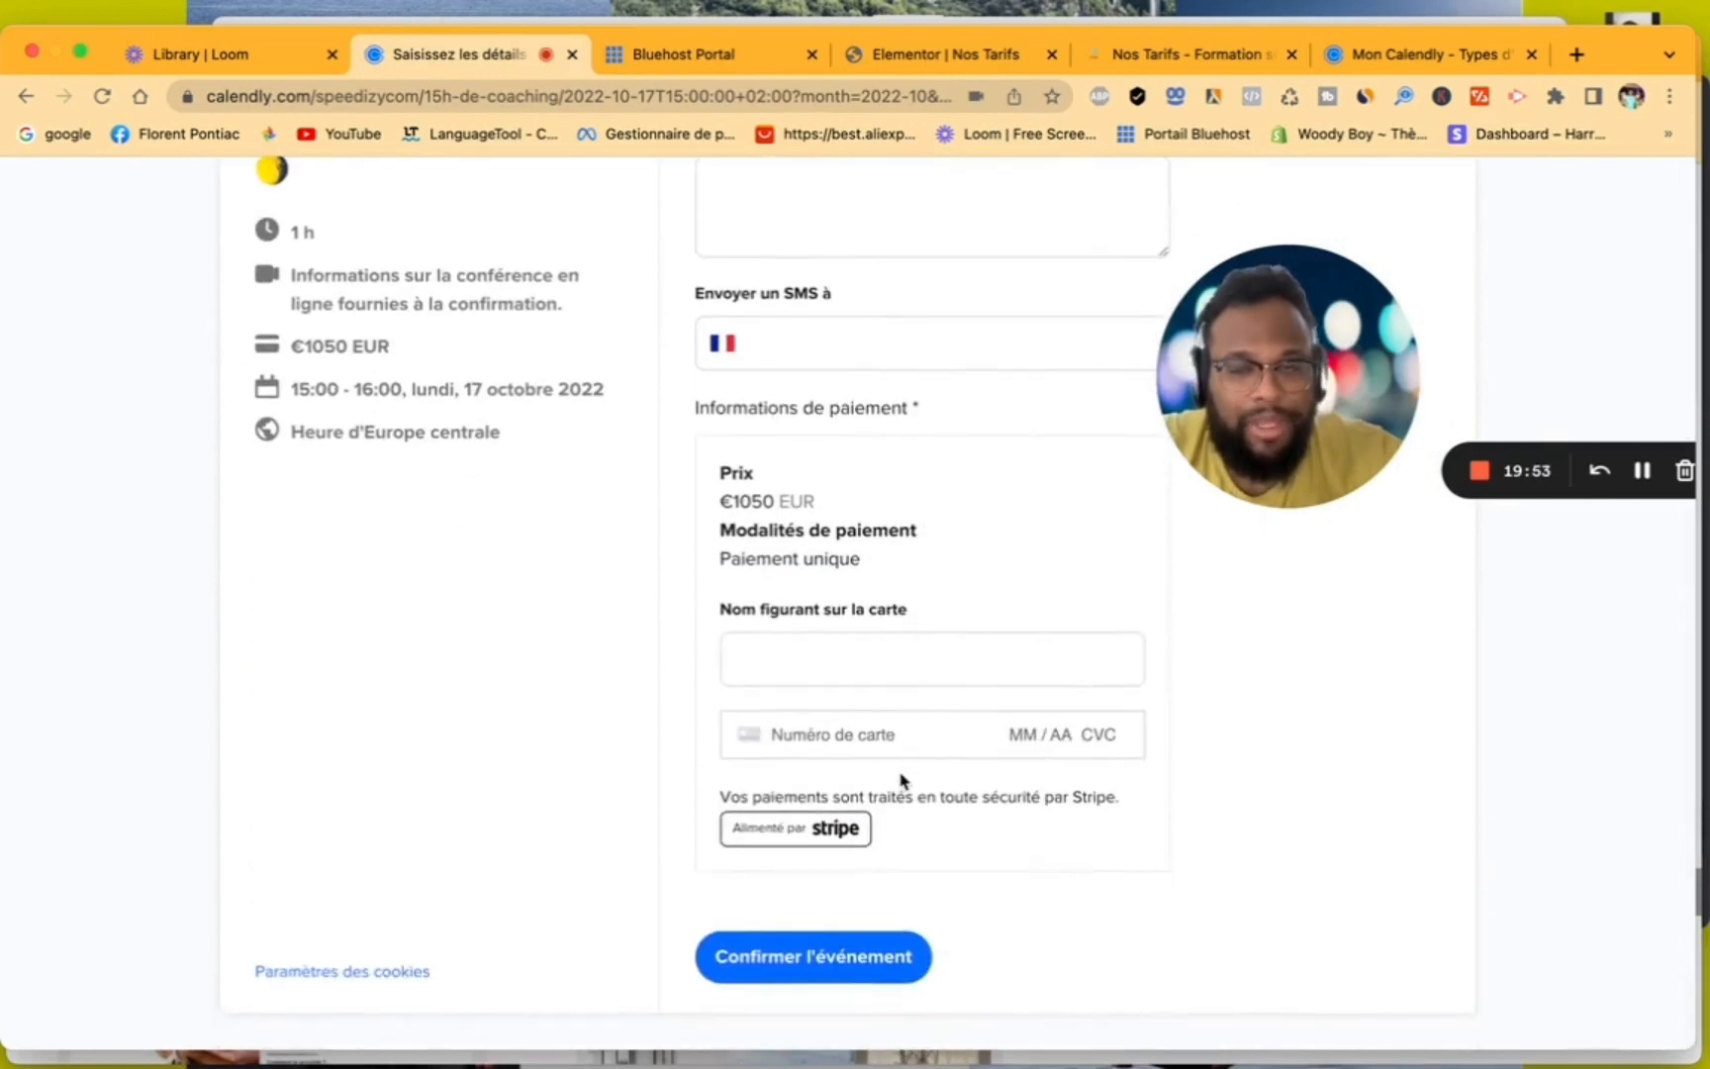
scroll(901, 781, "up", 5)
scroll(901, 781, "down", 5)
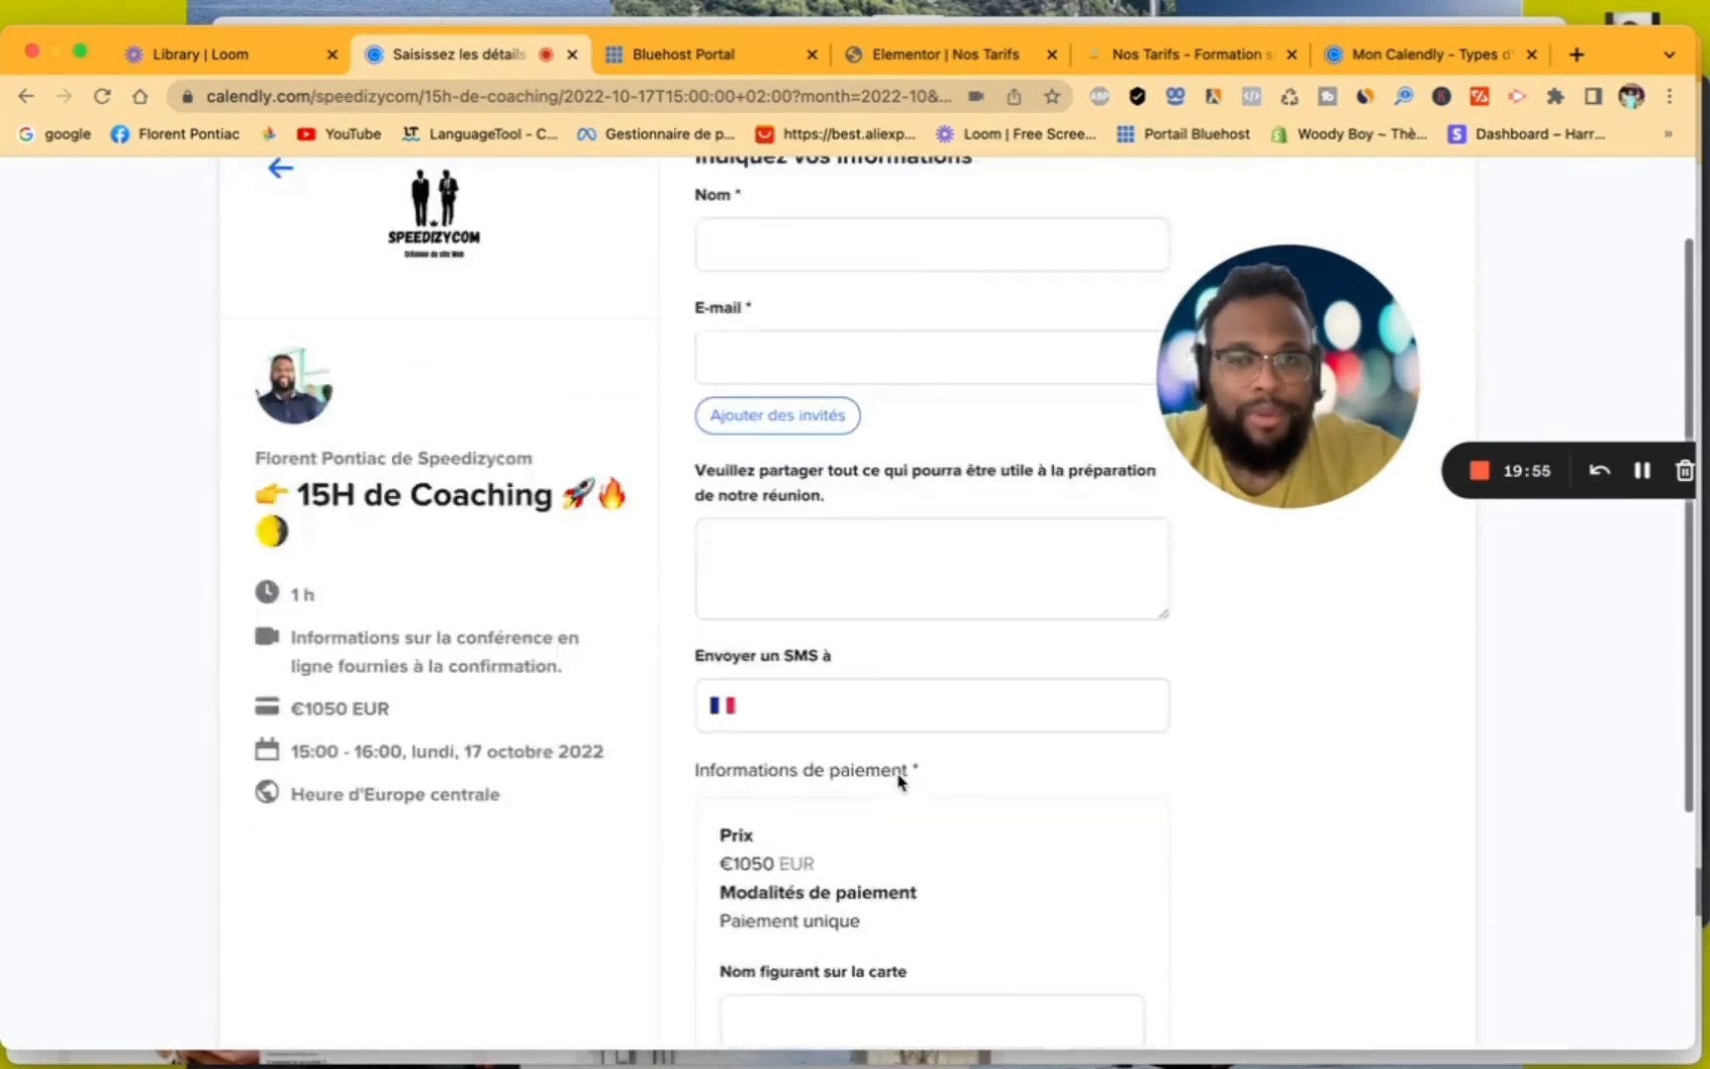
scroll(901, 781, "up", 5)
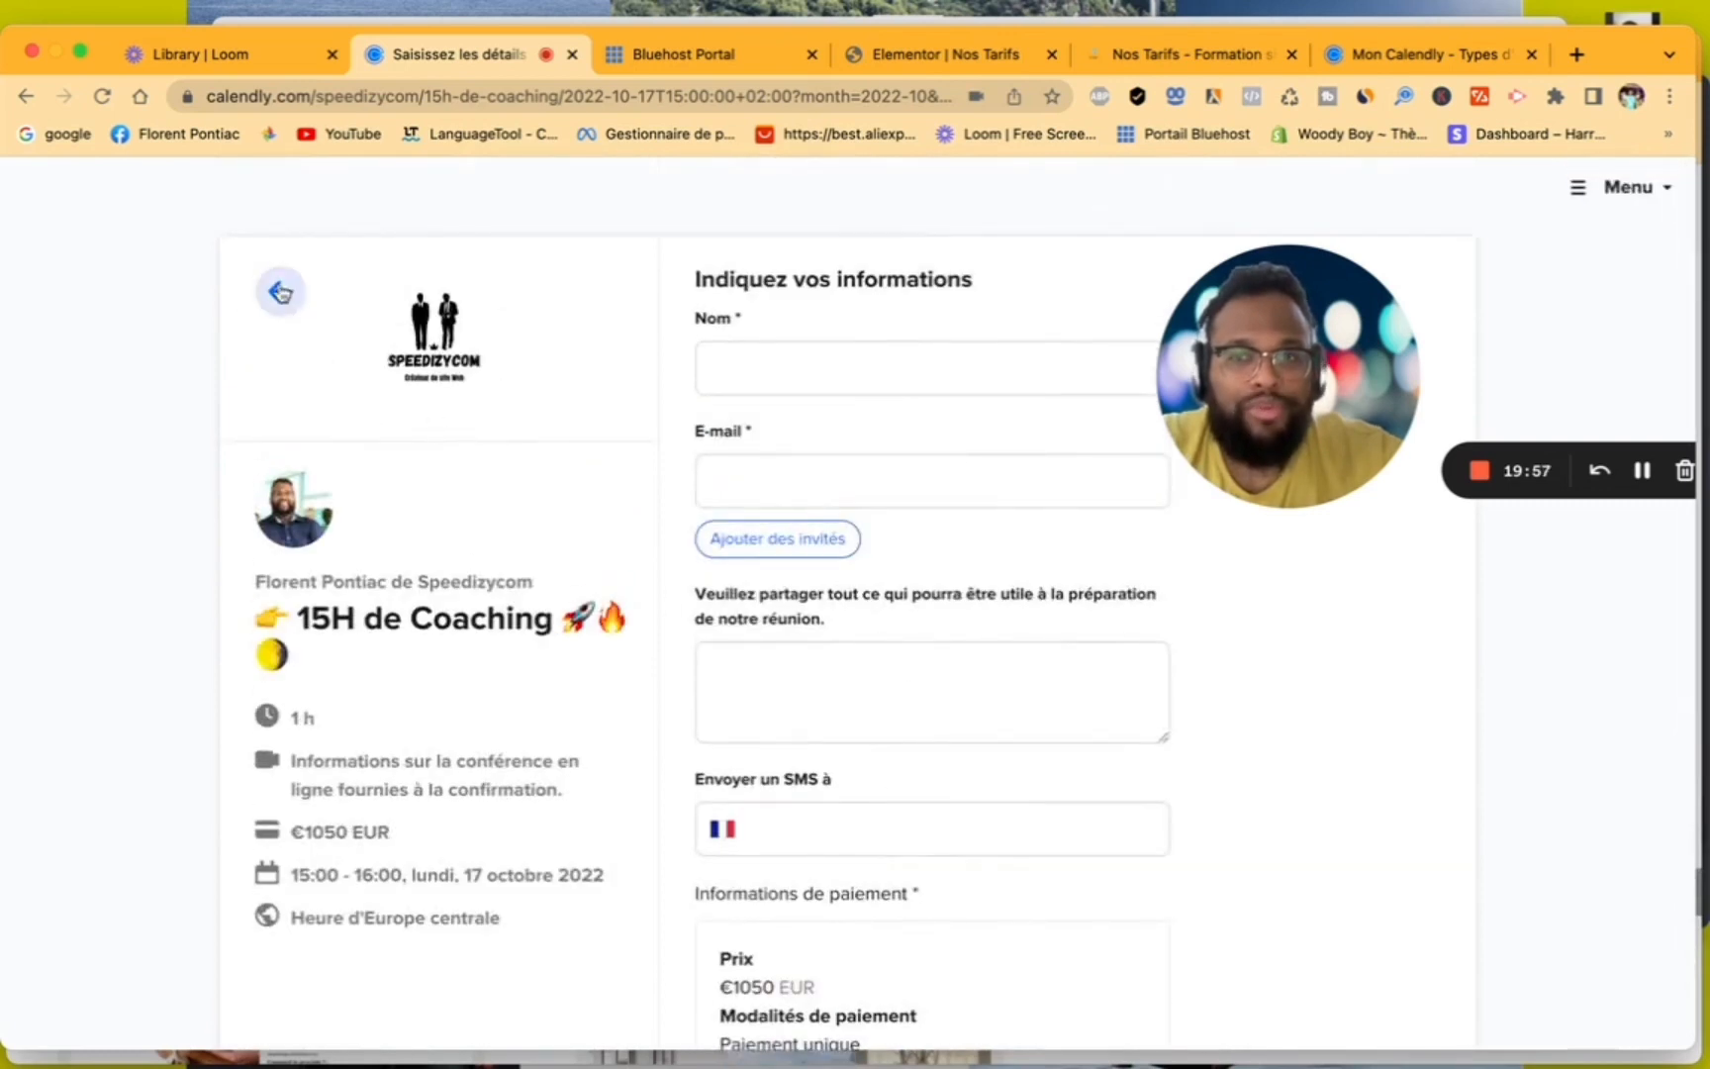
- Go back from the booking form to the date and time selection for 15H de Coaching
left_click(279, 290)
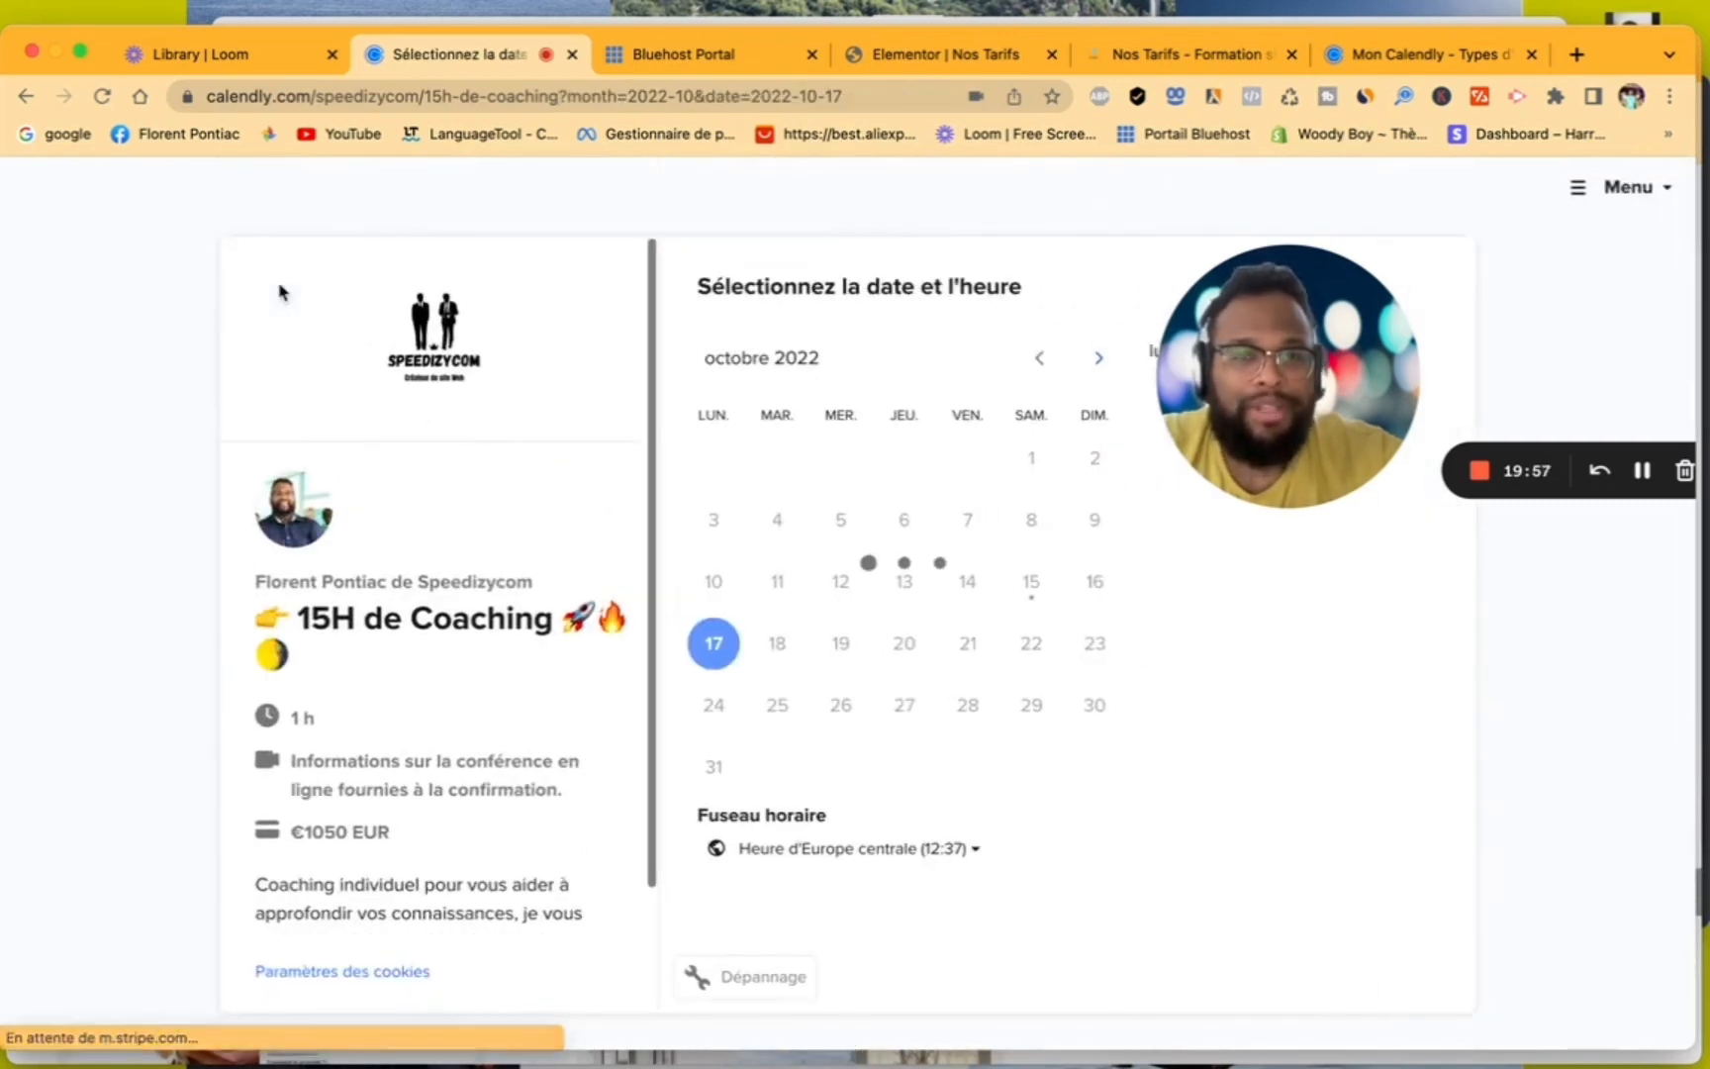
left_click(30, 97)
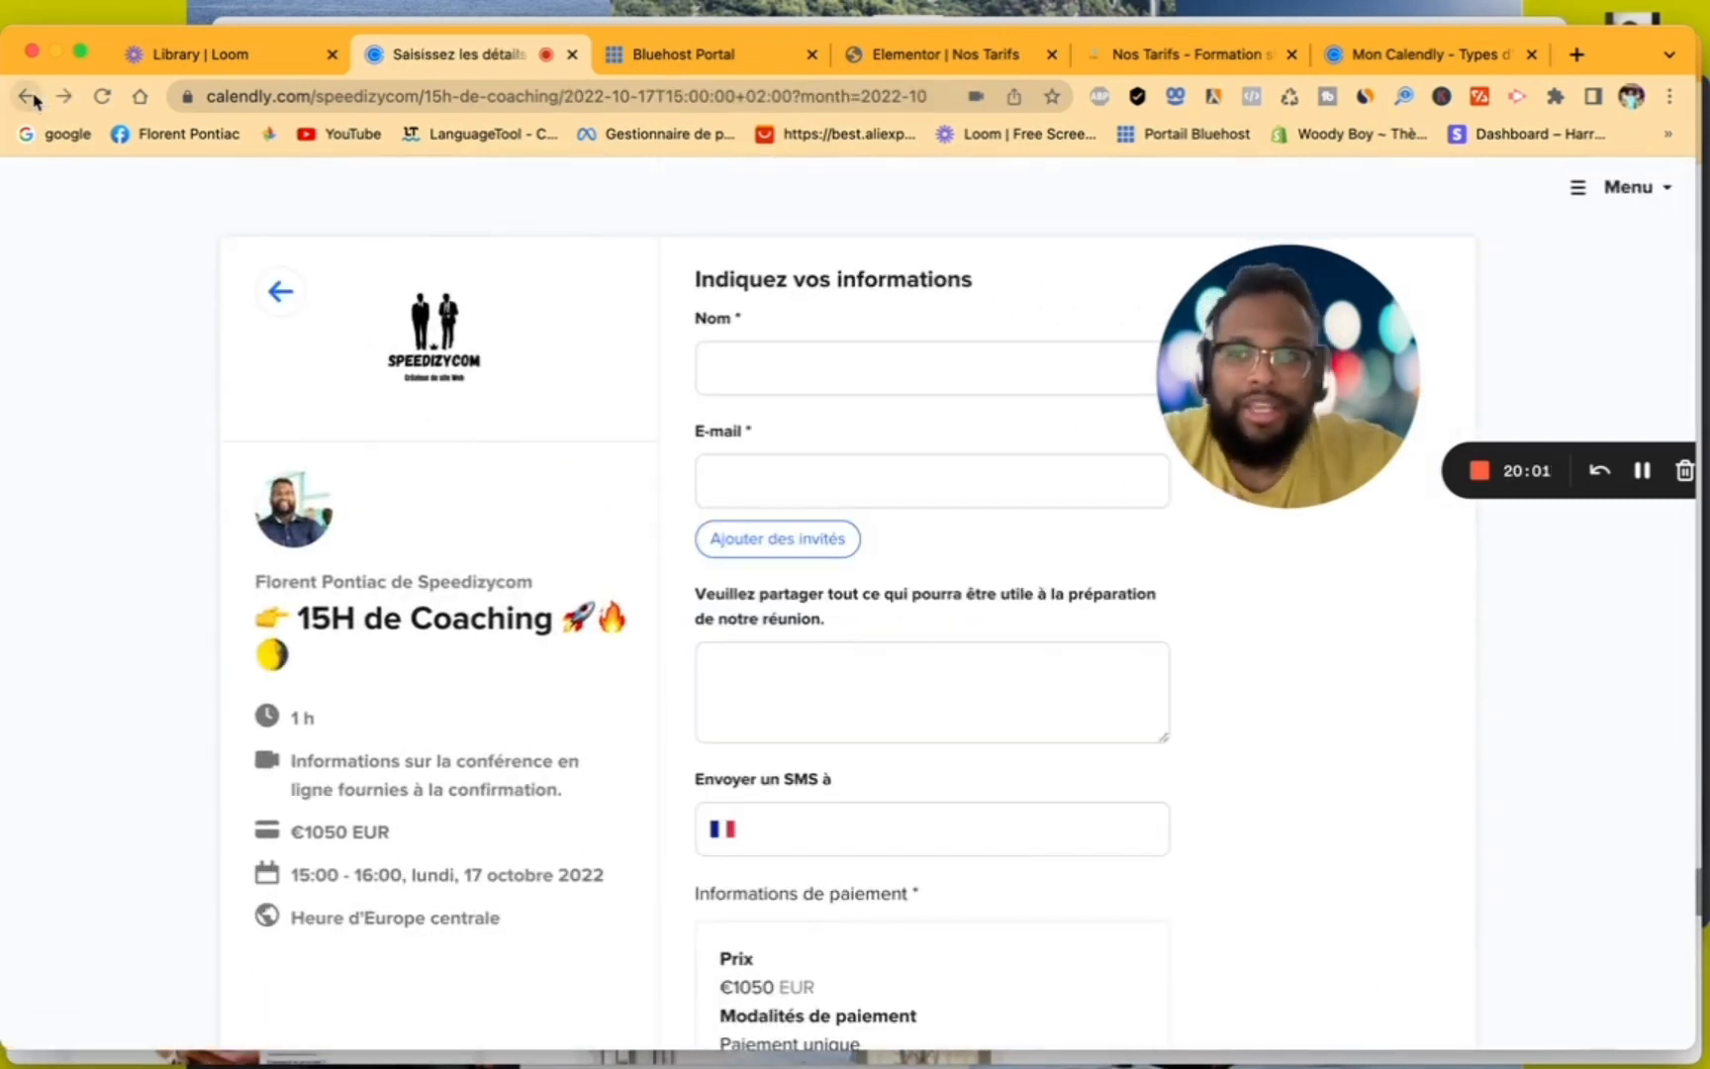
left_click(29, 97)
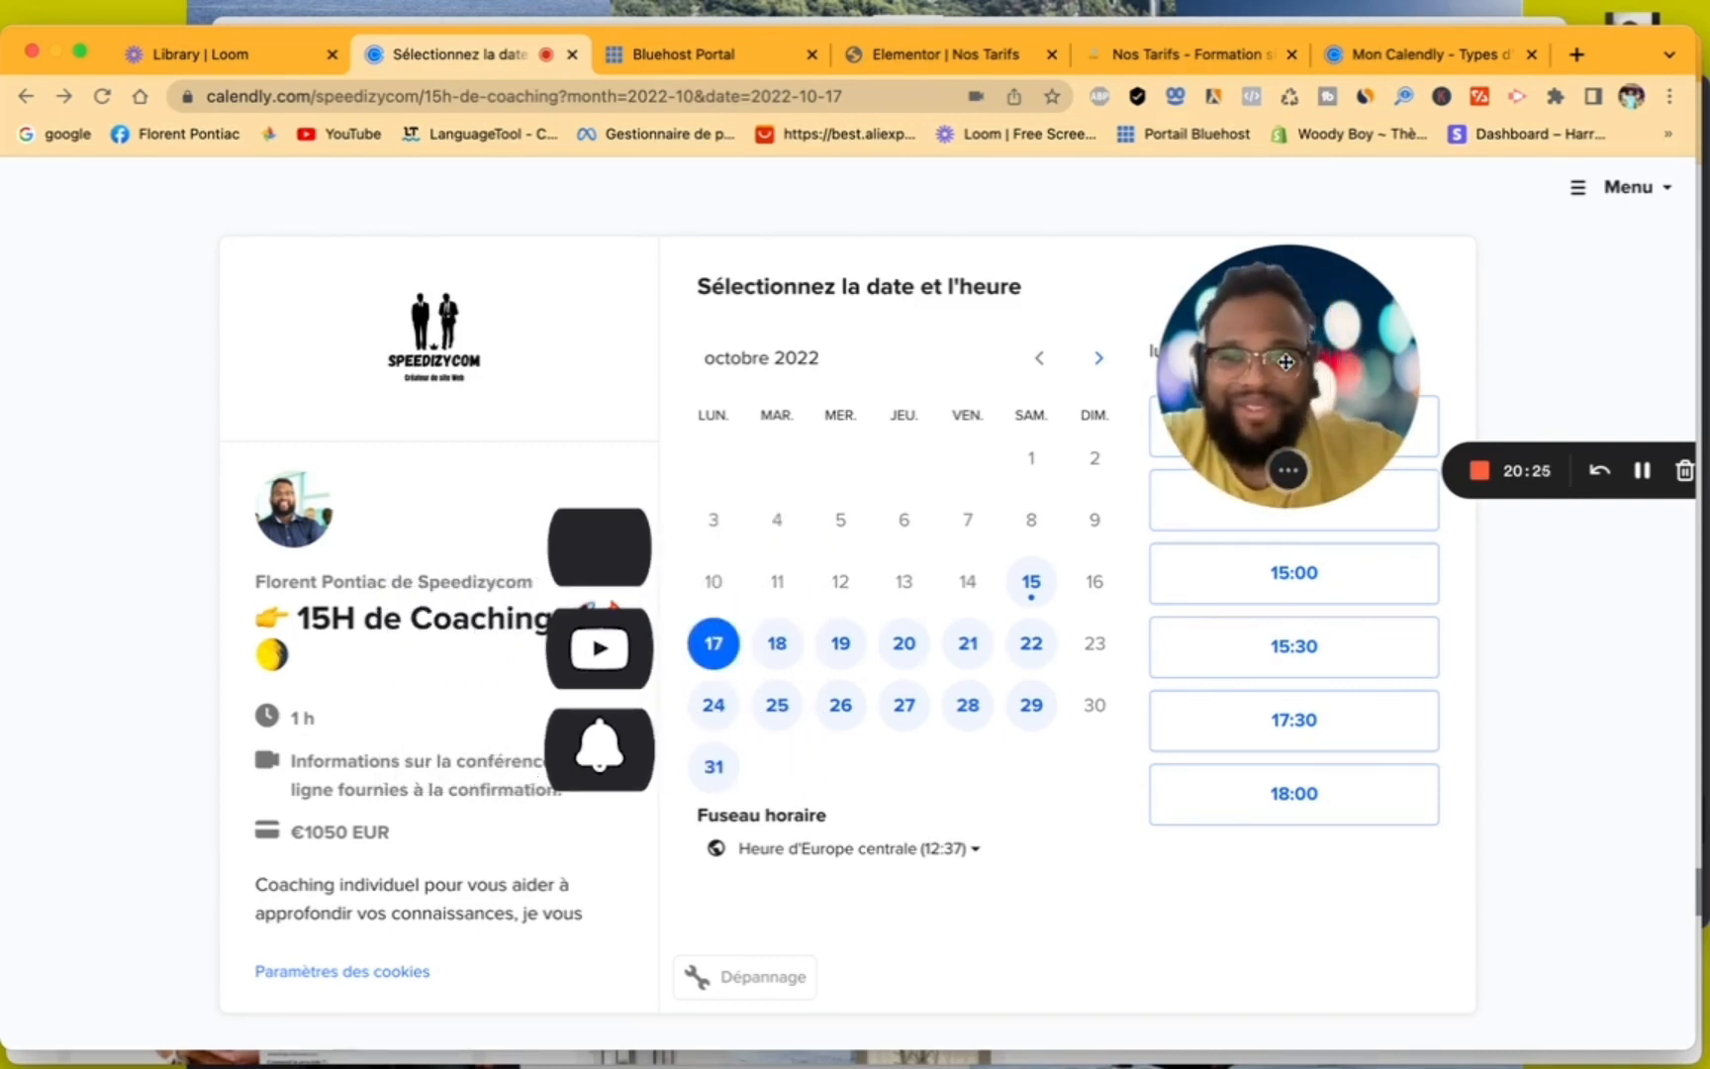
left_click_drag(1284, 362, 1087, 362)
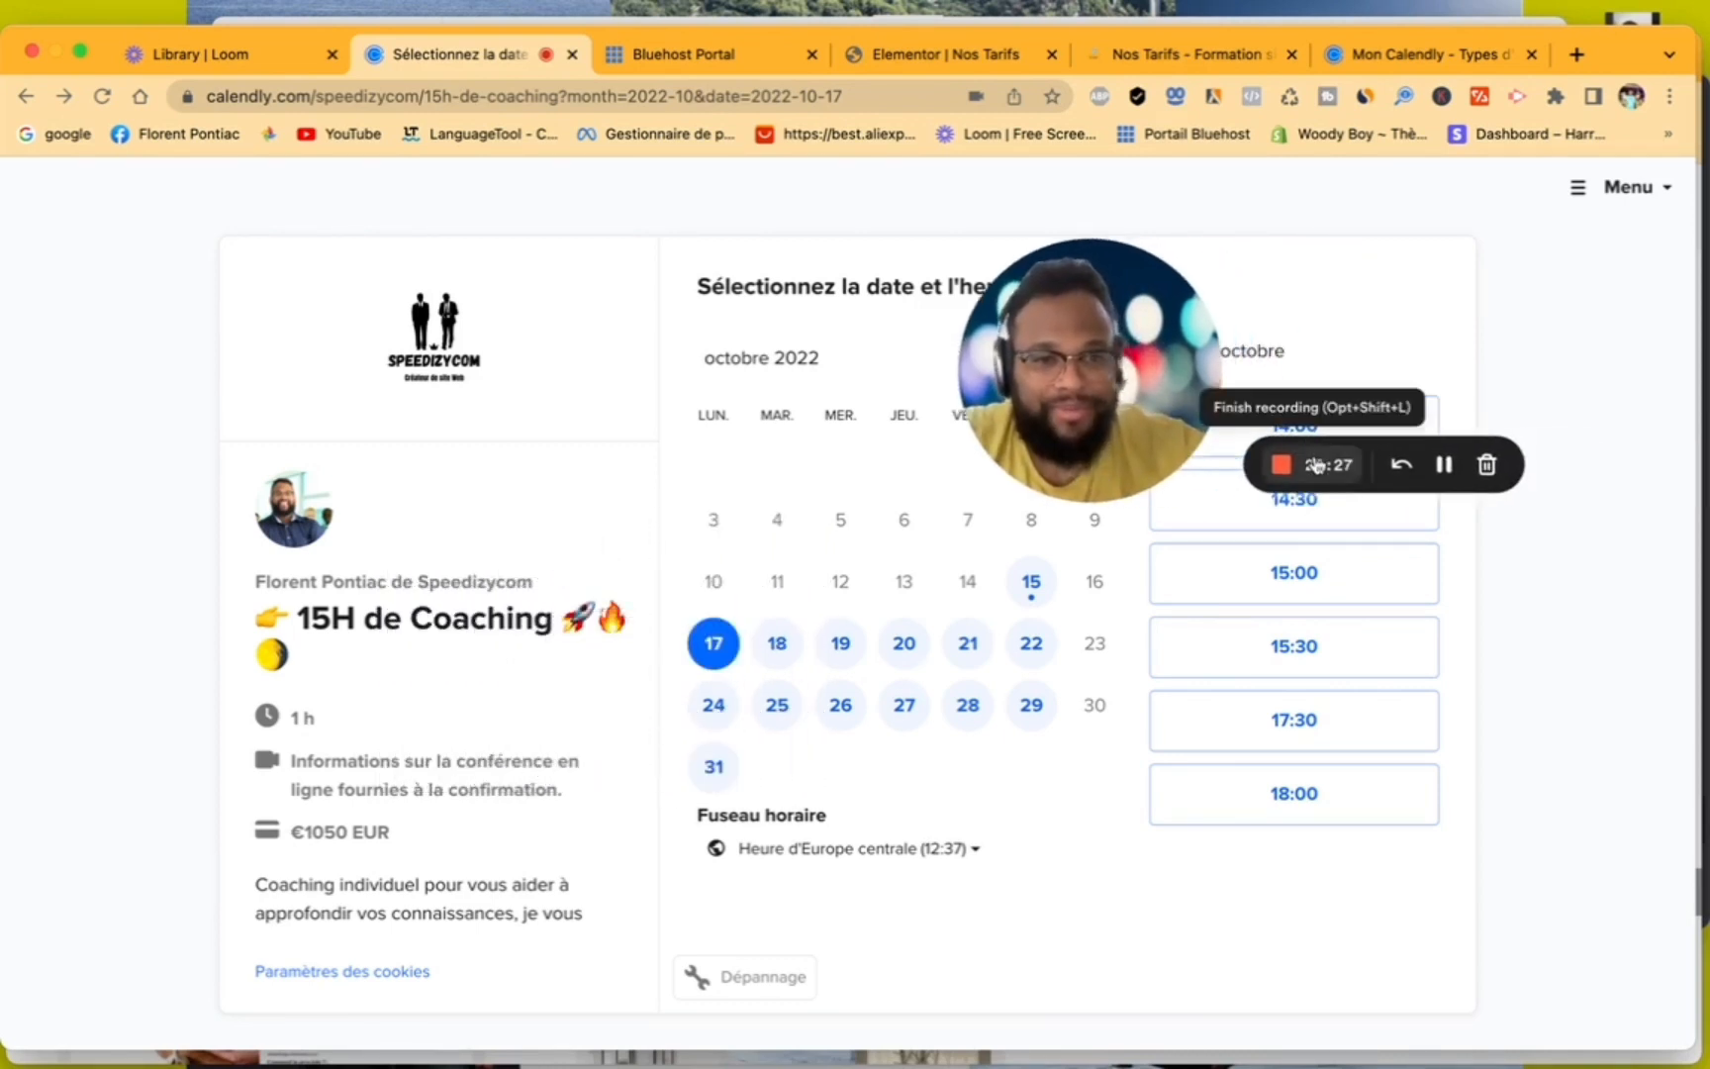
left_click(1281, 464)
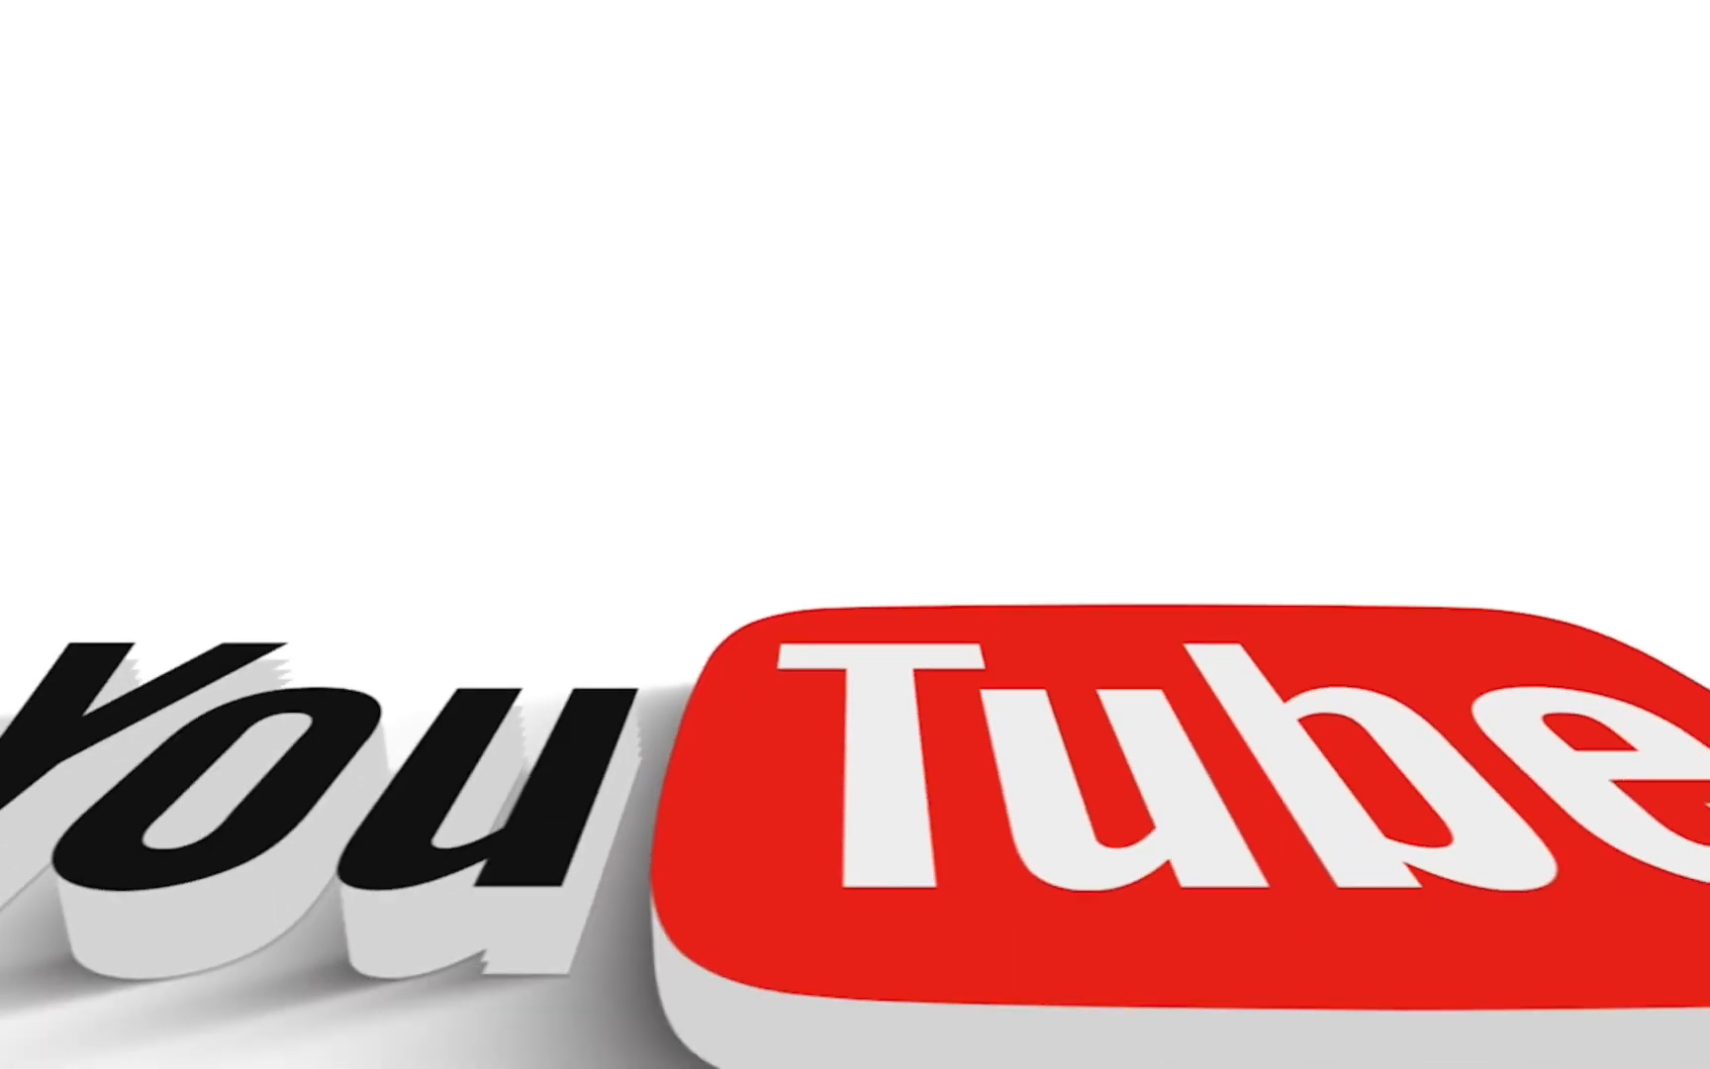